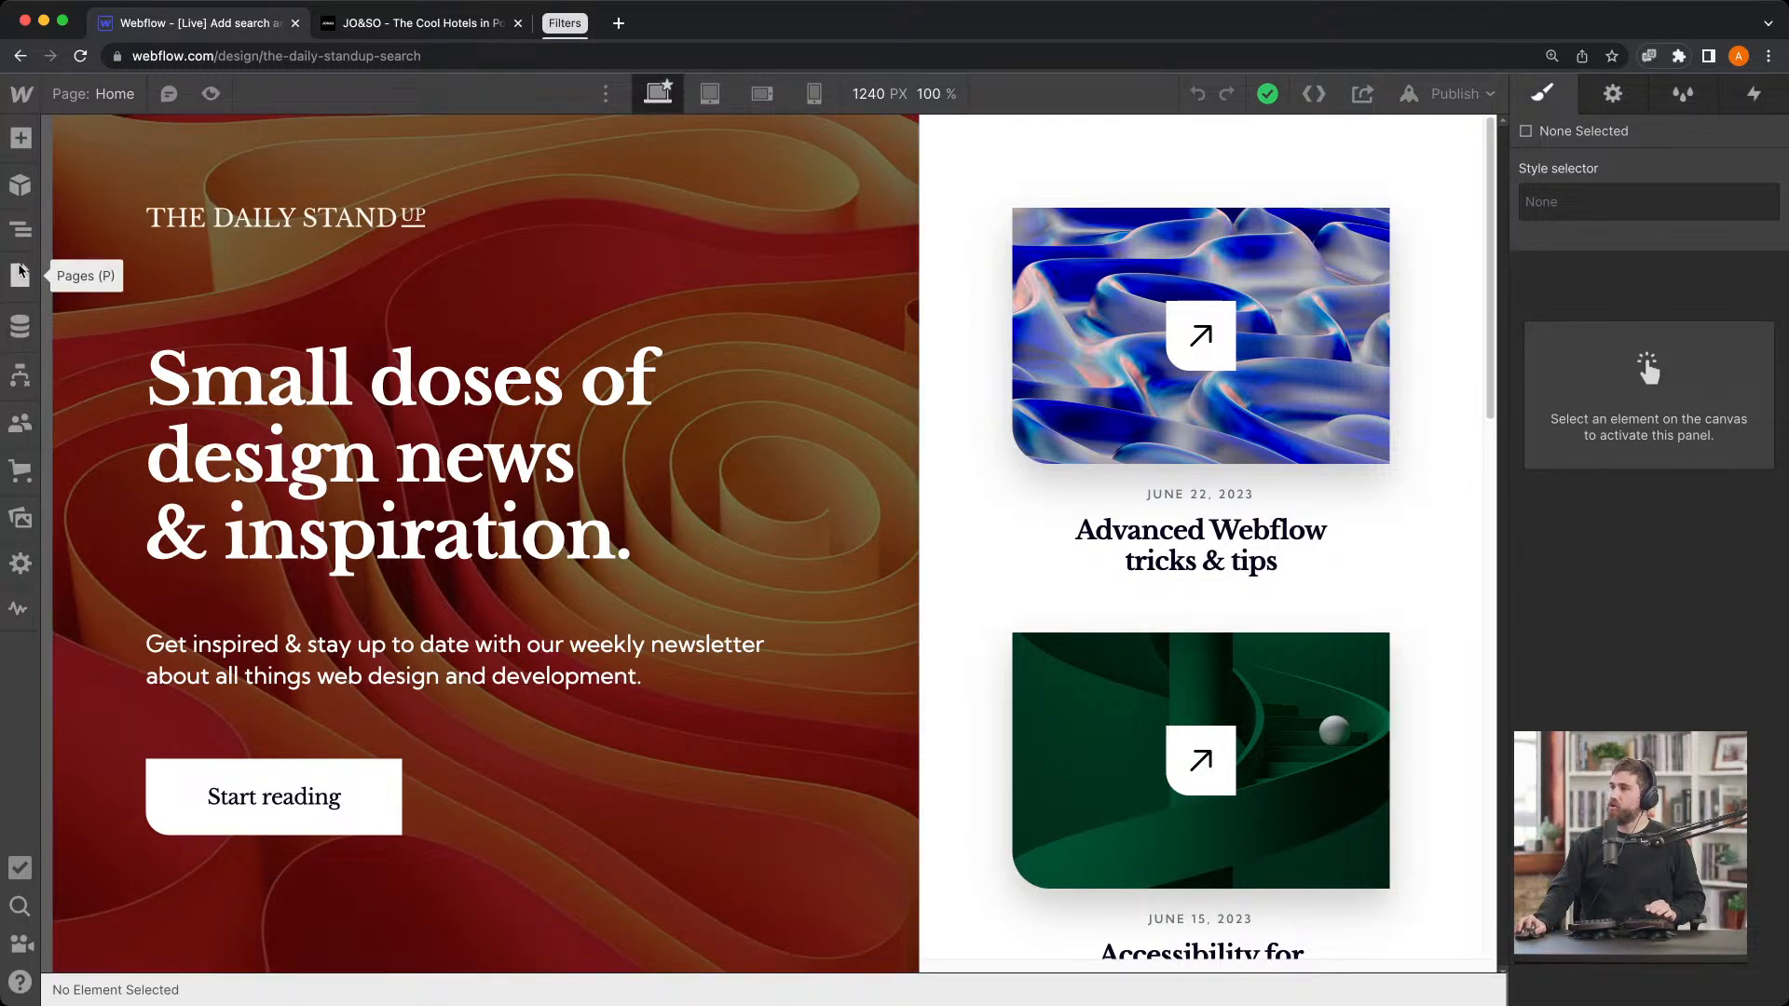
# Open the Articles page and look through its category navigation and grid of article posts
pyautogui.click(20, 272)
pyautogui.click(212, 308)
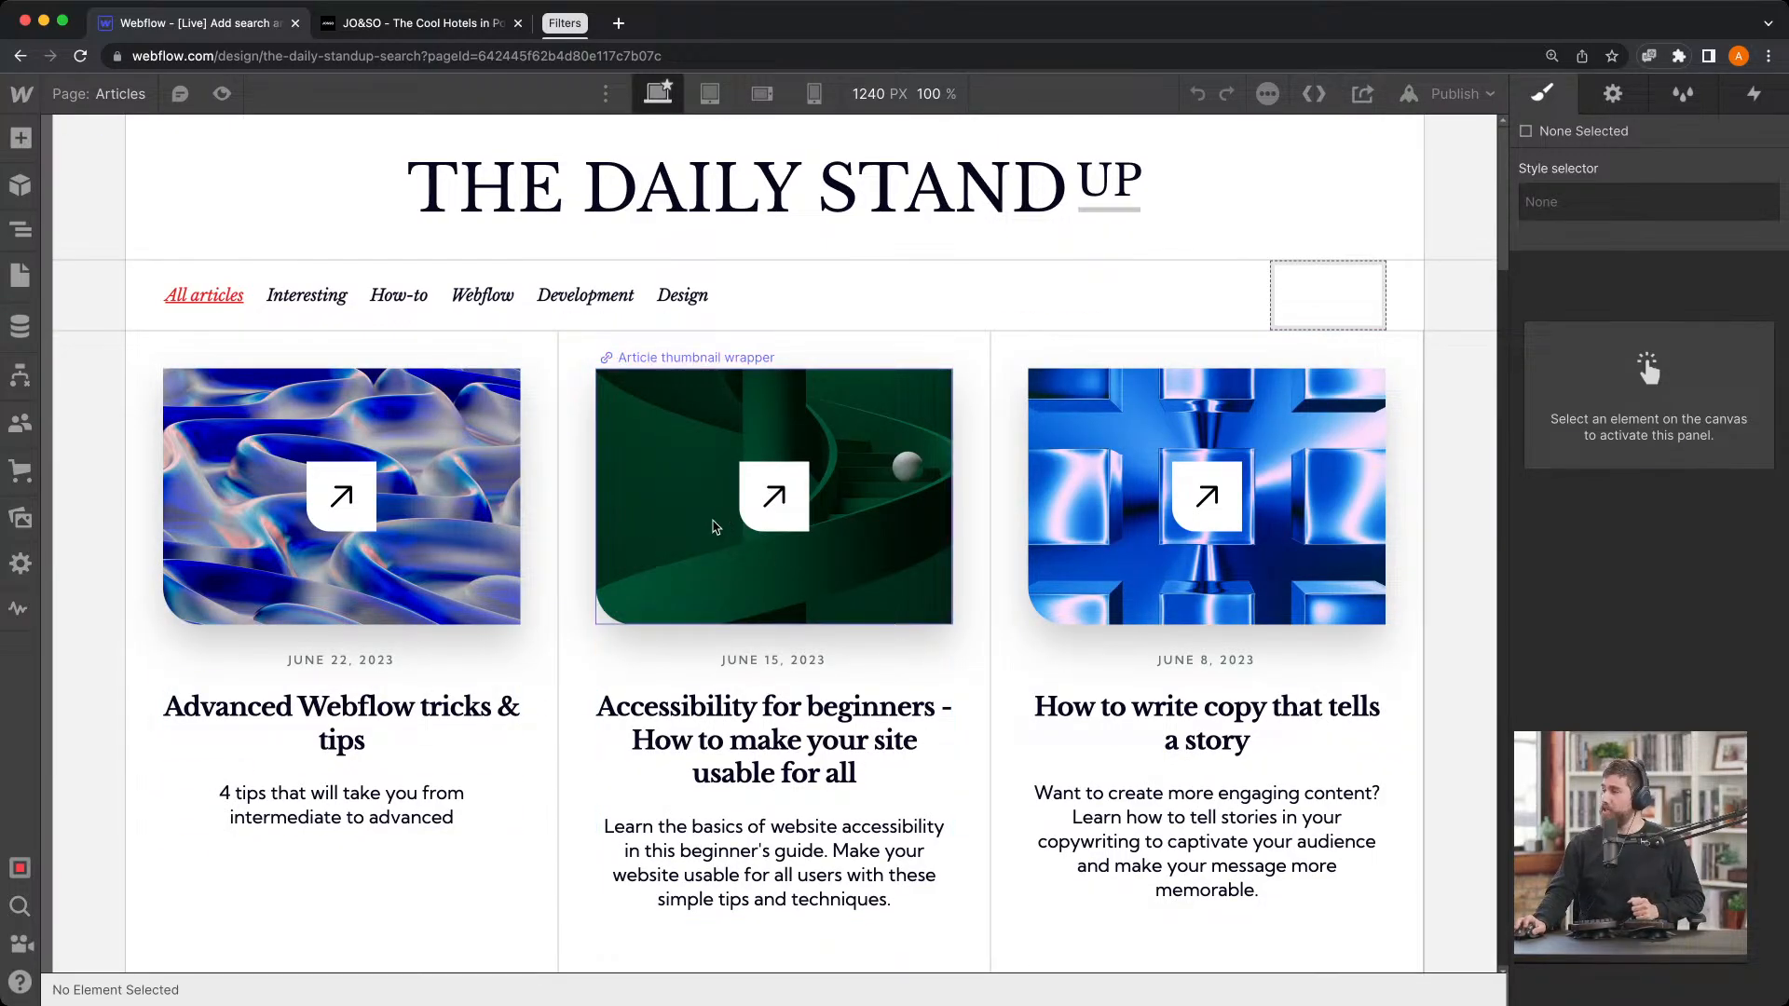
pyautogui.scroll(-1, 715, 524)
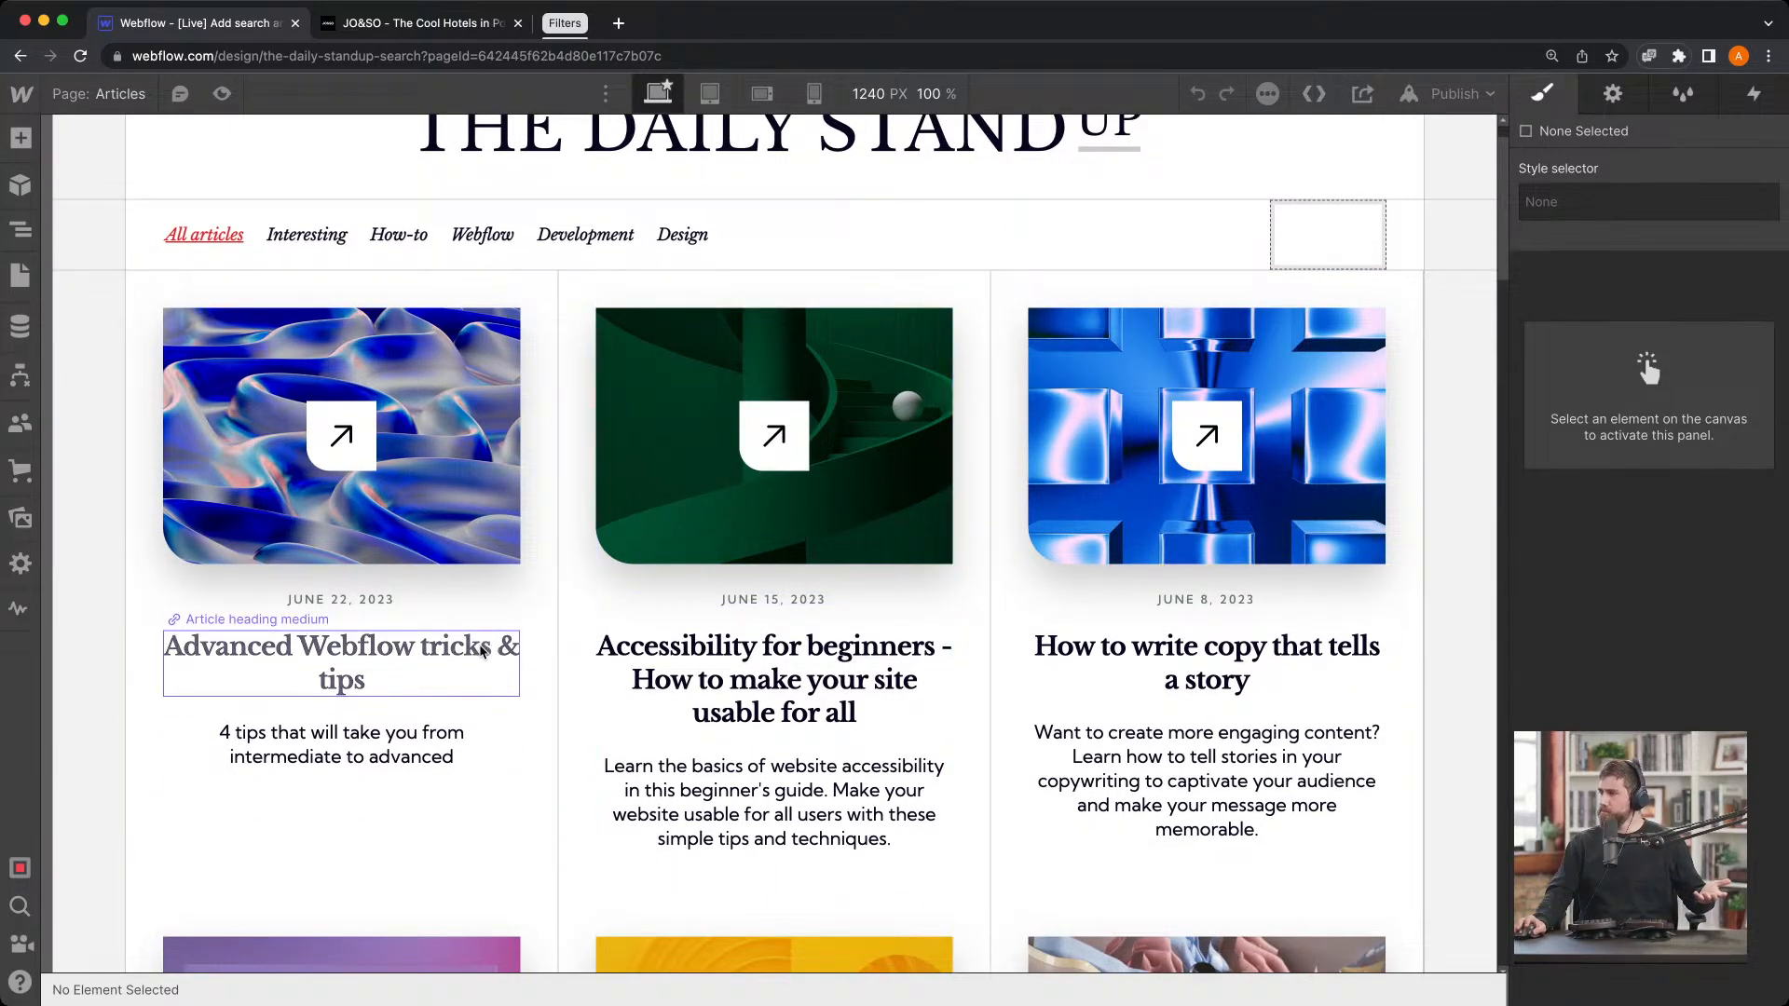
pyautogui.scroll(-2, 1205, 517)
pyautogui.scroll(-20, 1205, 517)
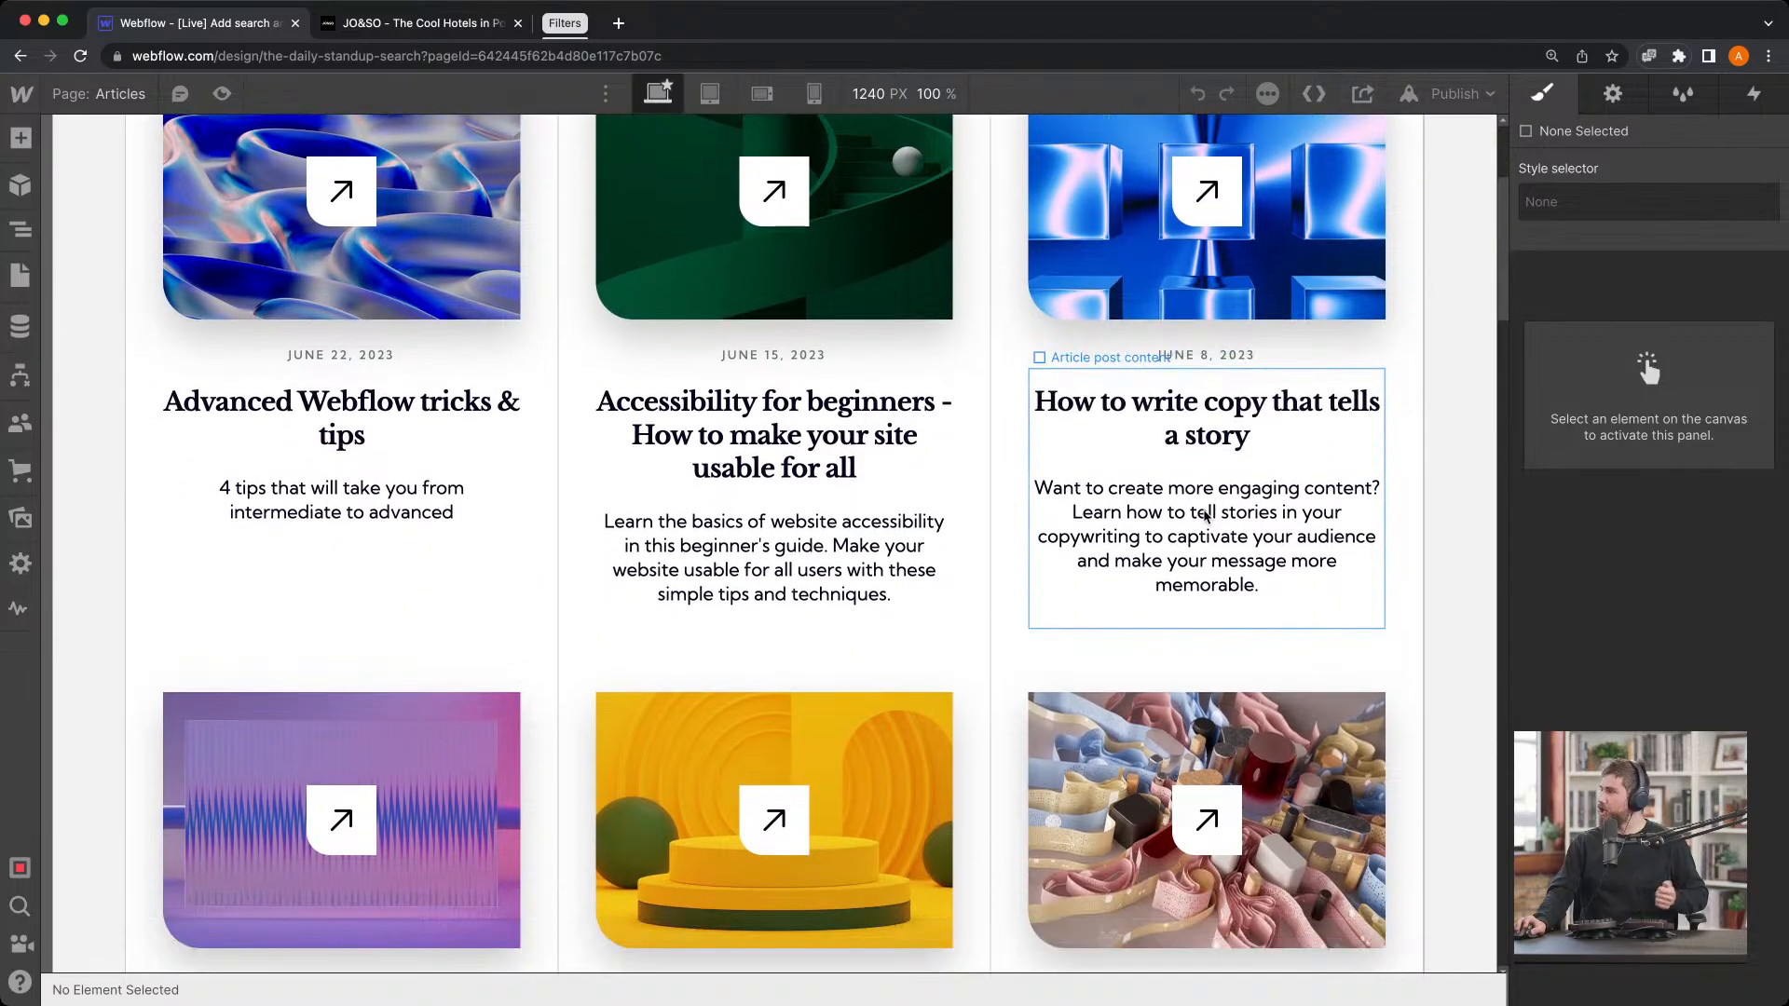
pyautogui.scroll(-15, 1185, 560)
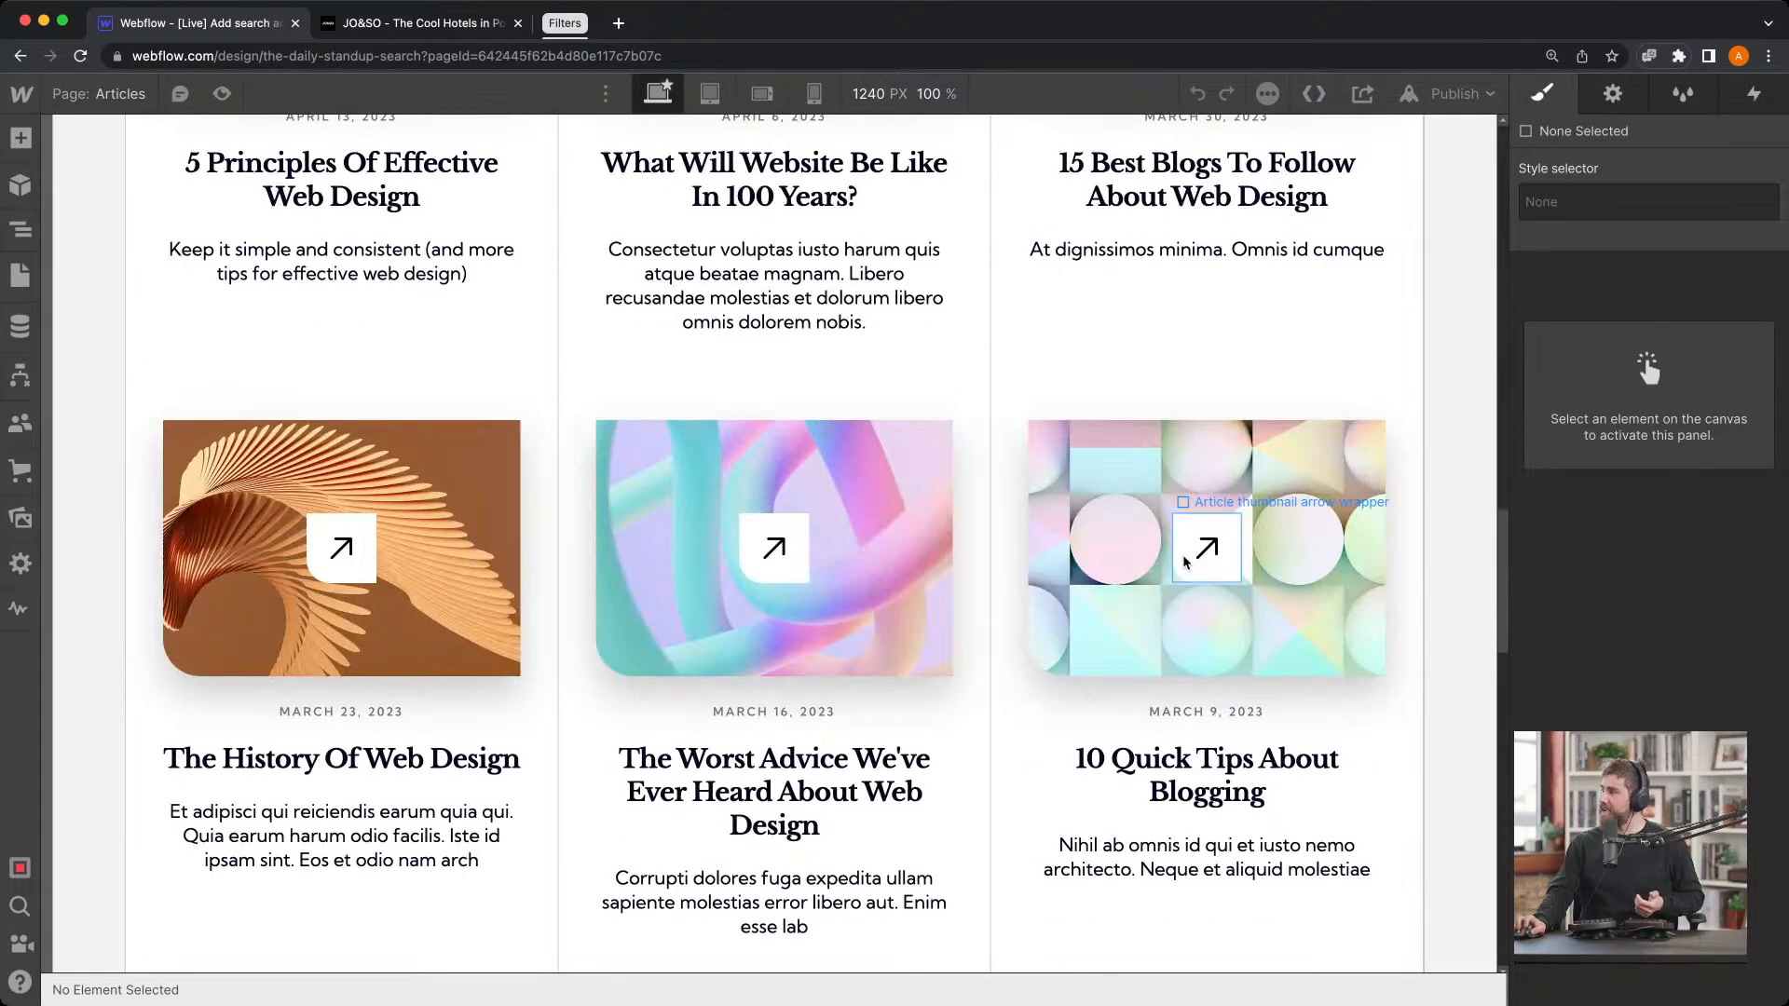
pyautogui.scroll(12, 1185, 560)
pyautogui.scroll(10, 1185, 561)
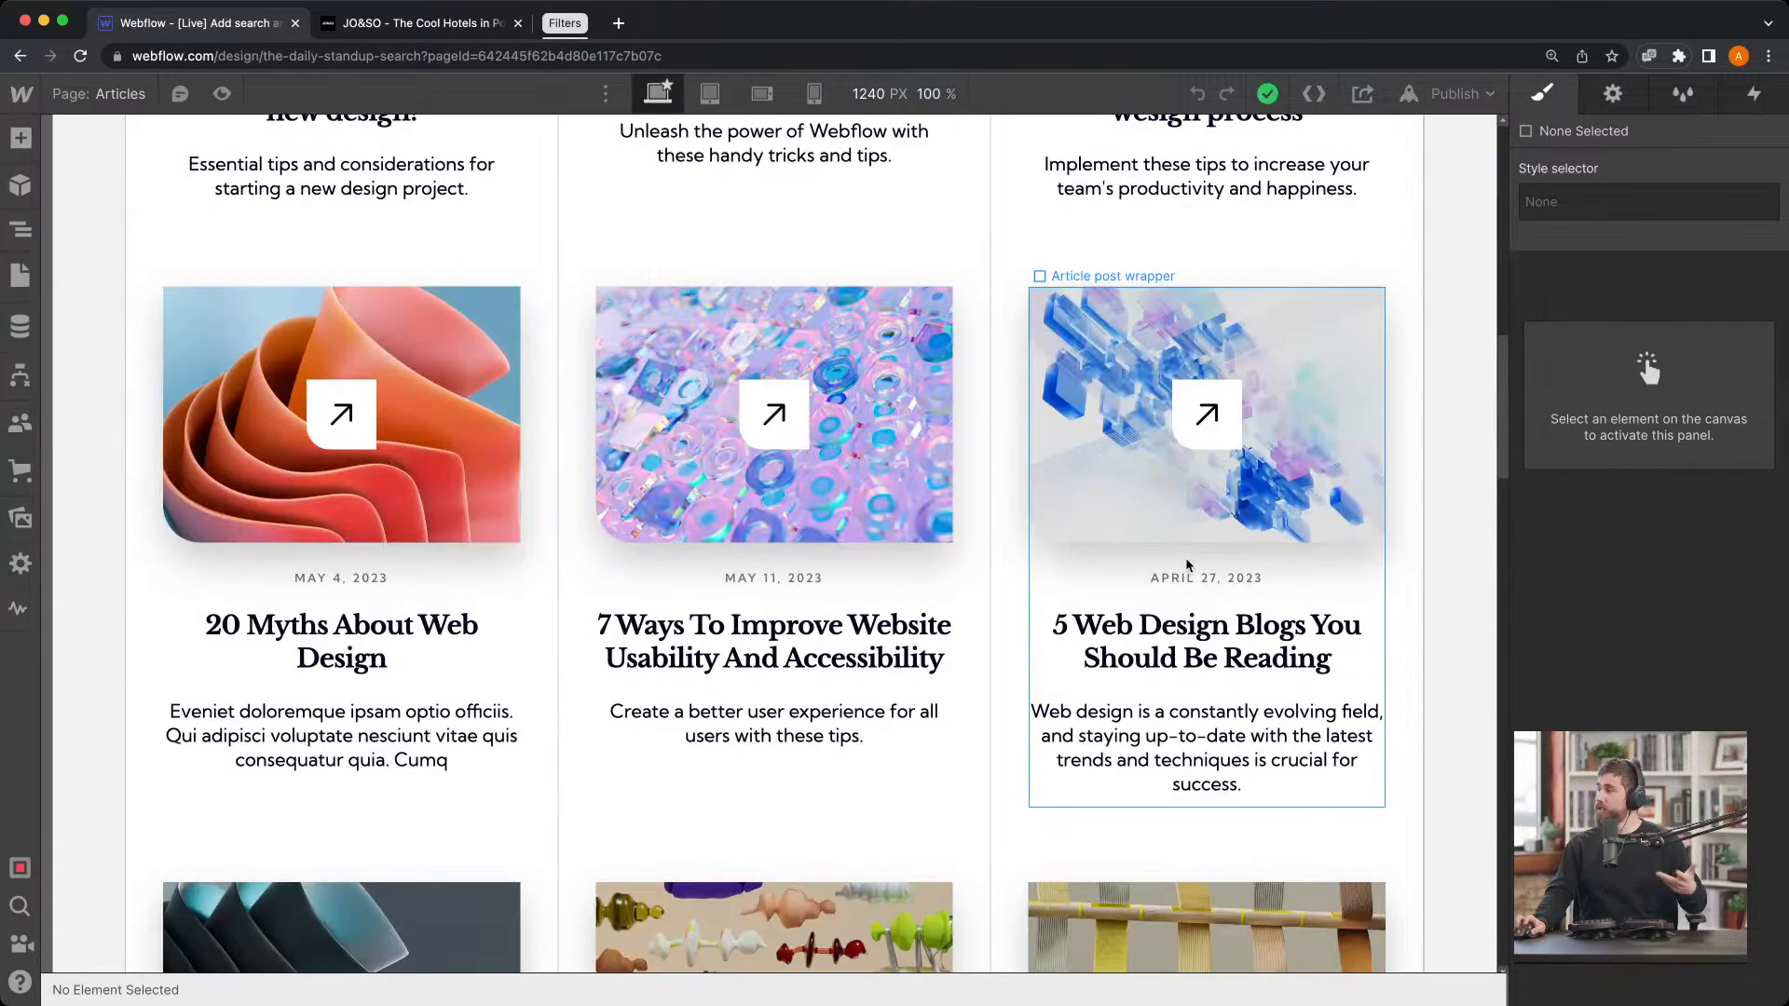
pyautogui.scroll(3, 1186, 564)
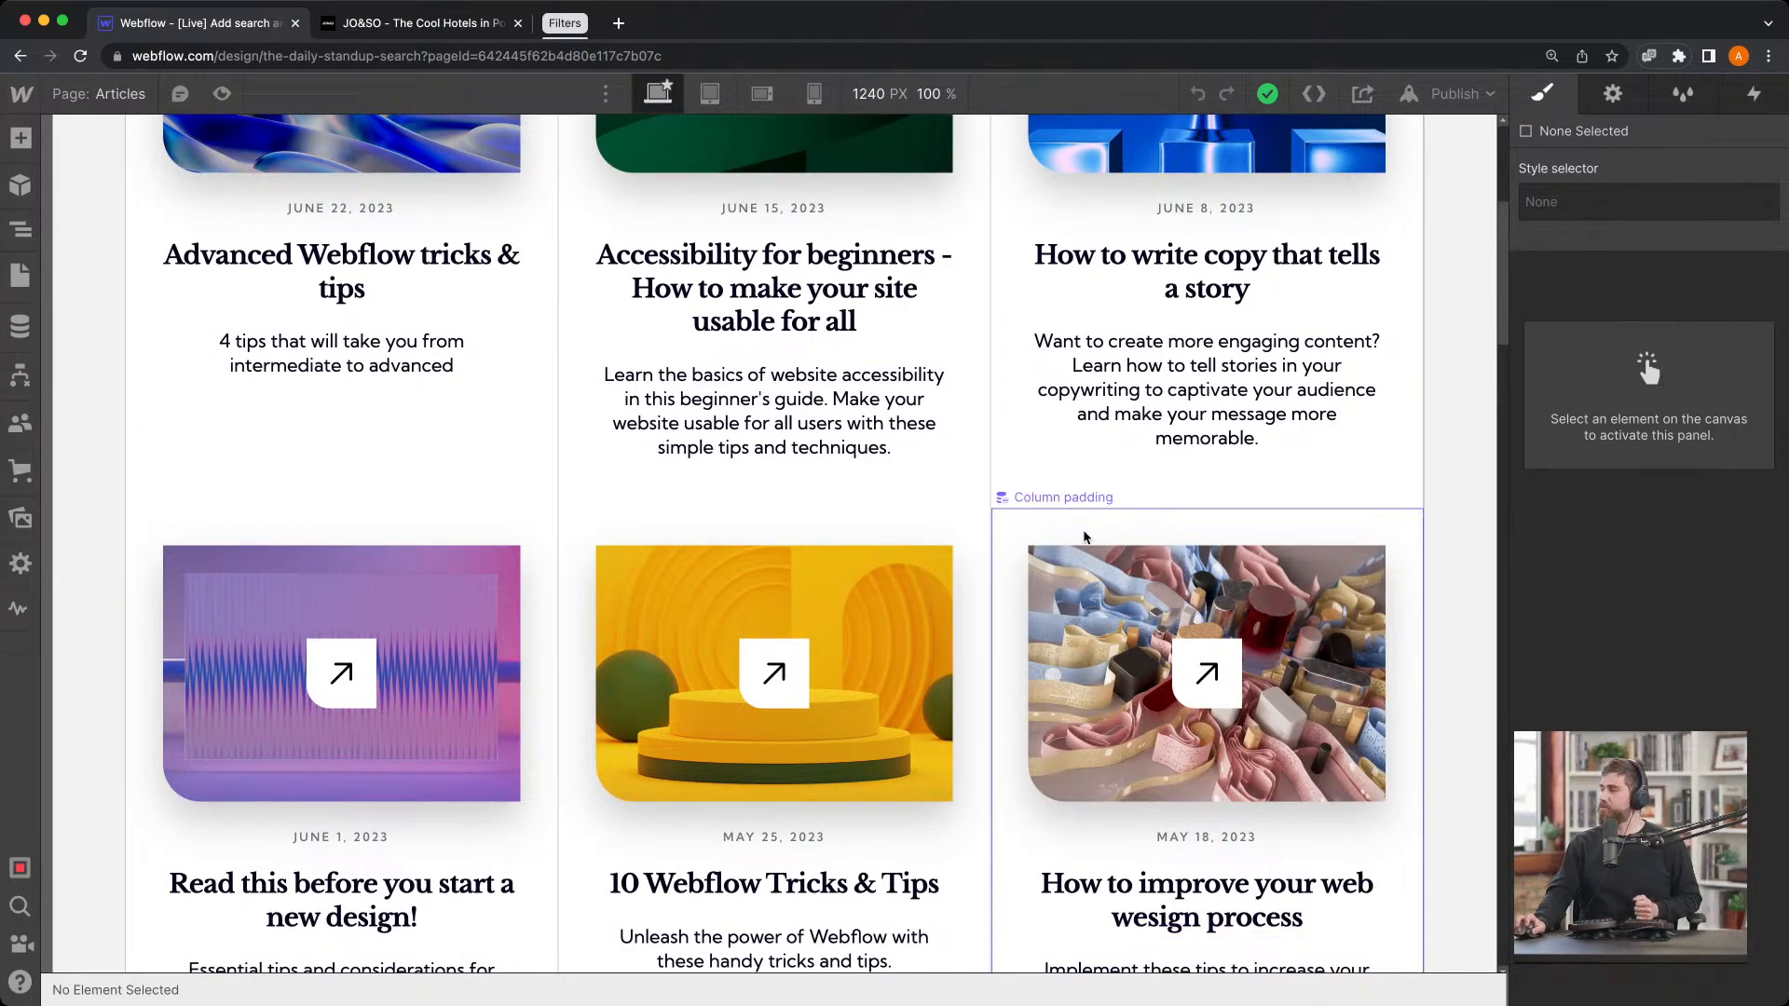
pyautogui.scroll(5, 1186, 563)
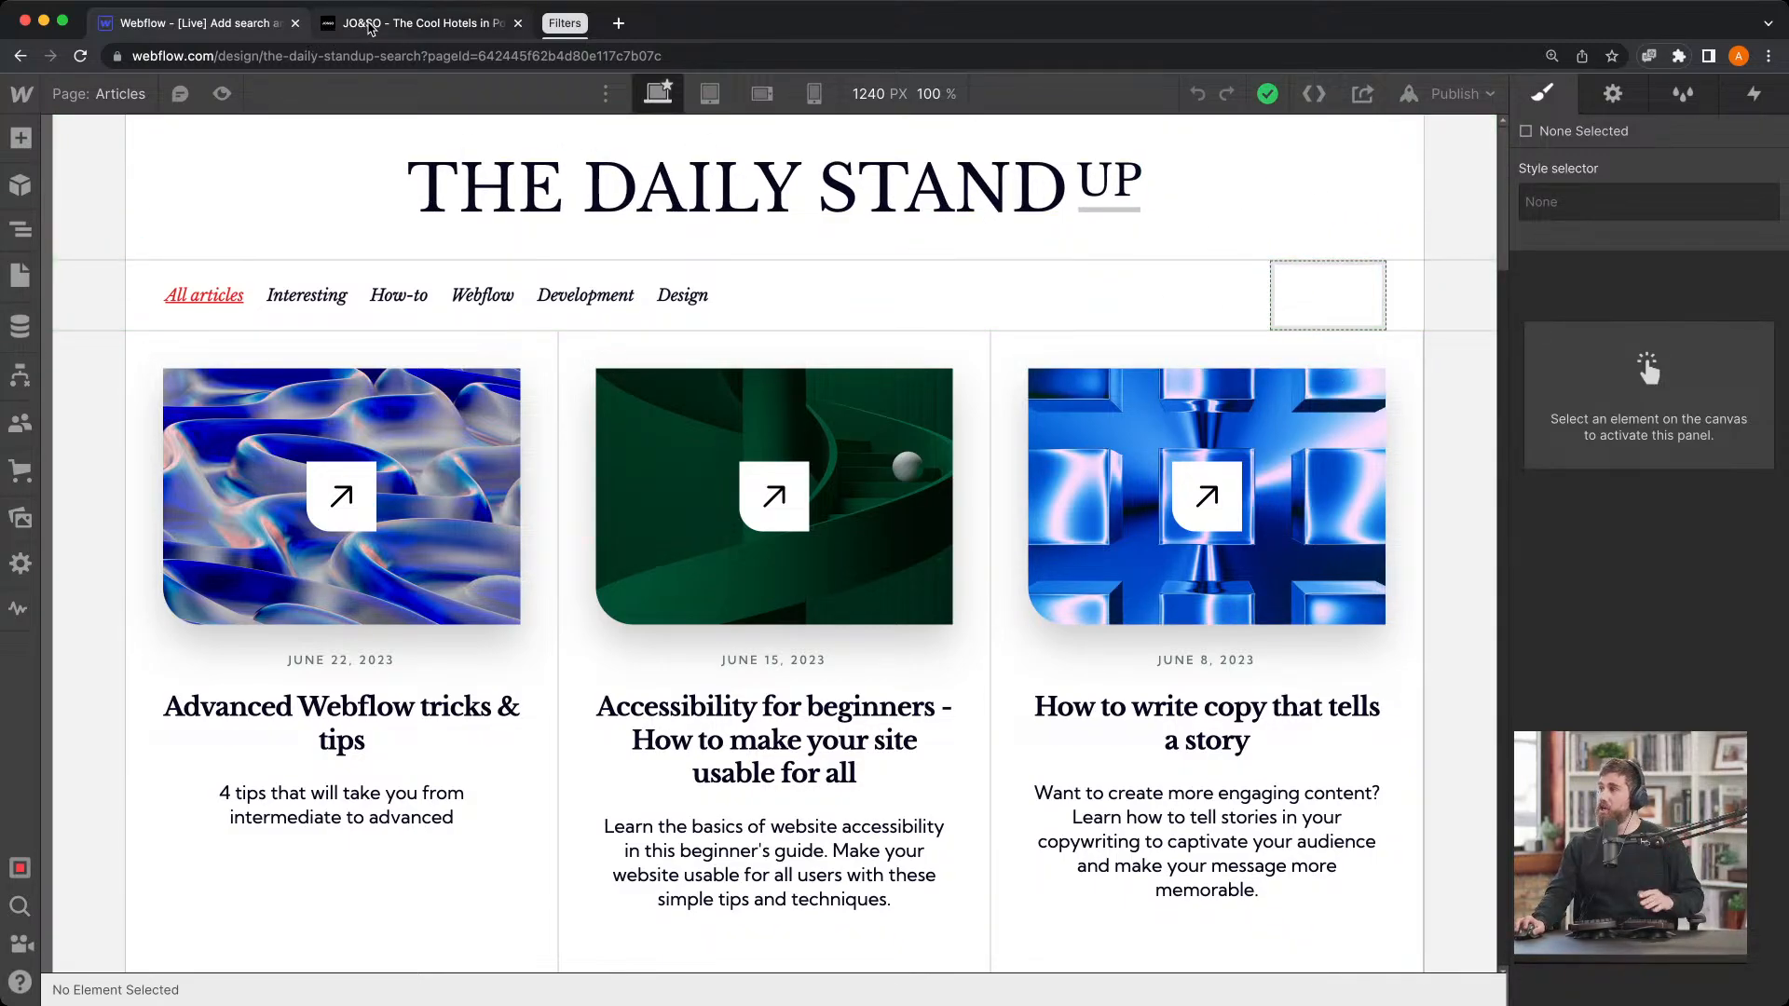
# Switch to the JO&SO website, search it for "Lisbon" and review its search results page
pyautogui.click(370, 26)
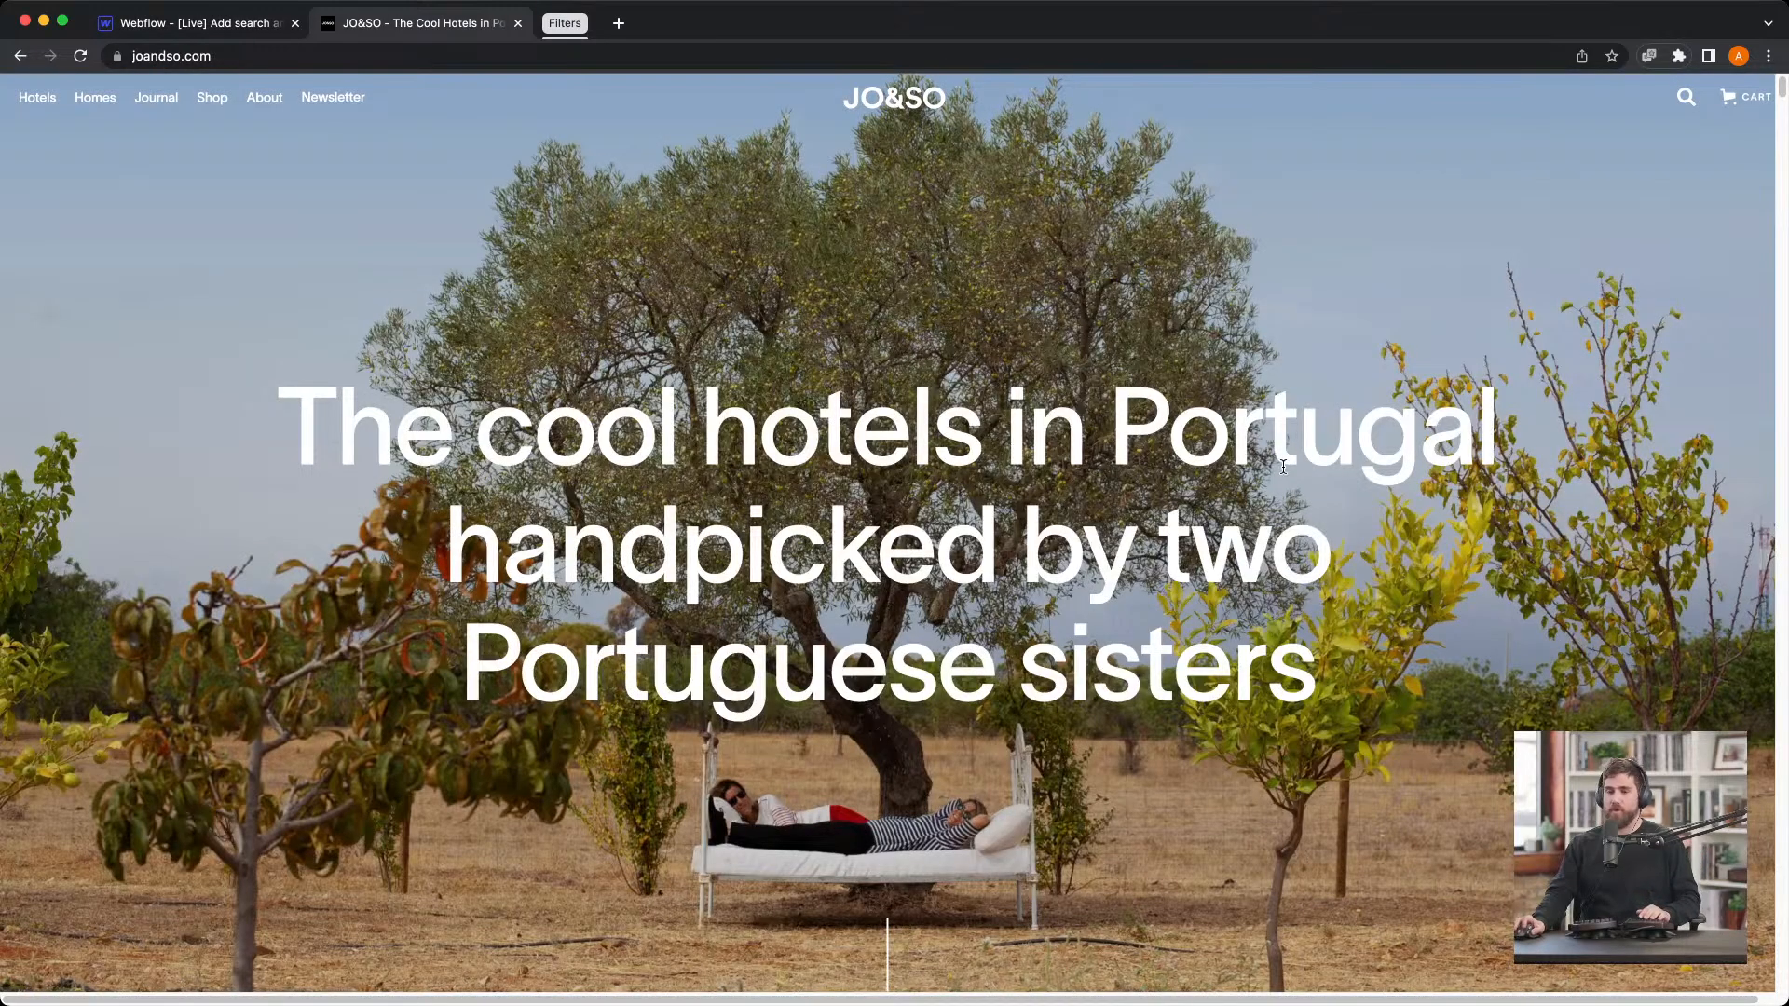
pyautogui.click(1687, 98)
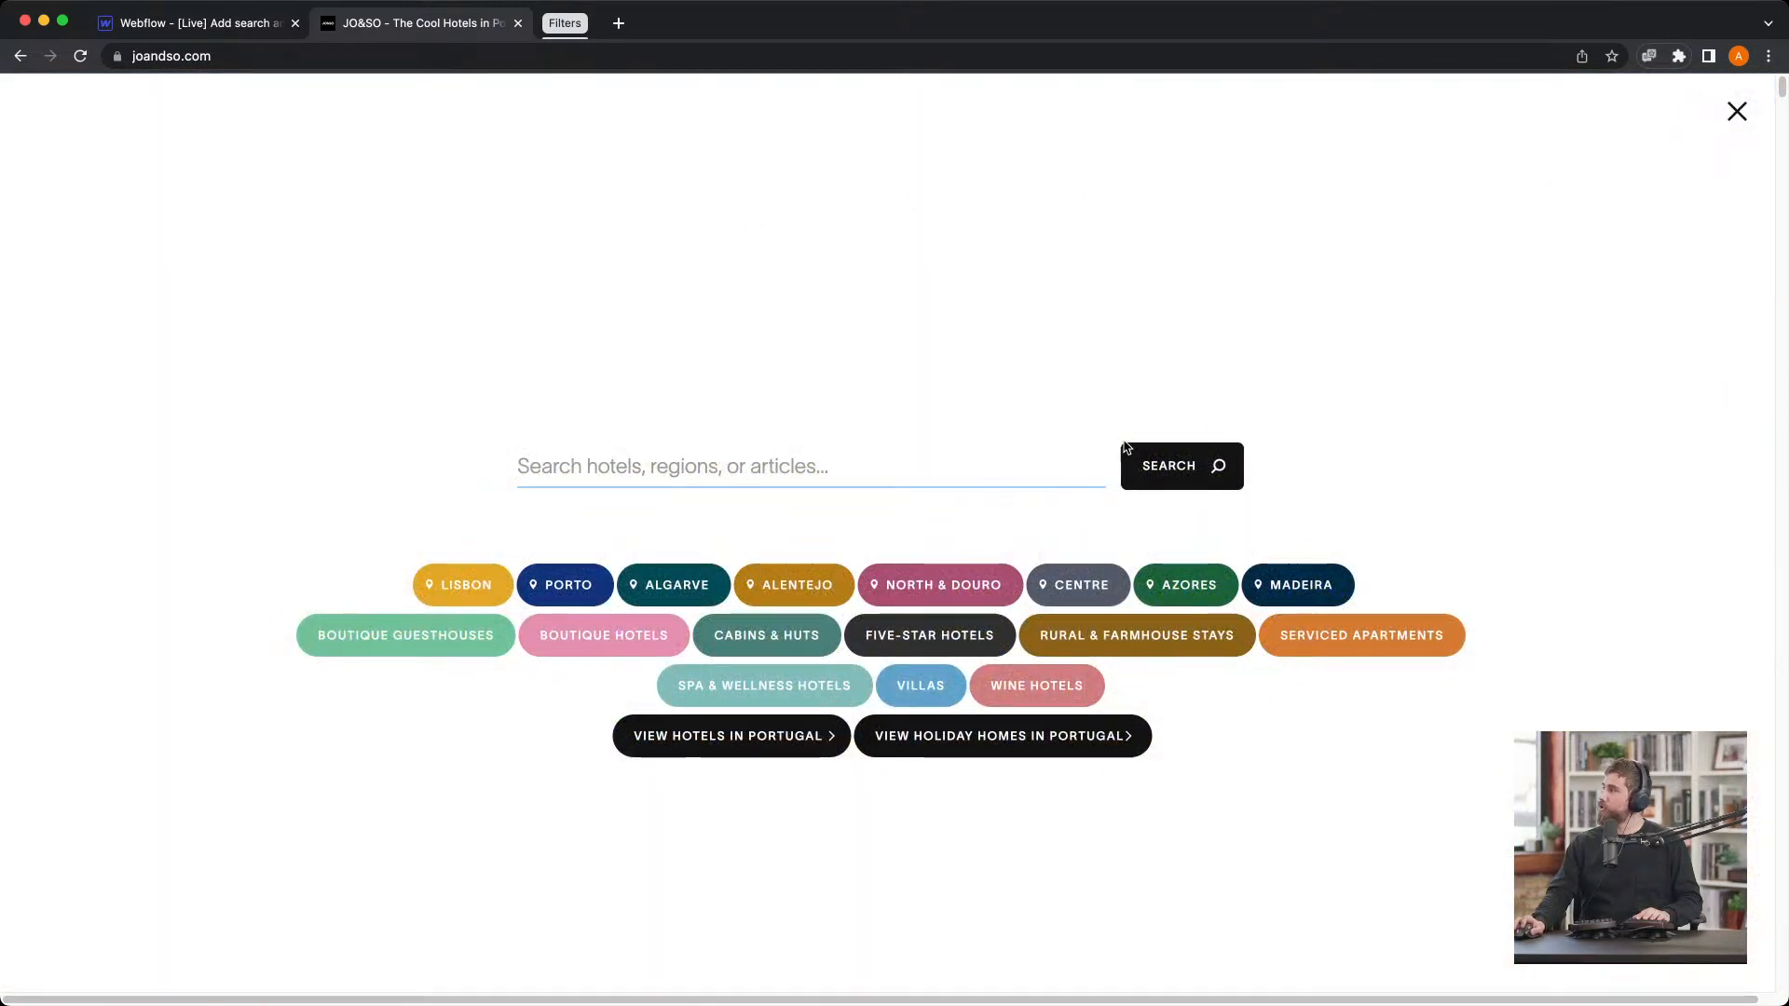
pyautogui.write(':o')
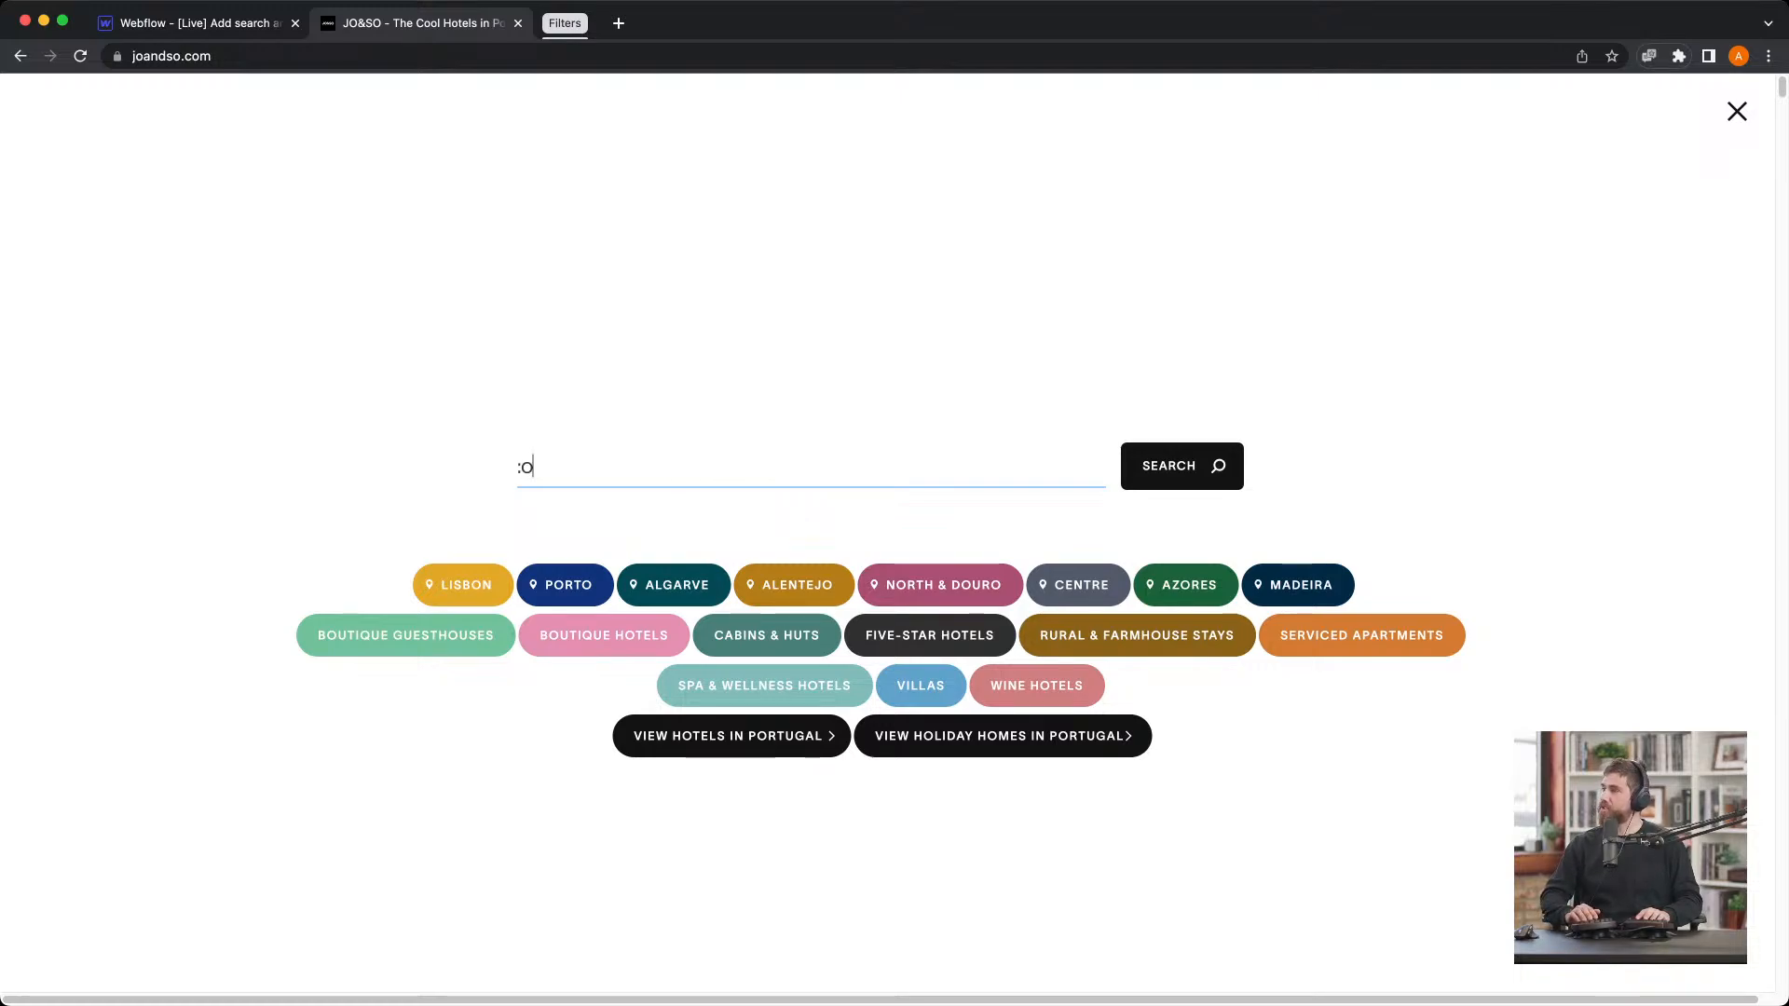
pyautogui.press('BackSpace')
pyautogui.write('Lisbon')
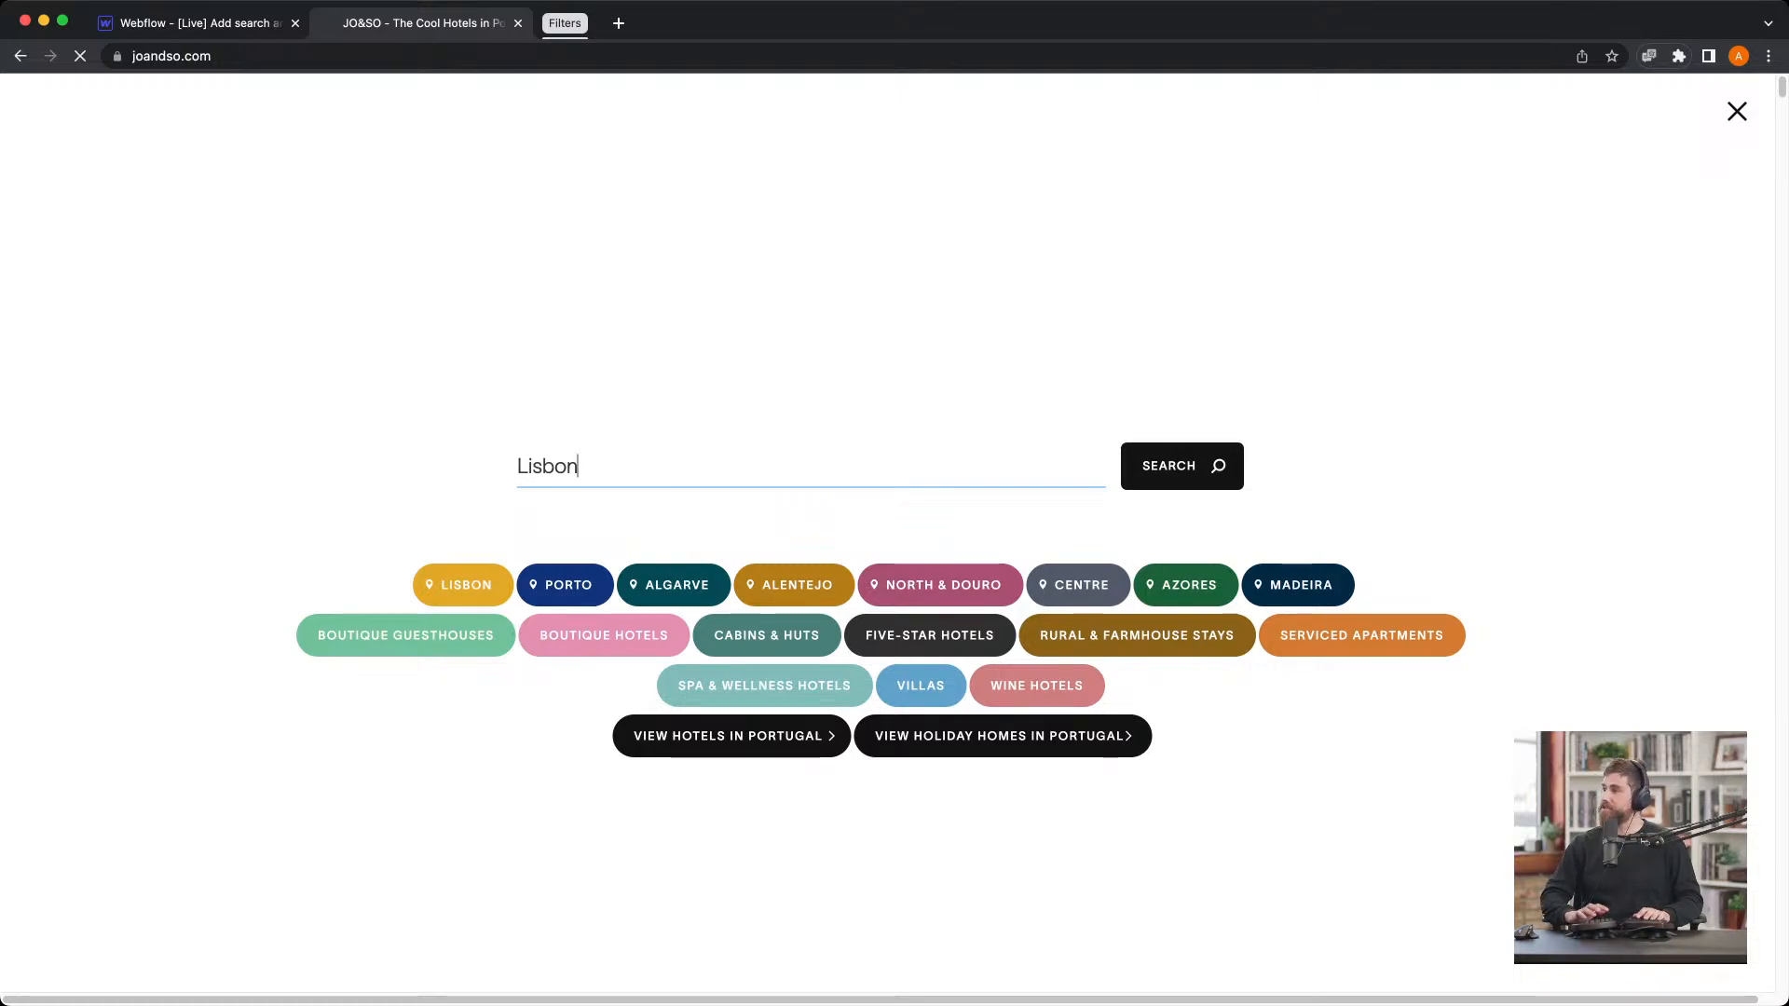
pyautogui.press('Return')
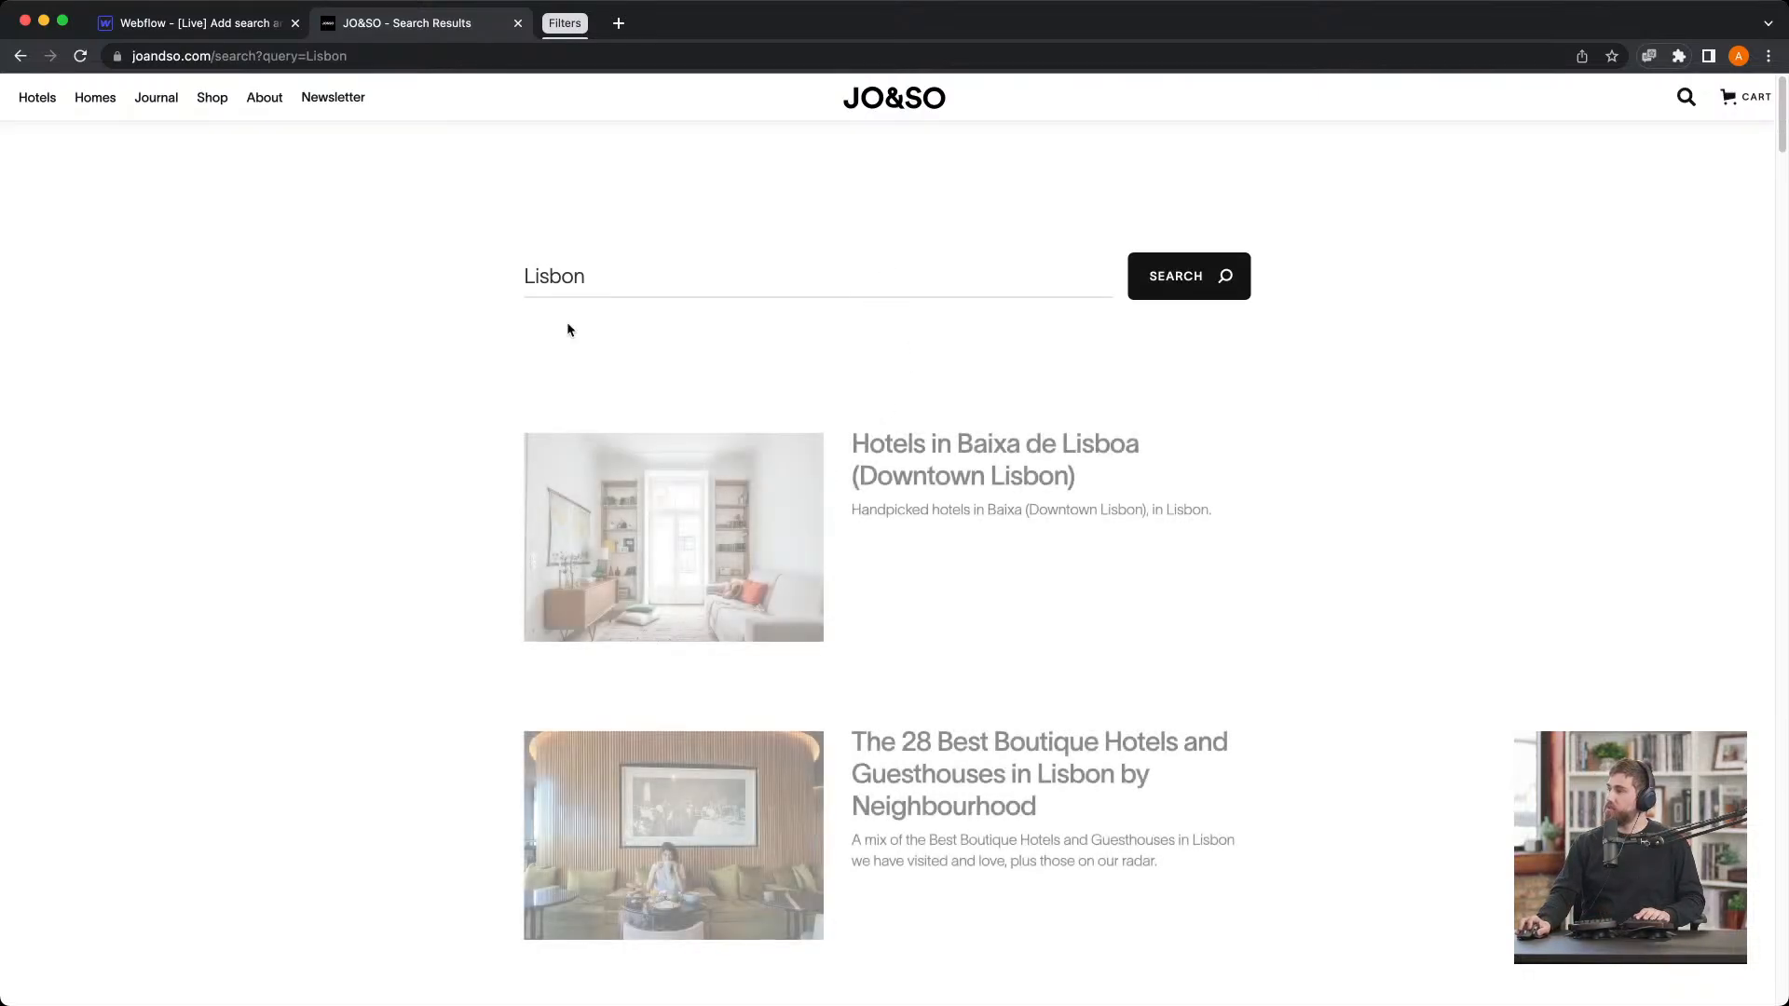
pyautogui.scroll(-1, 910, 495)
pyautogui.scroll(-2, 1025, 494)
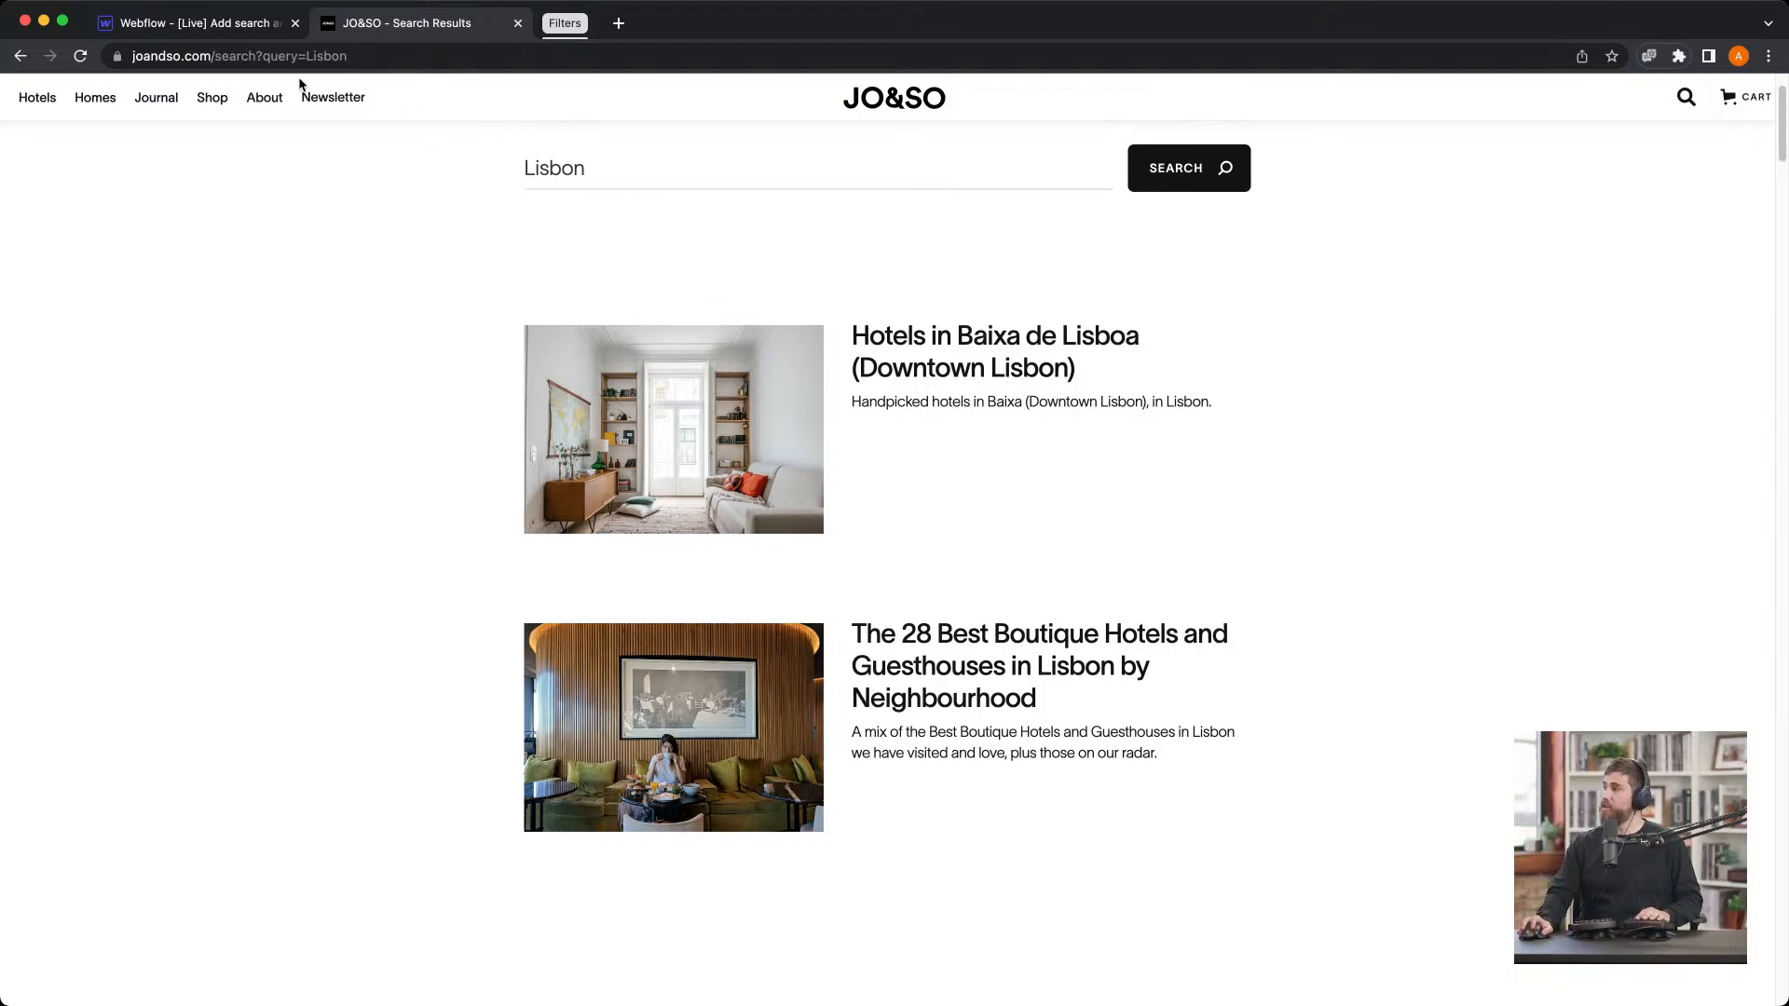
# Return to the Webflow Designer and add a Search element inside the empty Nav menu block of the navbar
pyautogui.click(260, 29)
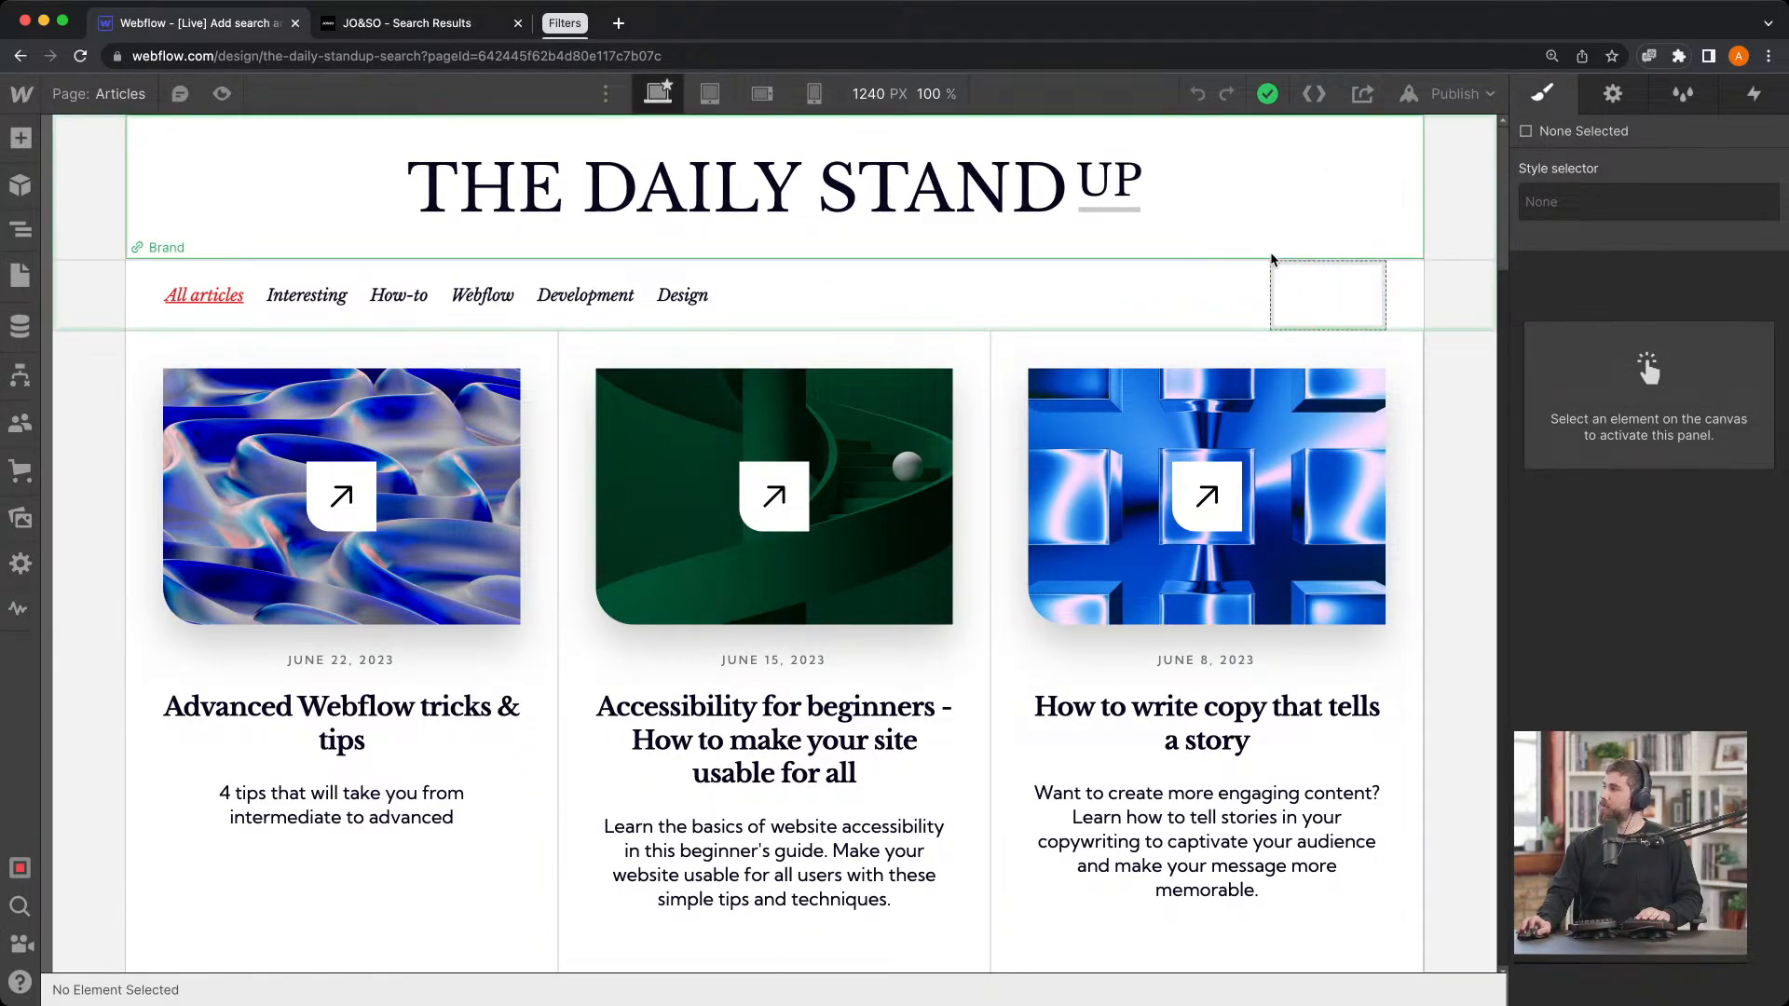
pyautogui.rightClick(150, 298)
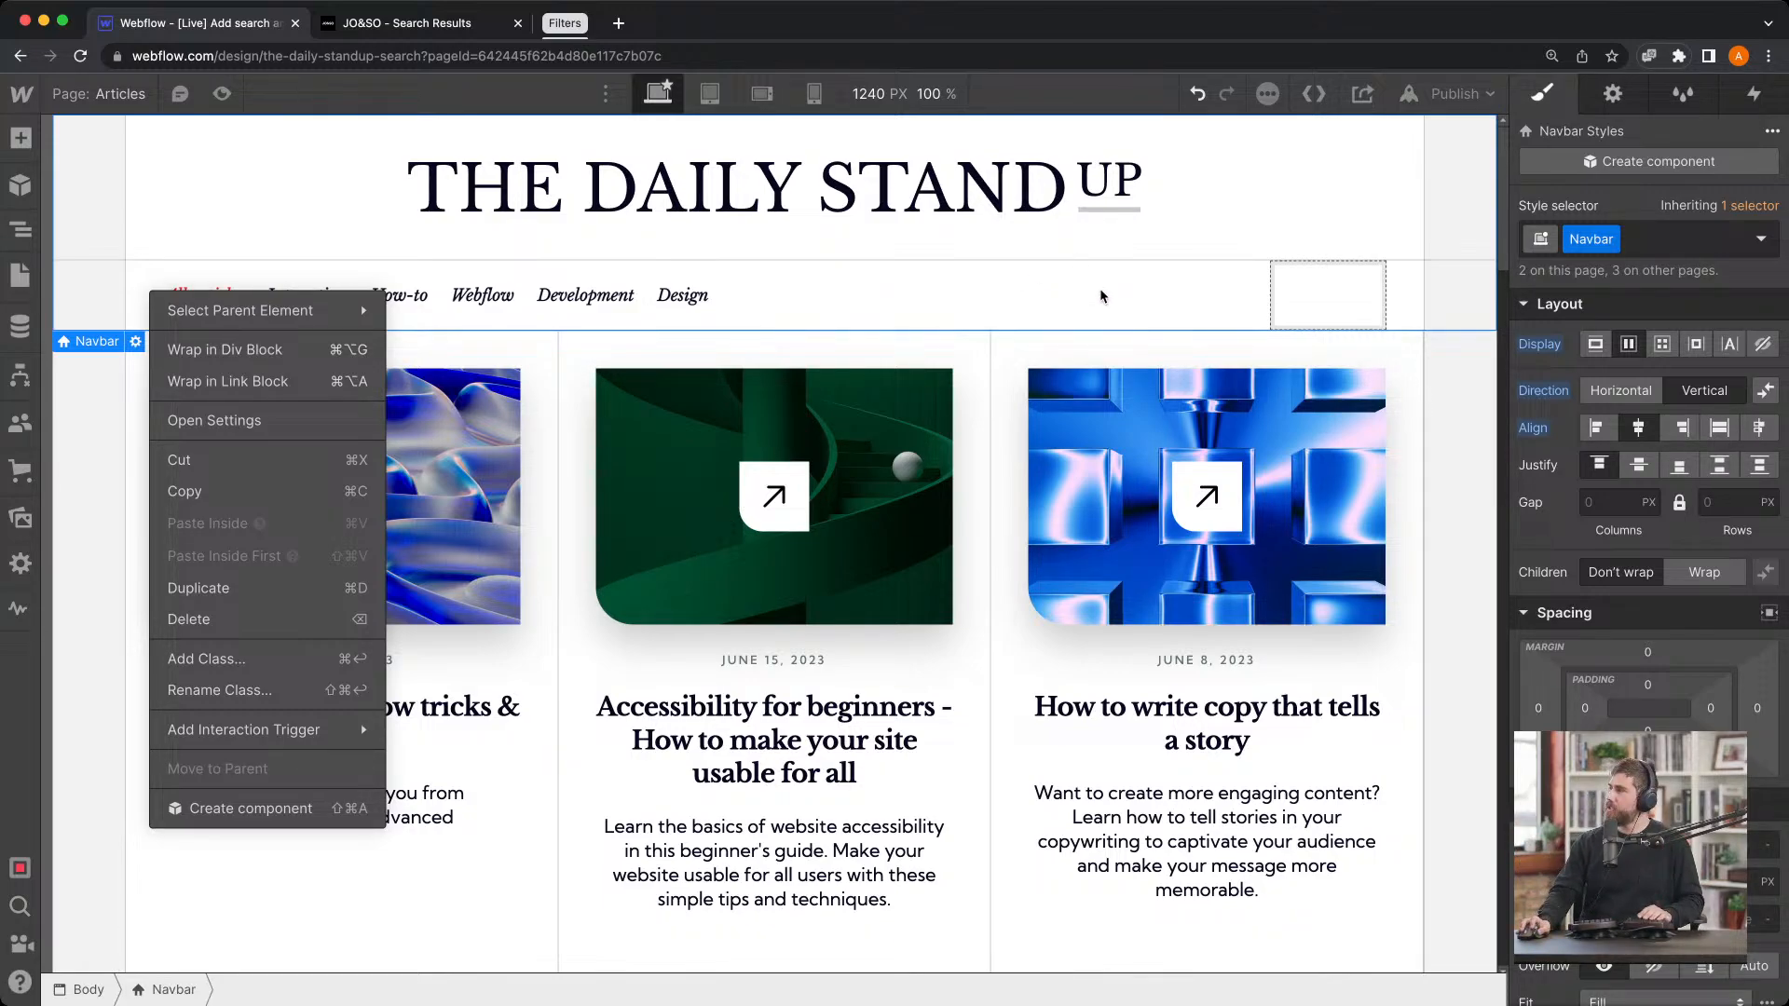
pyautogui.press('Escape')
pyautogui.click(1351, 300)
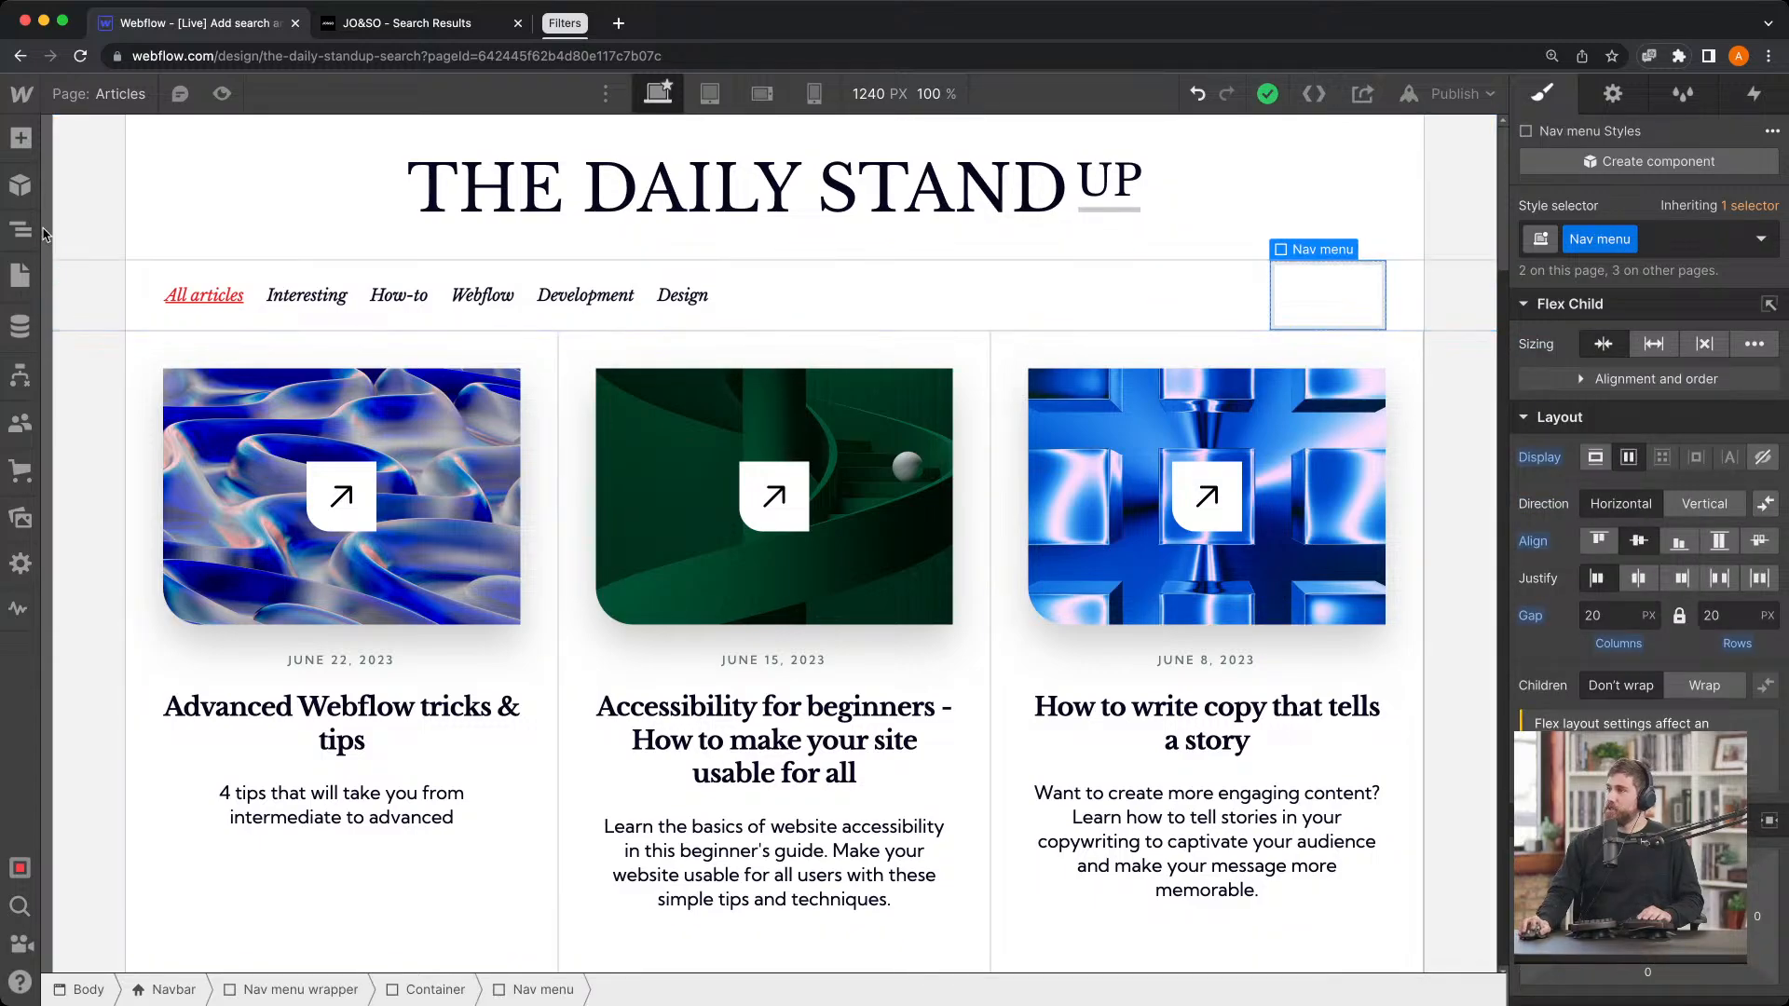
pyautogui.click(19, 140)
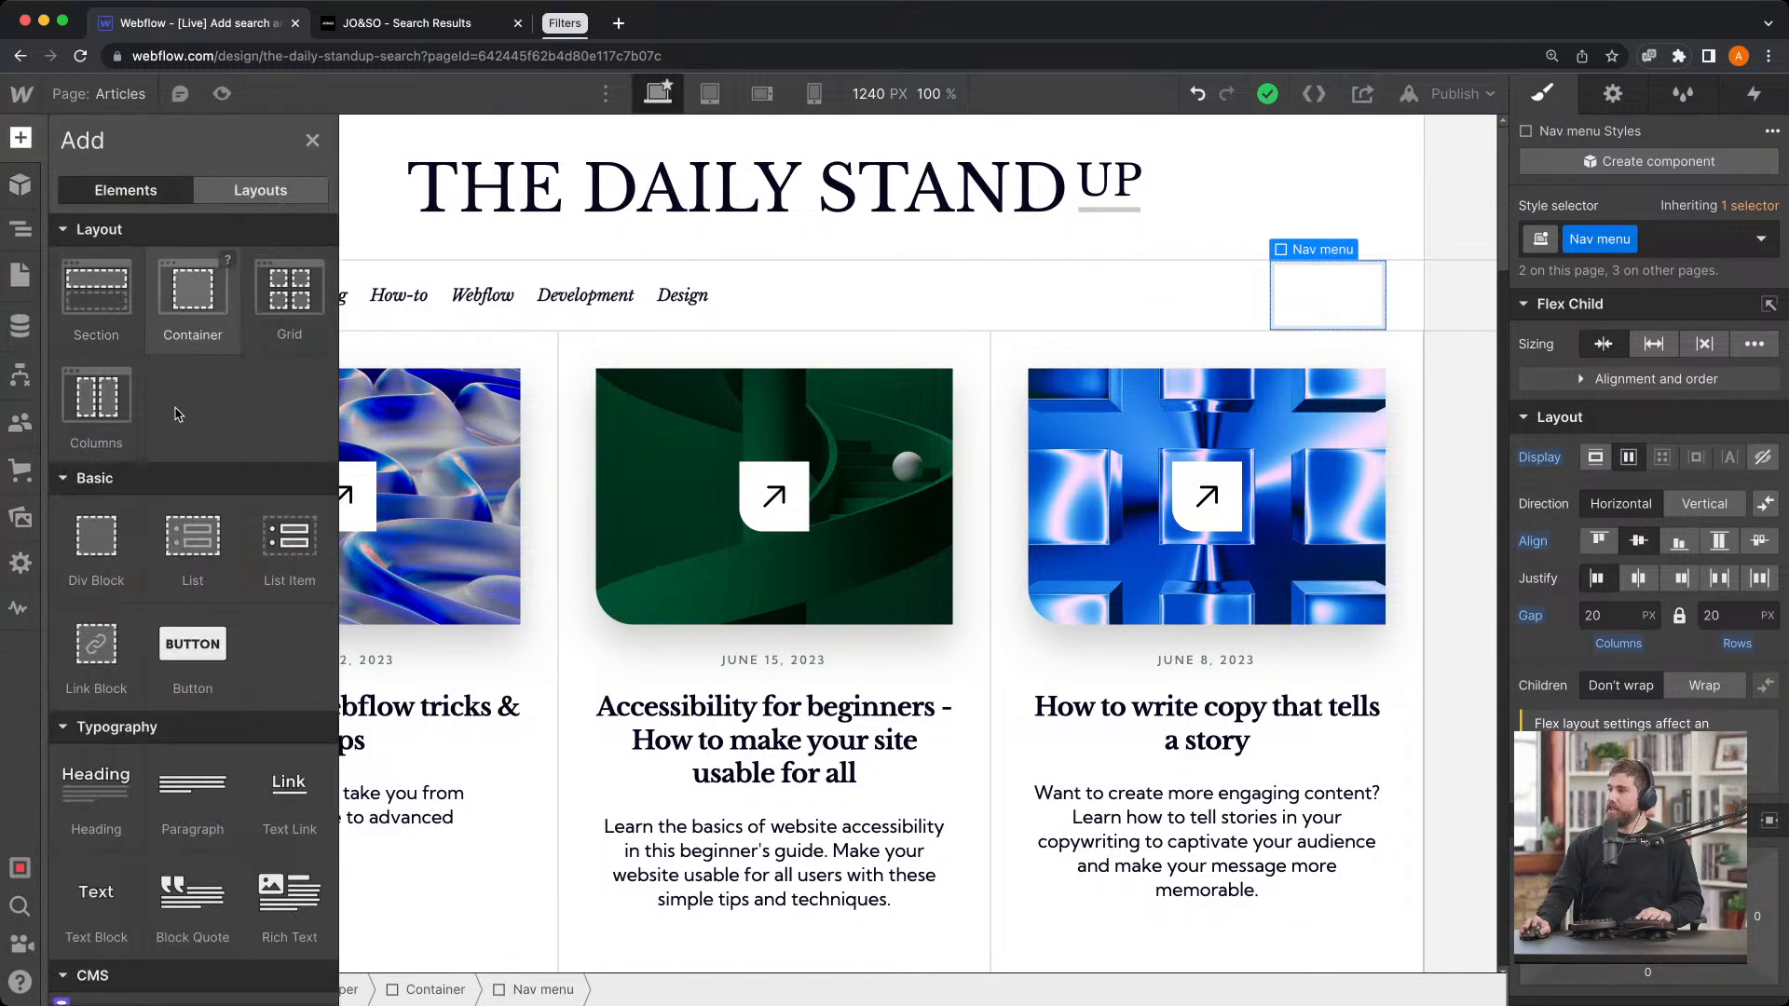
pyautogui.scroll(-10, 177, 531)
pyautogui.moveTo(90, 637); pyautogui.dragTo(1300, 287)
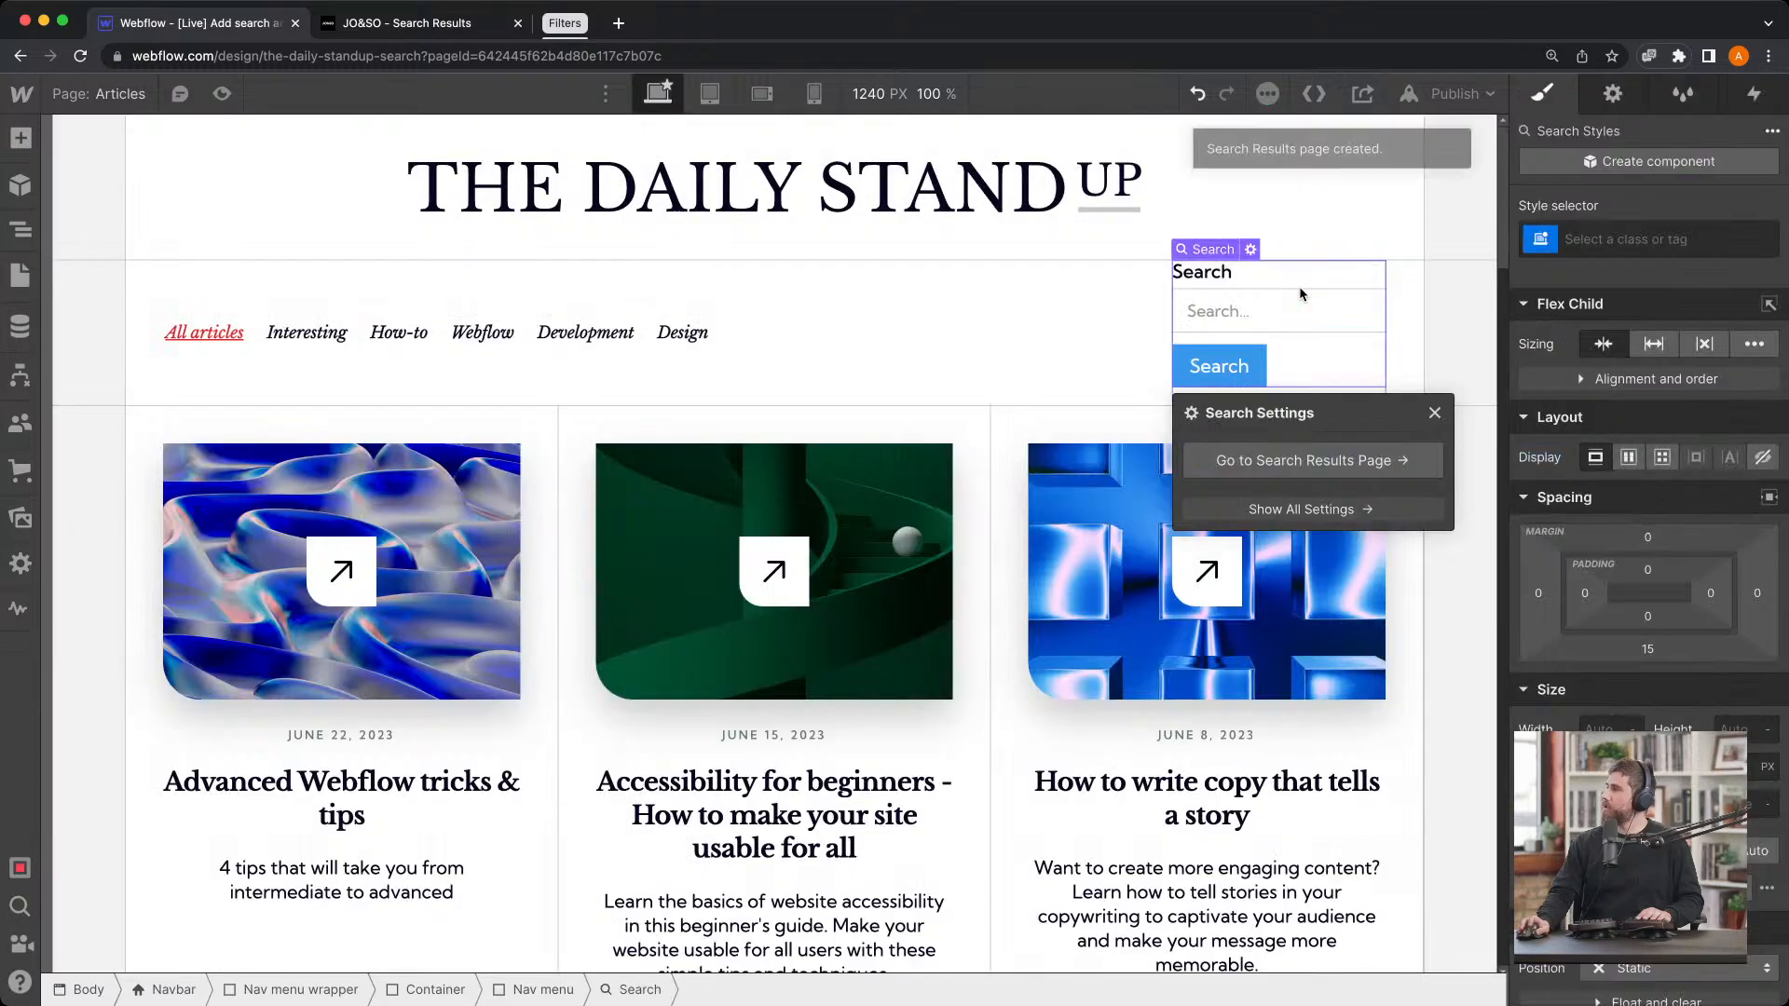
pyautogui.click(1268, 276)
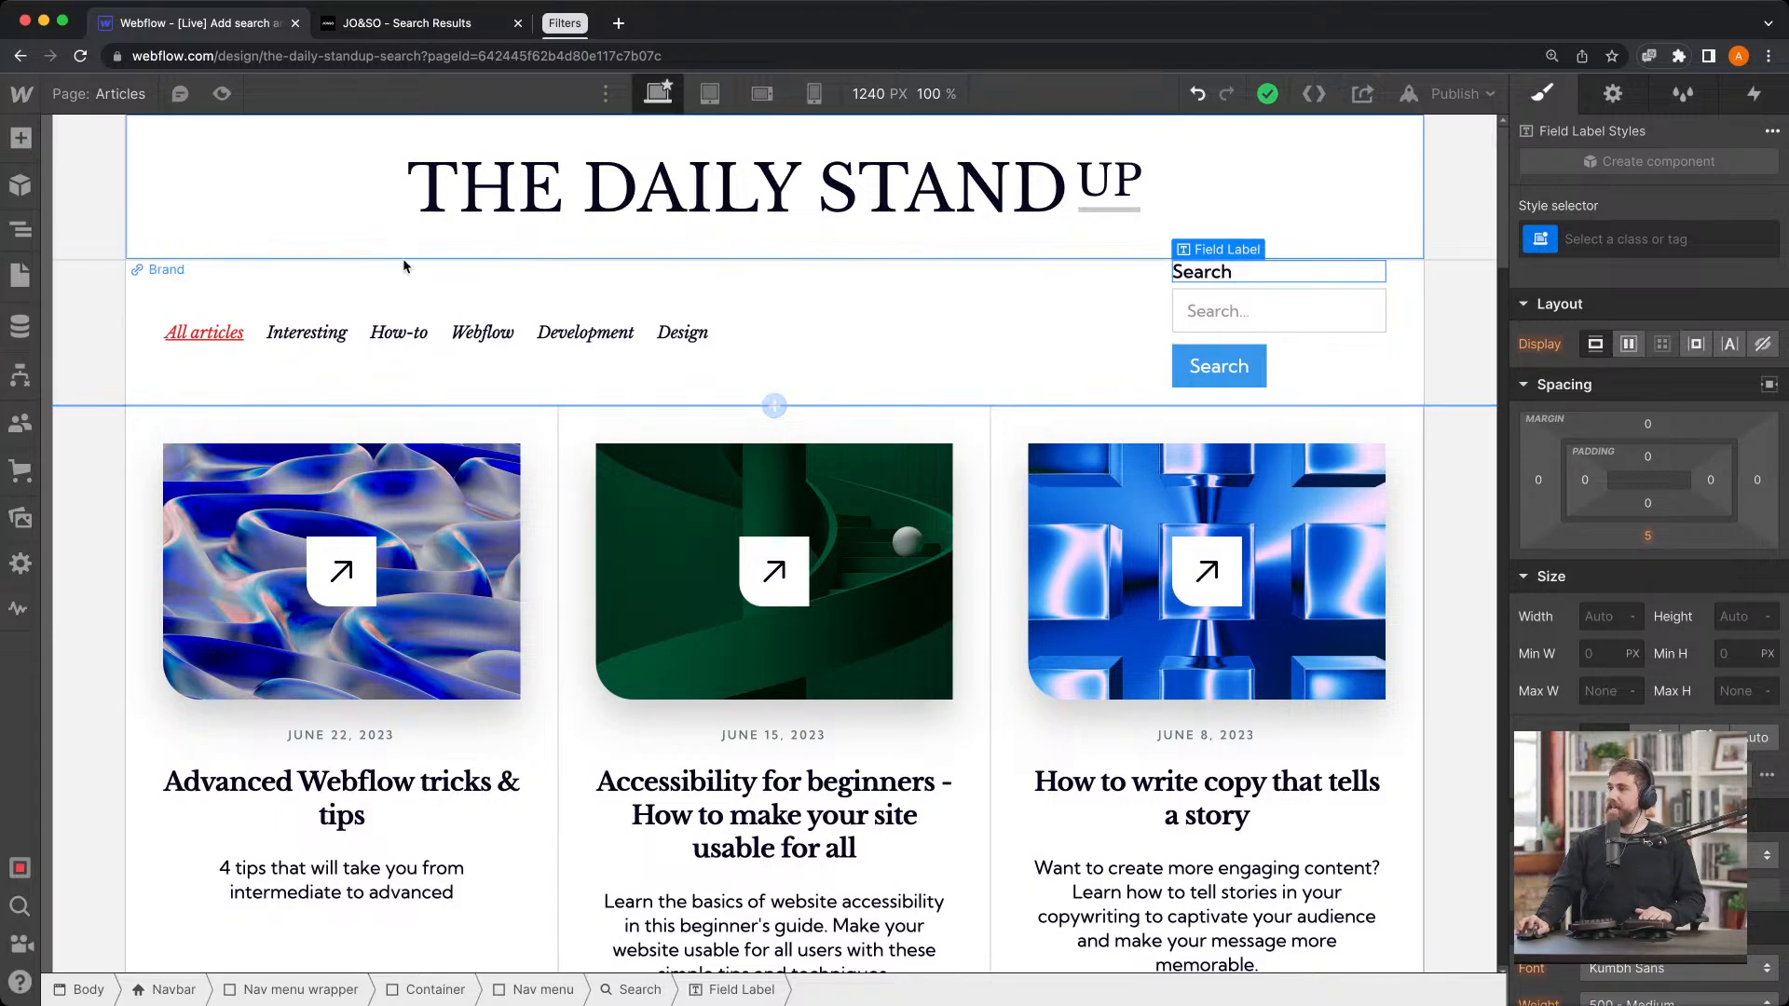
# Open the Search Results page from the utility pages and select a result's URL text block
pyautogui.click(19, 275)
pyautogui.scroll(-5, 140, 652)
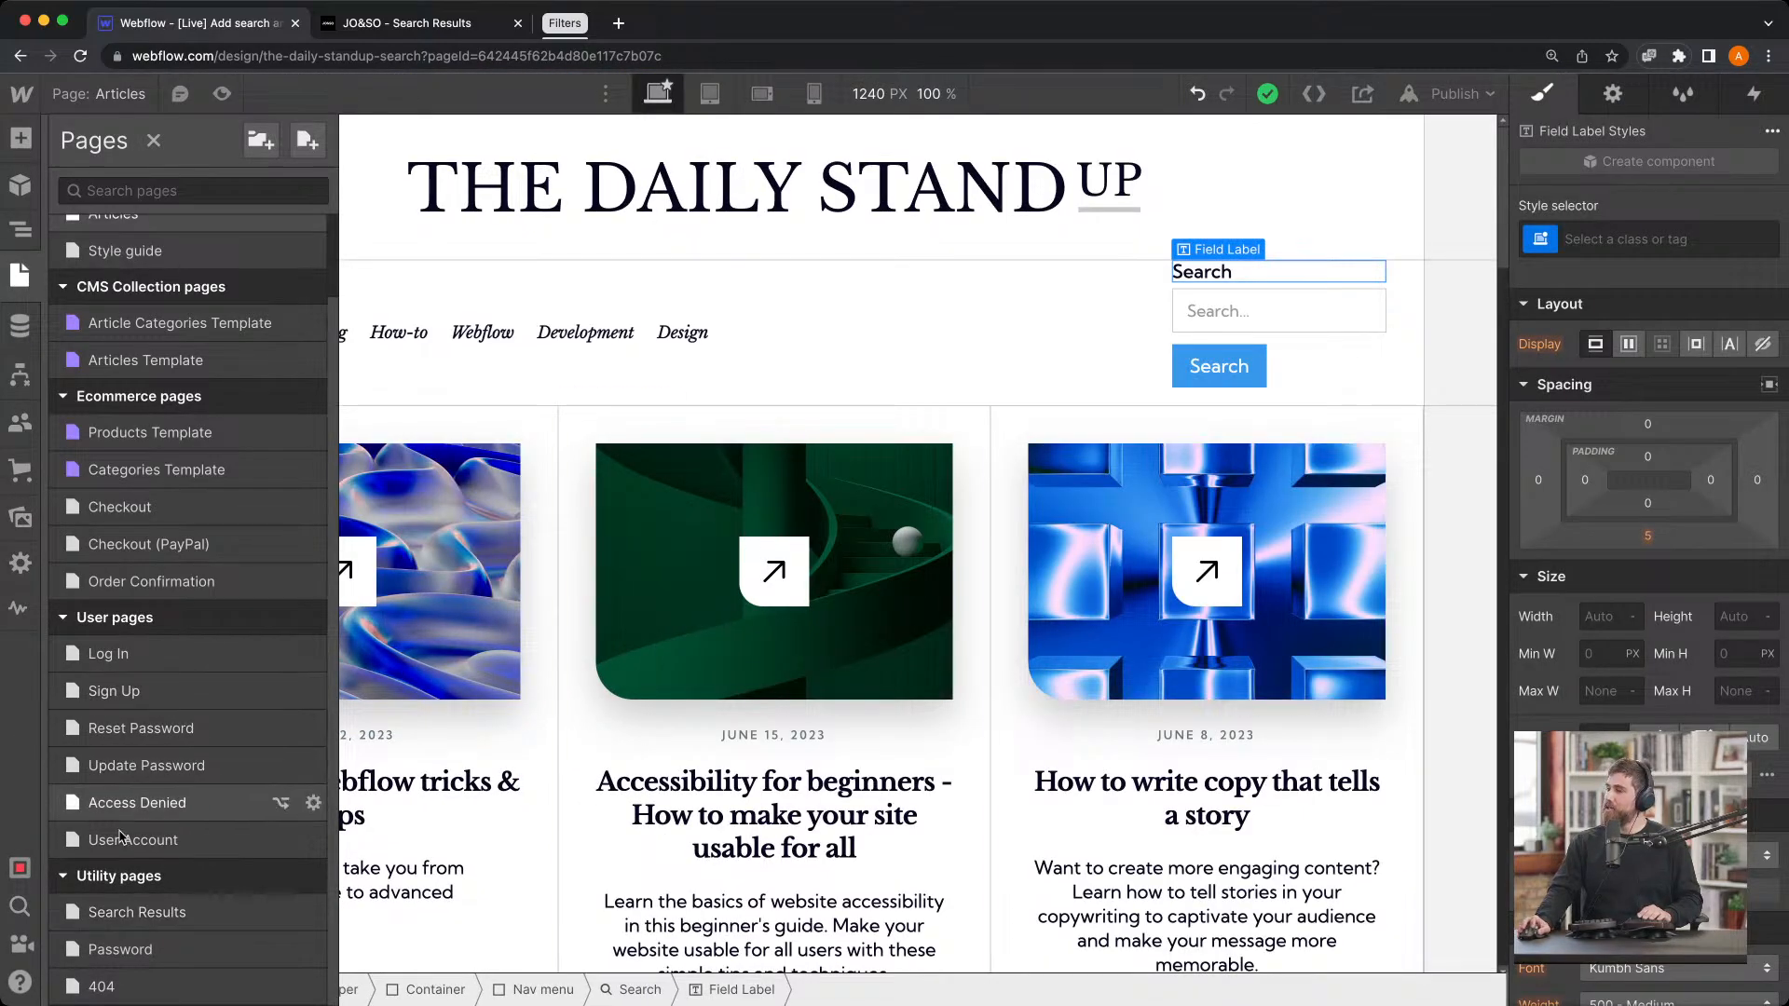
pyautogui.click(127, 918)
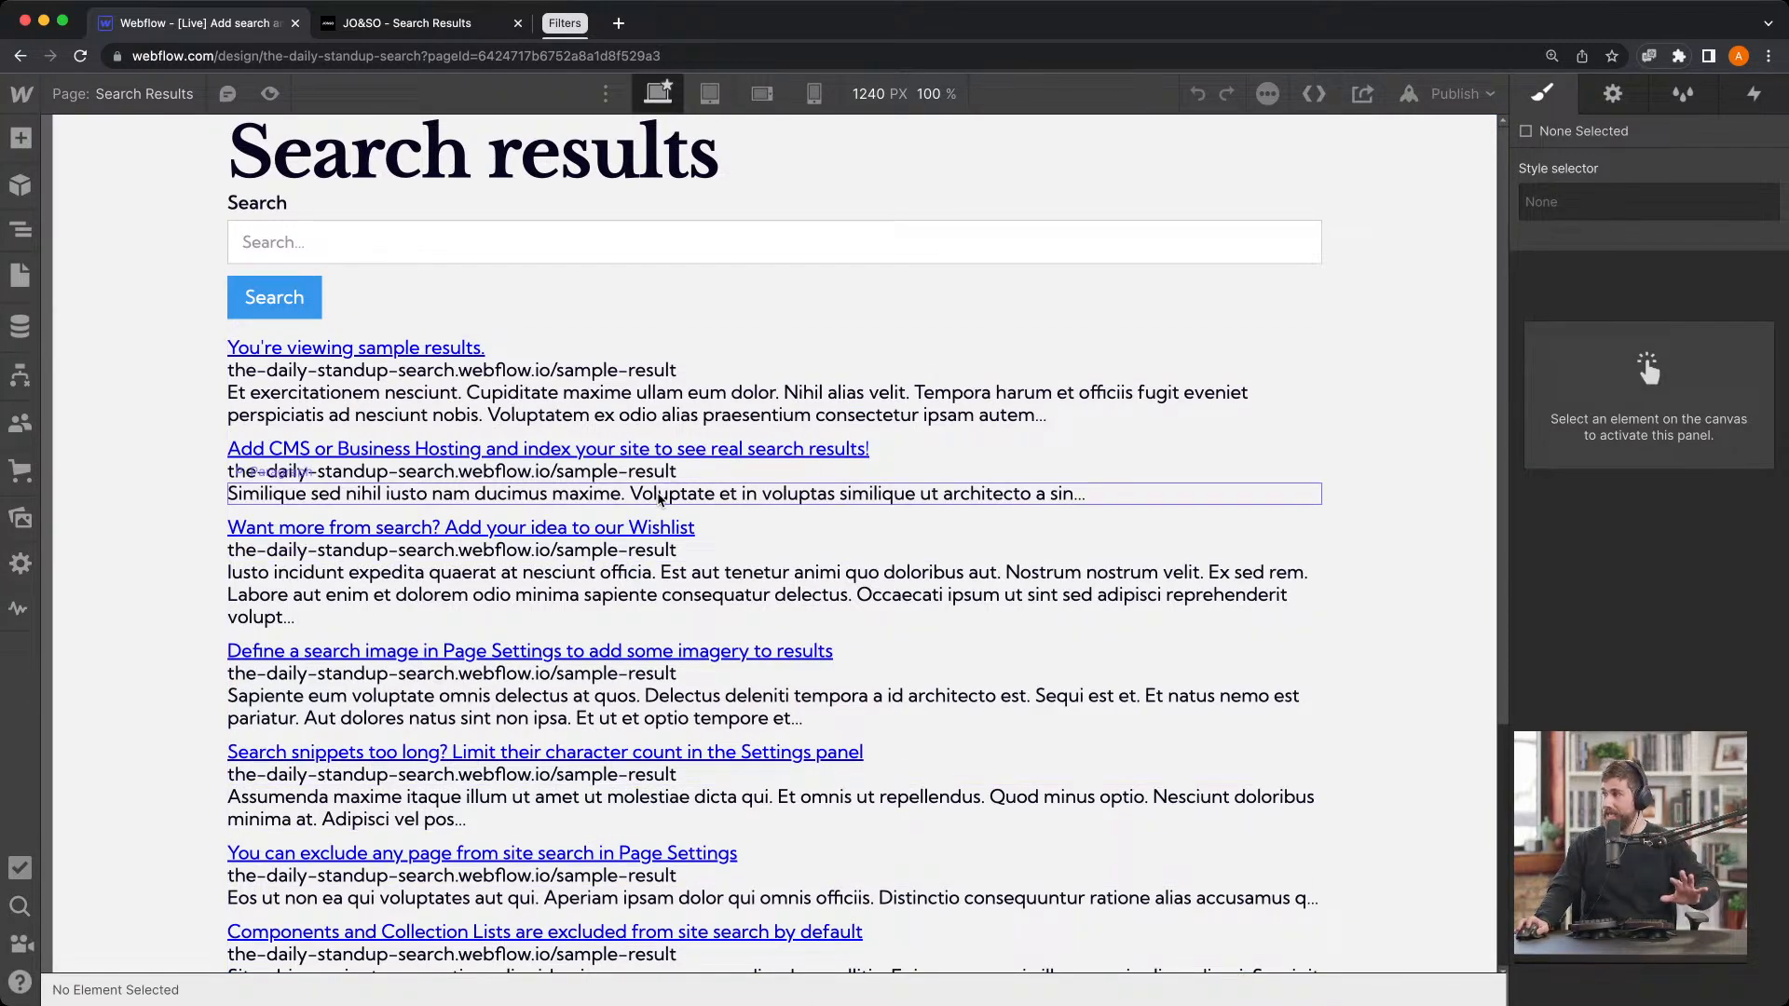
pyautogui.click(757, 354)
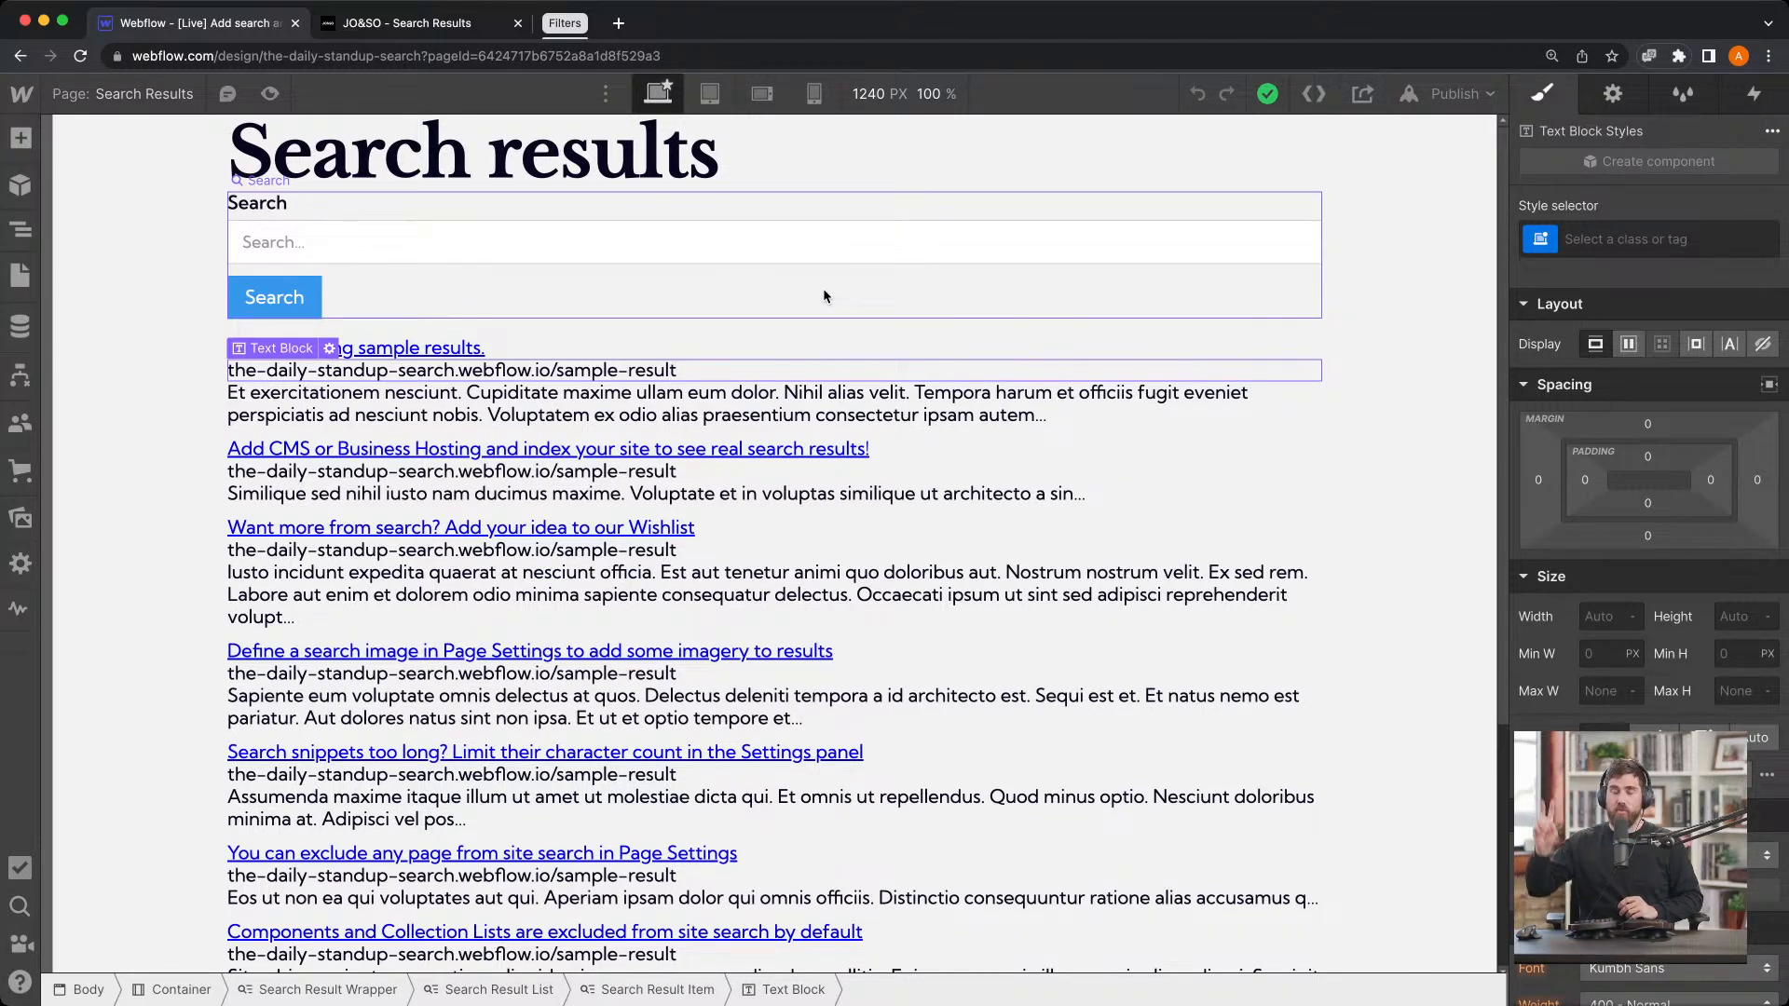
# Publish the site to its webflow.io domain and acknowledge the site indexing notice
pyautogui.click(1460, 97)
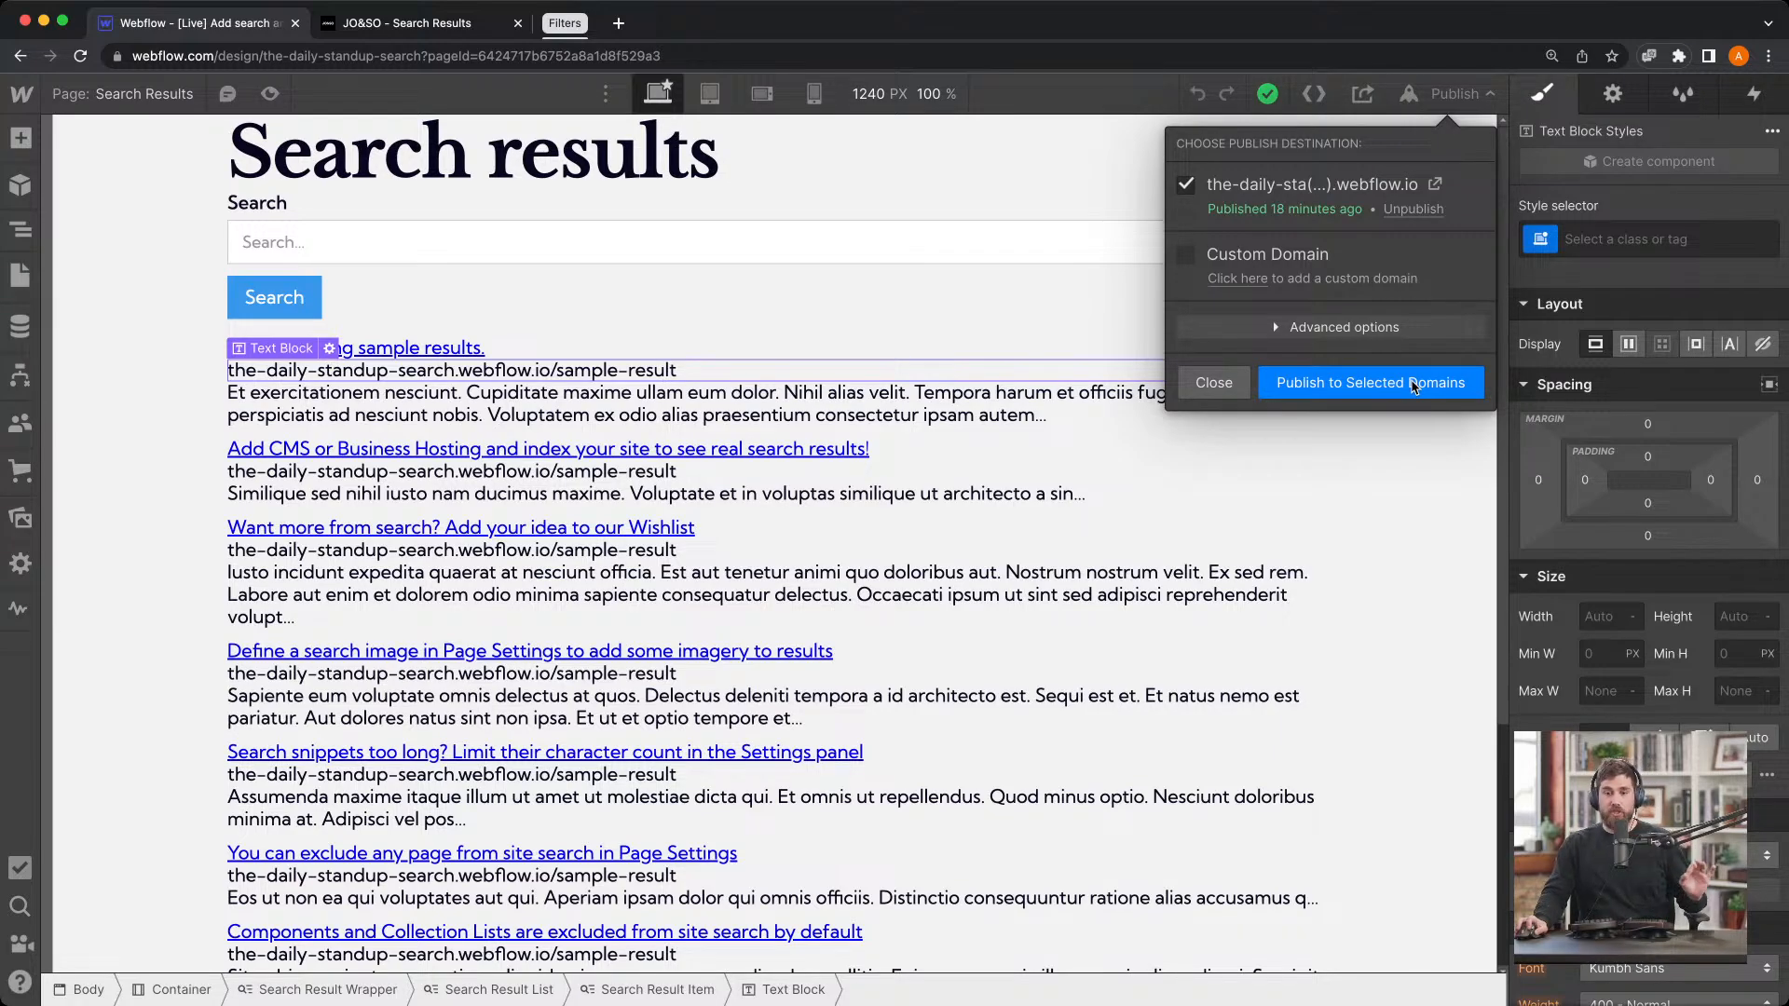
pyautogui.click(1414, 385)
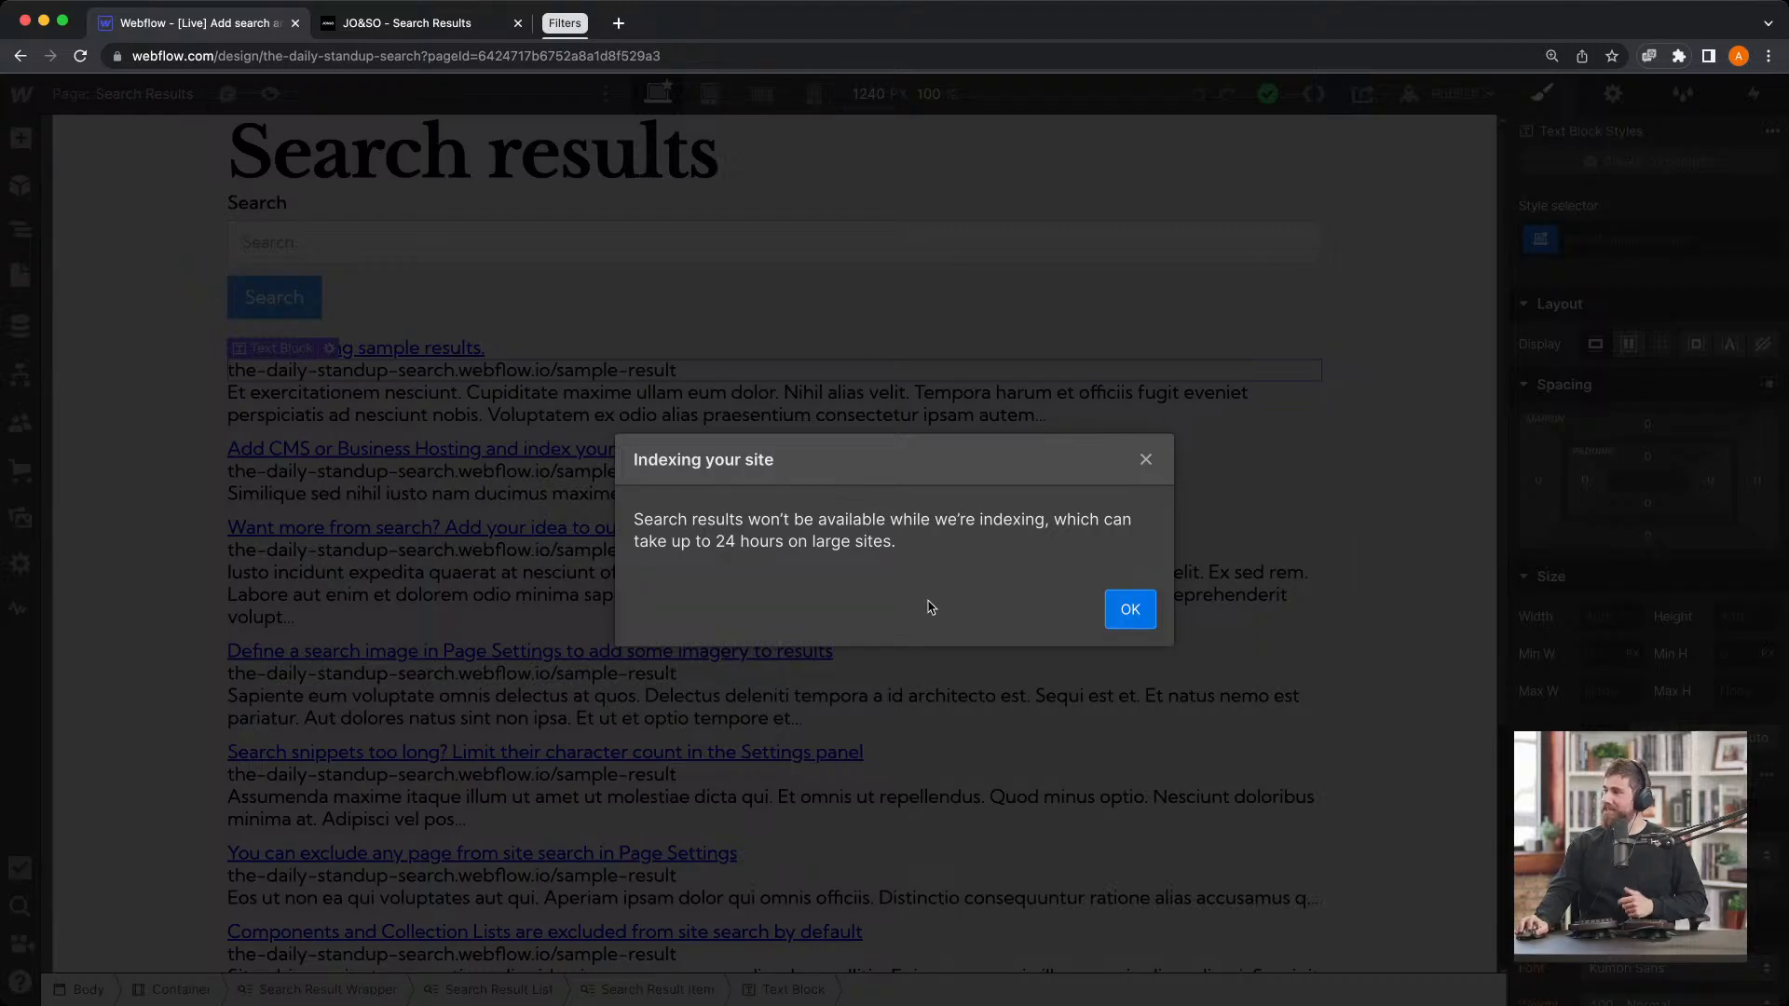
pyautogui.click(1143, 613)
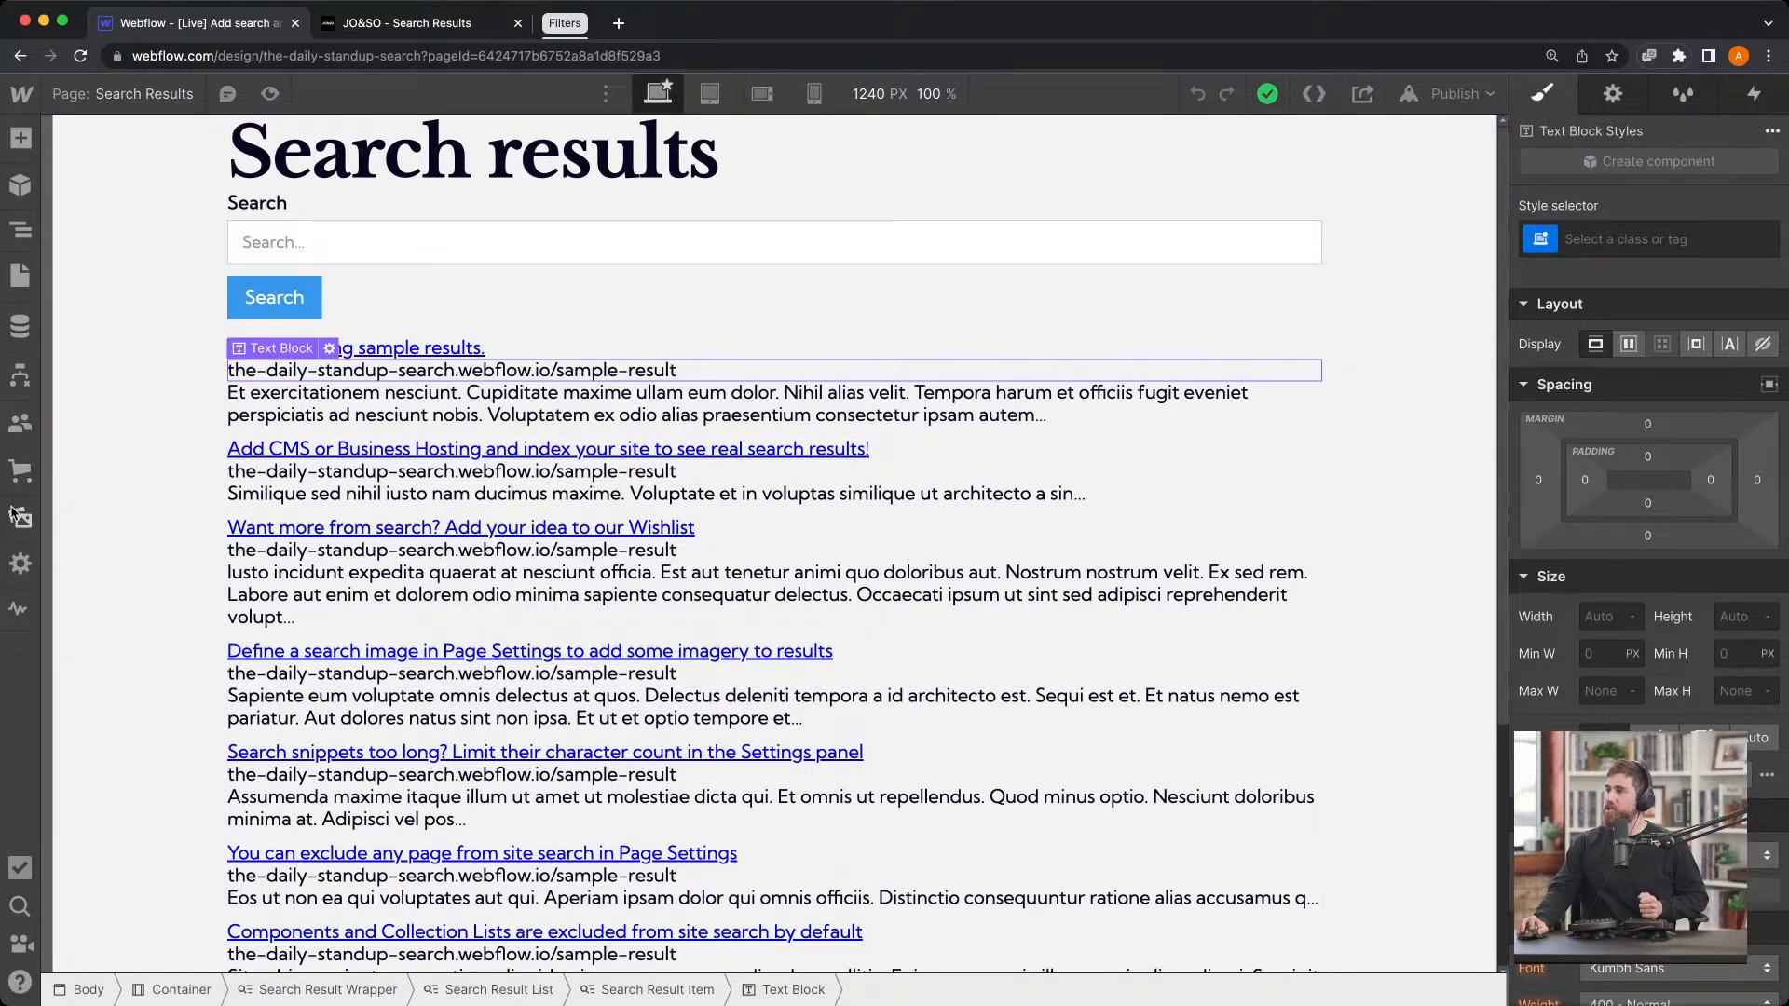
# Start a manual index of the site in the search settings and return to the page canvas
pyautogui.click(21, 564)
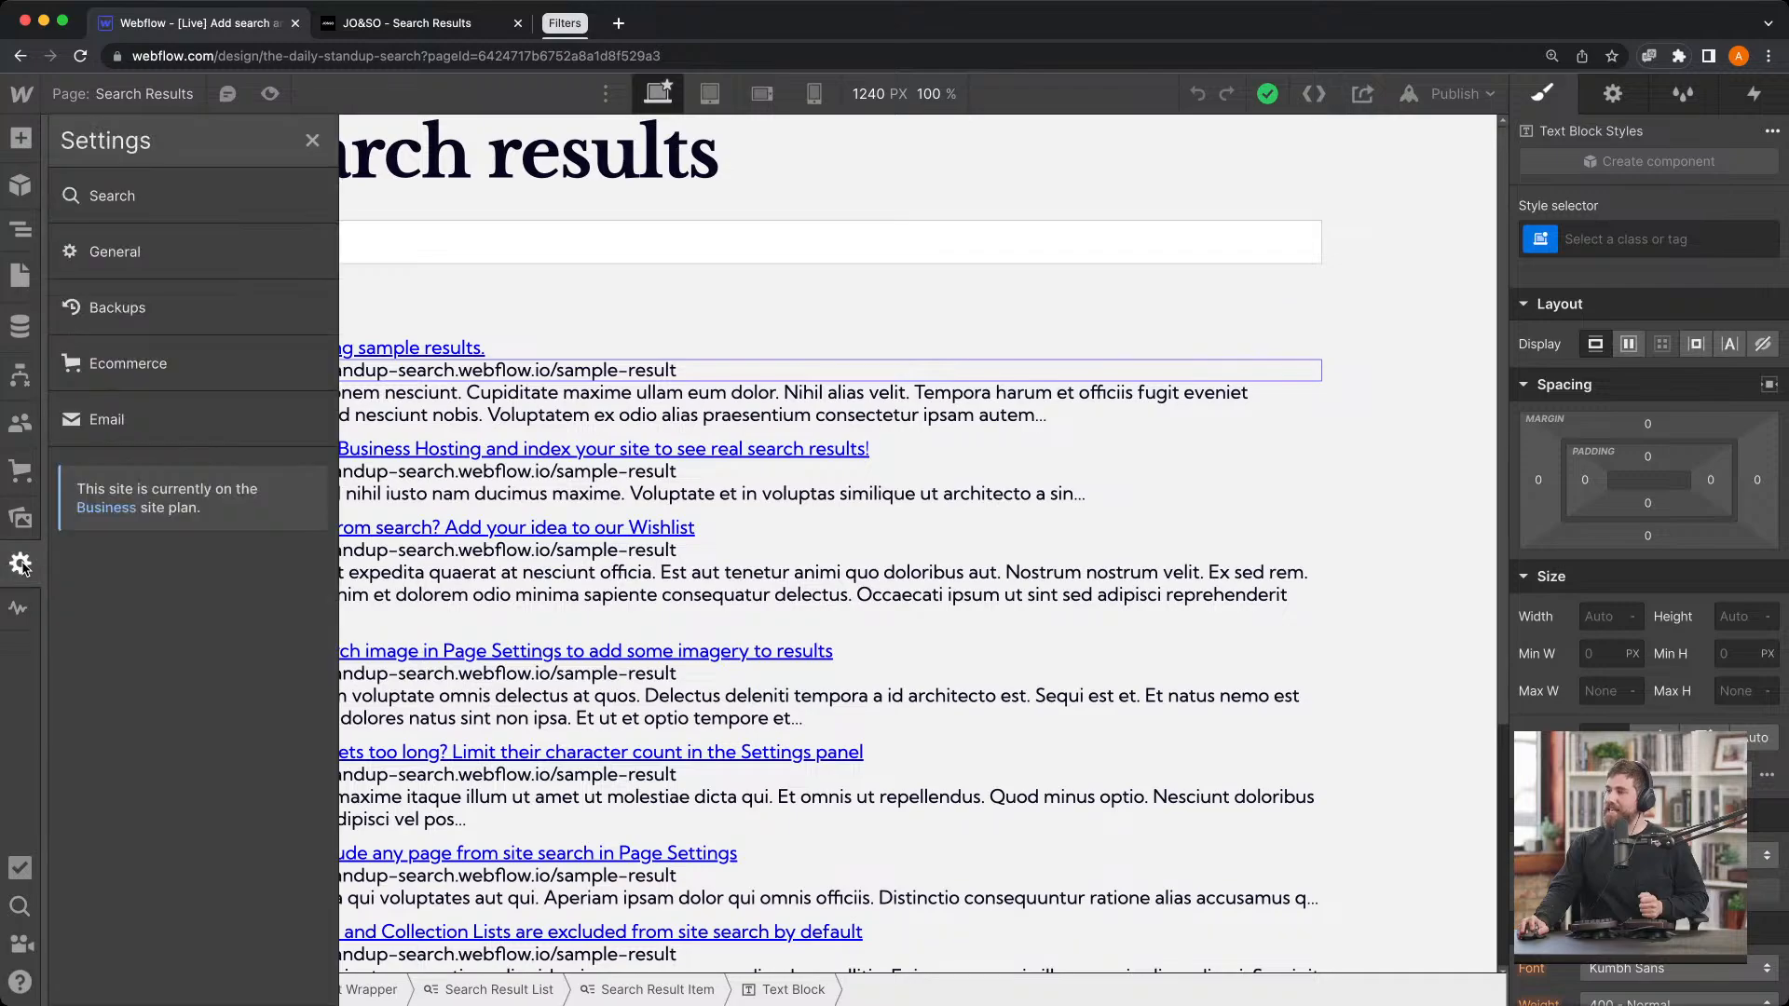
pyautogui.click(149, 205)
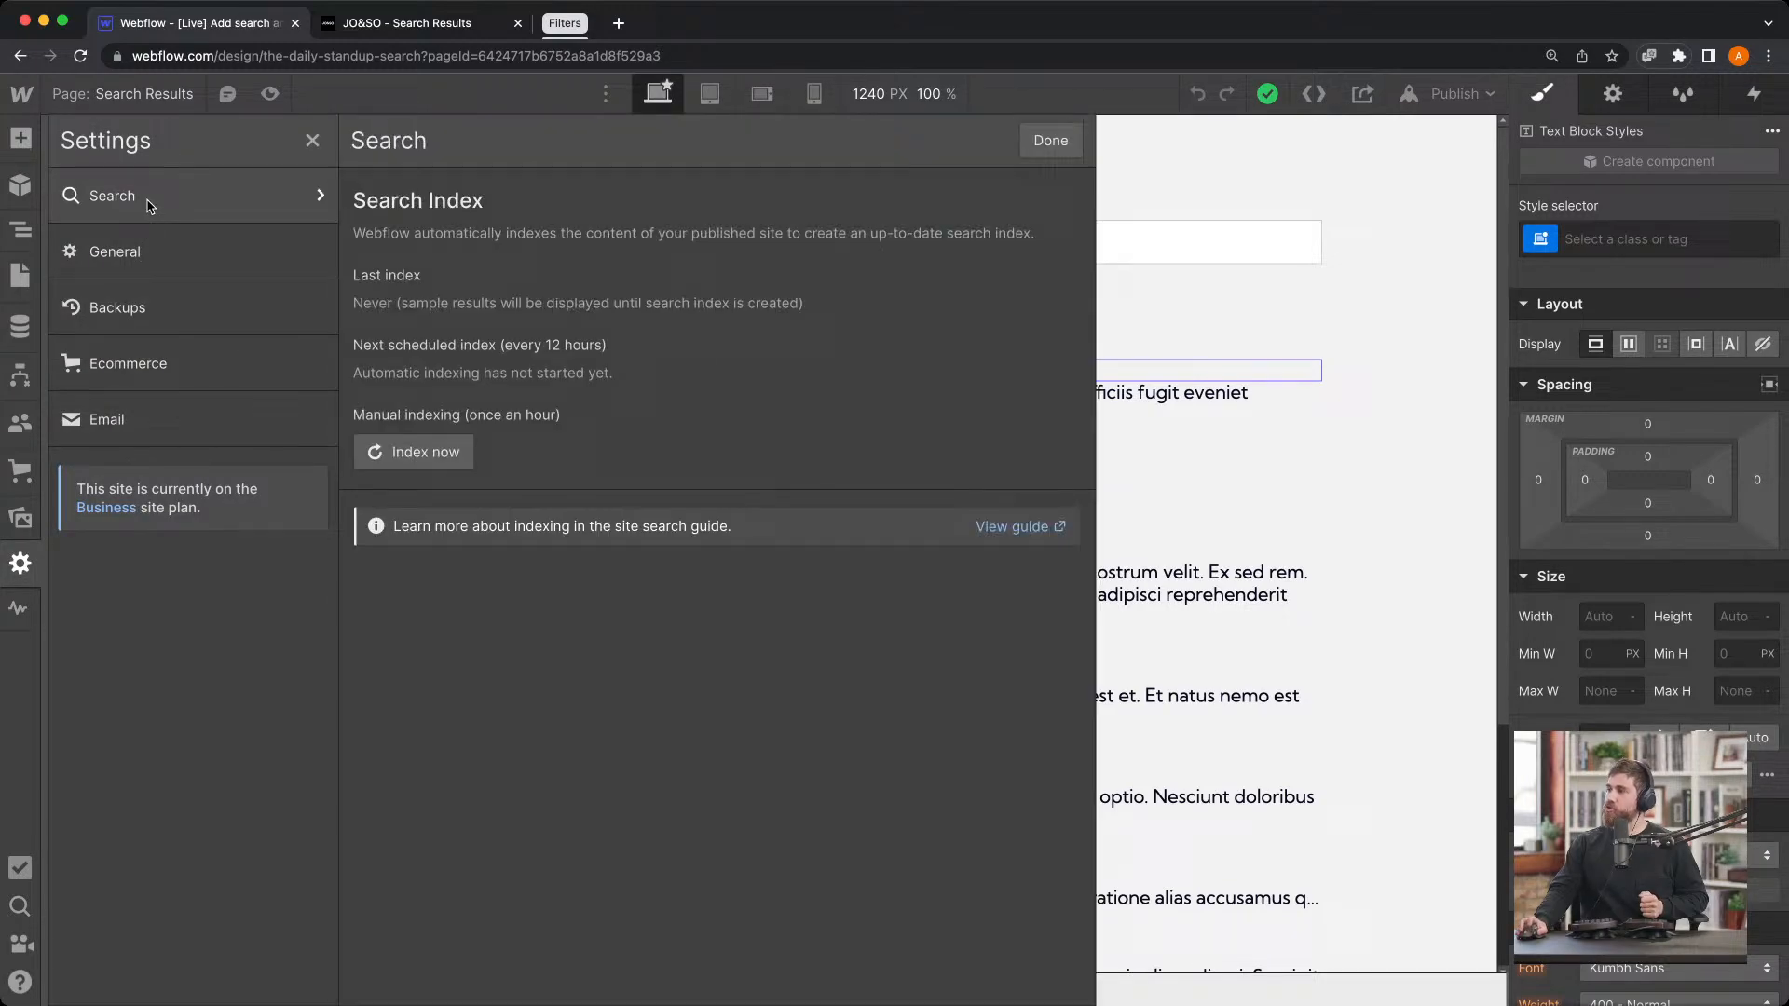
pyautogui.click(425, 464)
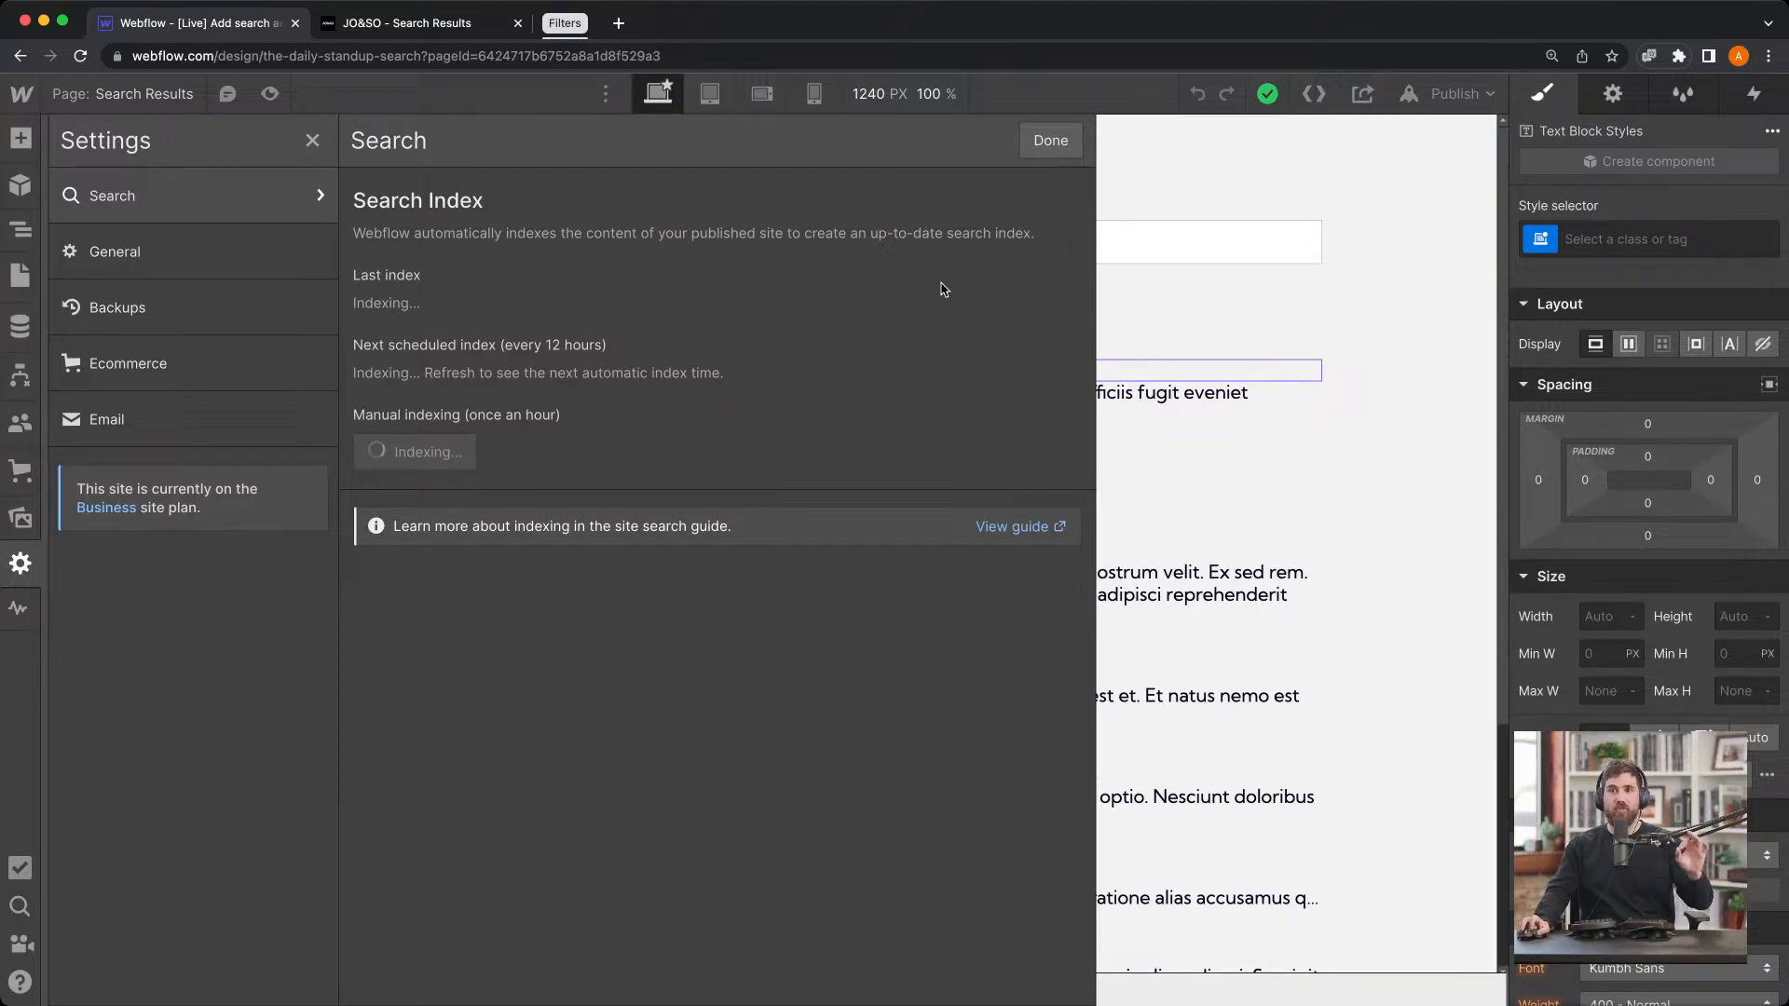
pyautogui.click(1148, 439)
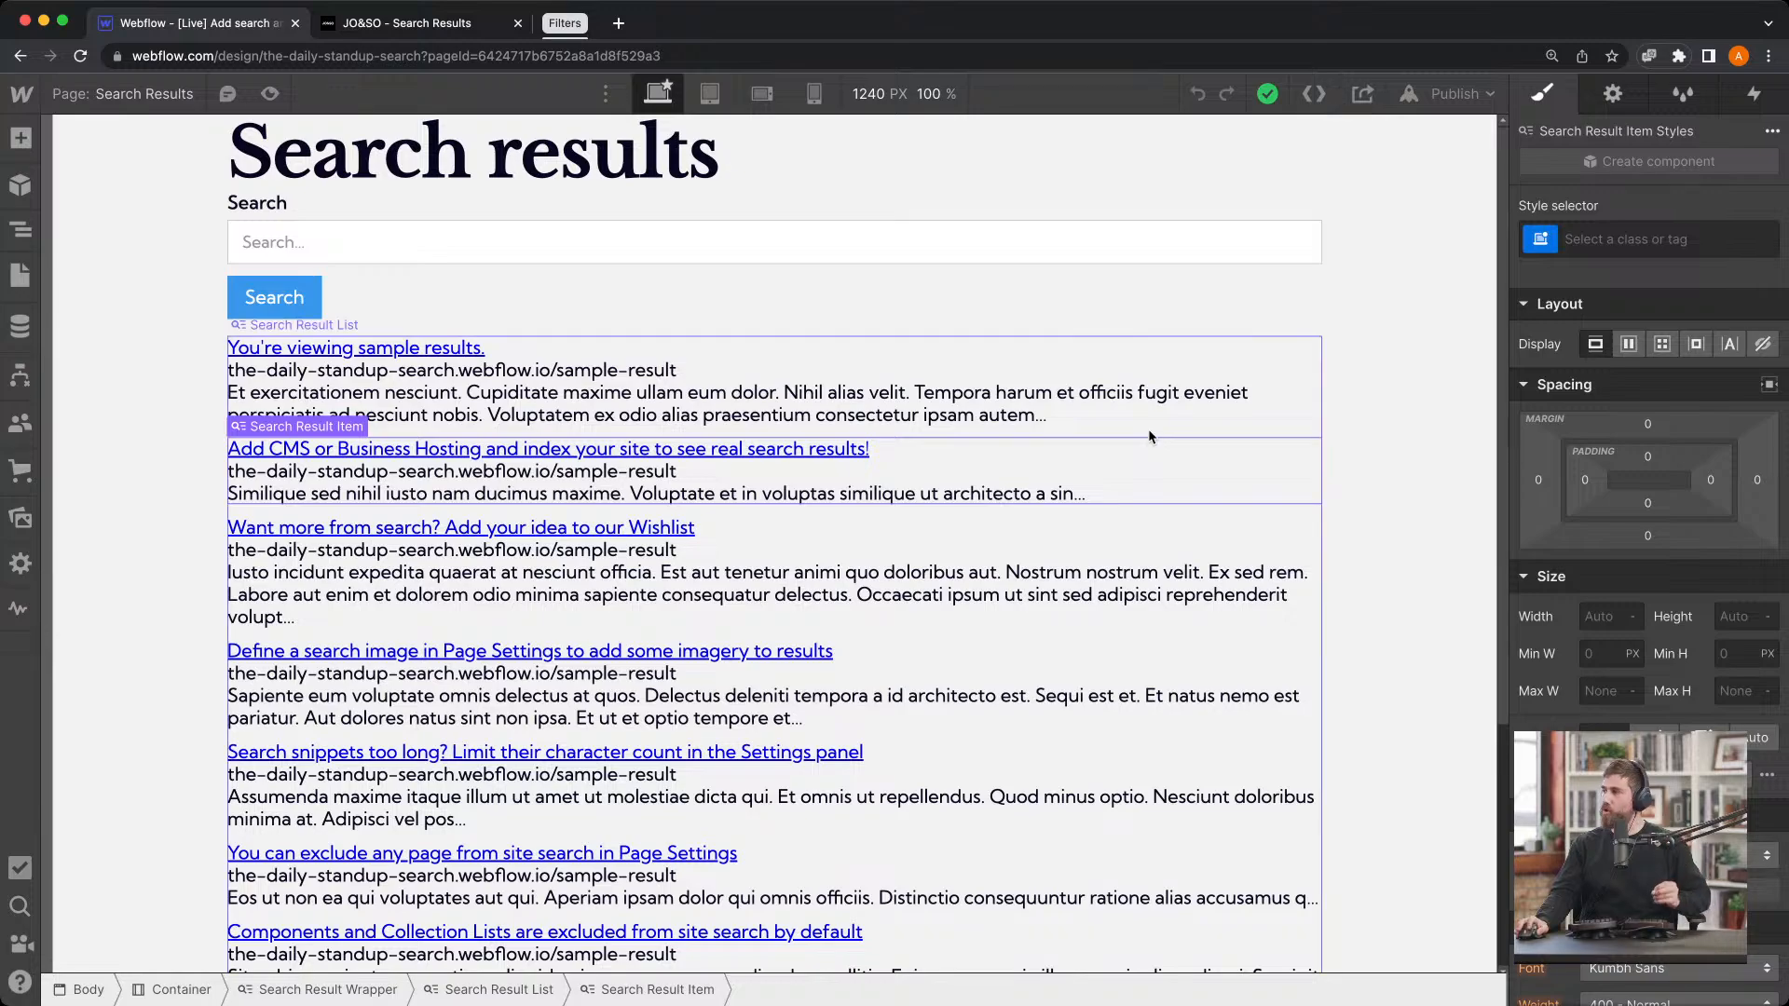
# Select the first search result item and set the Search Result Wrapper's results length to 9
pyautogui.click(1156, 349)
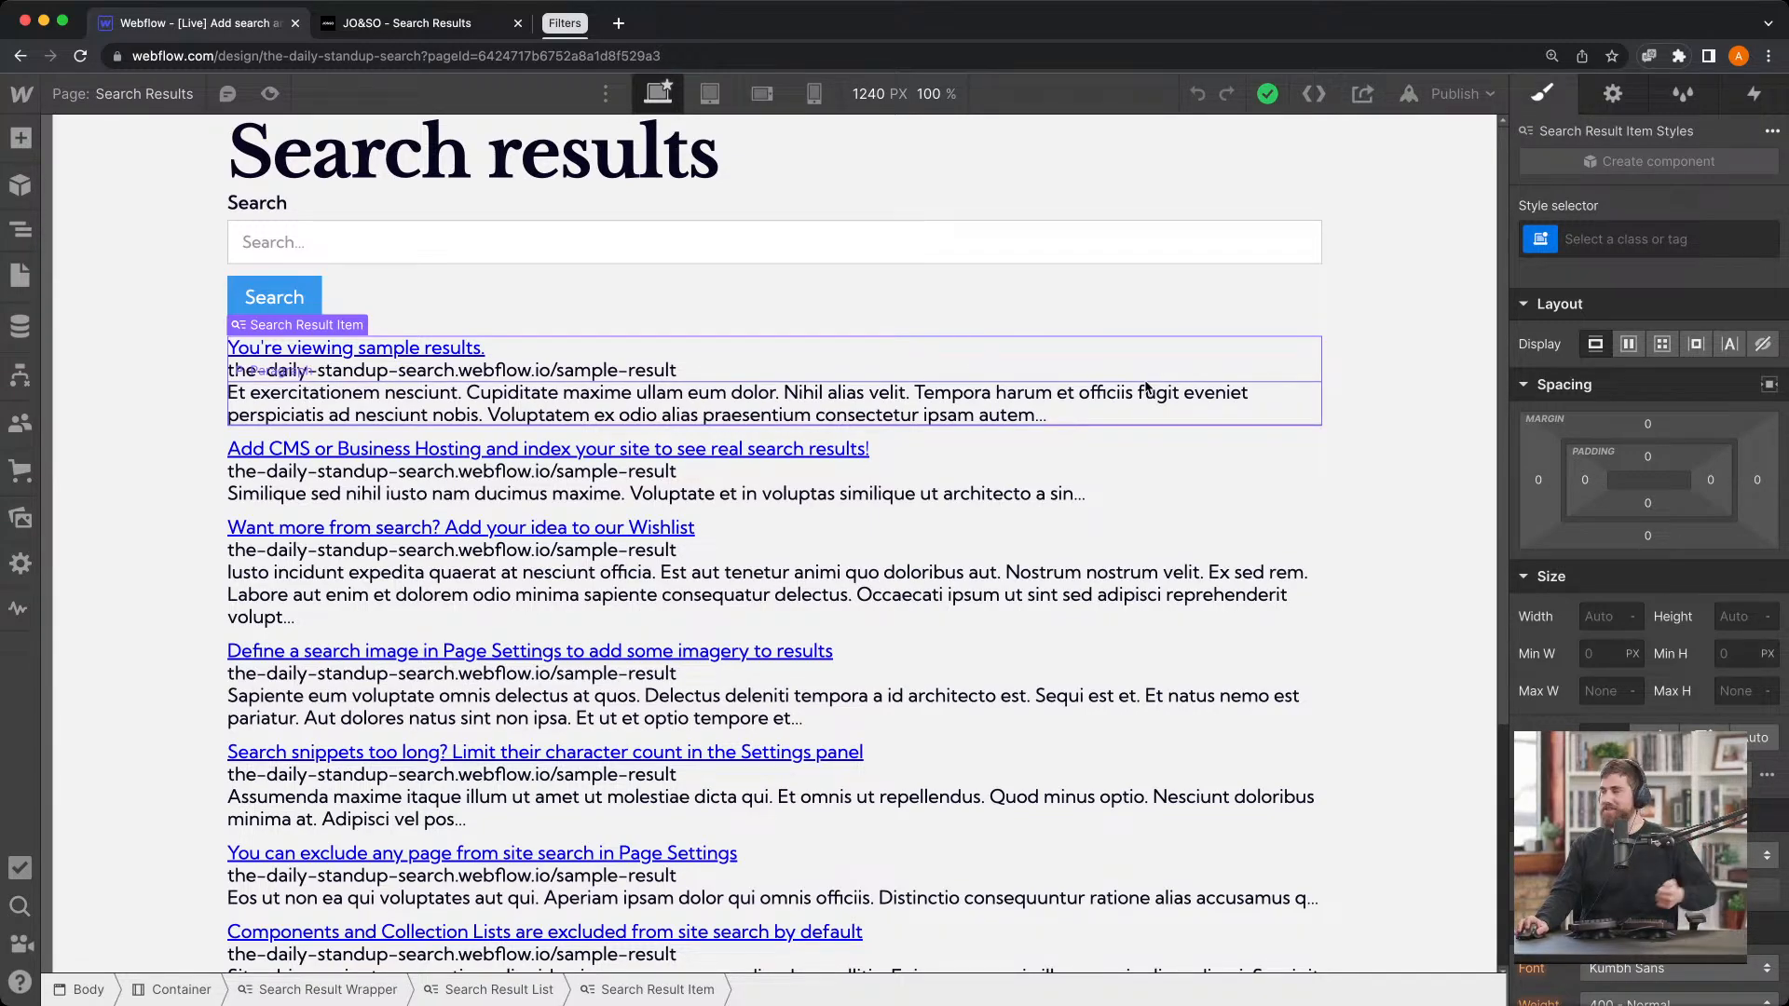
pyautogui.click(1615, 94)
pyautogui.scroll(-2, 1677, 391)
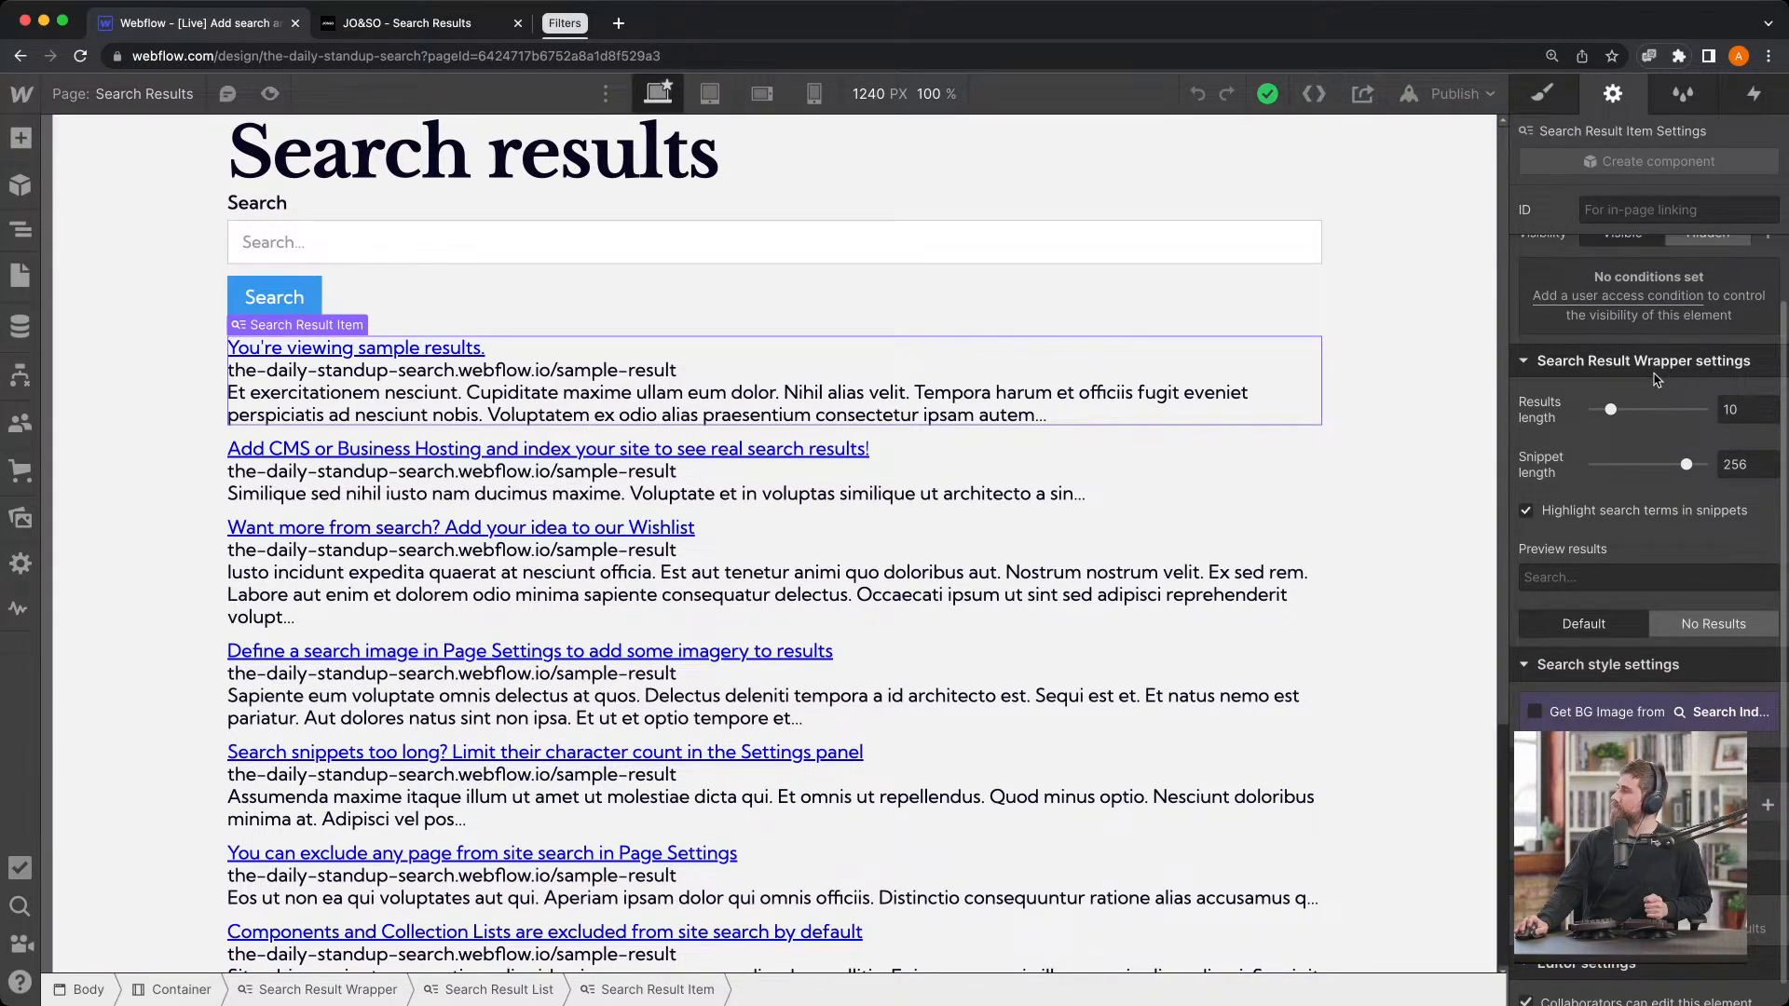
pyautogui.scroll(5, 1655, 371)
pyautogui.scroll(-1, 1589, 447)
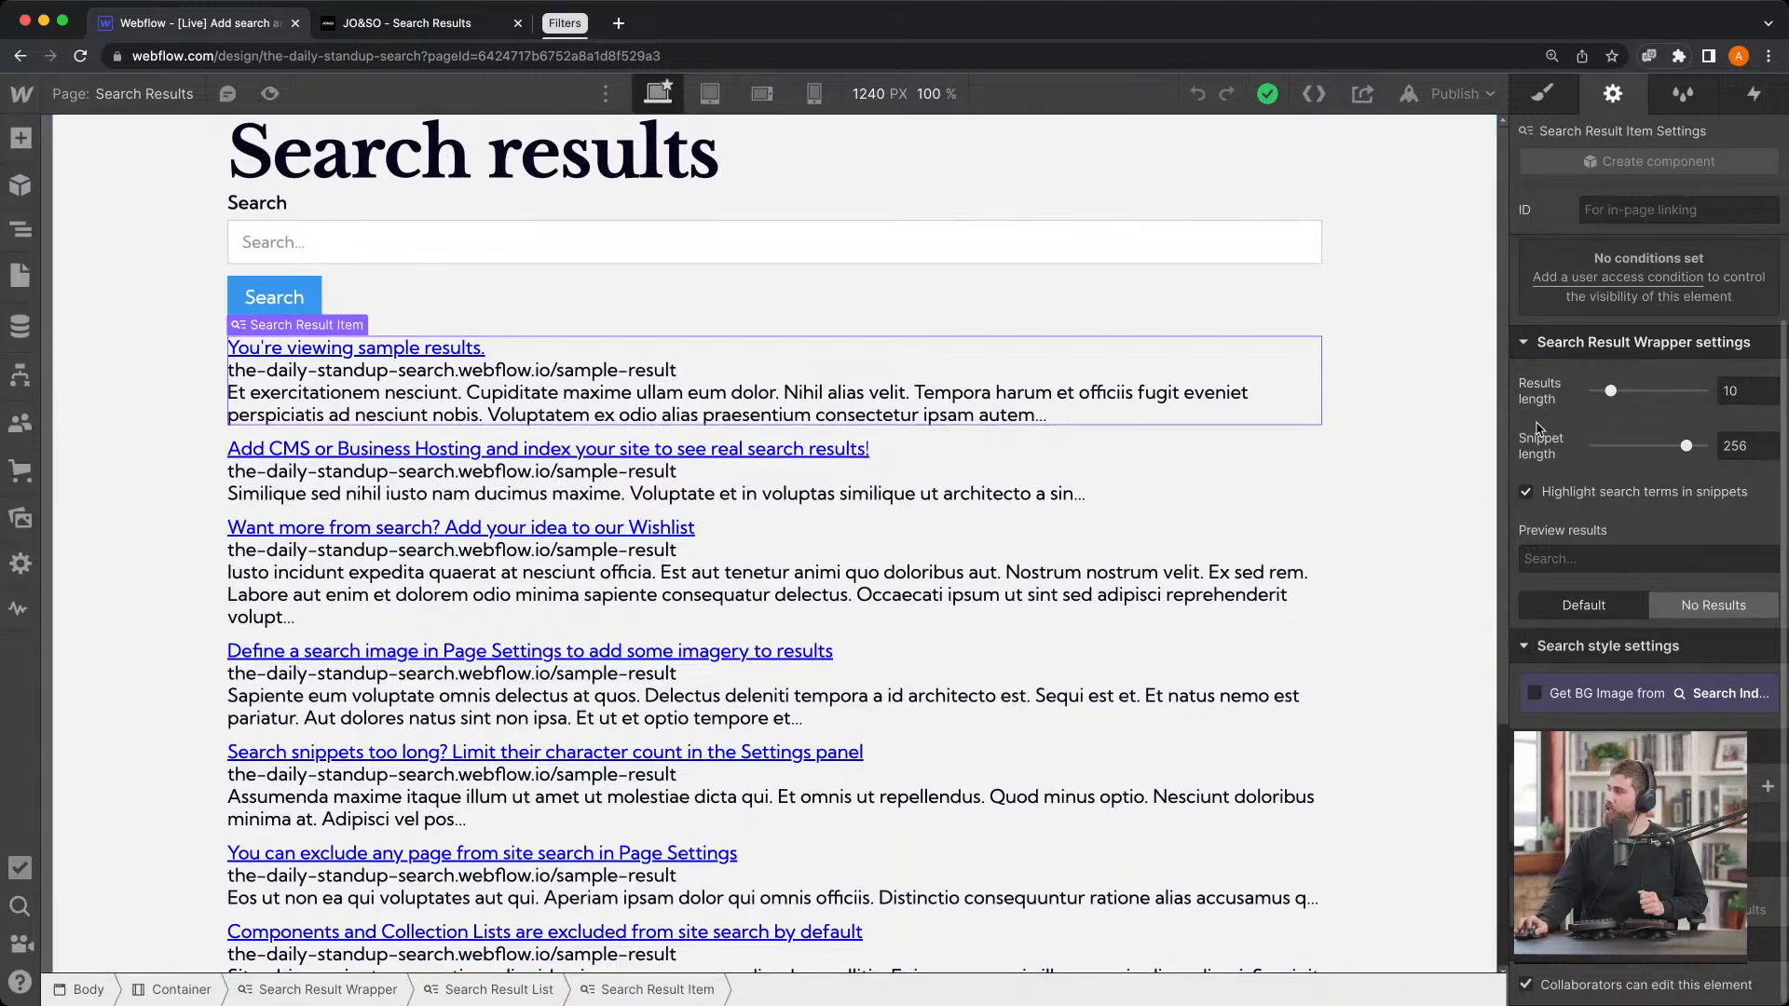
pyautogui.moveTo(1610, 390); pyautogui.dragTo(1593, 390)
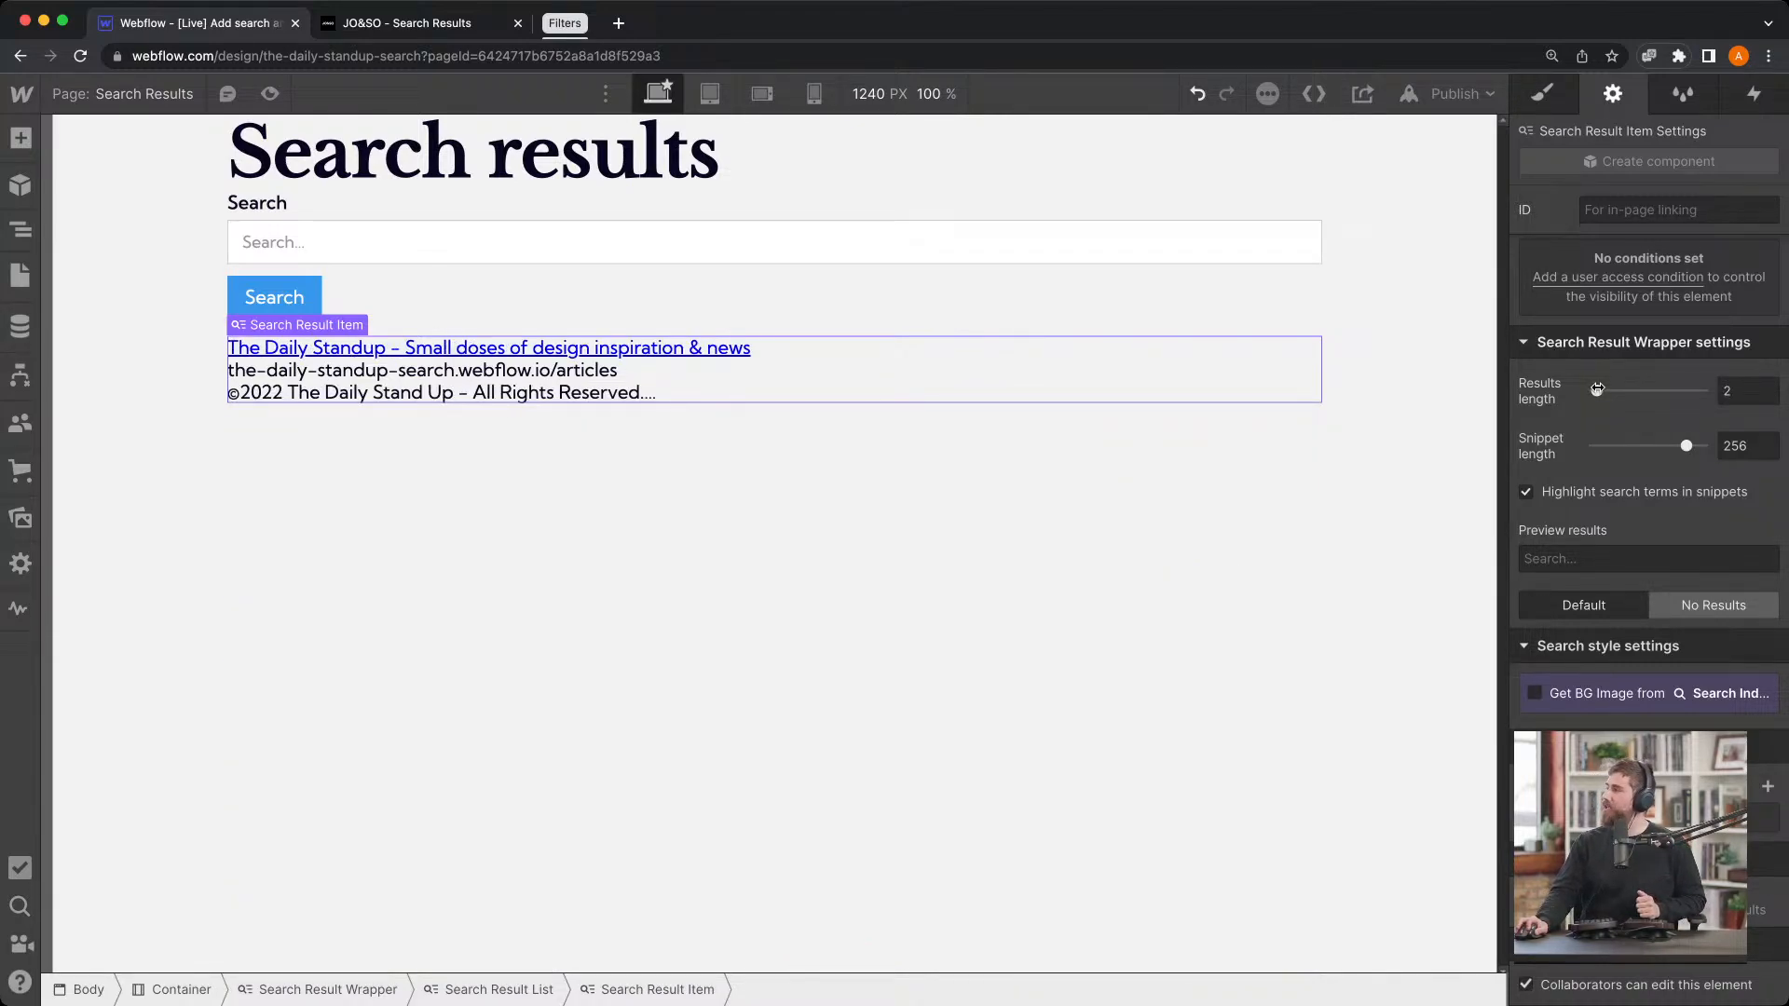
pyautogui.moveTo(1593, 390); pyautogui.dragTo(1609, 391)
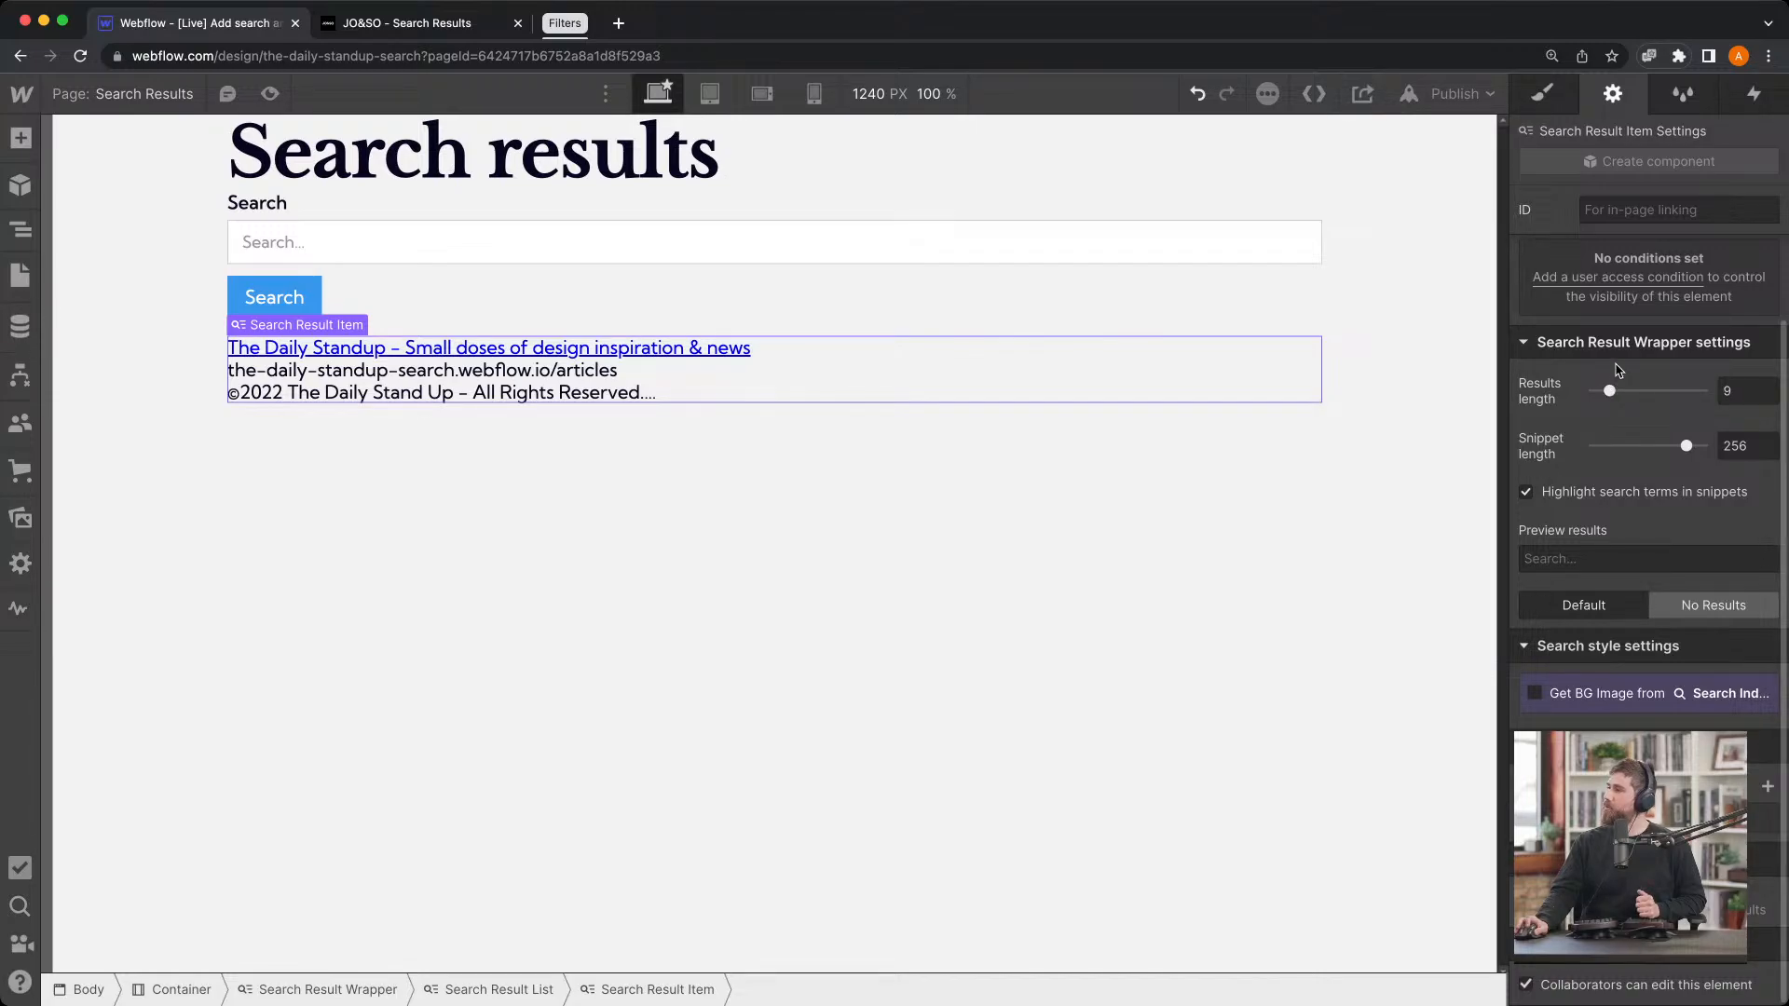
pyautogui.click(1333, 458)
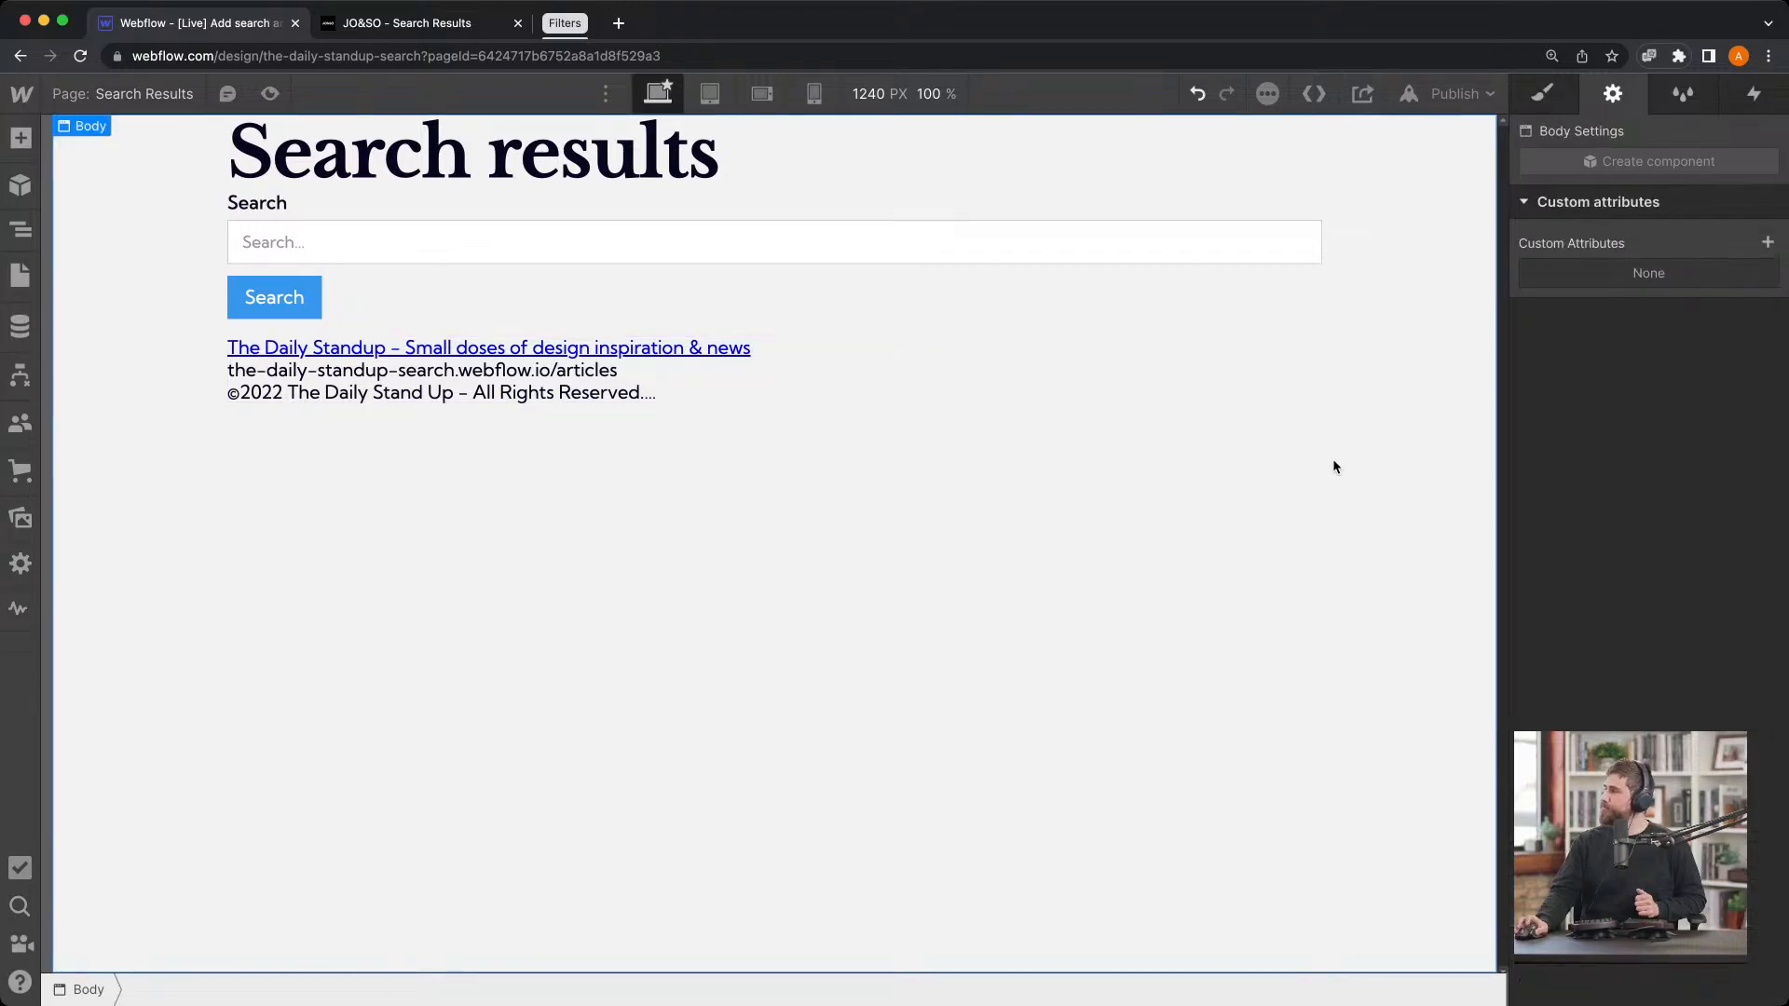
# Switch to the Articles page and reopen the Search Results page to reload its sample results
pyautogui.click(850, 357)
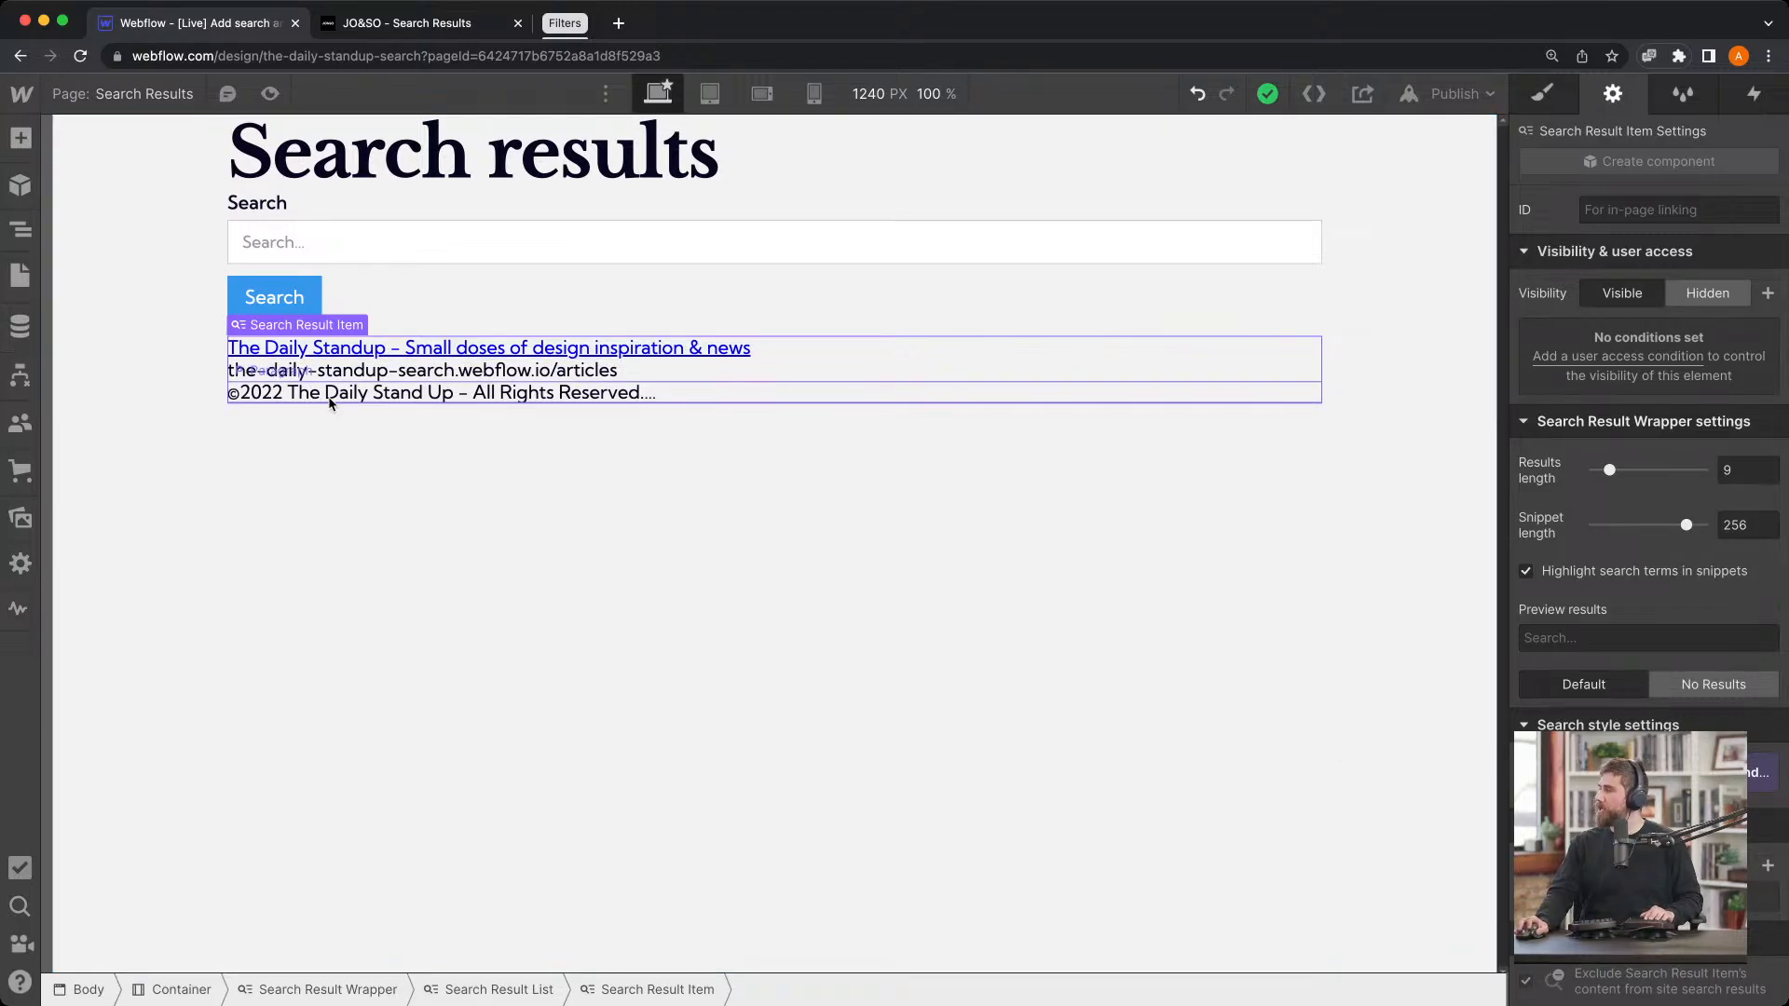
pyautogui.click(20, 276)
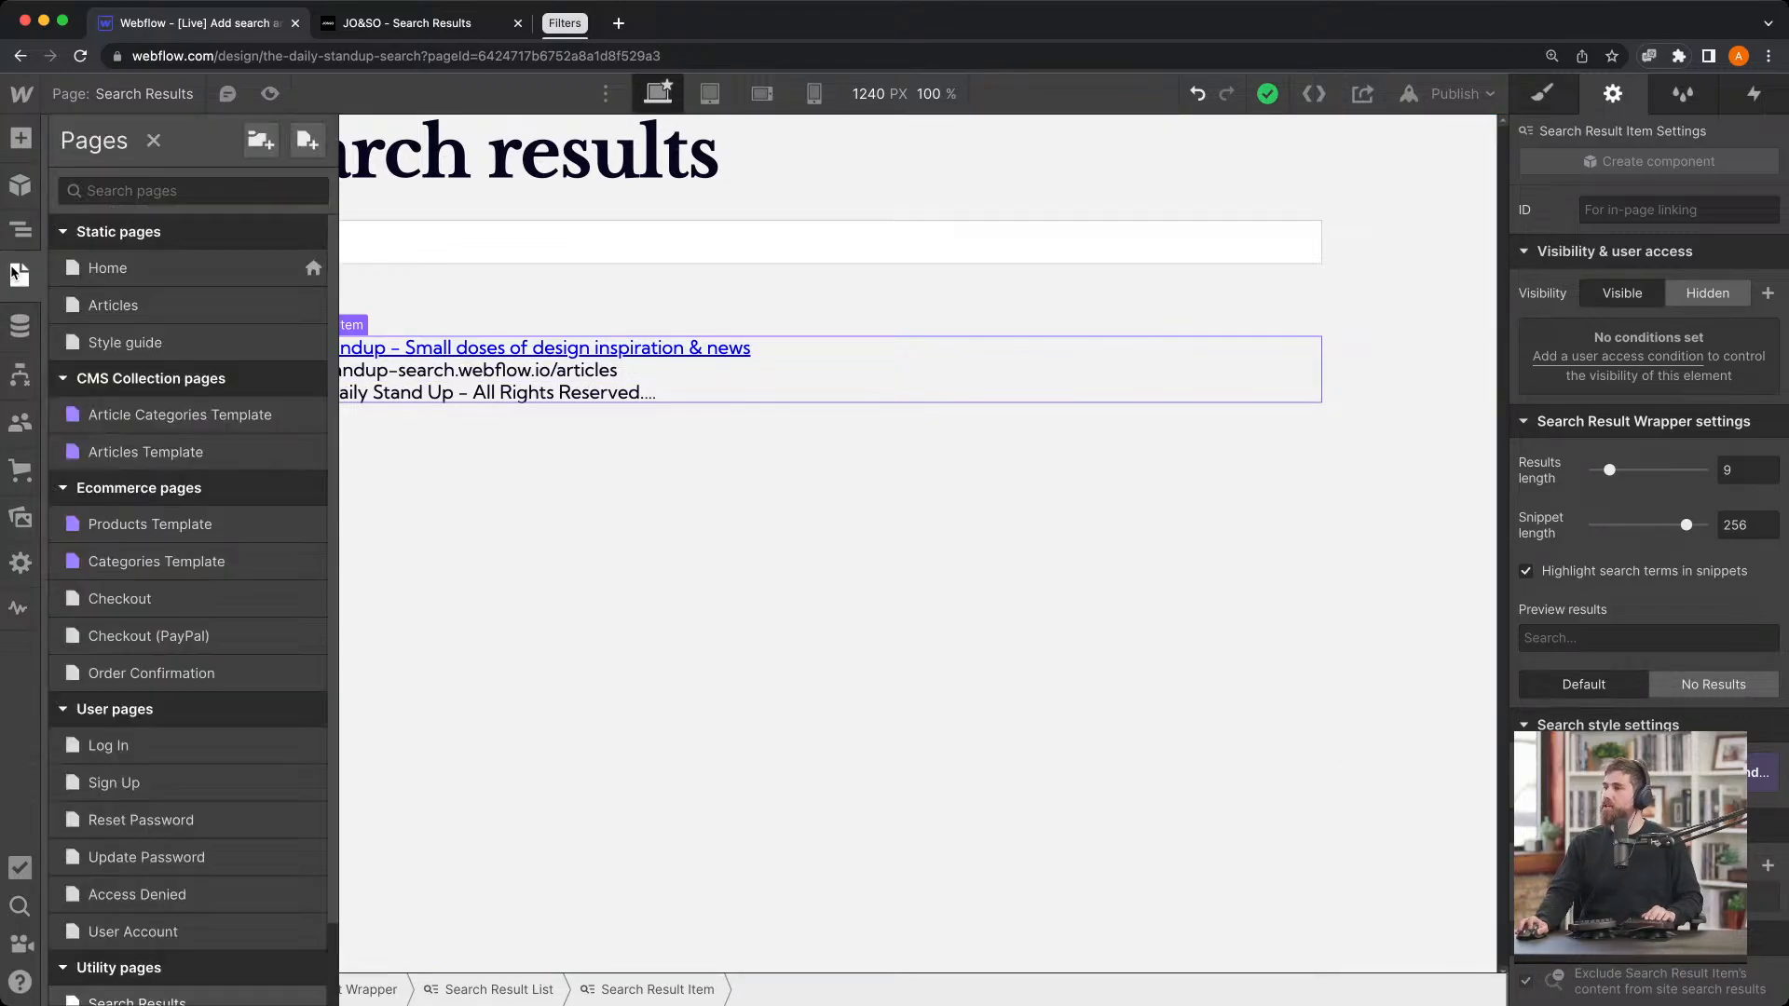
pyautogui.click(172, 307)
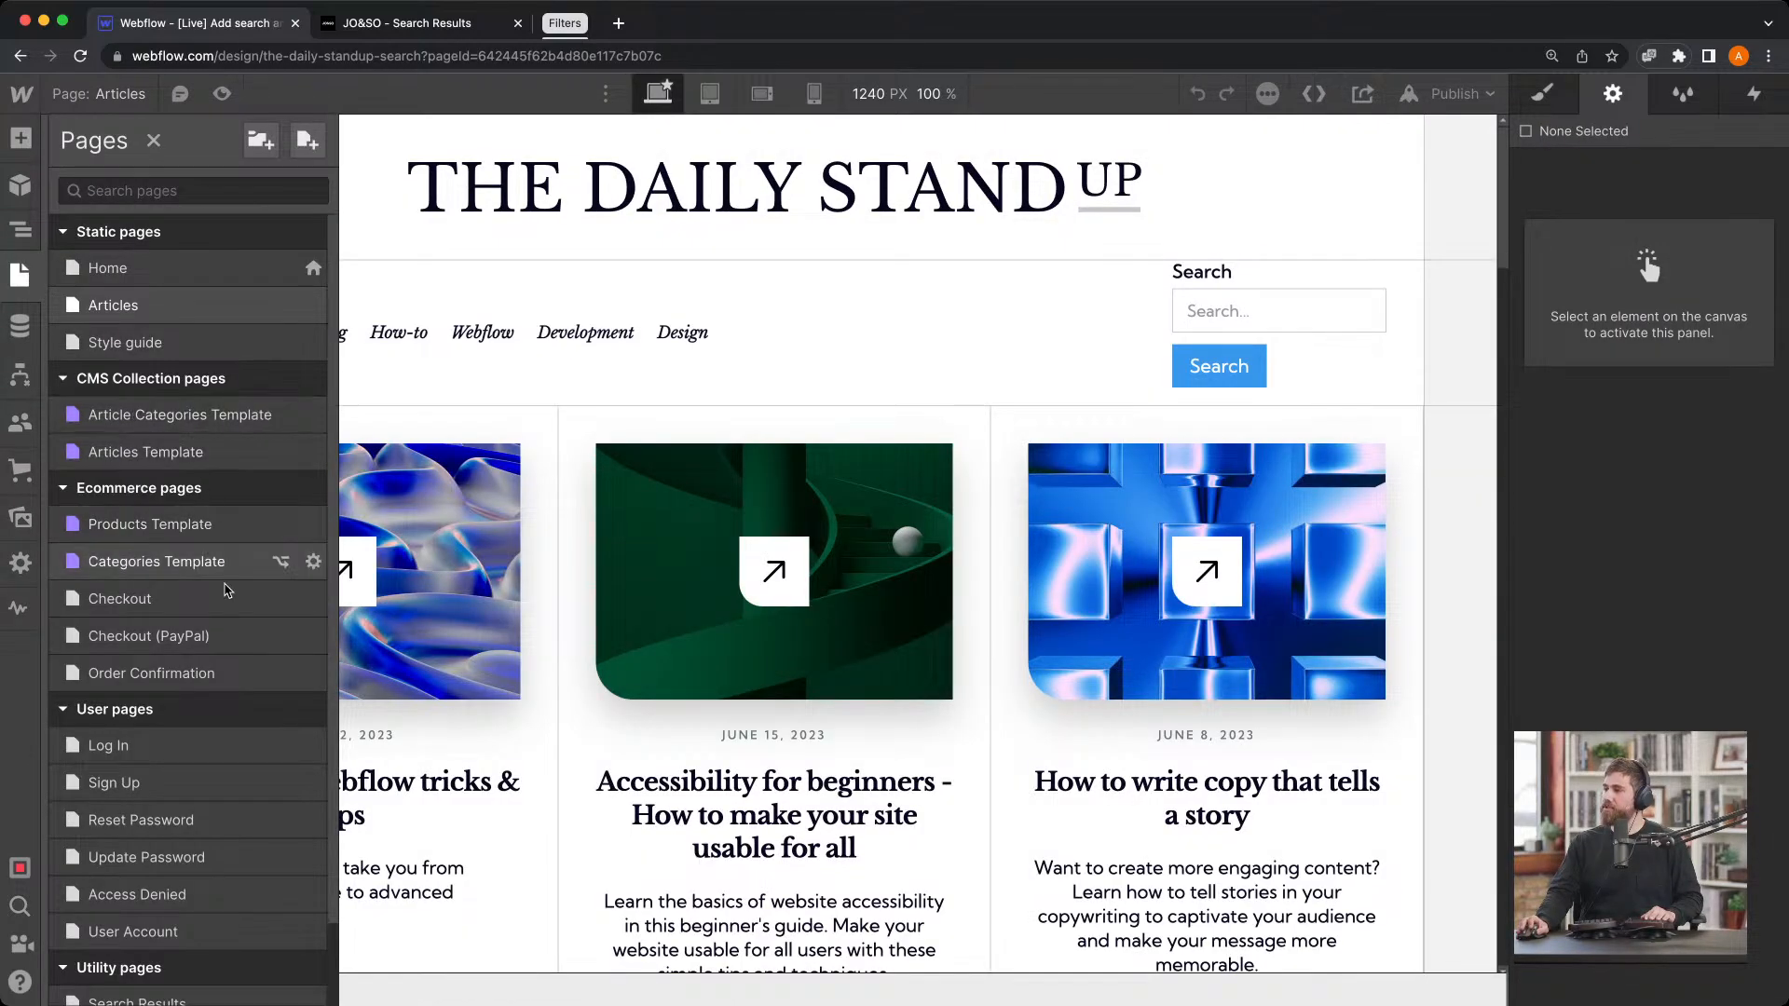
pyautogui.scroll(-2, 224, 589)
pyautogui.click(139, 910)
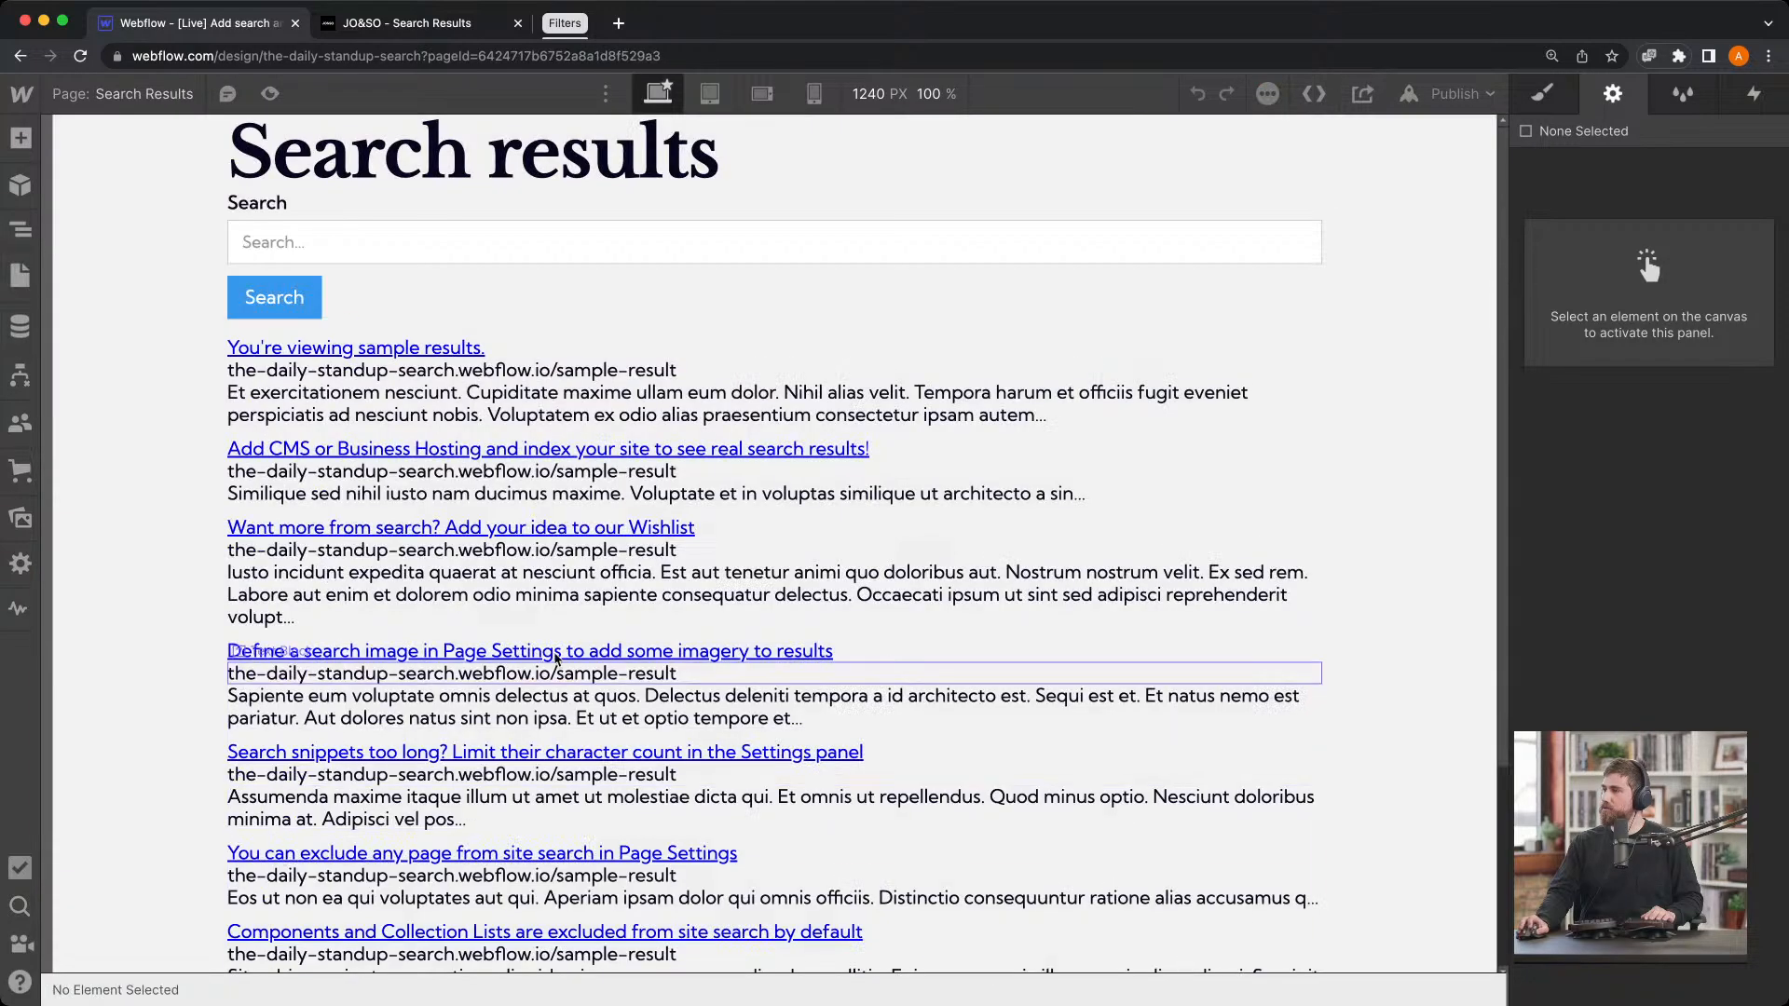
# Select the first search result item and set the Search Result Wrapper's snippet length to 200
pyautogui.click(420, 370)
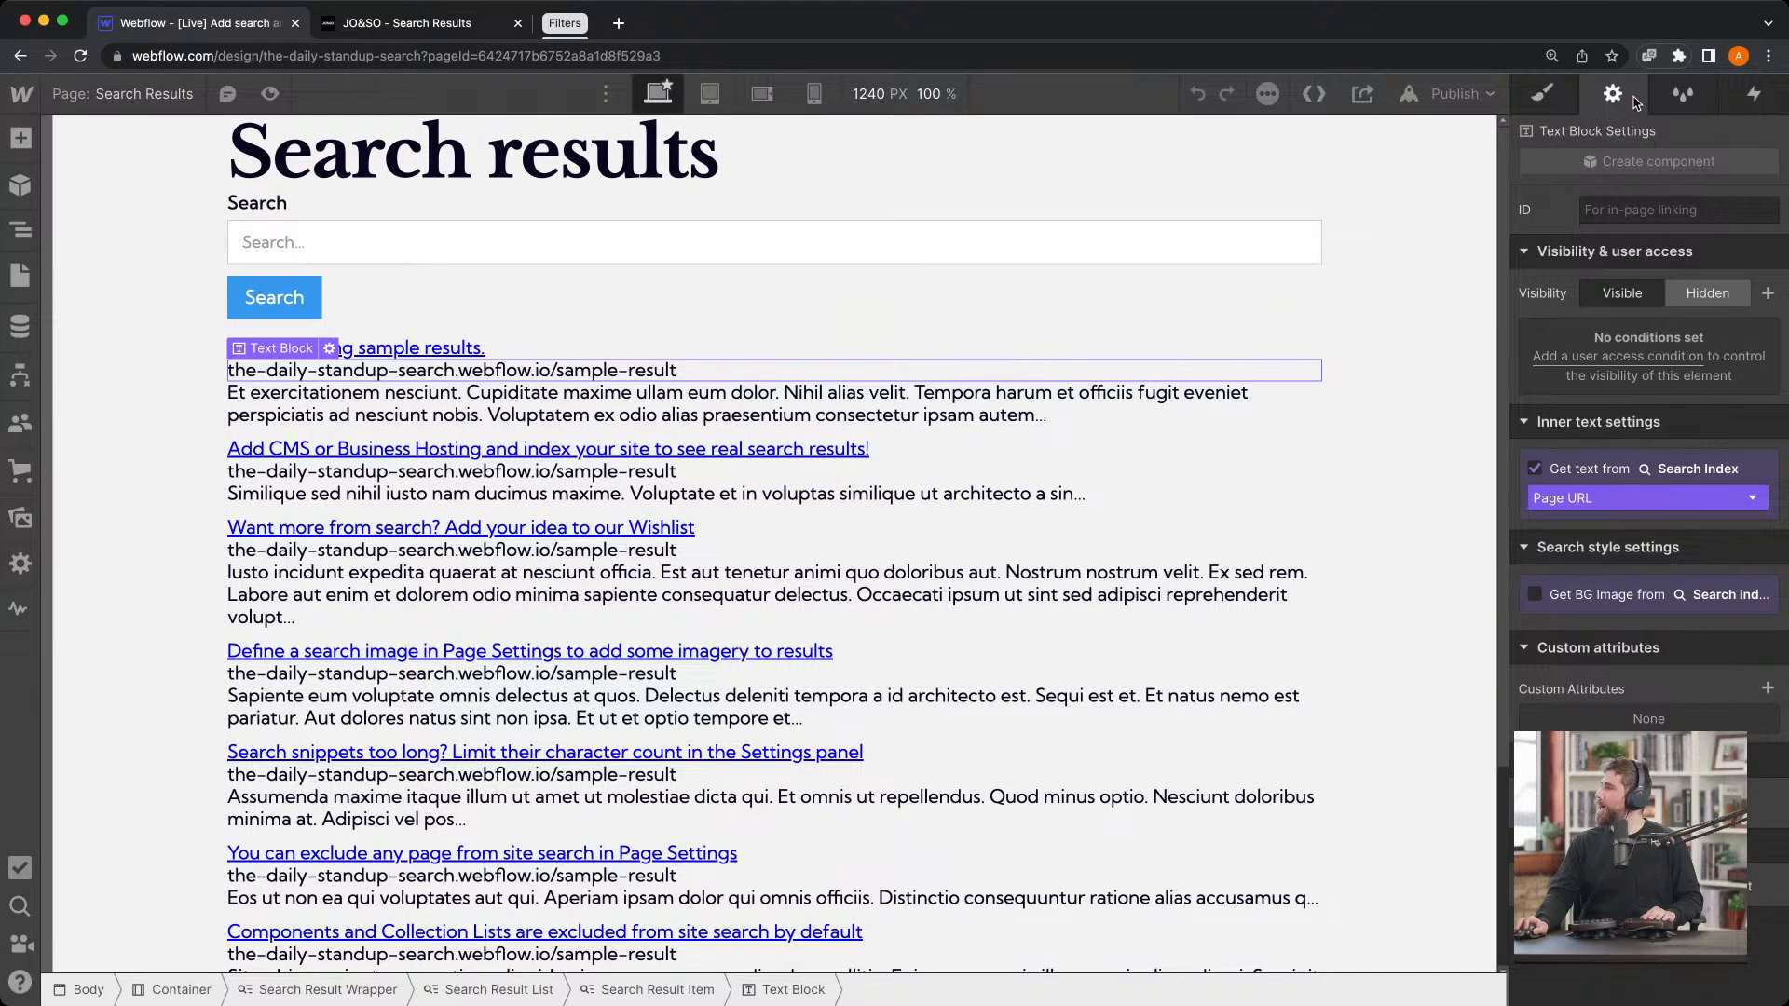
pyautogui.click(507, 339)
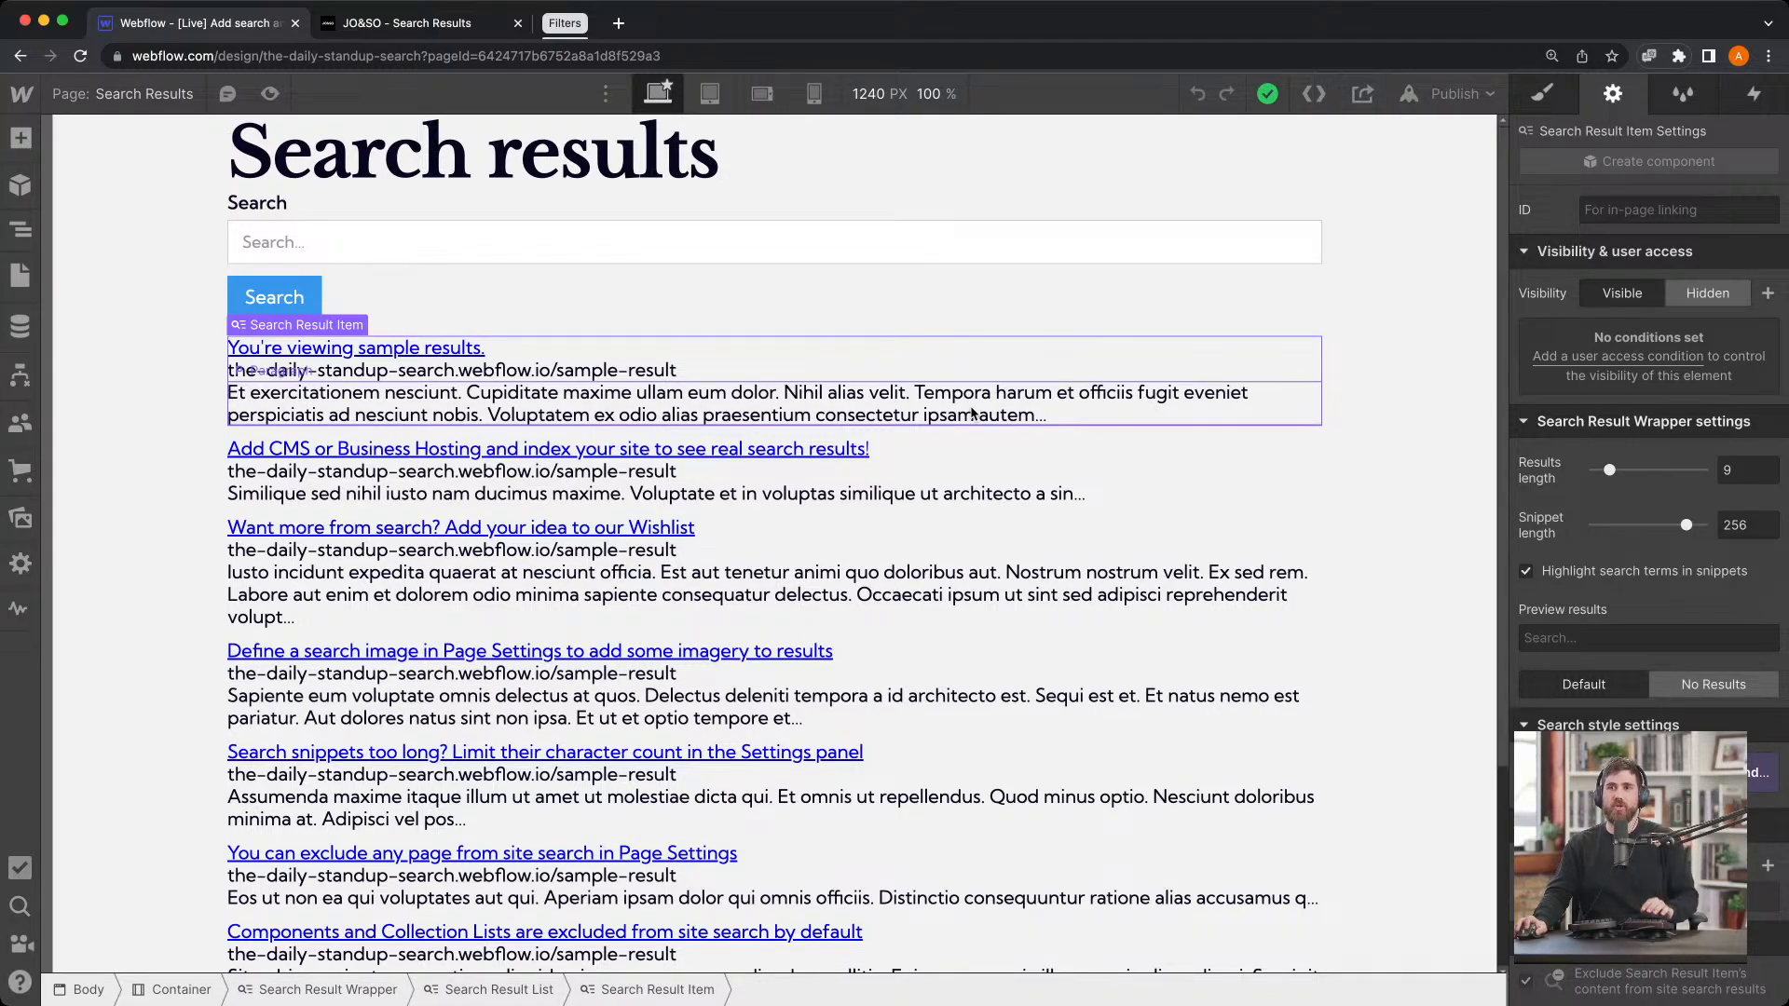
pyautogui.moveTo(1686, 524); pyautogui.dragTo(1652, 523)
pyautogui.moveTo(1643, 524); pyautogui.dragTo(1665, 524)
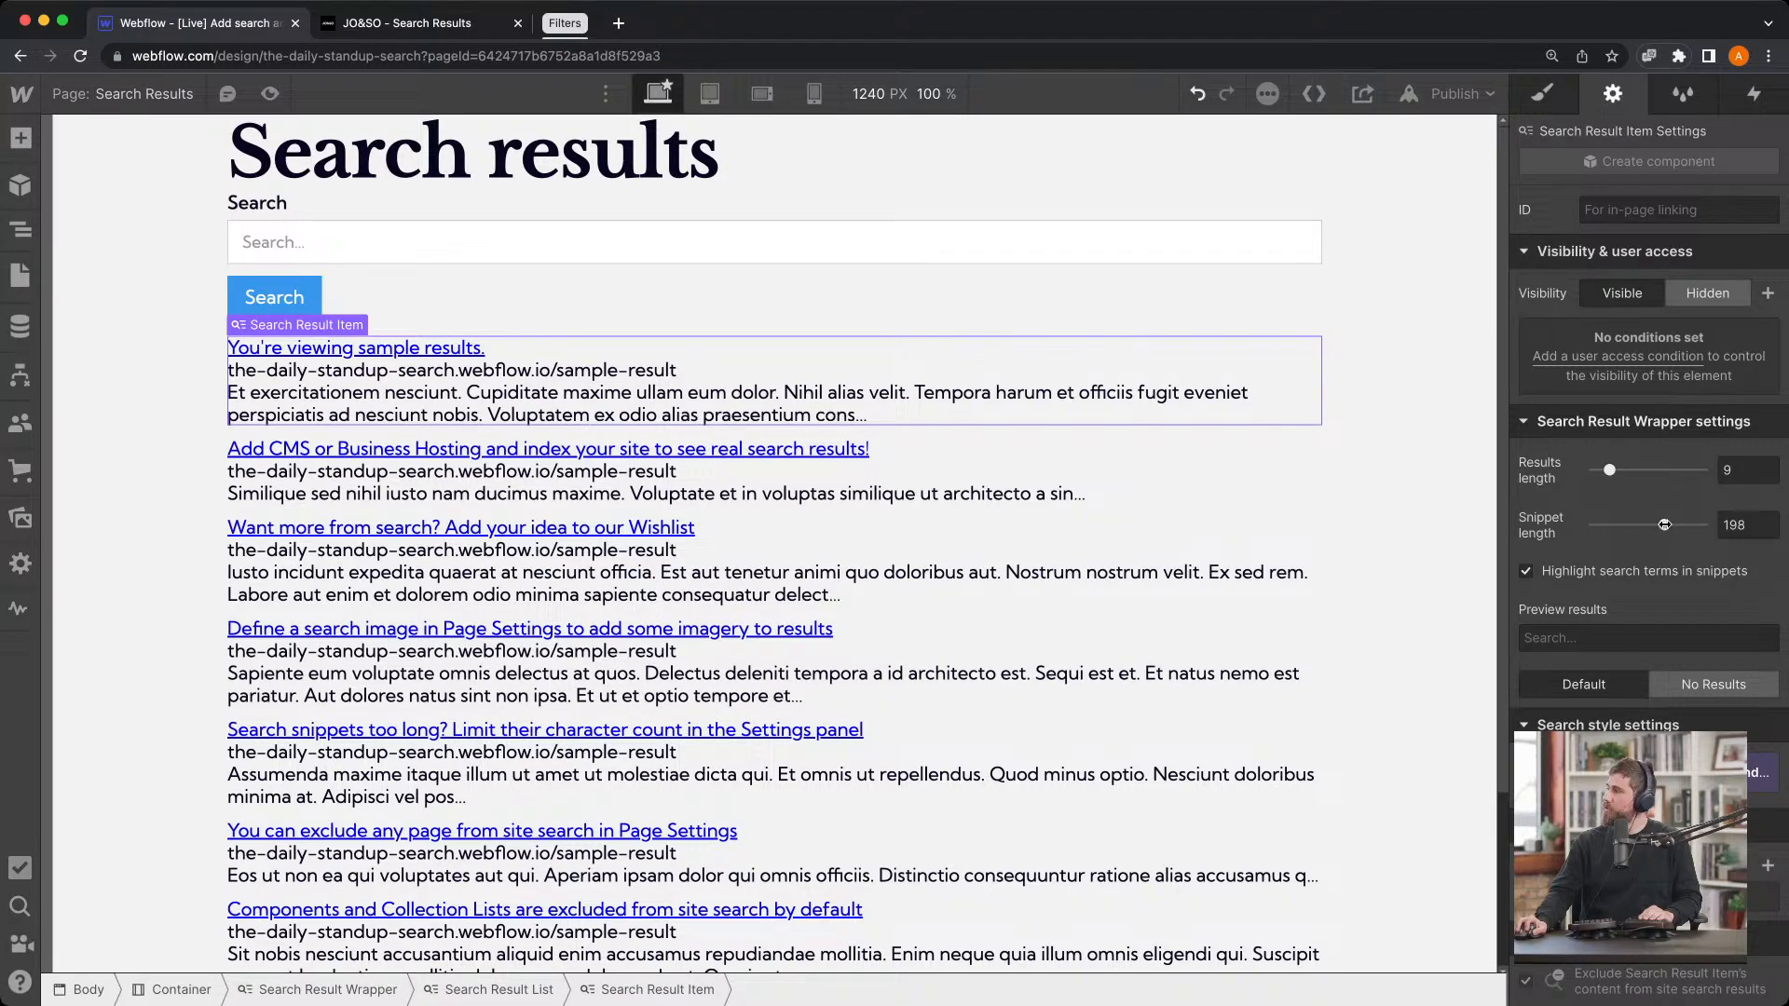
pyautogui.click(1745, 520)
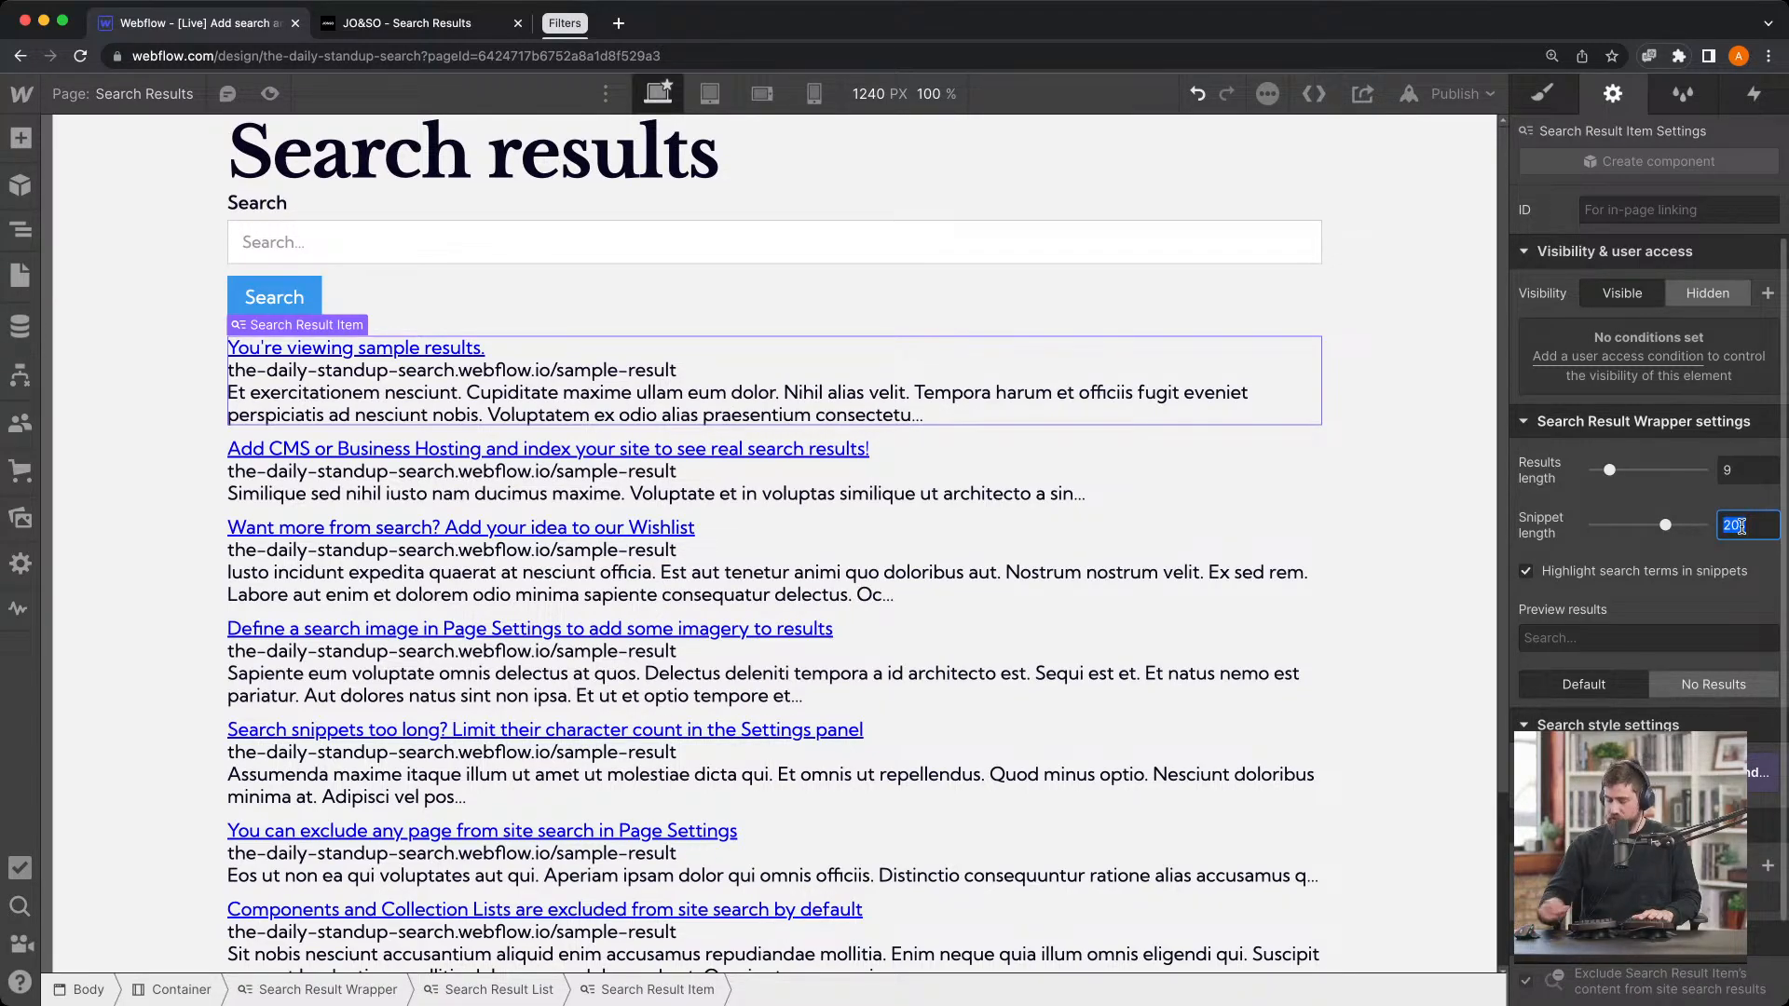
pyautogui.write('200')
pyautogui.press('Return')
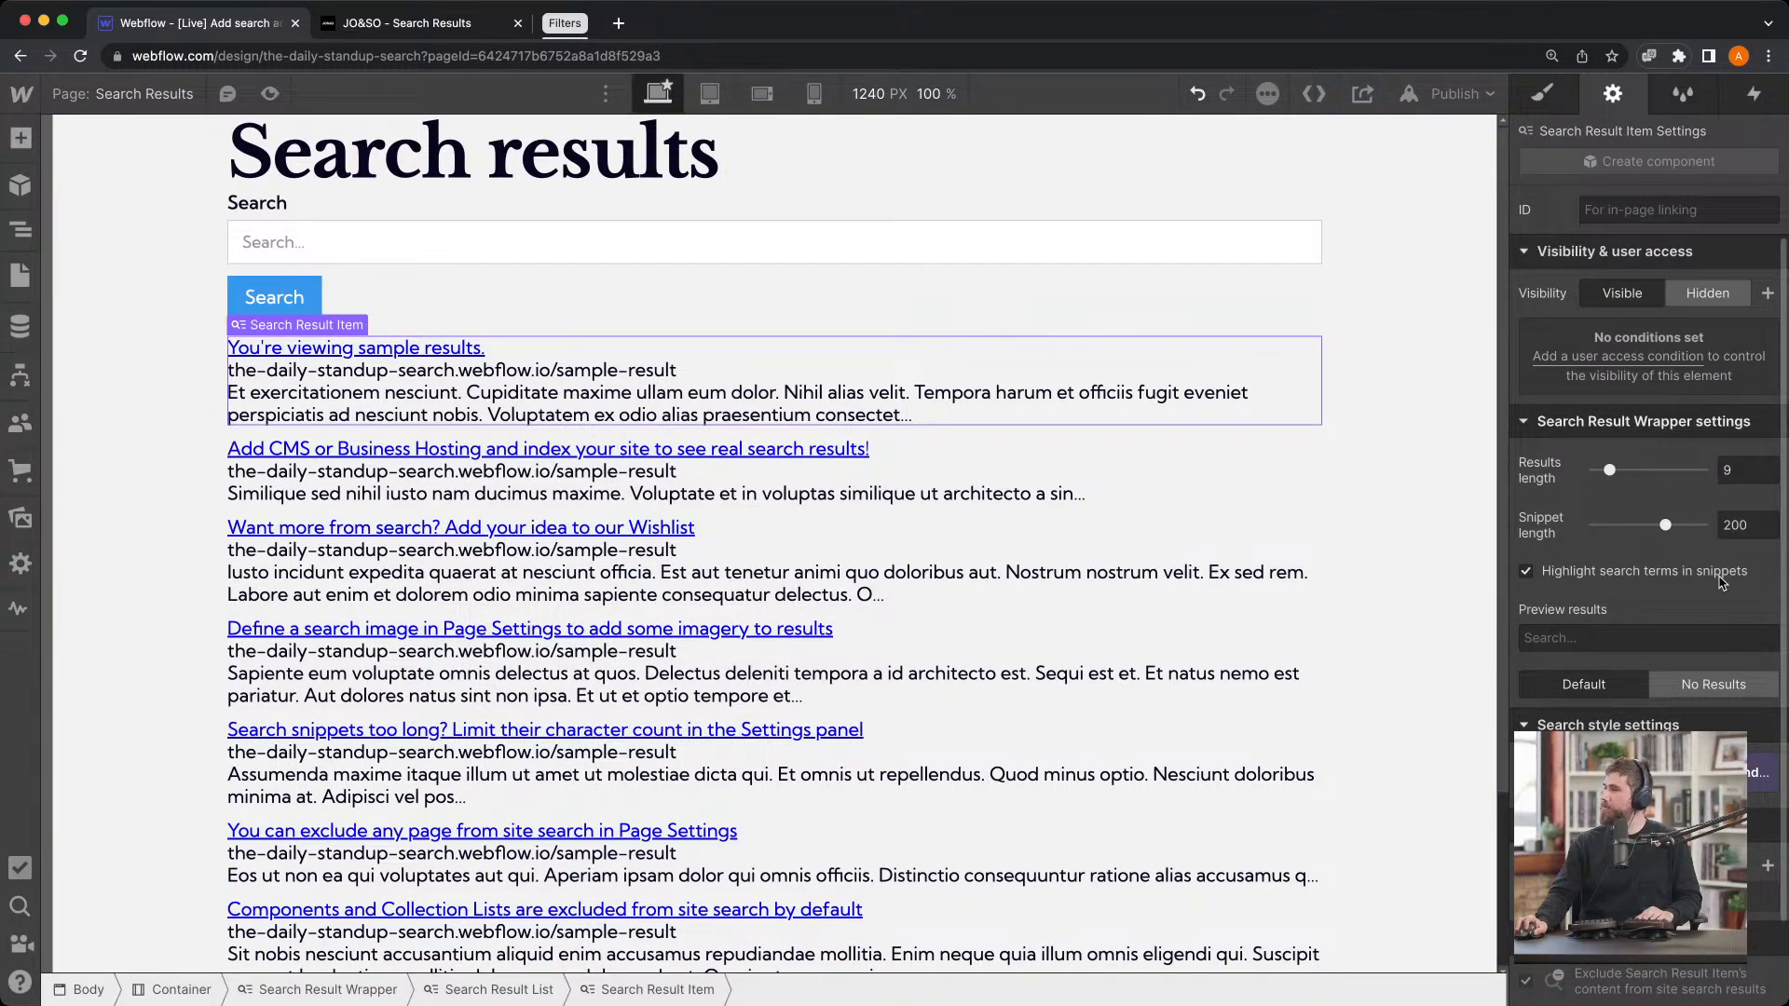
# Check the site's search index status in the search settings and return to the page canvas
pyautogui.click(21, 563)
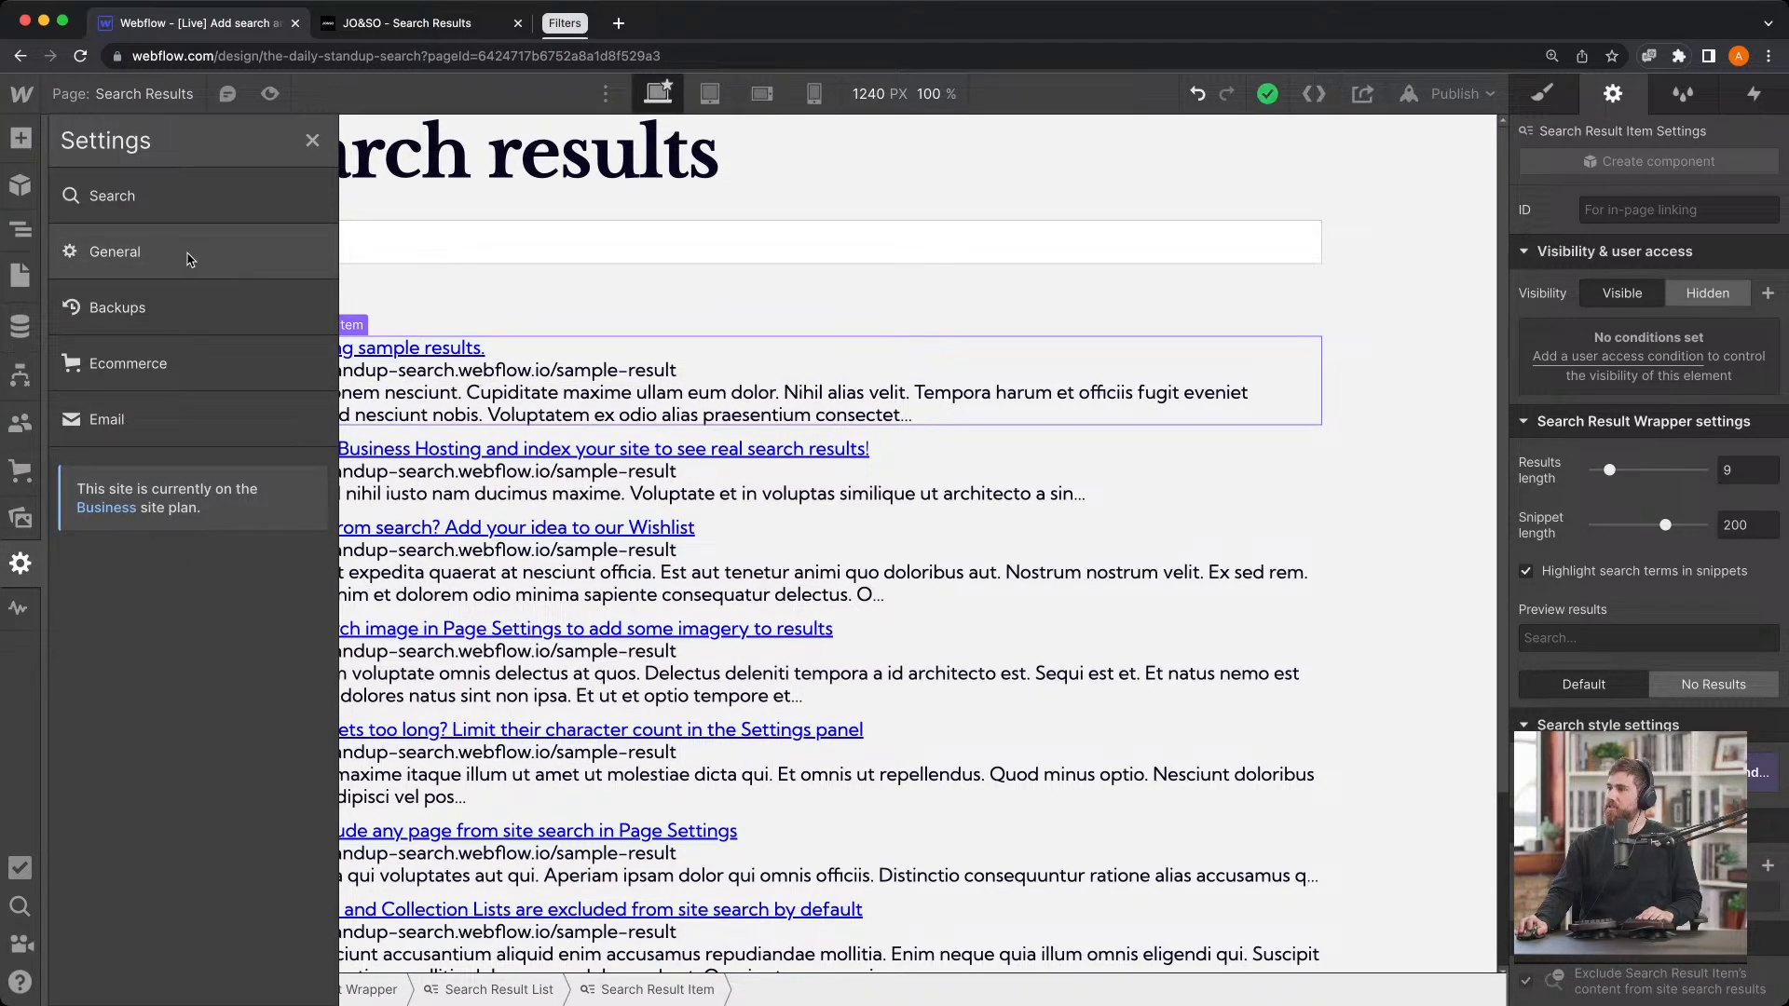
pyautogui.click(196, 206)
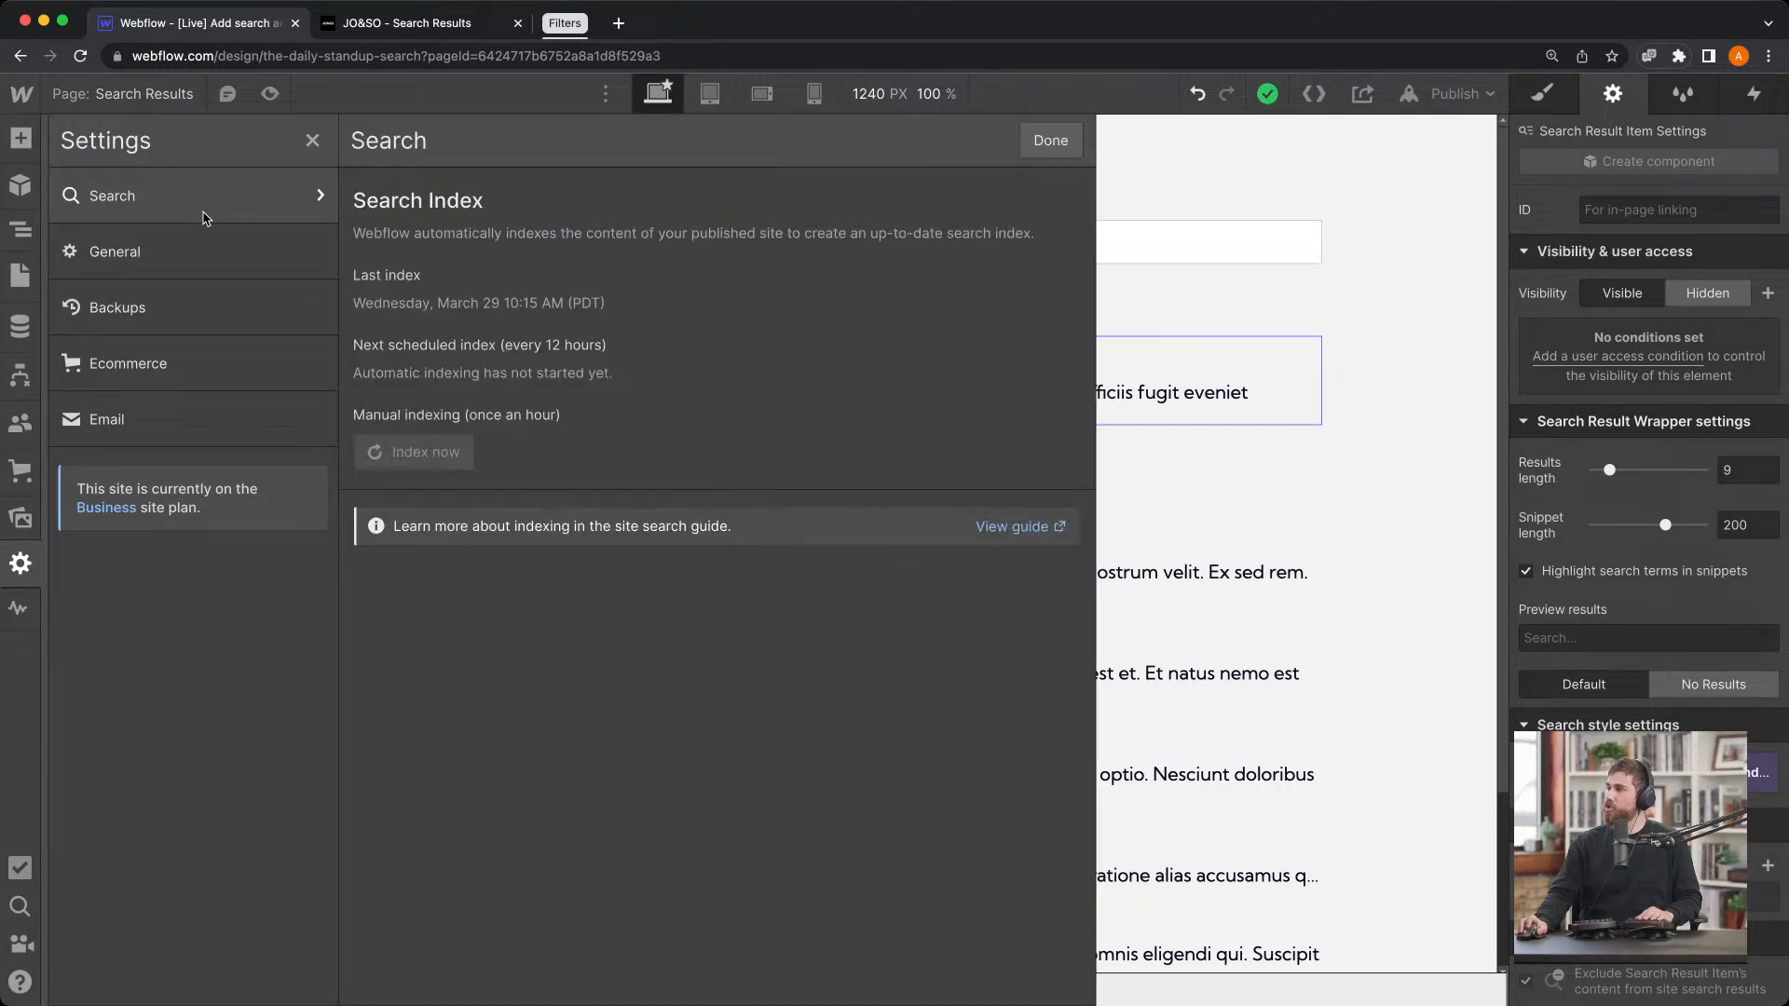
pyautogui.click(1326, 482)
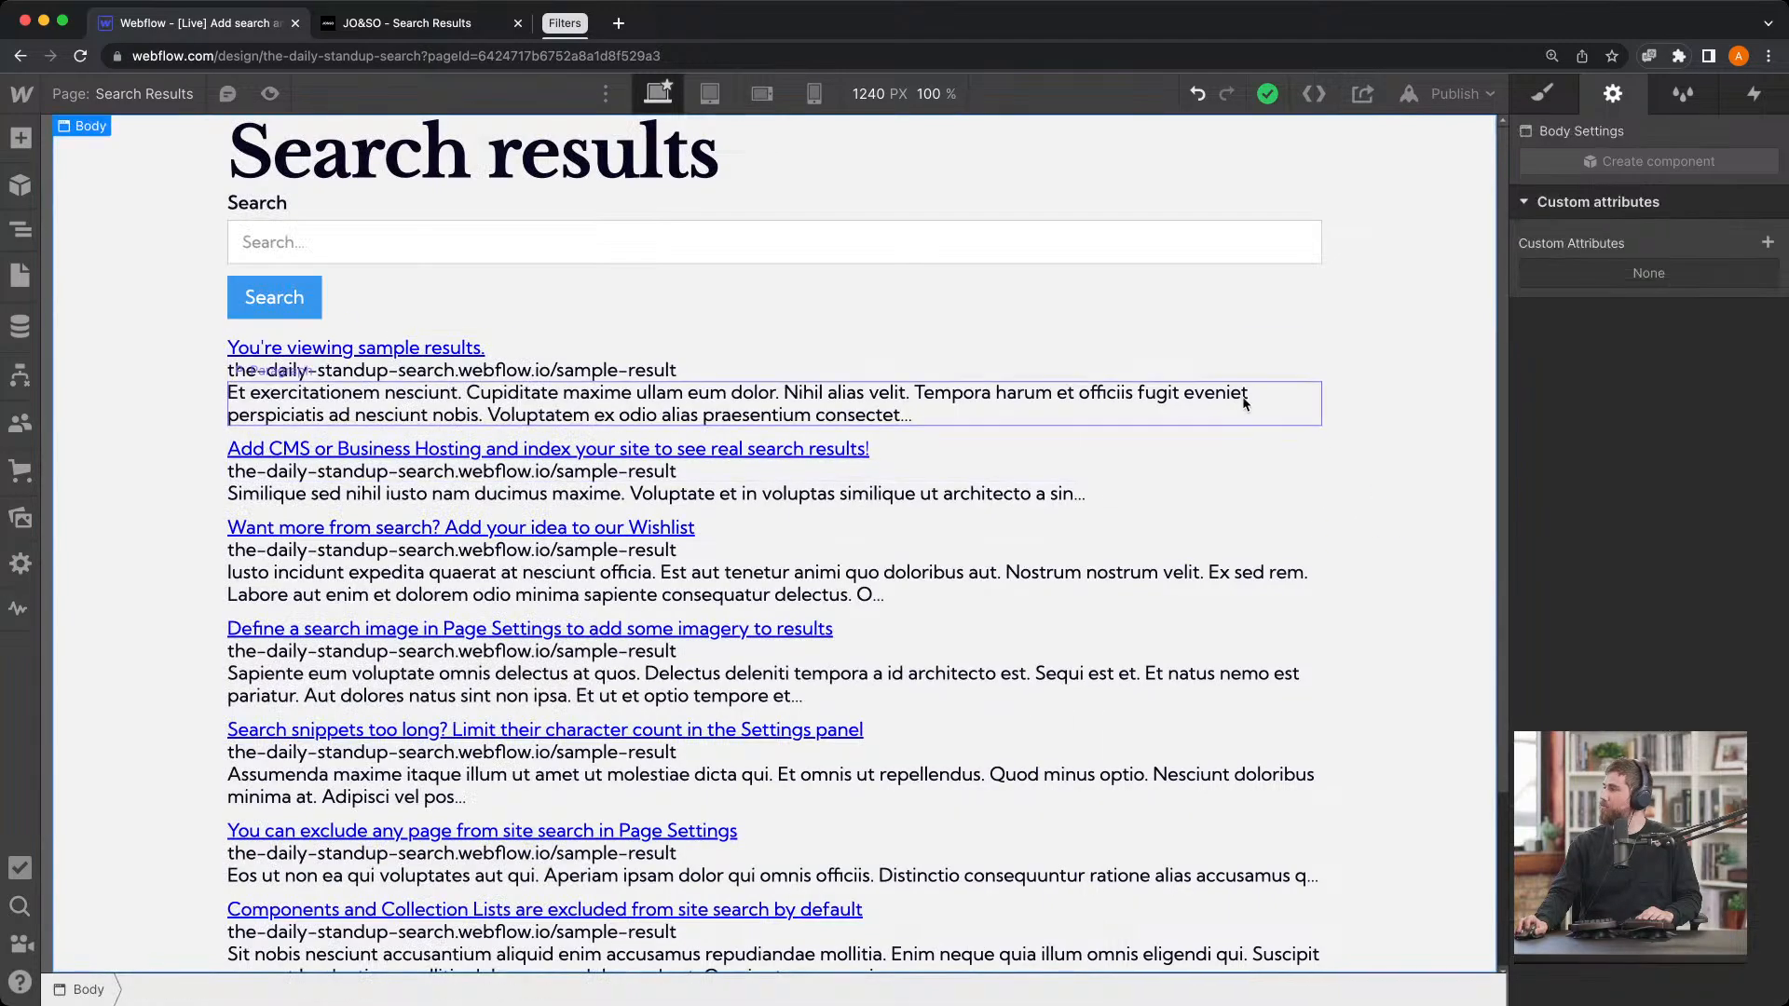
# Select the first search result item and preview the results for the query "Tricks"
pyautogui.click(1247, 373)
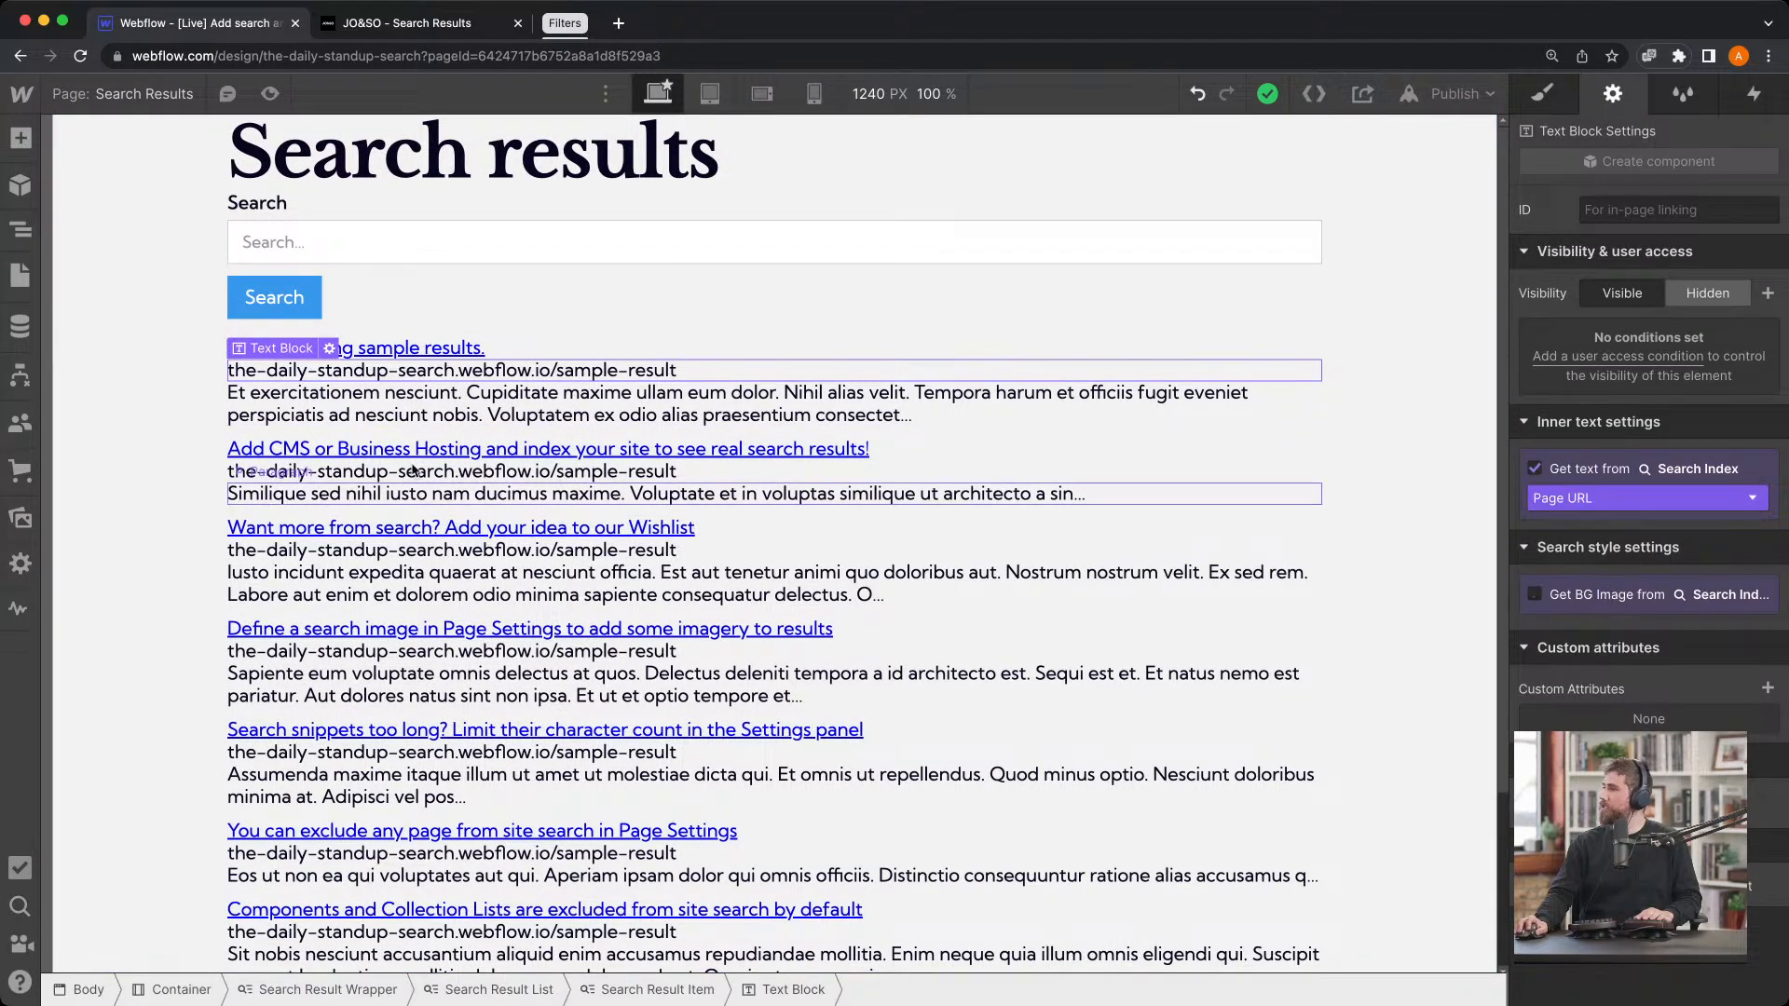
pyautogui.click(614, 346)
pyautogui.click(1596, 638)
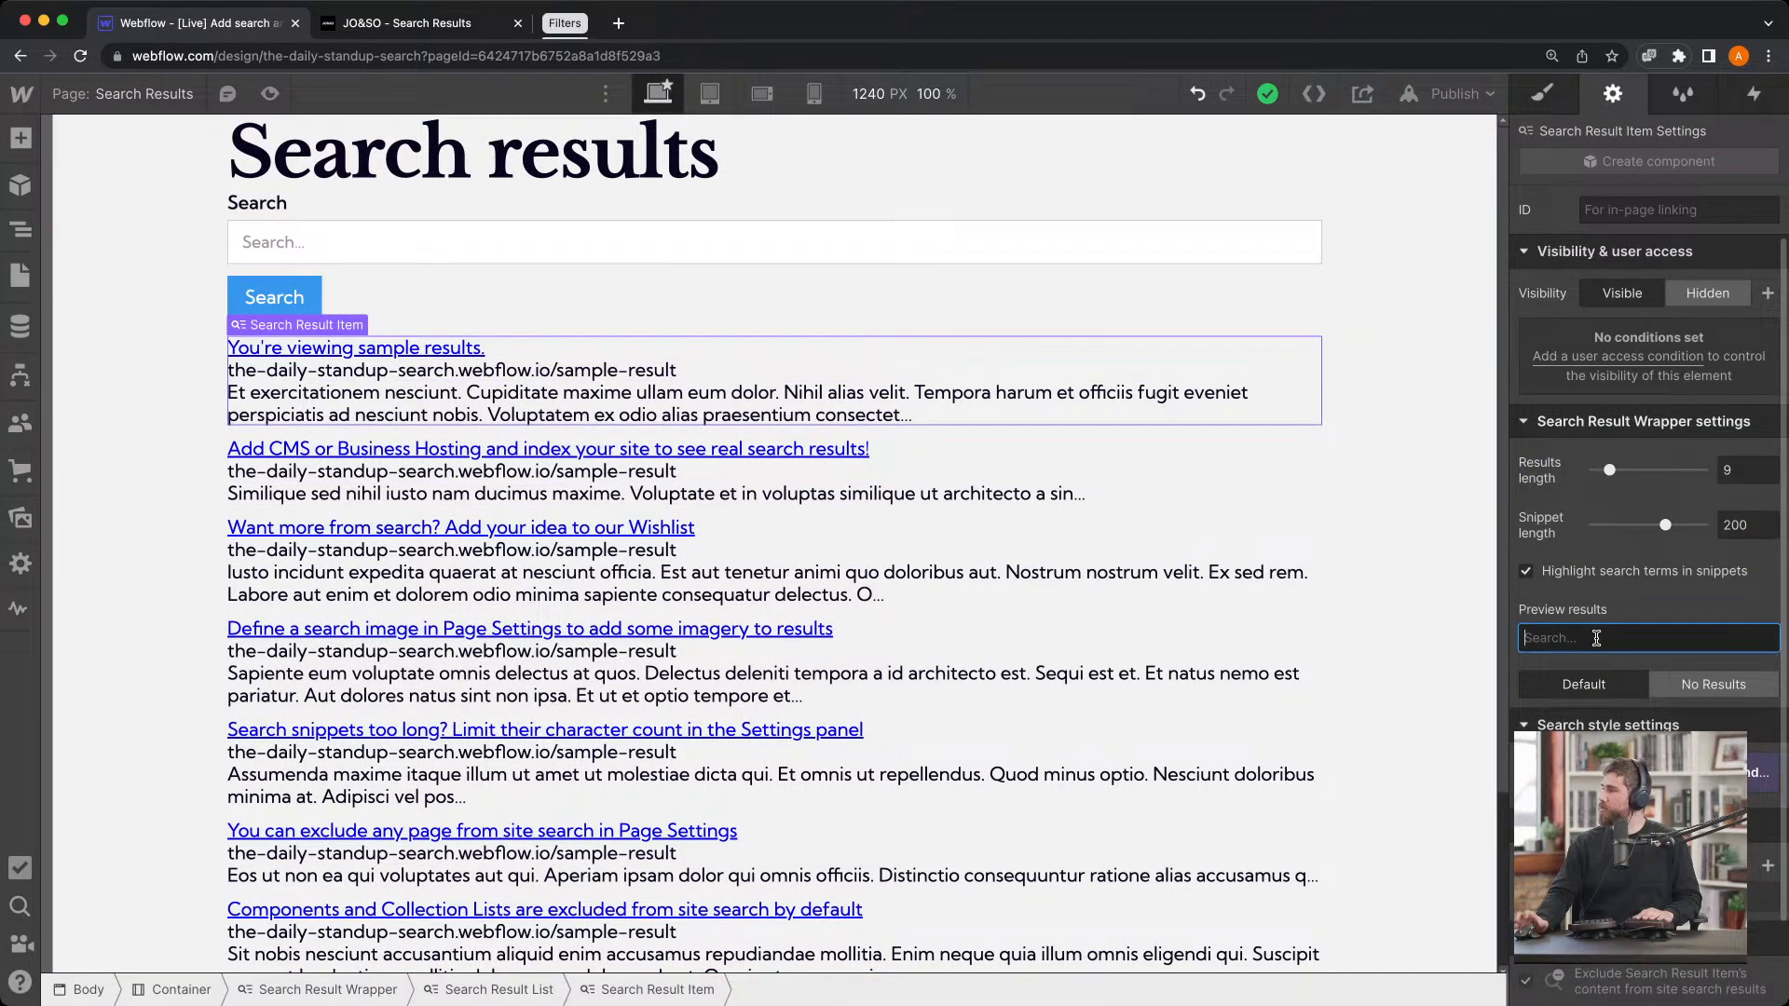
pyautogui.write('Tricks')
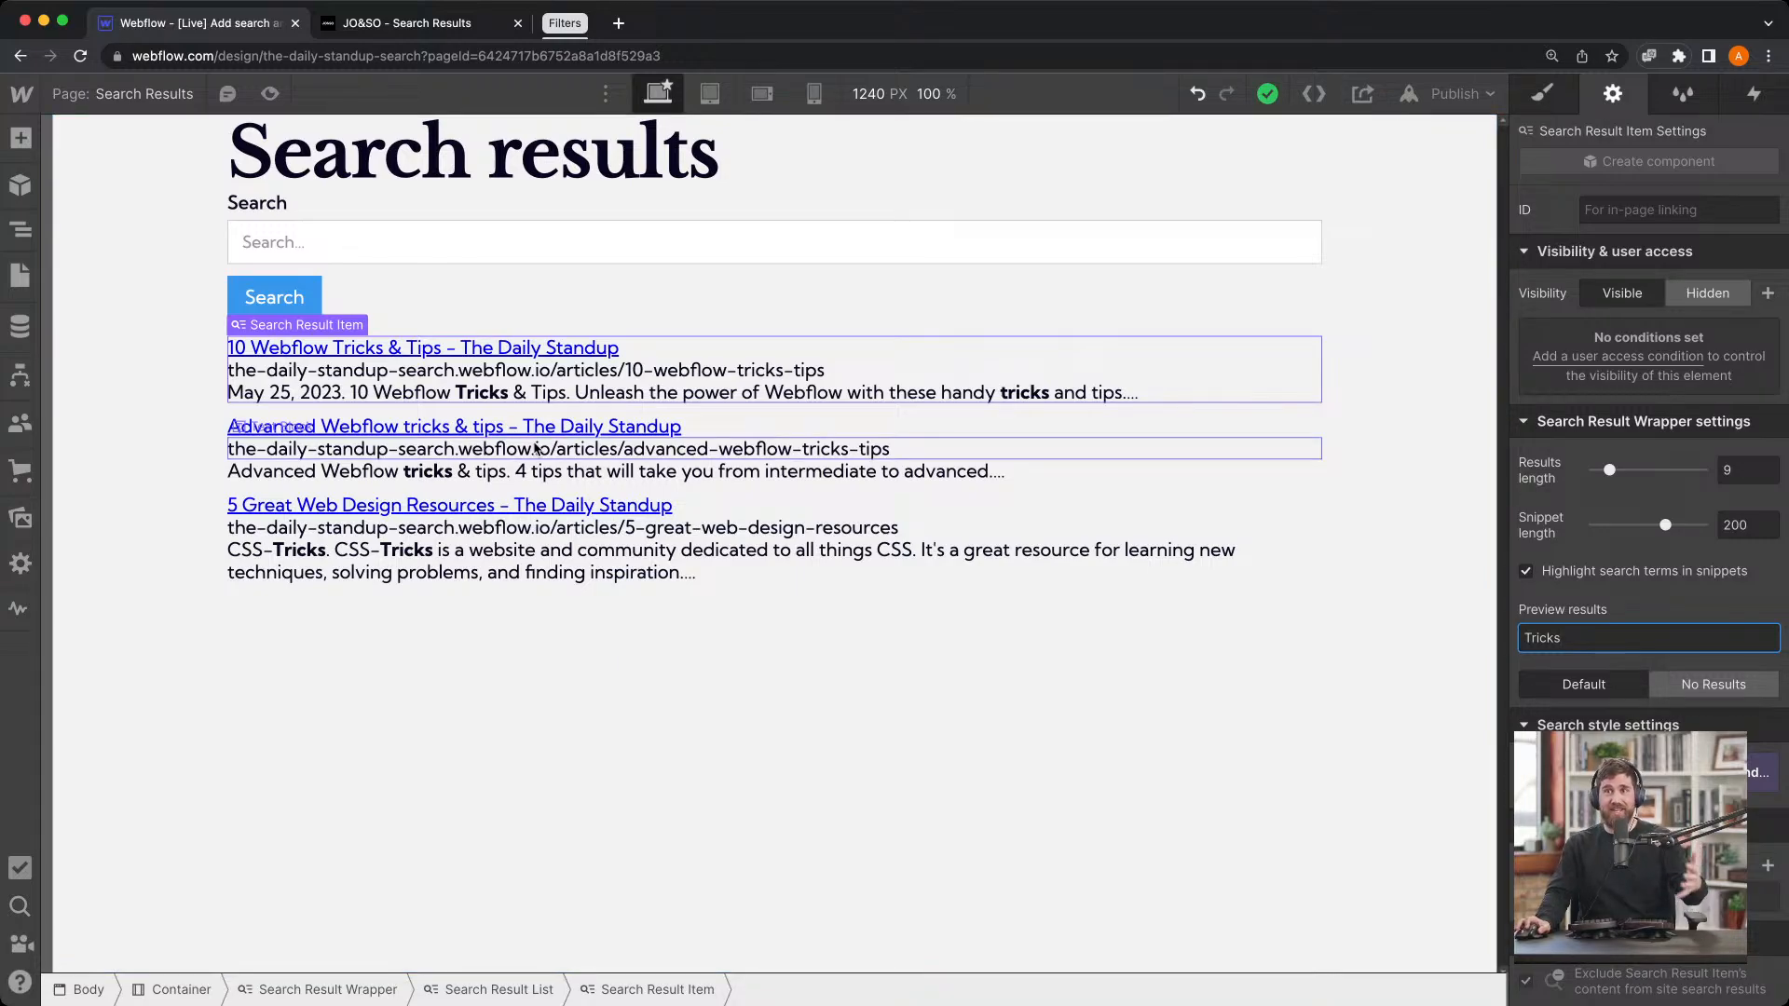
# Publish the site to its webflow.io domain and open the published Search Results page
pyautogui.click(1458, 94)
pyautogui.click(1388, 382)
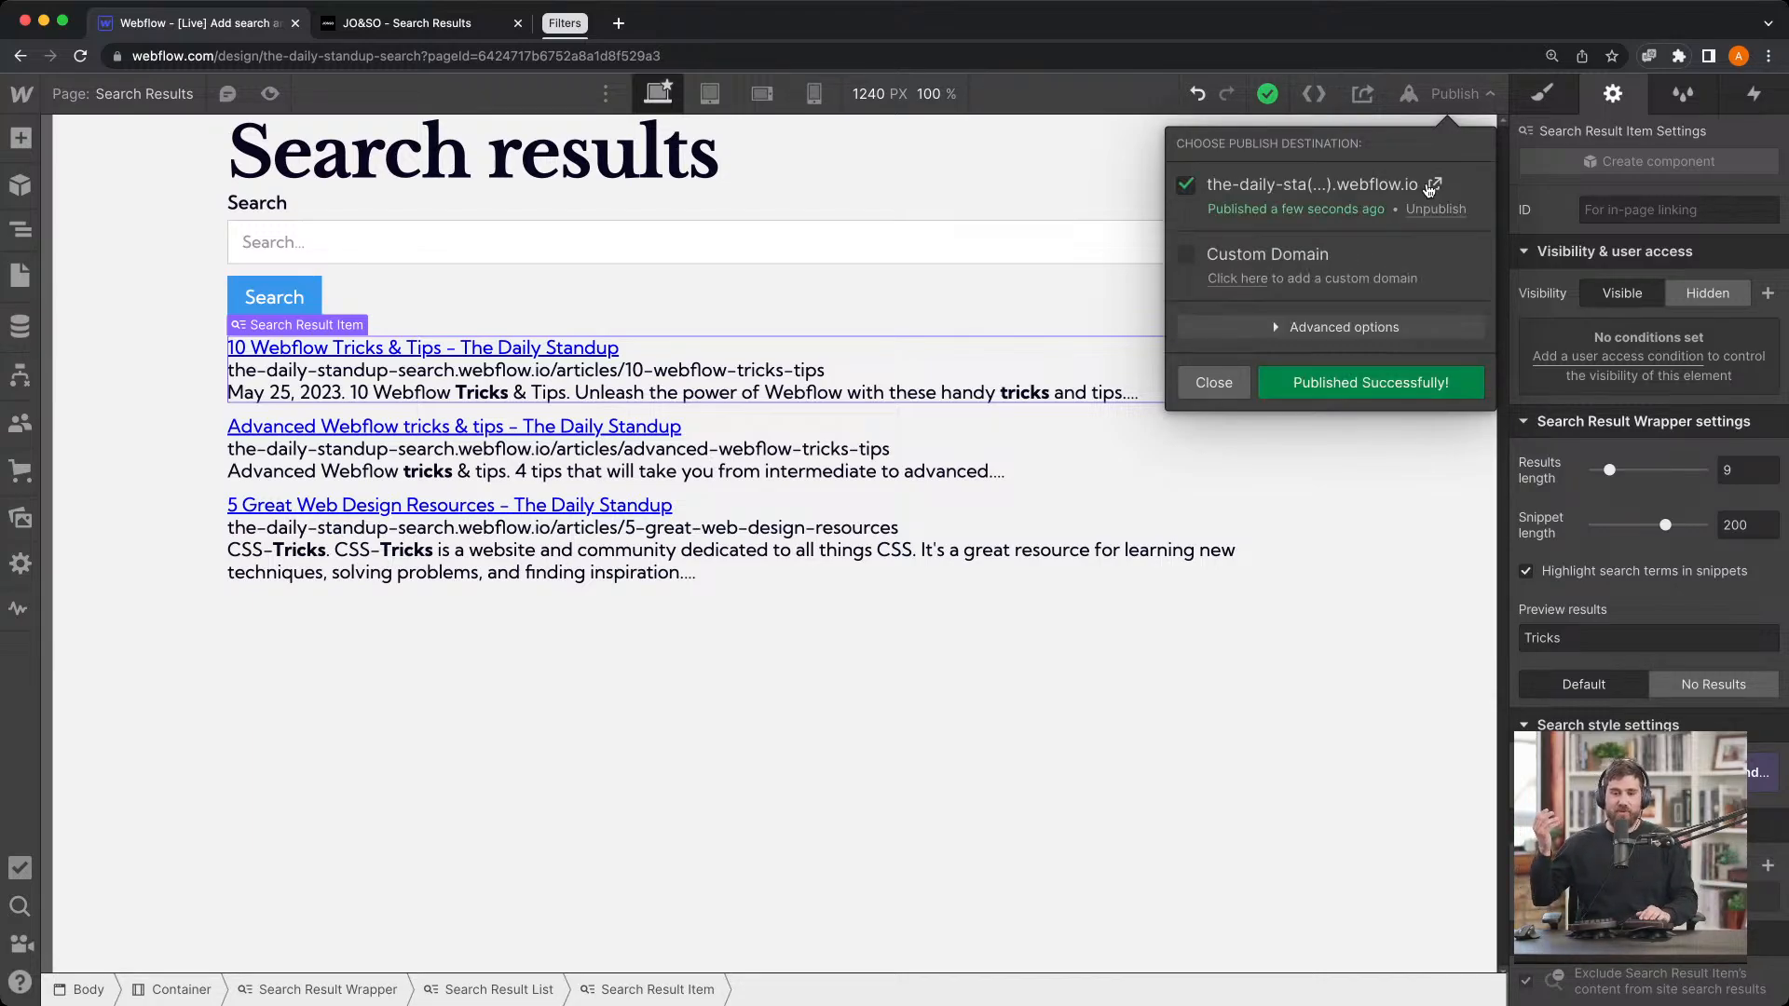
pyautogui.click(1433, 187)
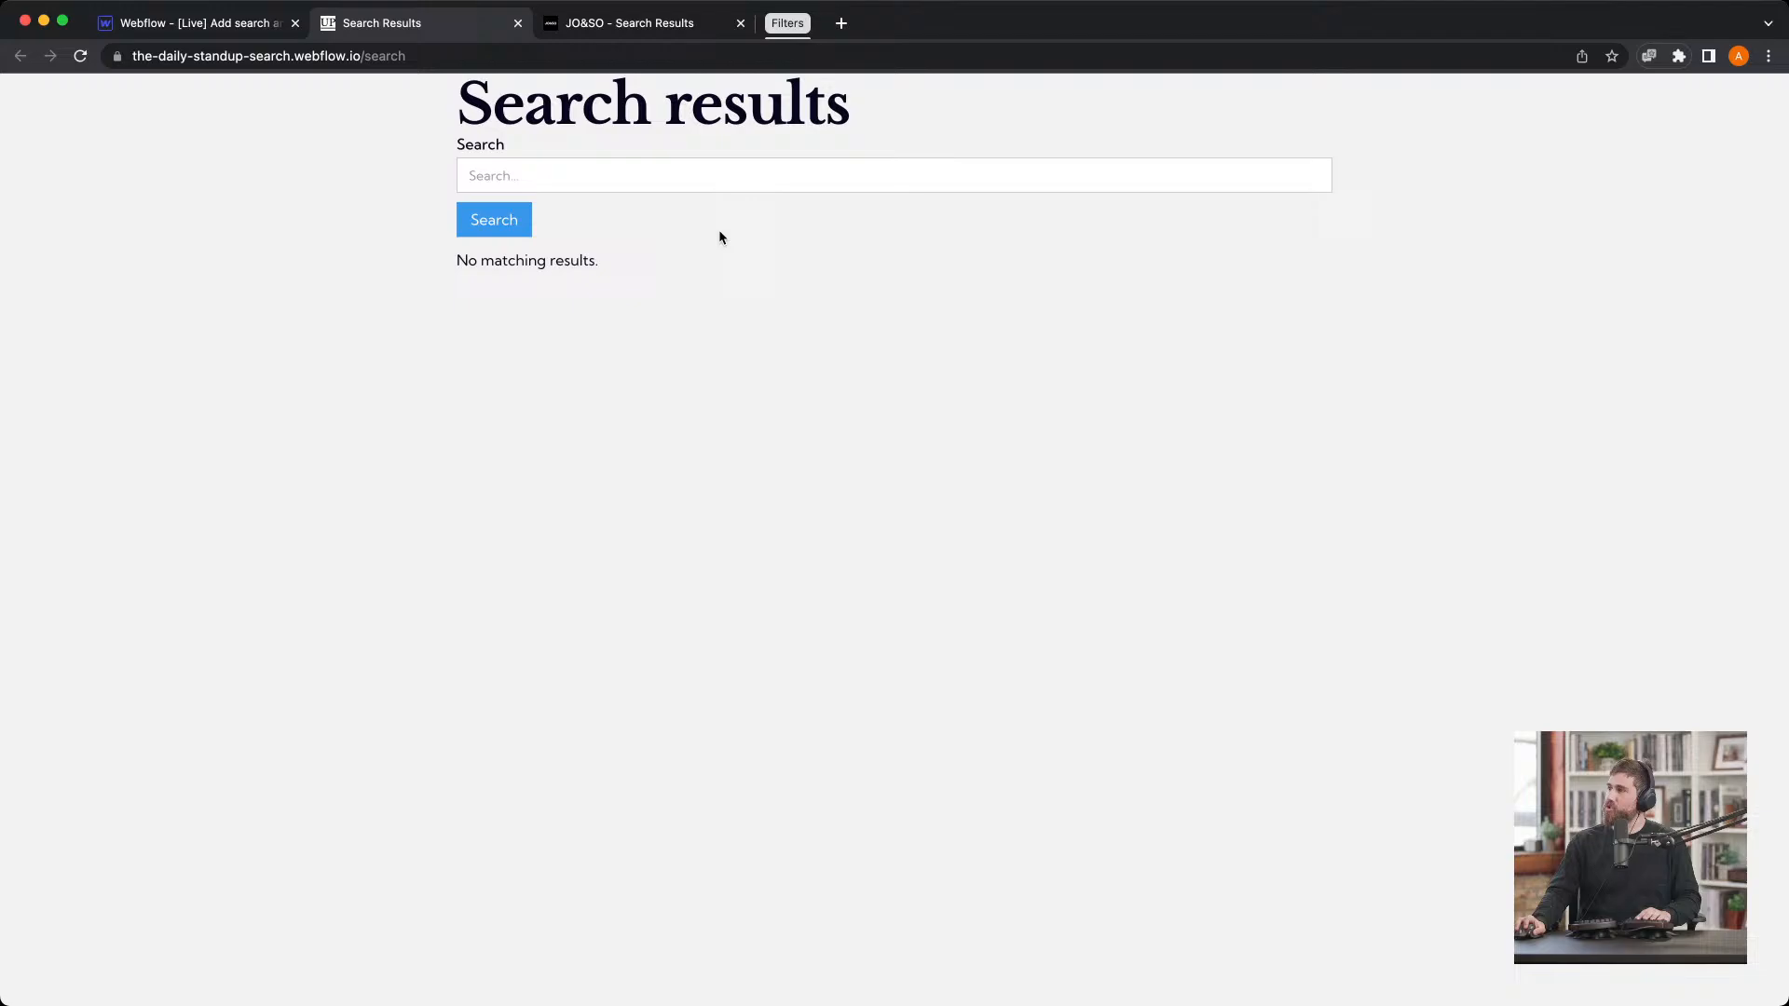
# Search the published site for "Tricks"
pyautogui.click(699, 173)
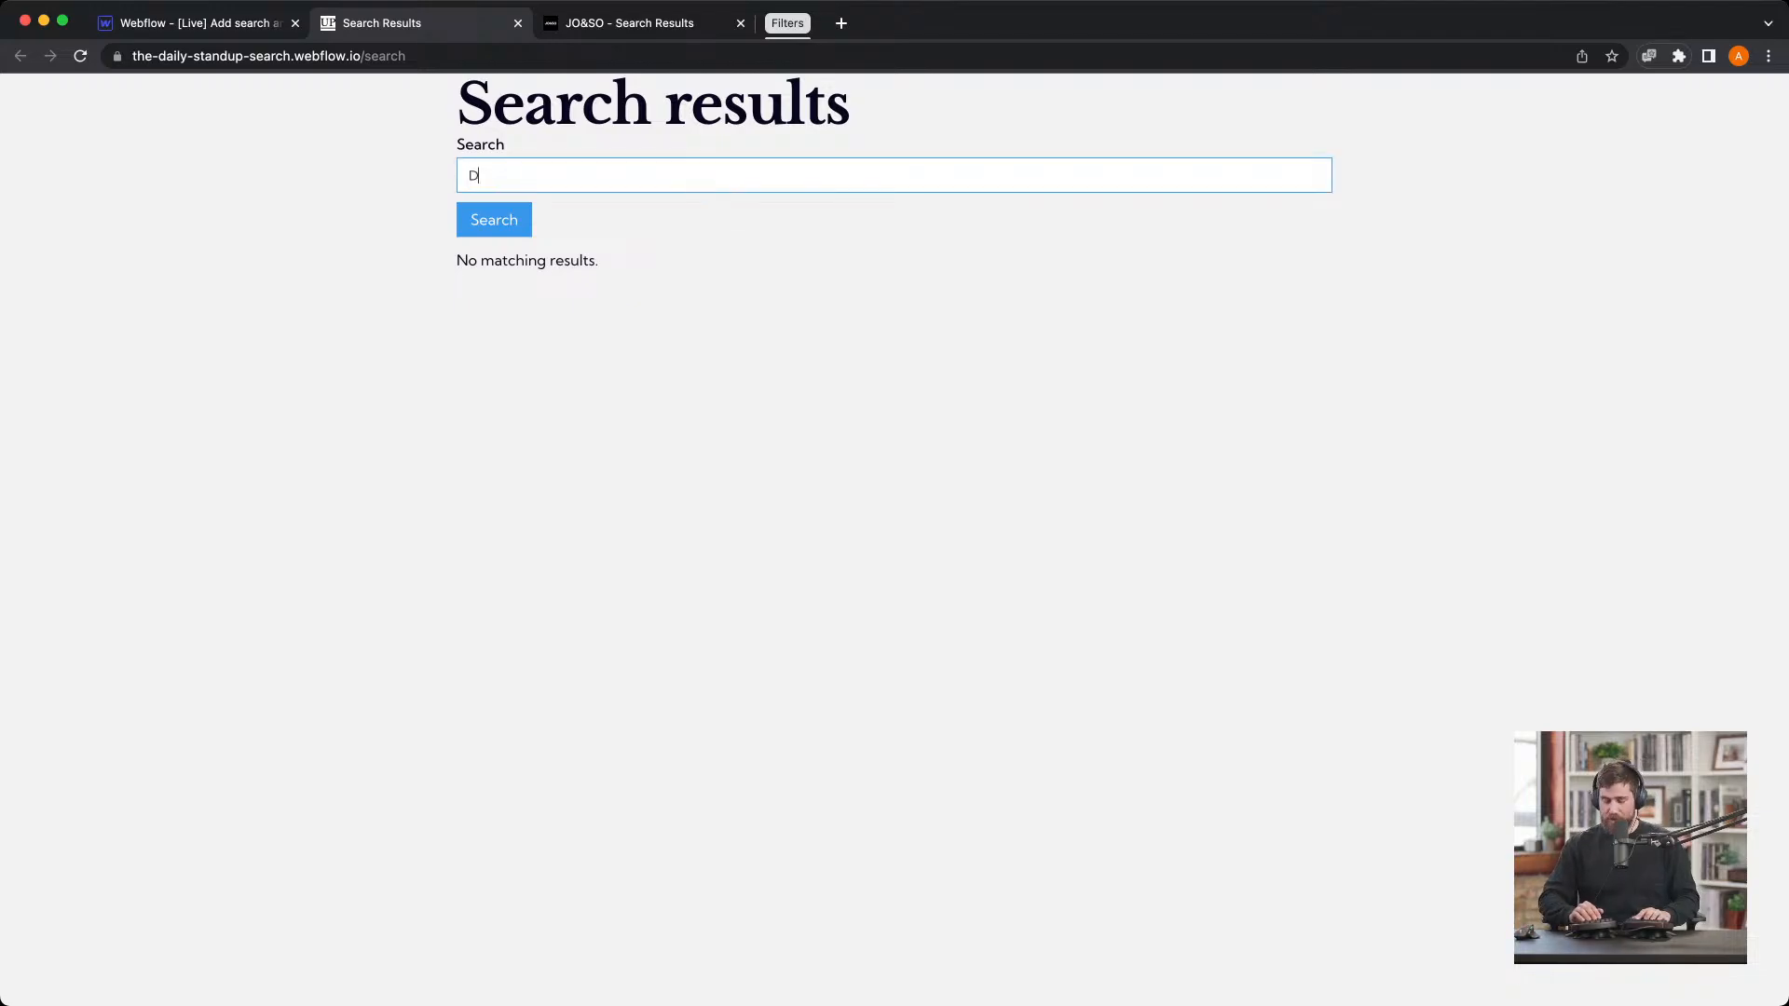
pyautogui.write('Tri')
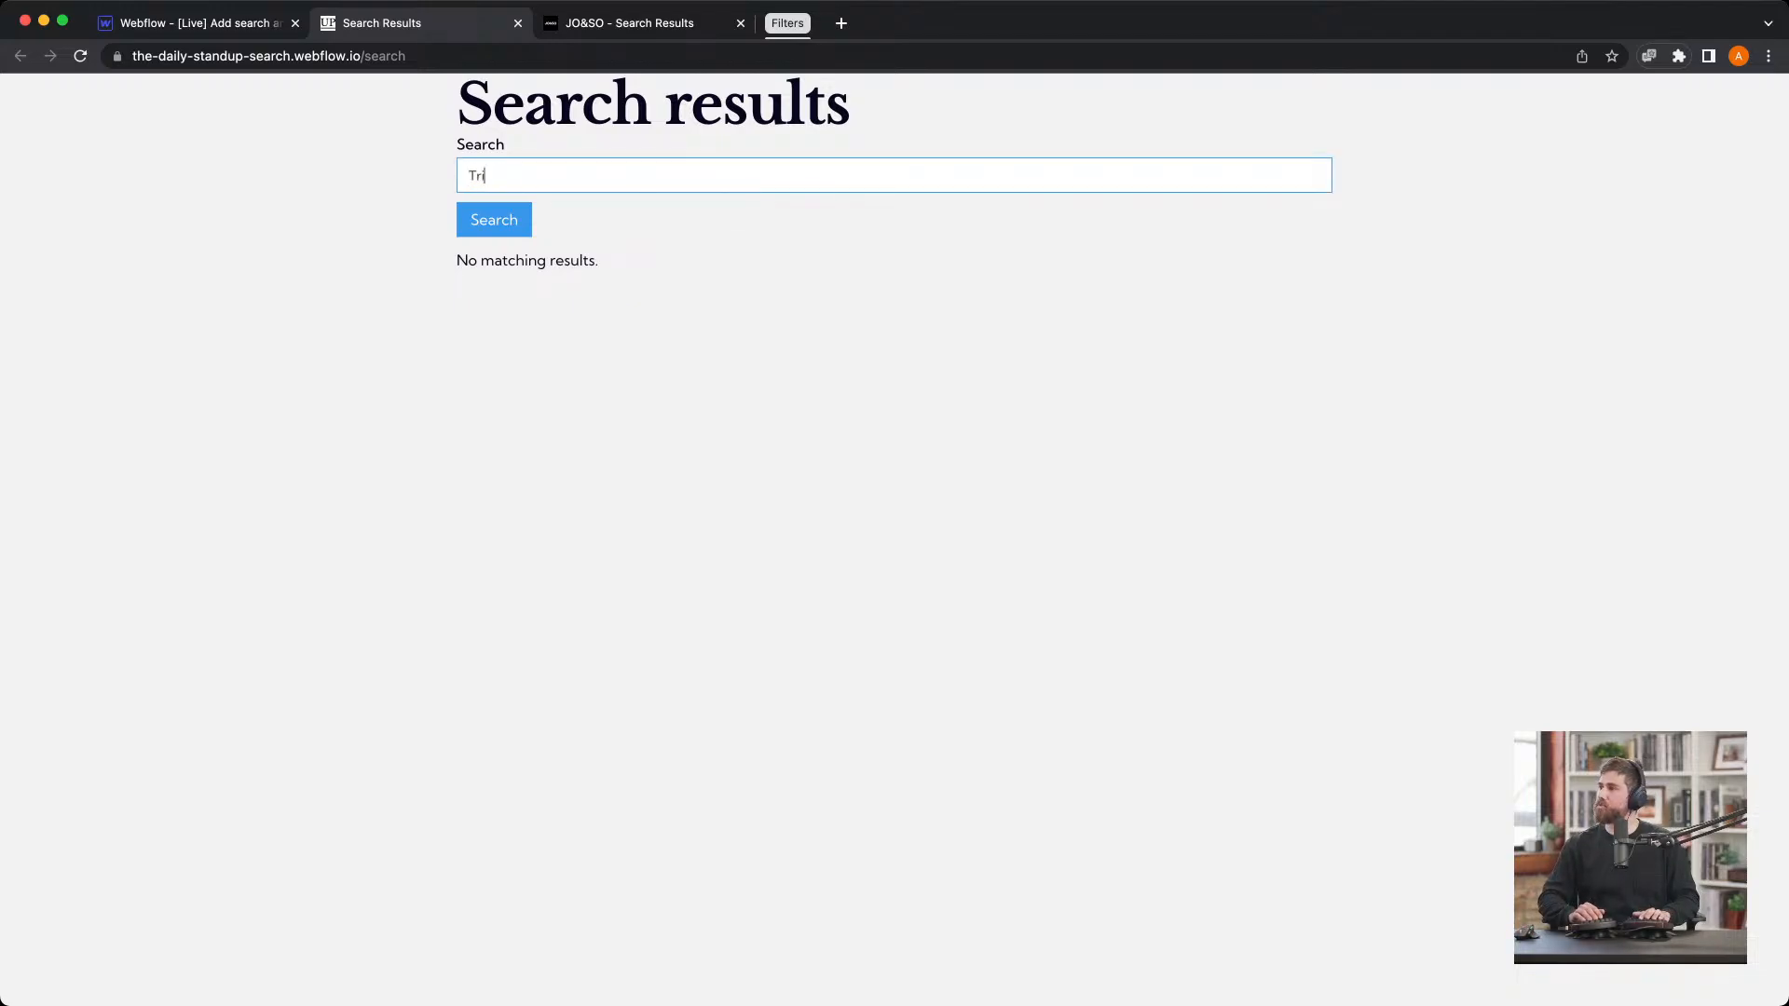
pyautogui.write('cks')
pyautogui.press('Return')
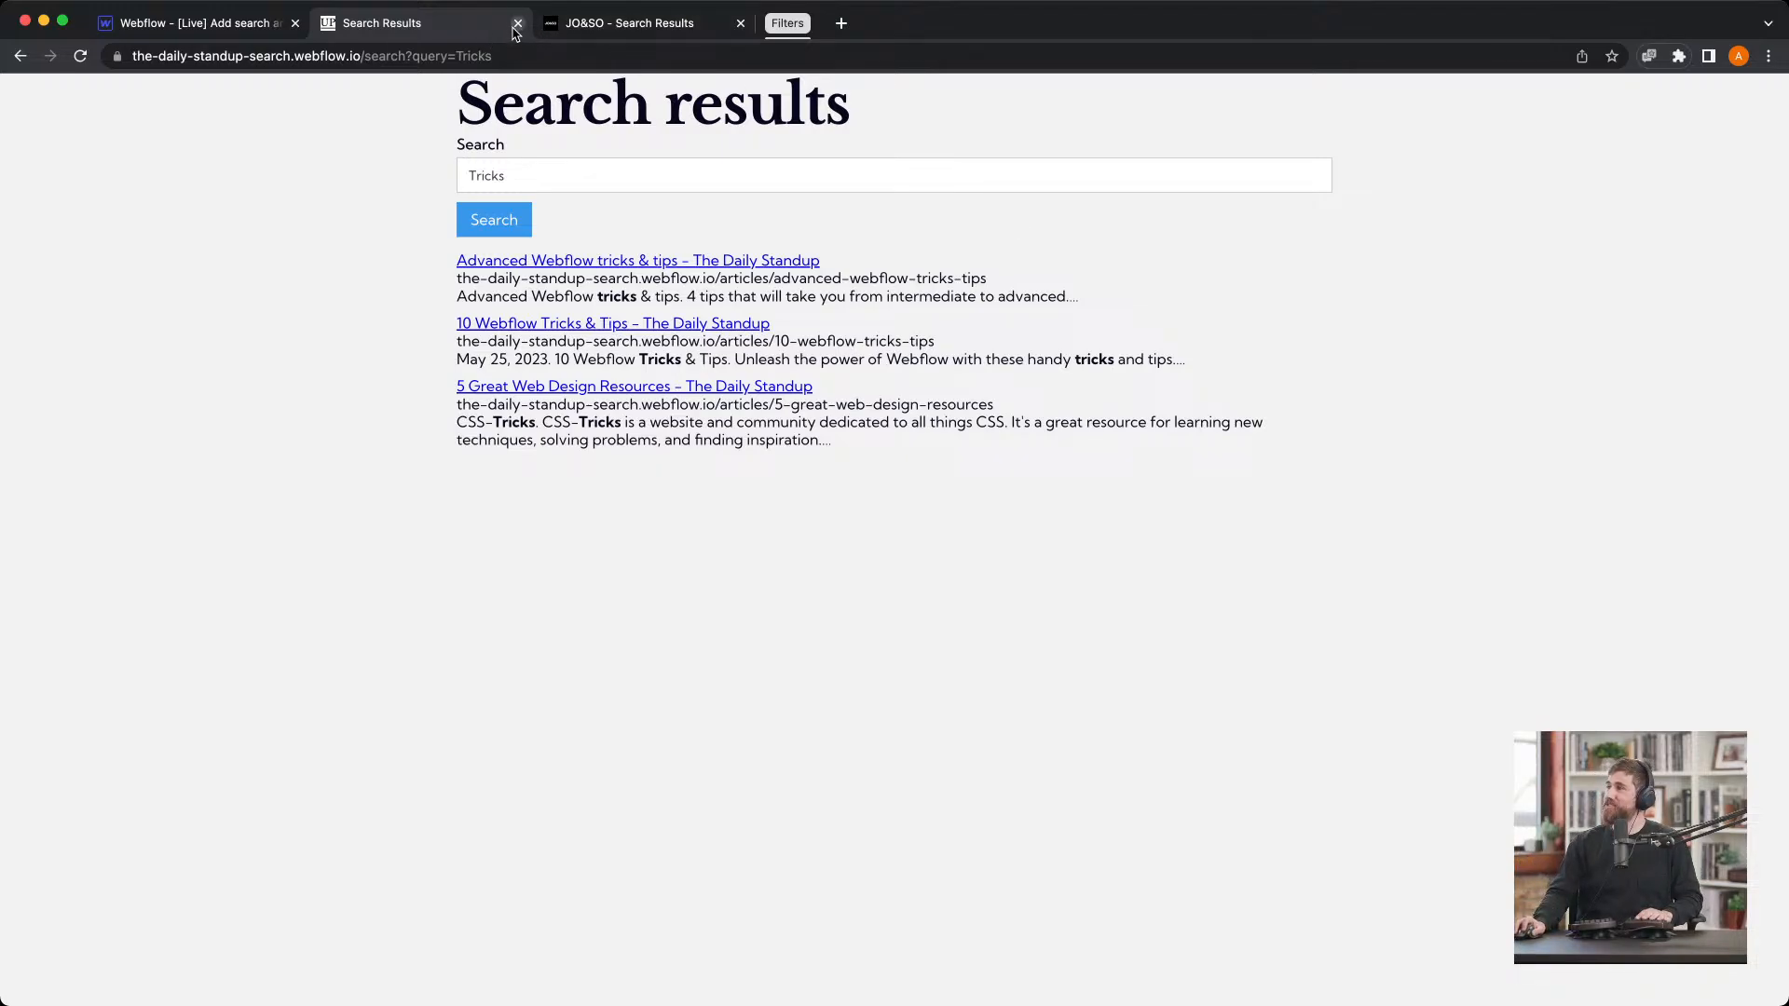
# Return to the Webflow Designer, open the Articles page and delete the field label above the navbar's search input
pyautogui.click(244, 26)
pyautogui.click(15, 277)
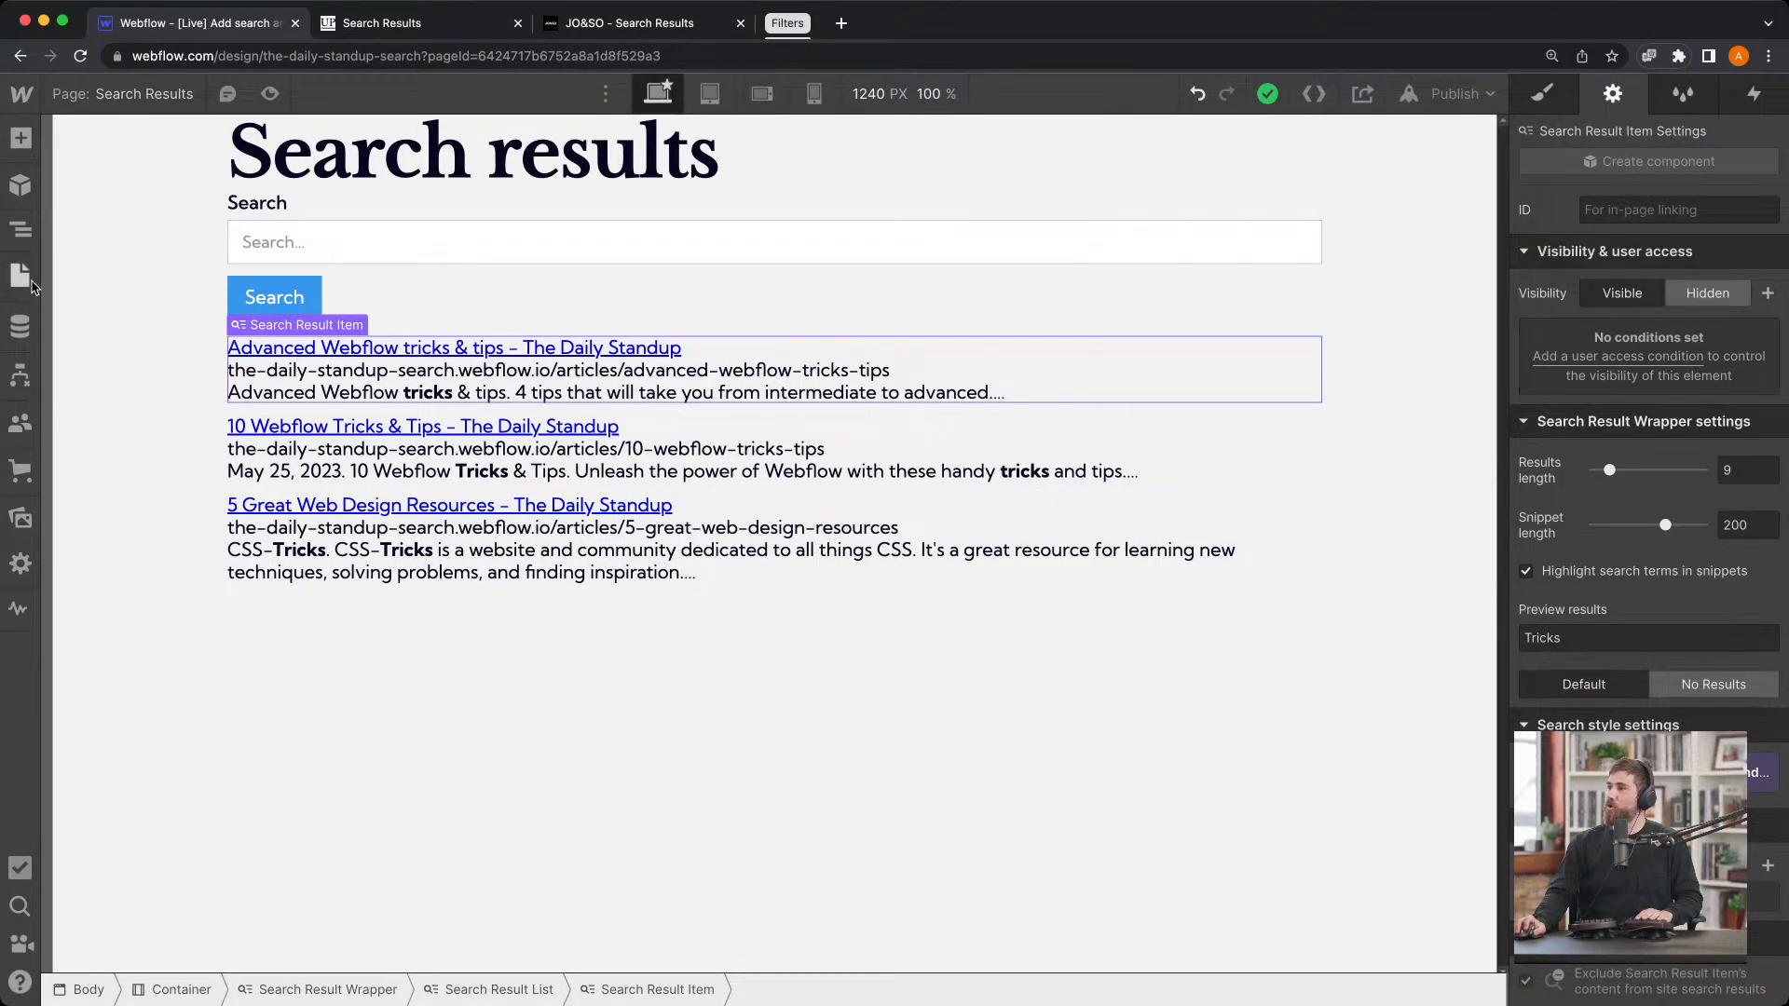
pyautogui.click(18, 276)
pyautogui.click(159, 315)
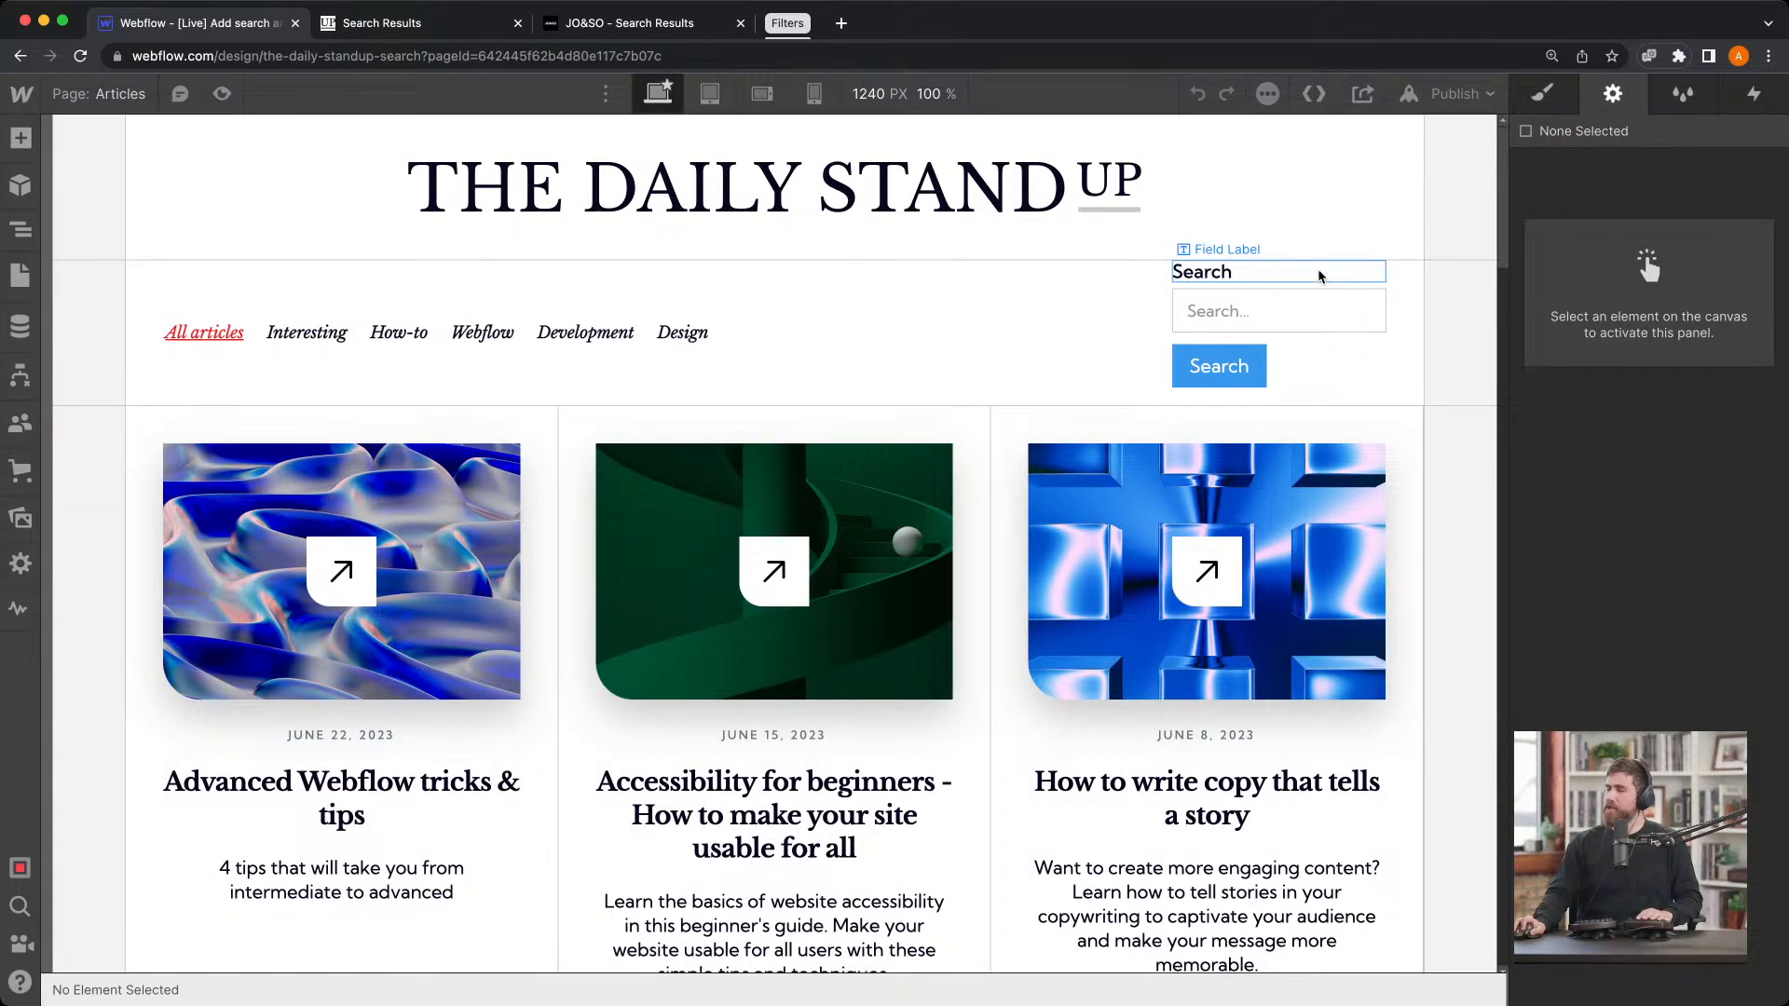
pyautogui.click(1317, 272)
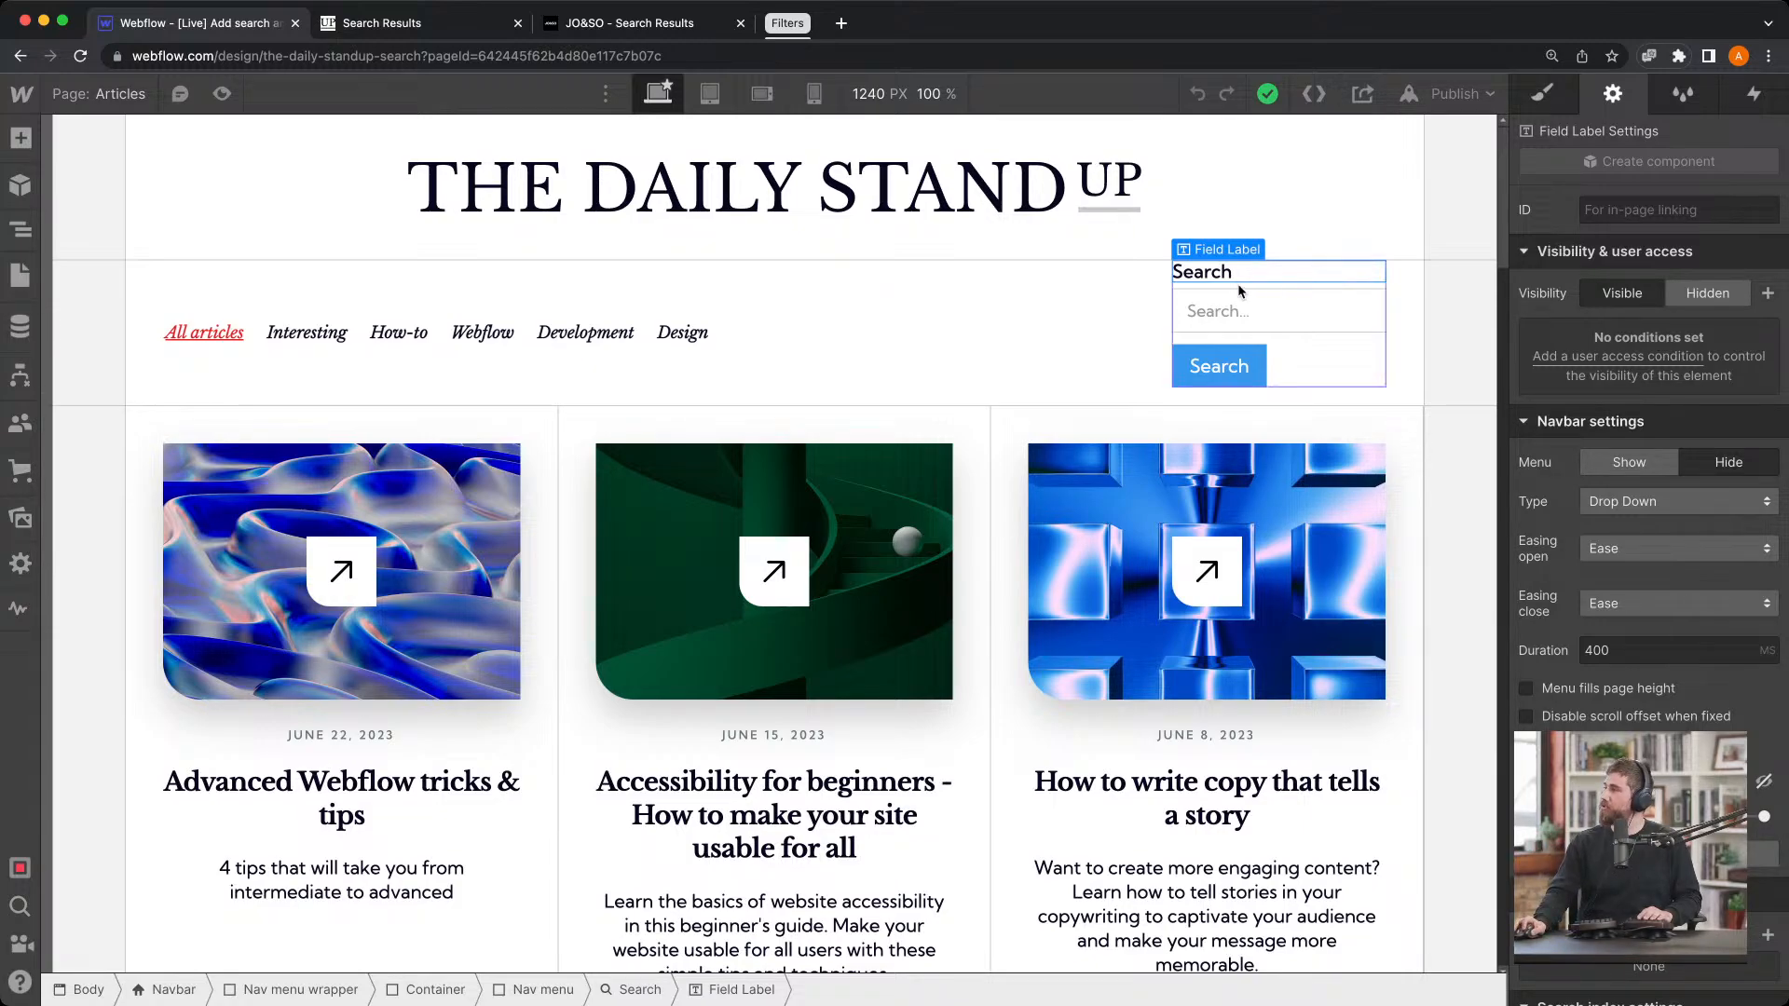
pyautogui.press('Delete')
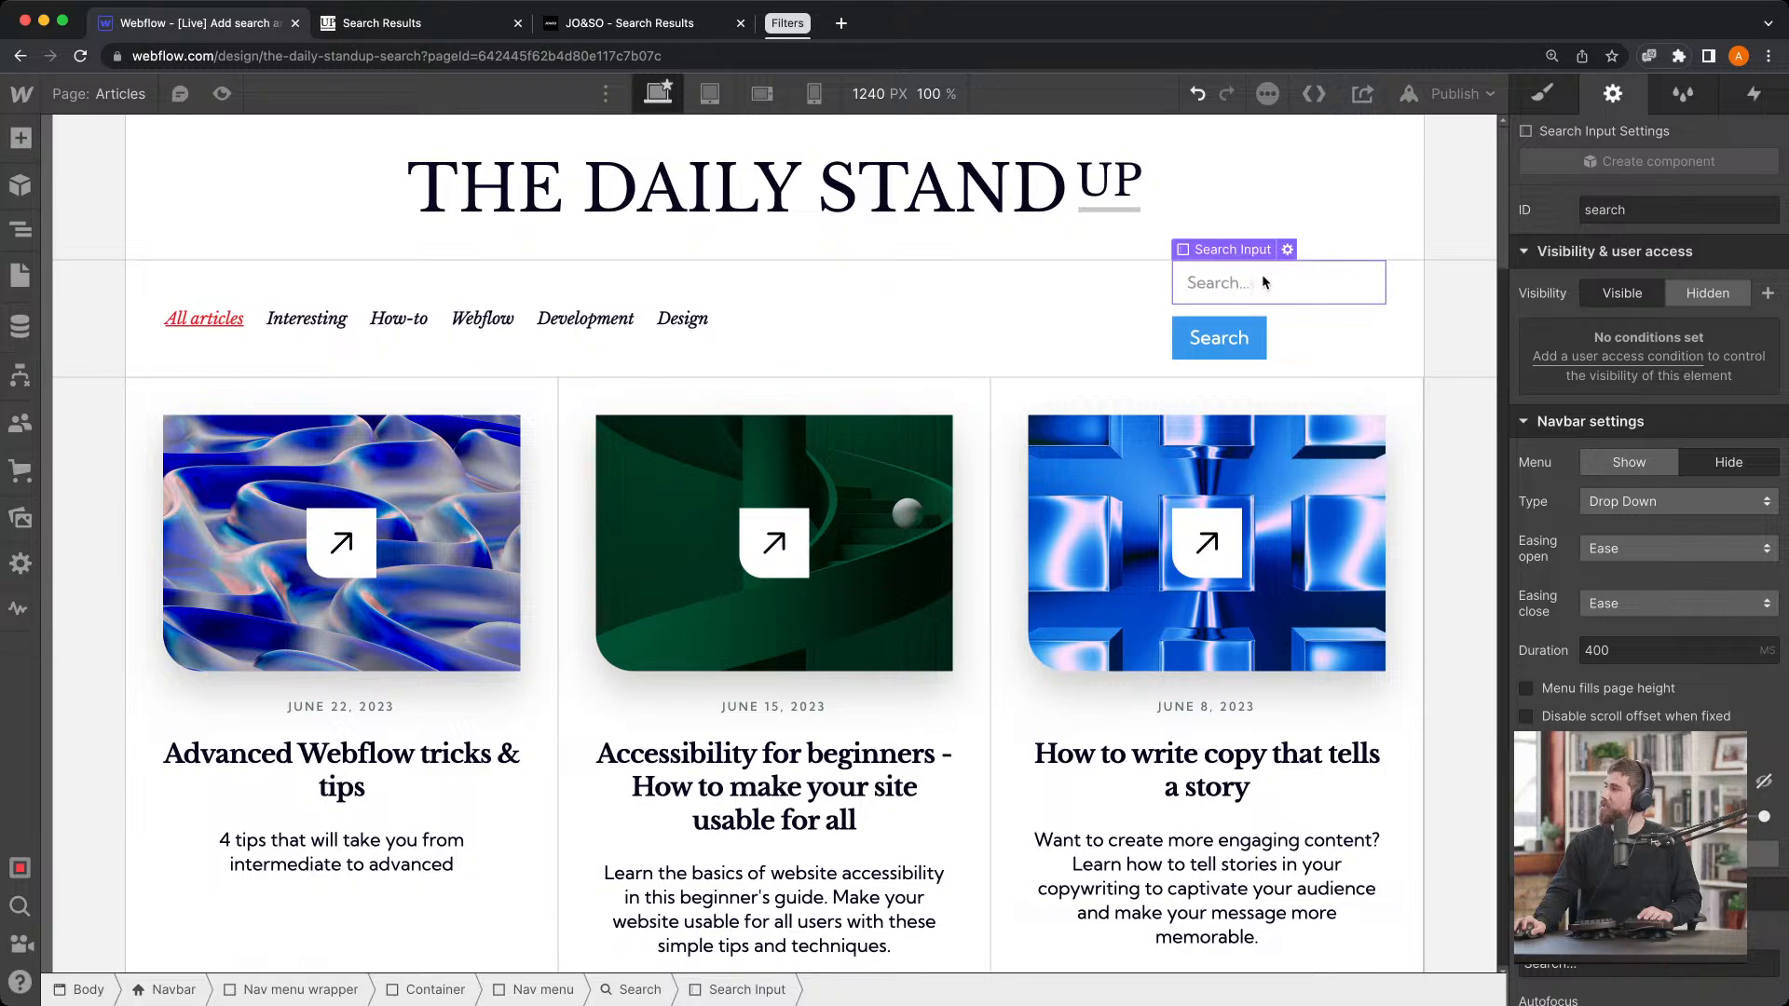
# Apply the existing "Search" class to the navbar's search element
pyautogui.click(1277, 318)
pyautogui.click(1584, 210)
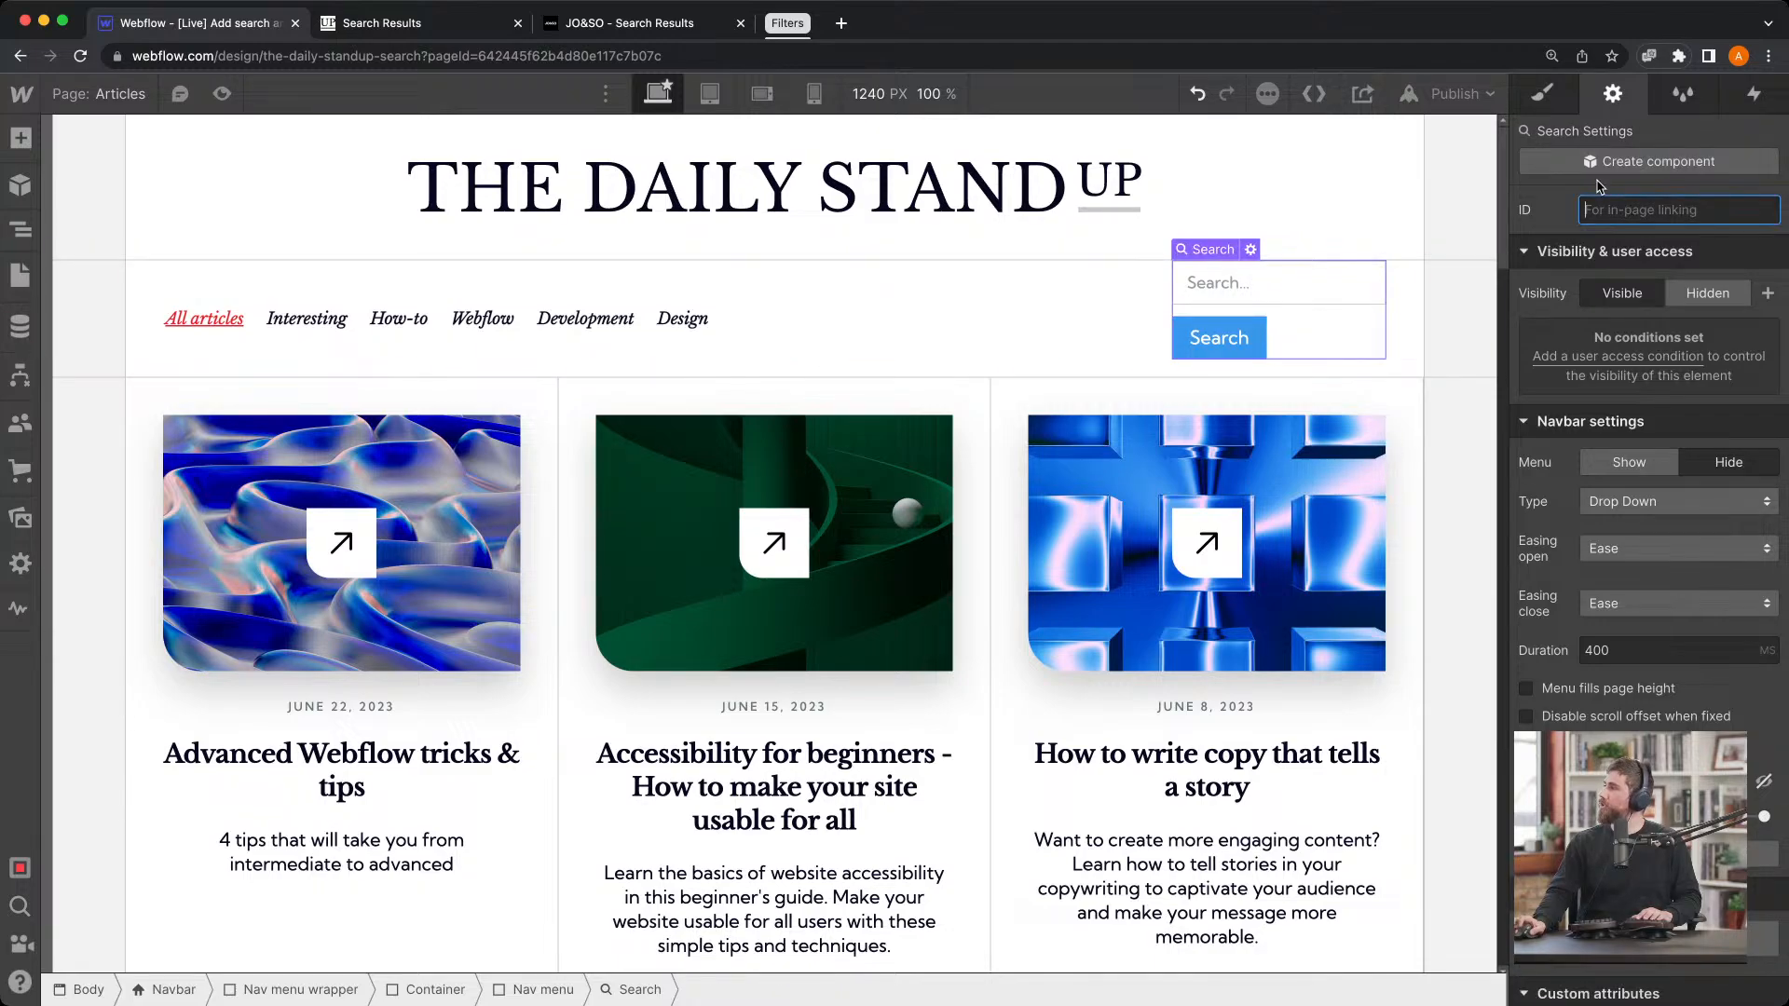
pyautogui.press('s')
pyautogui.click(1603, 239)
pyautogui.write('Sear')
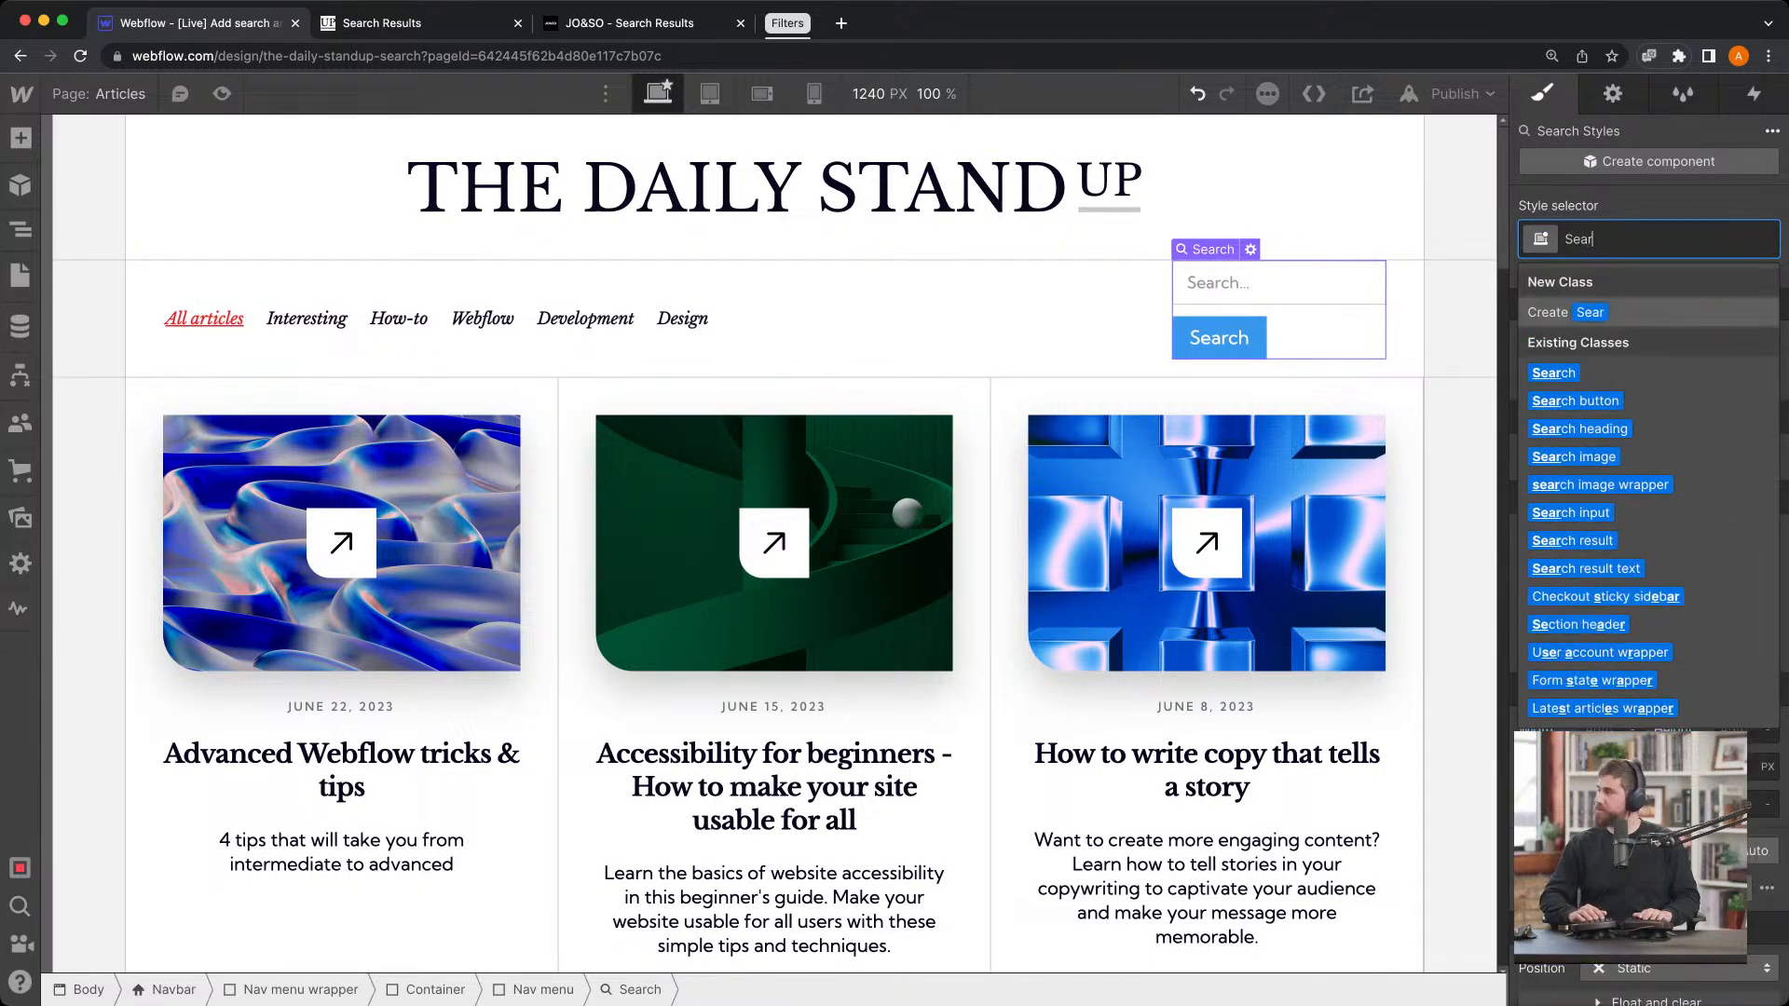
pyautogui.write('ch')
pyautogui.press('Return')
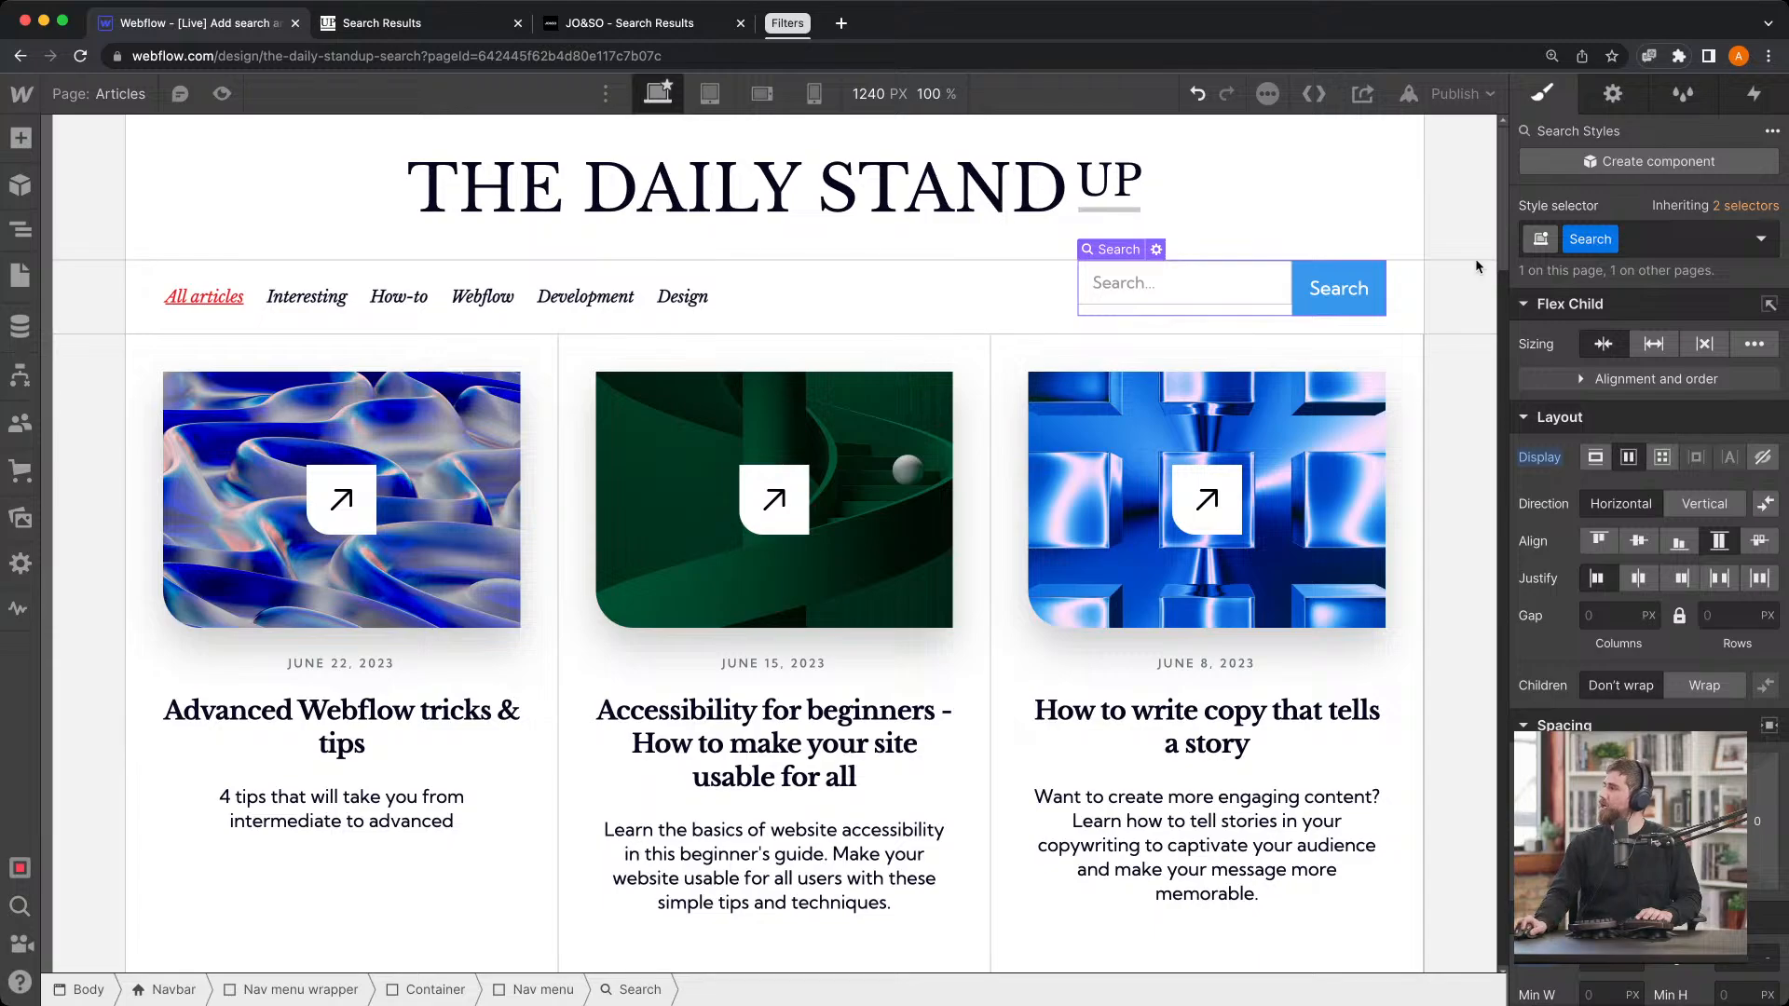
# Apply the existing "Search input" class to the navbar's search input
pyautogui.click(1229, 289)
pyautogui.click(1588, 240)
pyautogui.write('Search inpu')
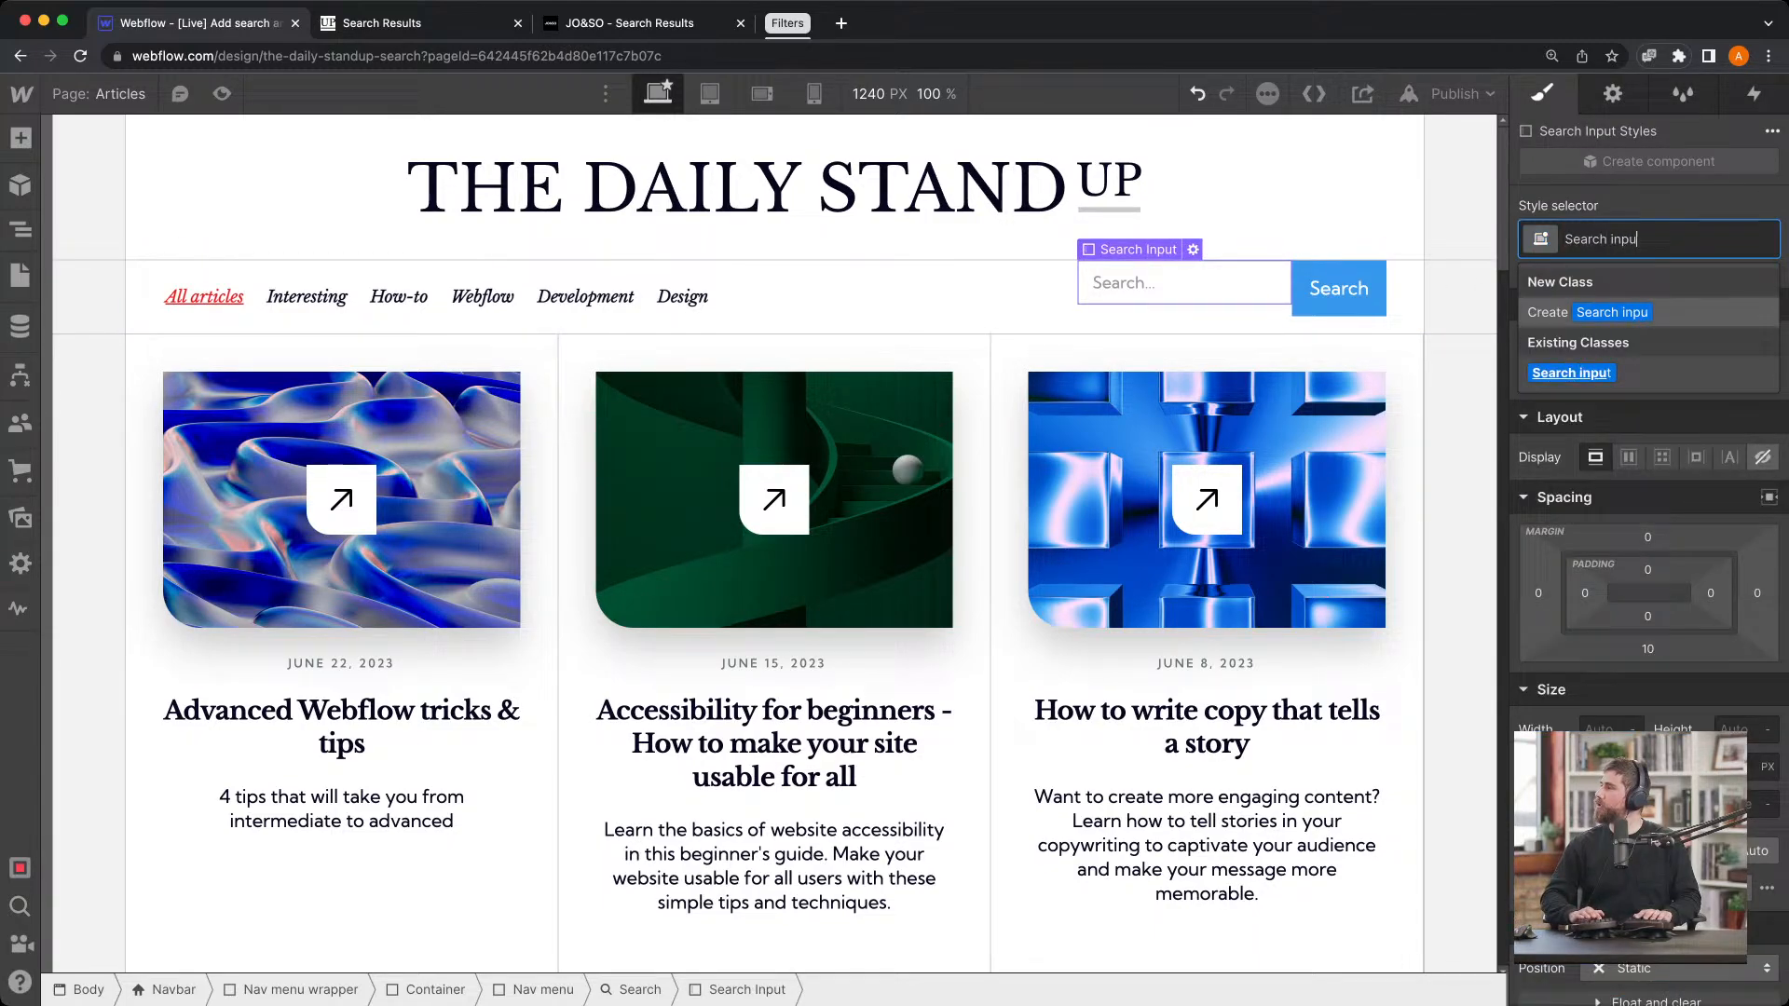
pyautogui.press('Return')
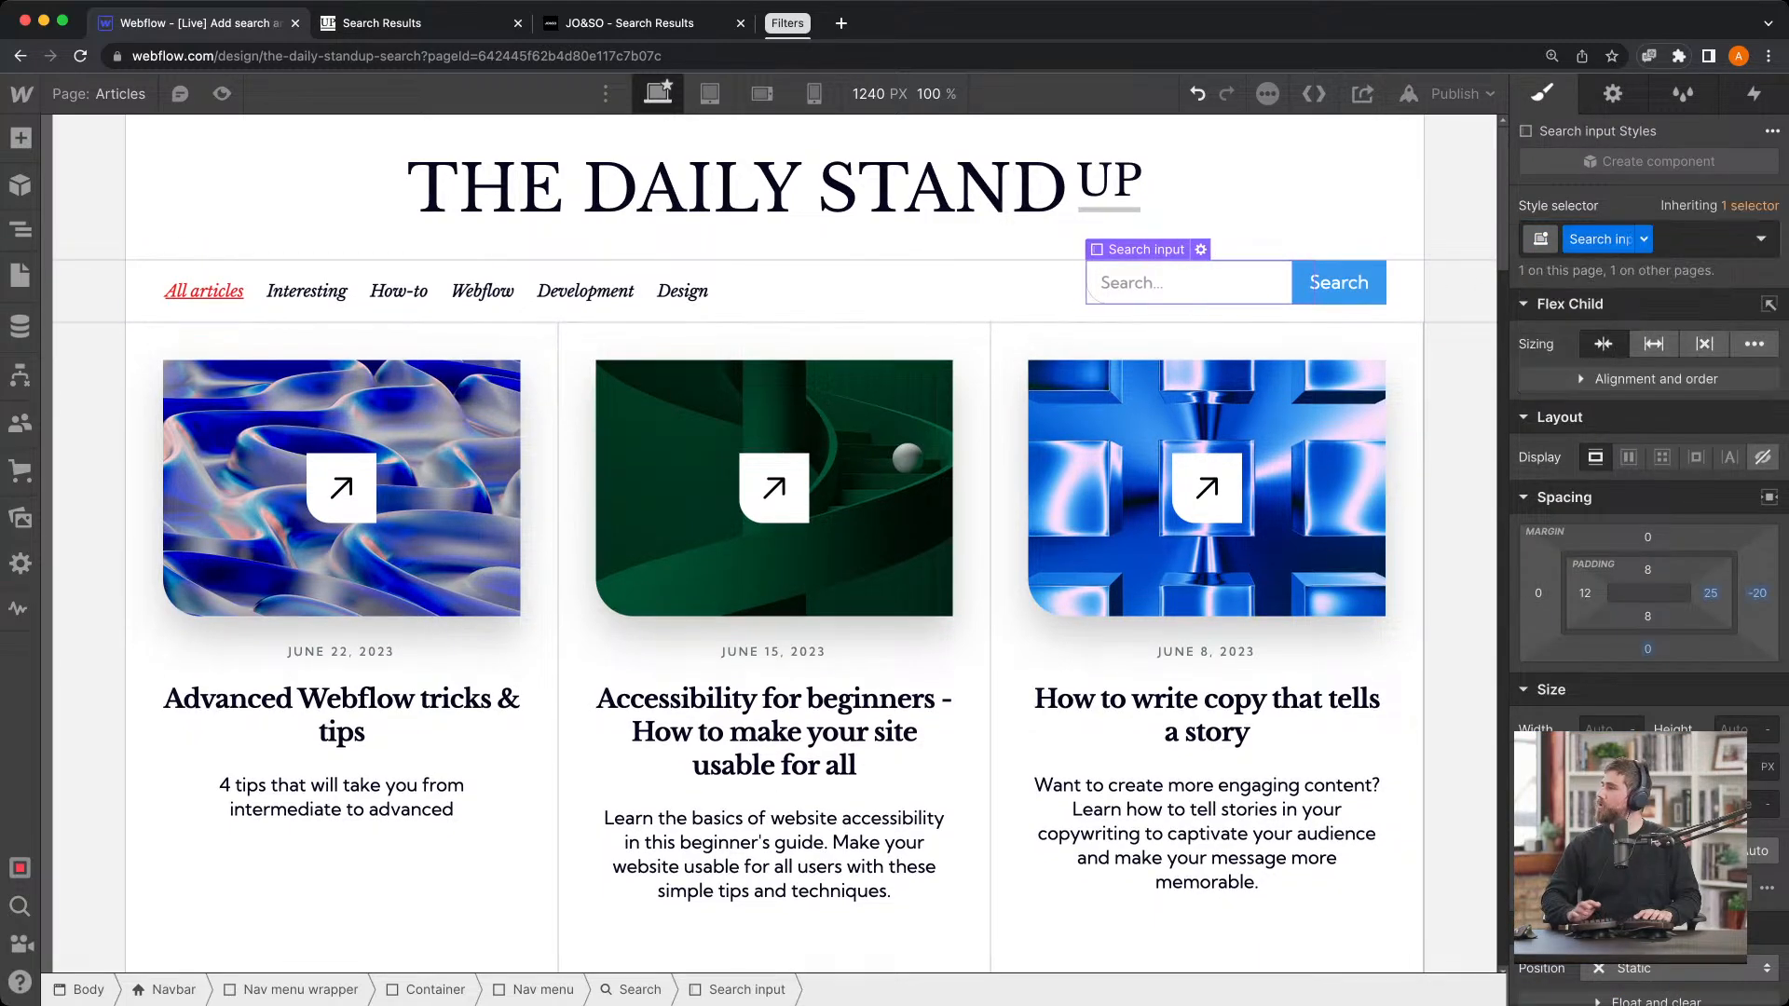
# Apply the existing "Search button" class to the navbar's search button
pyautogui.click(1033, 305)
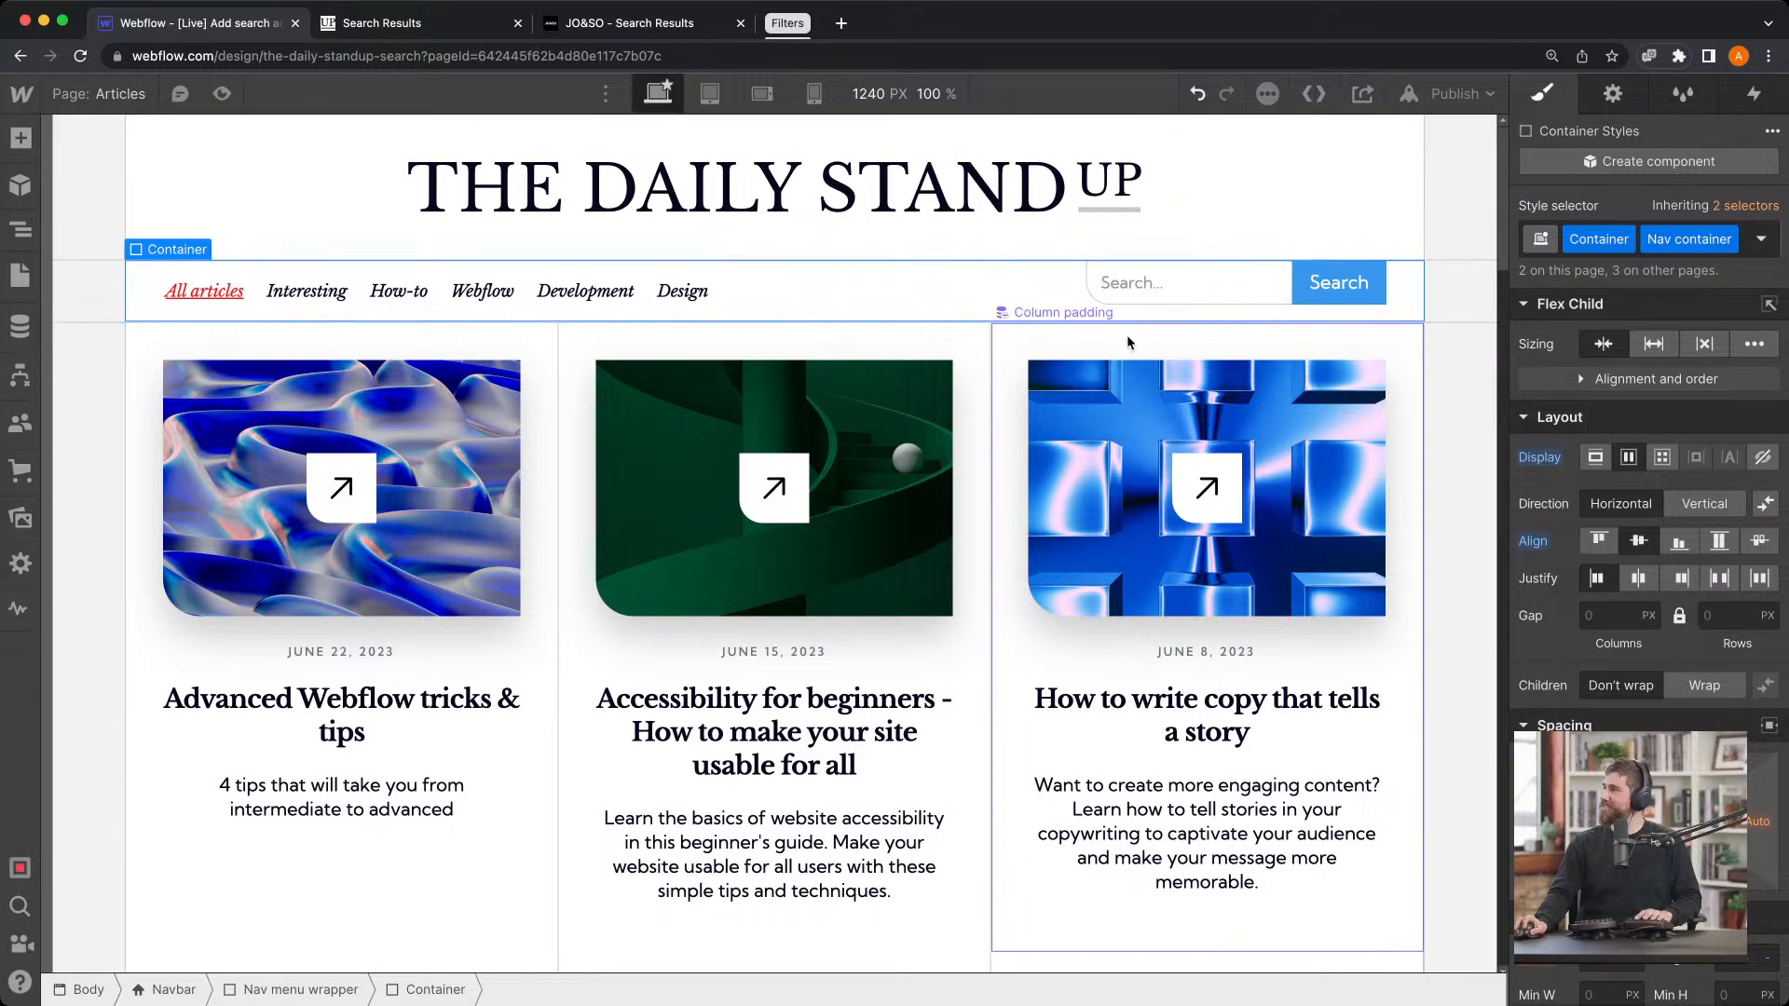
pyautogui.click(1339, 296)
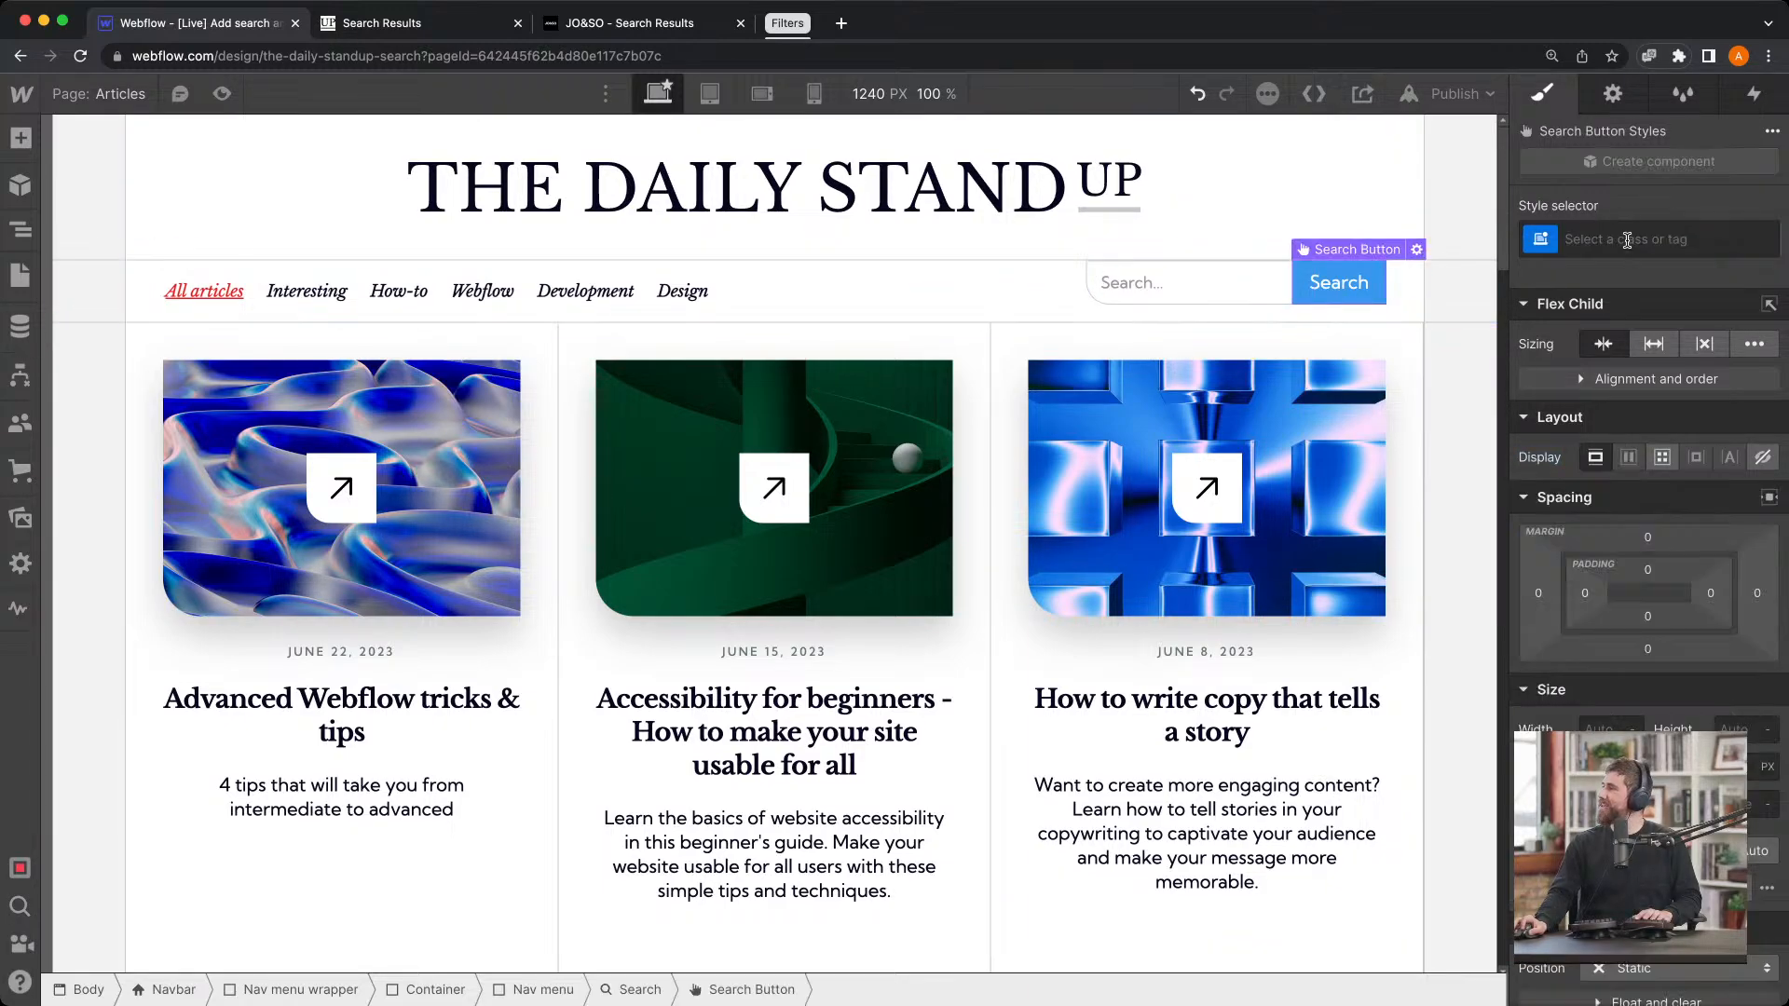
pyautogui.click(1596, 238)
pyautogui.write('searc')
pyautogui.click(1704, 411)
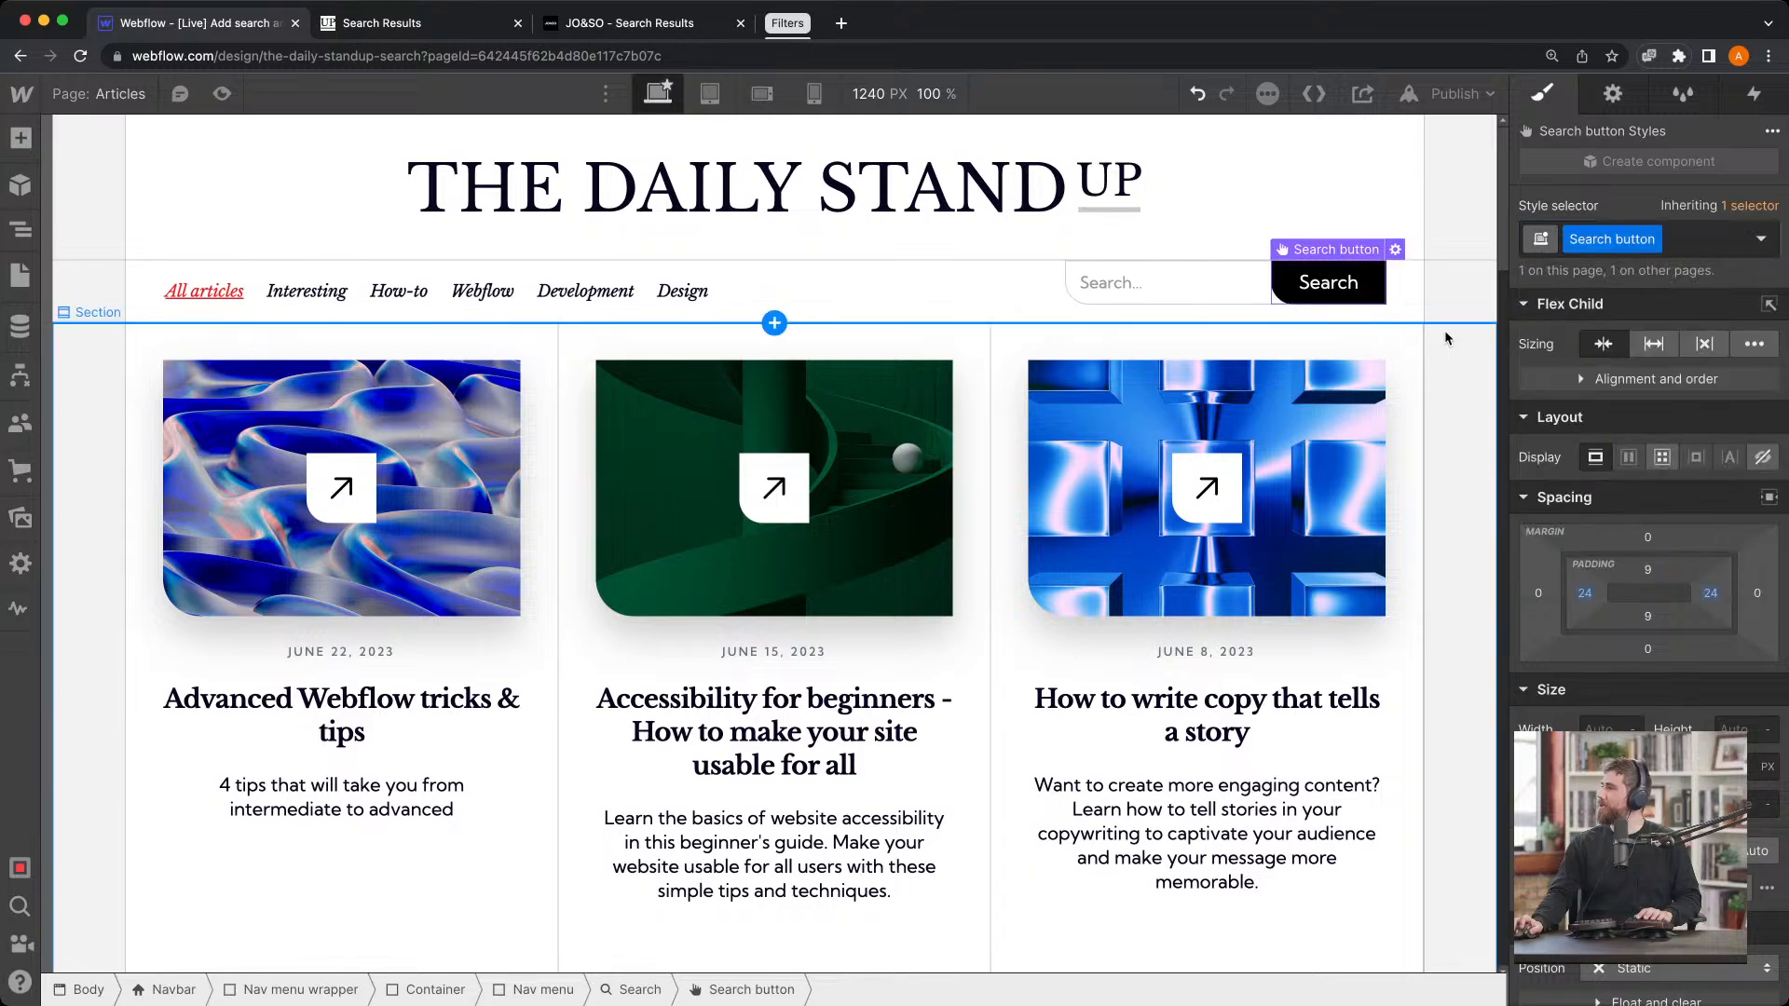
# Add top margin to the navbar's search element to move it down within the nav menu
pyautogui.click(1423, 288)
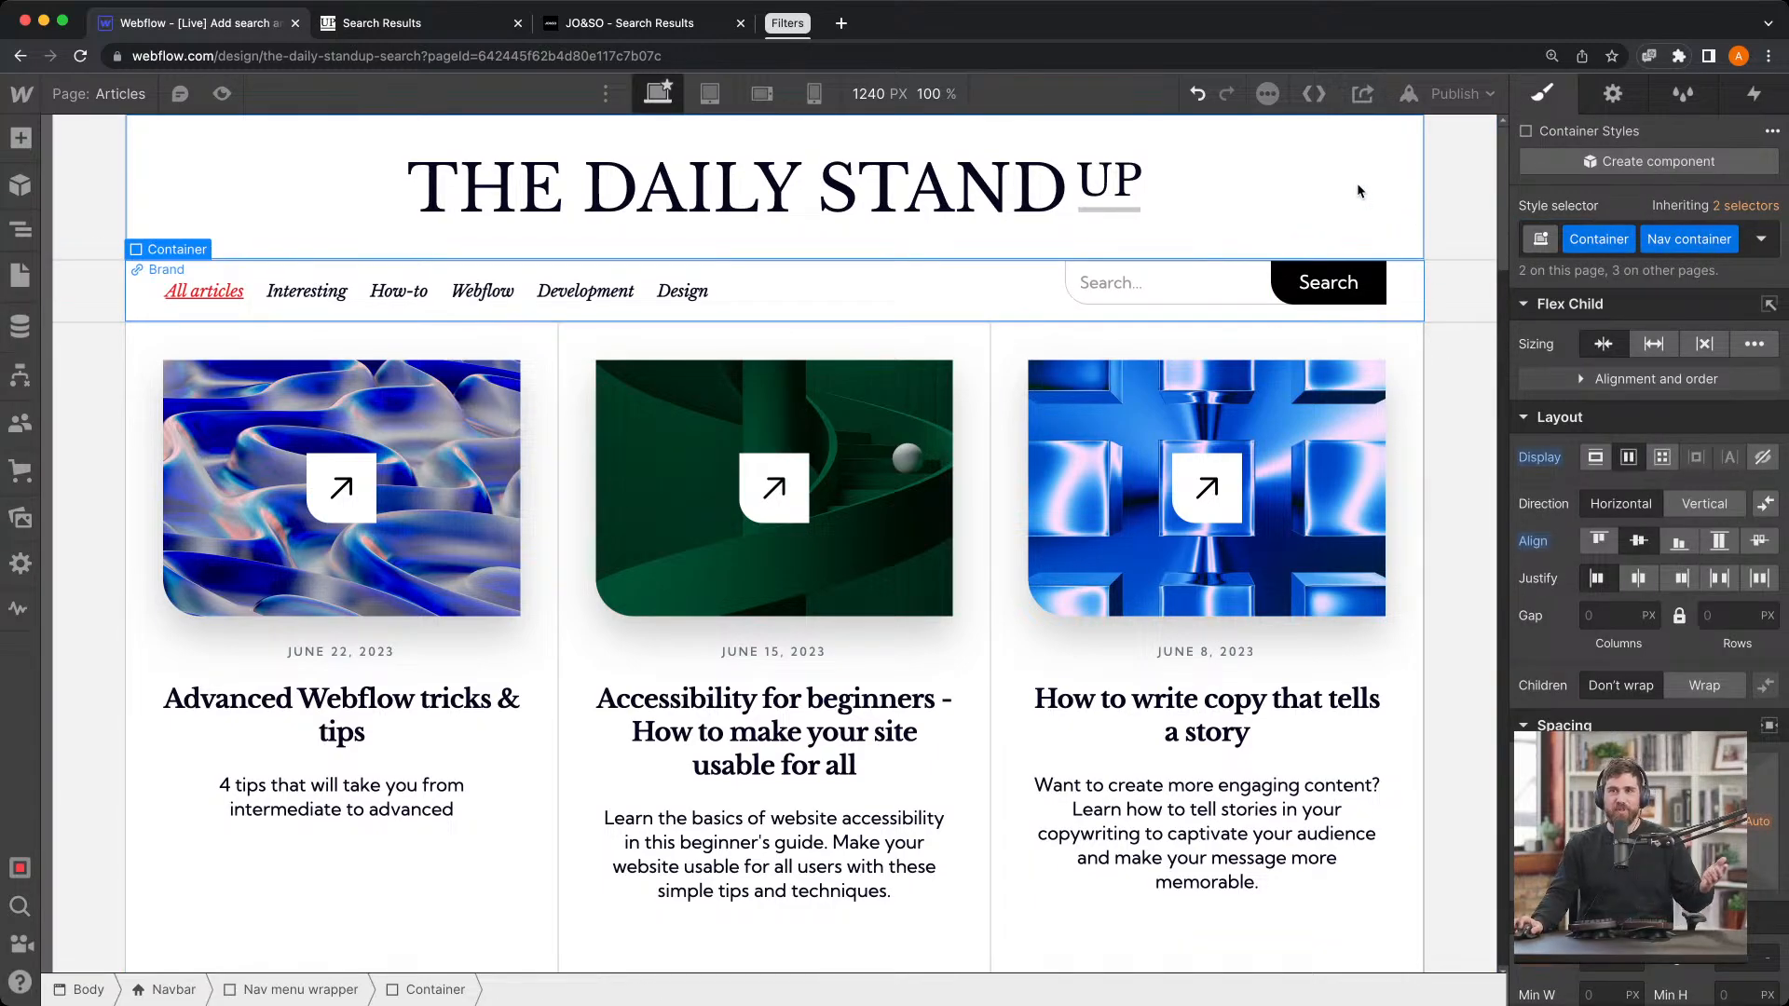
pyautogui.click(1247, 317)
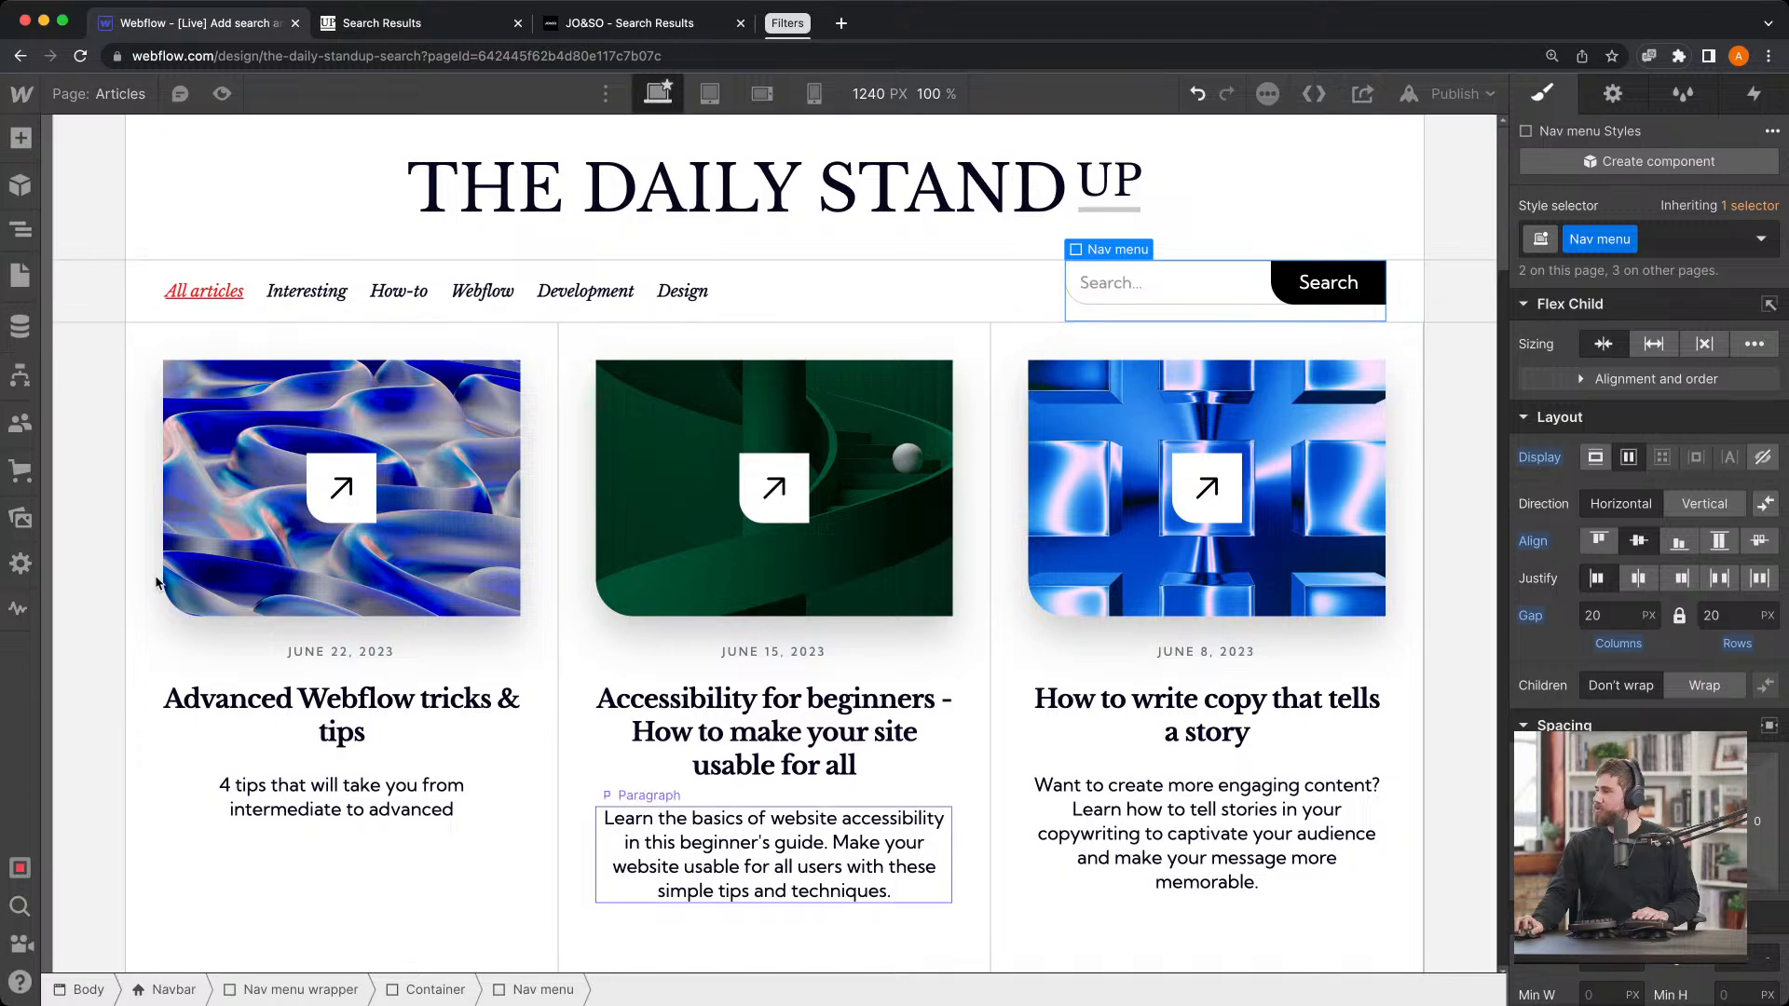
pyautogui.click(20, 230)
pyautogui.click(251, 379)
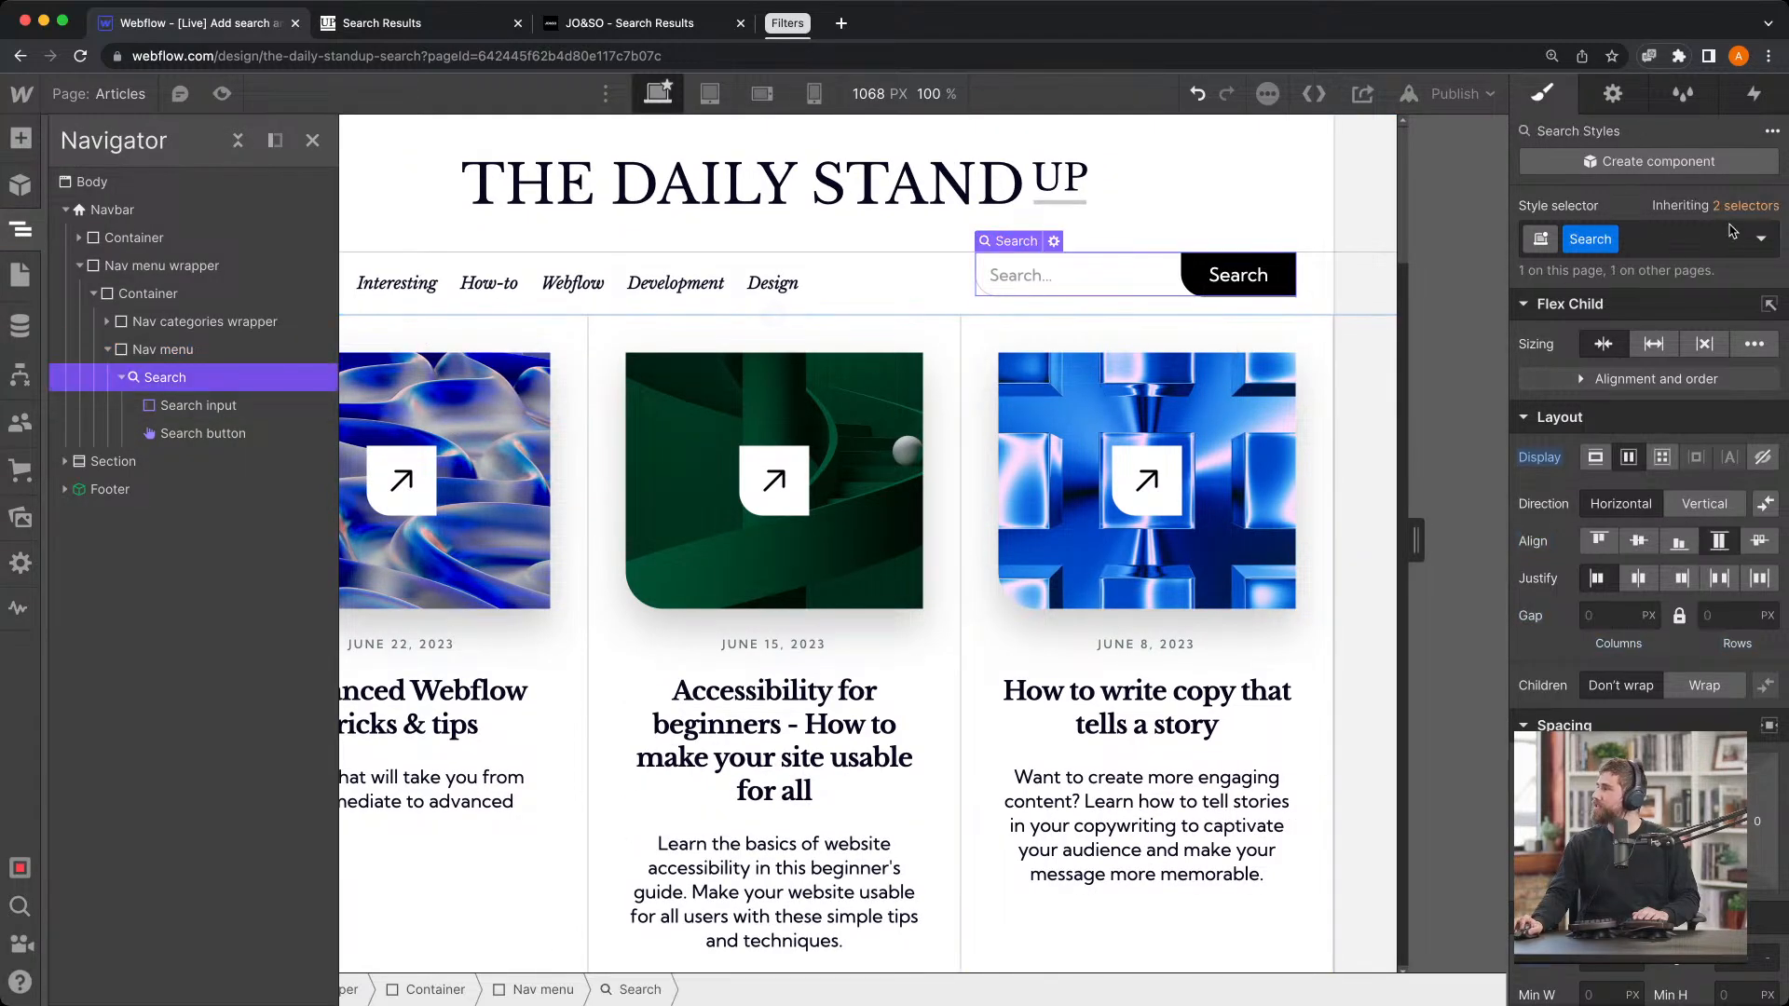
pyautogui.moveTo(1649, 765); pyautogui.dragTo(1649, 750)
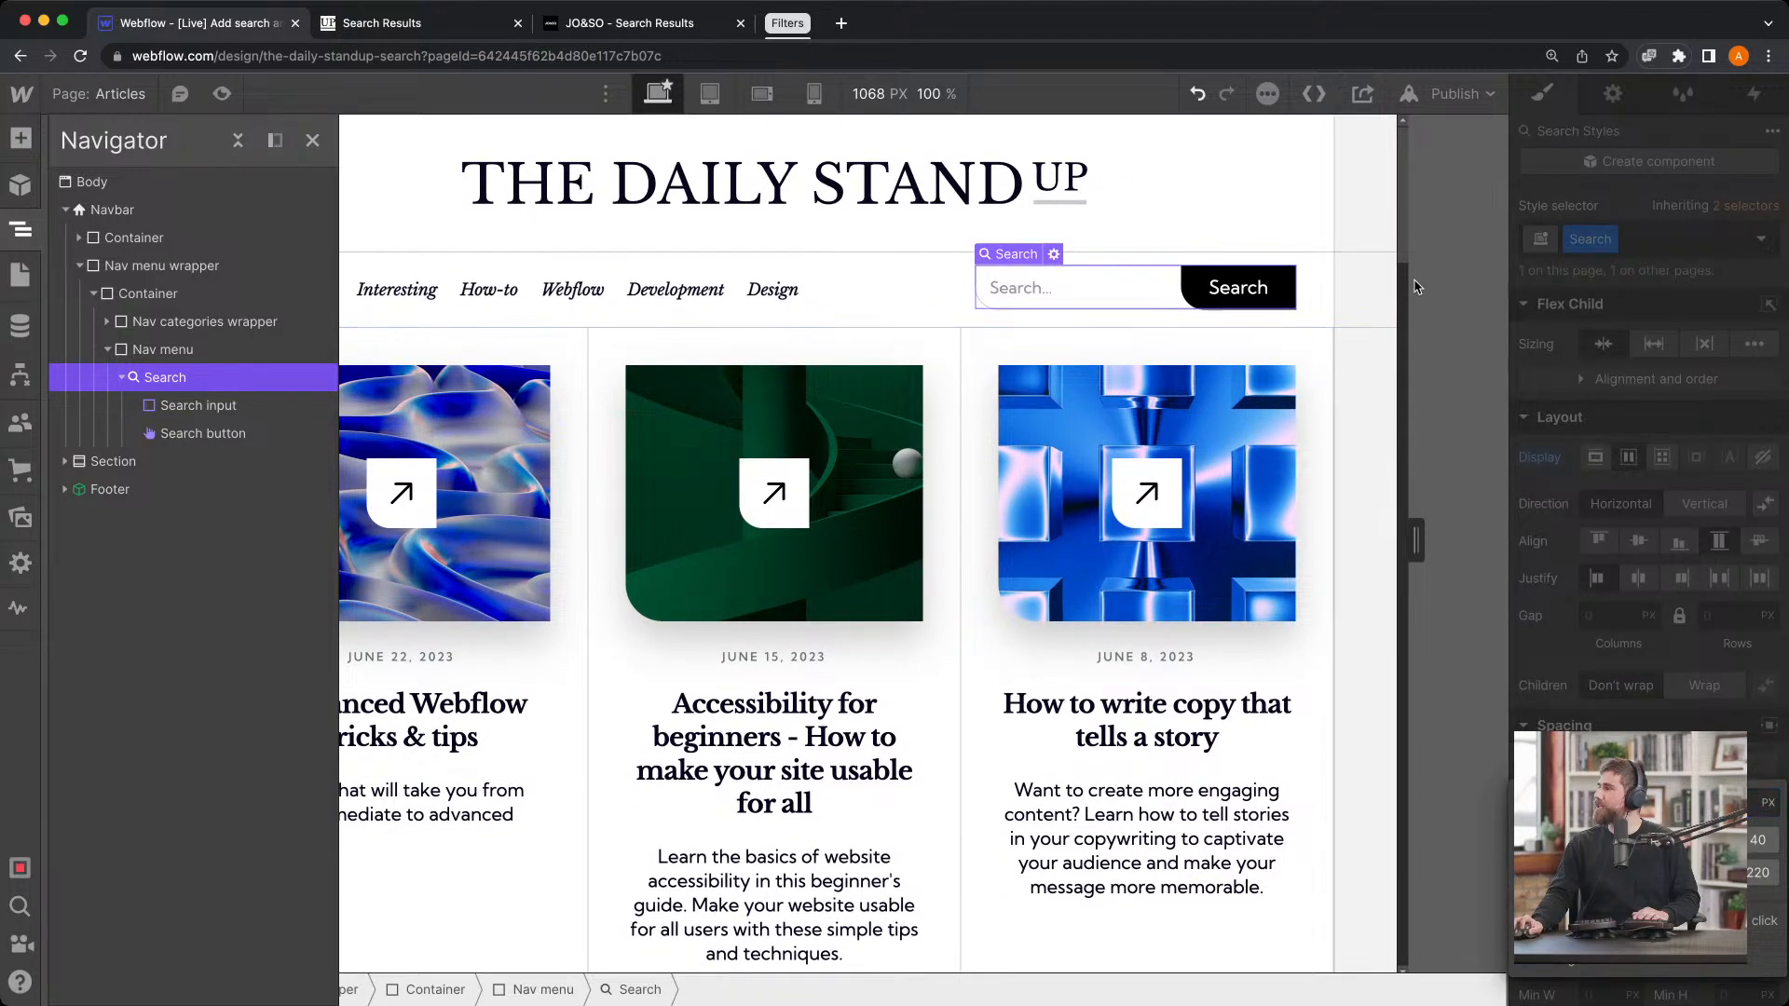
pyautogui.click(805, 288)
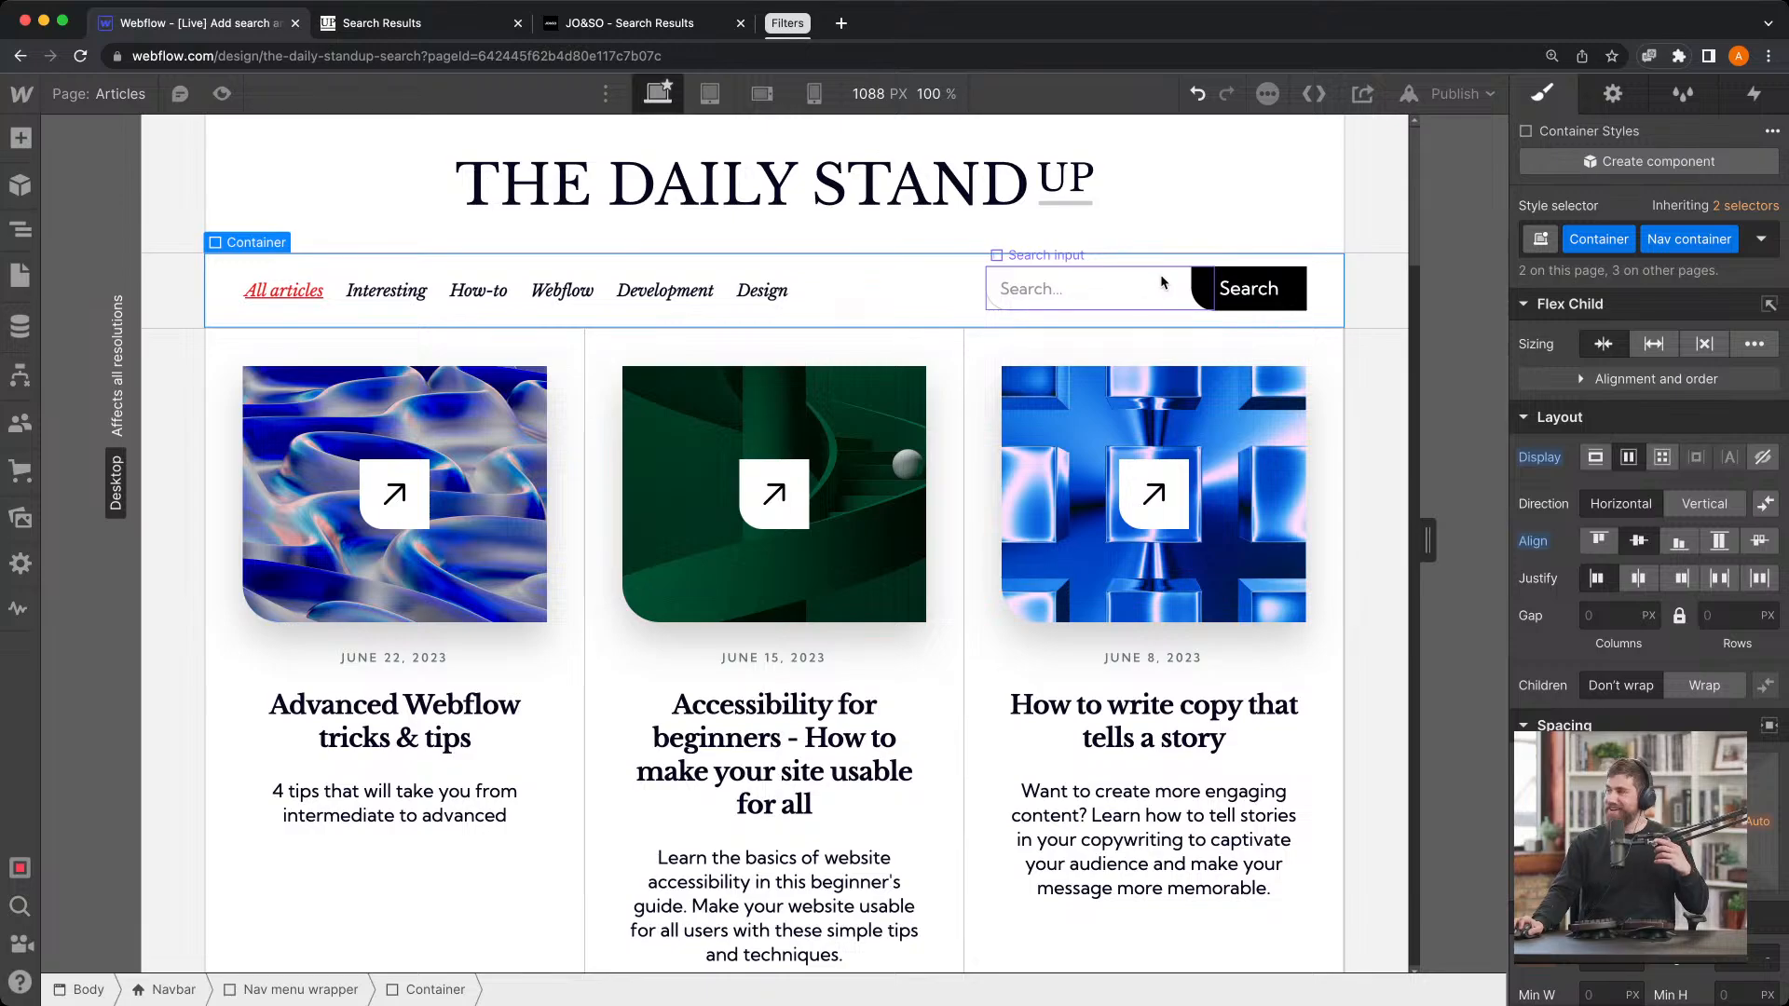
pyautogui.click(1326, 330)
pyautogui.click(1324, 317)
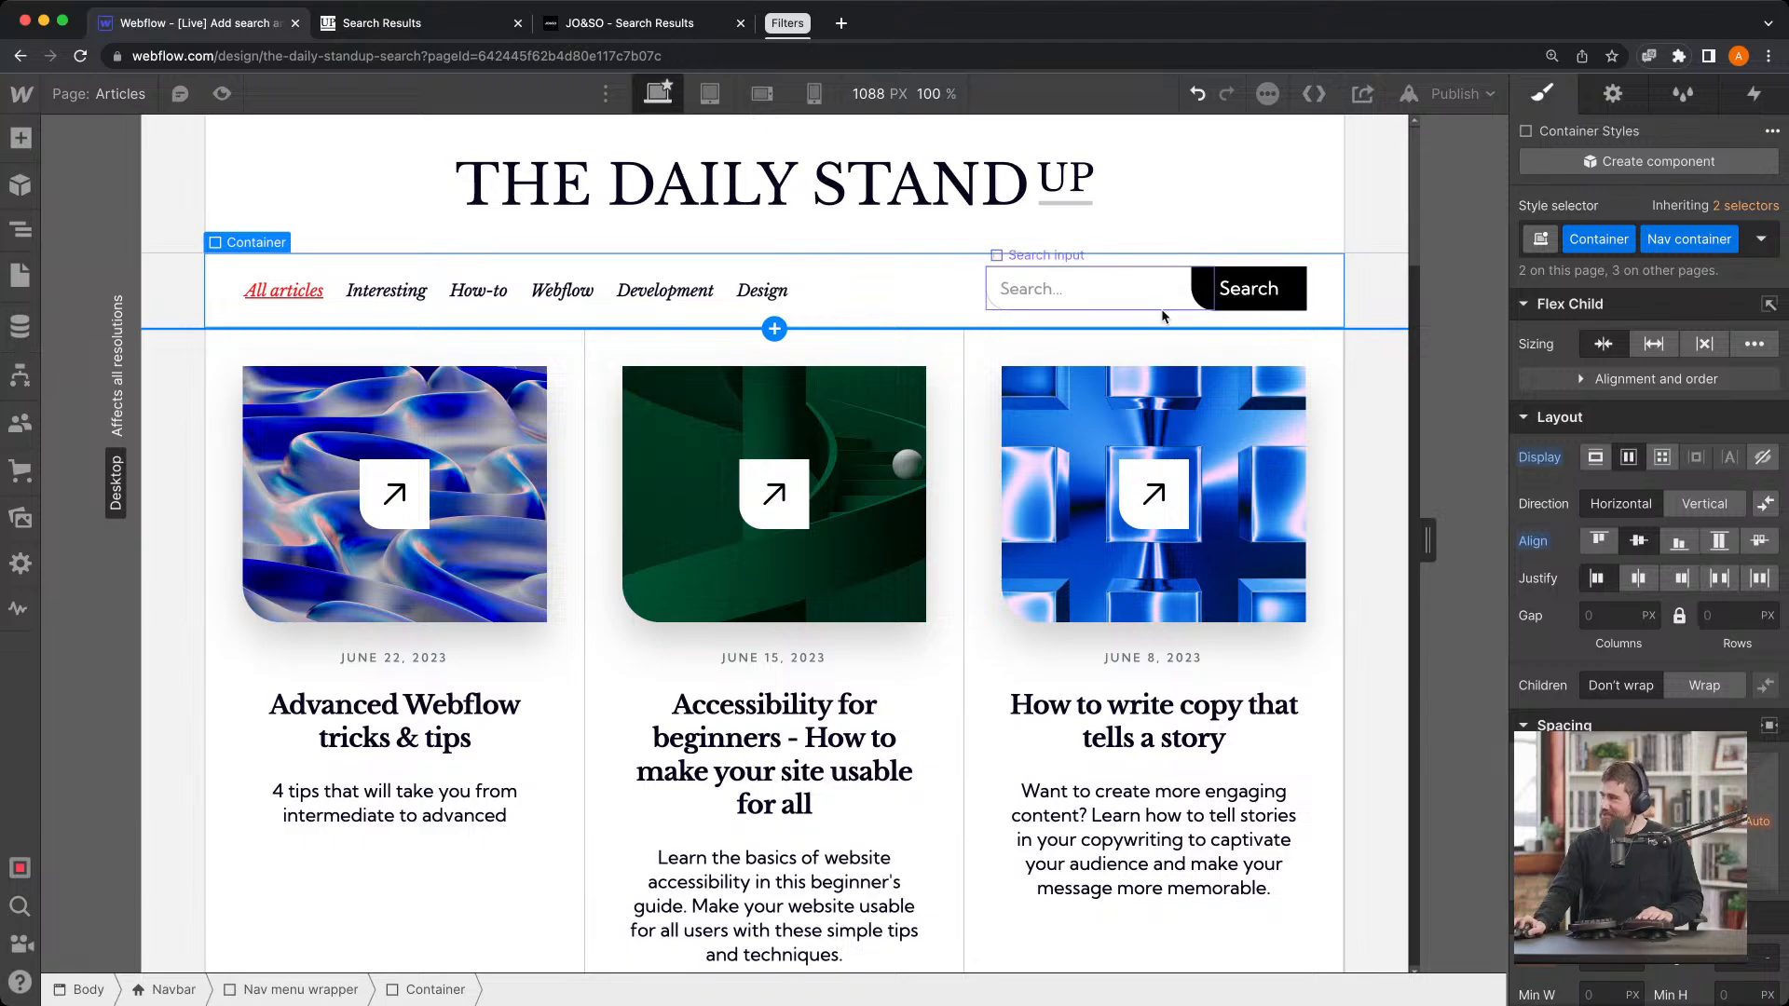
# Open the Search Results page and place the Header with Navbar component above its content
pyautogui.click(20, 275)
pyautogui.scroll(-3, 290, 639)
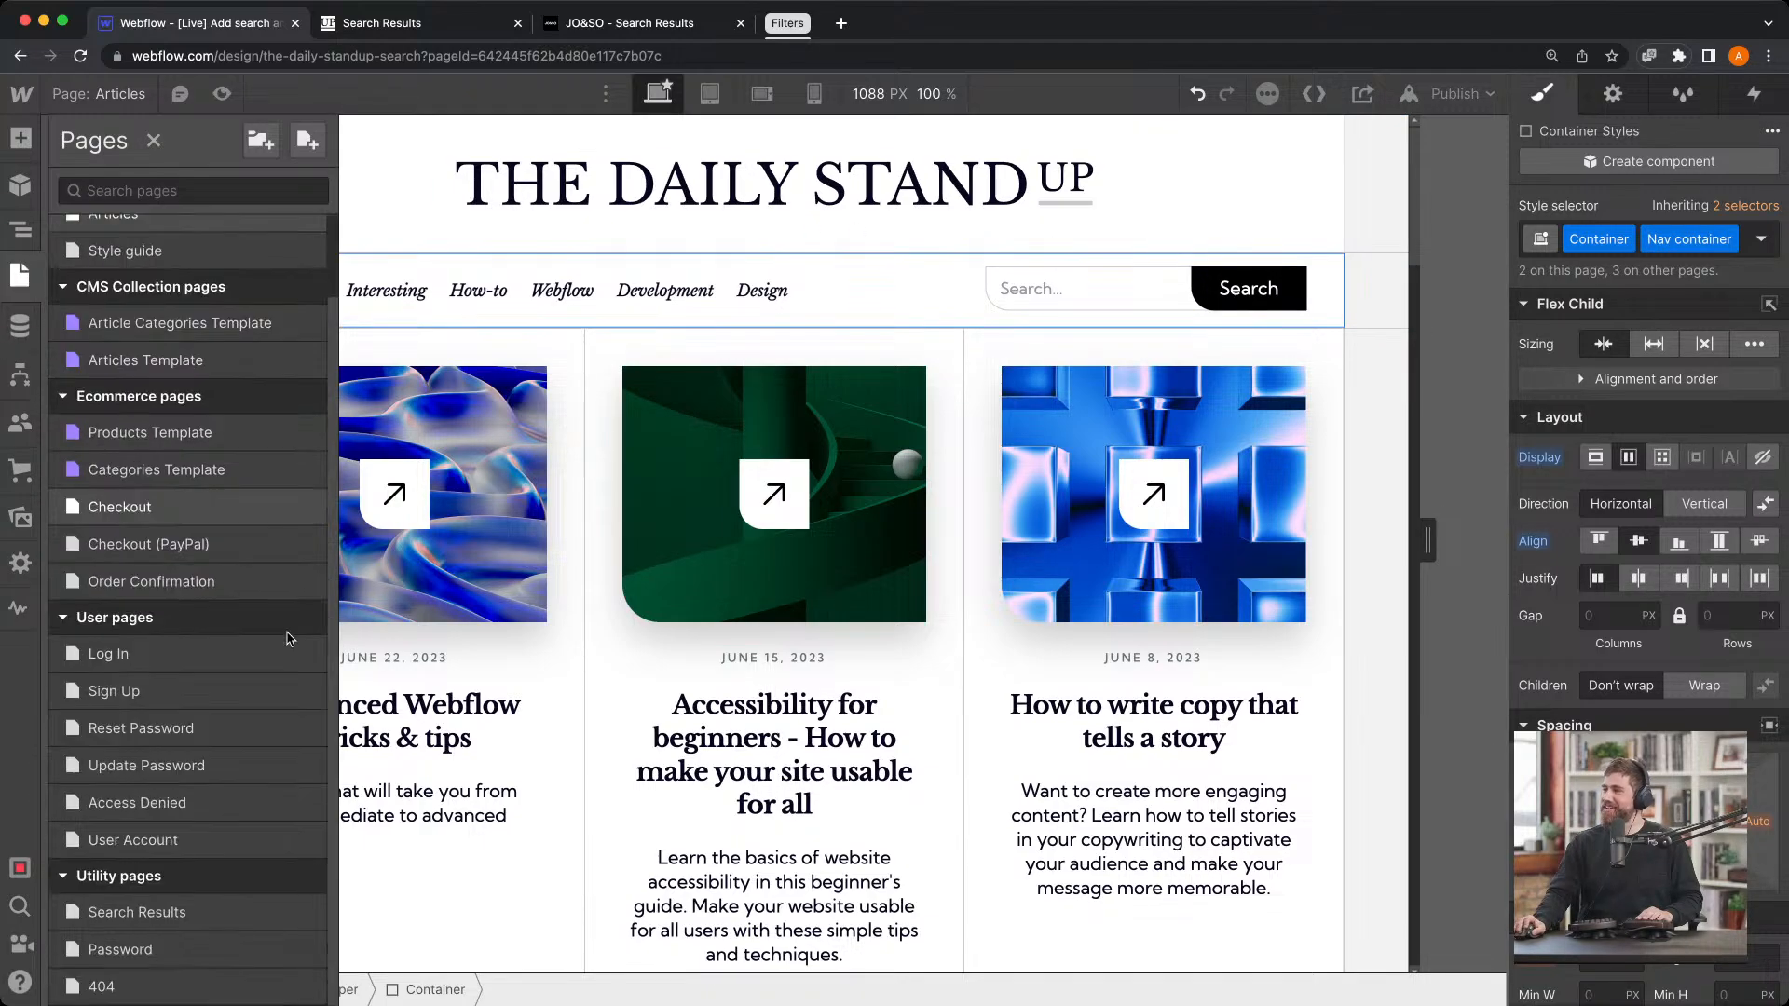
pyautogui.click(204, 914)
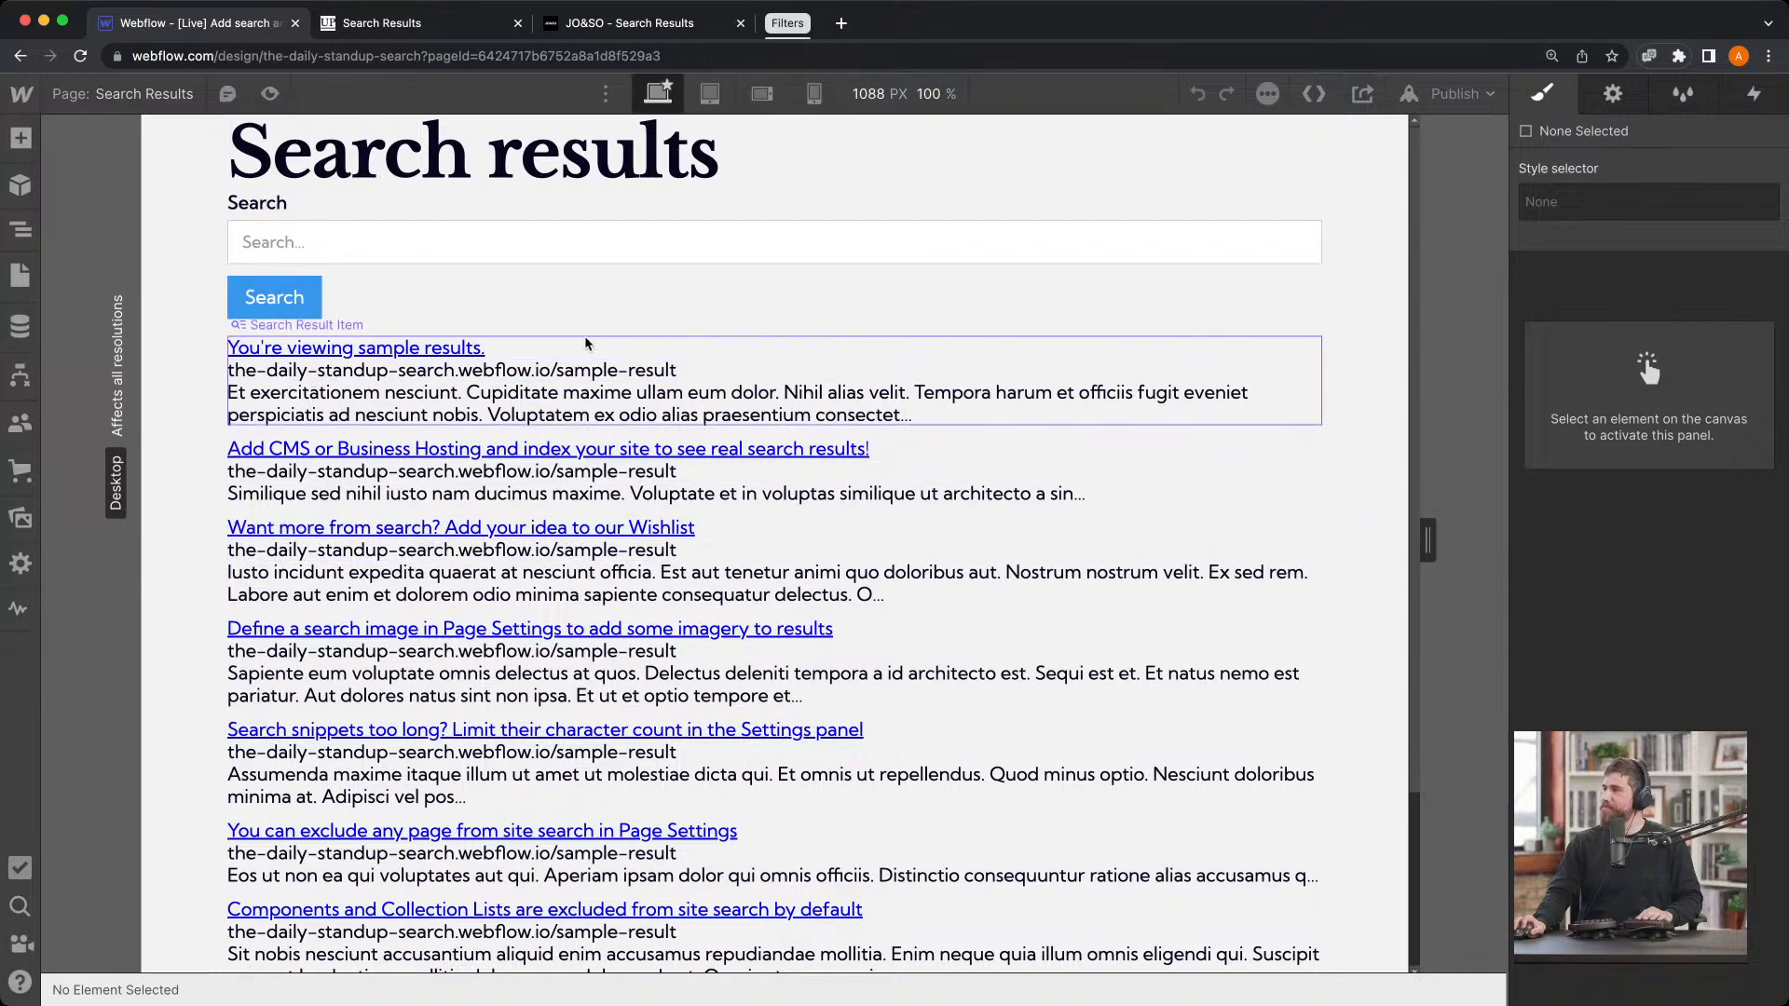
pyautogui.click(20, 188)
pyautogui.moveTo(311, 419); pyautogui.dragTo(212, 112)
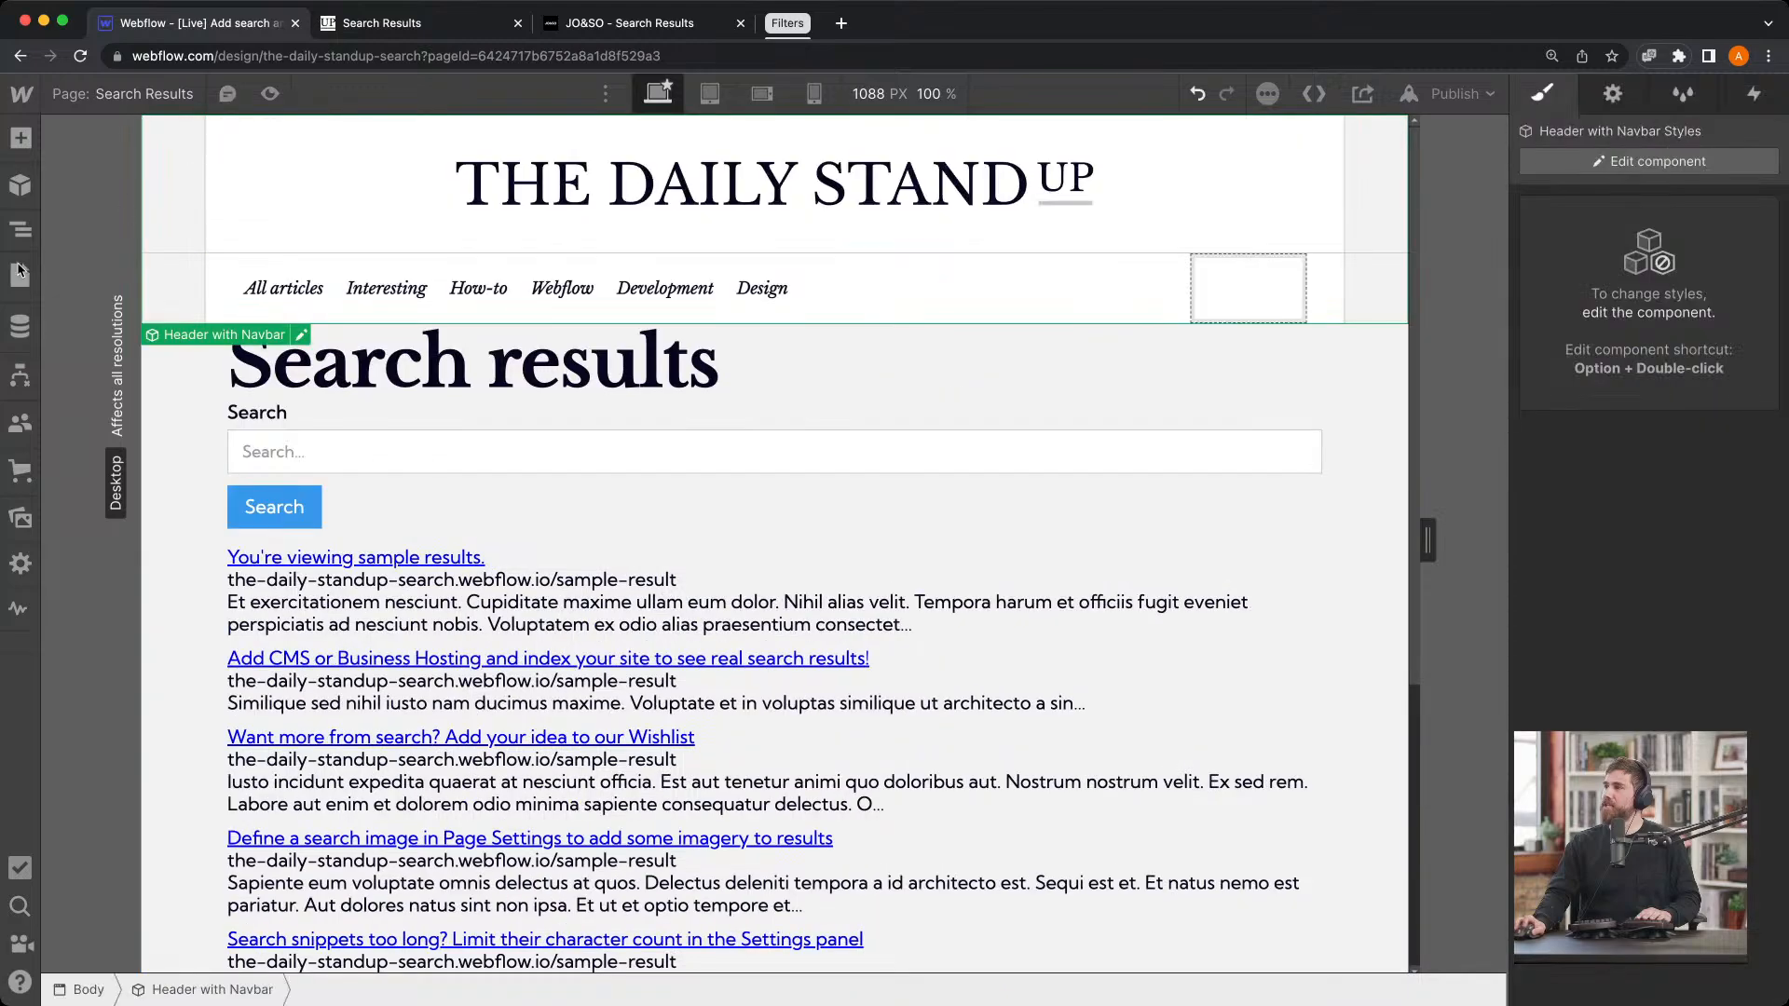
# Place the Footer component at the bottom of the Search Results page
pyautogui.click(20, 188)
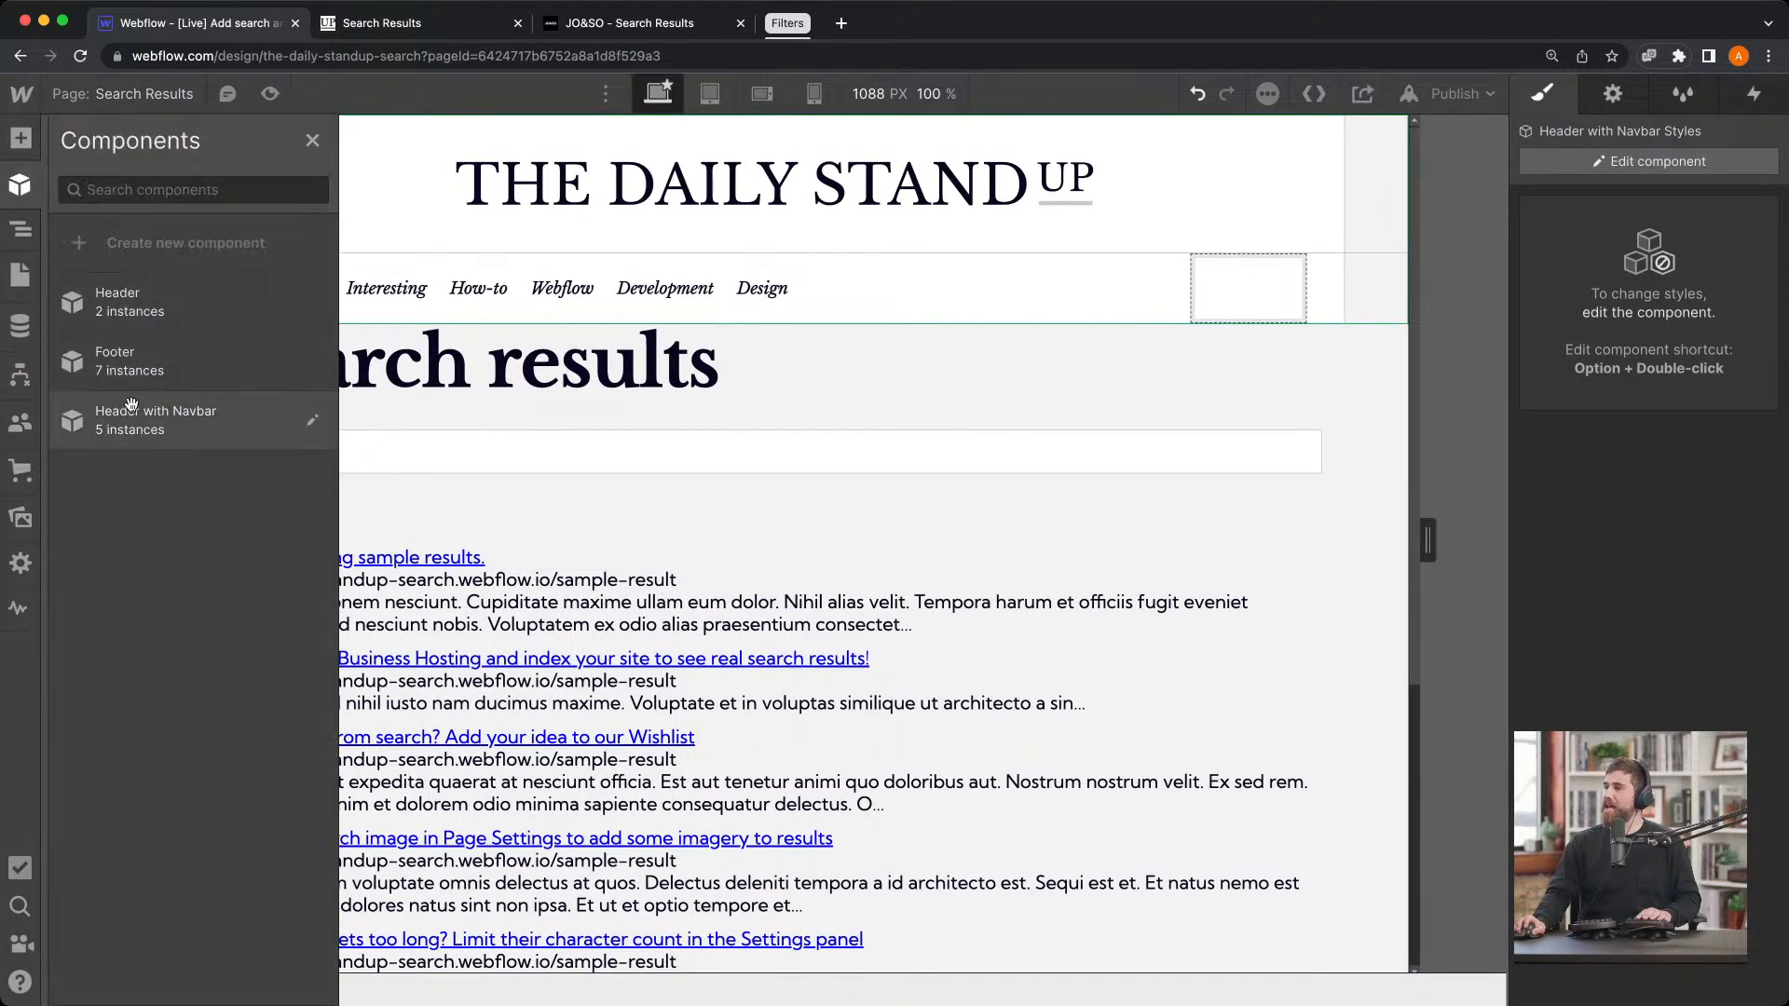
pyautogui.moveTo(102, 364); pyautogui.dragTo(932, 974)
pyautogui.scroll(10, 363, 650)
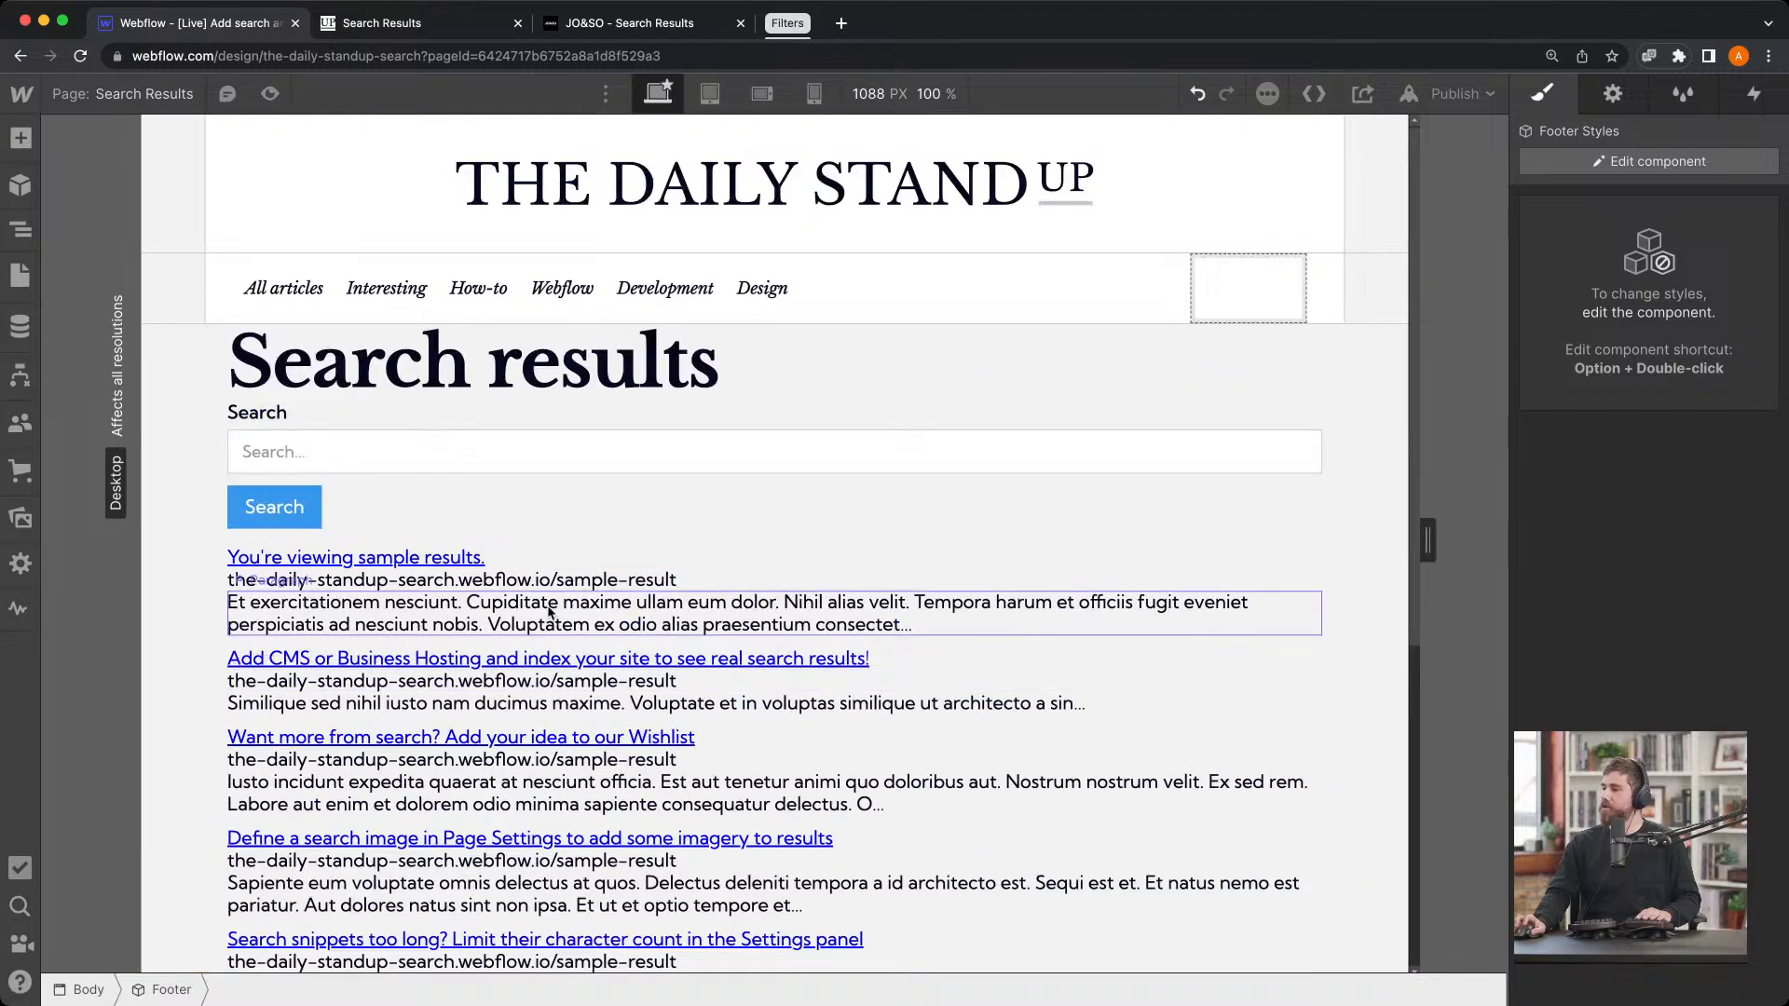
# Delete the search element beneath the heading on the Search Results page
pyautogui.click(21, 229)
pyautogui.click(127, 295)
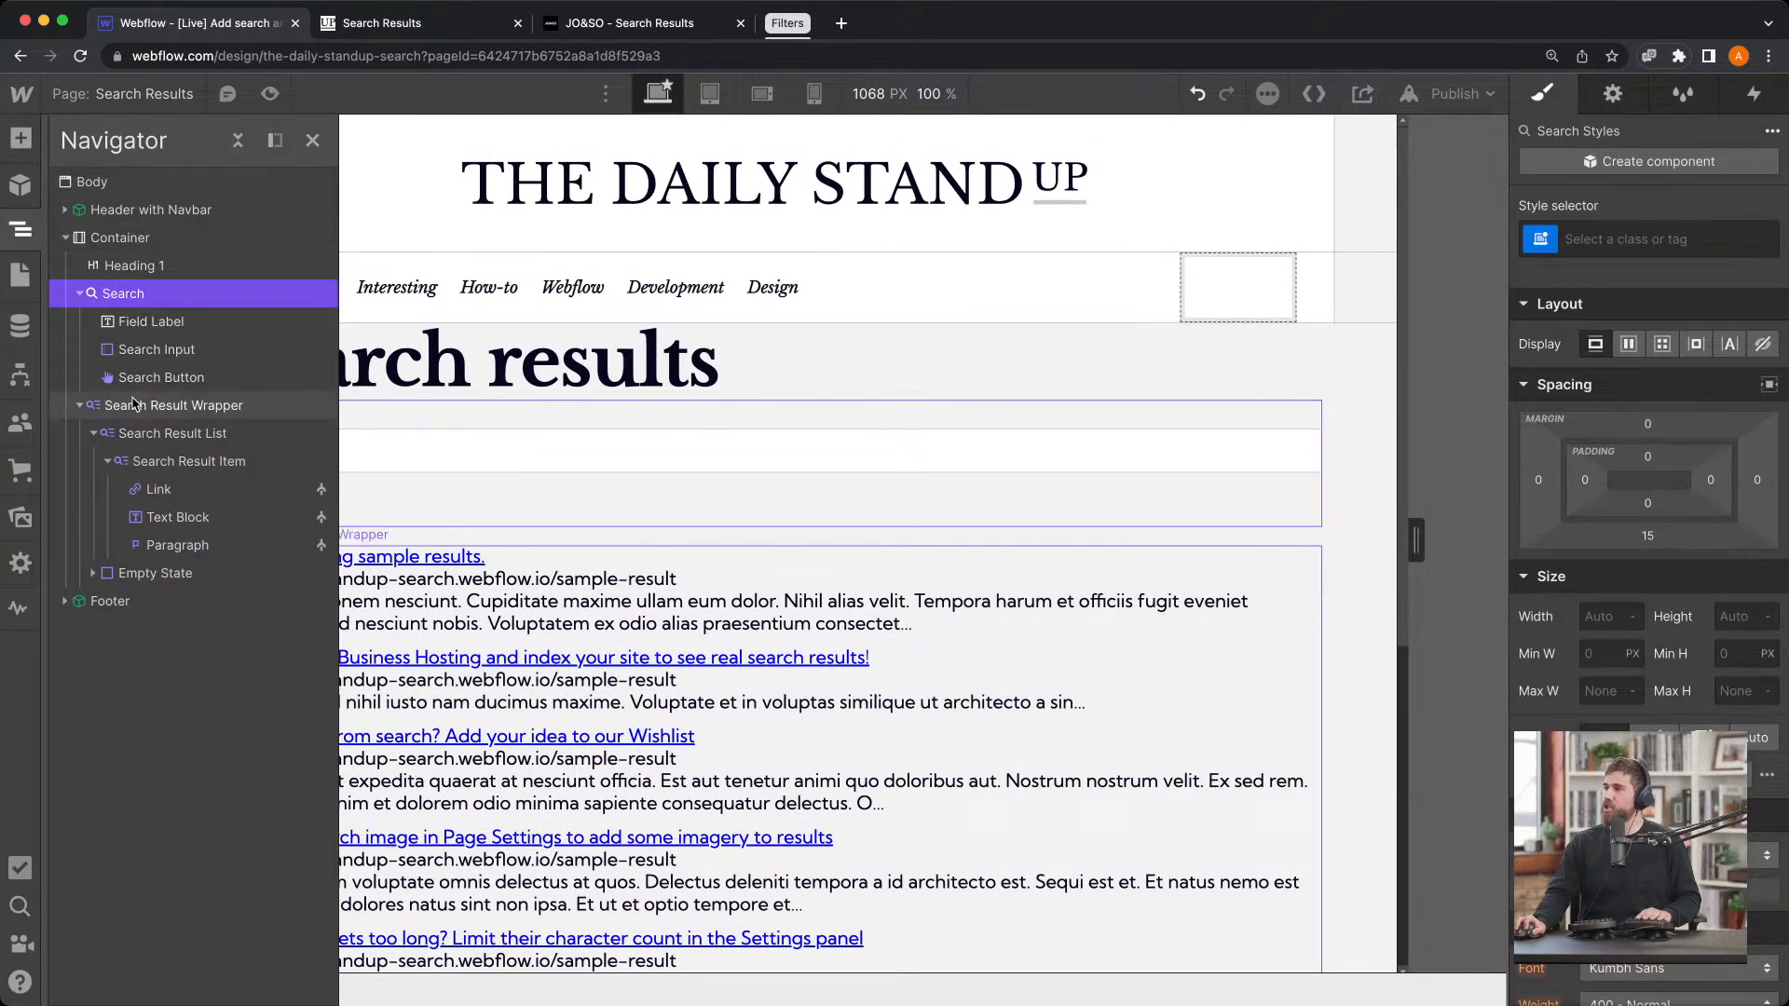
pyautogui.click(79, 294)
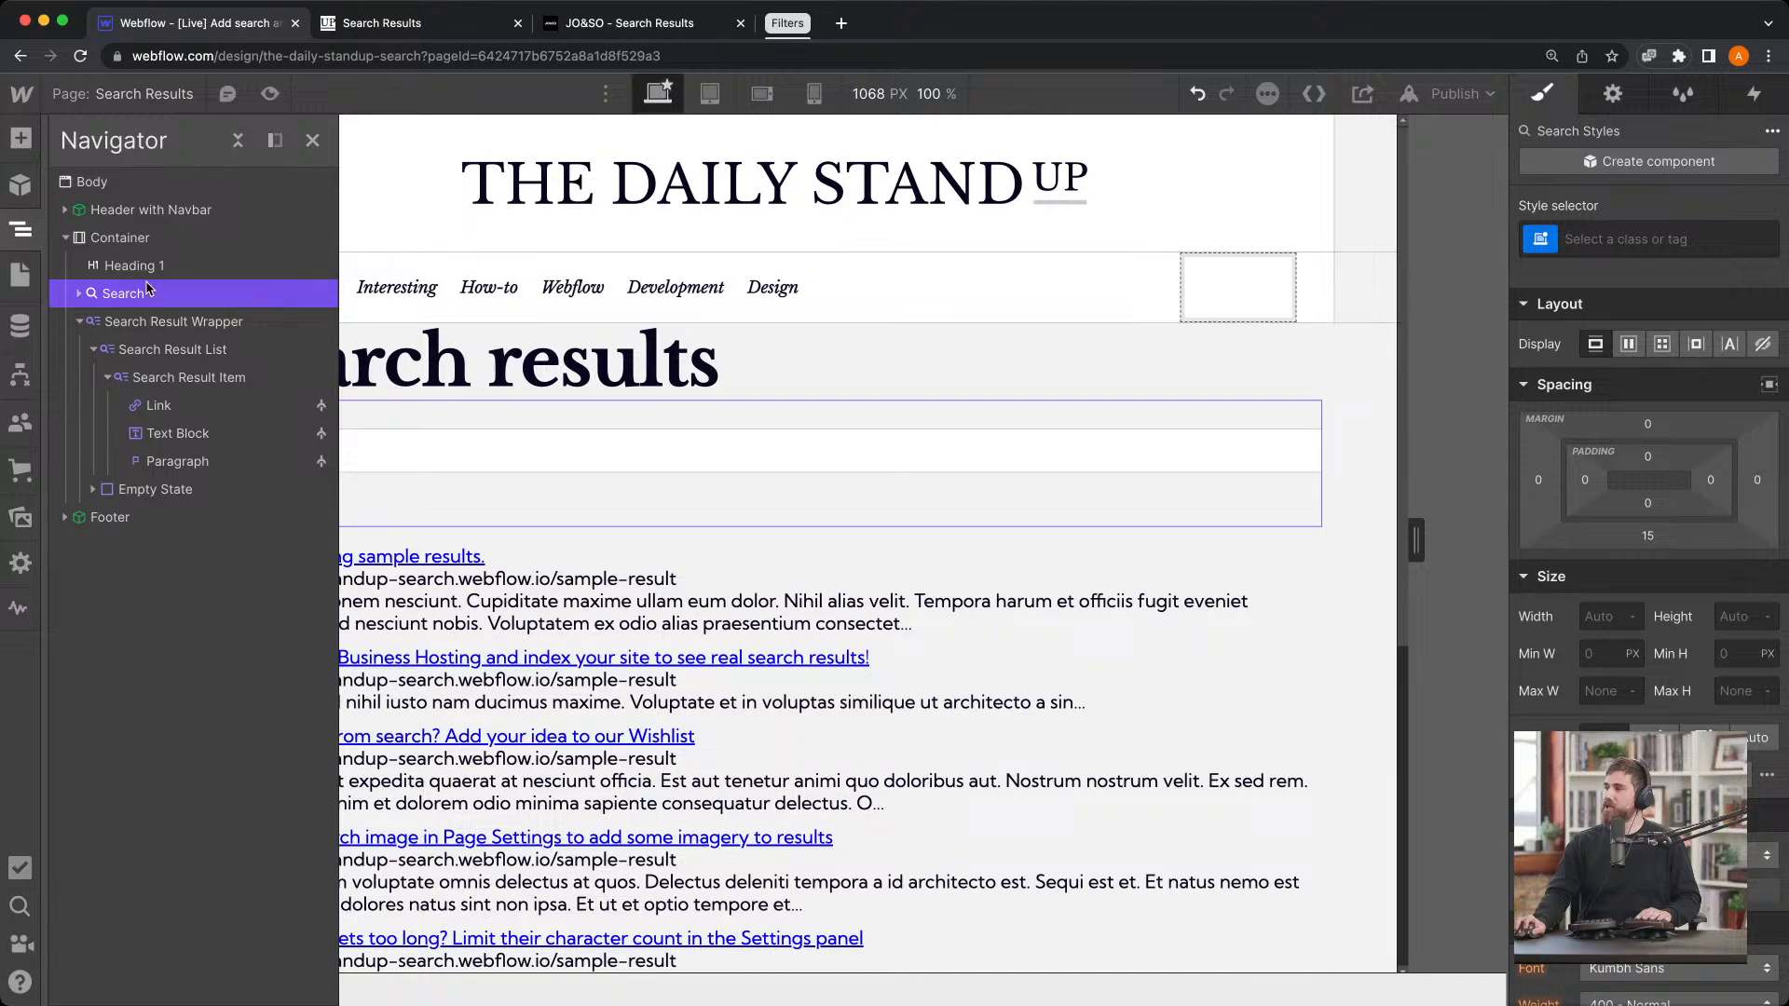
pyautogui.click(141, 237)
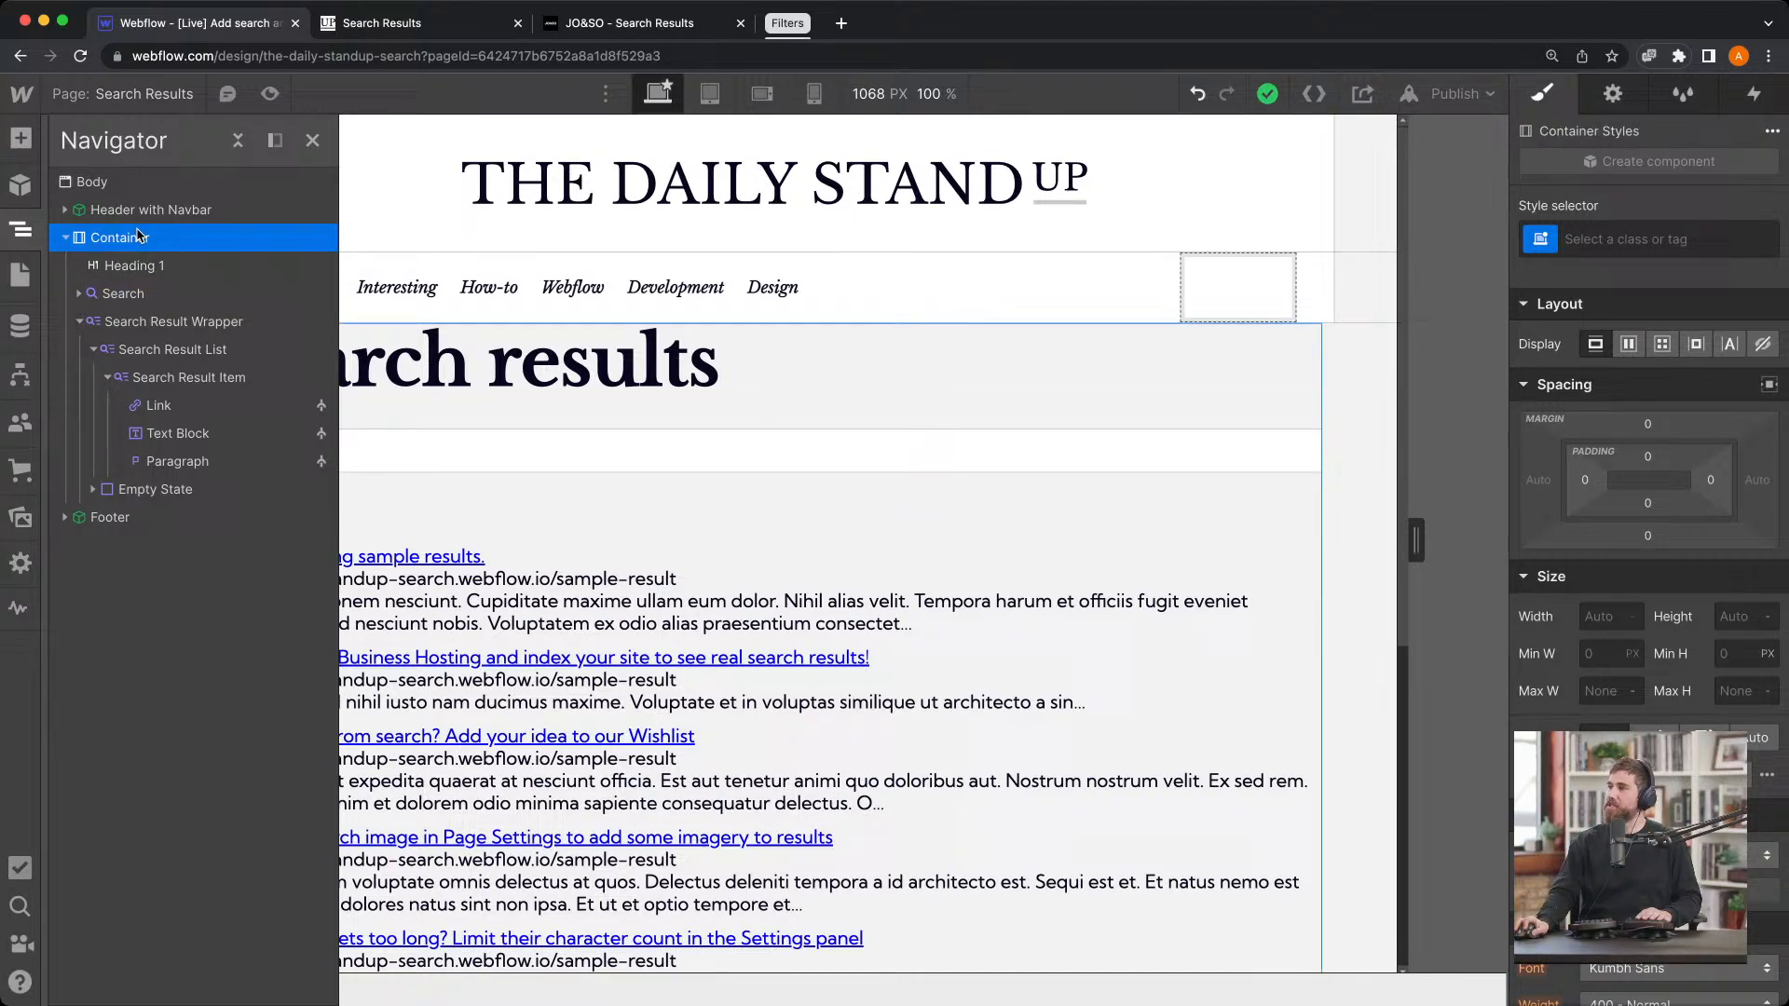
pyautogui.click(222, 272)
pyautogui.click(921, 495)
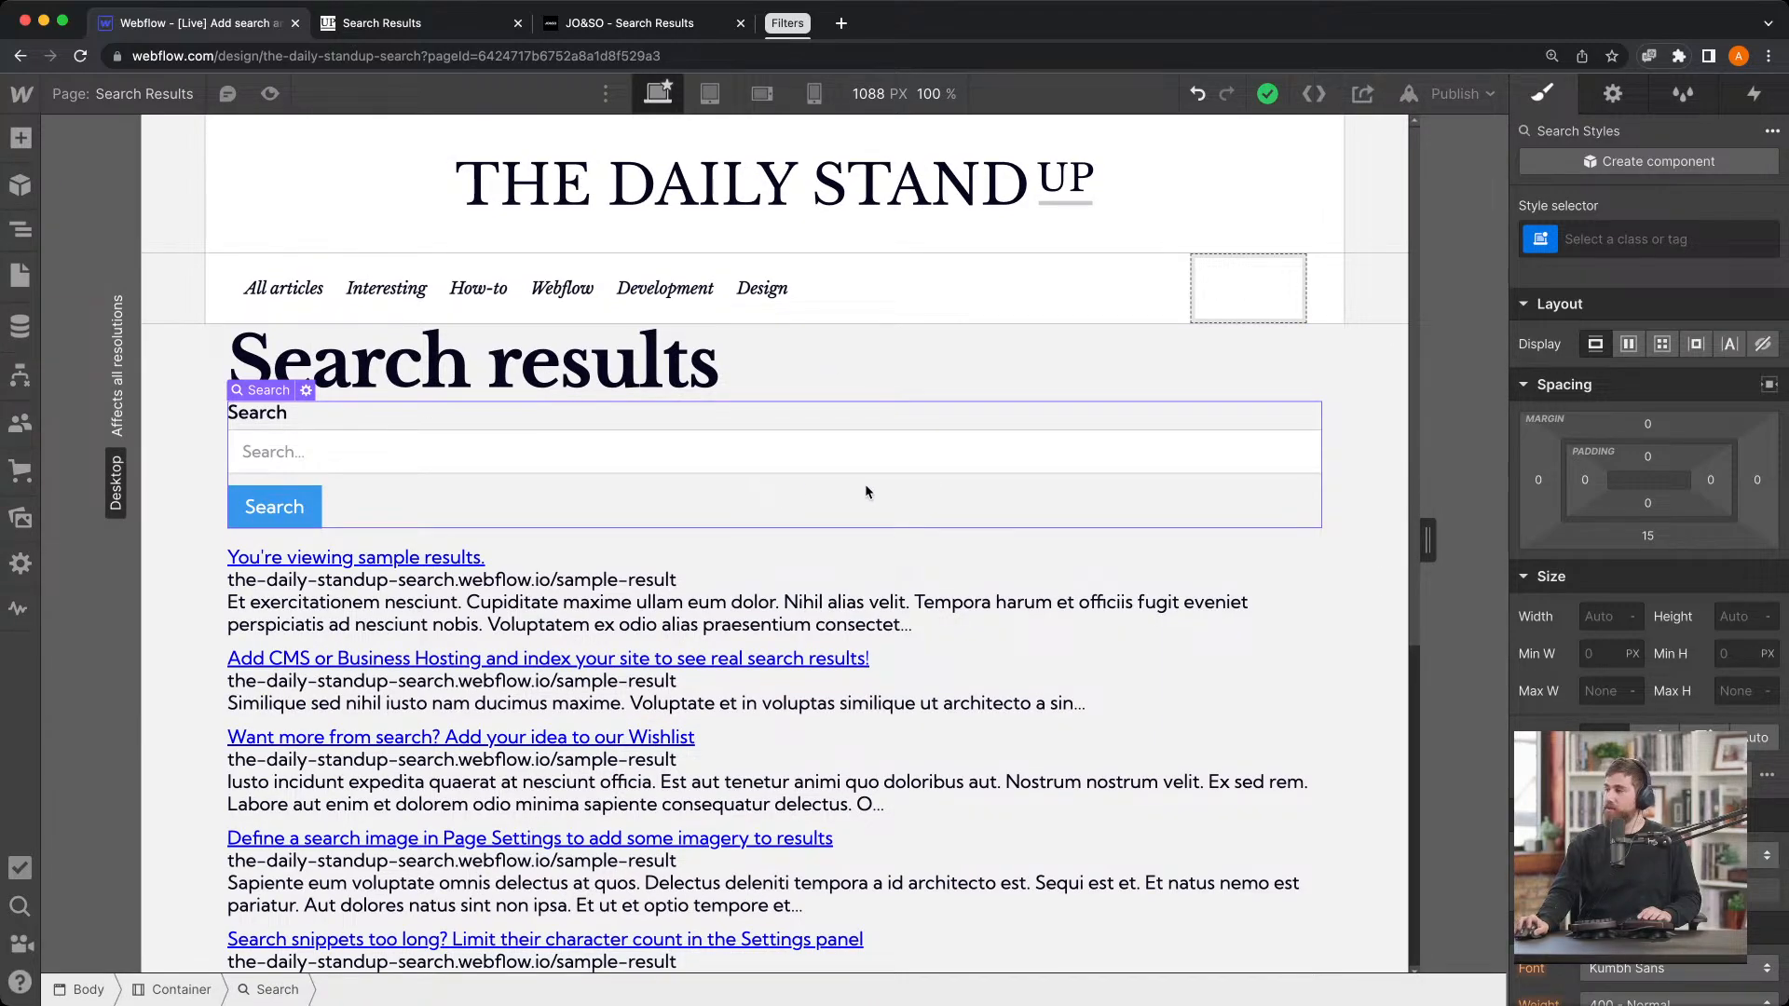
pyautogui.press('Delete')
# Delete the "Search results" heading from the page's container
pyautogui.click(508, 382)
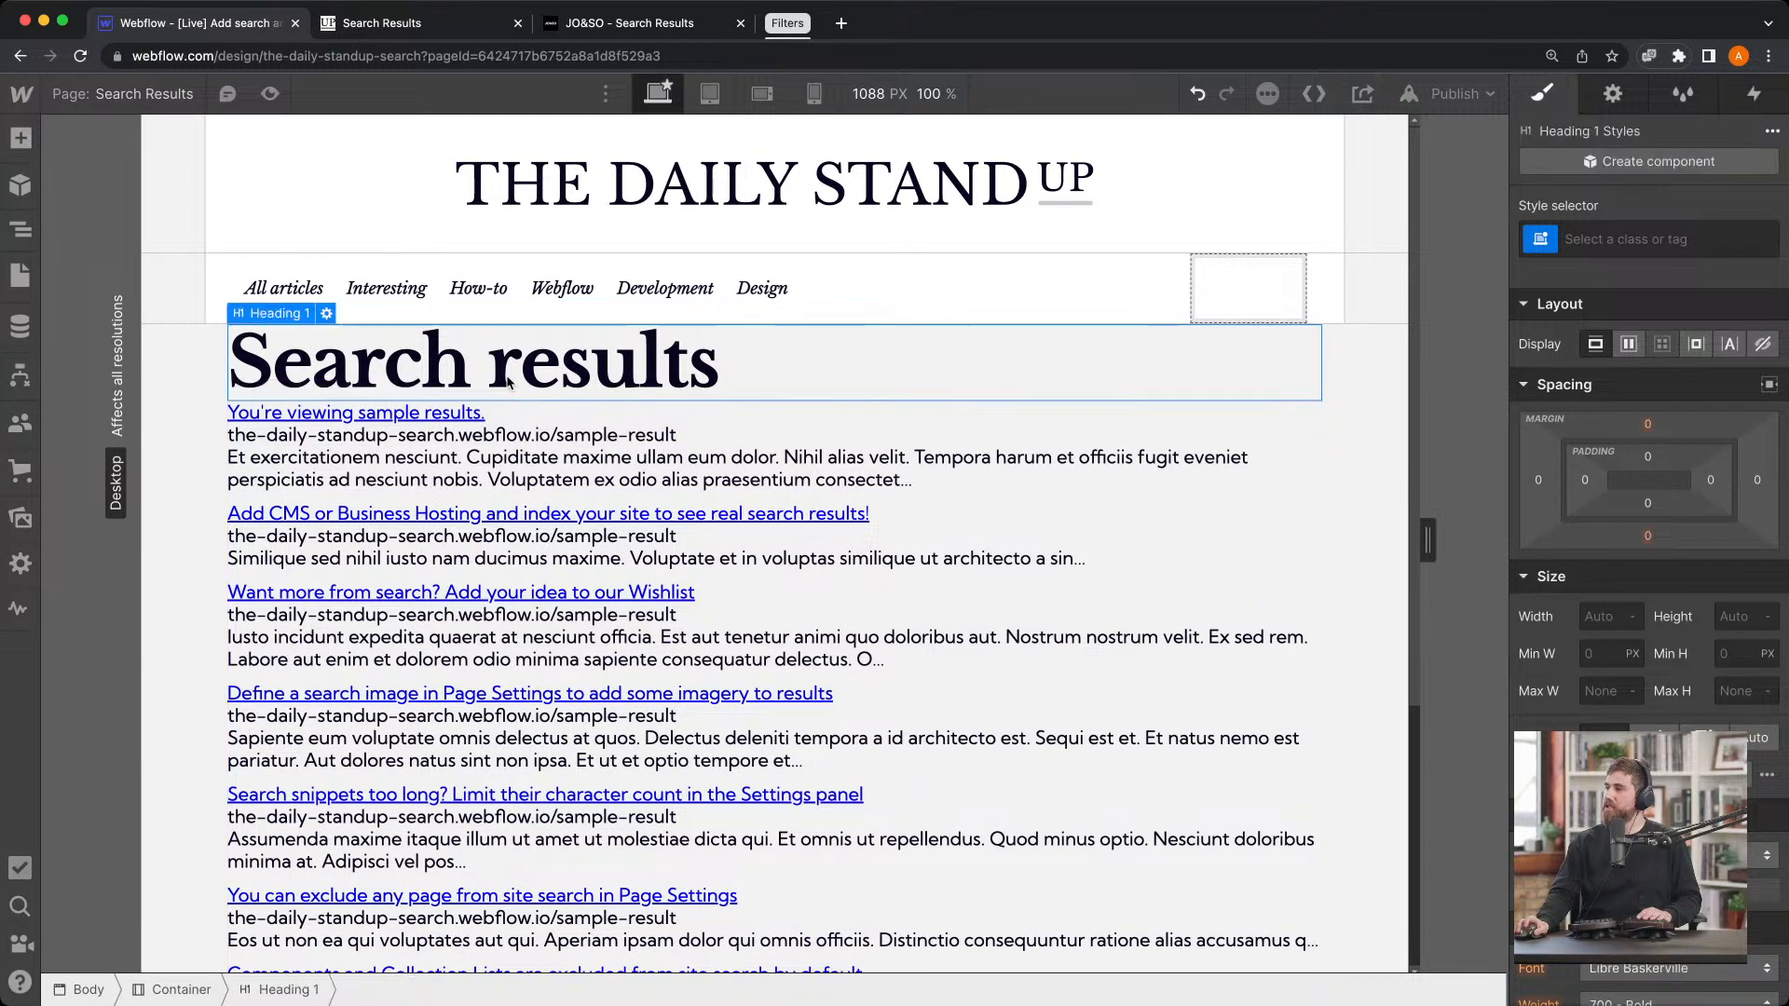
pyautogui.click(21, 229)
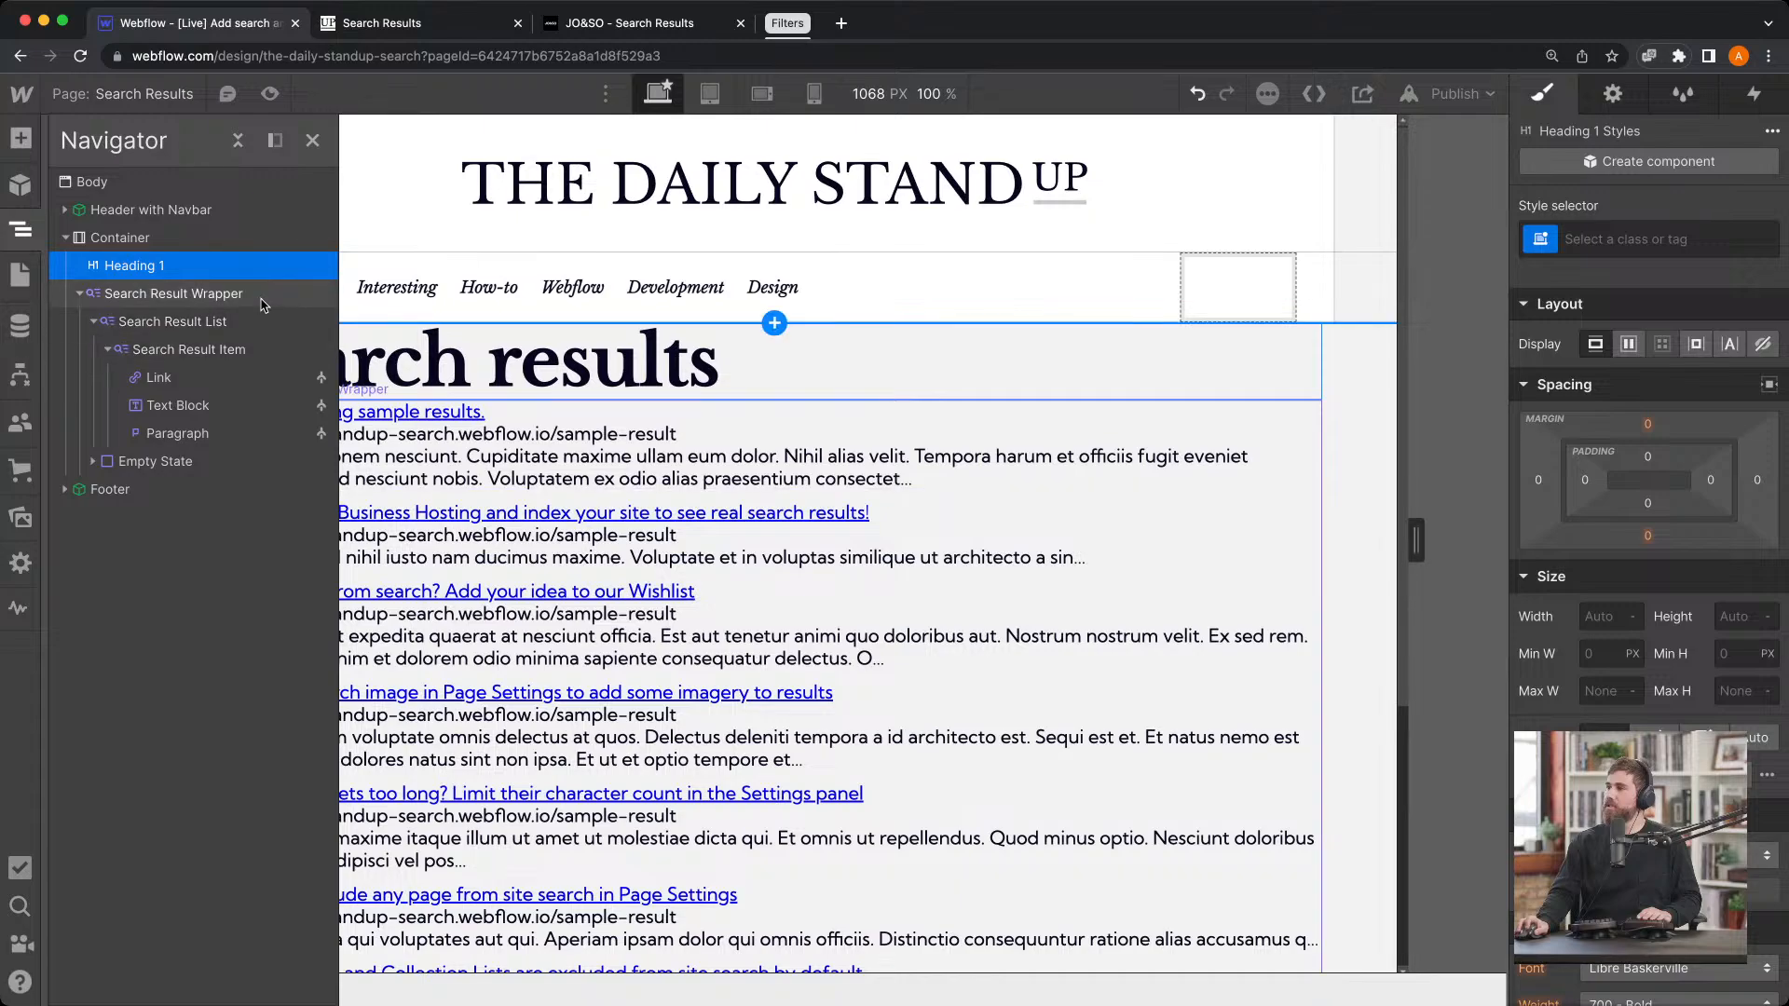
pyautogui.press('Delete')
# Apply the existing "Container" class to the container that holds the Search Result Wrapper
pyautogui.click(187, 237)
pyautogui.click(1722, 247)
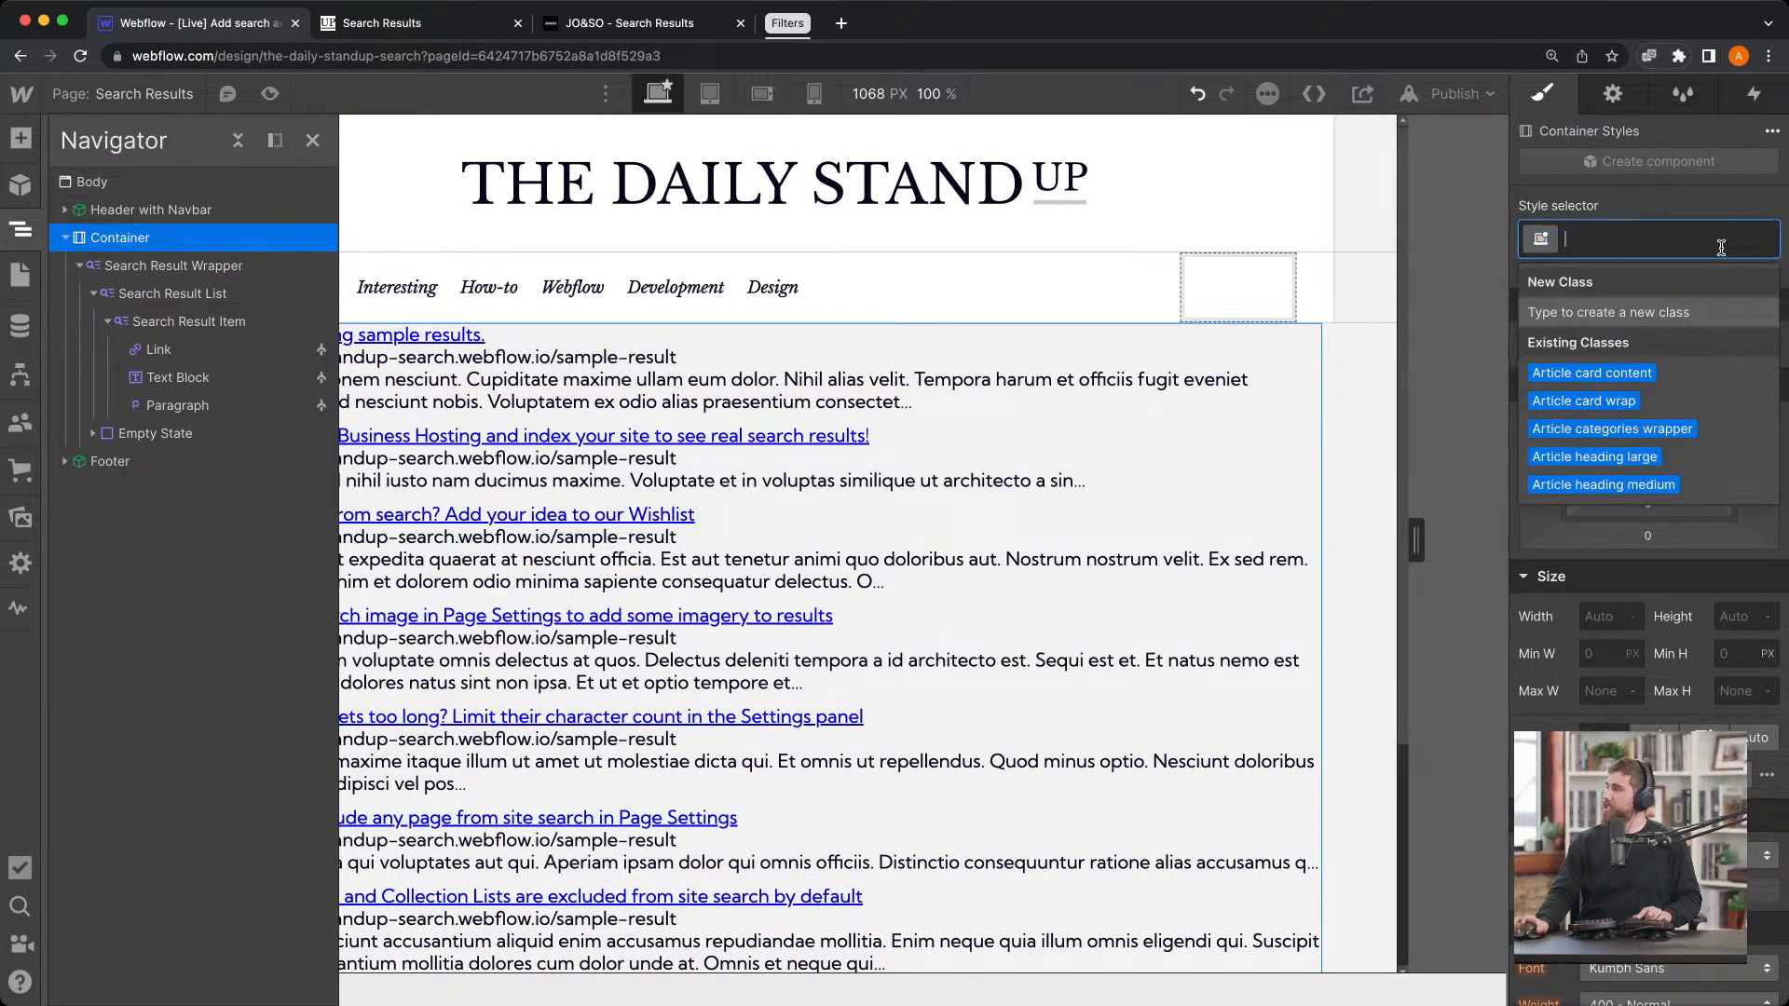
pyautogui.write('con')
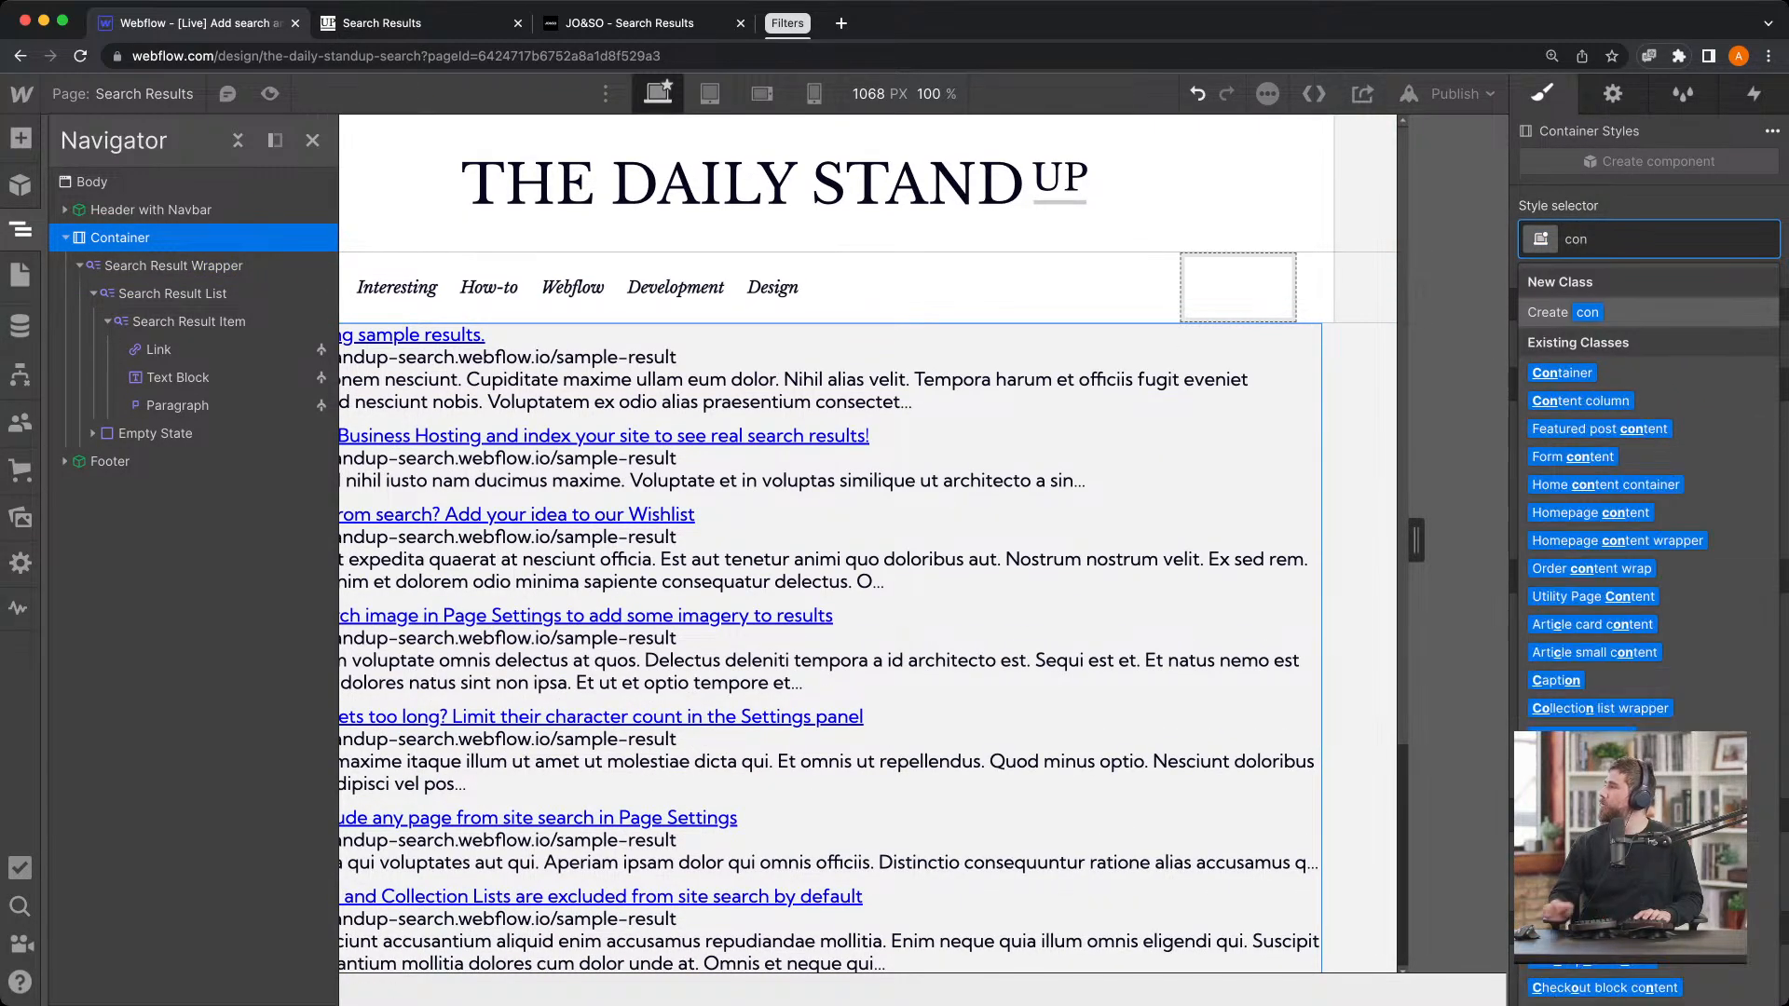
pyautogui.click(1646, 372)
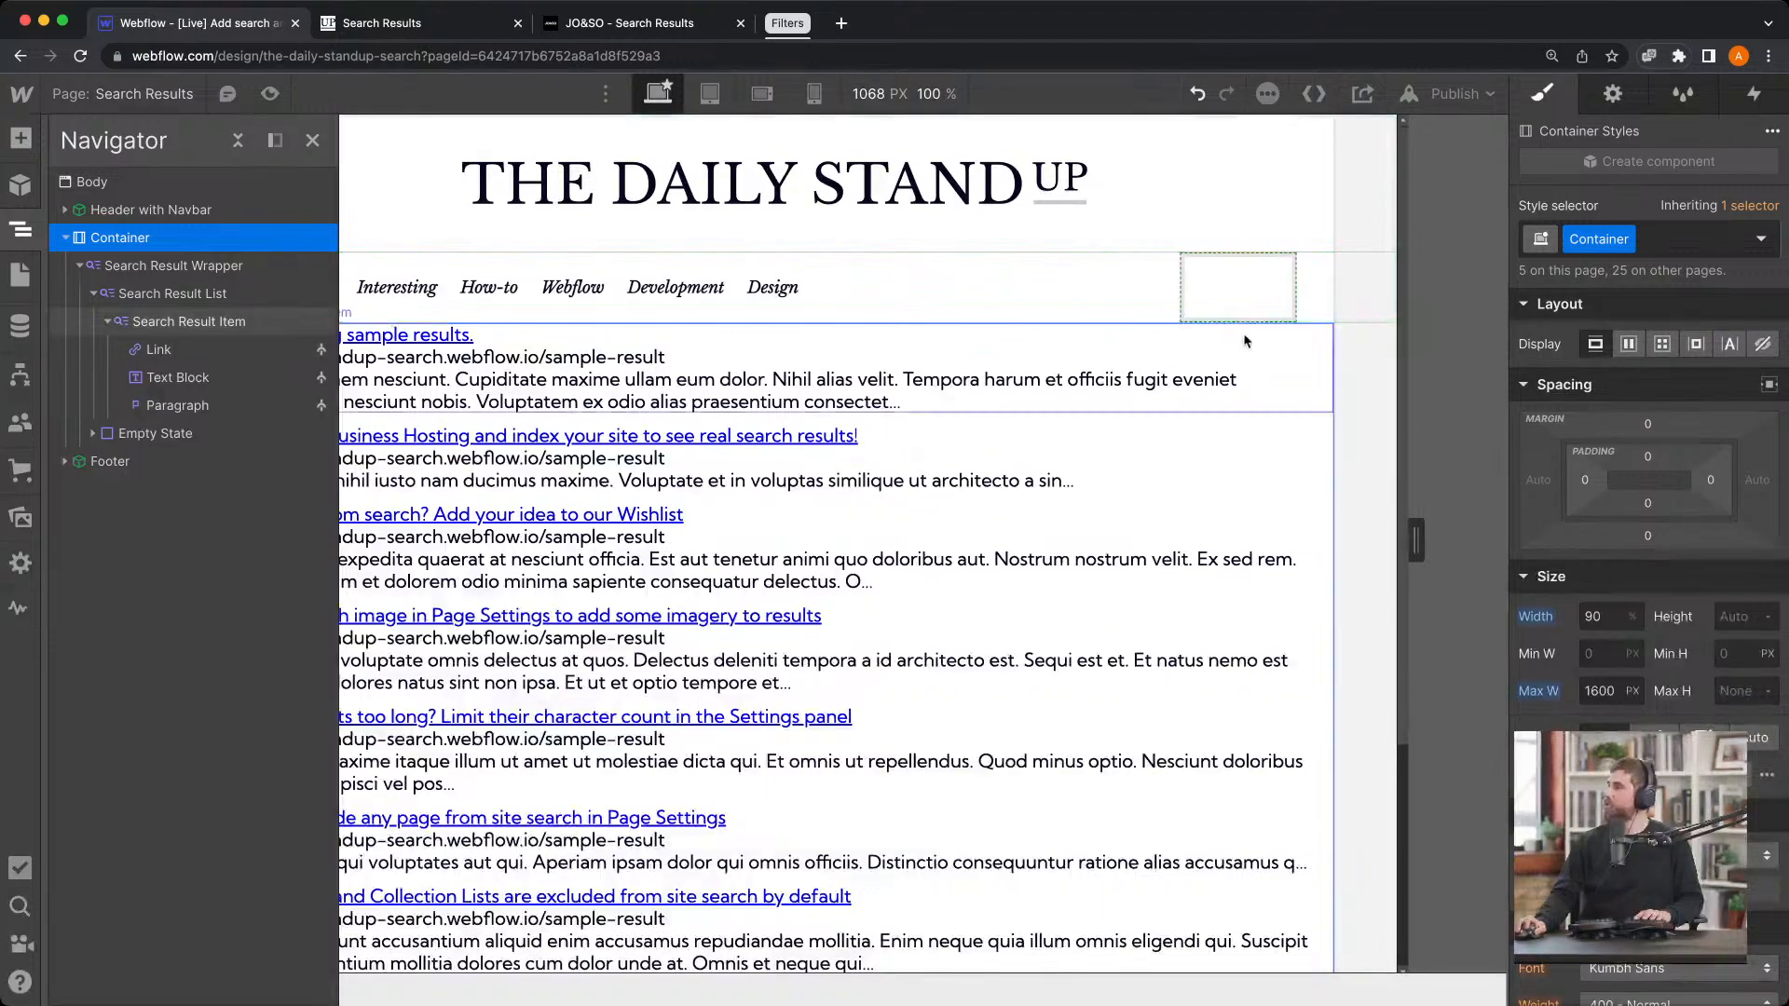
pyautogui.click(1364, 354)
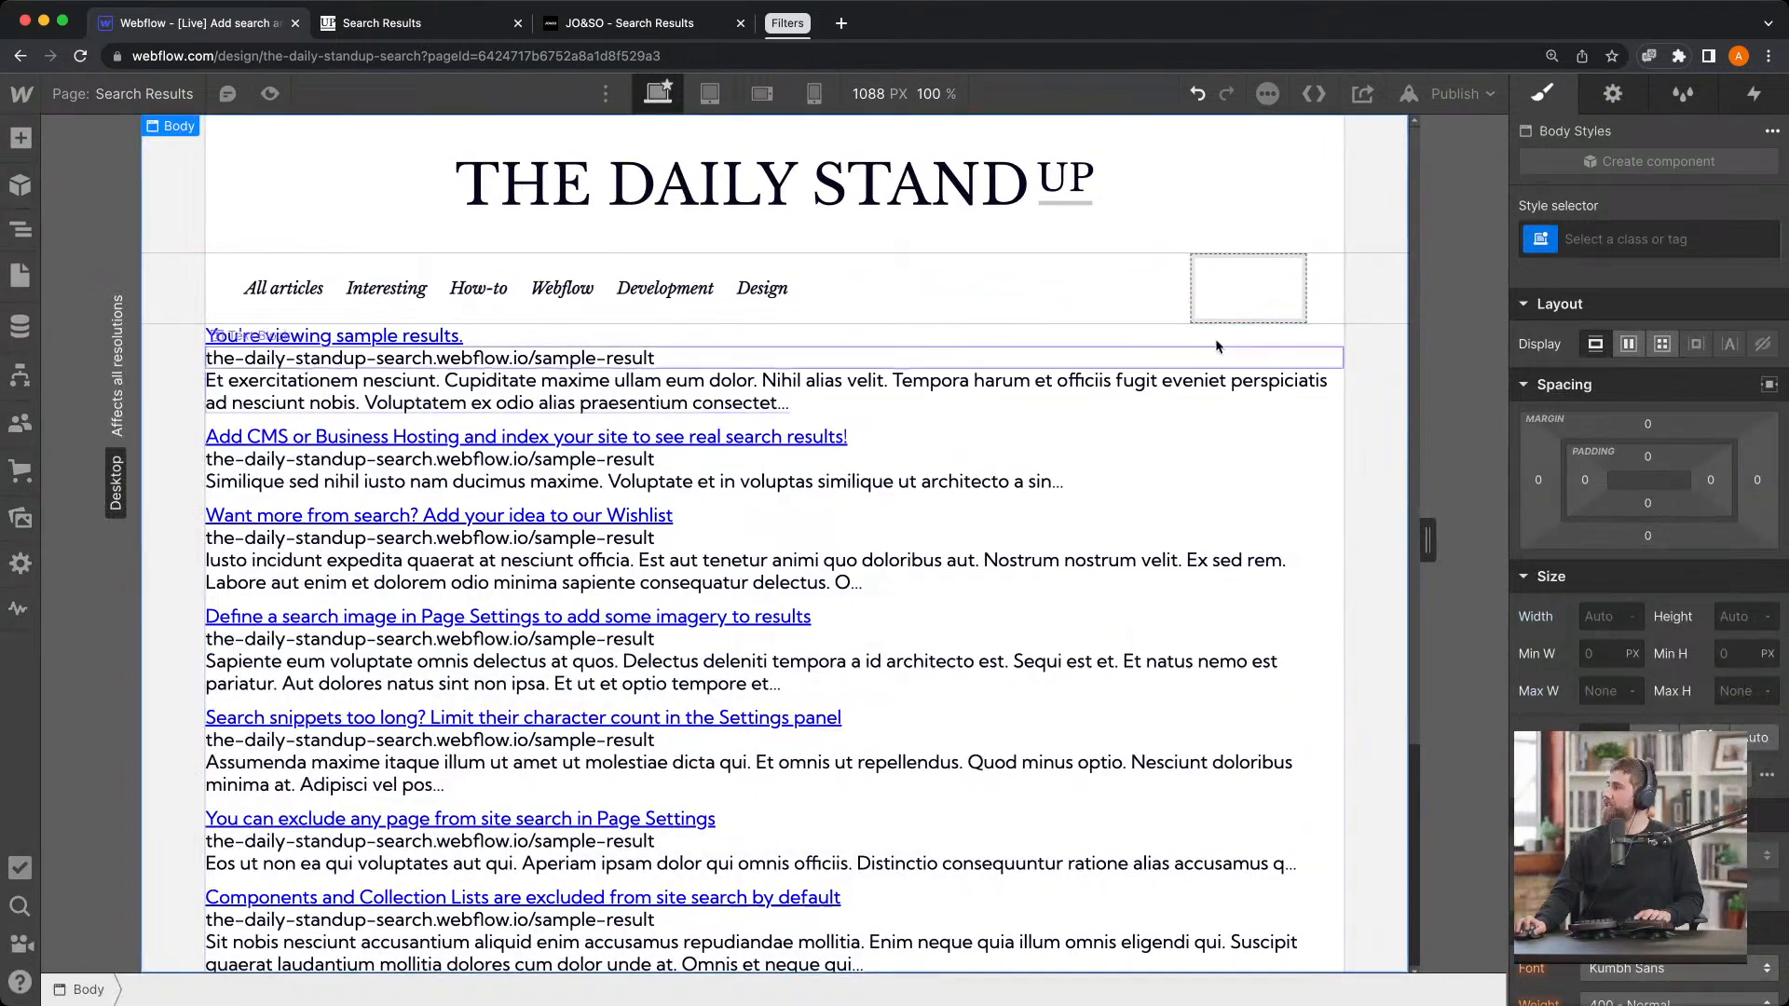
pyautogui.click(615, 341)
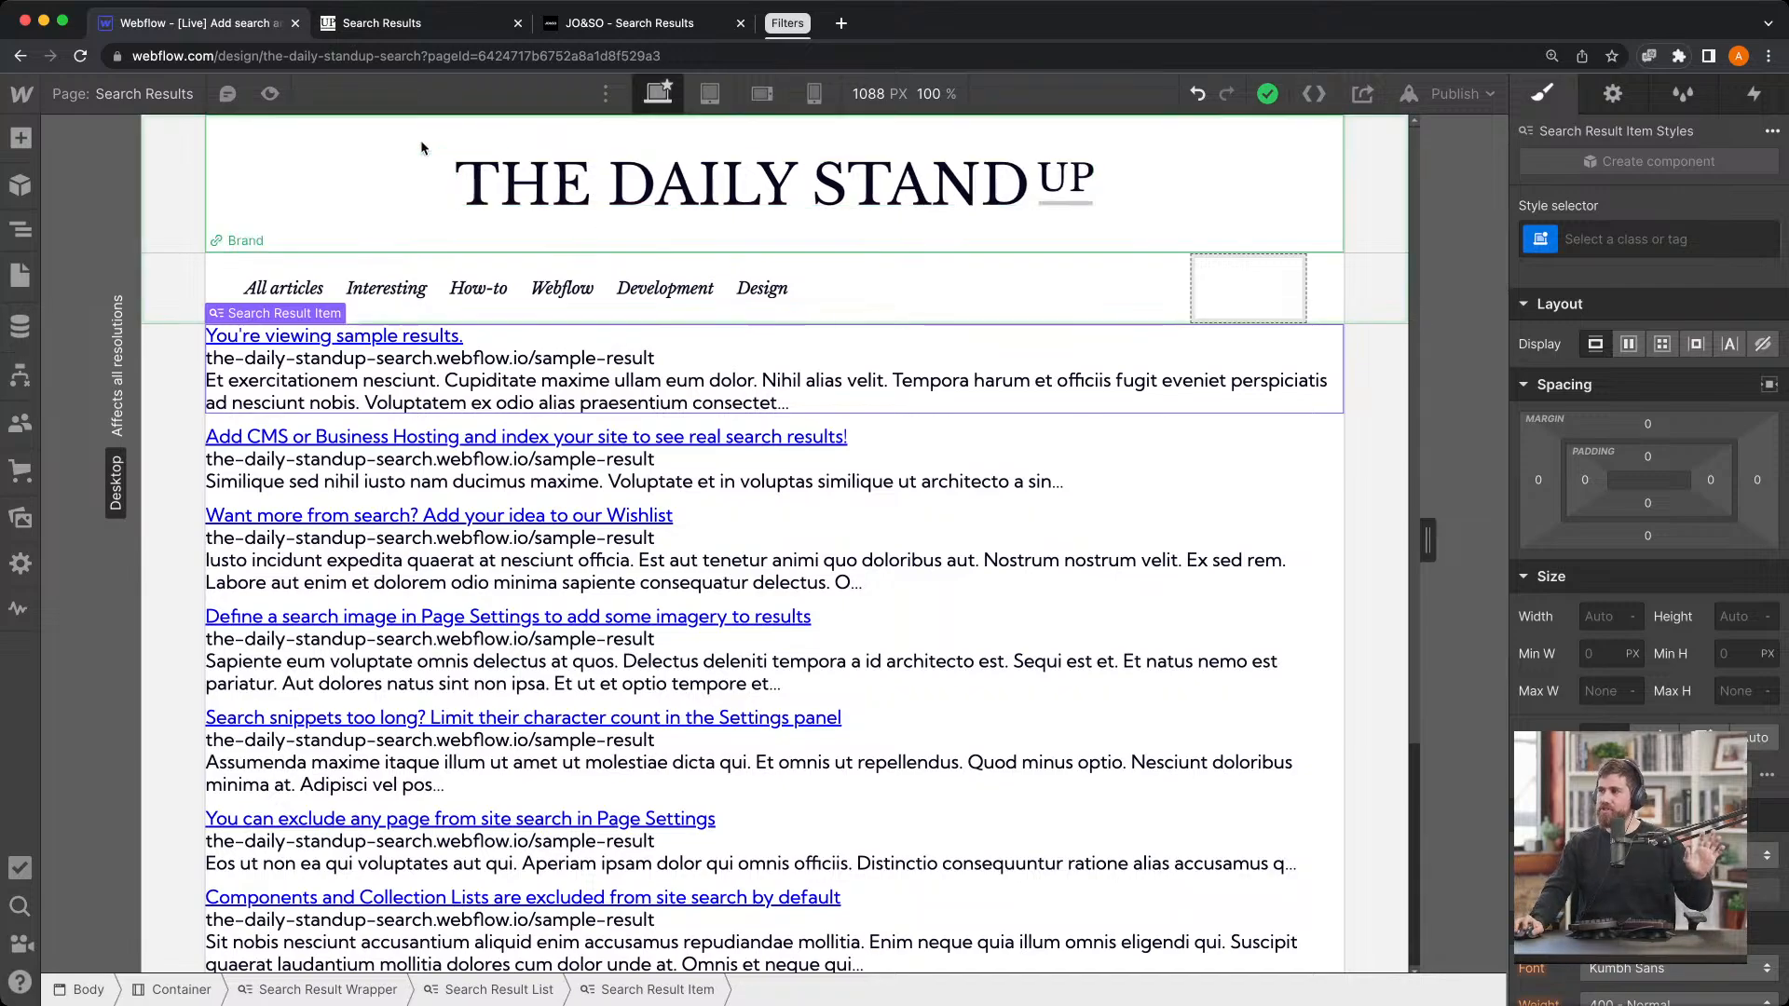
pyautogui.click(21, 327)
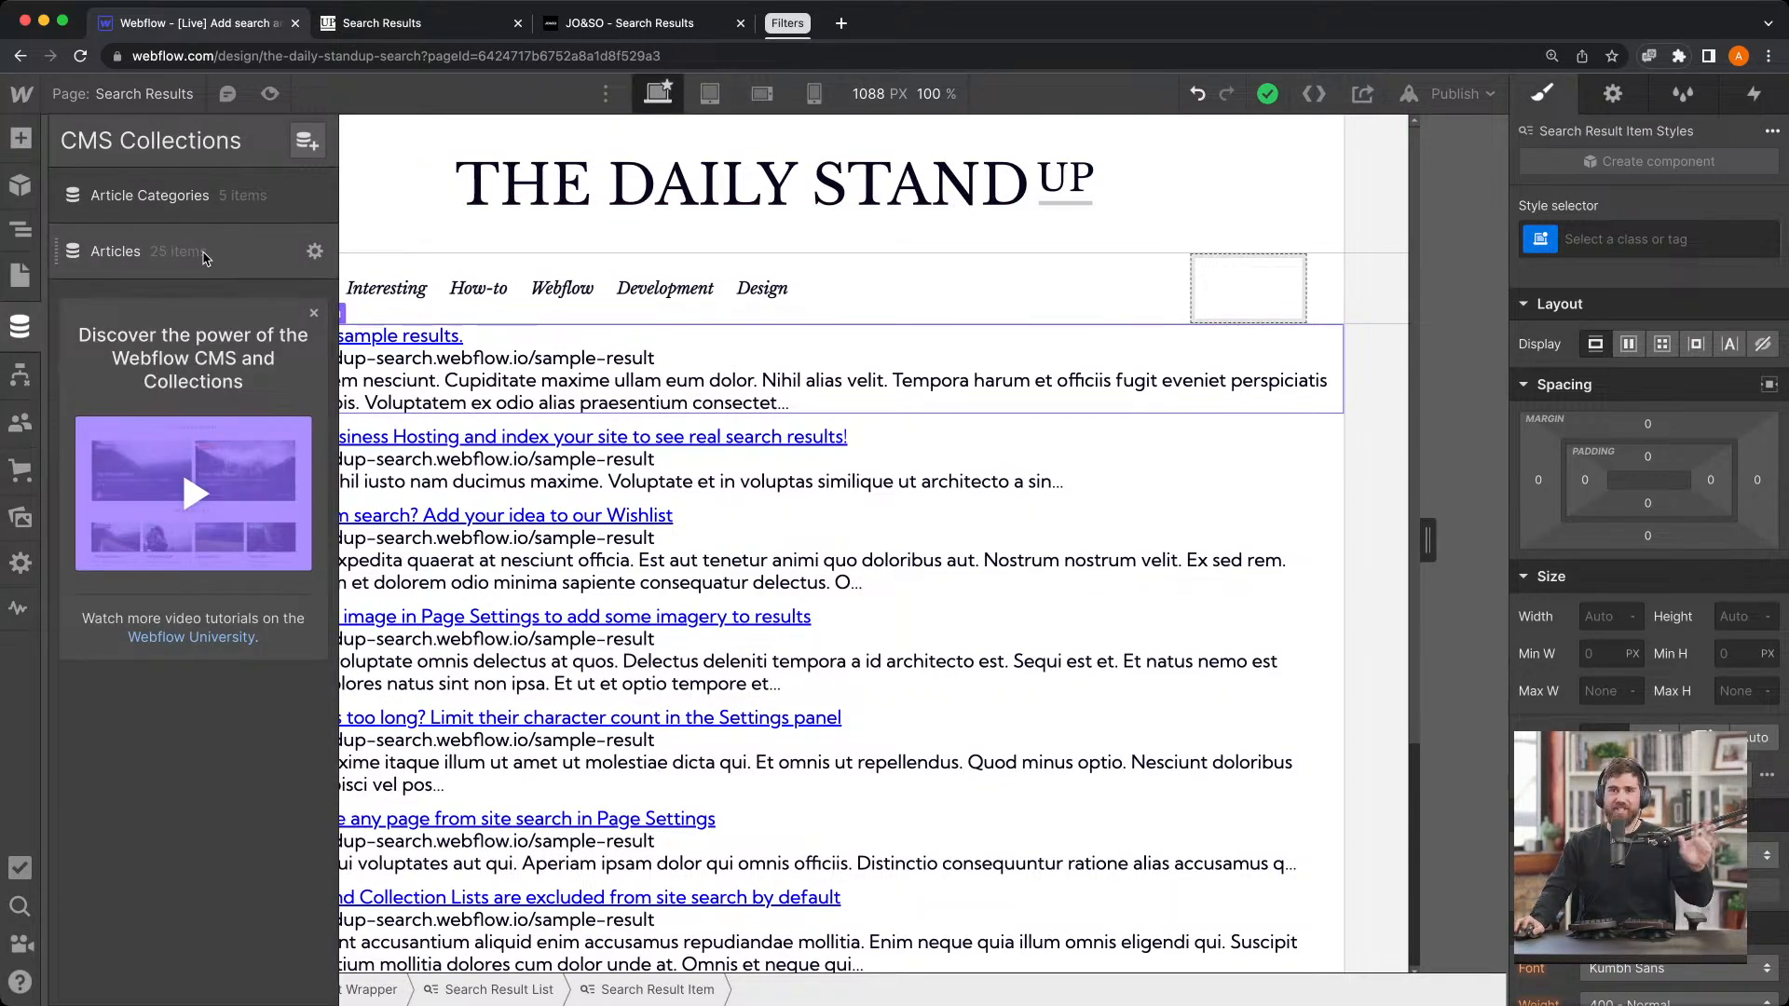
pyautogui.click(21, 326)
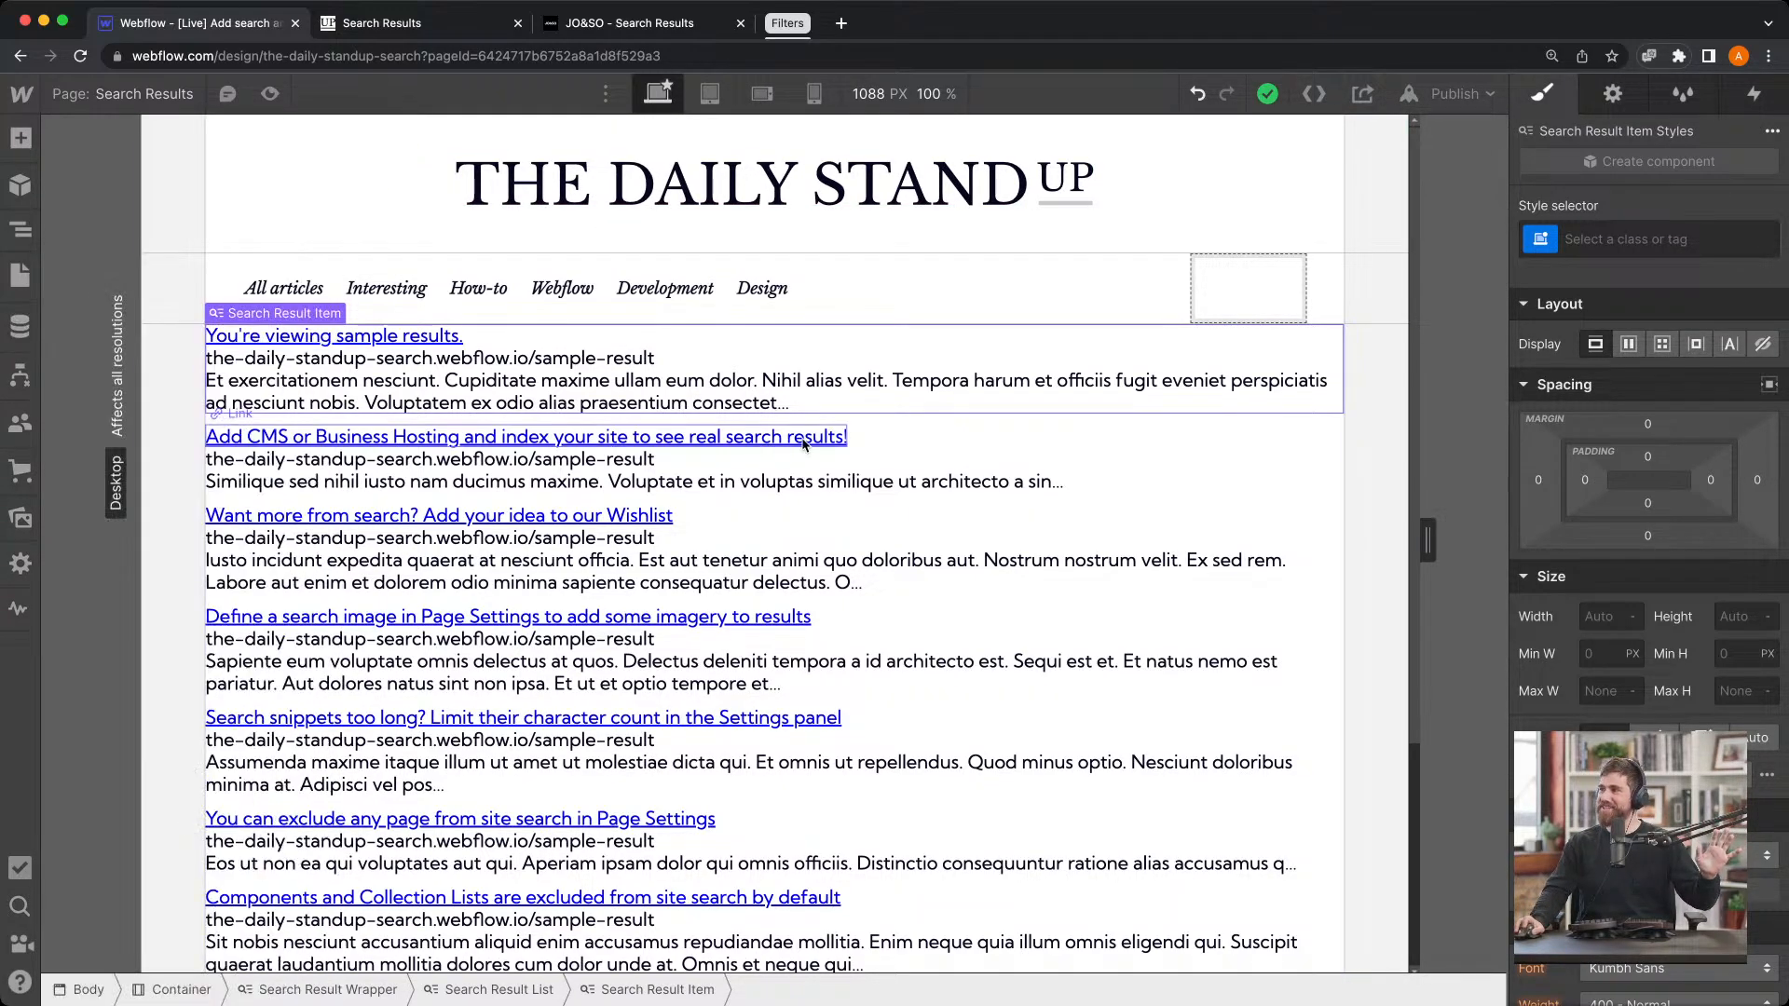
pyautogui.click(22, 224)
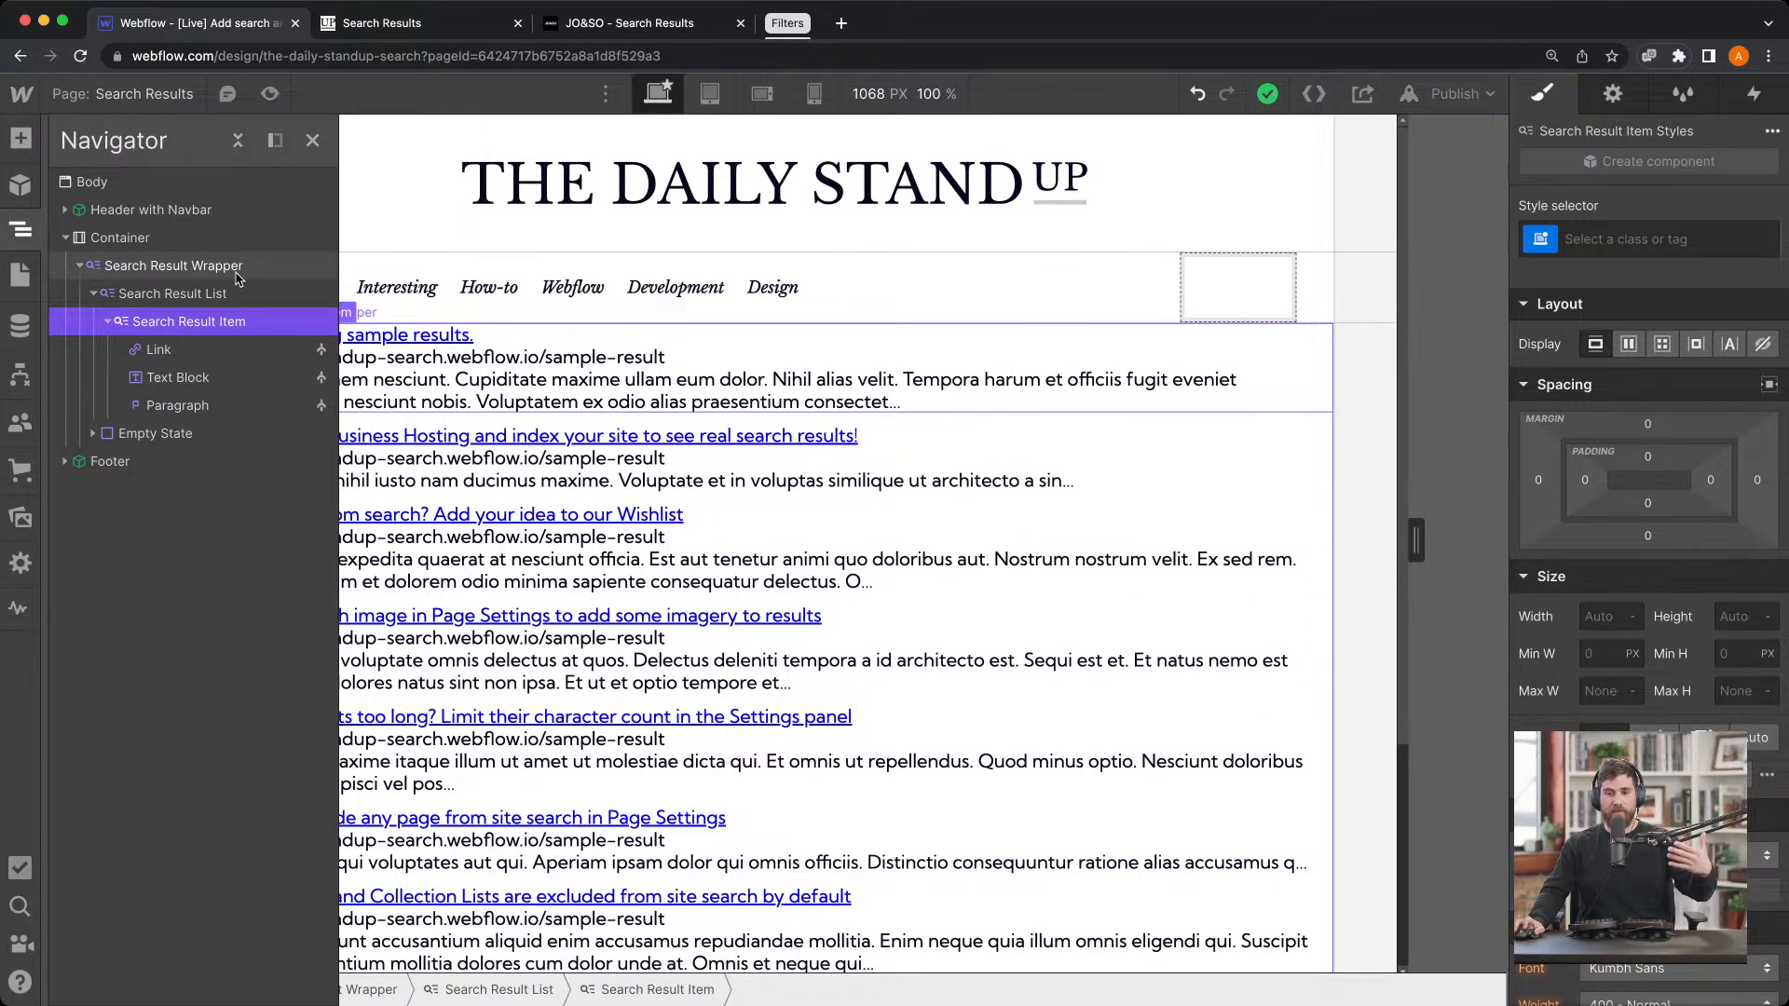
# Open the Articles page's settings and examine its SEO, Open Graph and Site Search Settings
pyautogui.click(19, 273)
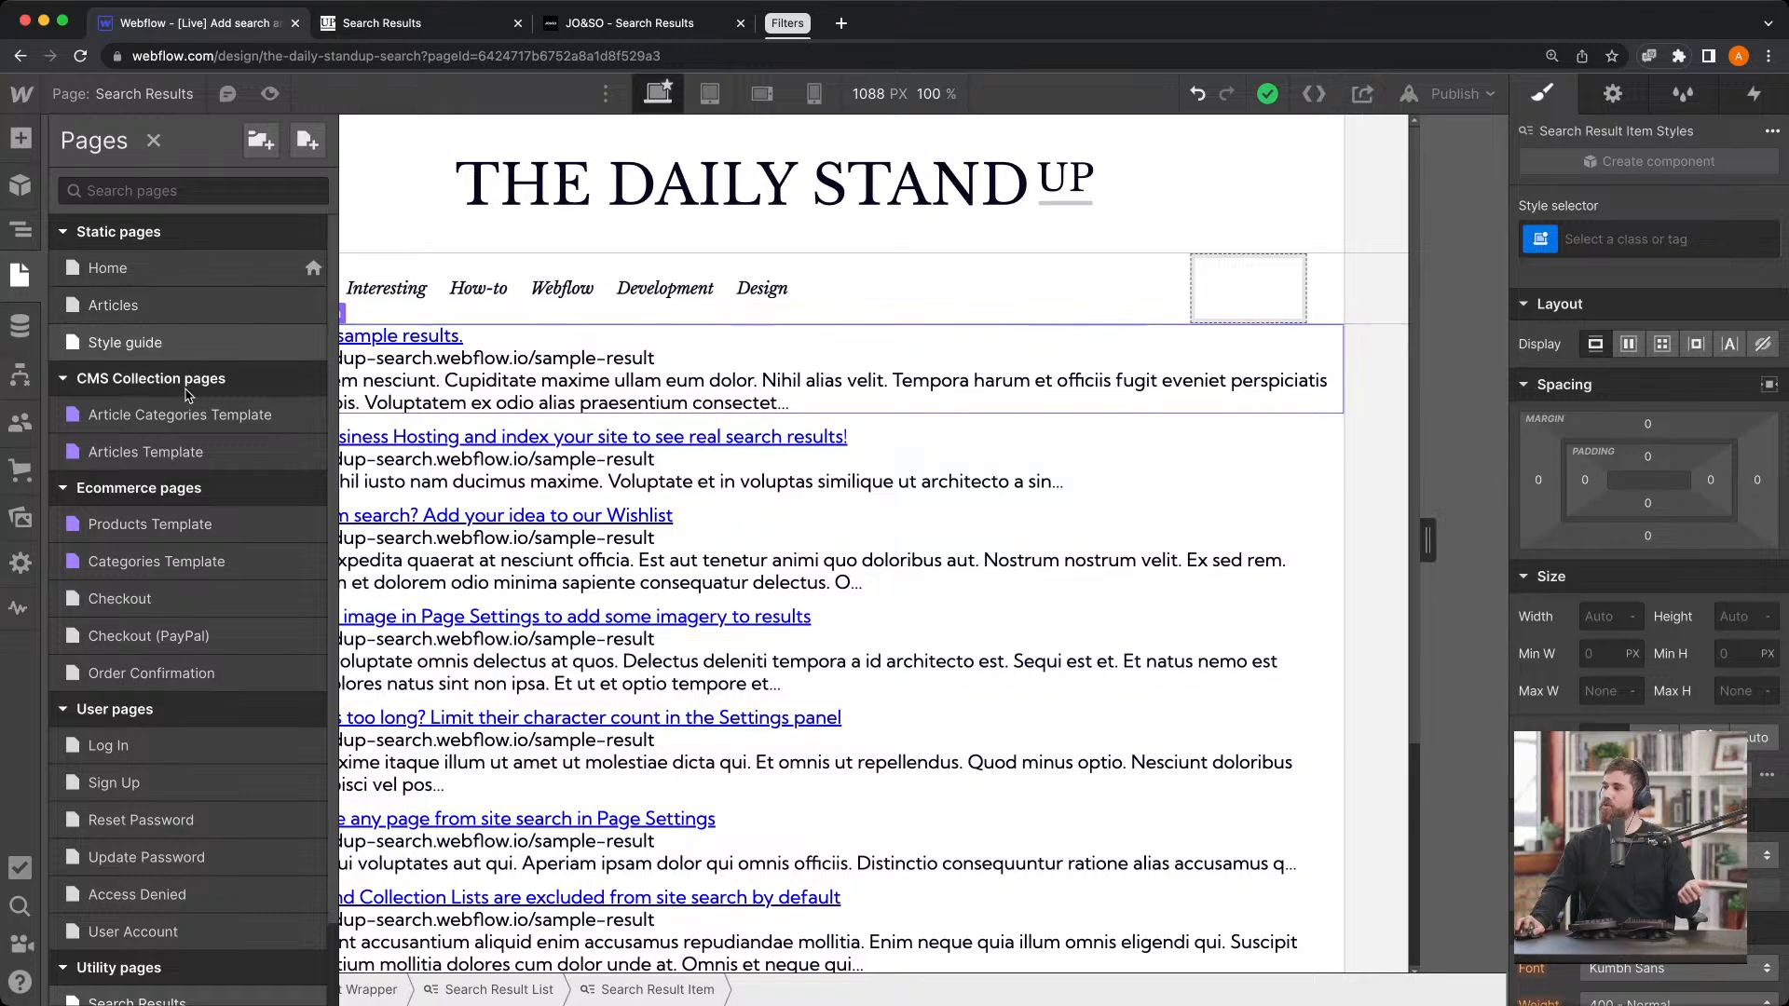
pyautogui.click(164, 320)
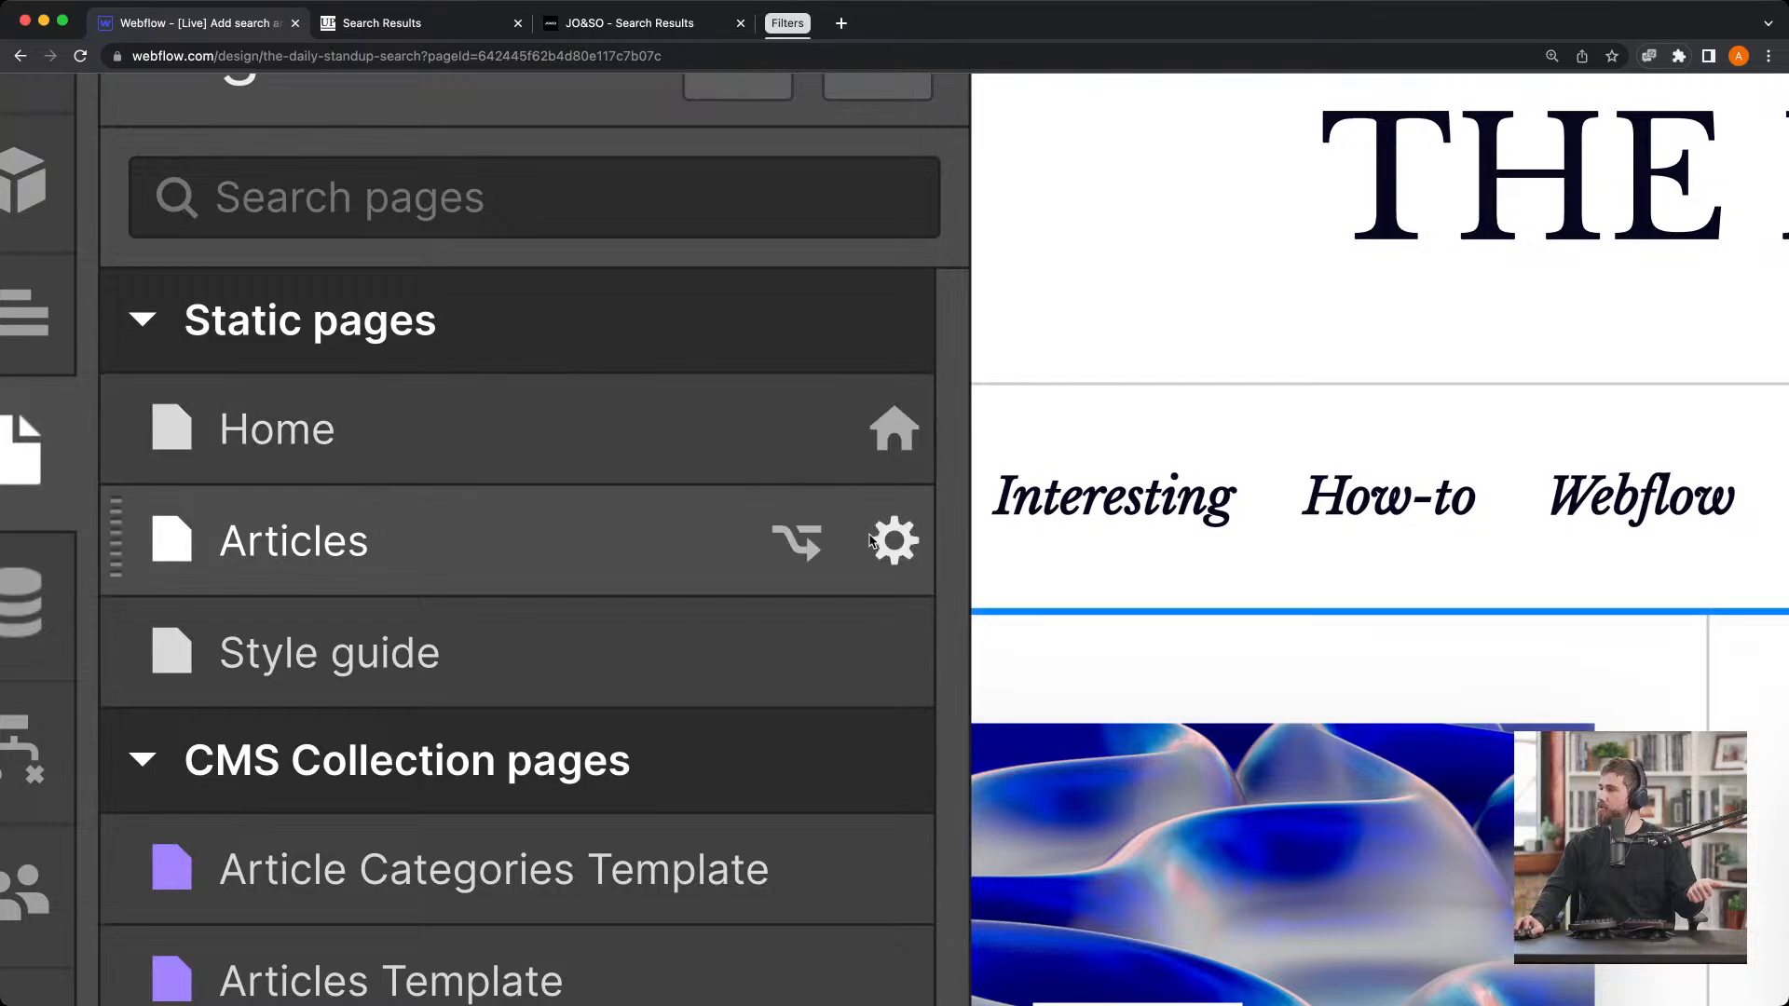
pyautogui.click(896, 543)
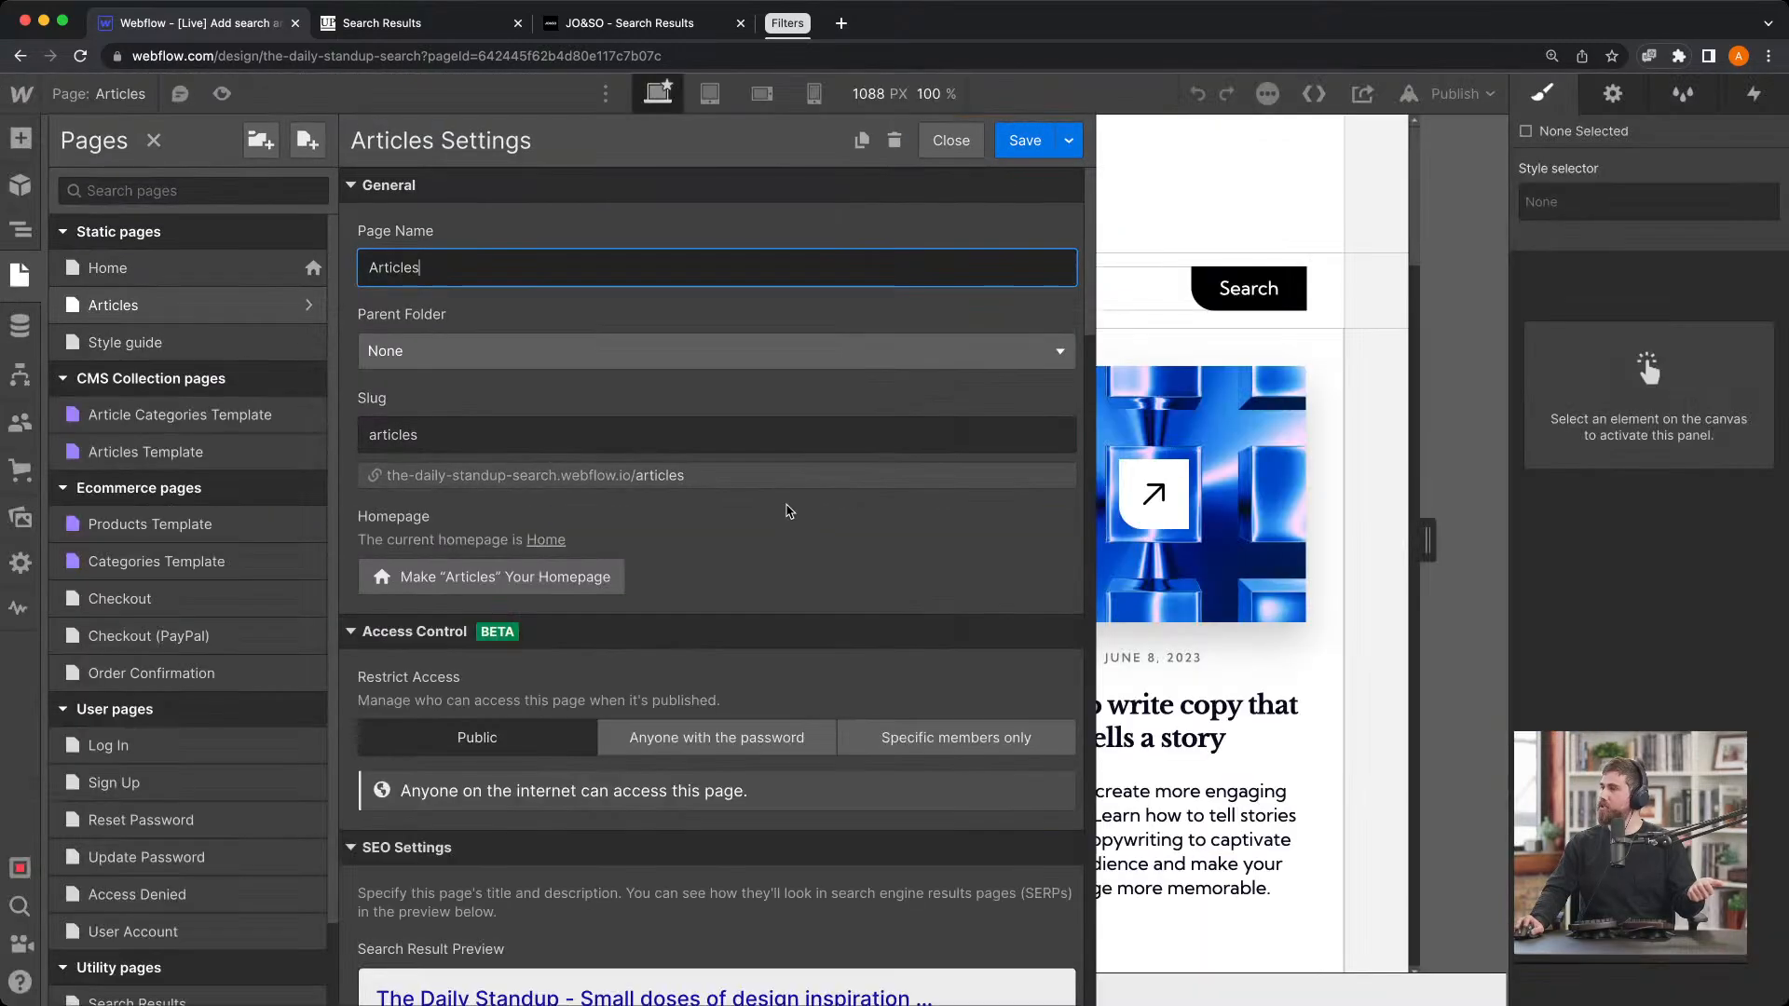
pyautogui.scroll(-6, 653, 419)
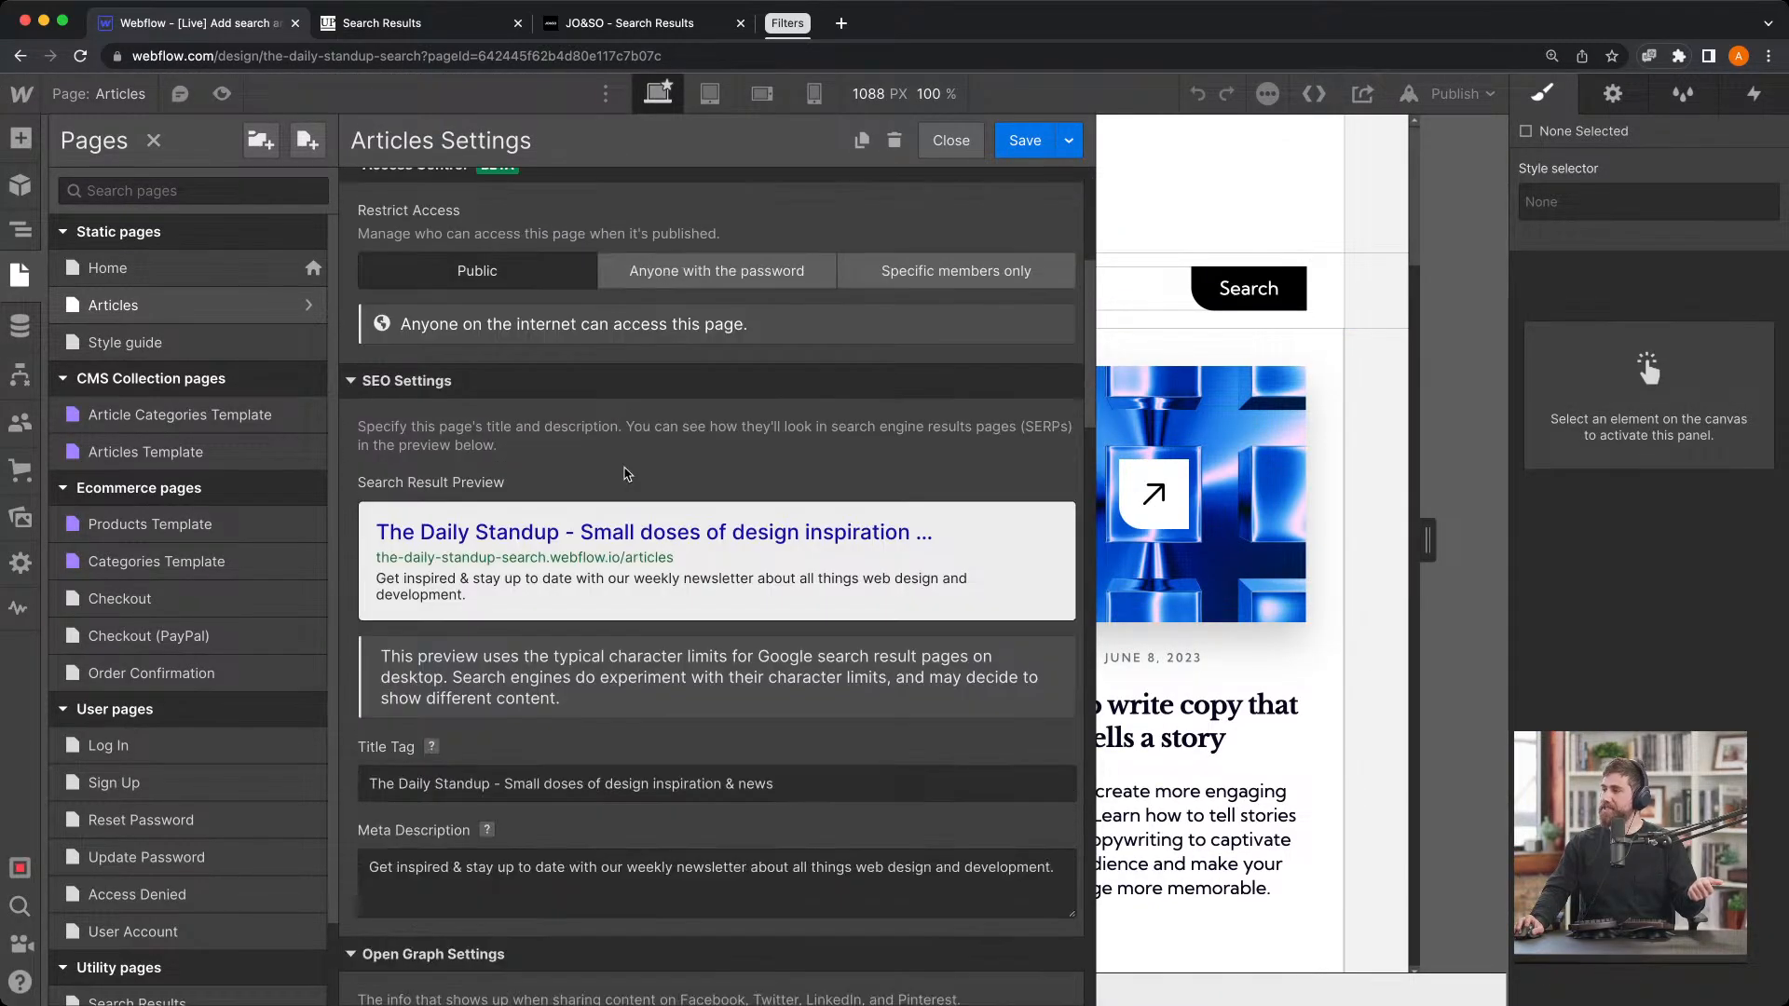
pyautogui.scroll(-10, 624, 474)
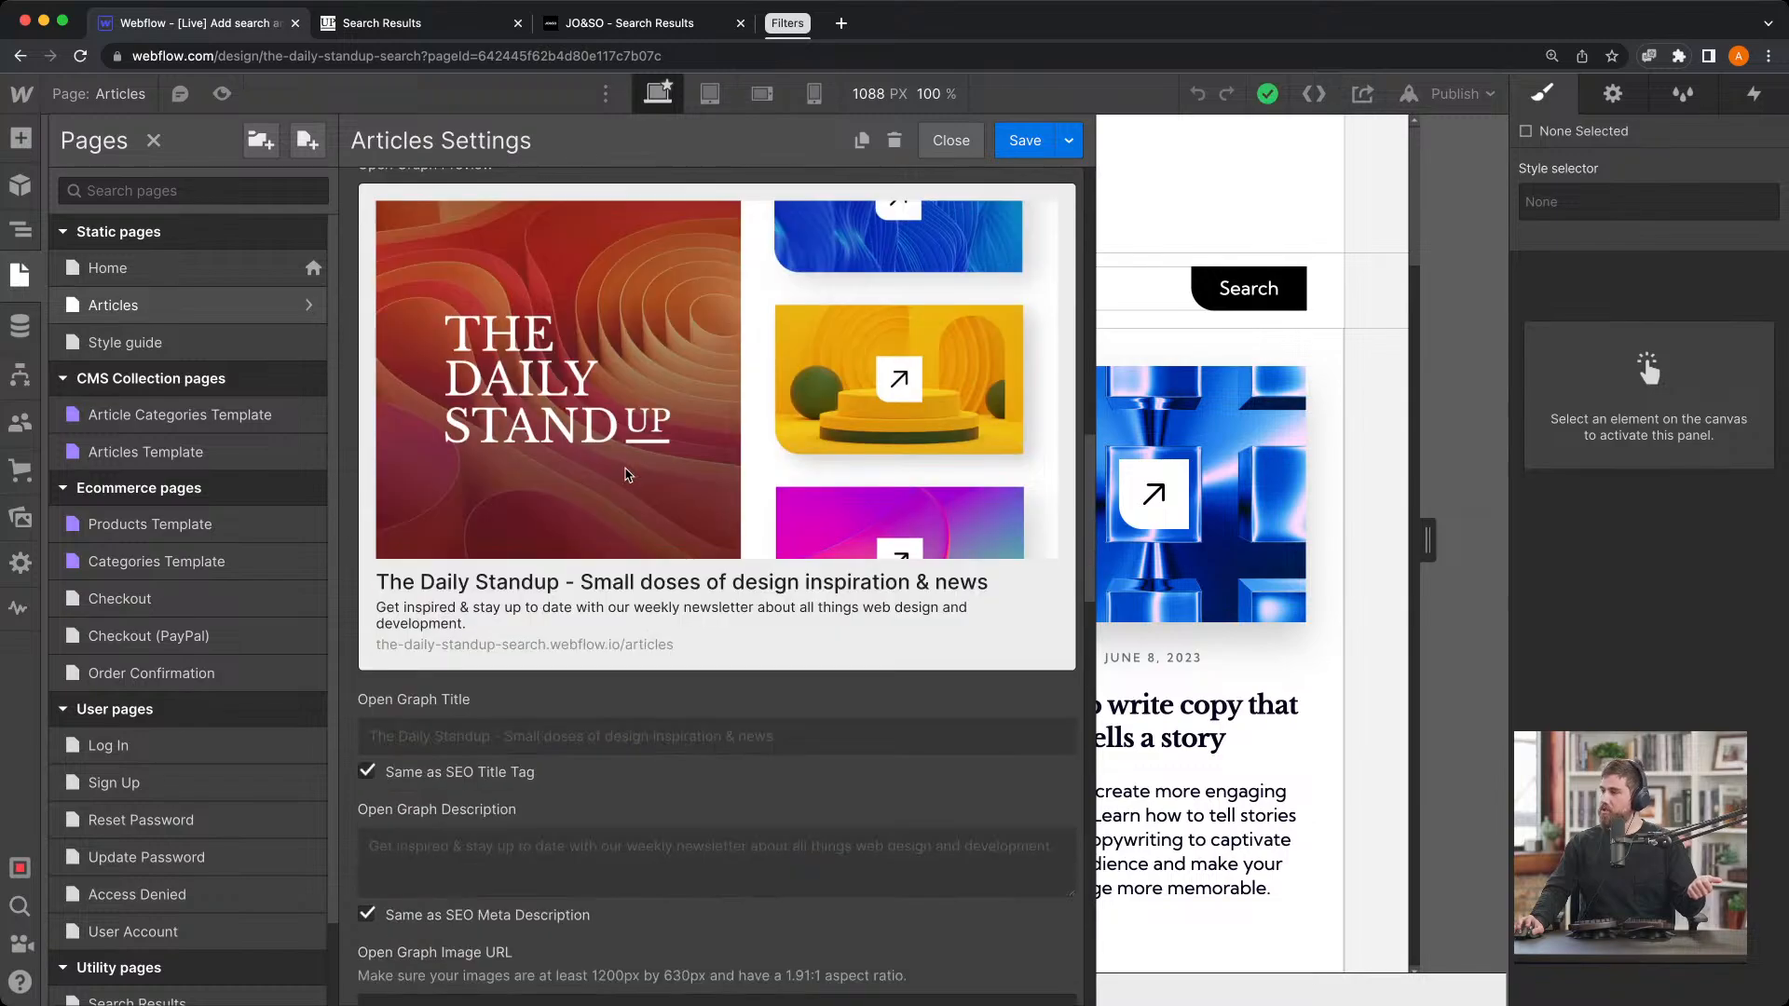
pyautogui.scroll(-2, 628, 476)
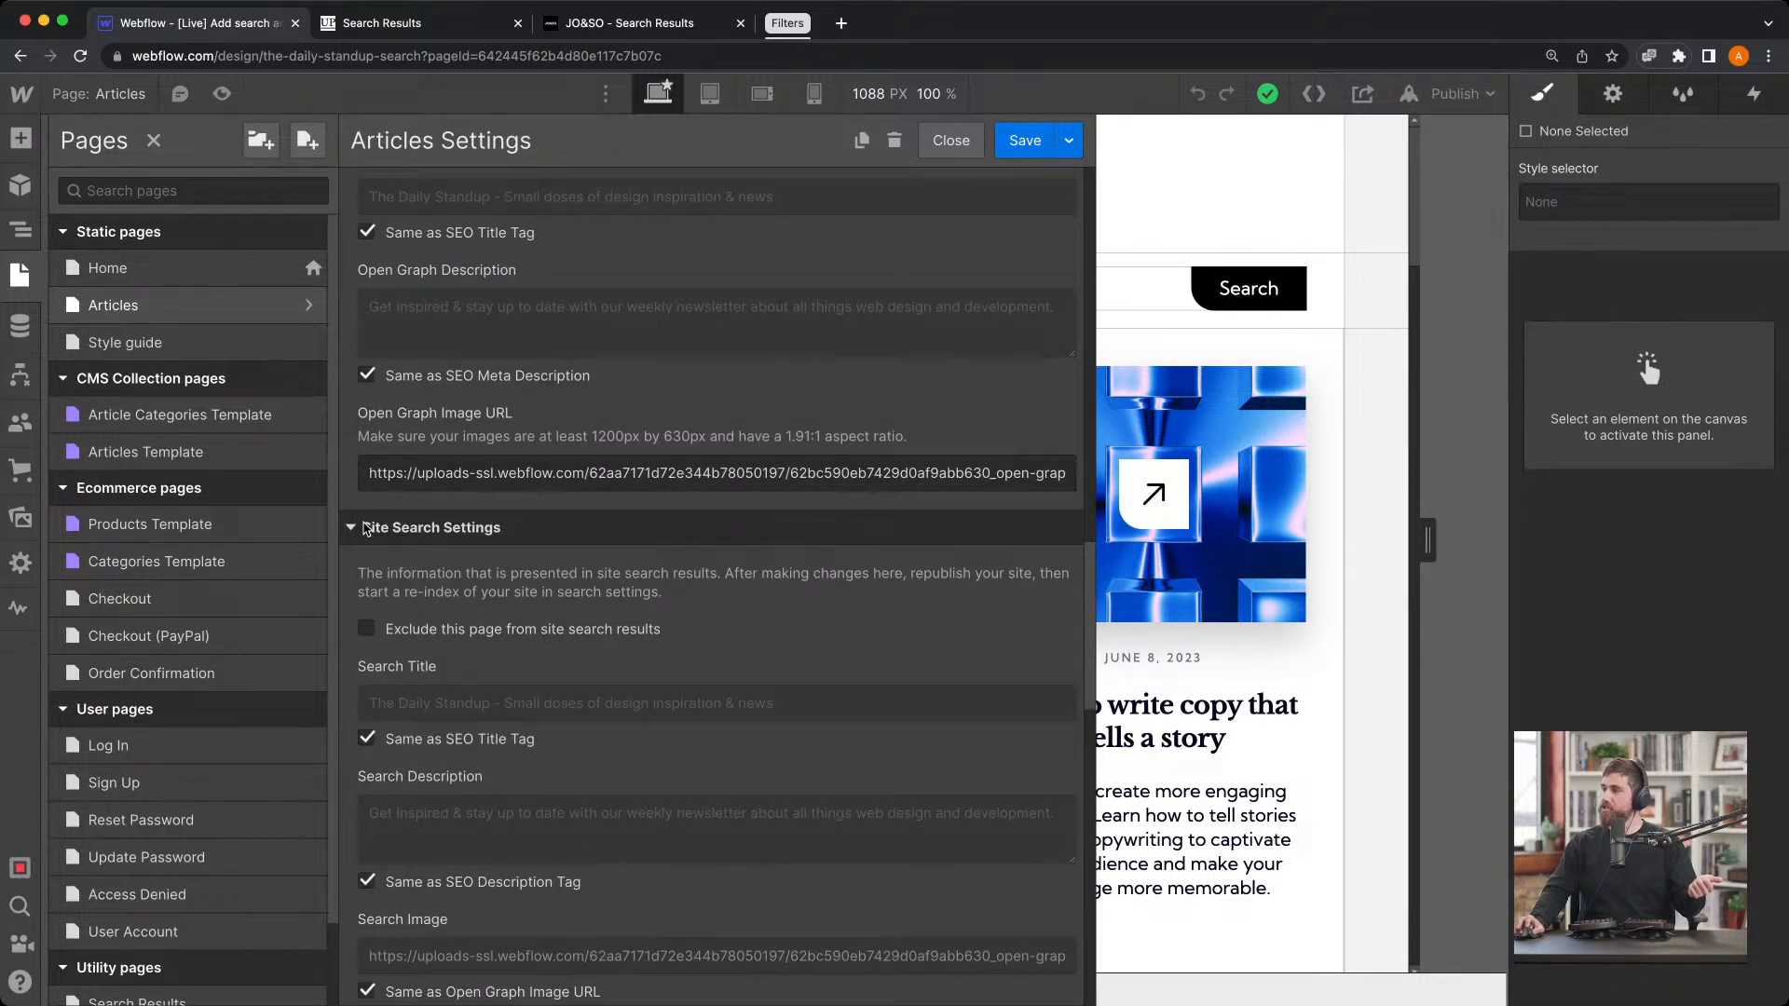
pyautogui.scroll(-3, 444, 534)
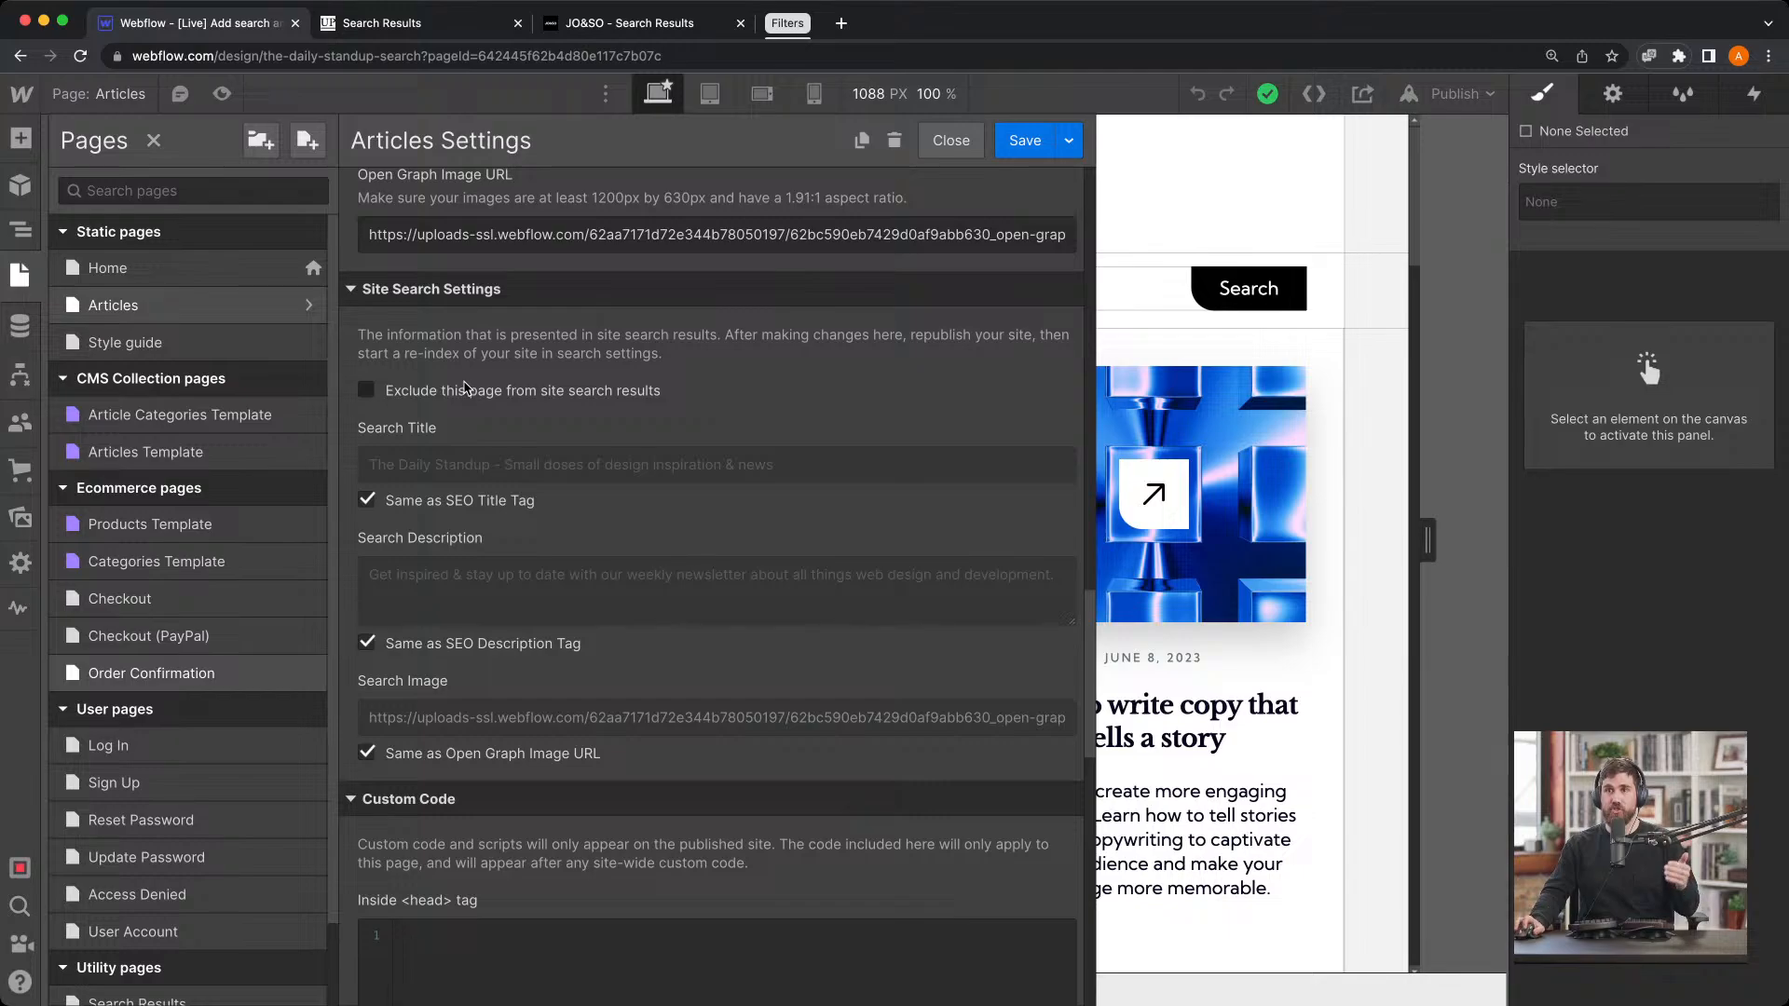
pyautogui.scroll(-1, 544, 463)
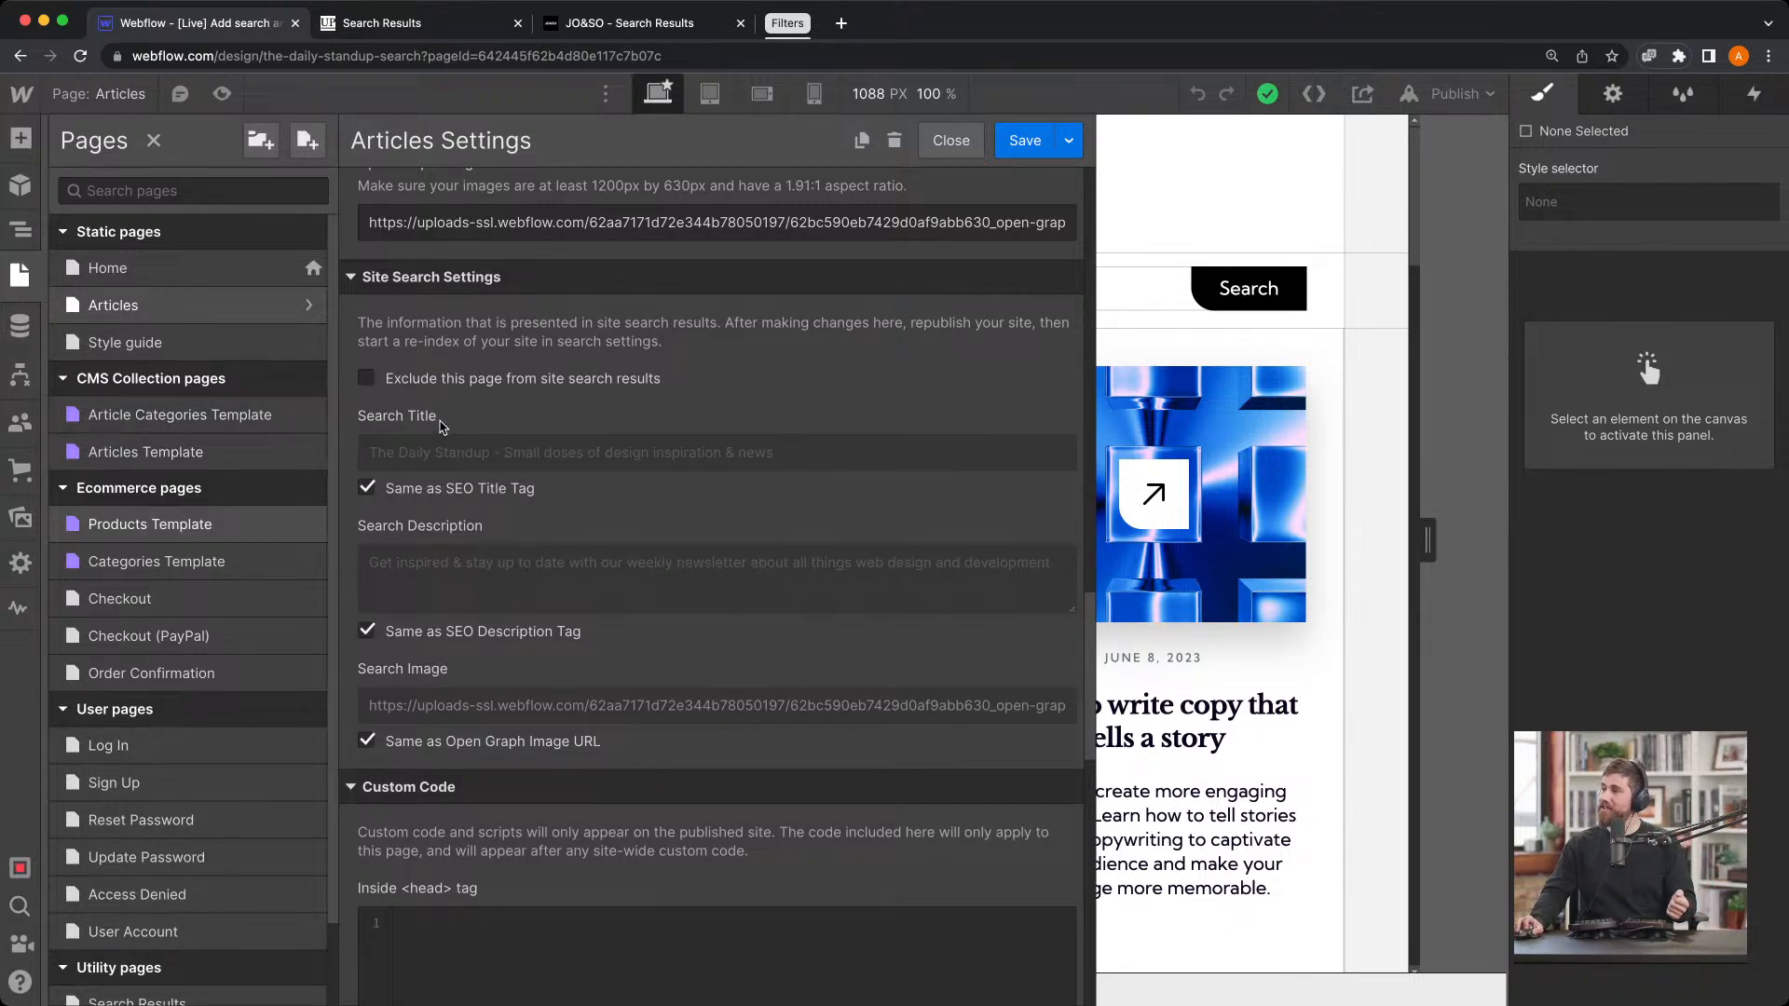
# Leave the Articles page settings and reopen the Search Results page
pyautogui.click(23, 234)
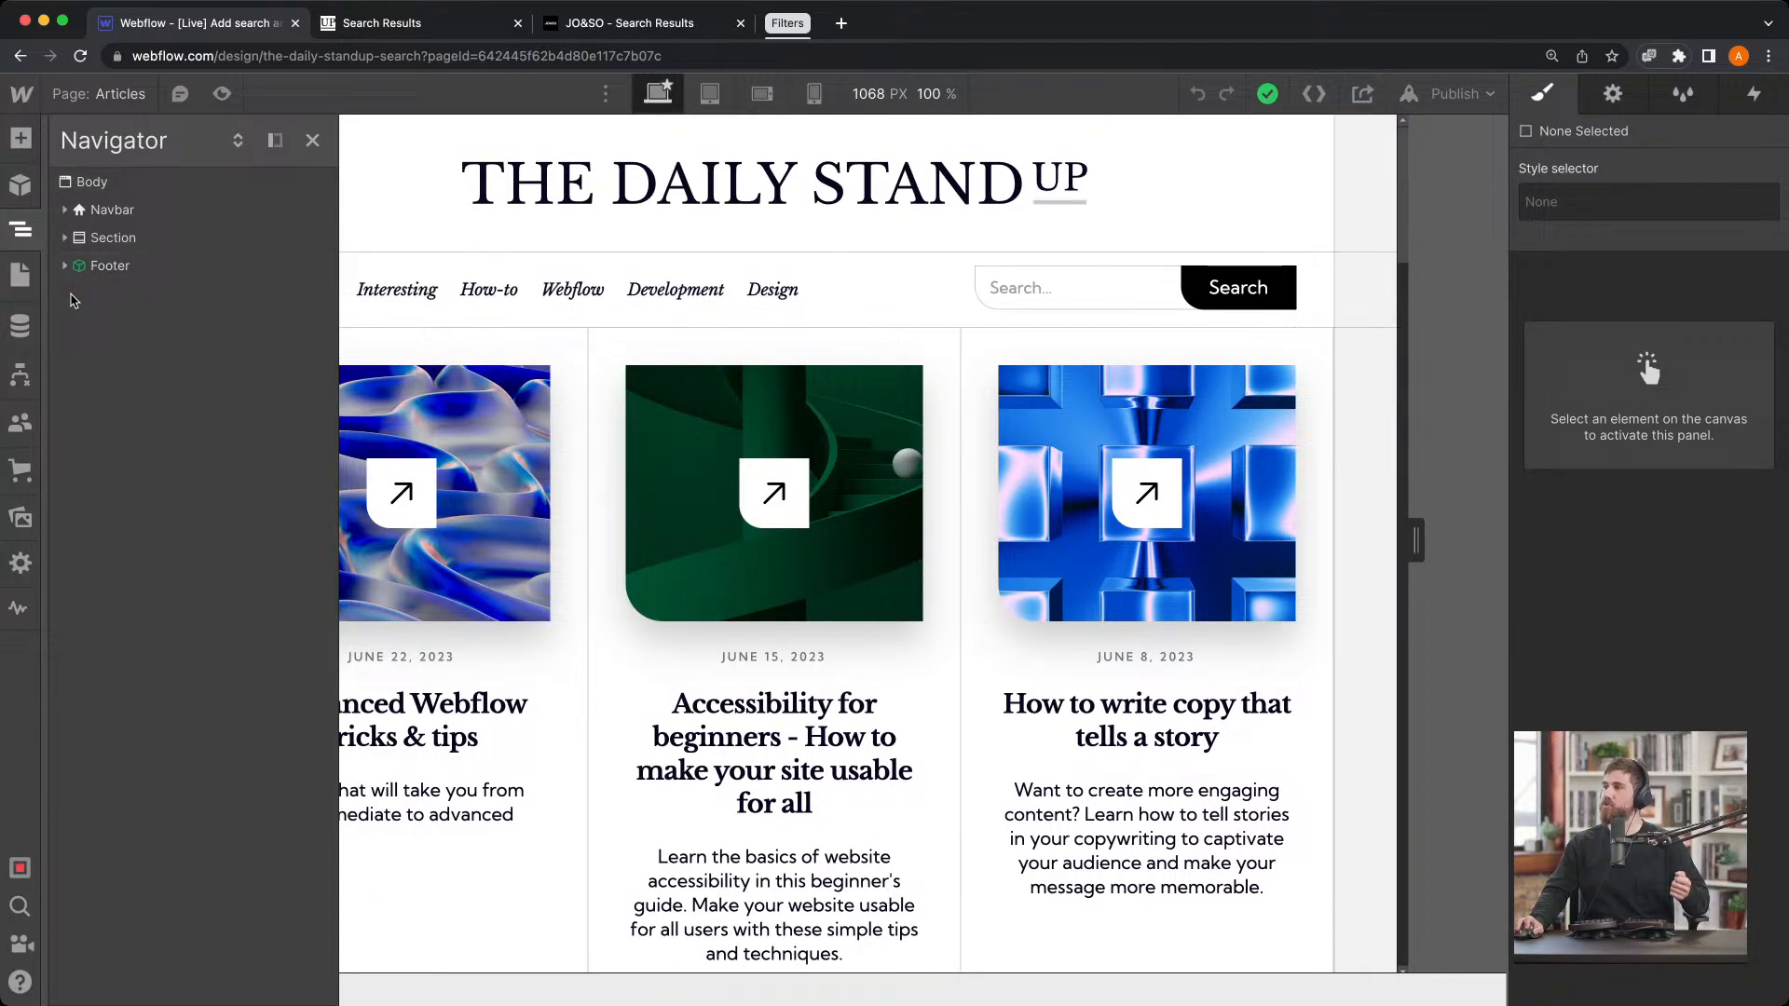
pyautogui.click(20, 275)
pyautogui.scroll(-3, 186, 839)
pyautogui.click(192, 906)
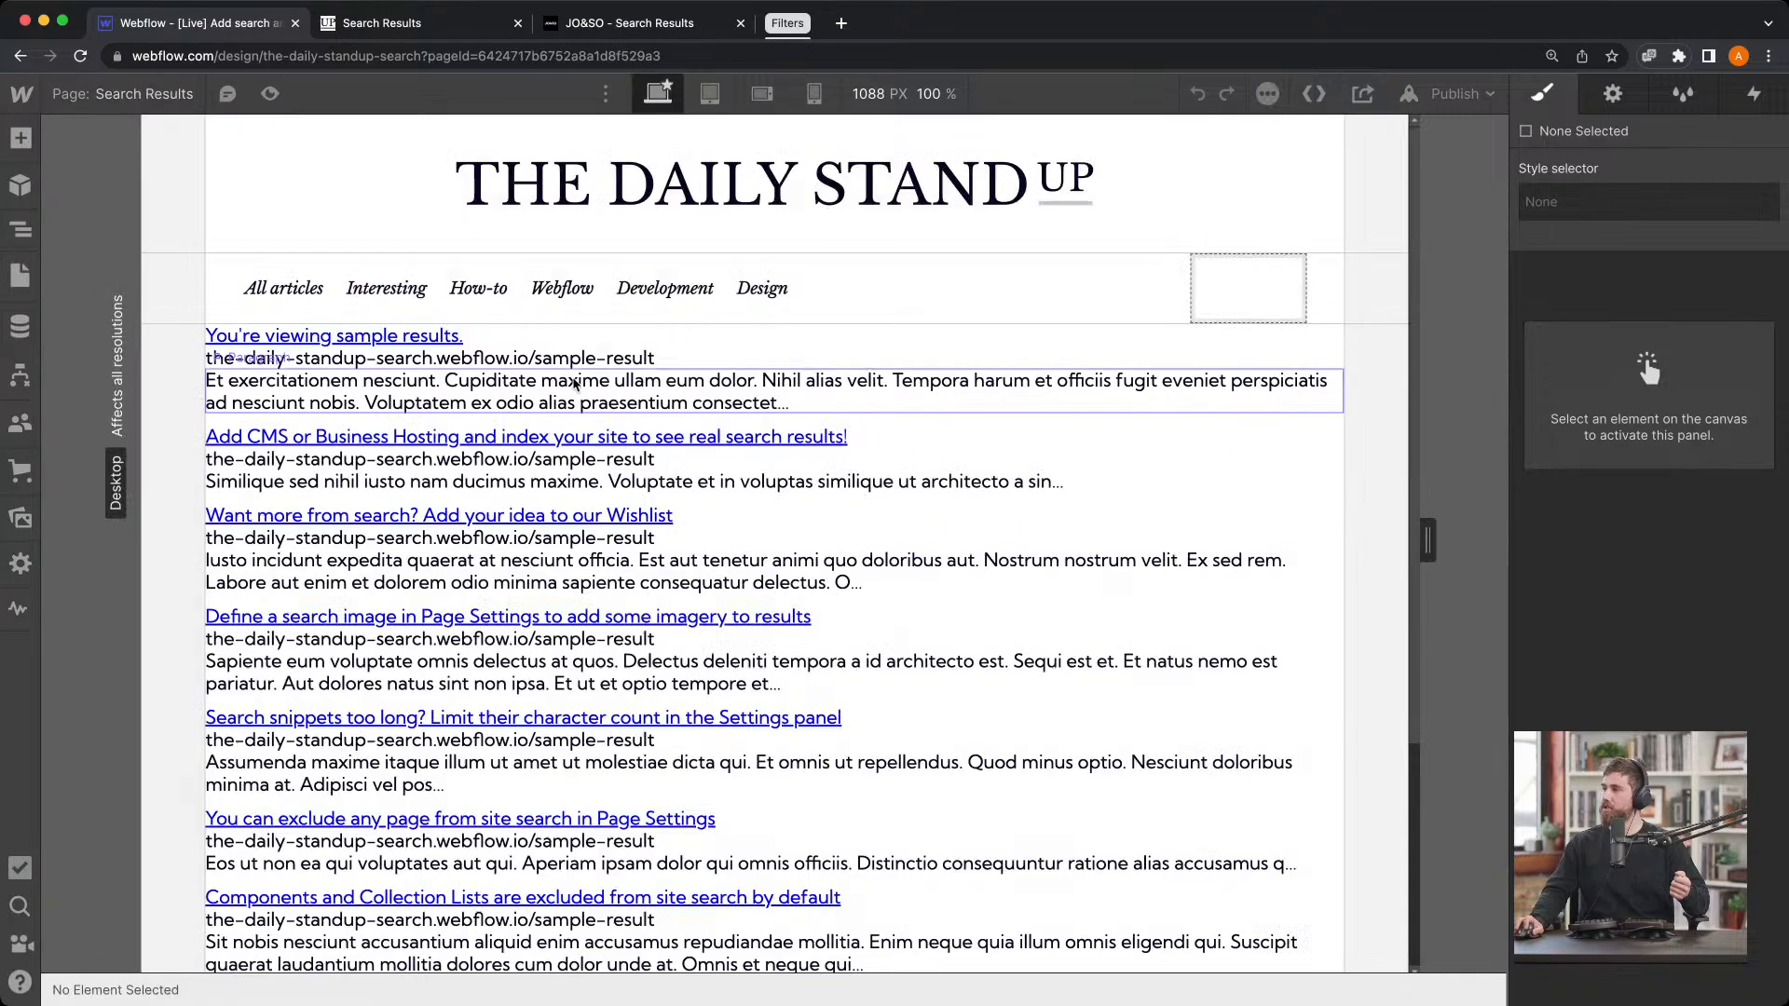
# Examine the link settings of the first sample result's title to see which Search Index fields supply its URL and text
pyautogui.click(437, 337)
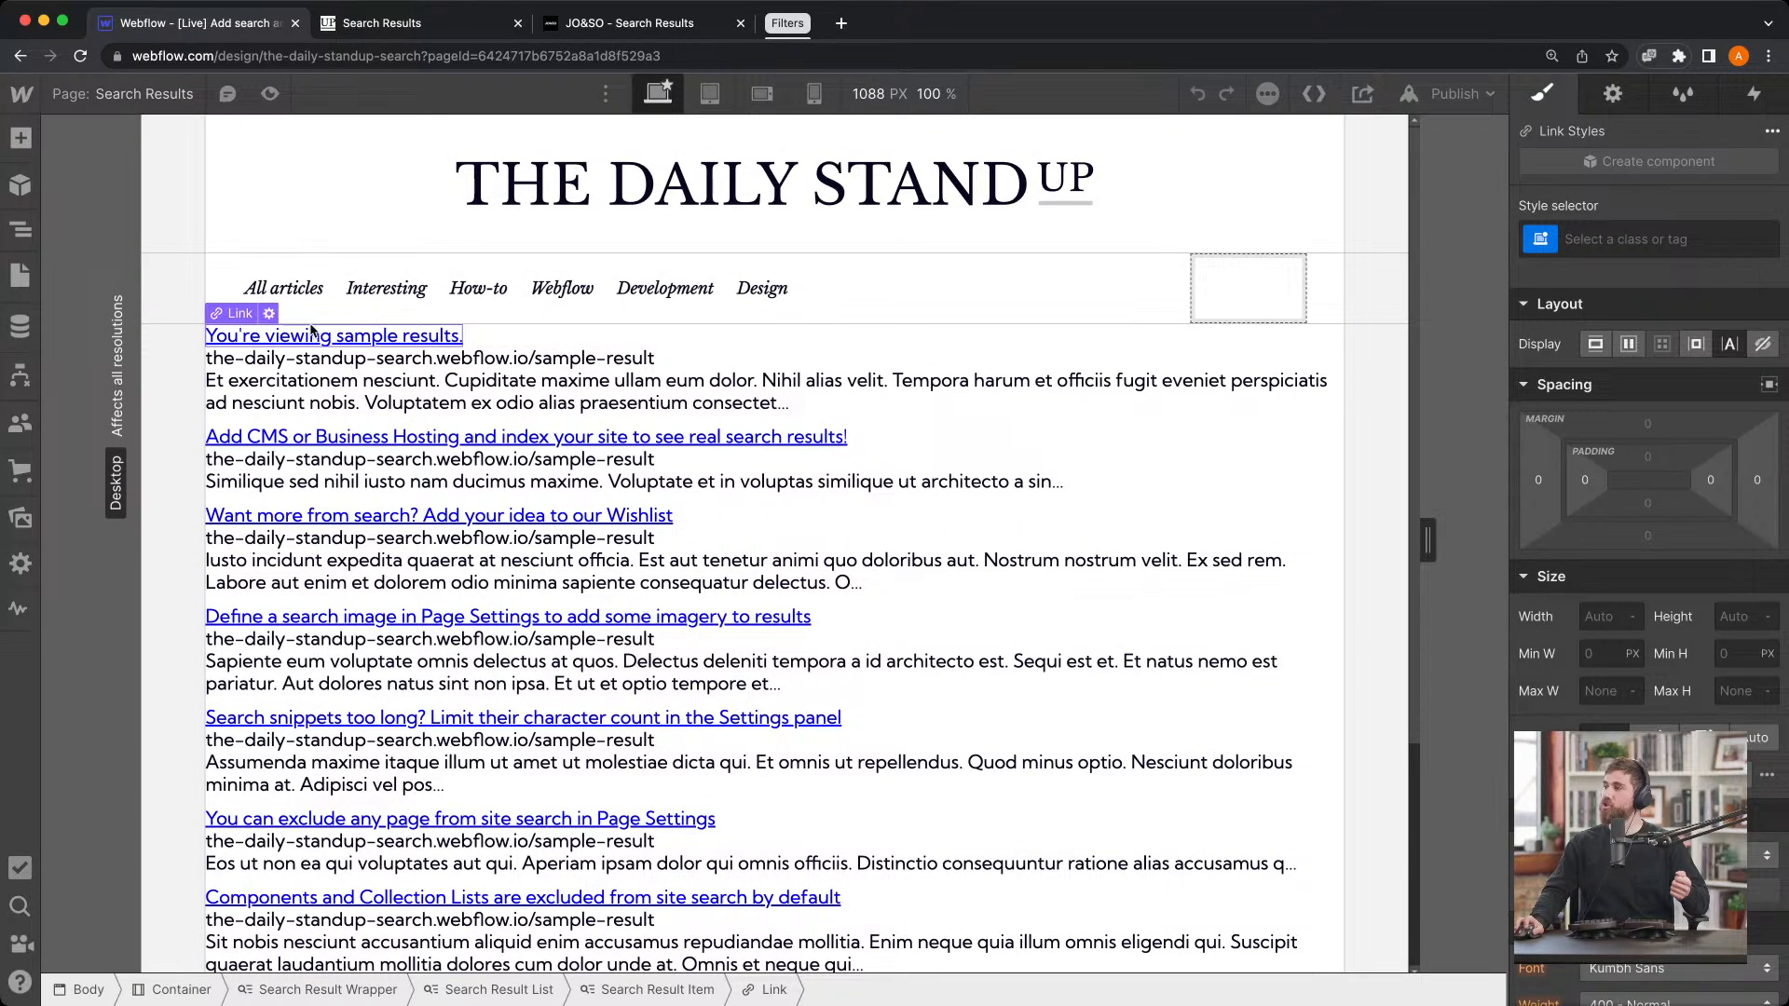
pyautogui.click(269, 314)
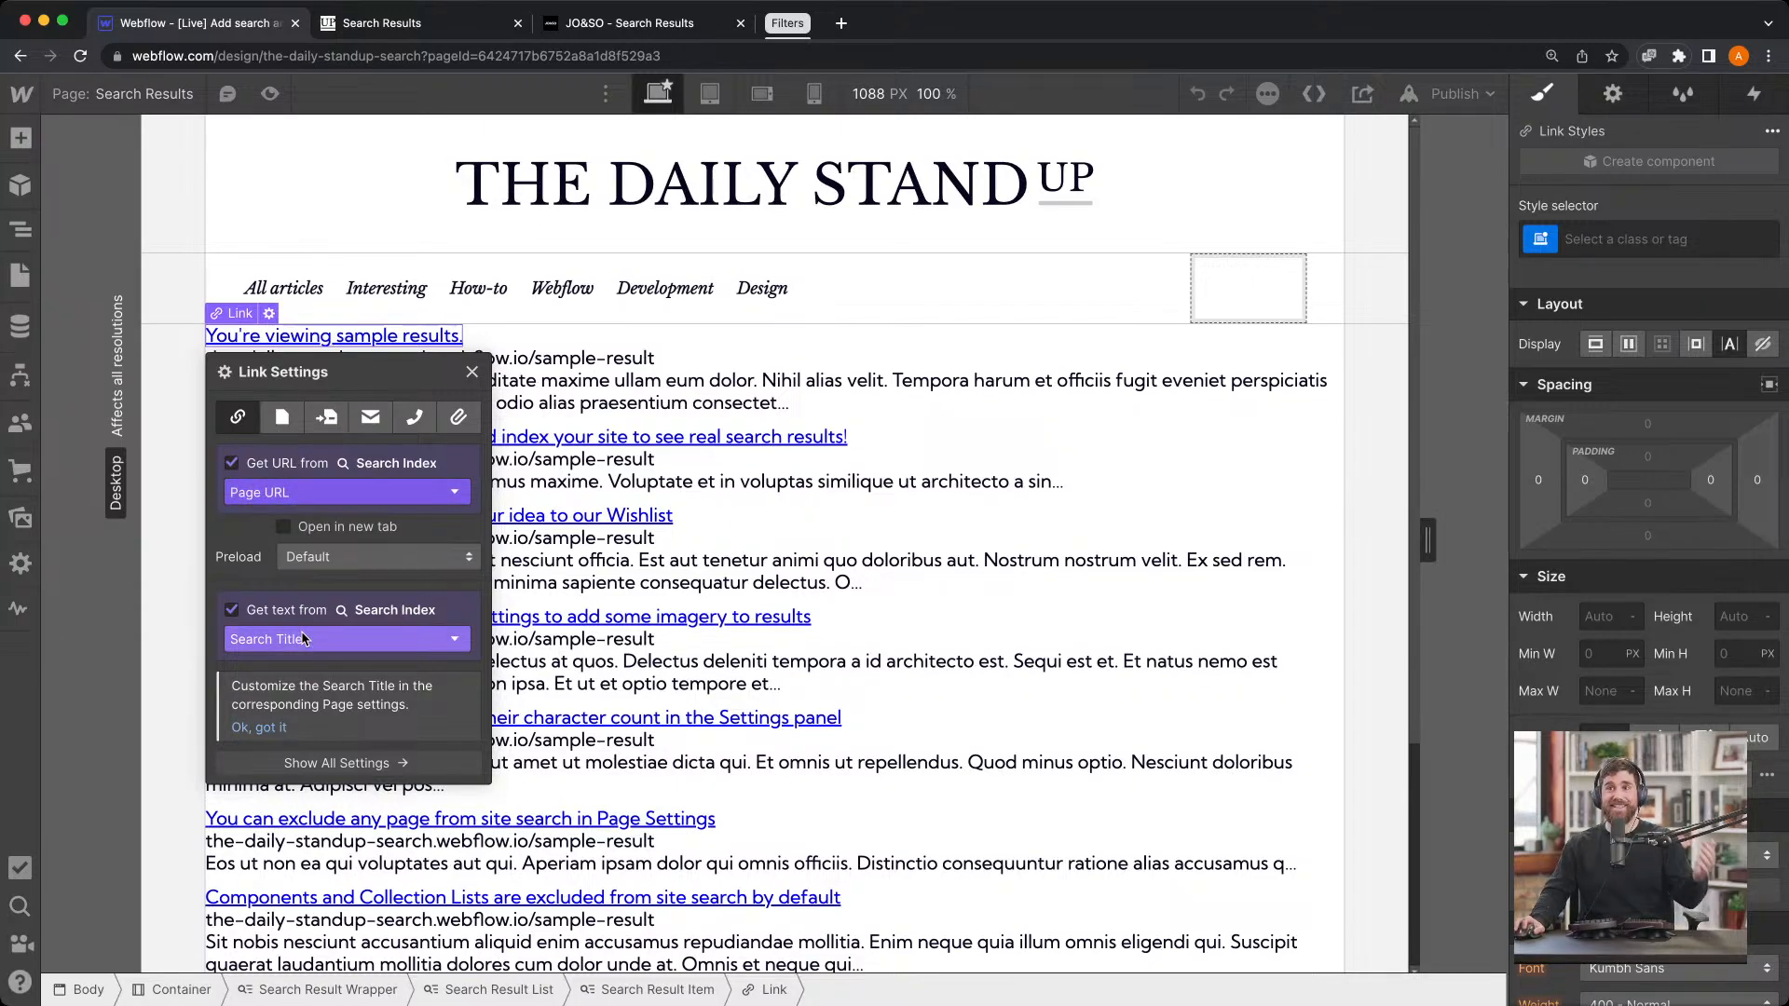
pyautogui.click(447, 357)
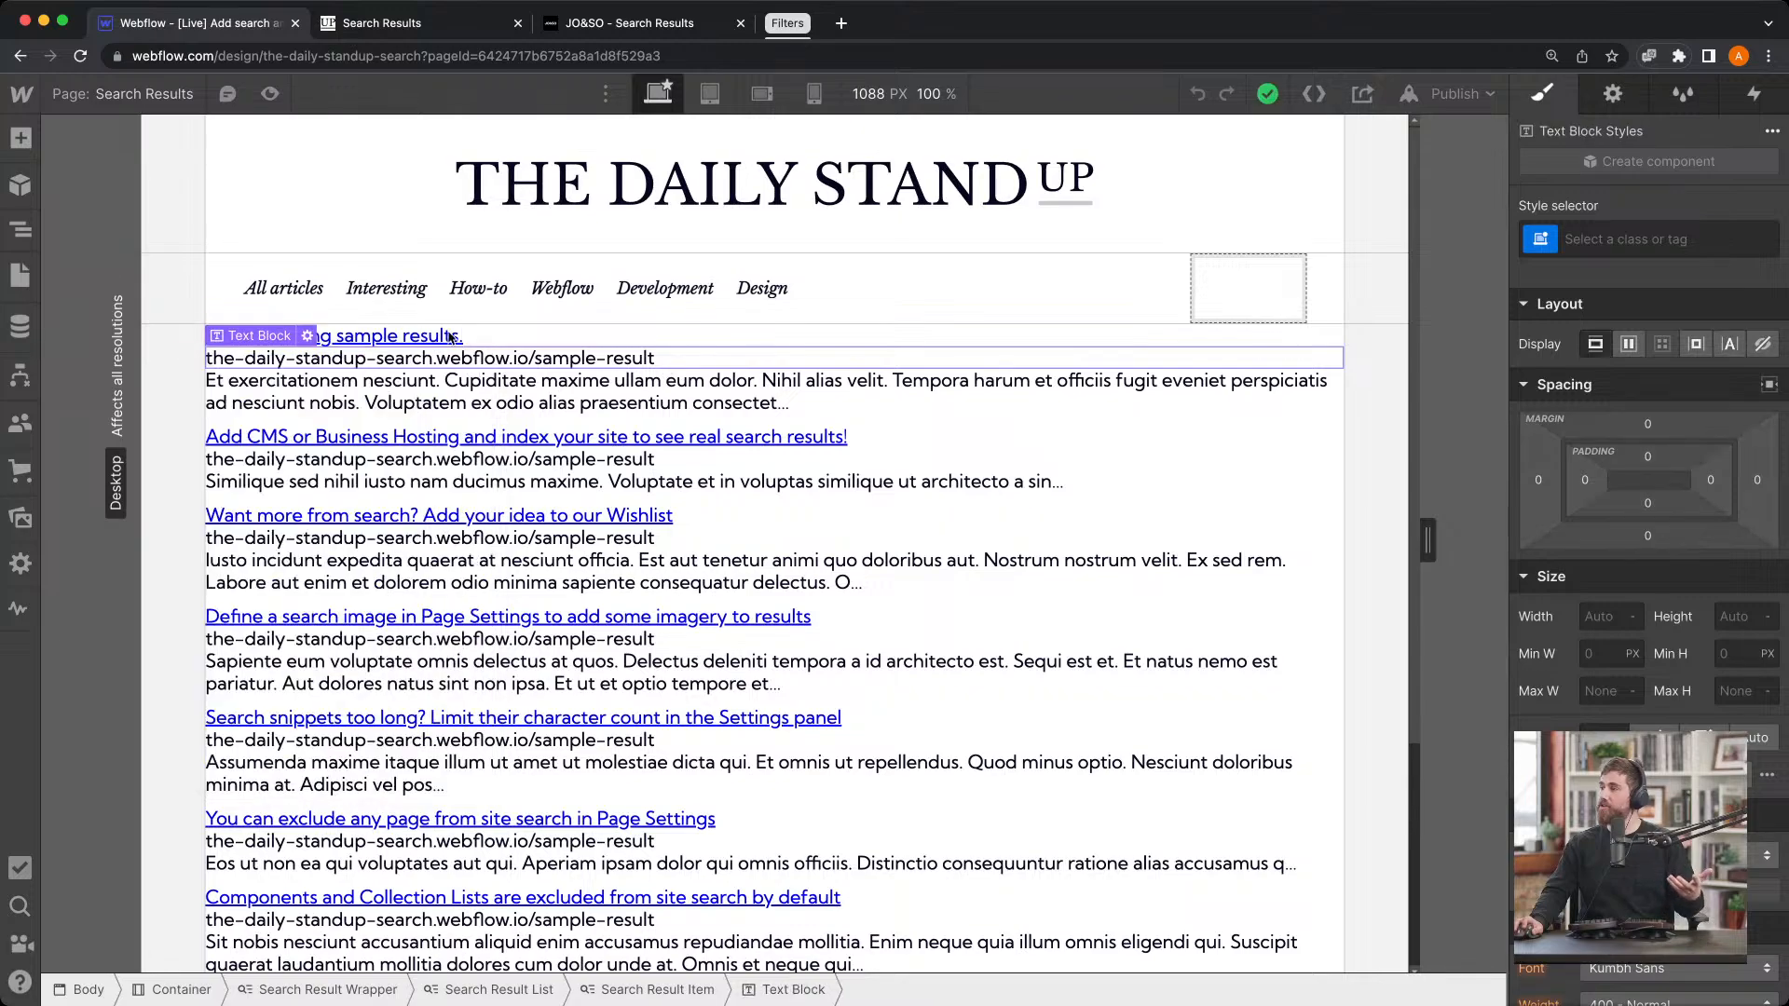
# Add an image element to the Search Result Item and place it first, above the link
pyautogui.click(20, 138)
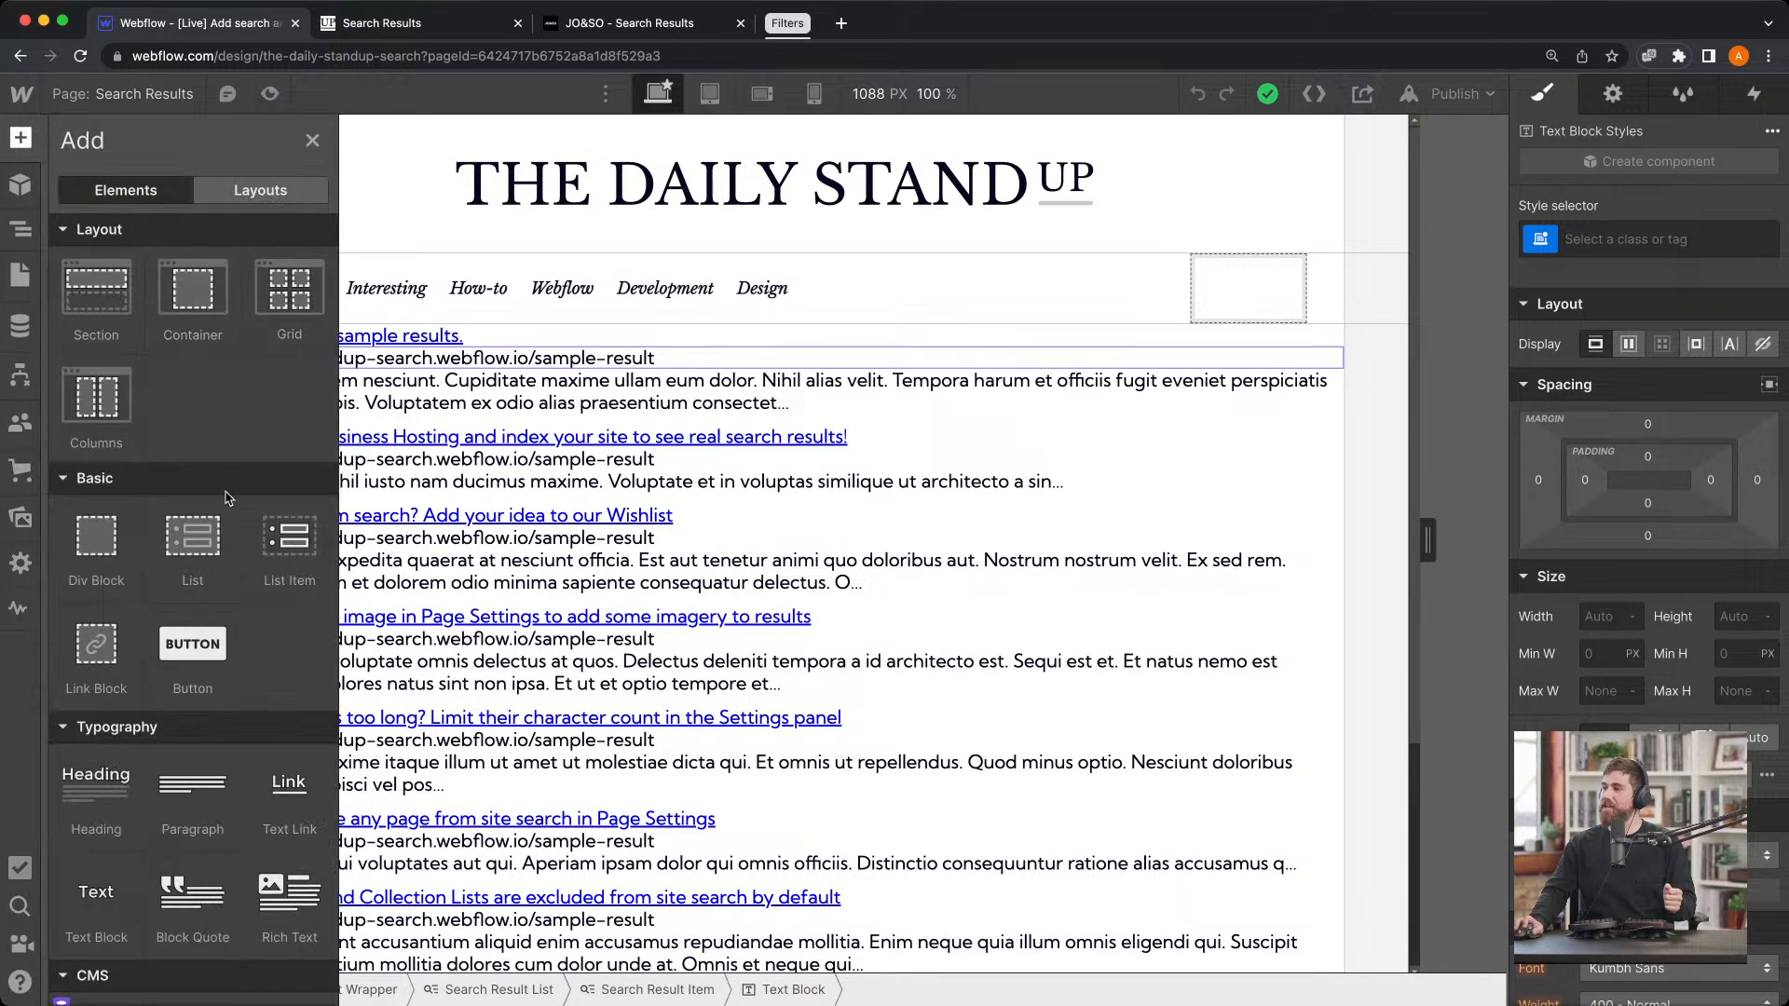
pyautogui.scroll(-7, 184, 808)
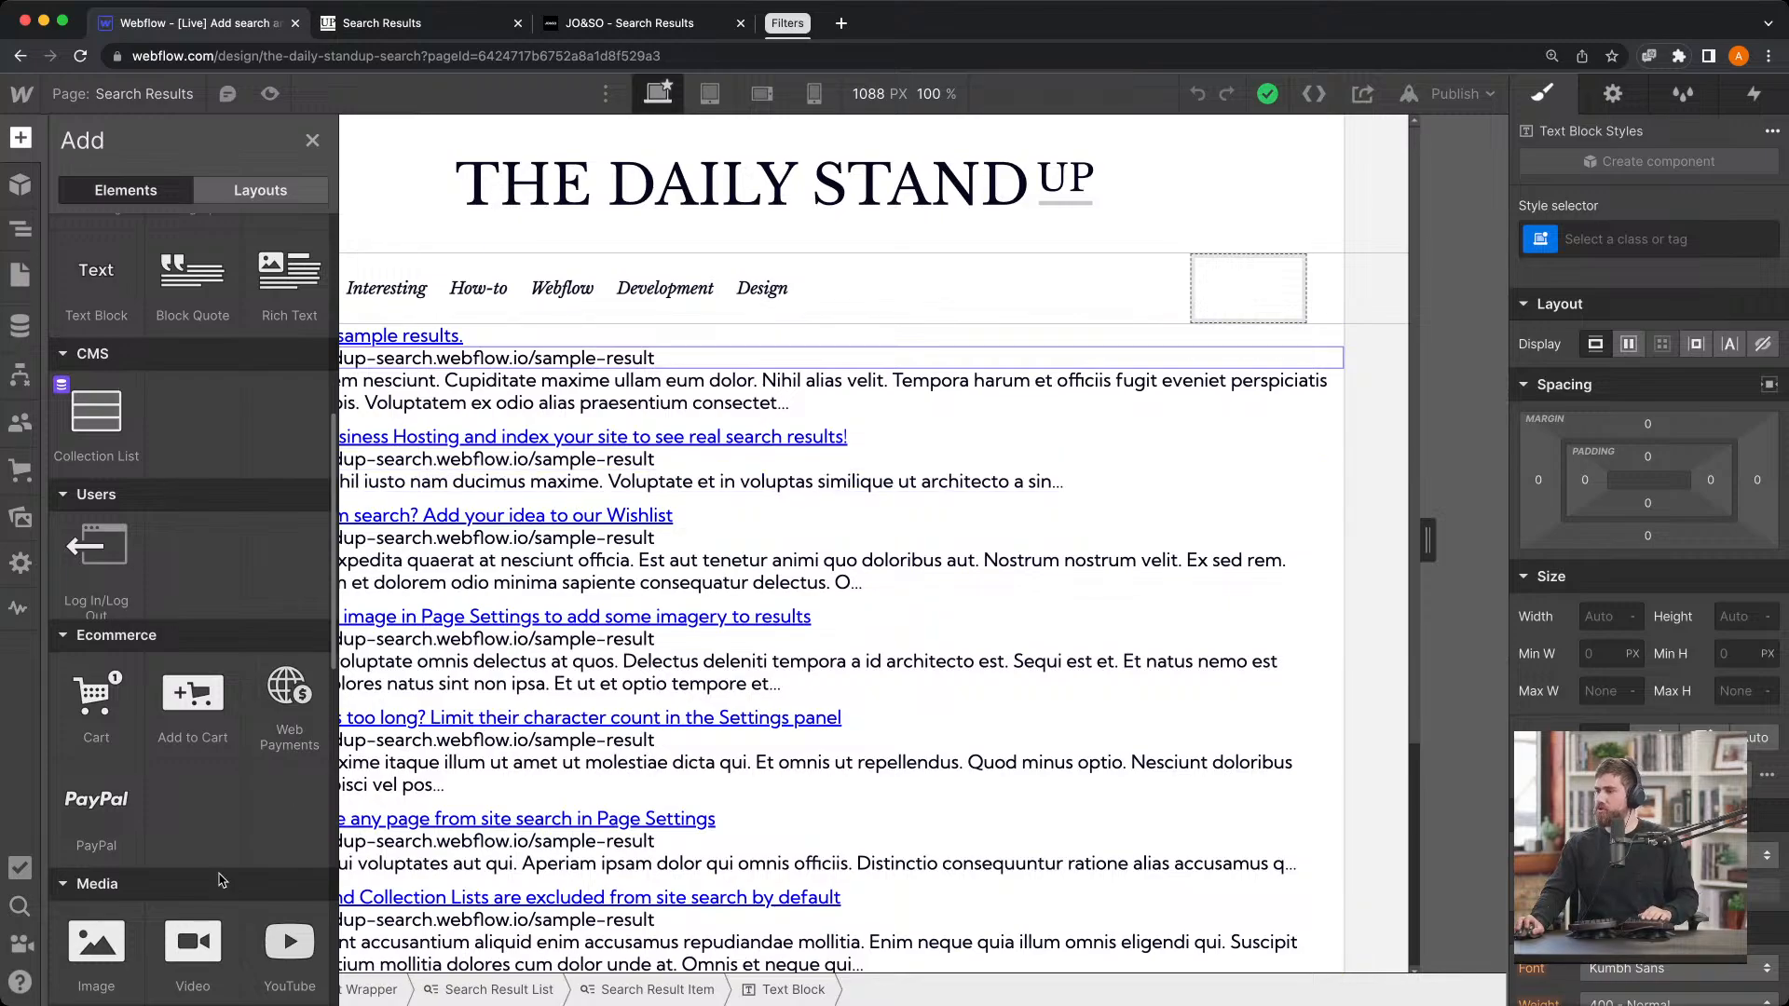
pyautogui.moveTo(96, 941); pyautogui.dragTo(225, 331)
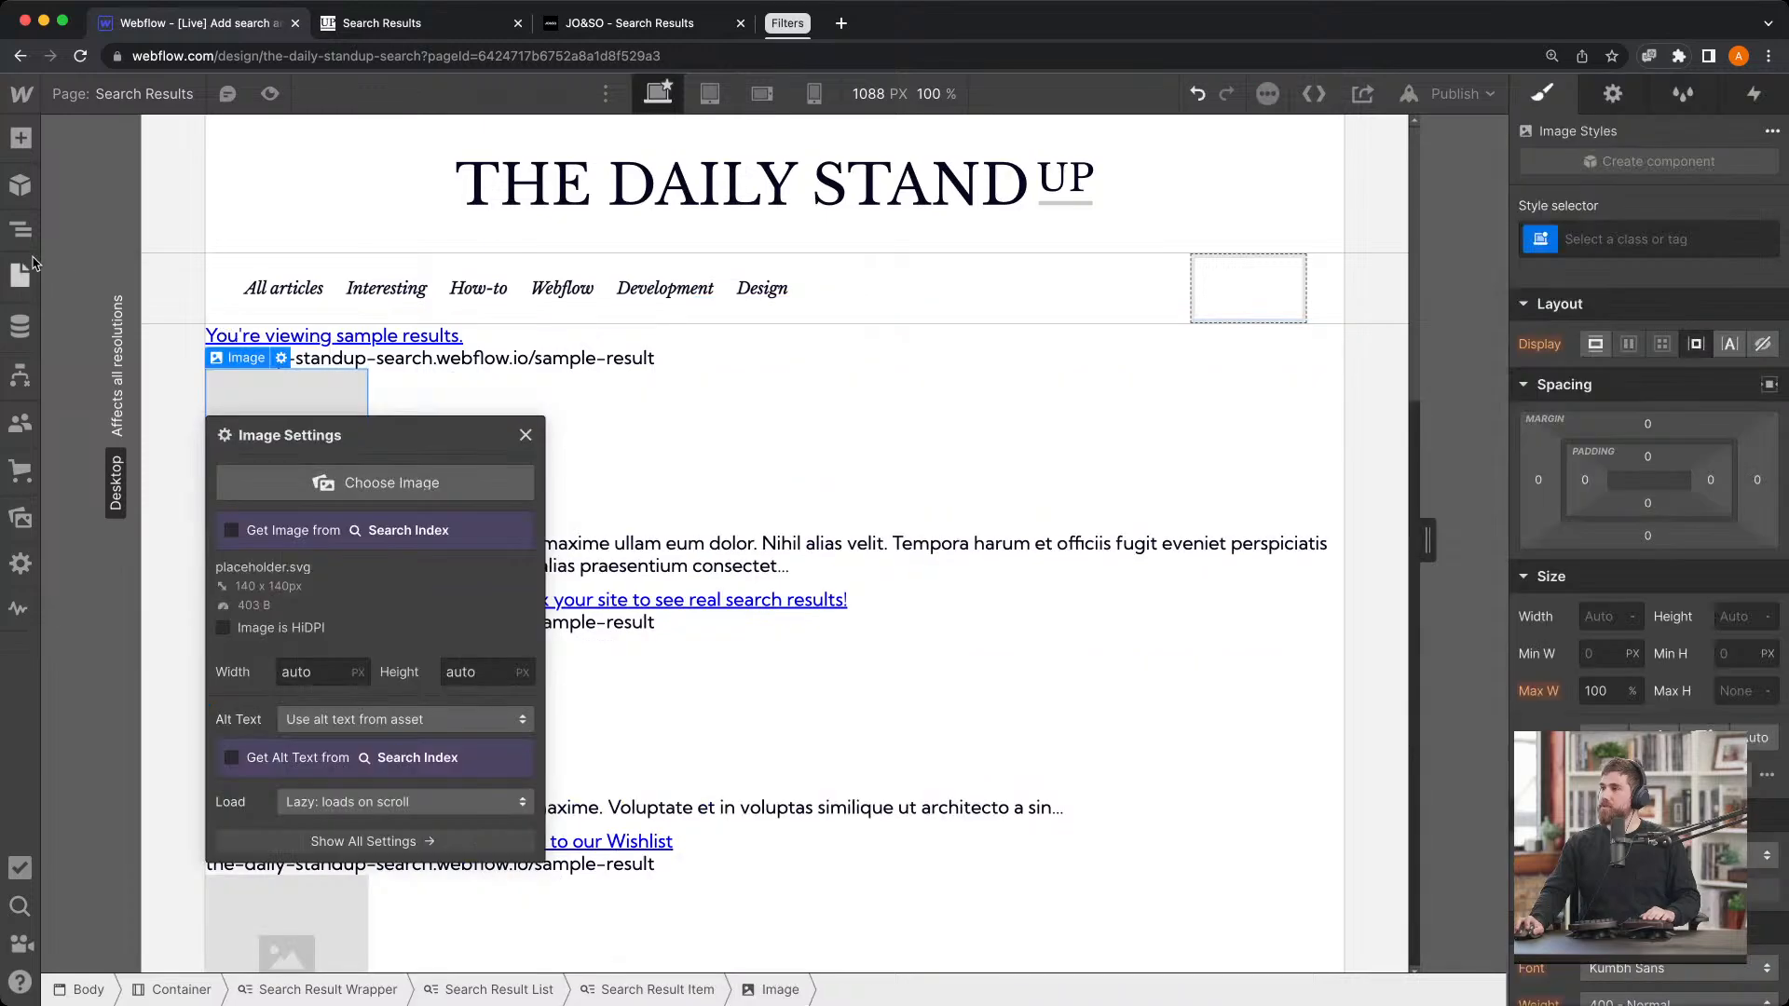
pyautogui.click(20, 234)
pyautogui.moveTo(179, 459); pyautogui.dragTo(193, 391)
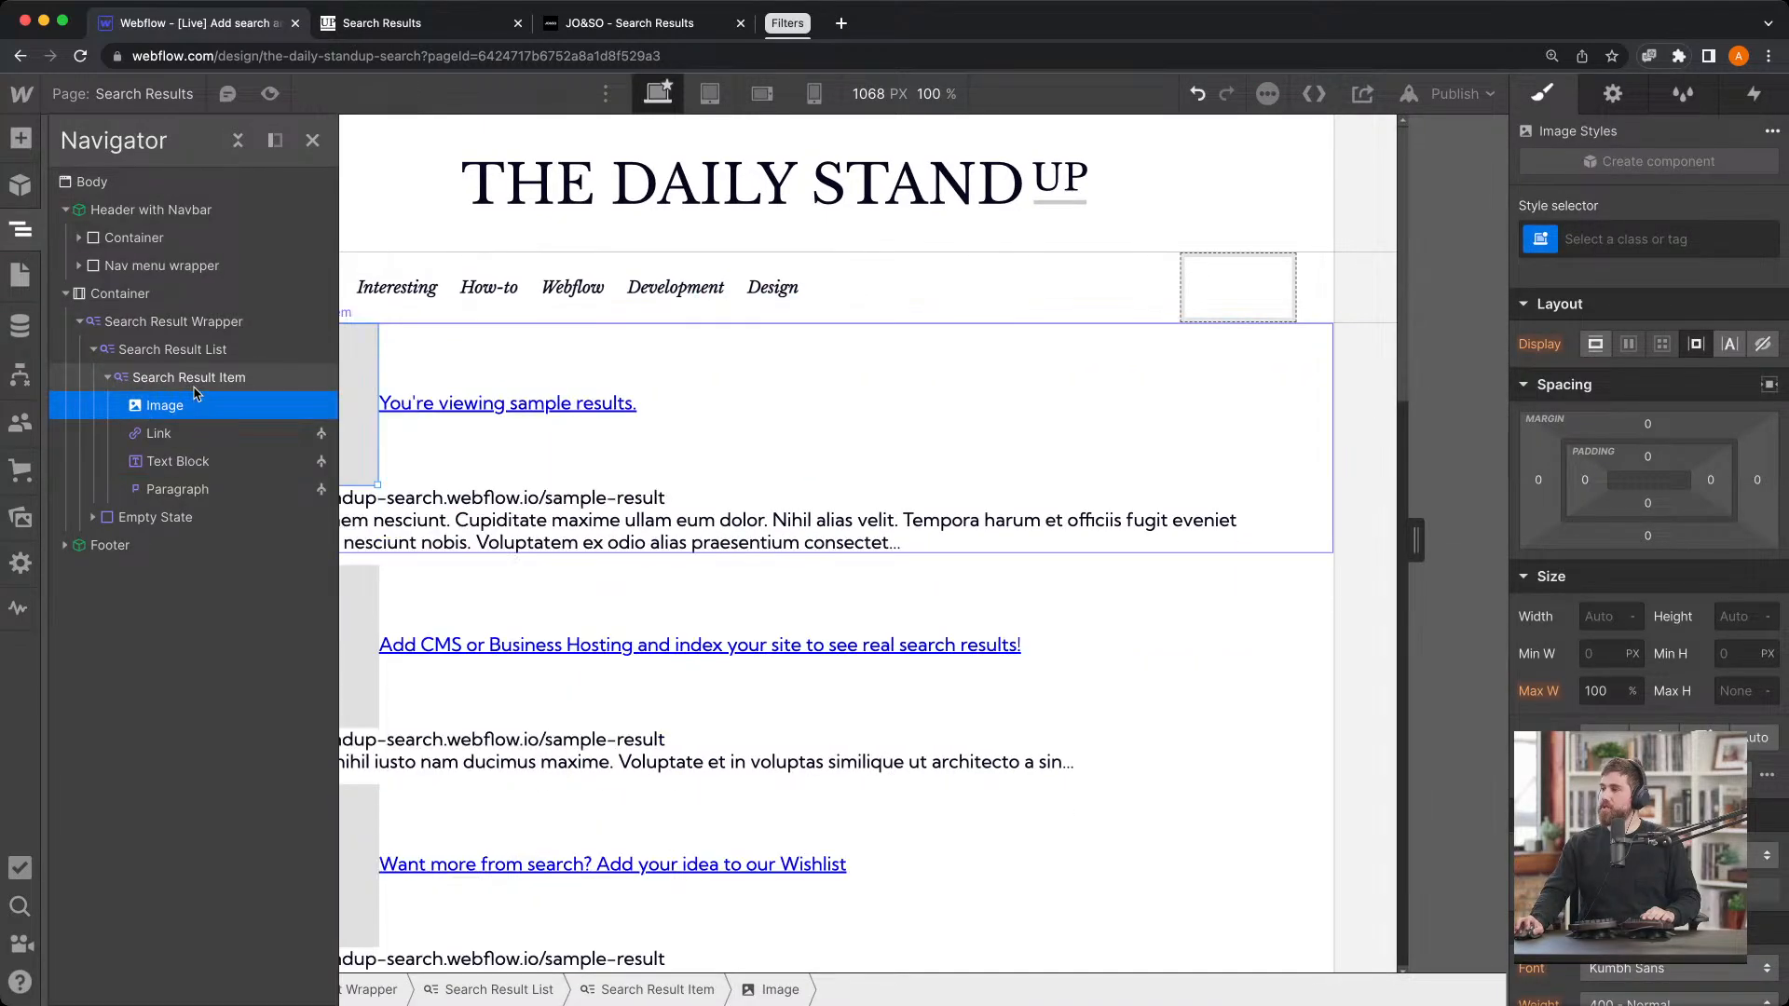
# Bind the new image in the Search Result Item to the image field from the Search Index
pyautogui.click(343, 395)
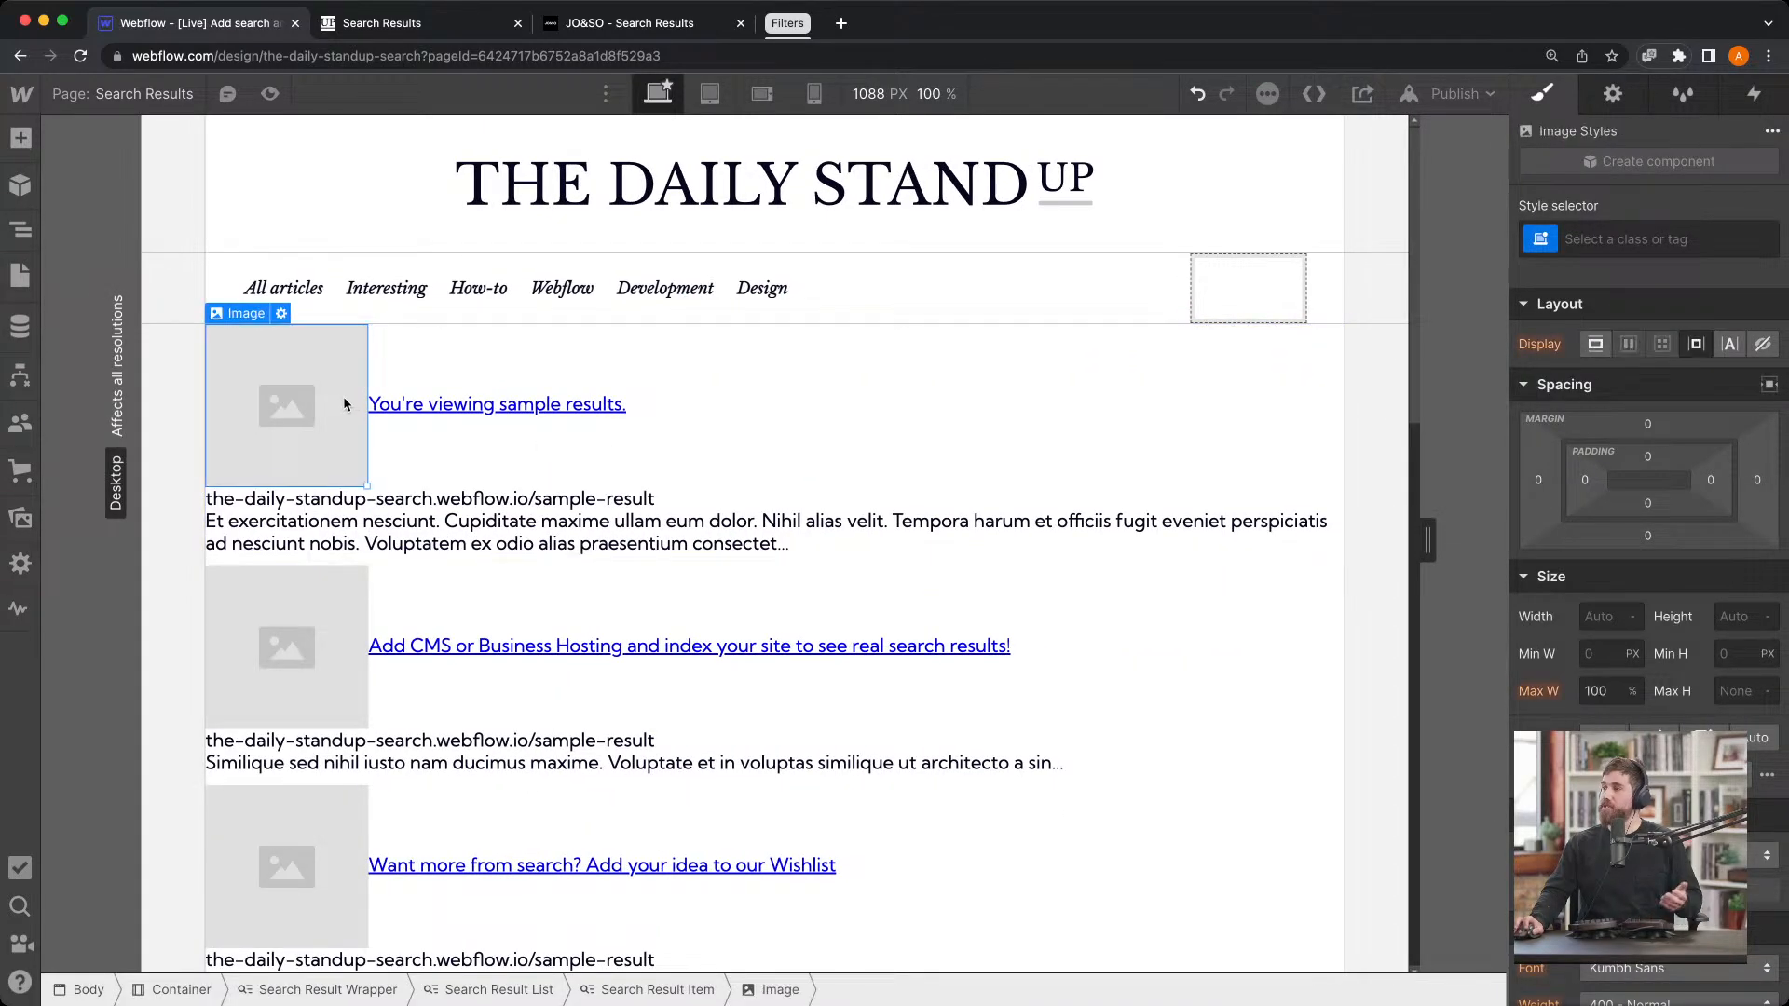
pyautogui.doubleClick(343, 396)
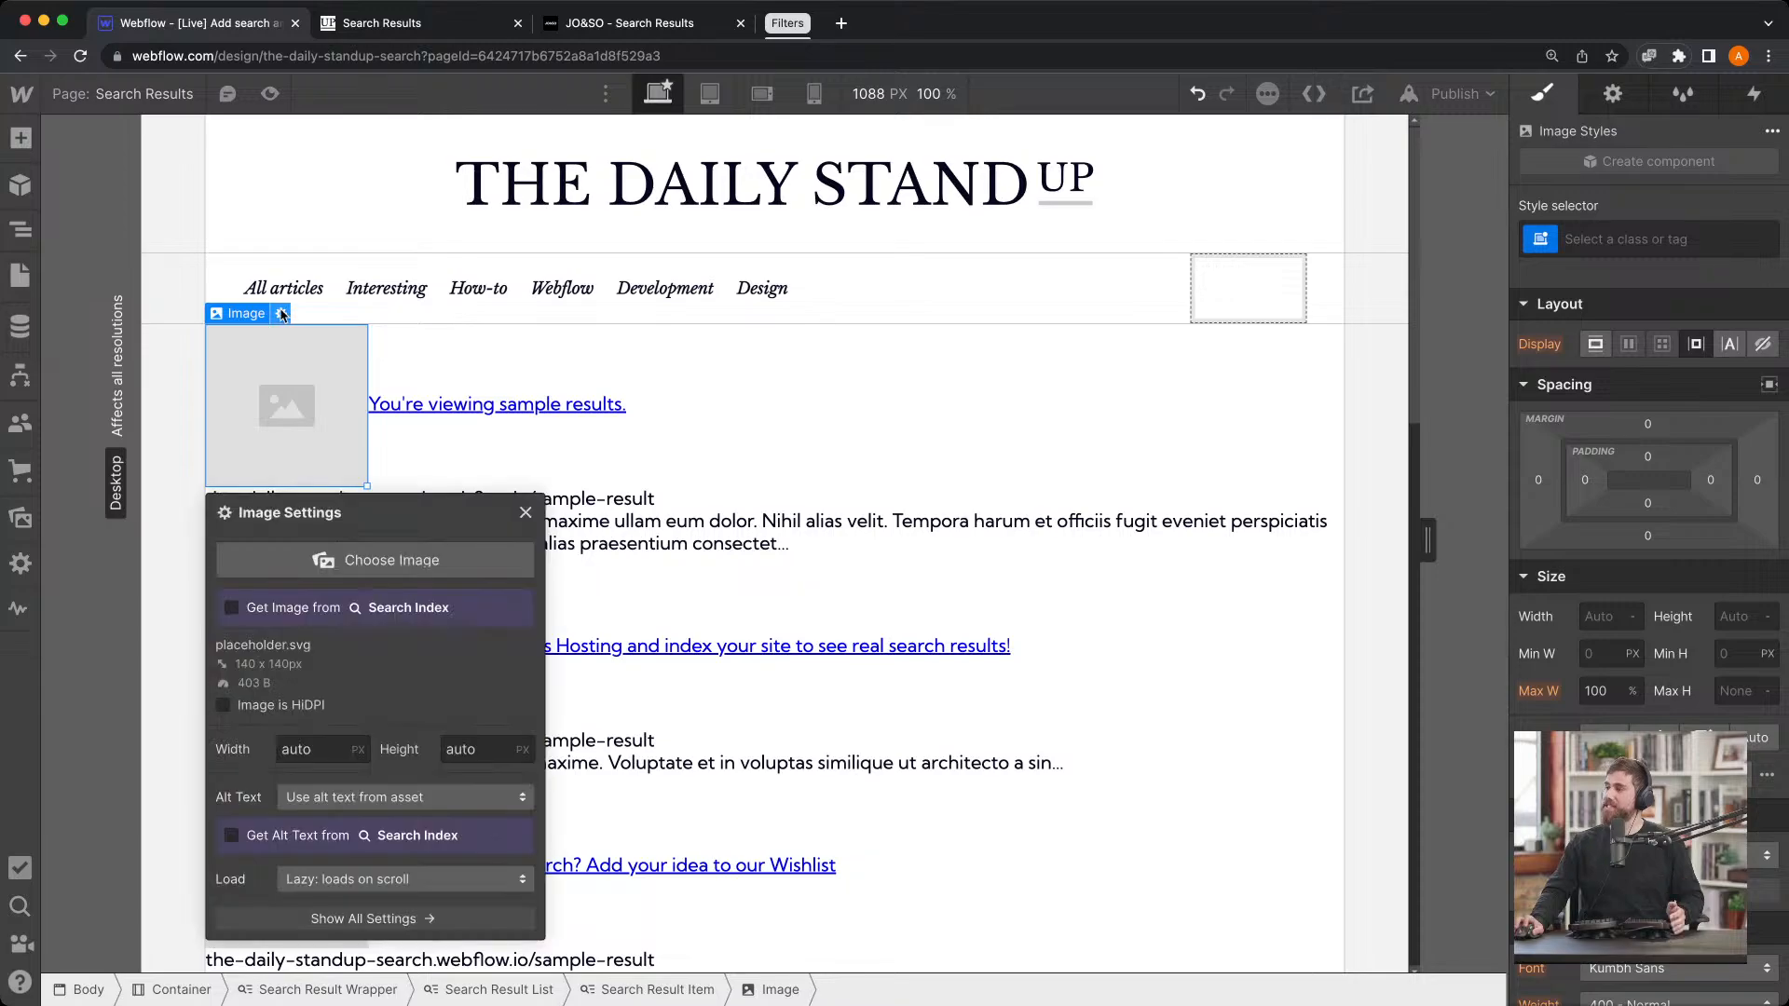
pyautogui.click(310, 618)
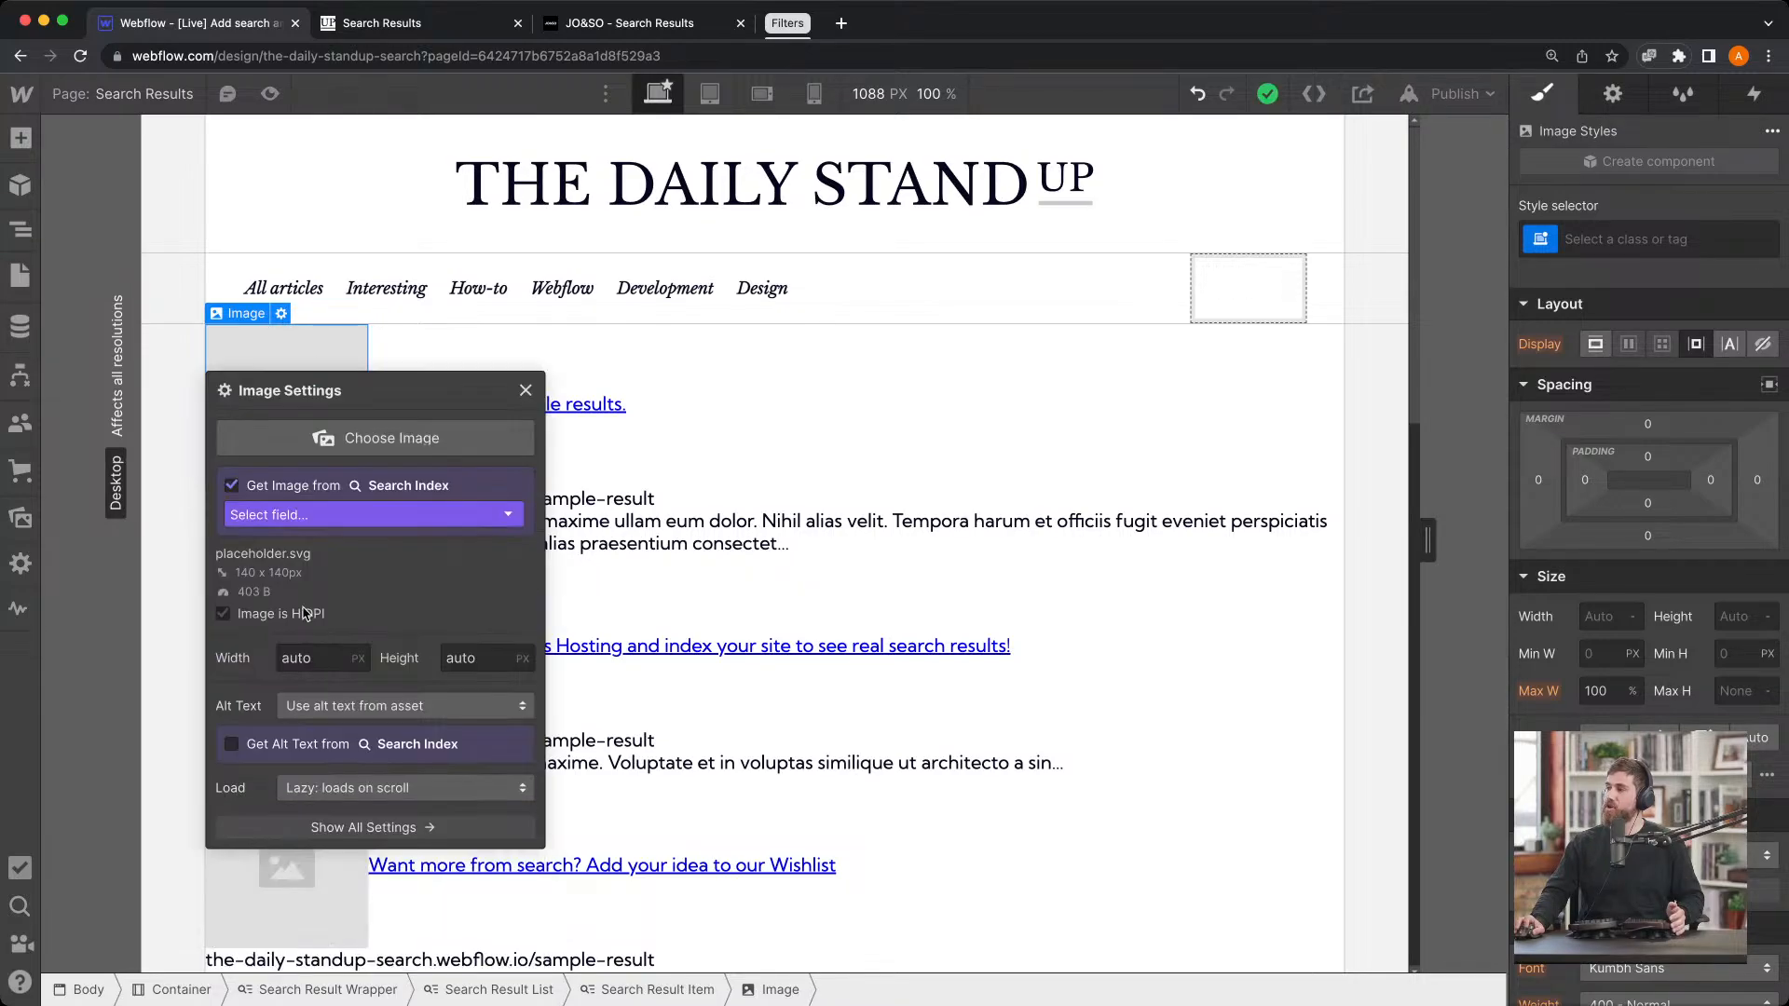
pyautogui.click(322, 518)
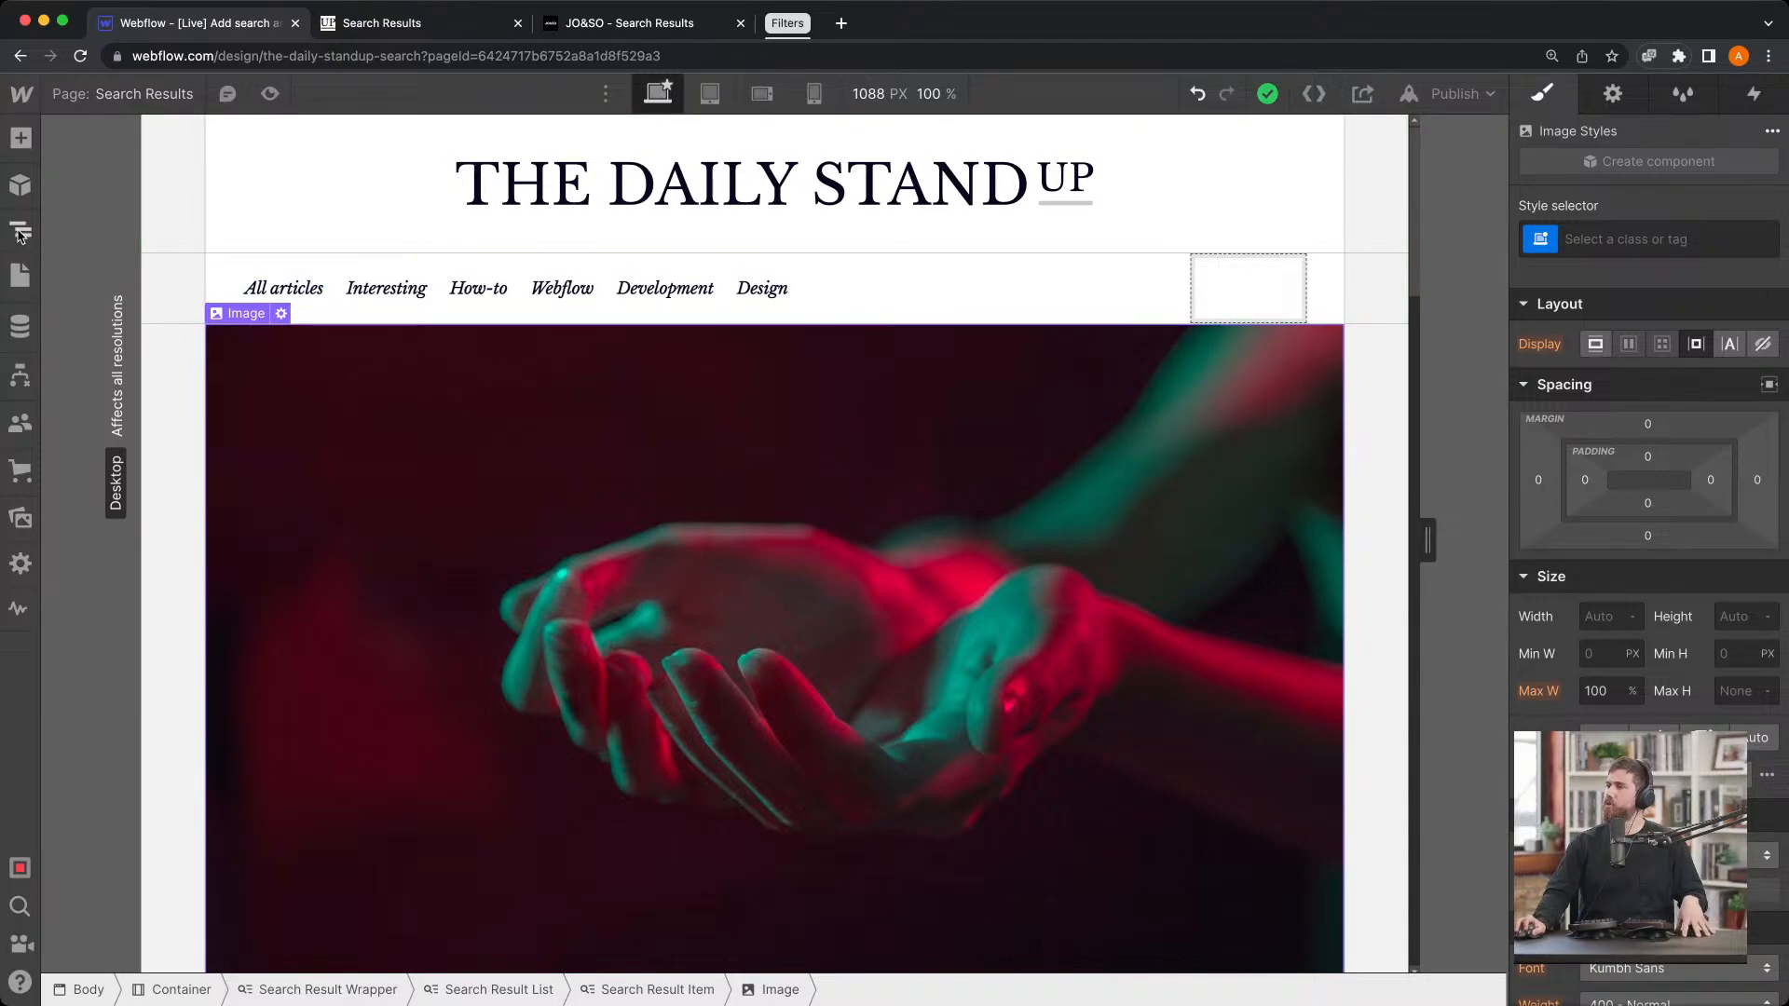
# Open the Style guide page and examine the element structure of its Search result block, including the search image wrapper
pyautogui.click(20, 276)
pyautogui.click(139, 339)
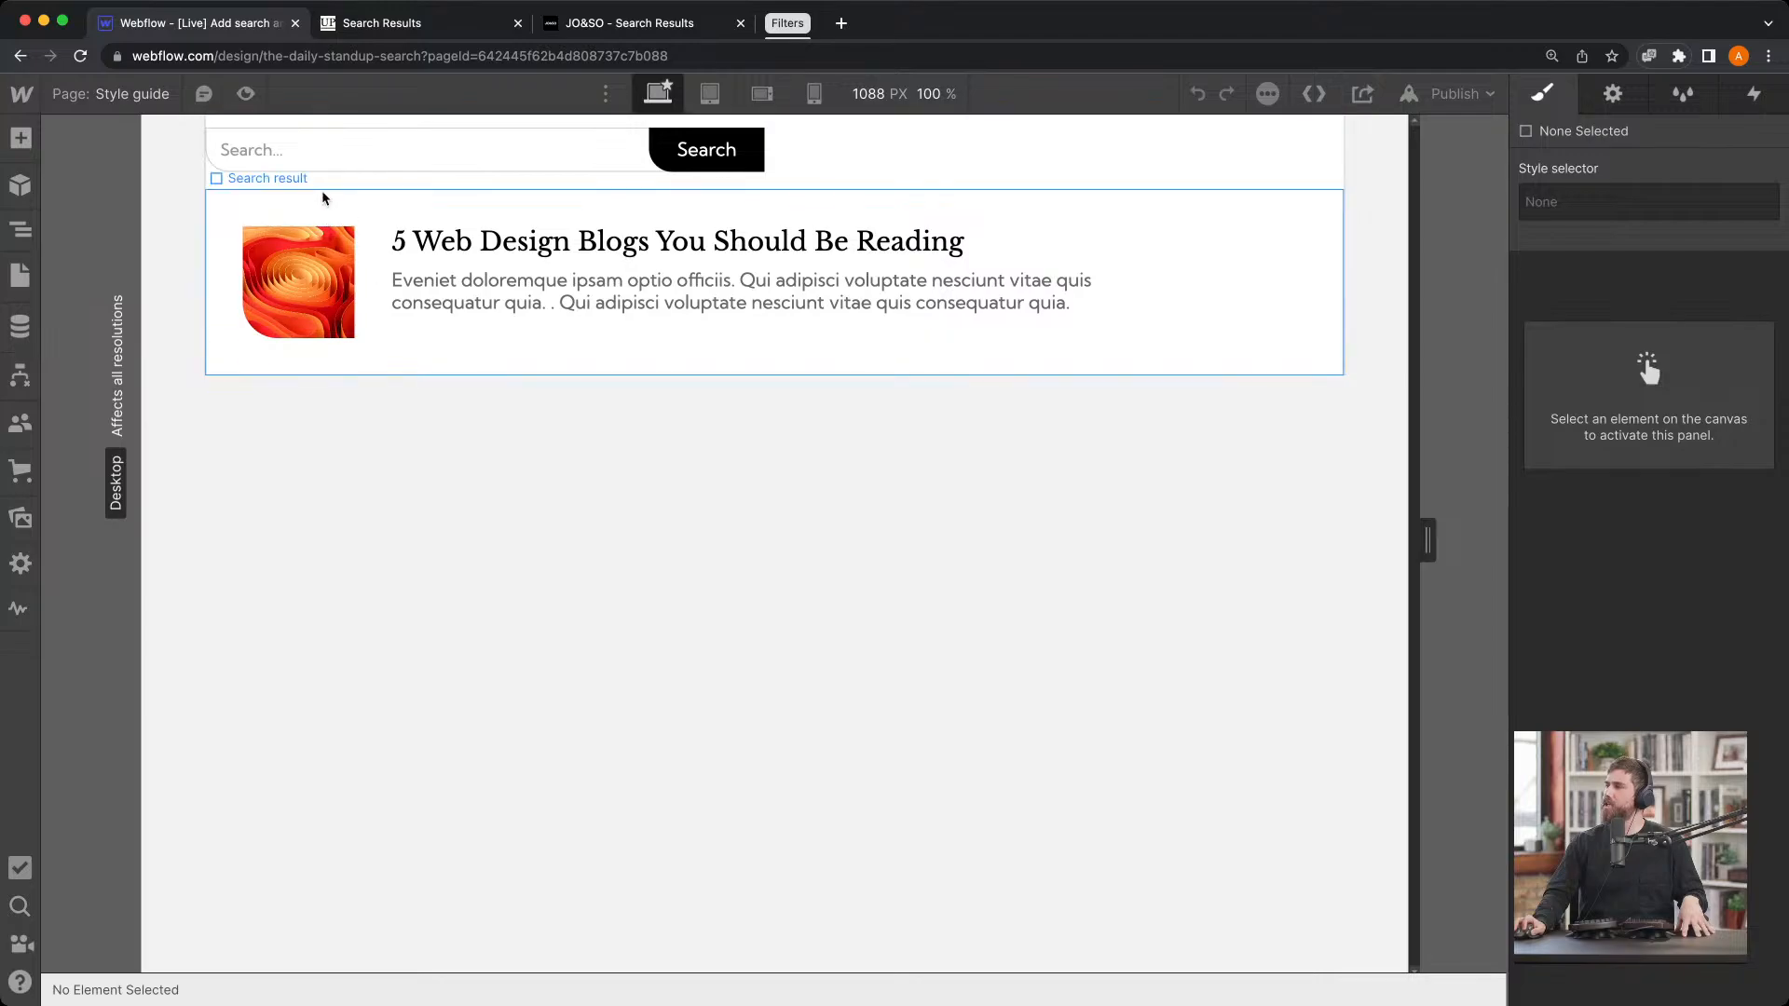
pyautogui.click(325, 199)
pyautogui.click(28, 227)
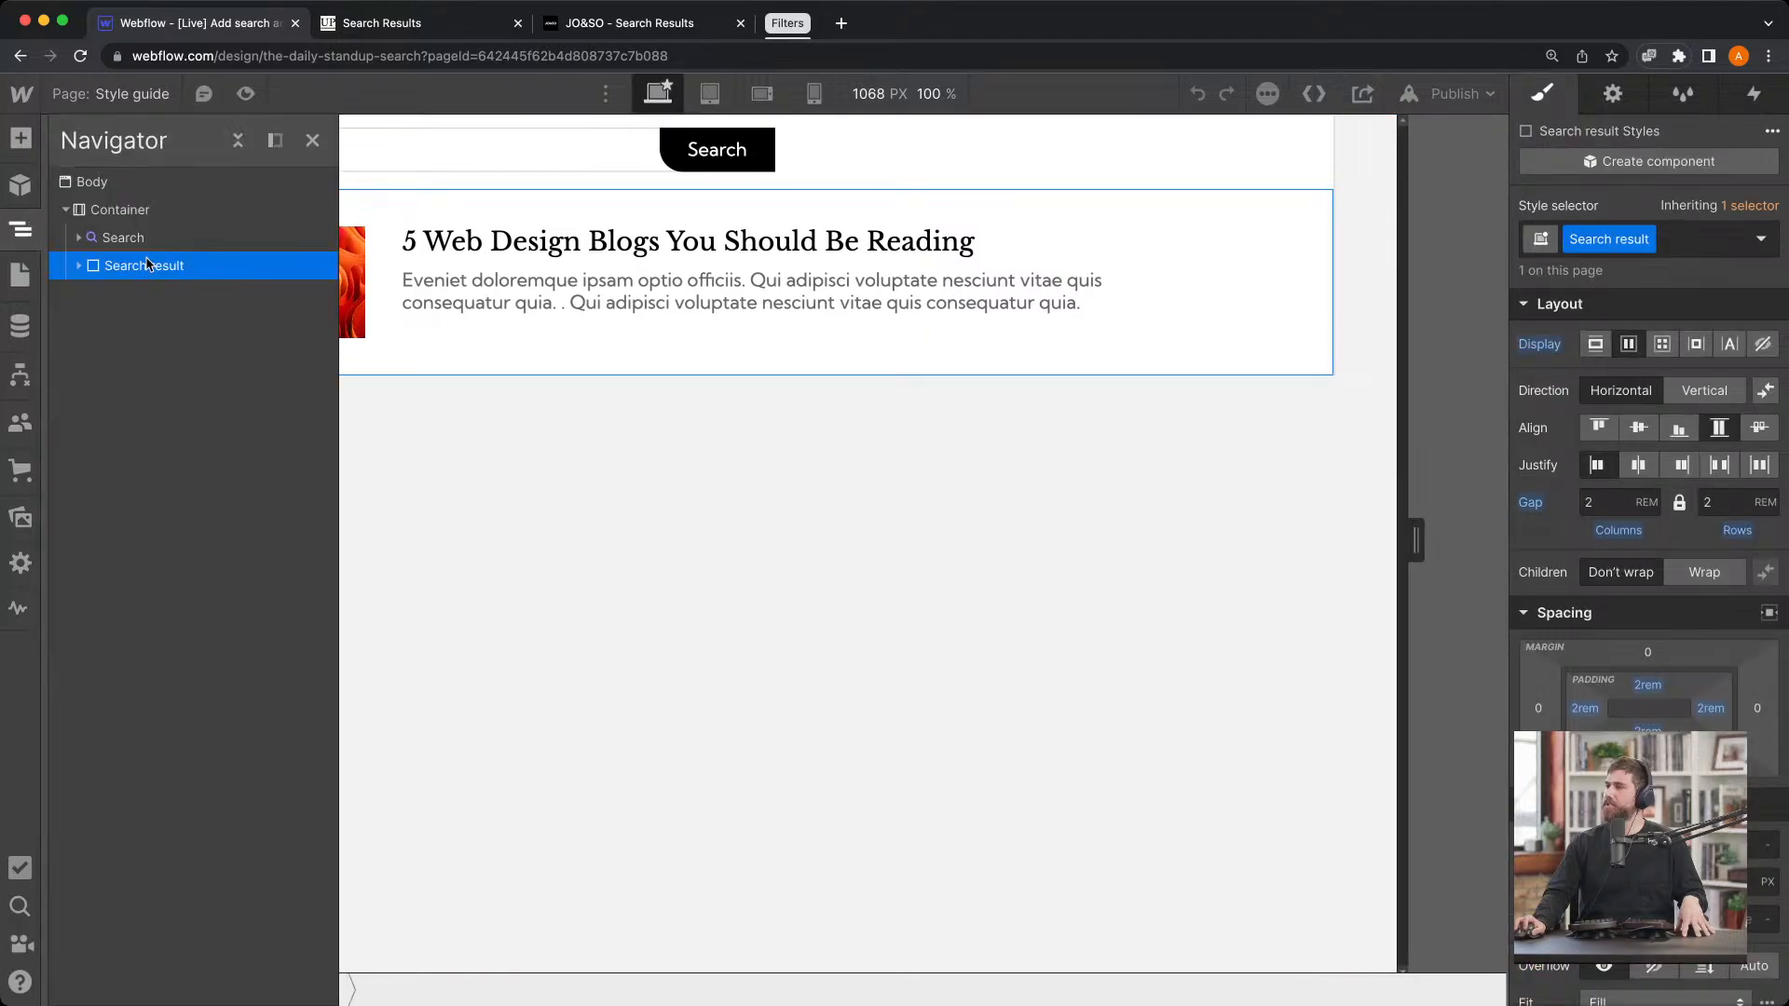
pyautogui.click(80, 266)
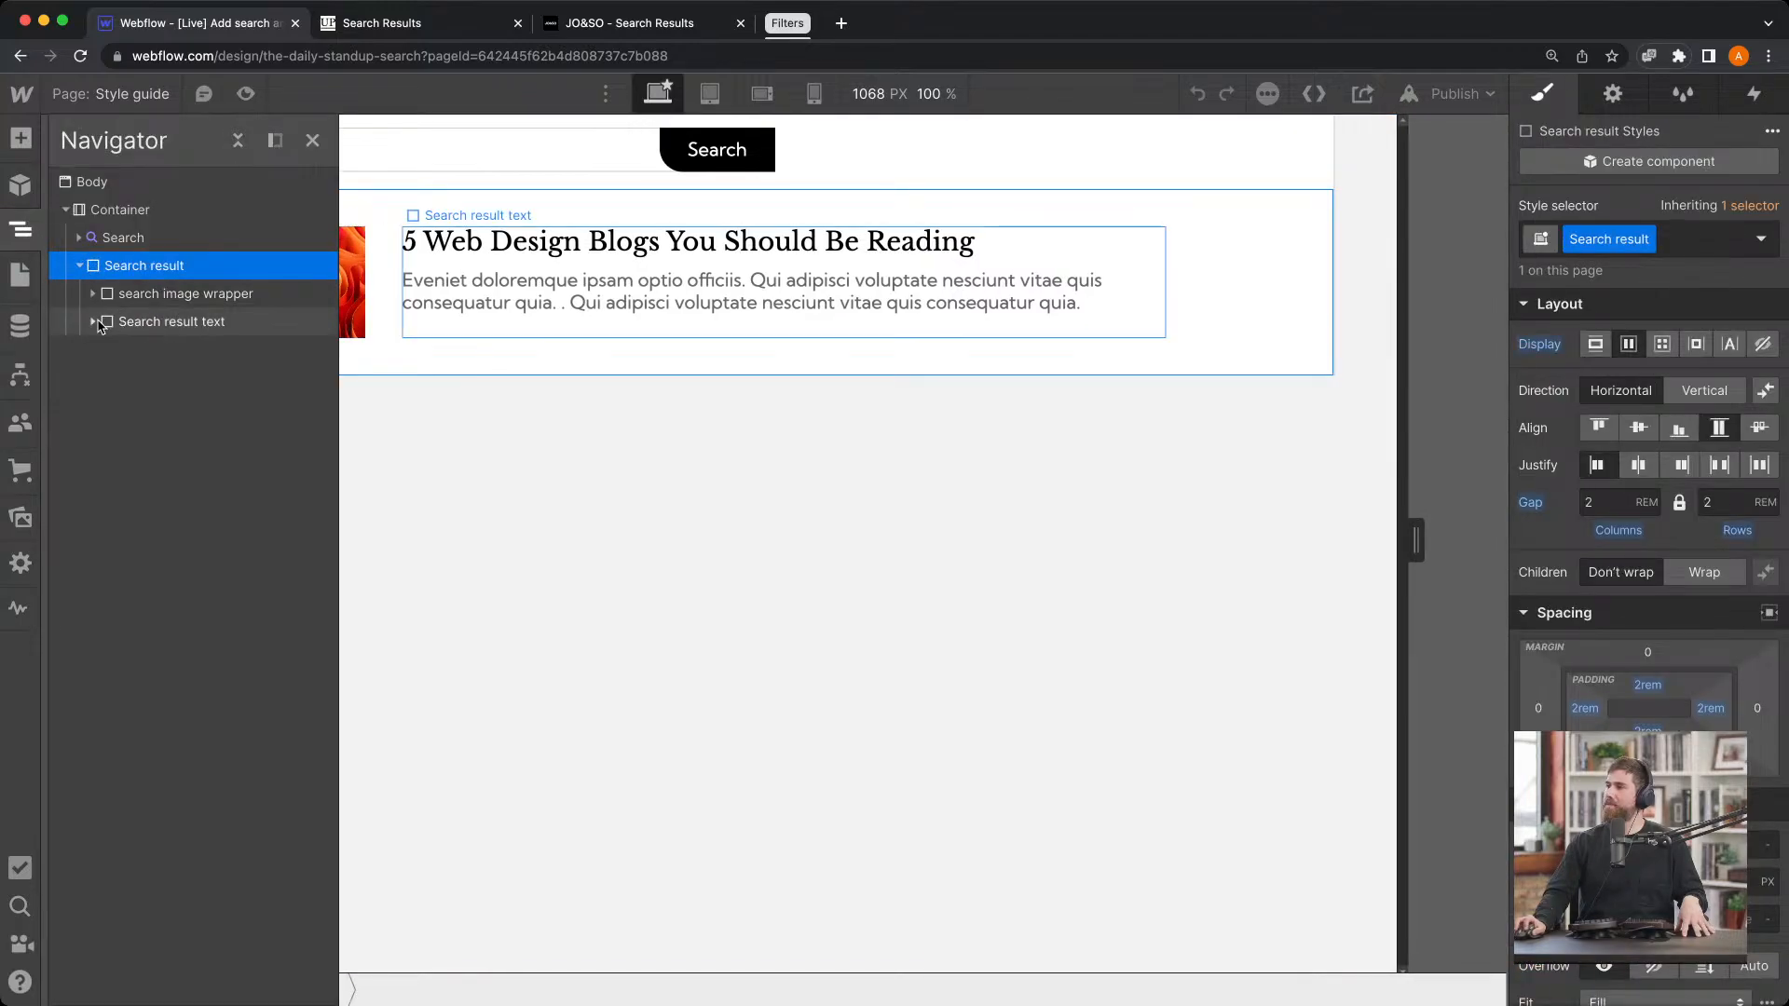
pyautogui.click(94, 294)
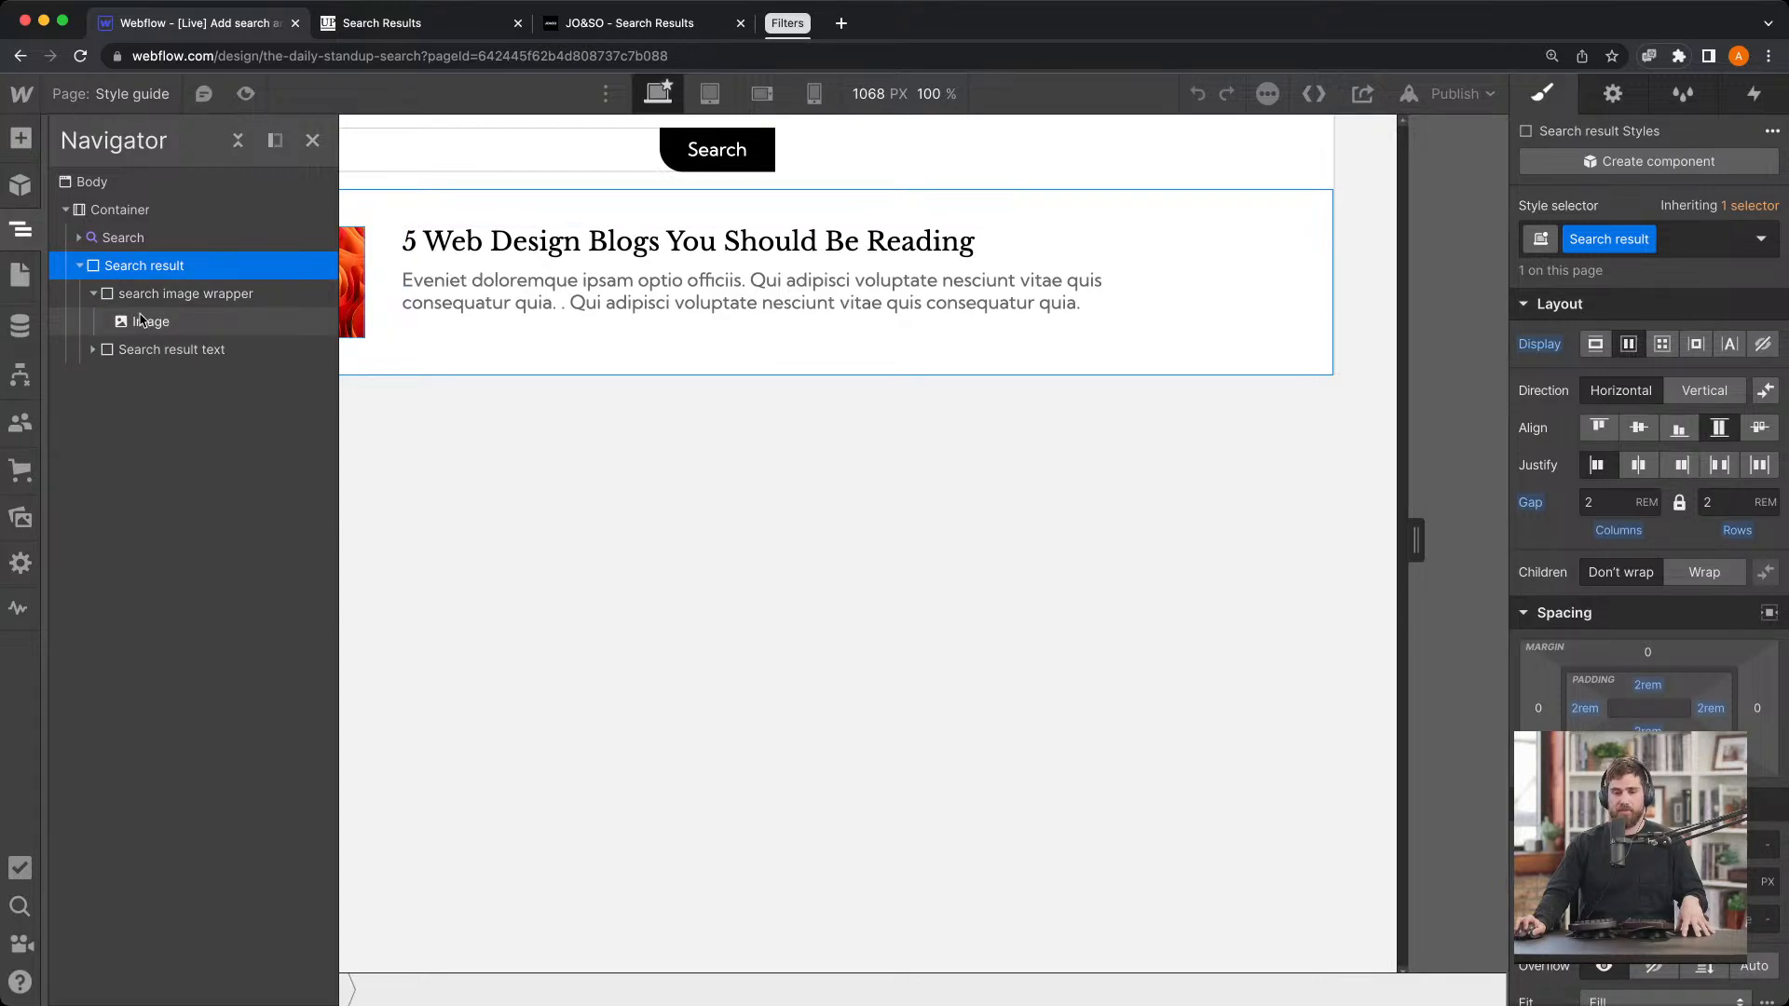
# Leave the Style guide and reopen the Search Results page
pyautogui.click(20, 275)
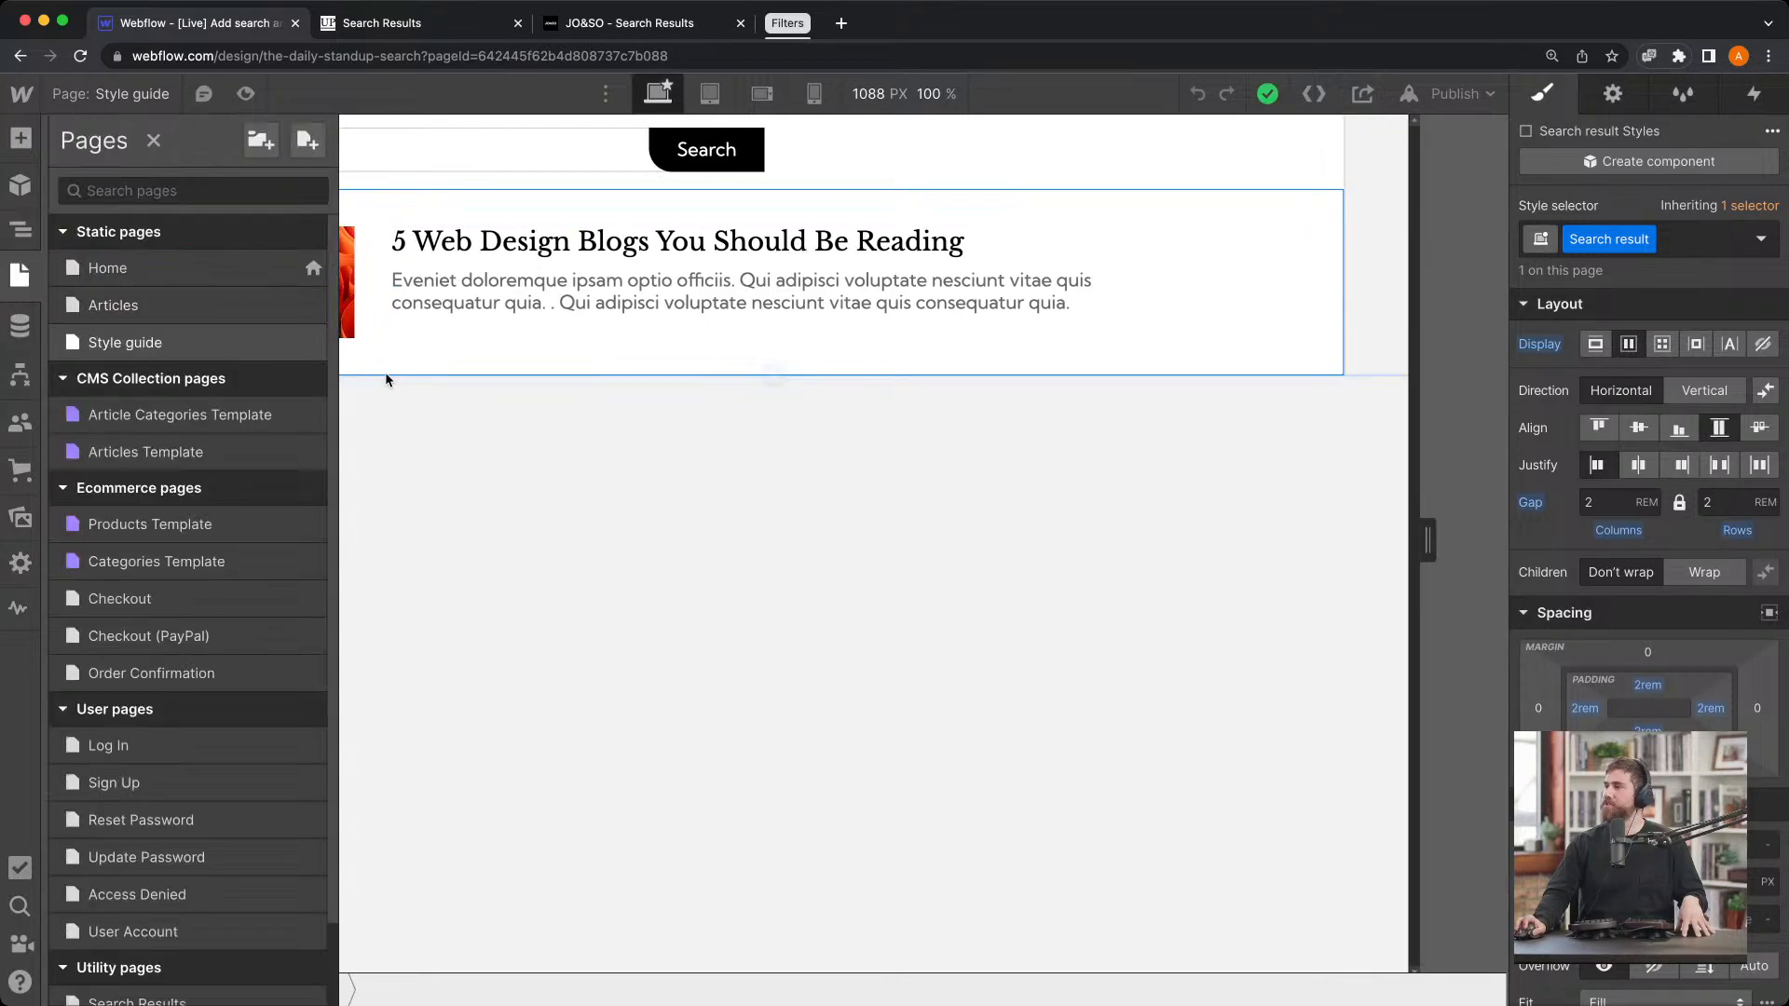
pyautogui.scroll(-2, 205, 694)
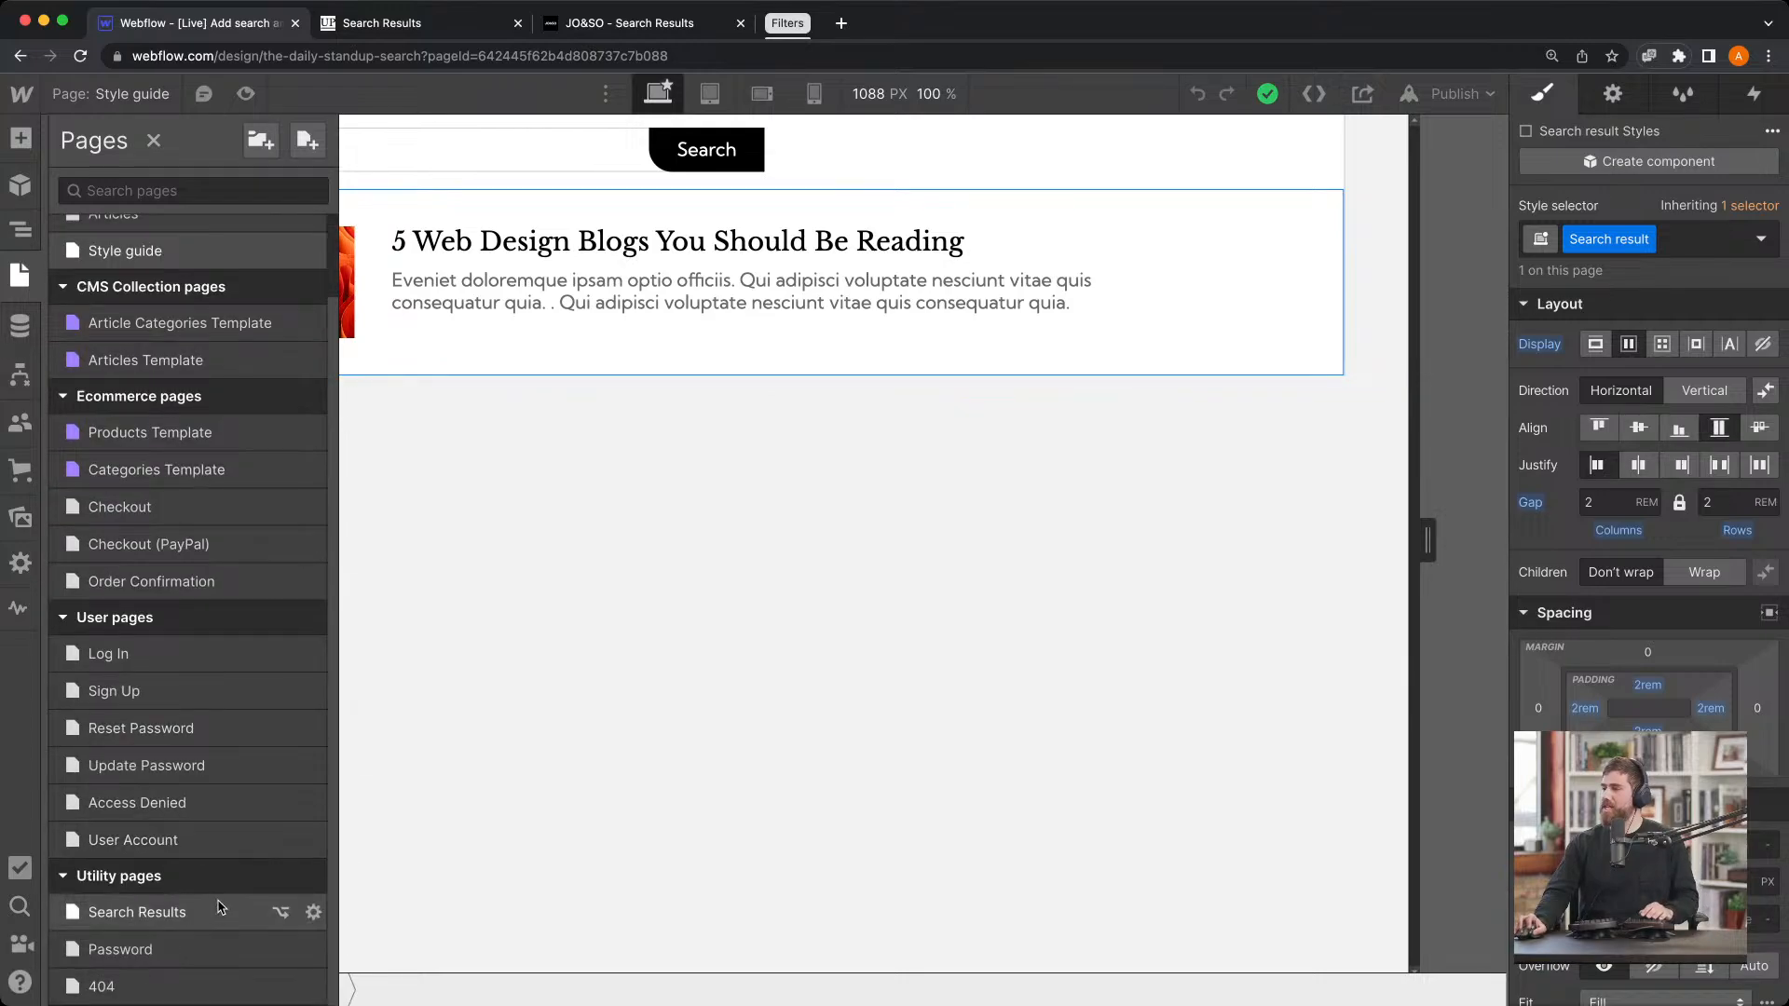
pyautogui.click(222, 912)
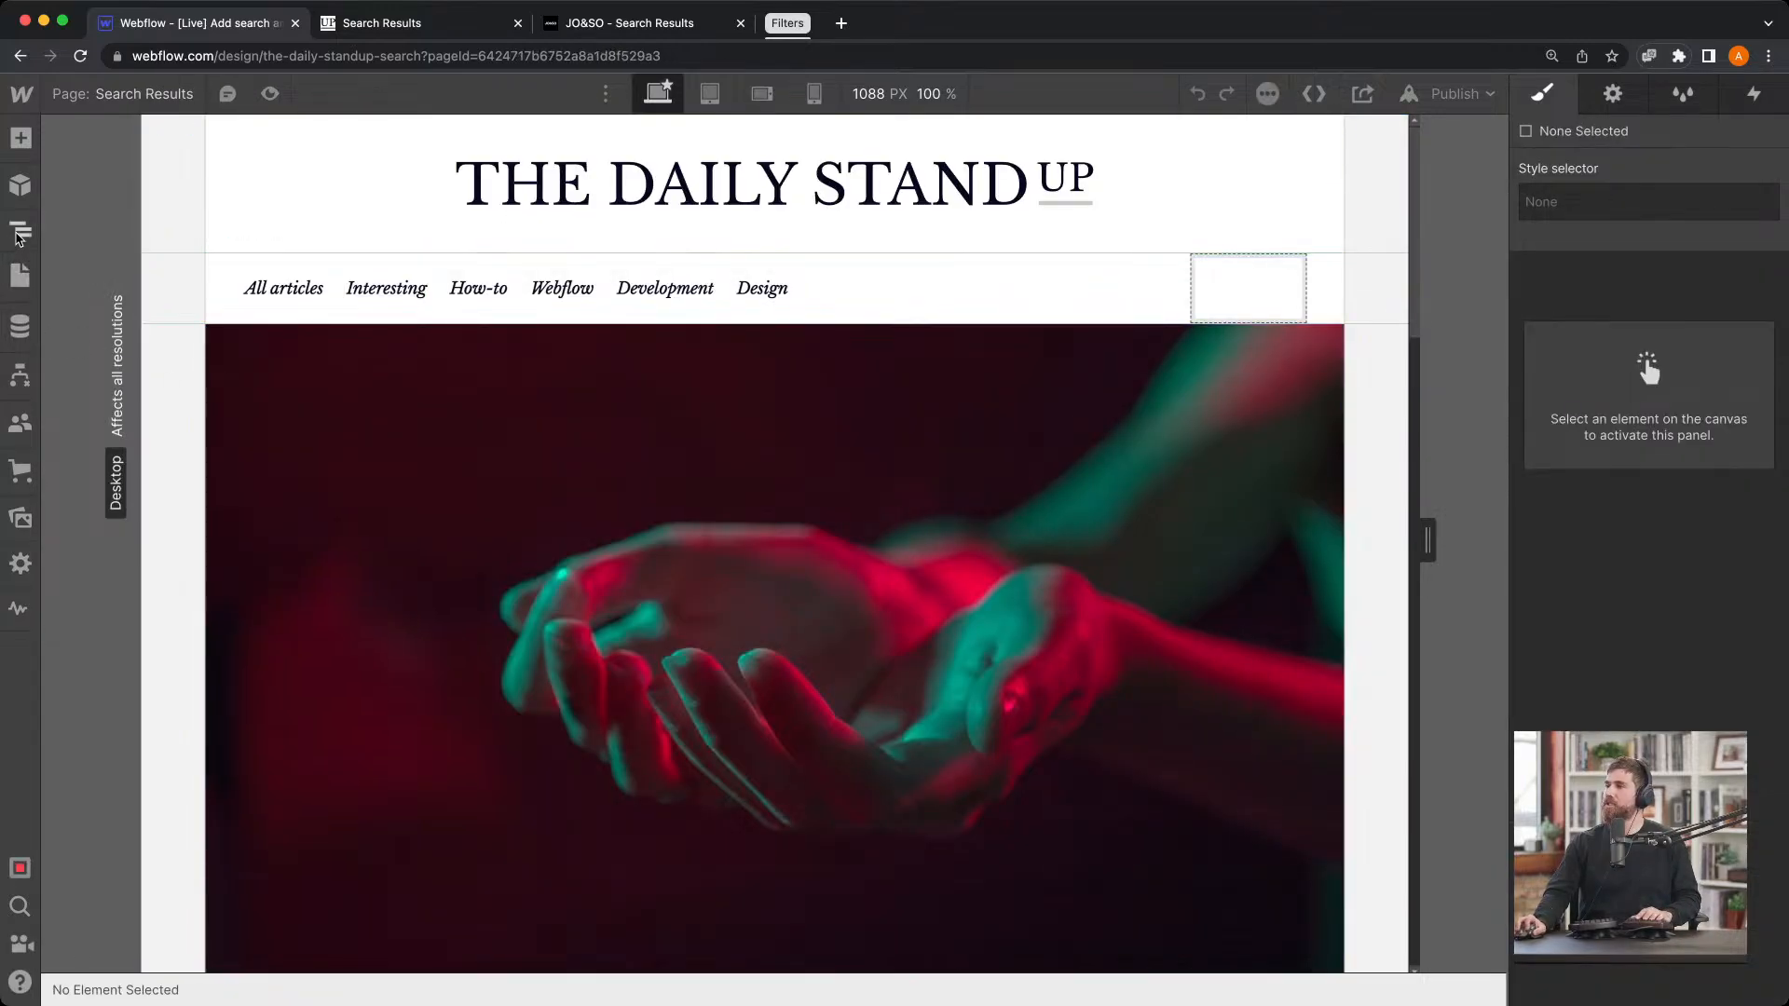
# Apply the existing "Search result" class to the Search Result Item inside the Search Result List
pyautogui.click(19, 230)
pyautogui.click(64, 237)
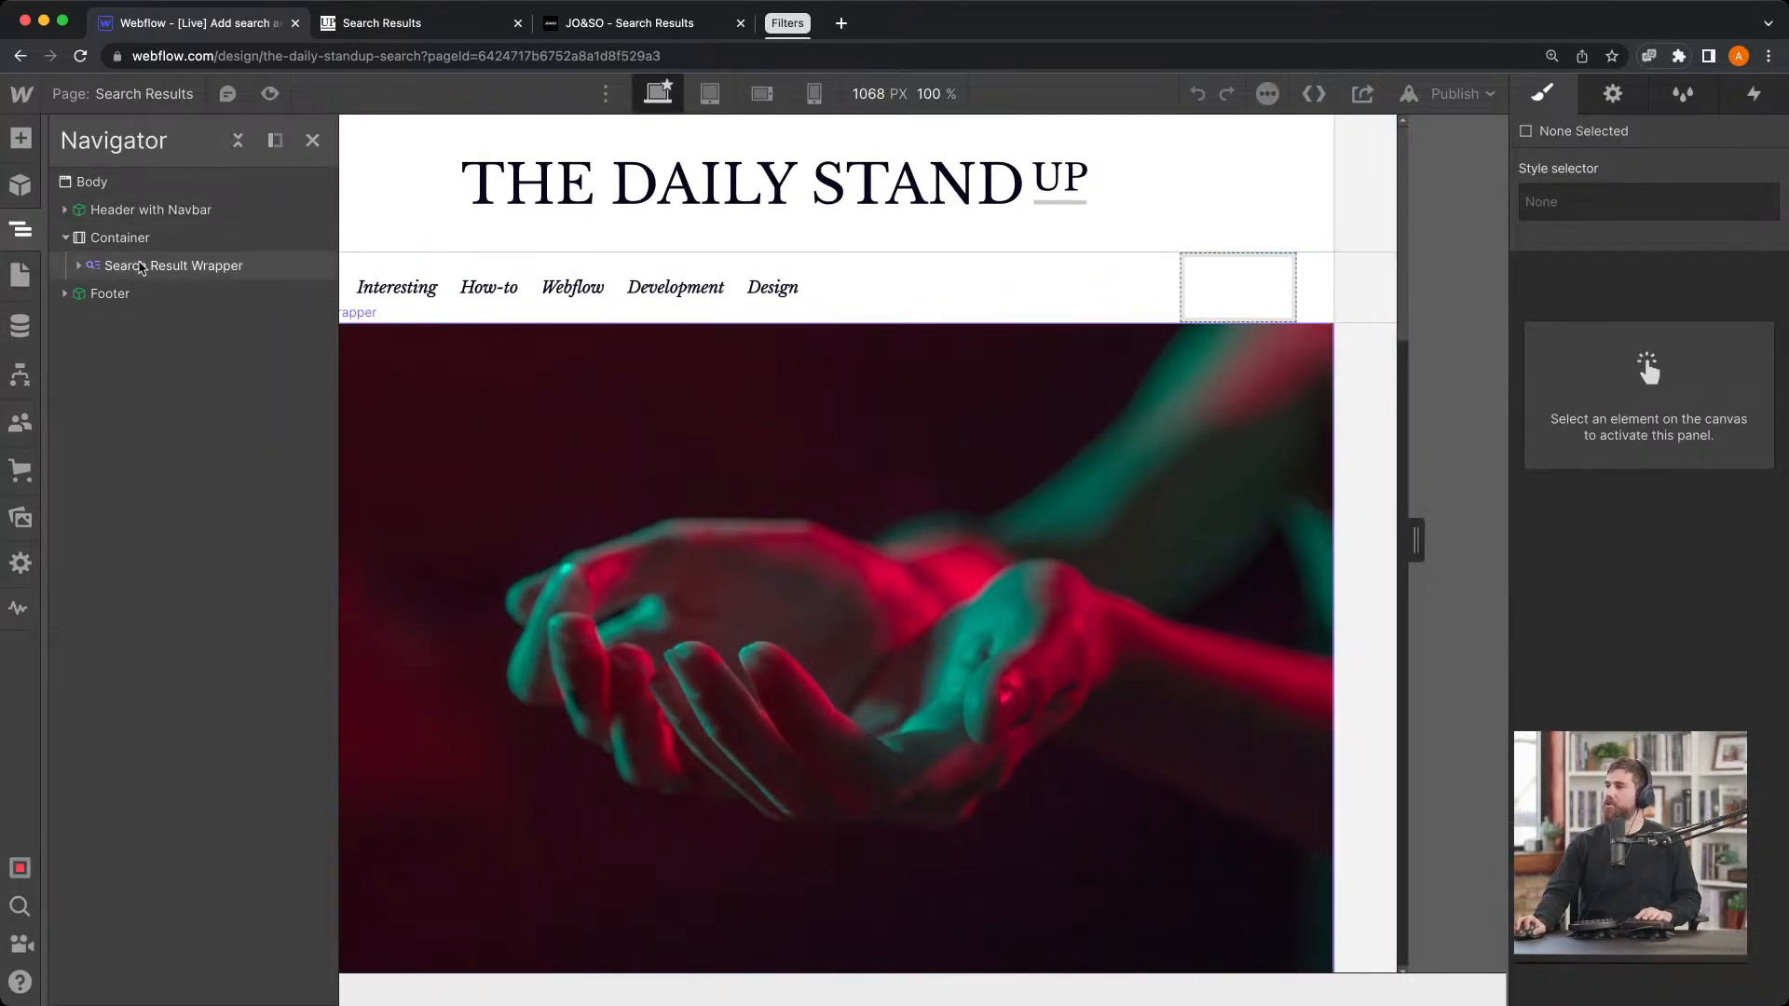
pyautogui.click(91, 268)
pyautogui.click(88, 266)
pyautogui.click(203, 296)
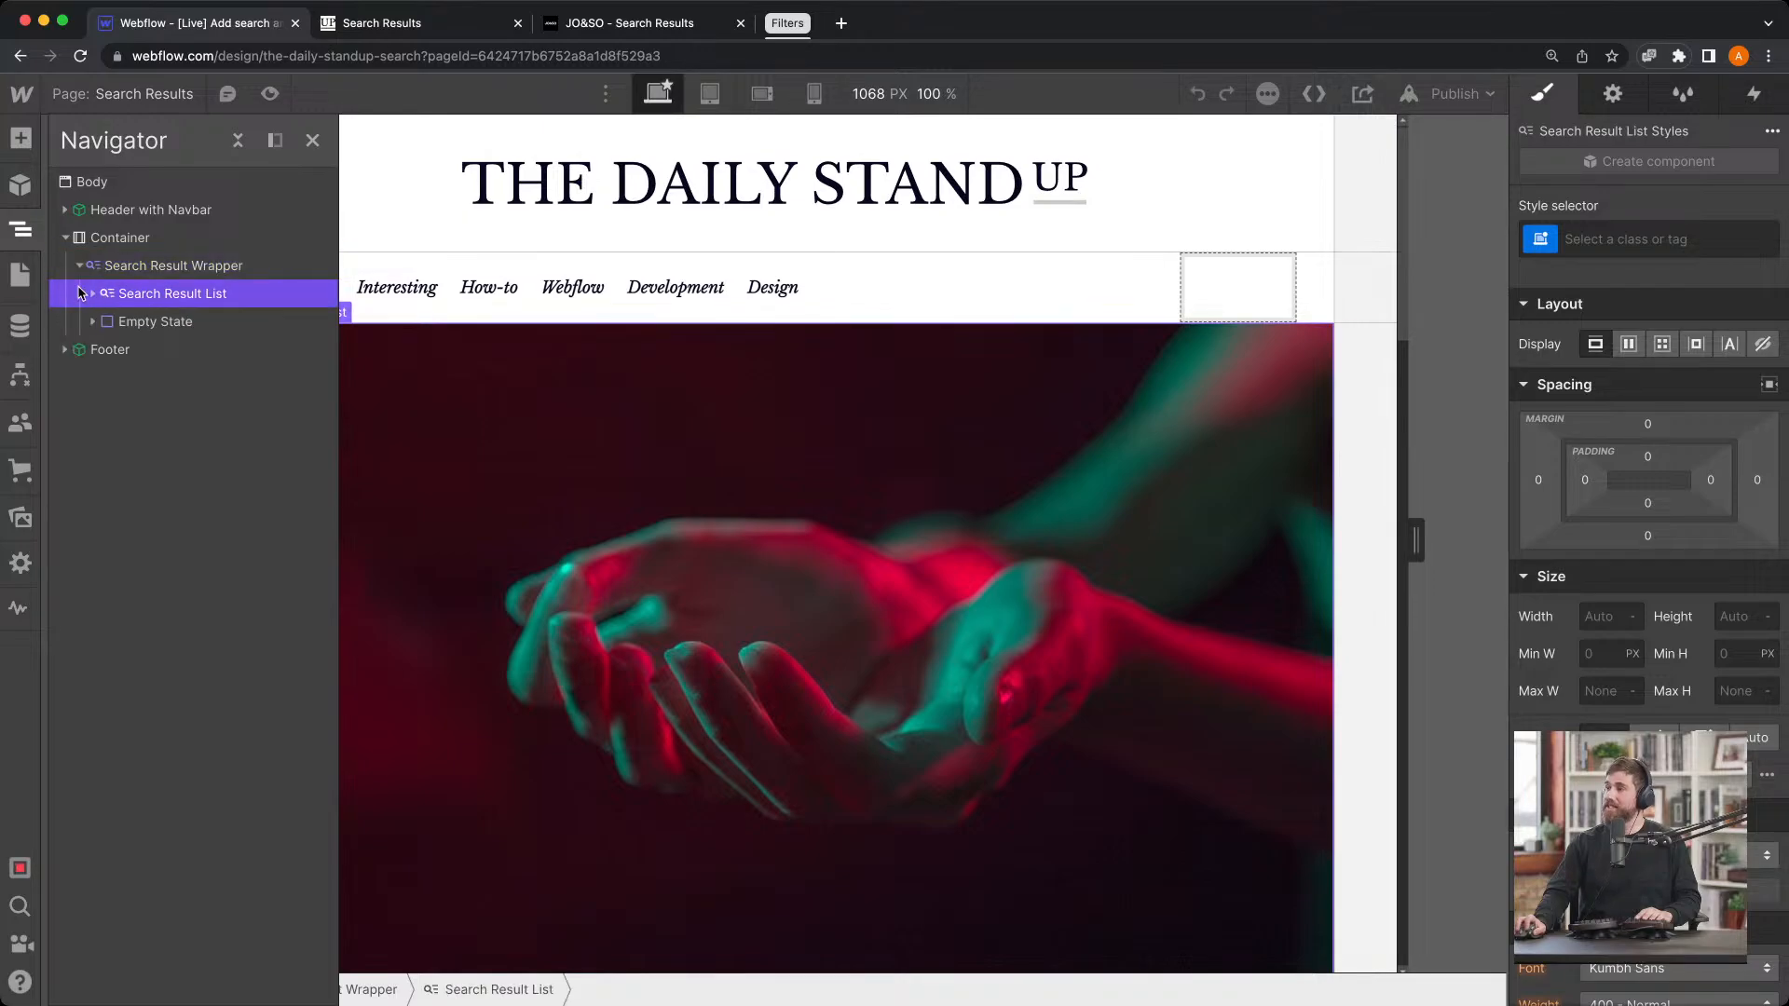
pyautogui.click(92, 294)
pyautogui.click(139, 321)
pyautogui.click(108, 321)
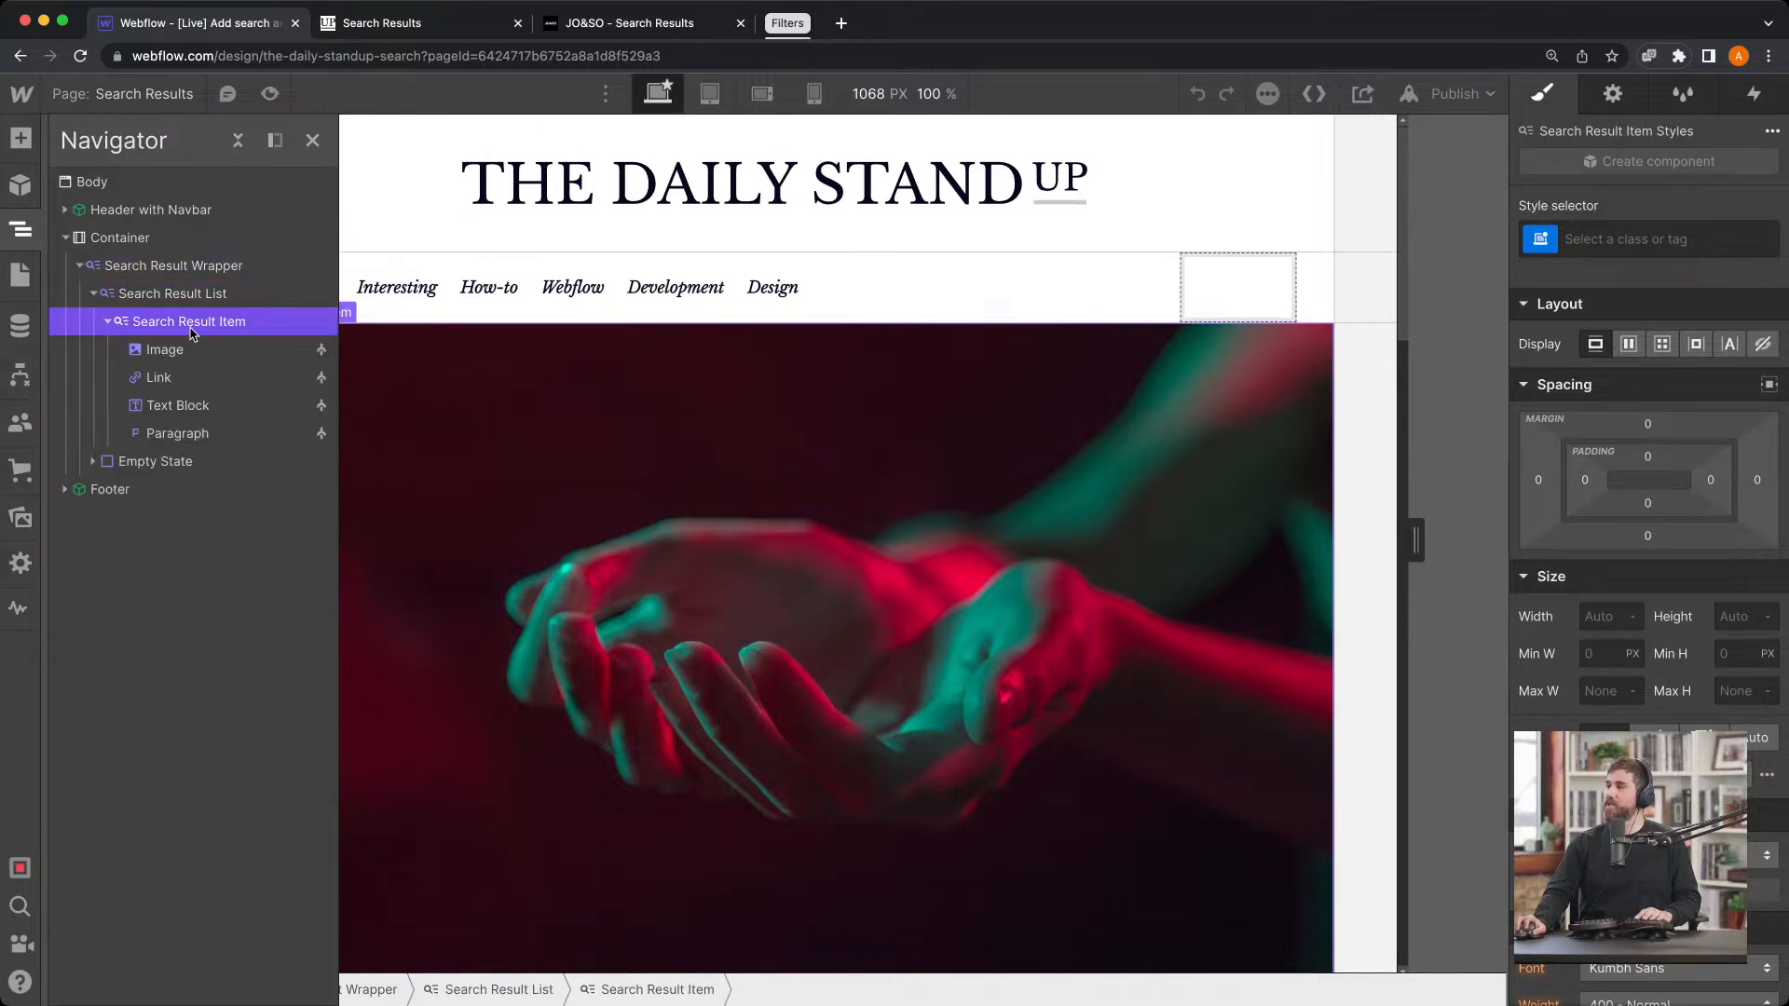
pyautogui.click(1718, 241)
pyautogui.write('sear')
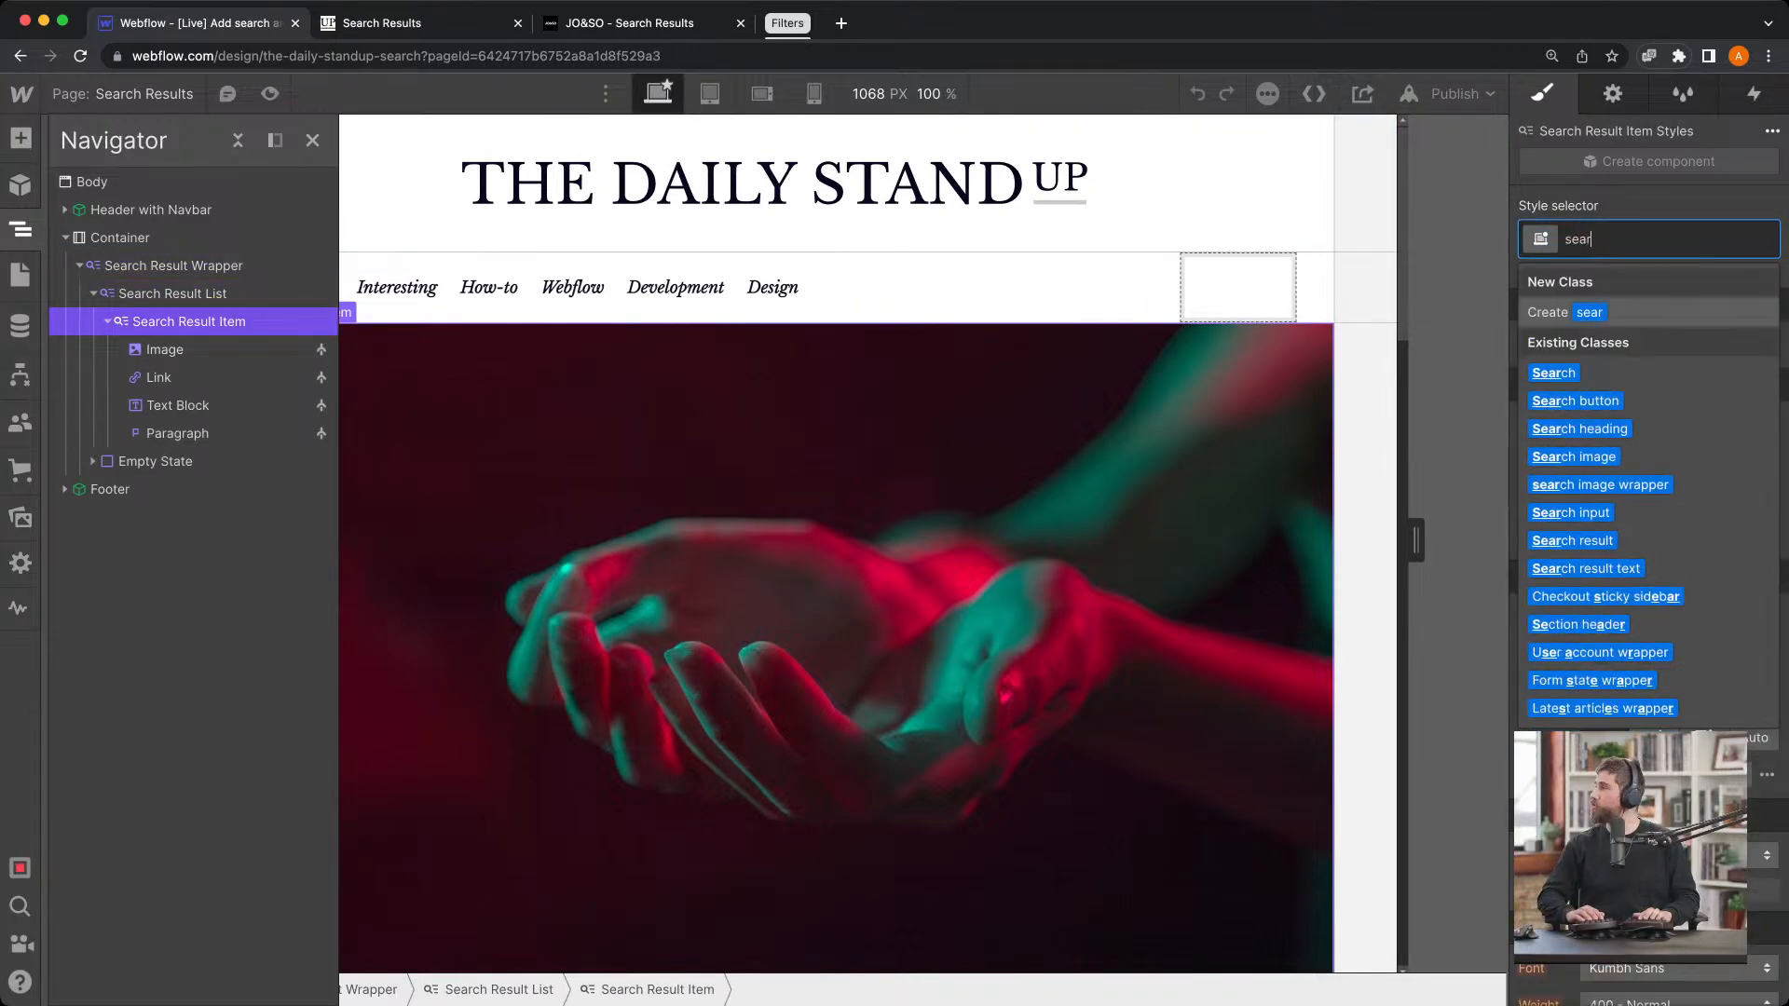
pyautogui.write('ch res')
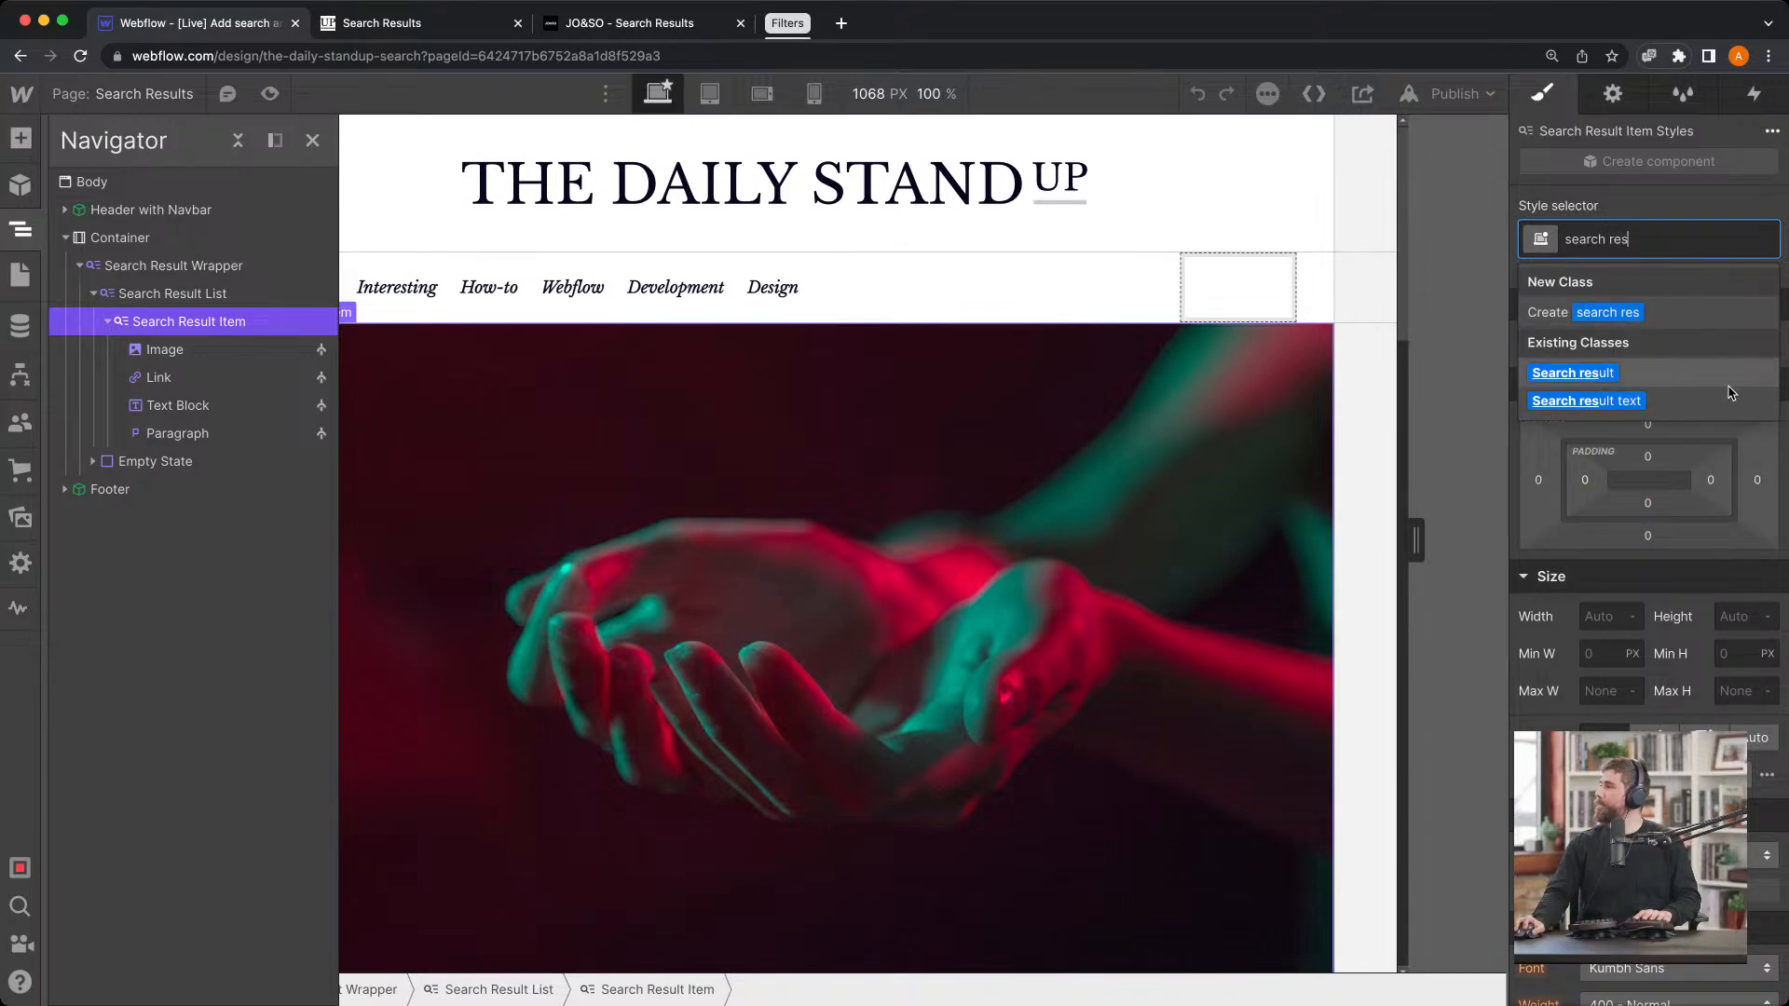
pyautogui.click(1728, 375)
# Wrap the image inside the search result in a new div block and select that div block
pyautogui.click(247, 350)
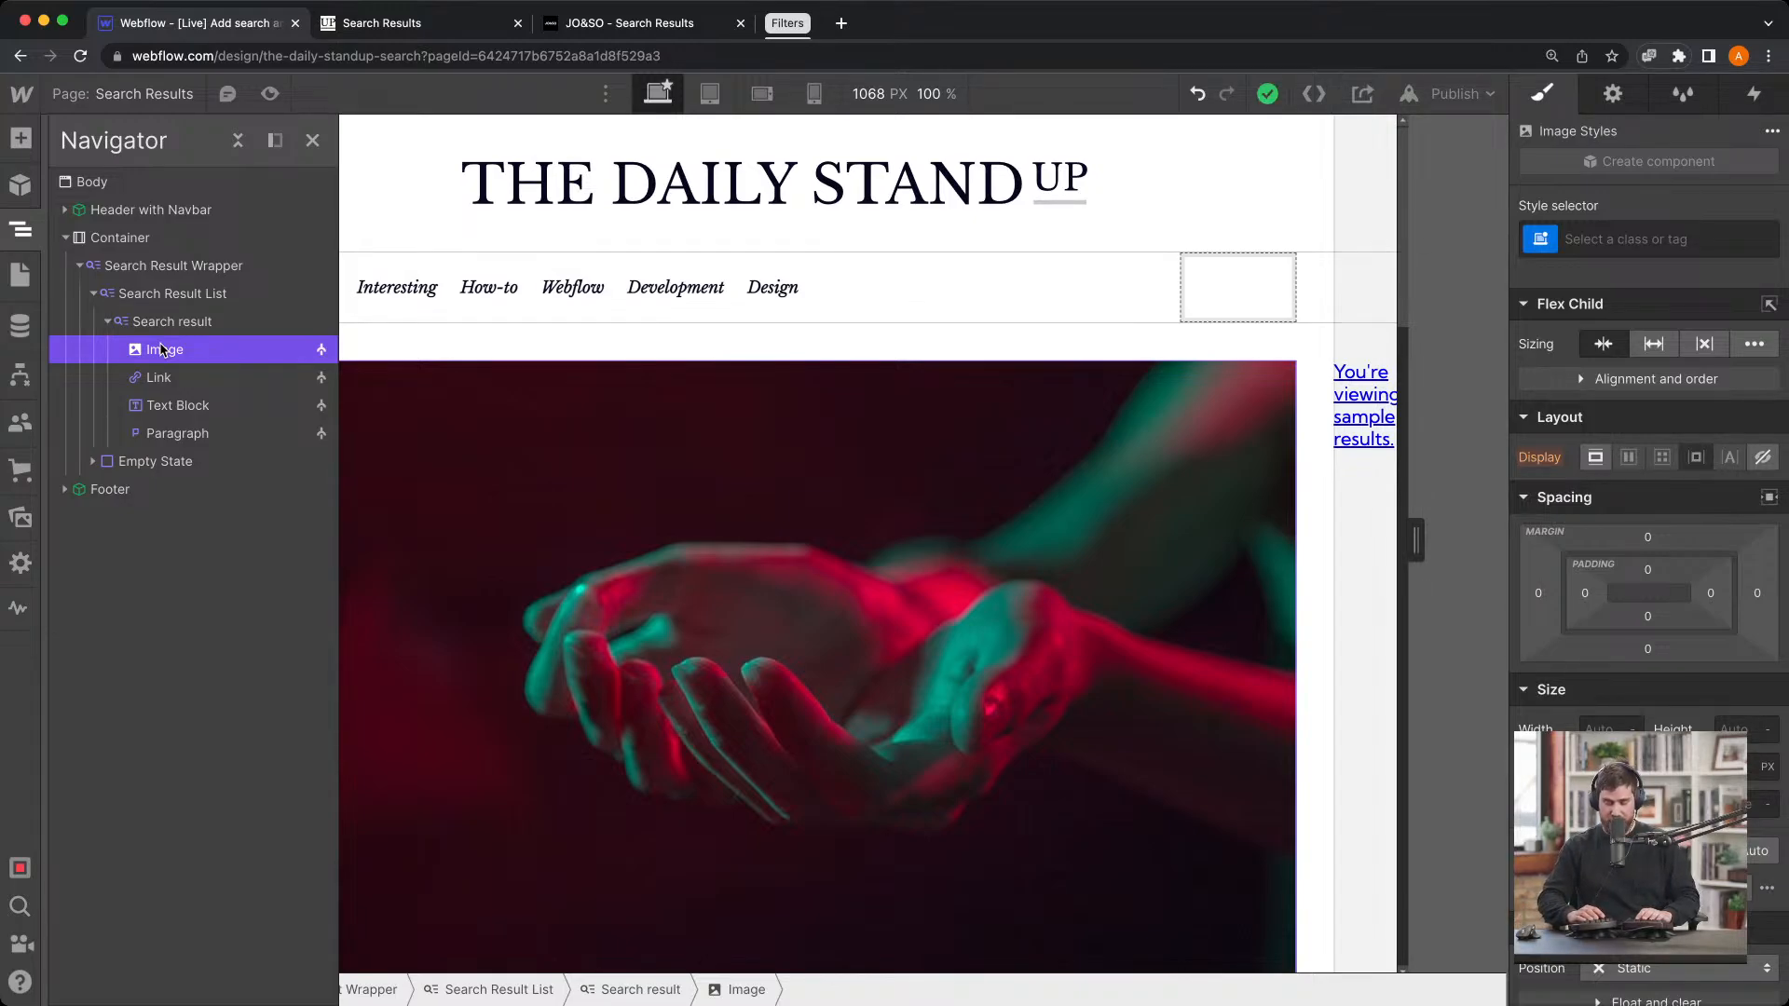
pyautogui.press('alt+super+g')
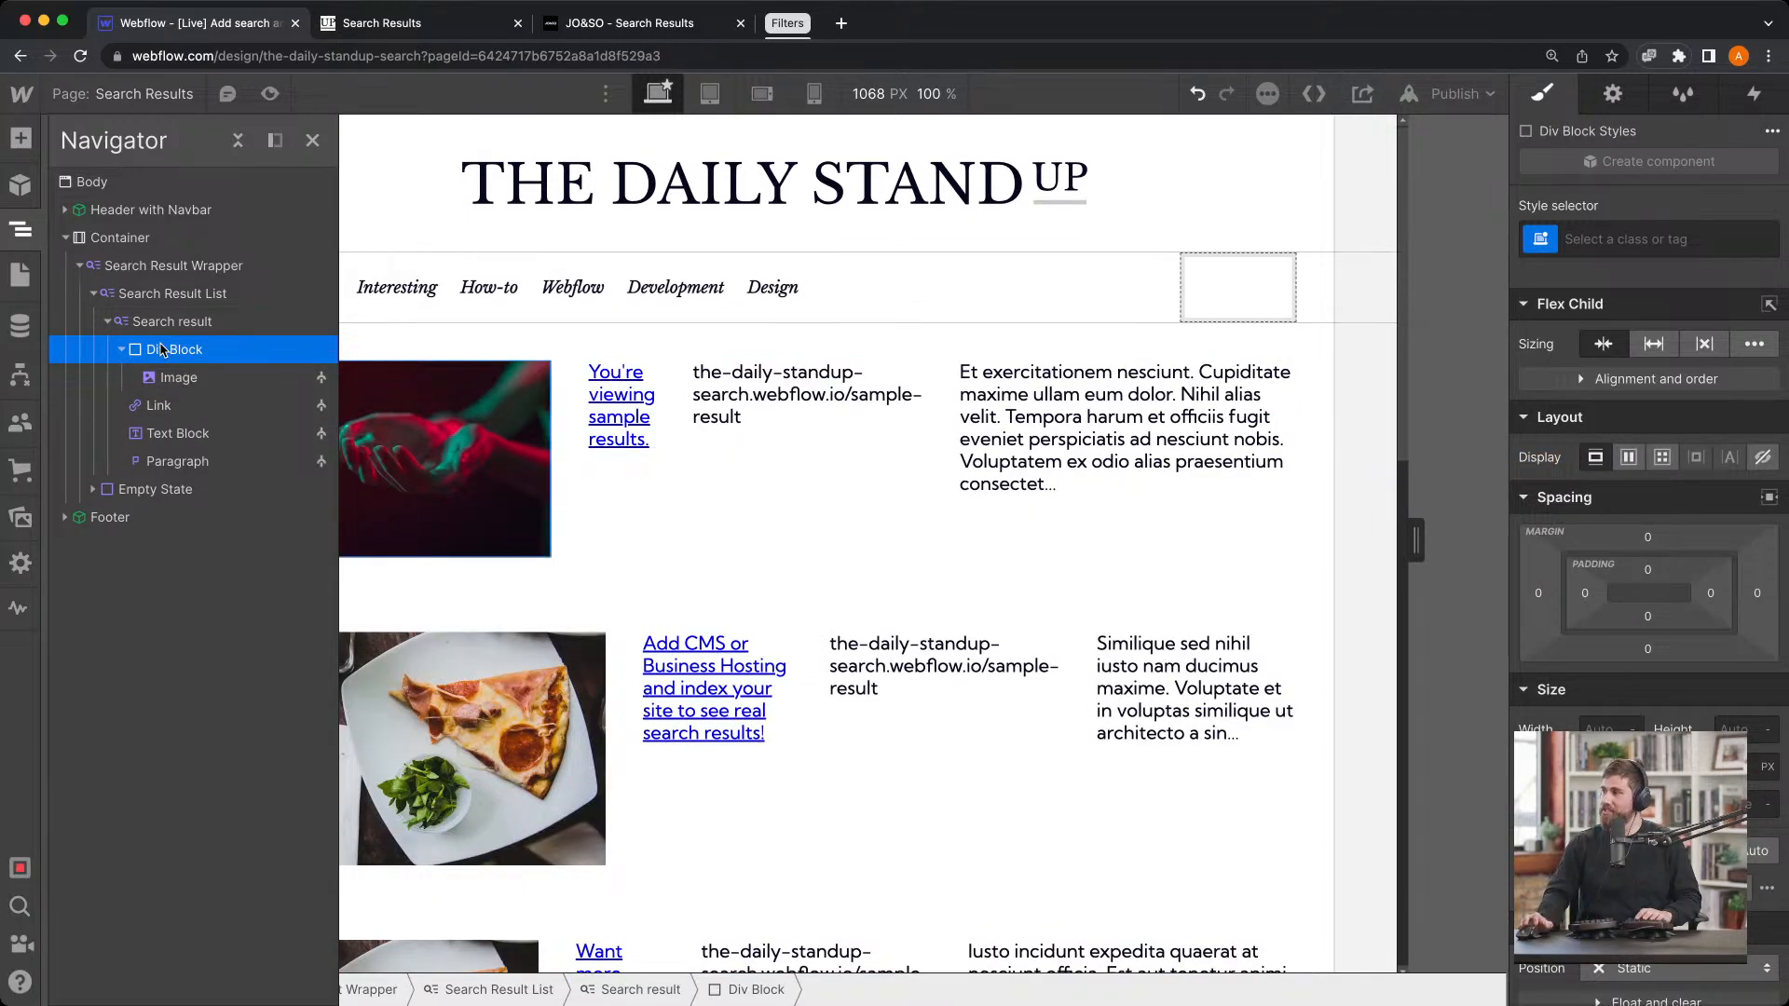
pyautogui.click(187, 378)
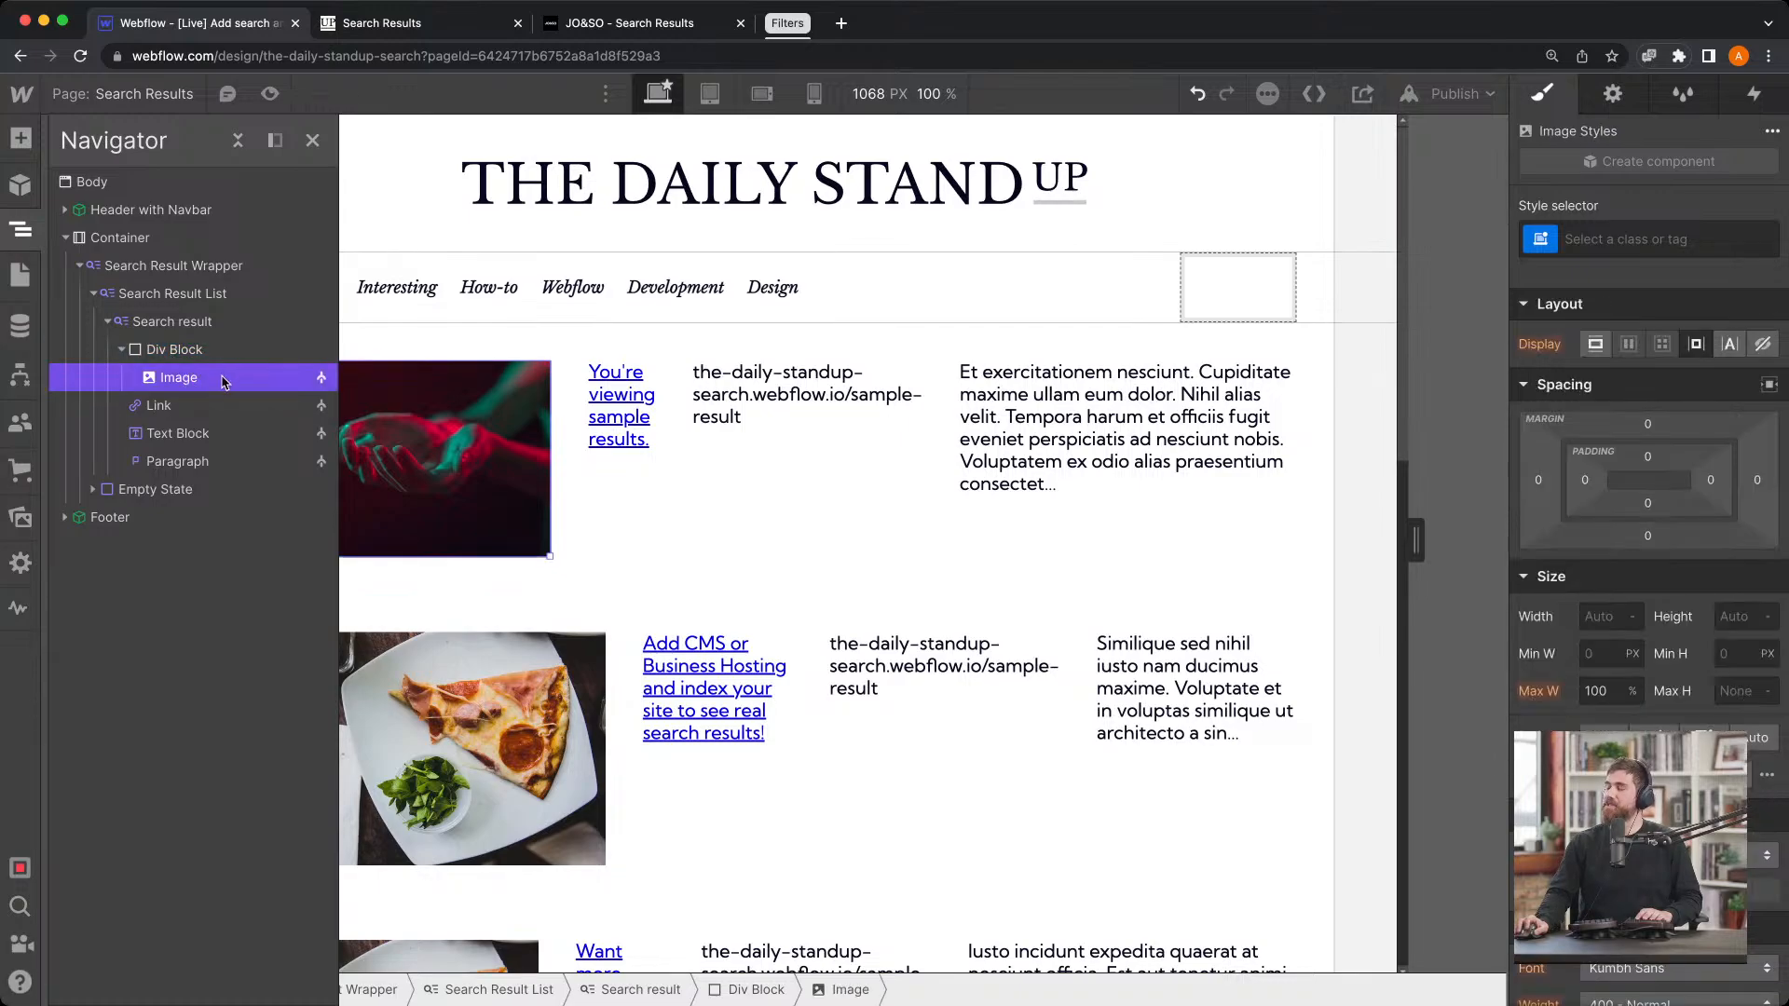
pyautogui.click(233, 350)
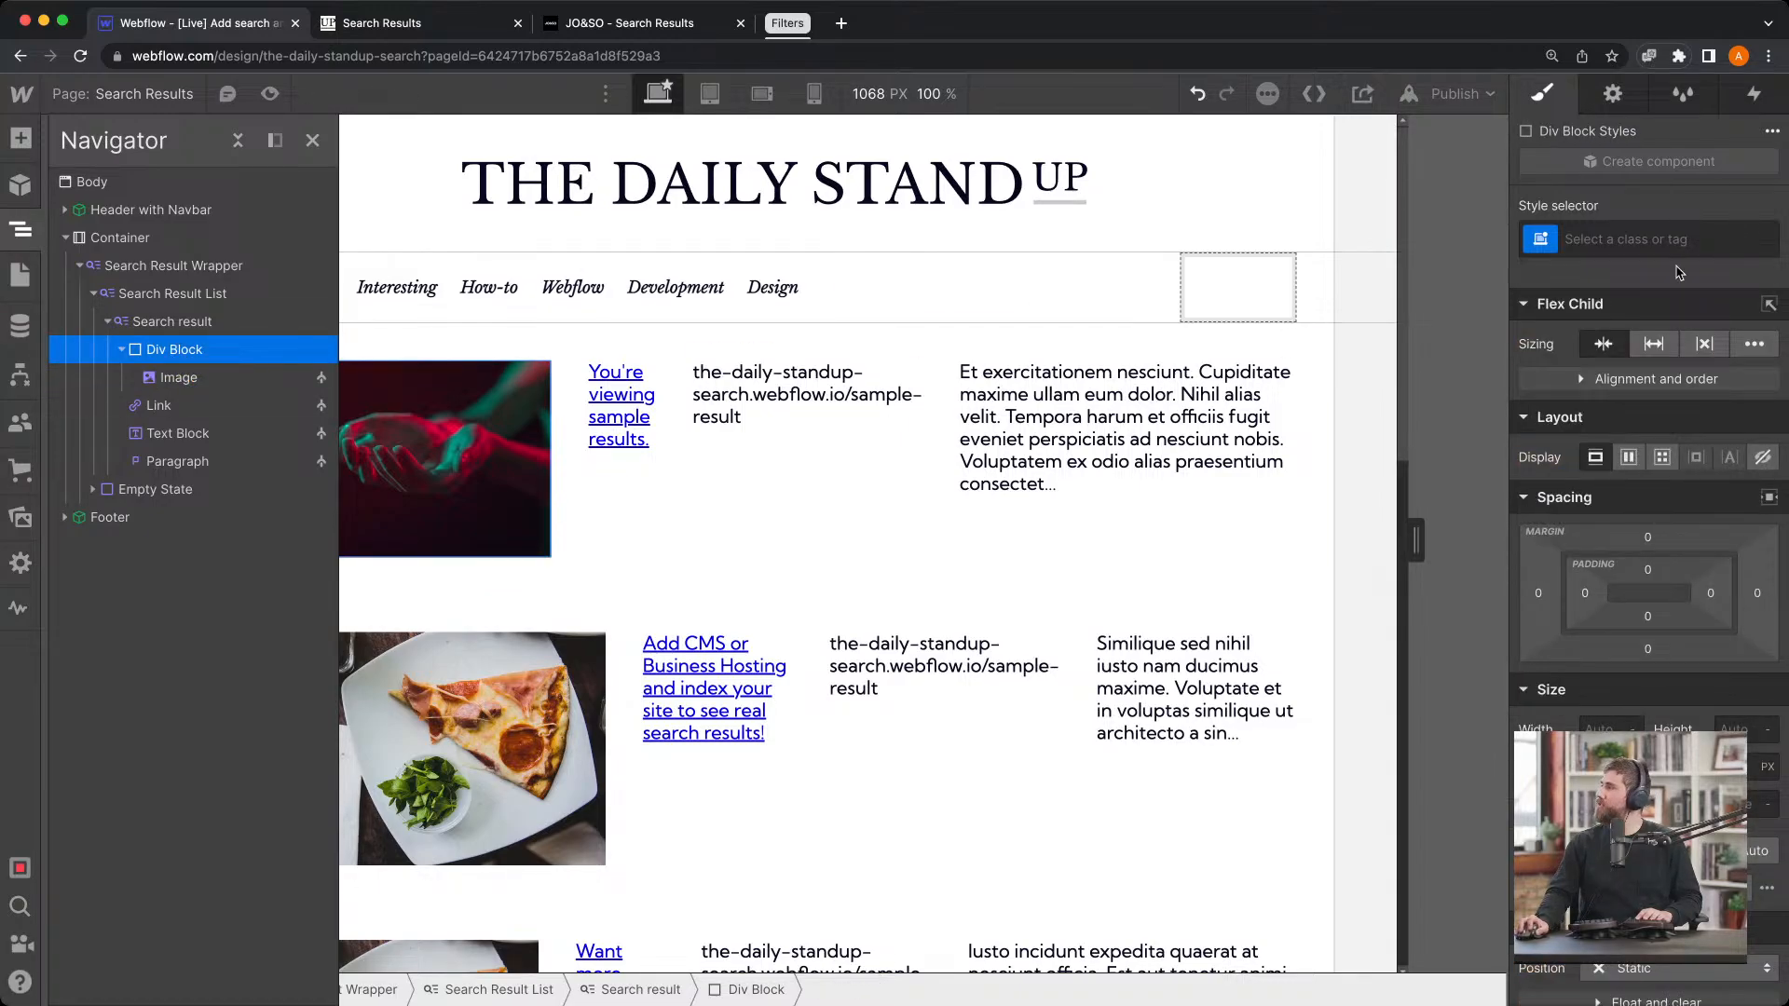
pyautogui.click(1664, 236)
pyautogui.write('search im')
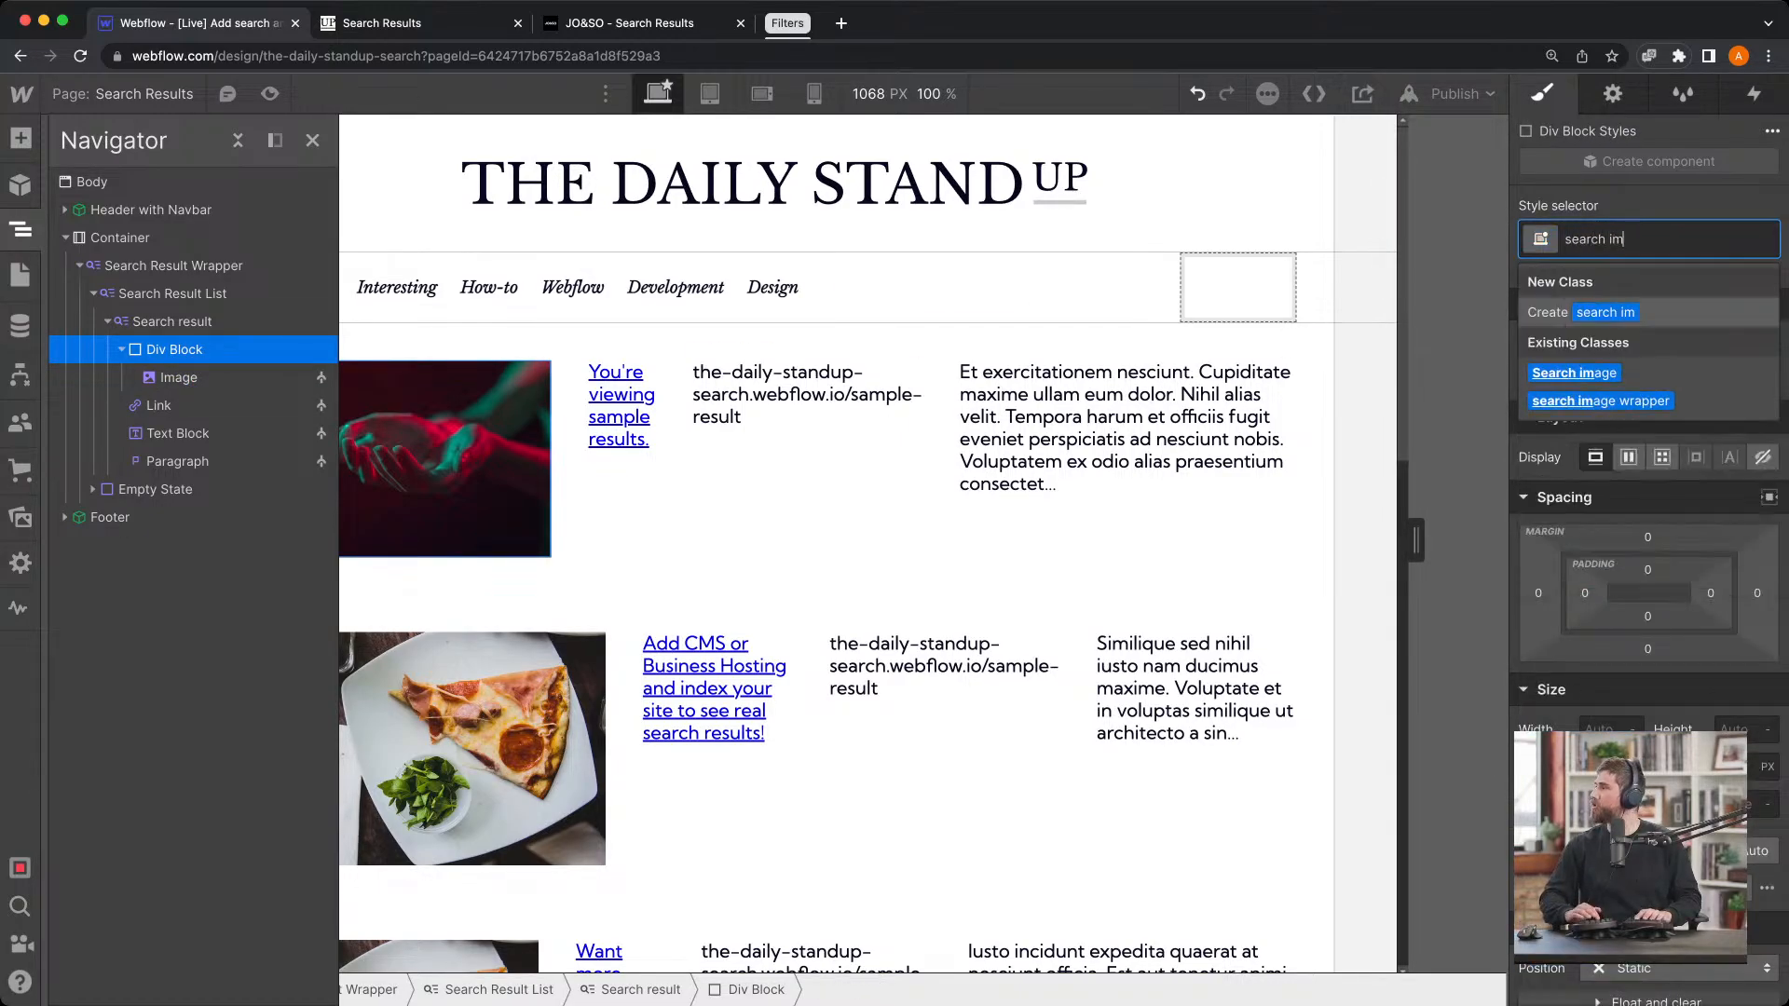
pyautogui.press('Down')
pyautogui.press('Return')
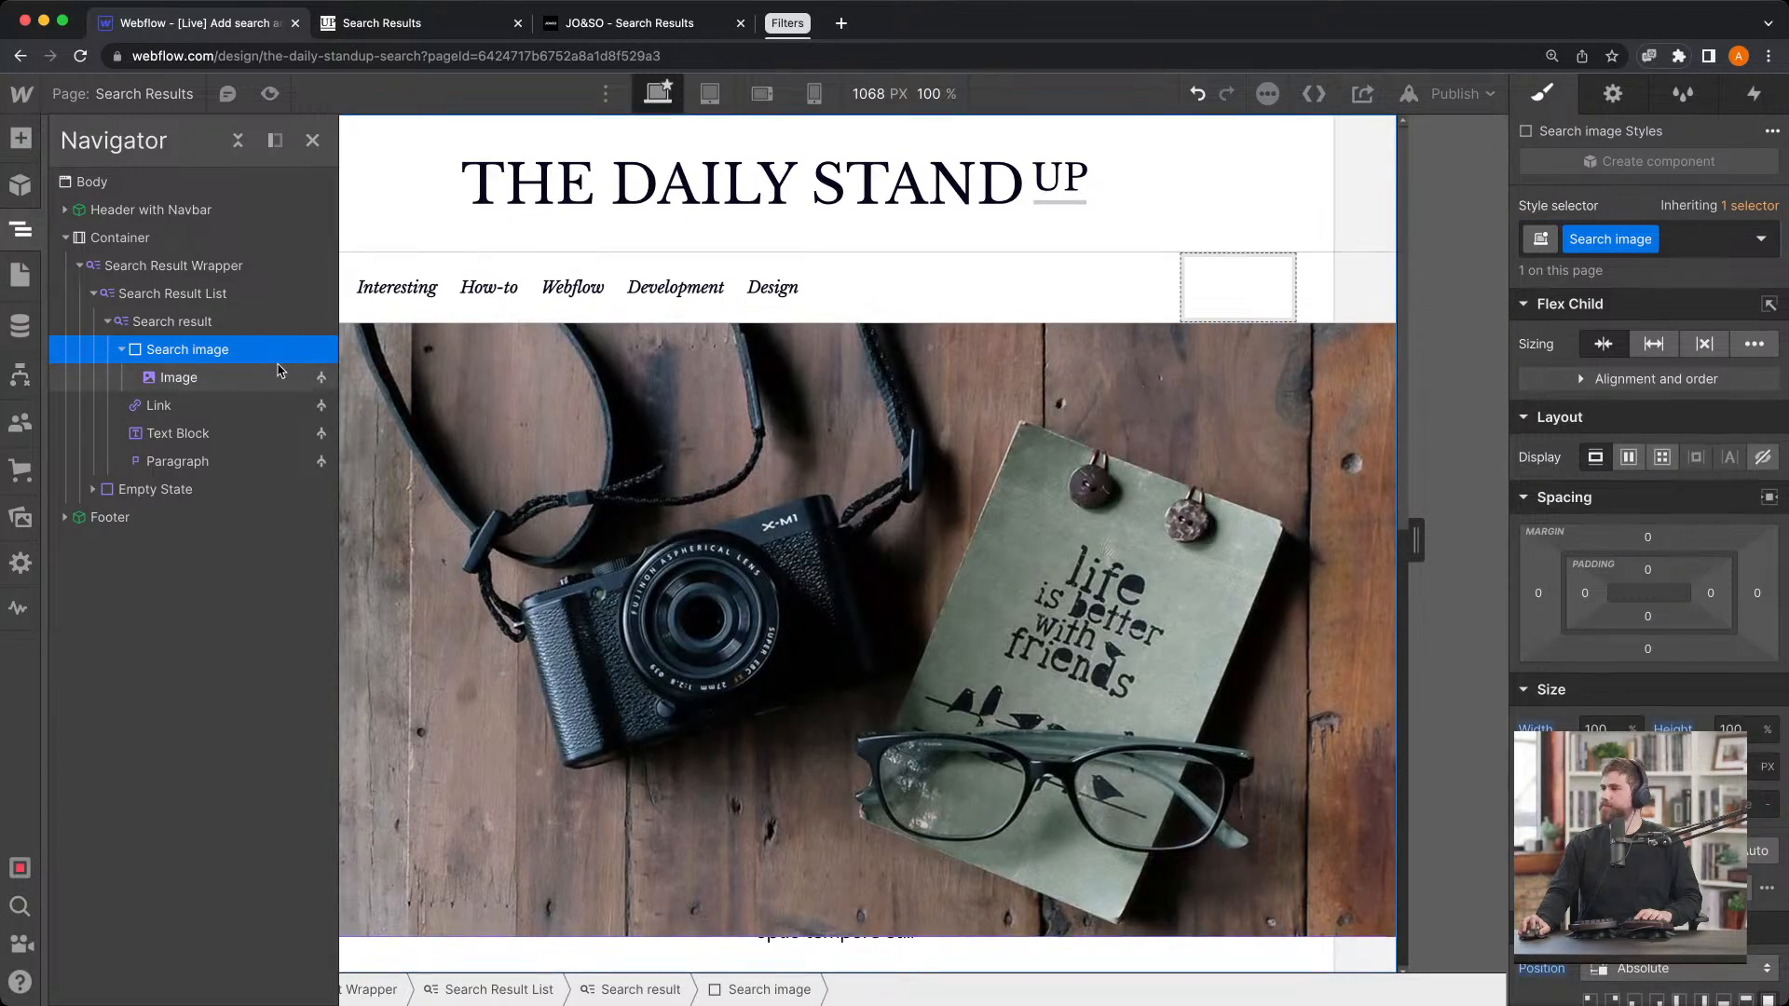
pyautogui.click(1701, 226)
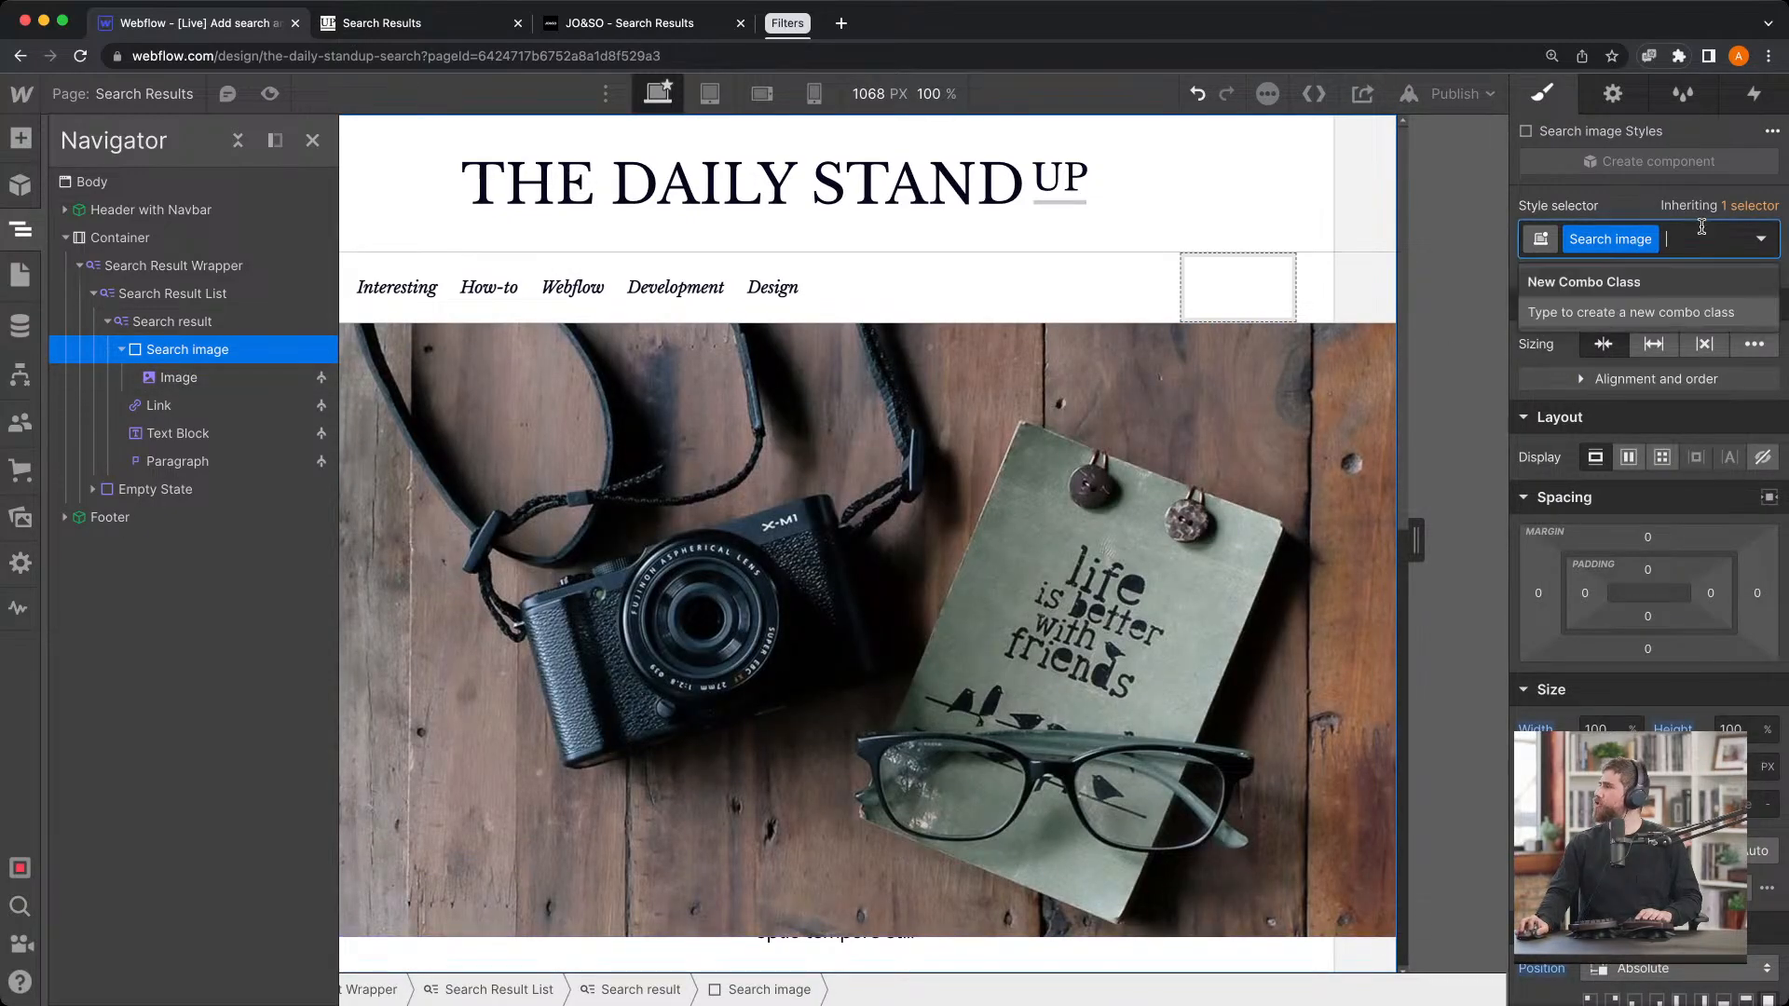
pyautogui.press('BackSpace')
# Apply the existing "search image wrapper" class to the div block and the existing "Search image" class to the image inside it
pyautogui.write('search image')
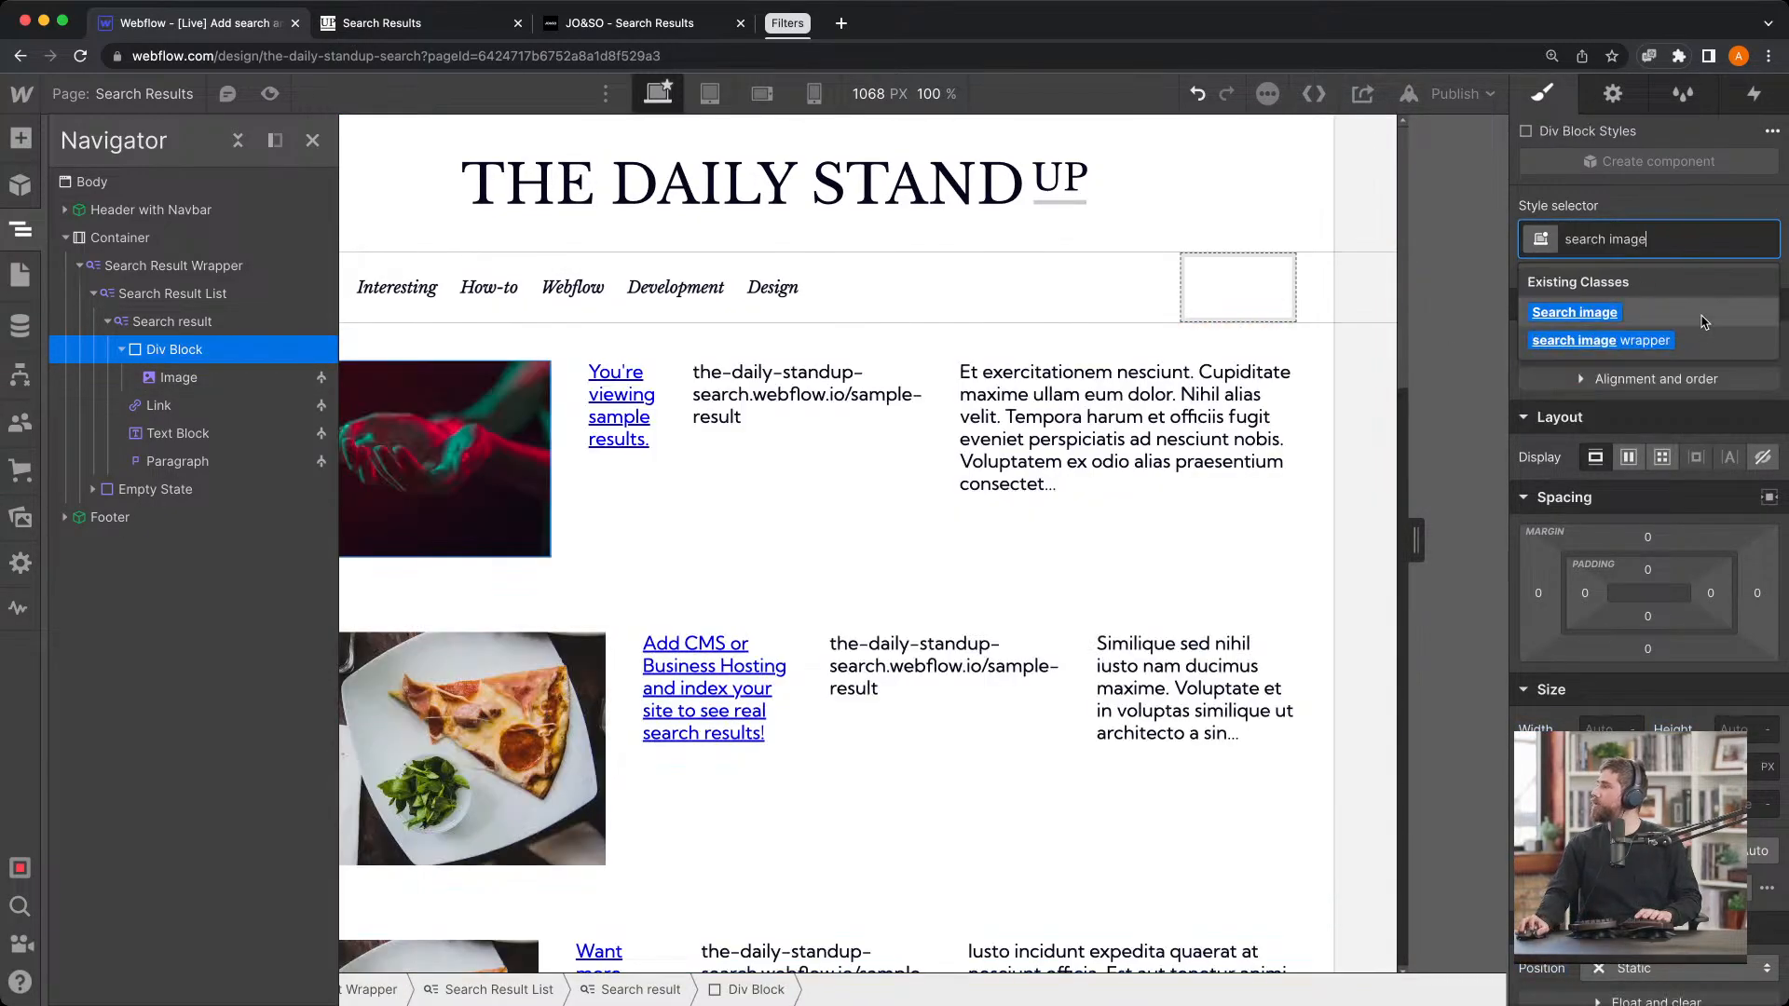
pyautogui.click(1697, 345)
pyautogui.click(179, 378)
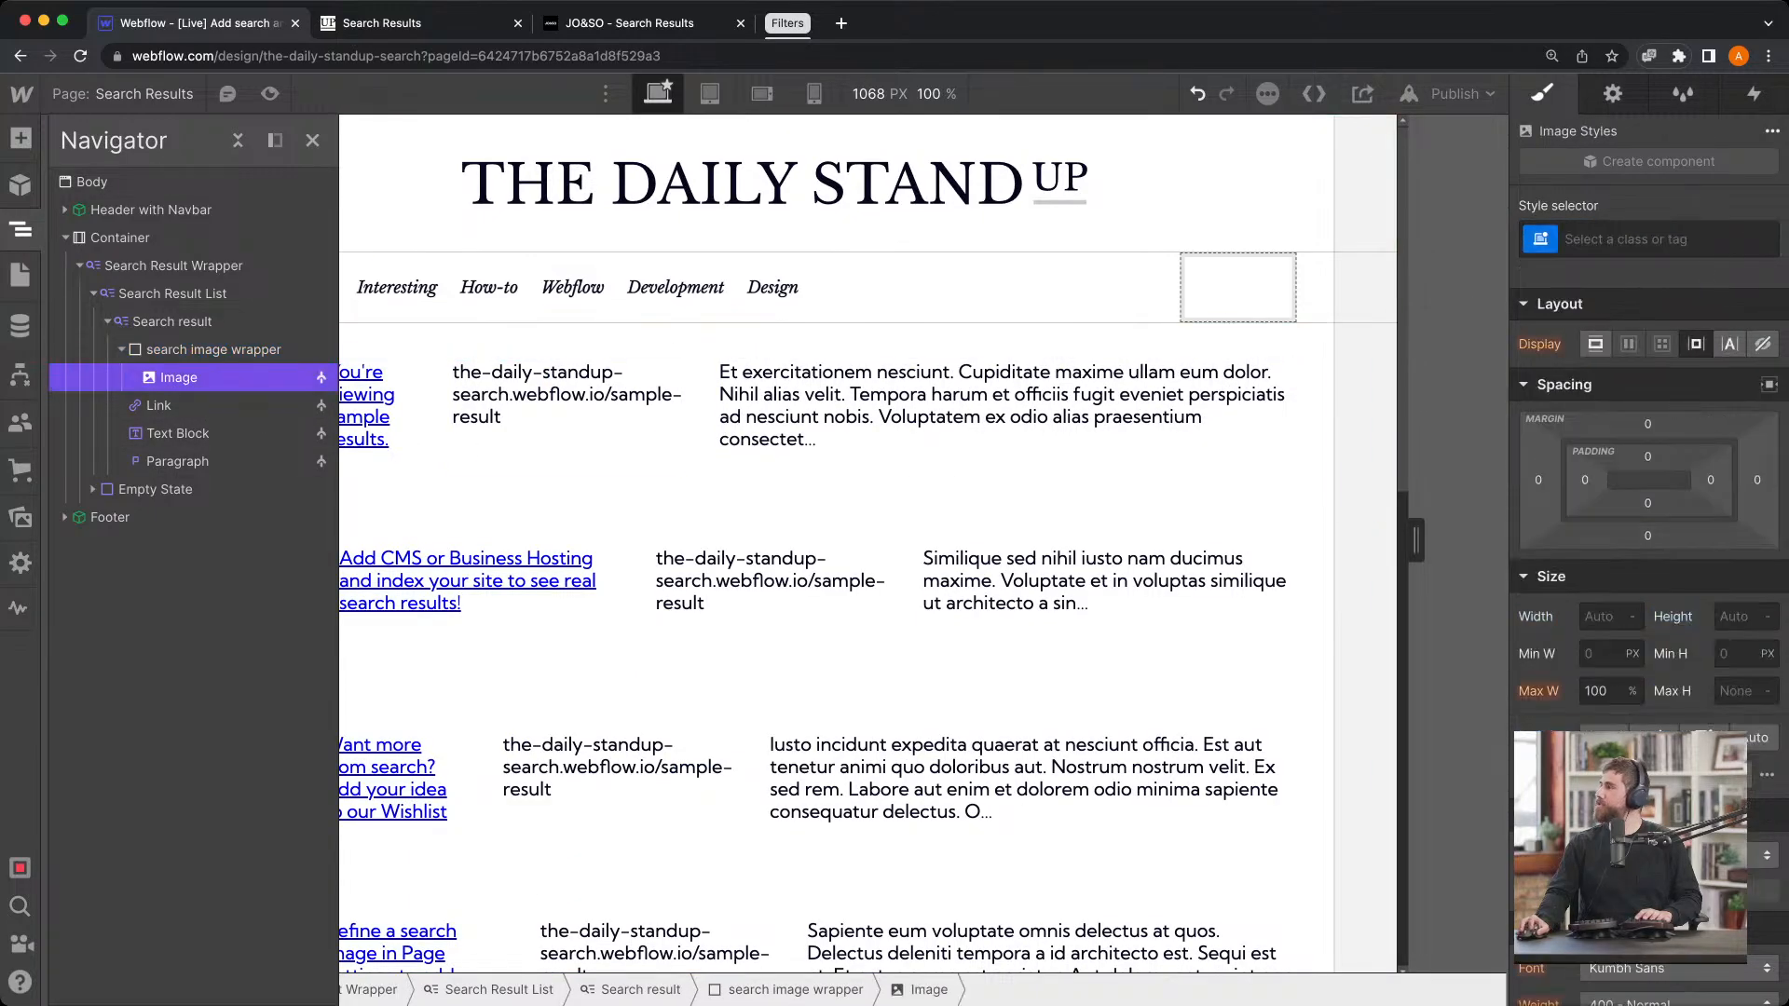
pyautogui.click(1650, 239)
pyautogui.write('searc')
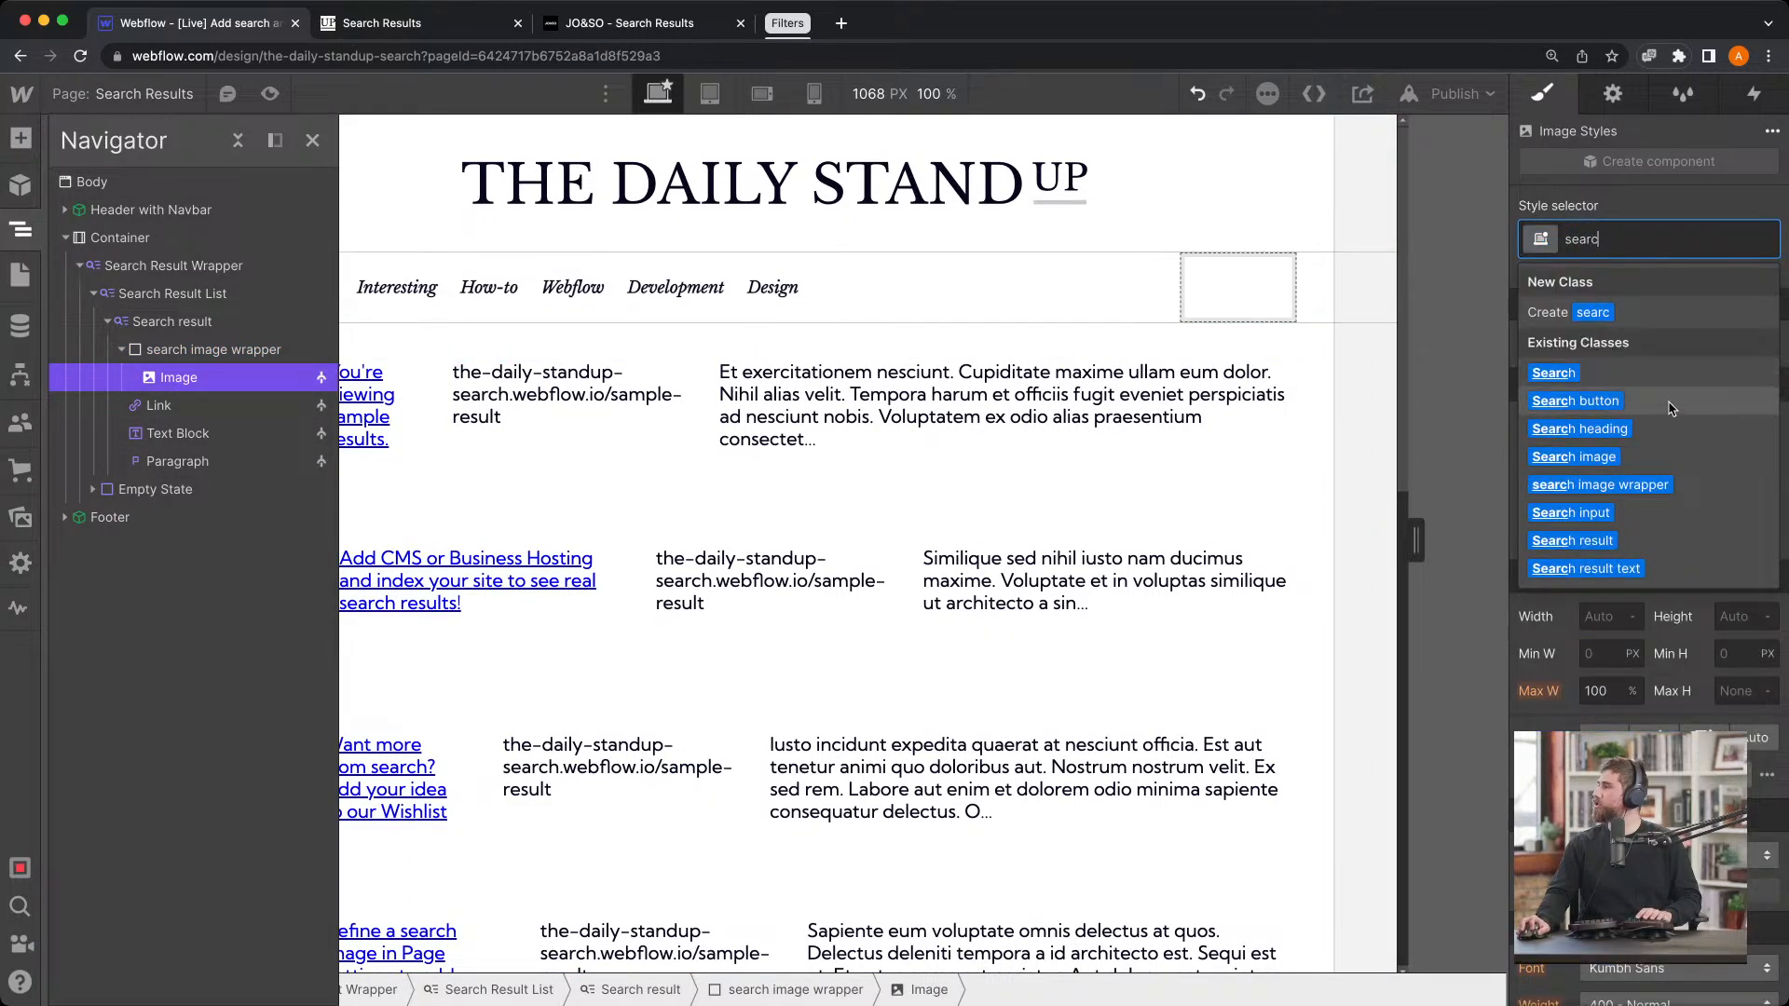
pyautogui.click(1645, 455)
# Select the first search result's image and examine its size and fit styles
pyautogui.click(423, 466)
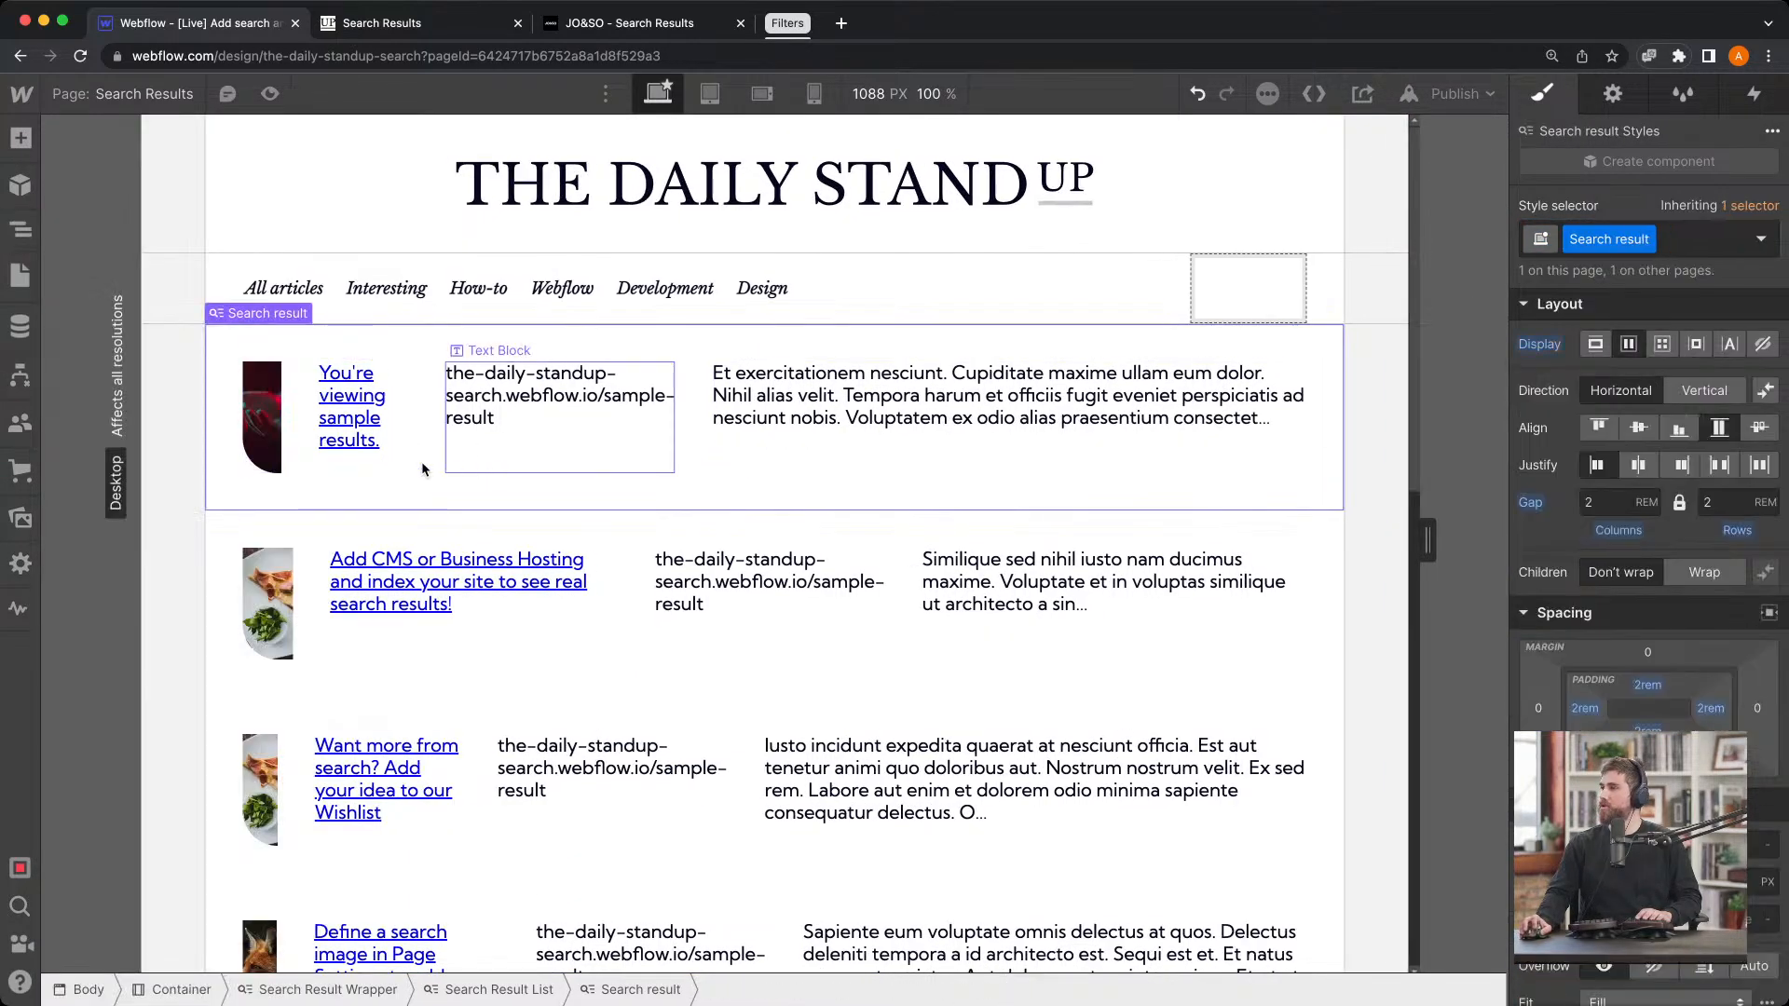
pyautogui.click(264, 419)
pyautogui.scroll(-2, 1578, 625)
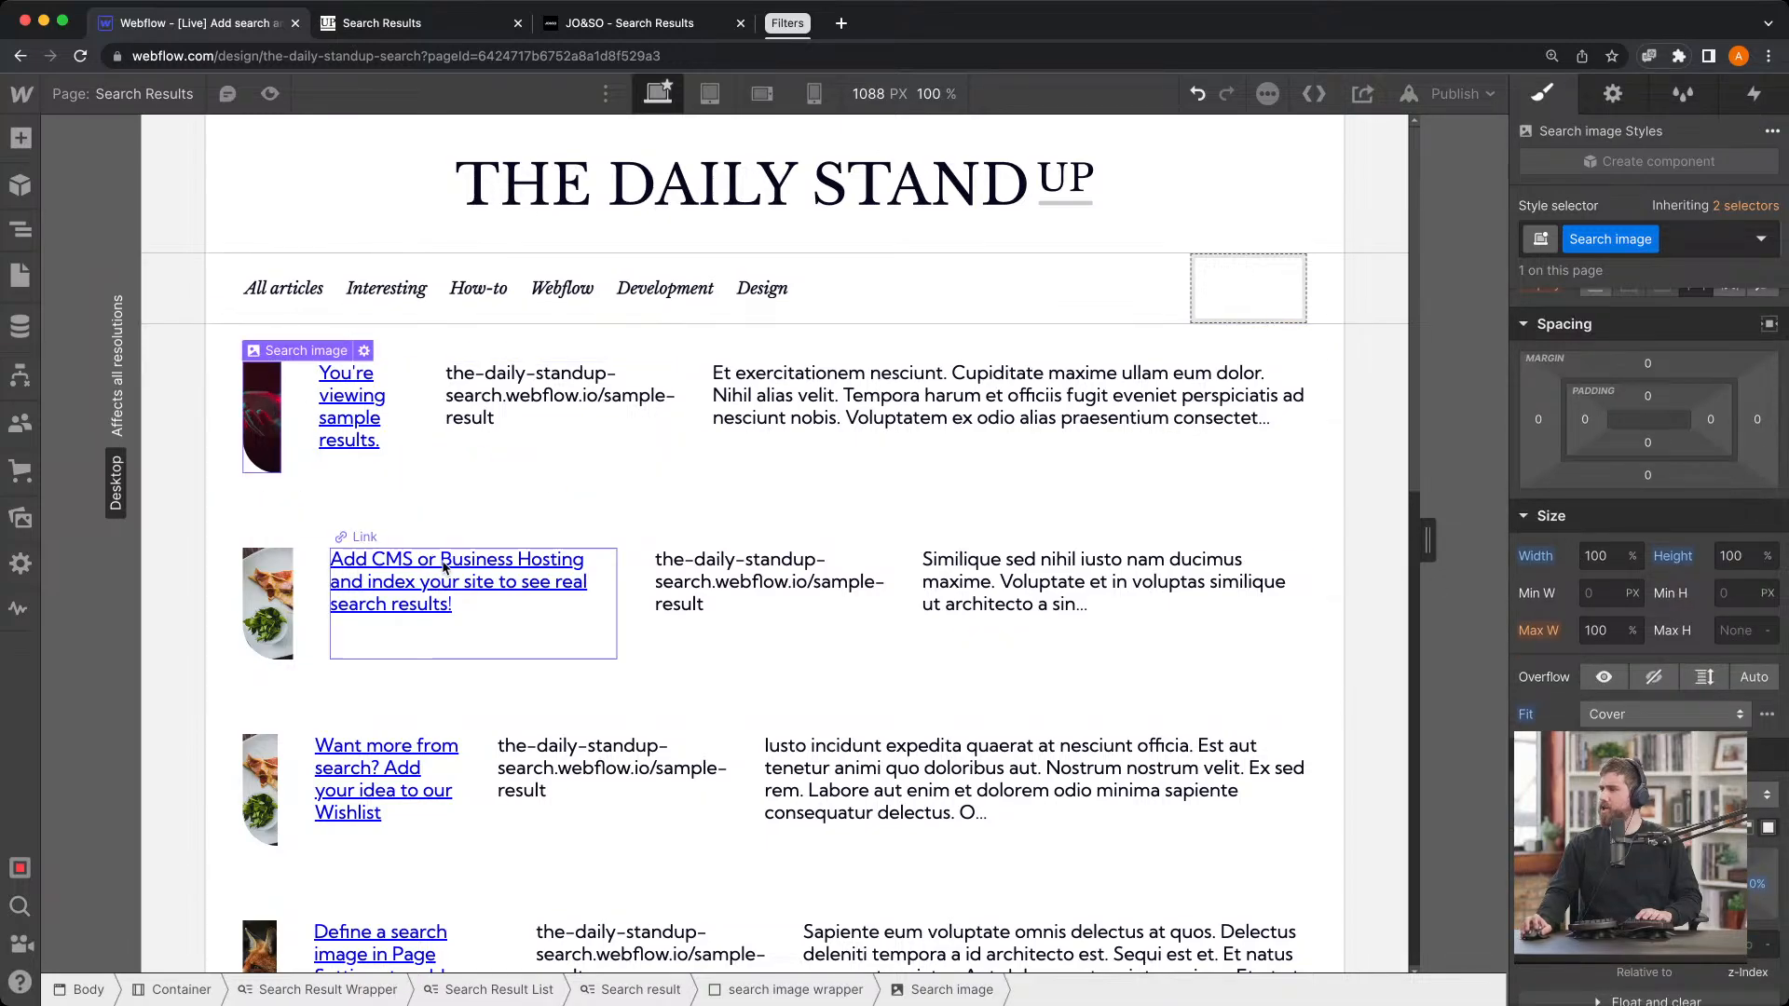
# Open the Style guide page and examine how the elements inside its search result are nested
pyautogui.click(20, 275)
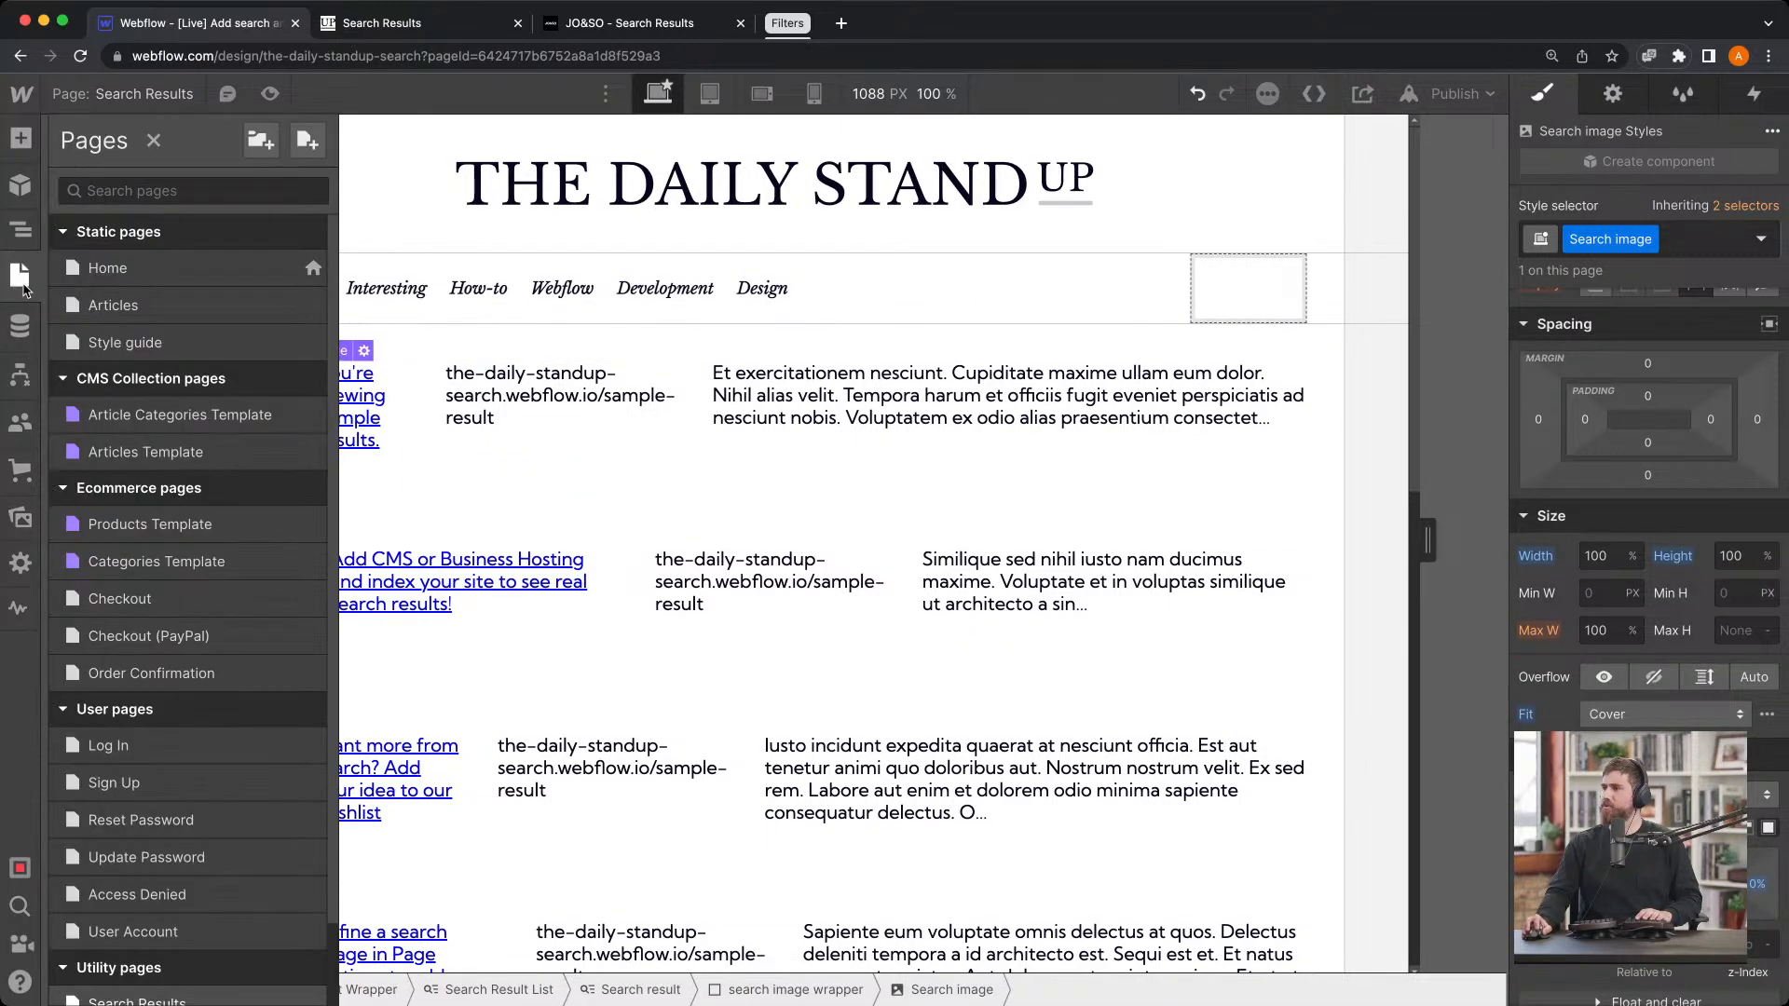
pyautogui.click(20, 230)
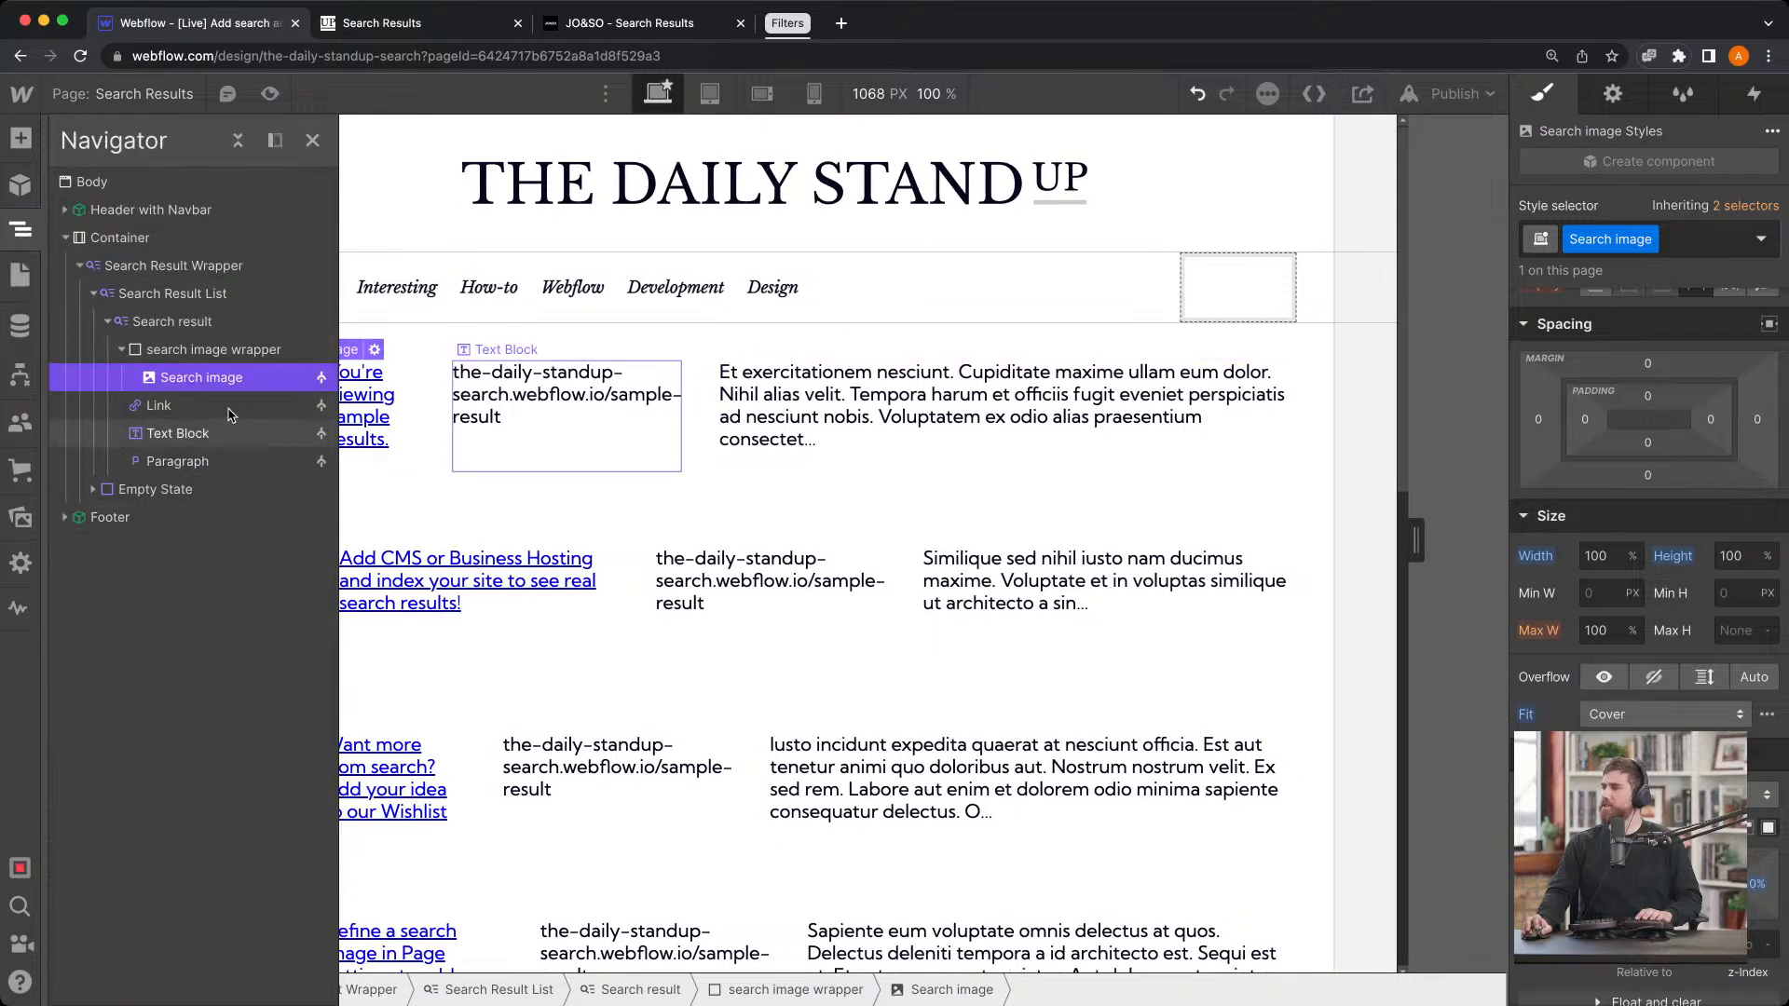
pyautogui.click(187, 405)
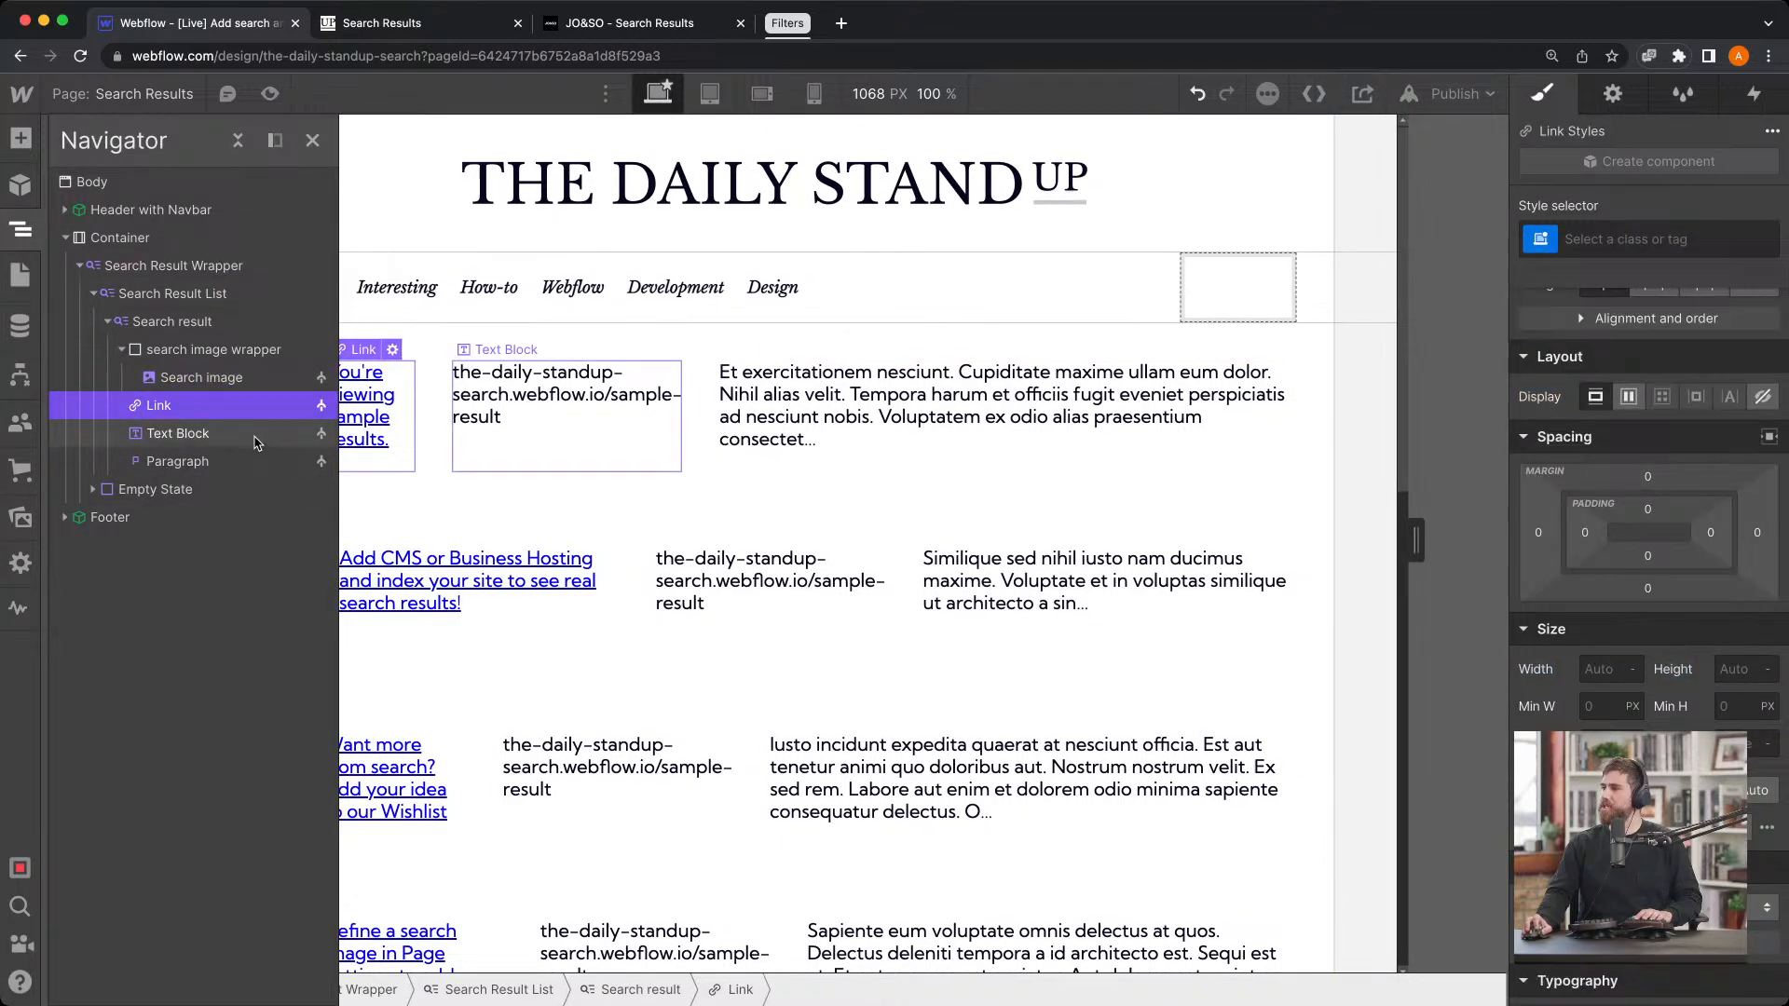
pyautogui.click(20, 275)
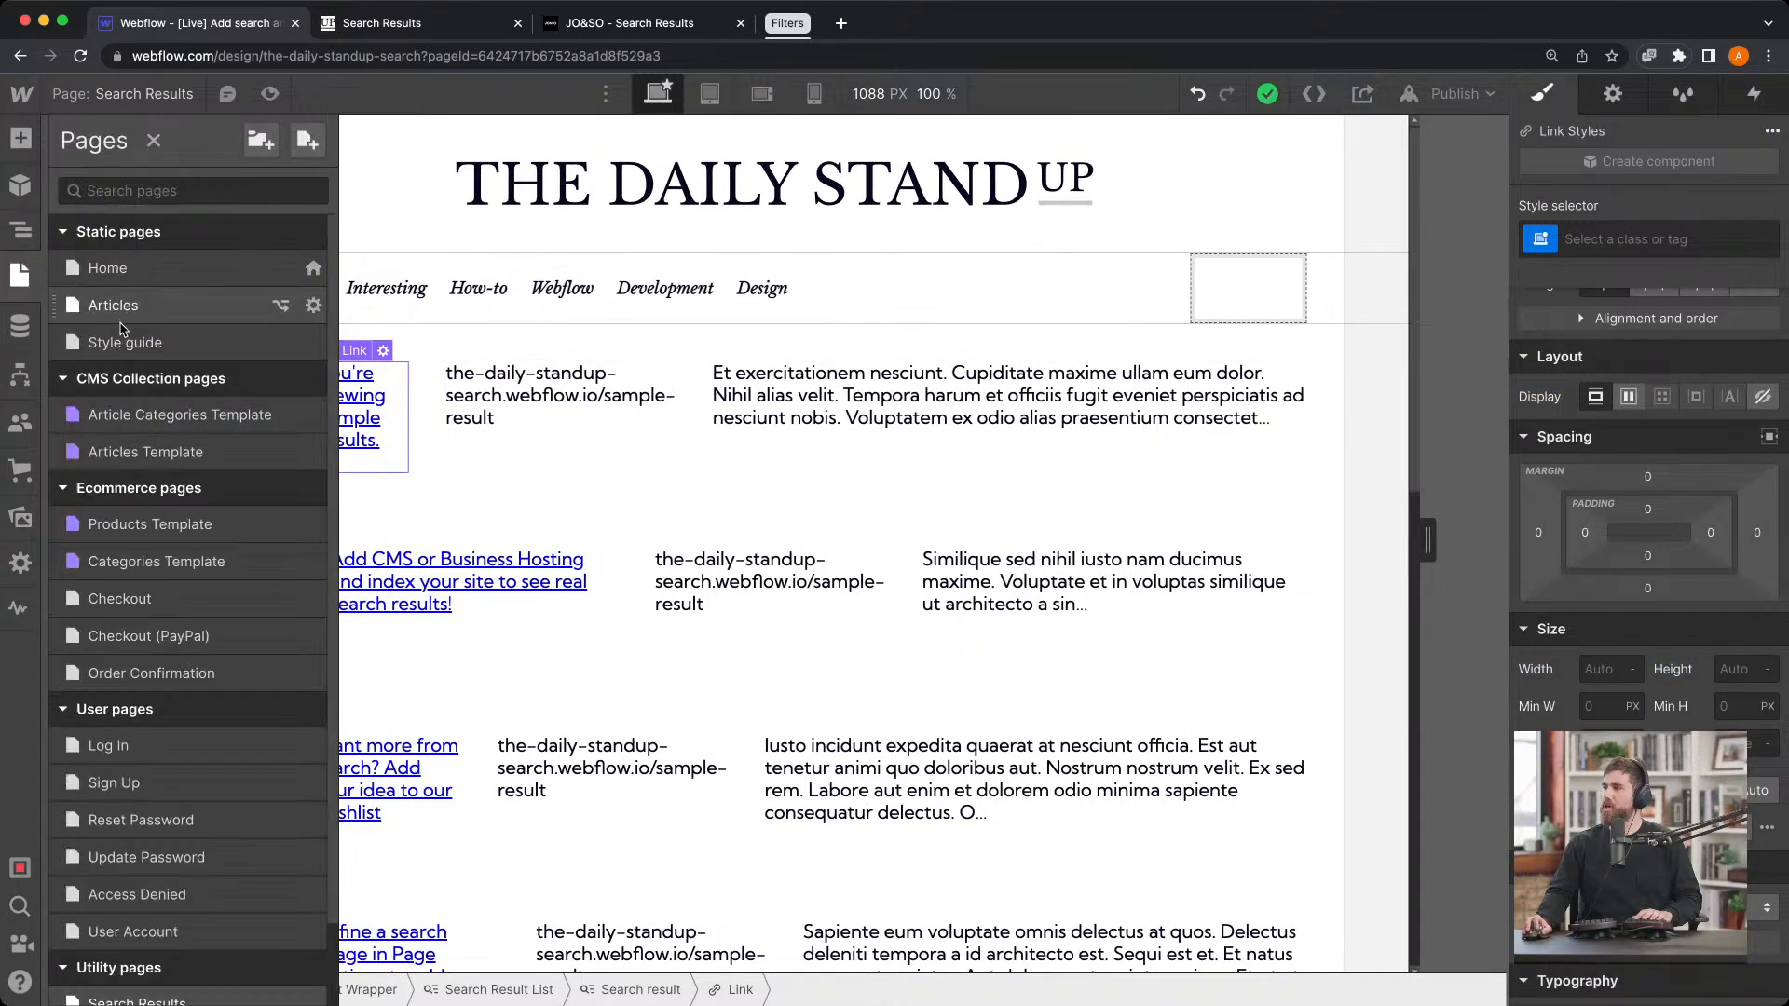
pyautogui.click(117, 332)
pyautogui.click(20, 231)
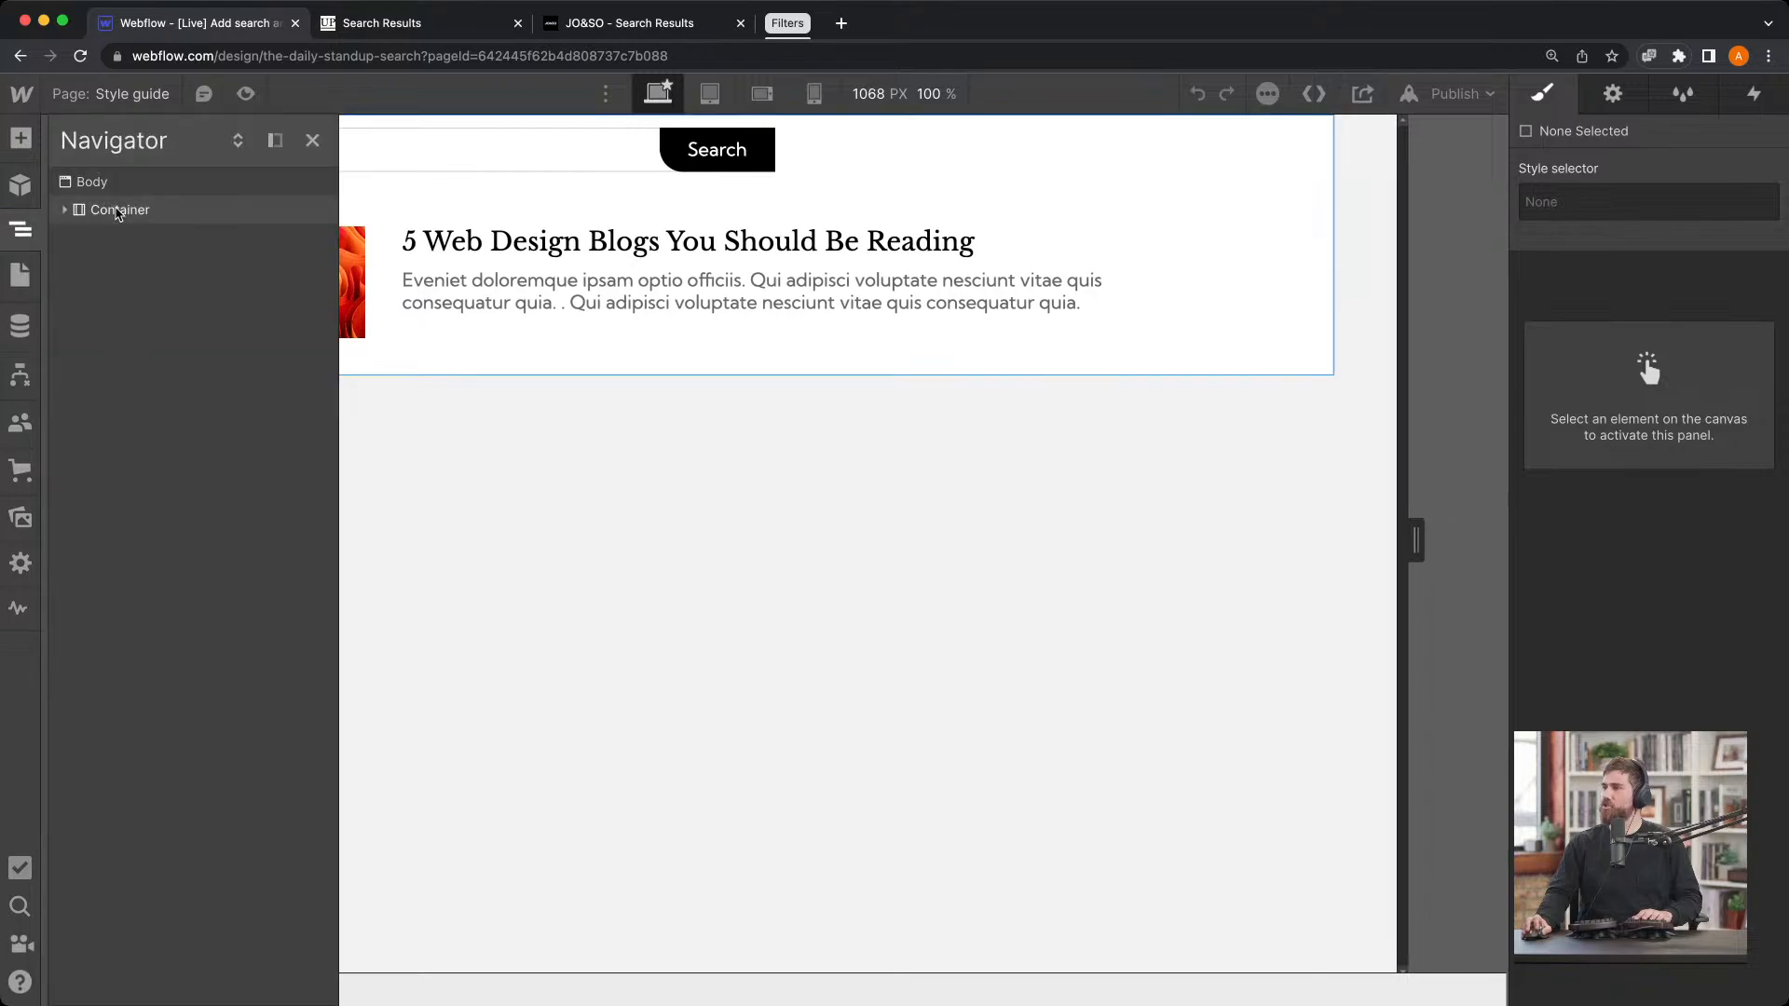
pyautogui.click(66, 212)
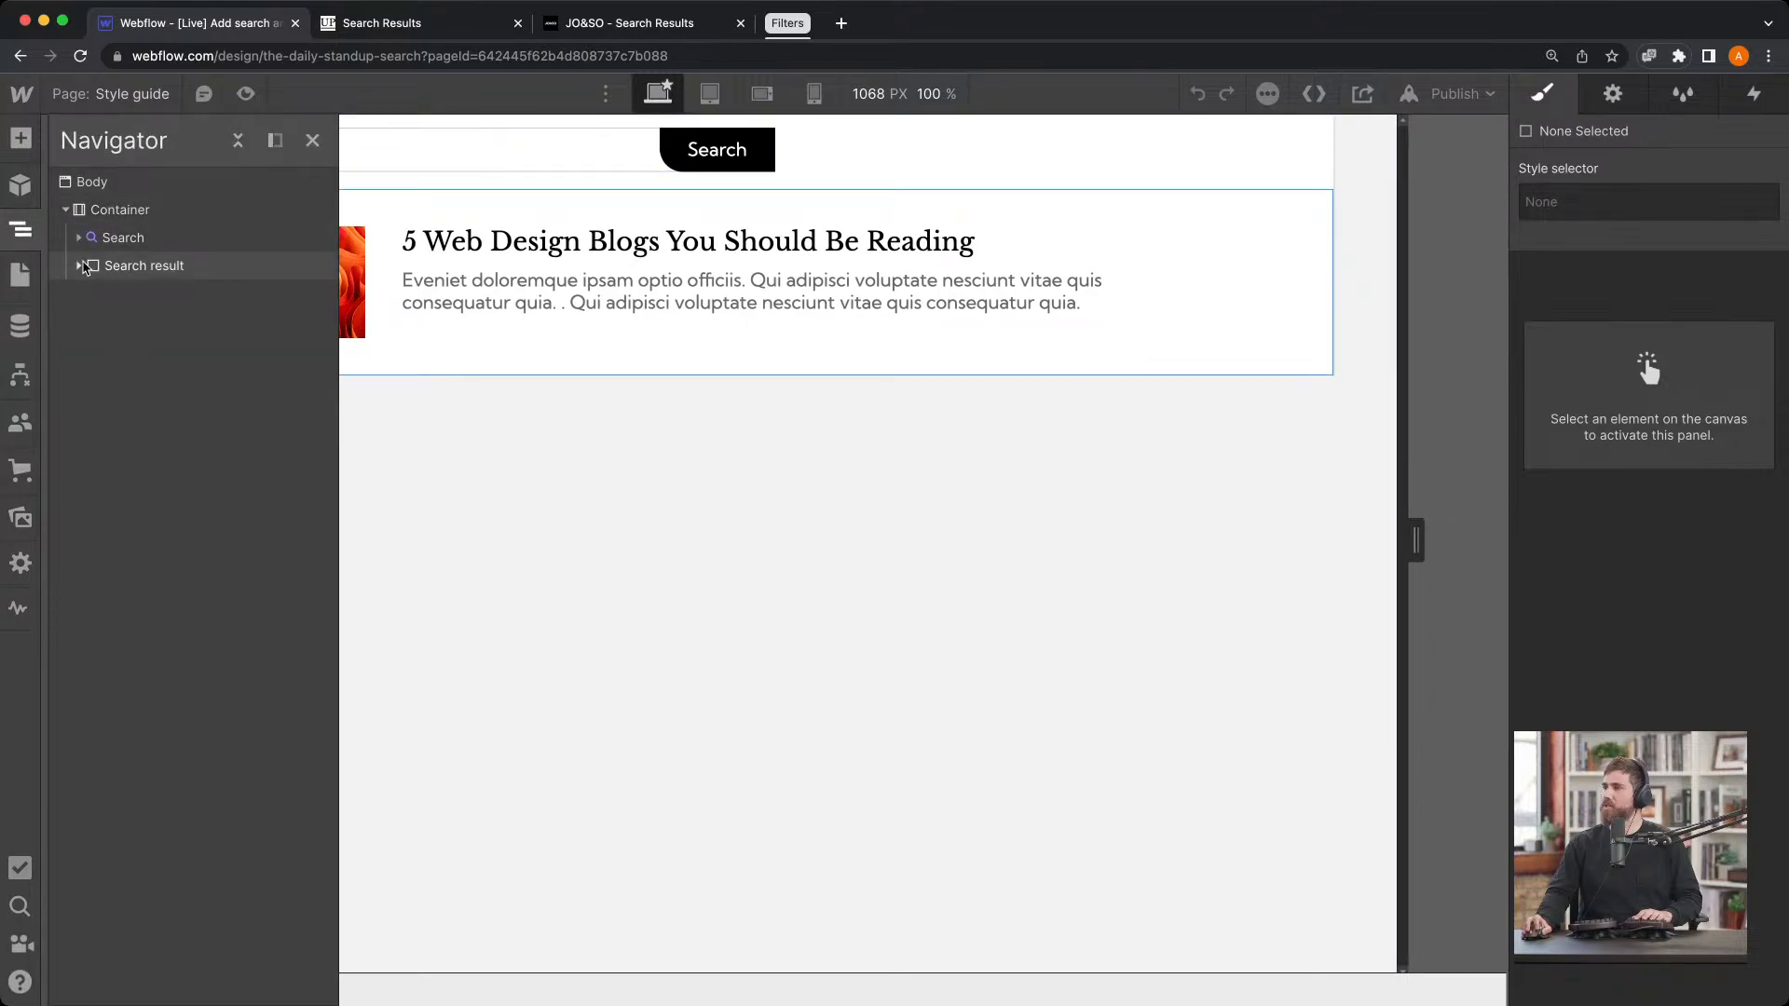
pyautogui.click(80, 266)
pyautogui.click(93, 349)
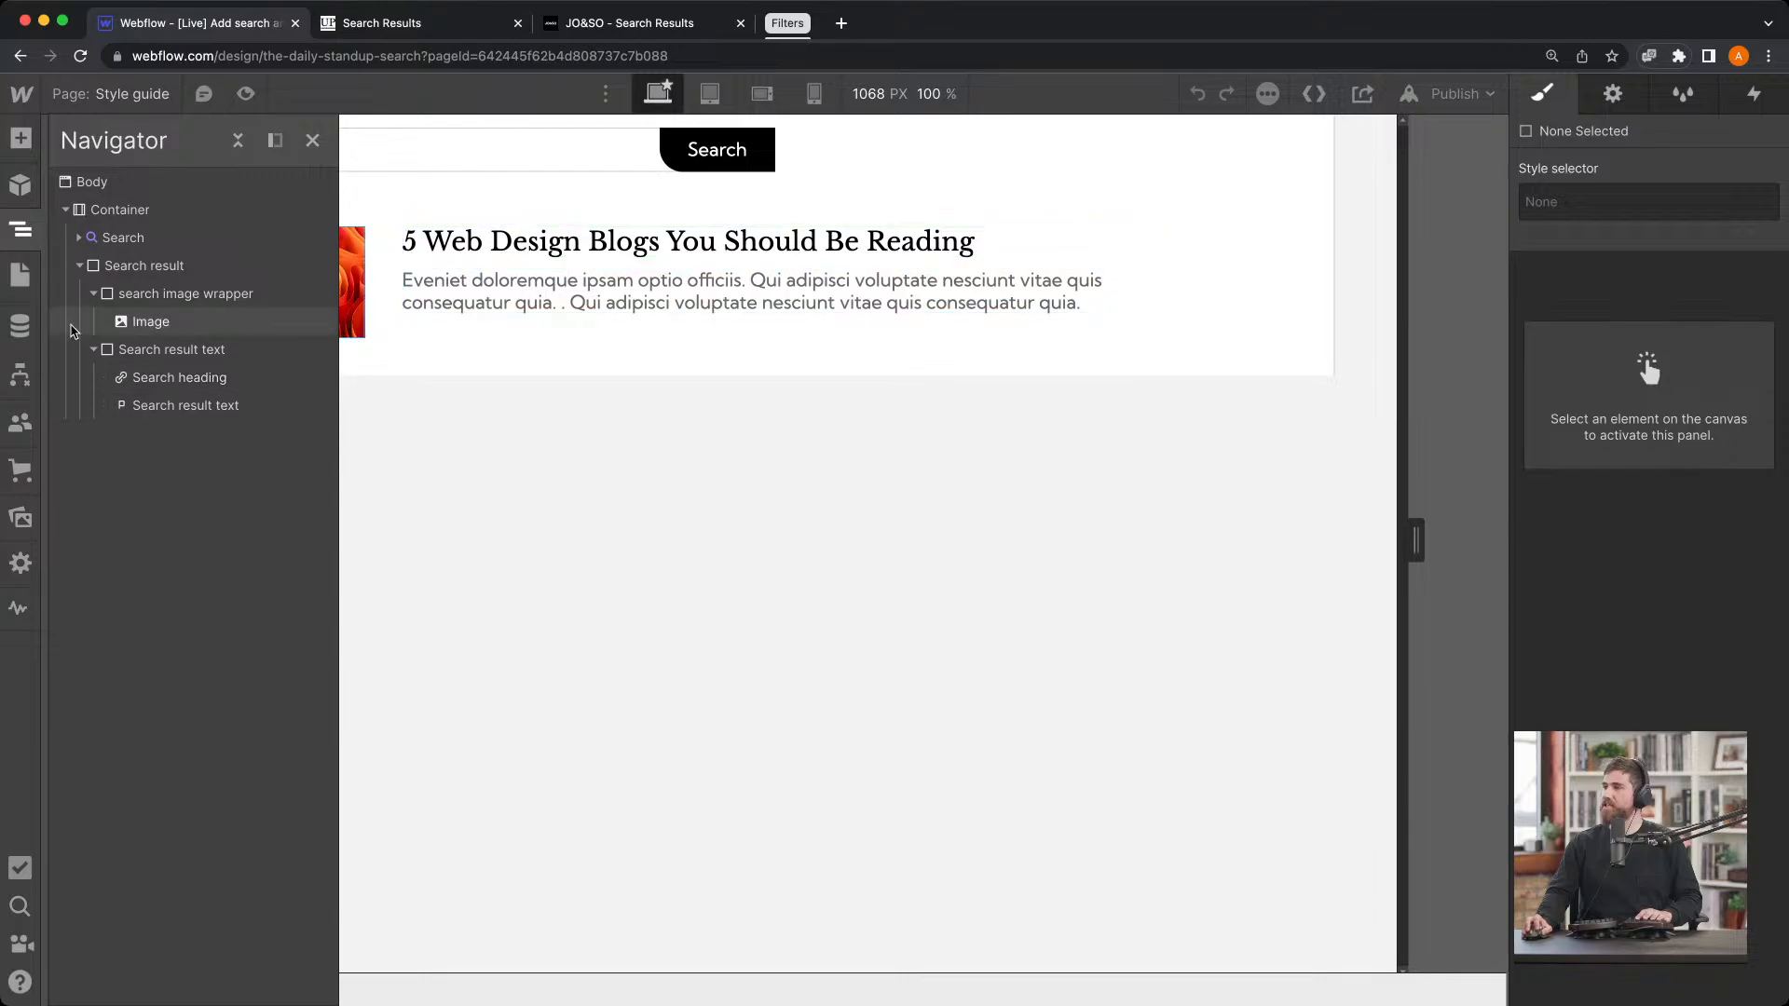
# Return to the Search Results page and delete the text block holding the URL from the search result
pyautogui.click(20, 275)
pyautogui.scroll(-2, 210, 923)
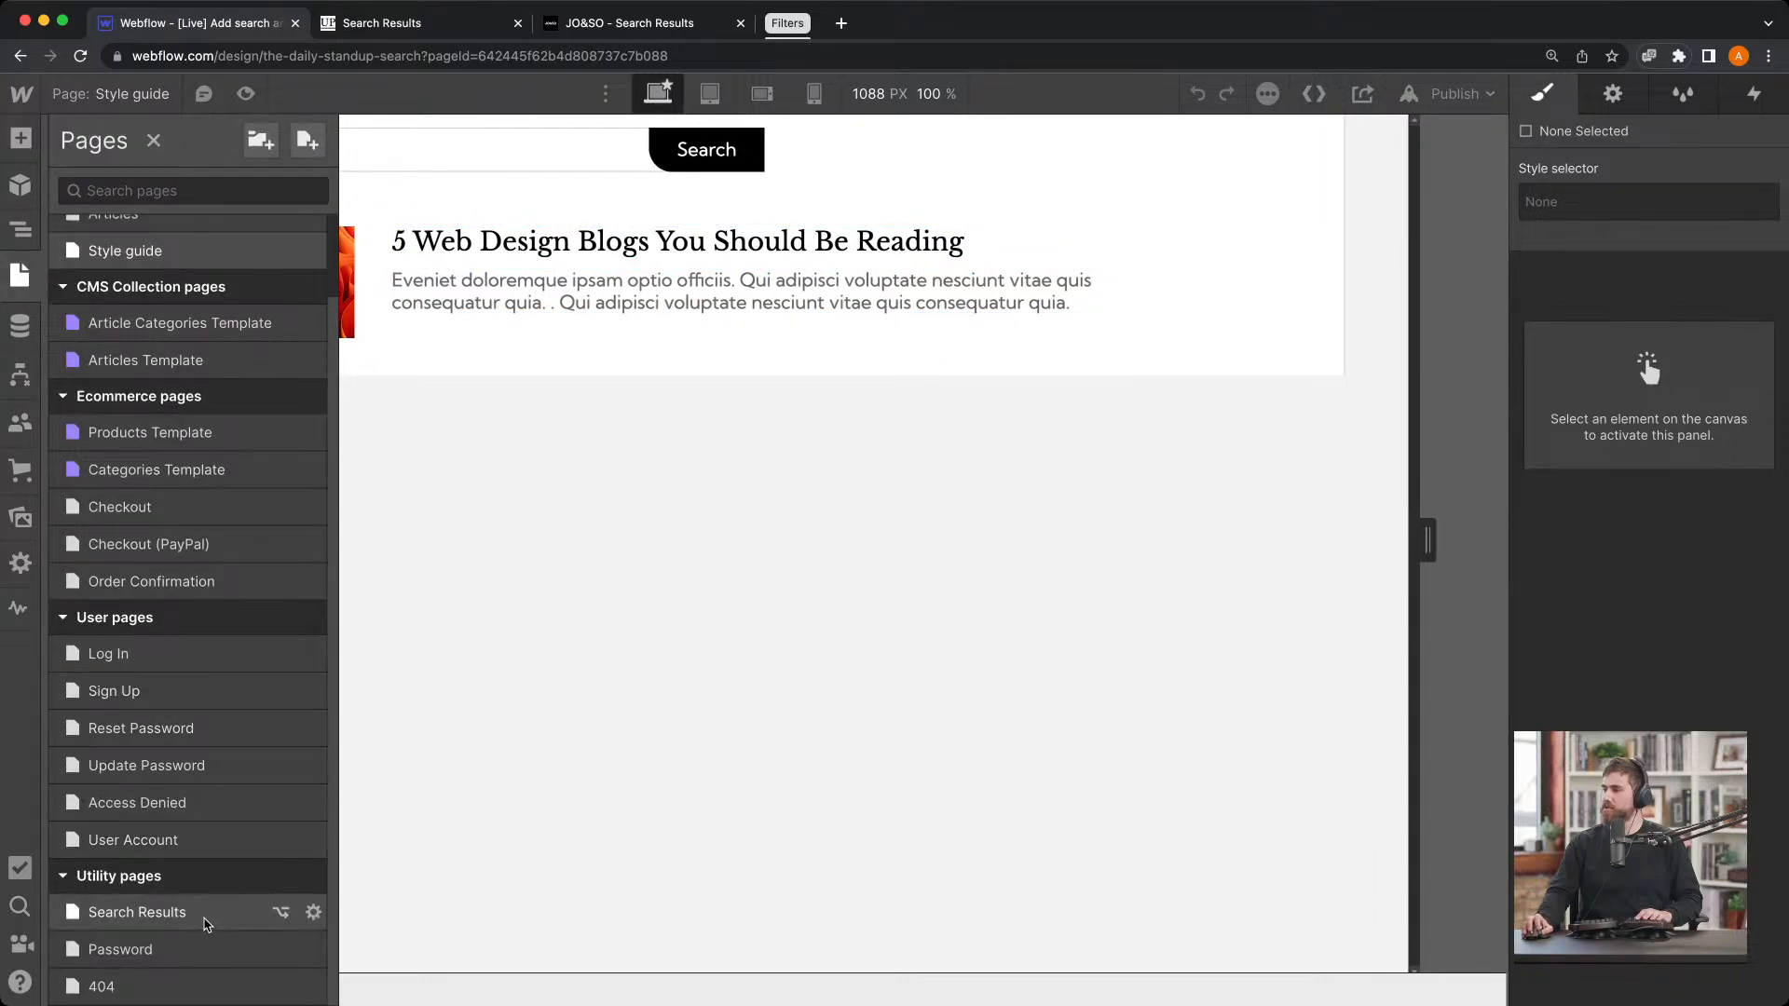
pyautogui.click(137, 912)
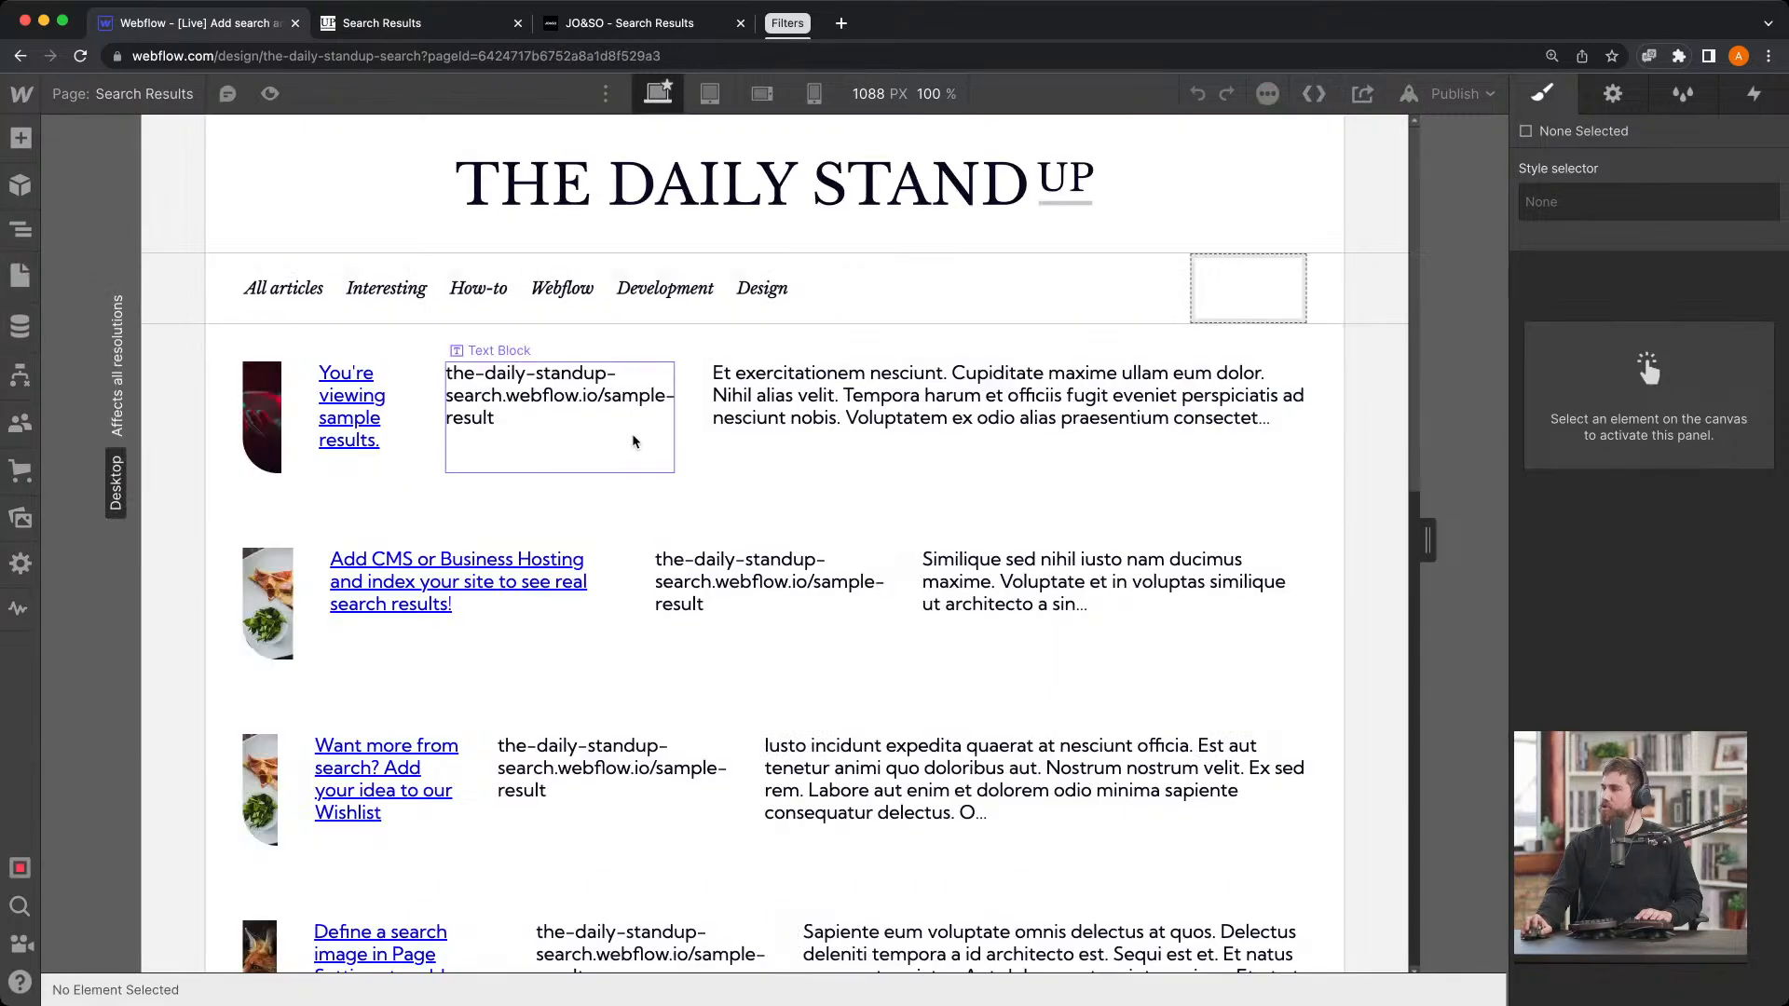
pyautogui.click(563, 429)
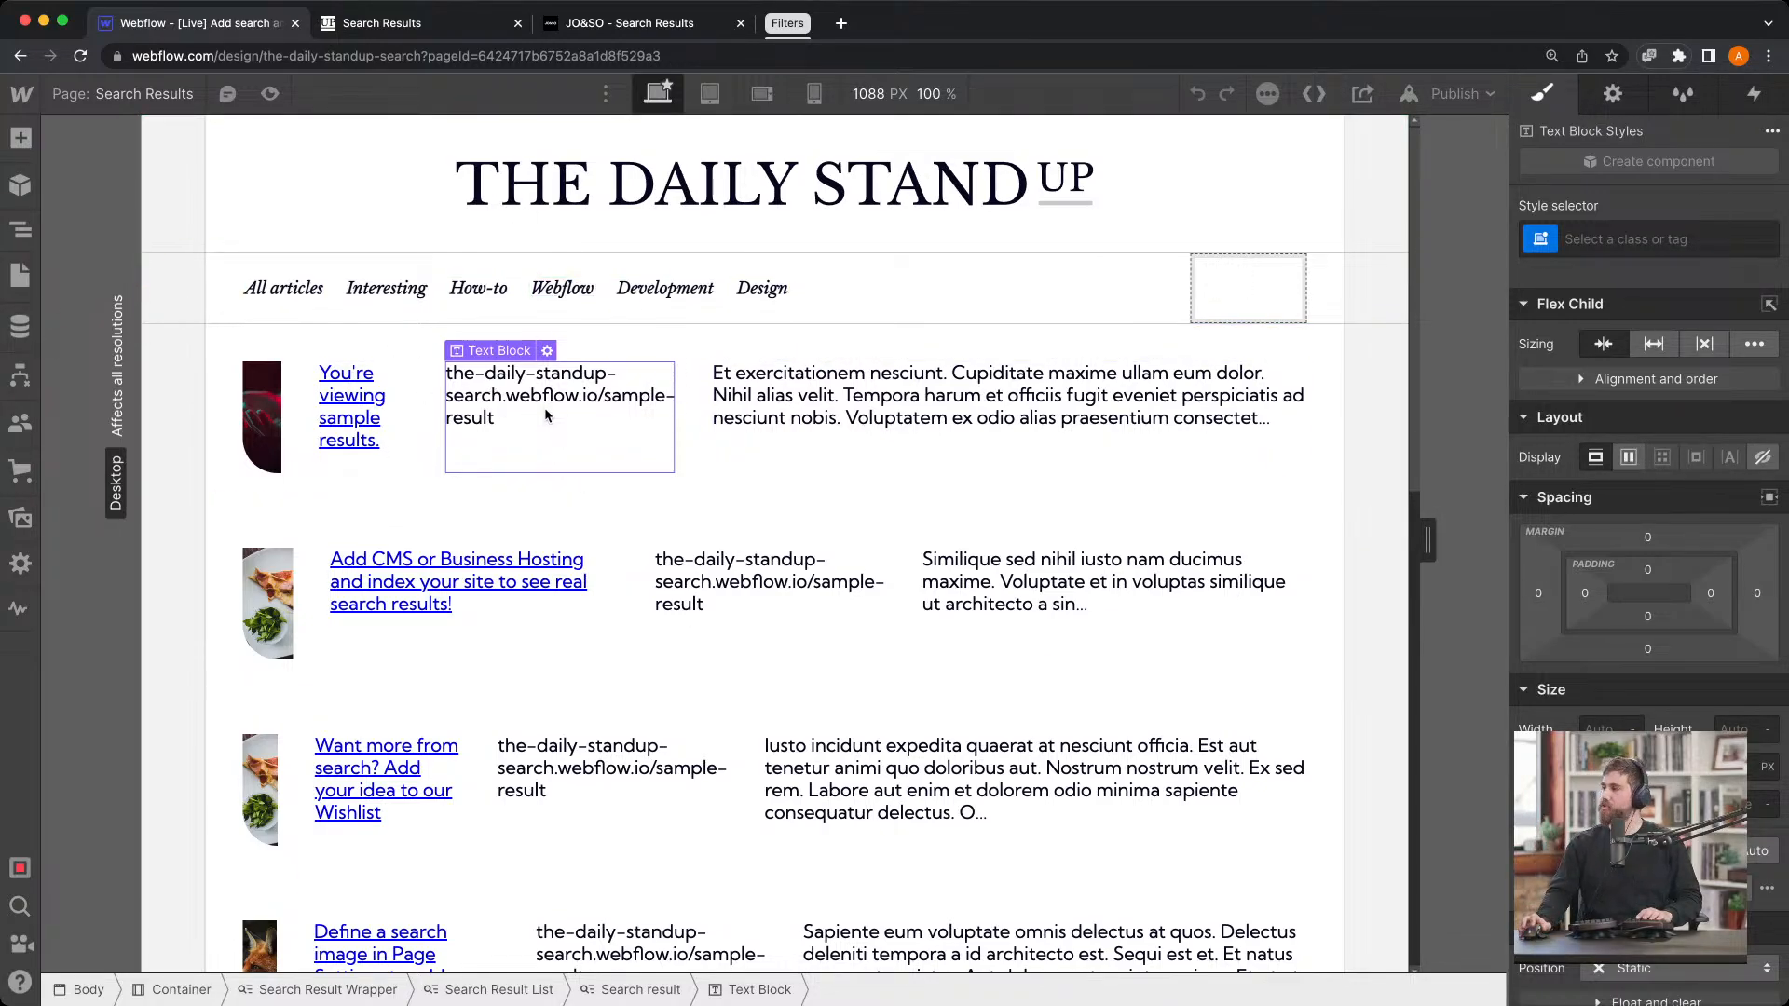
pyautogui.press('Delete')
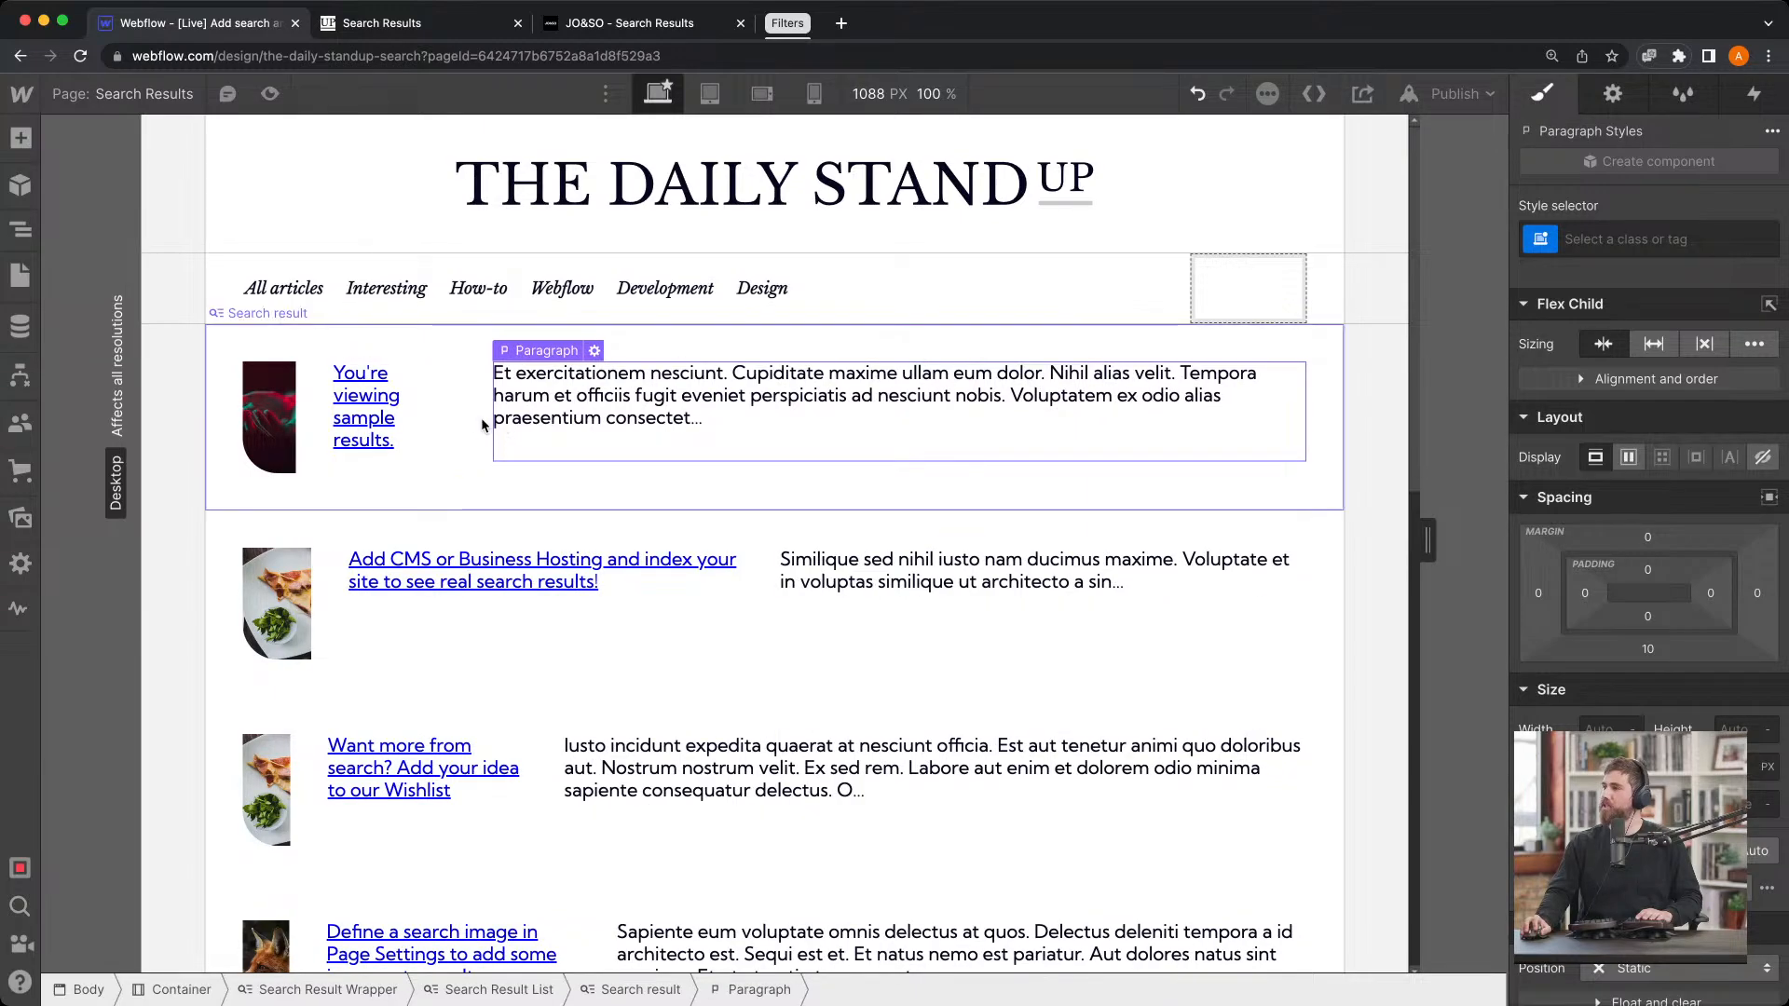
# Wrap the search result's link in a new div block, move the paragraph into it below the link, and select the div block
pyautogui.click(21, 229)
pyautogui.click(163, 382)
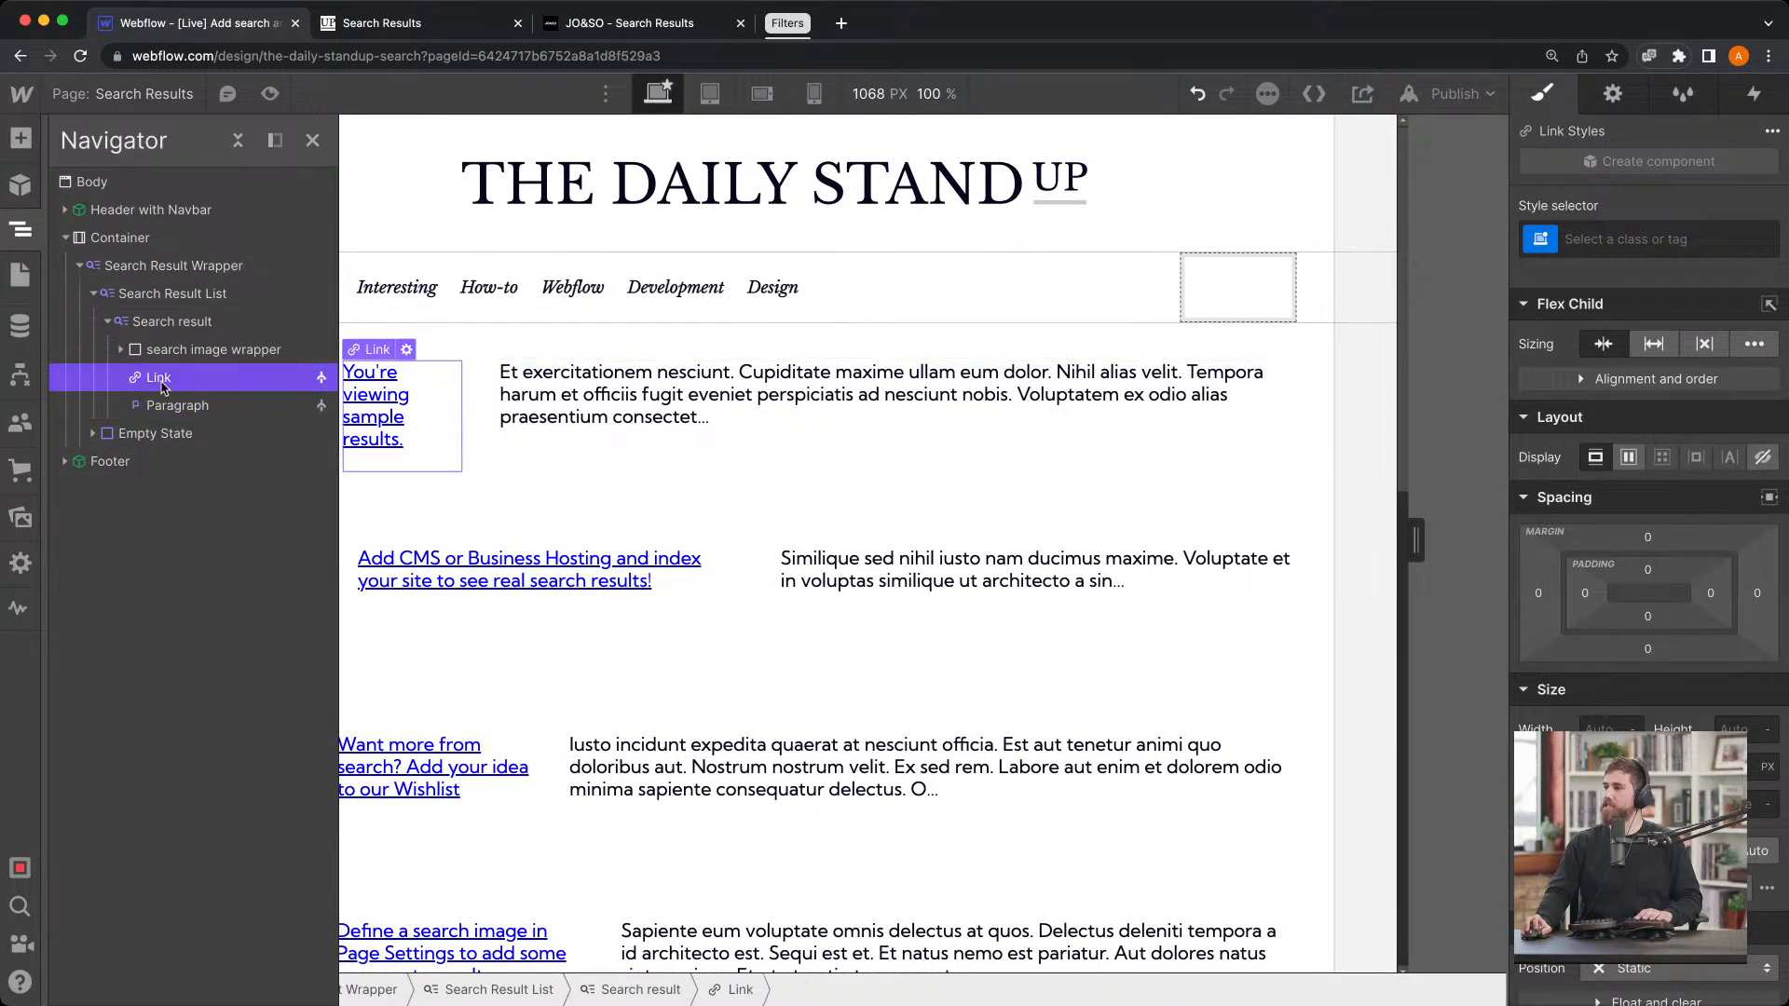
pyautogui.press('alt+super+g')
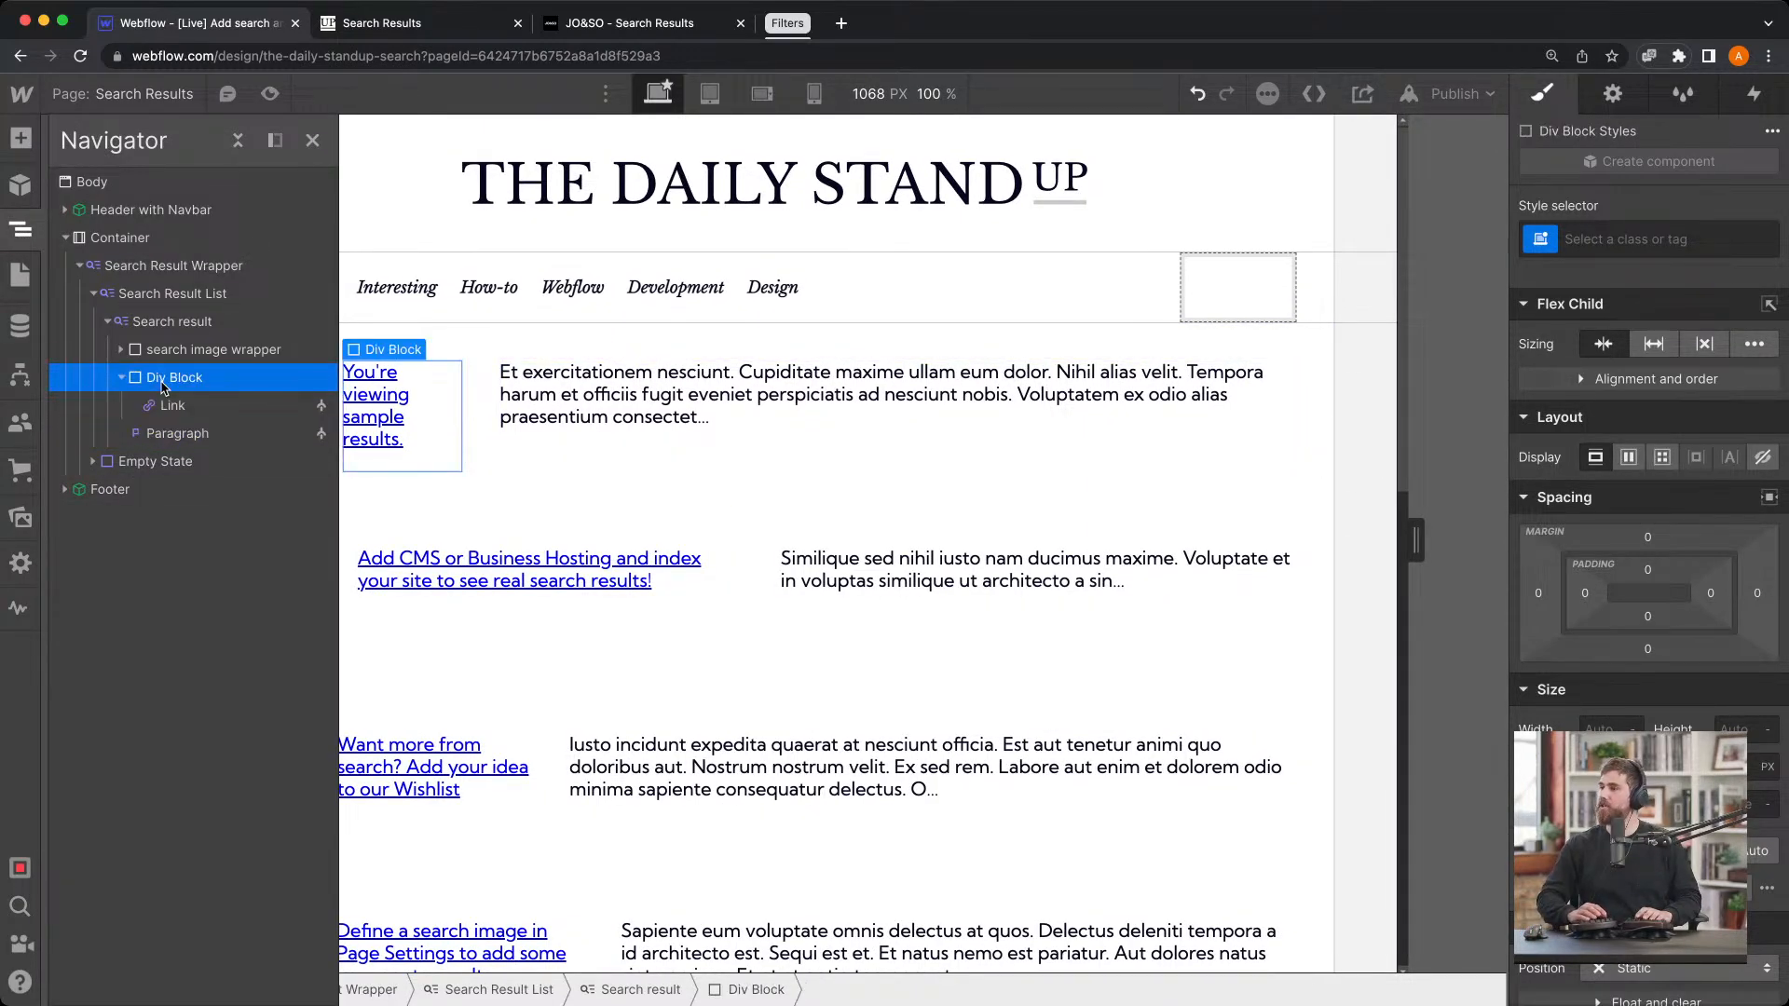
pyautogui.moveTo(207, 435); pyautogui.dragTo(201, 398)
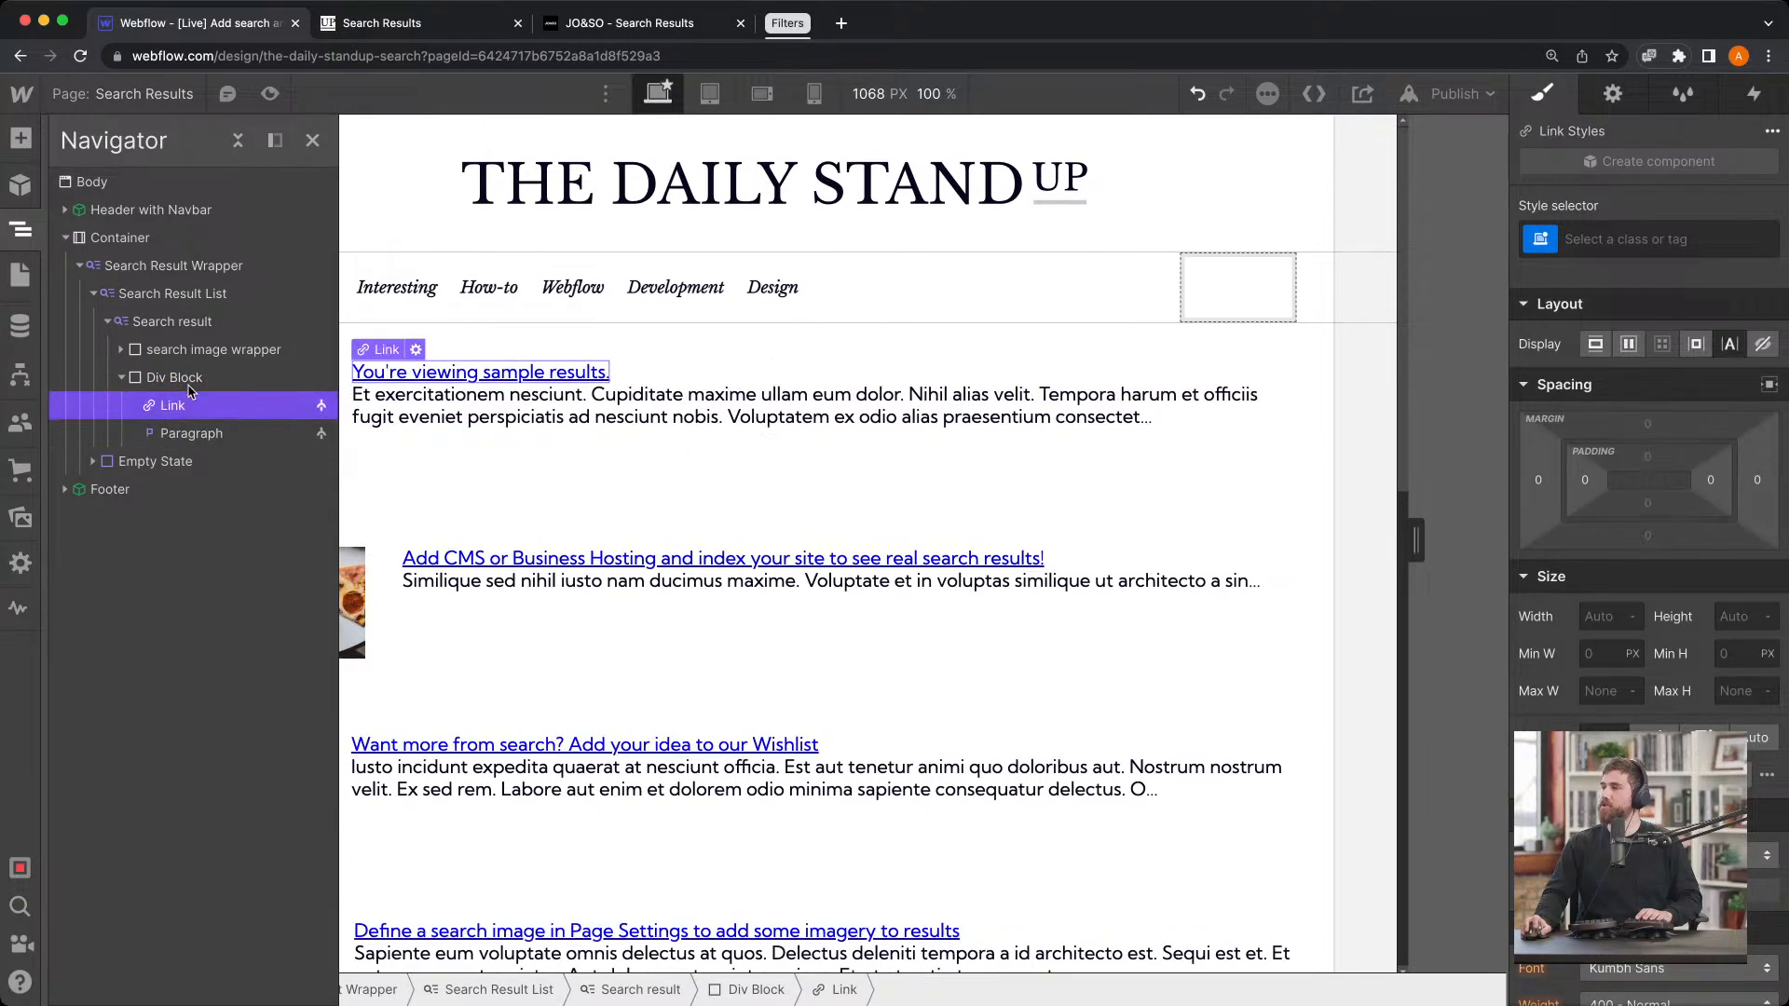
pyautogui.click(175, 377)
pyautogui.click(595, 468)
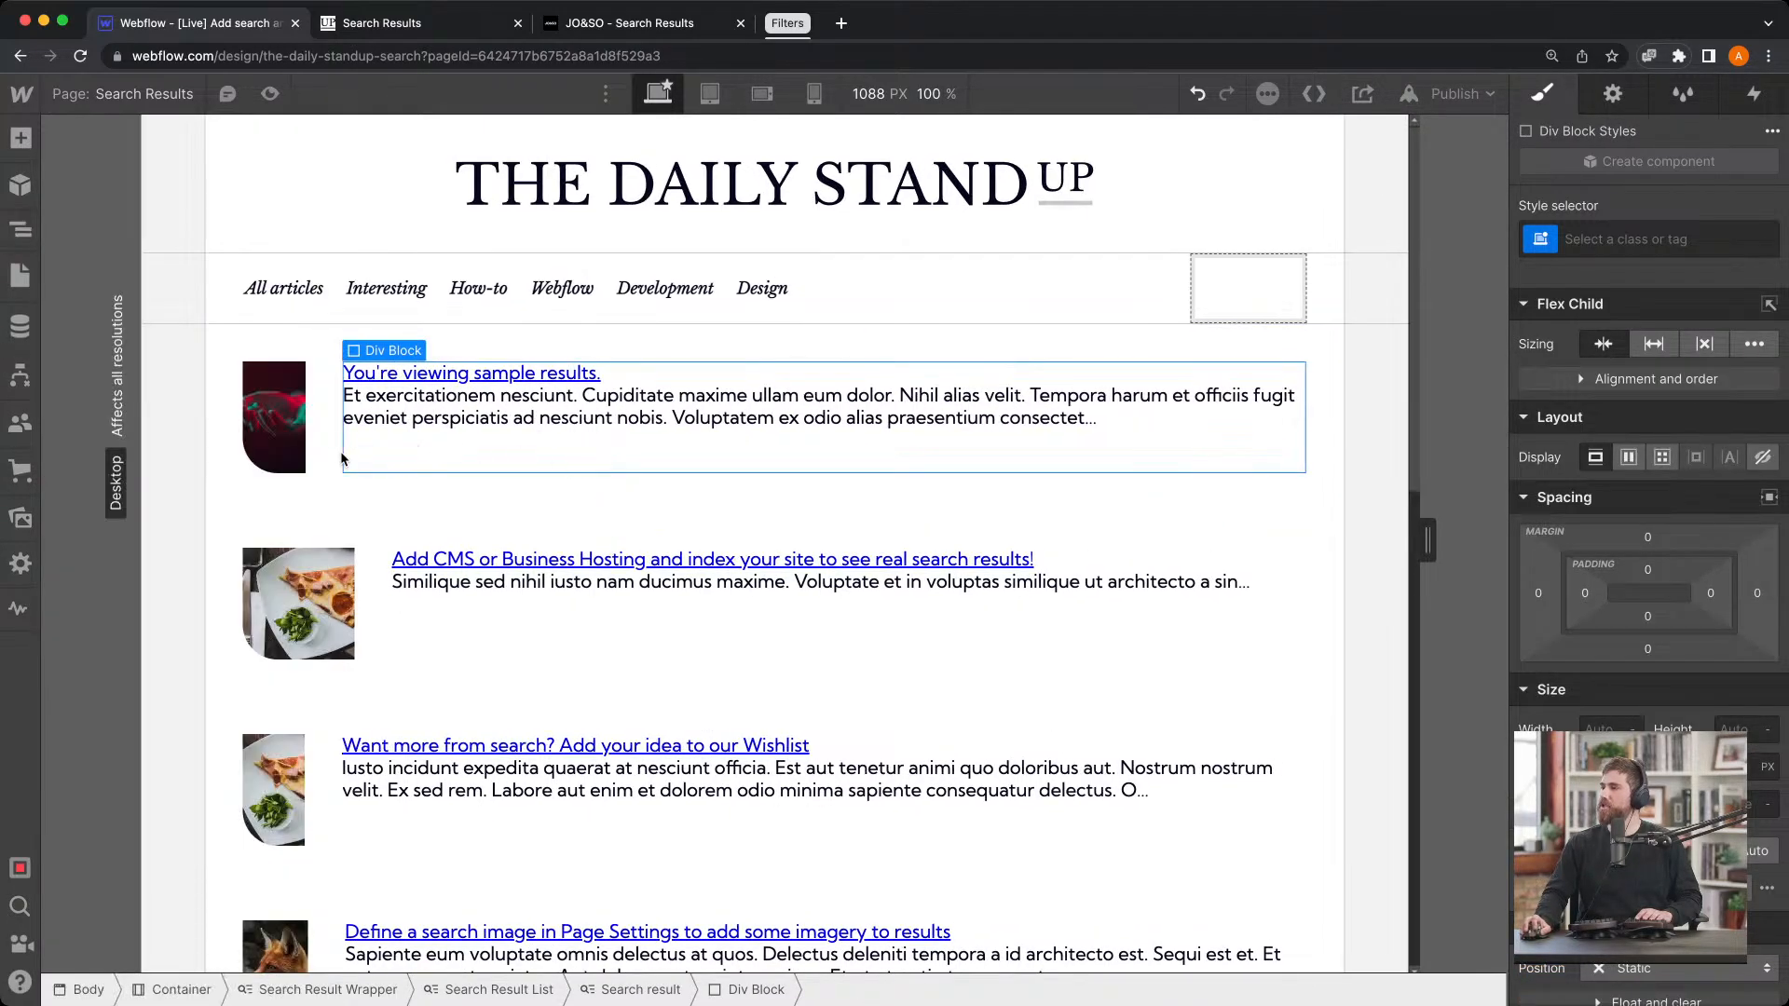
# Apply the existing "Search result text" class to the div block that holds the link and paragraph
pyautogui.click(17, 277)
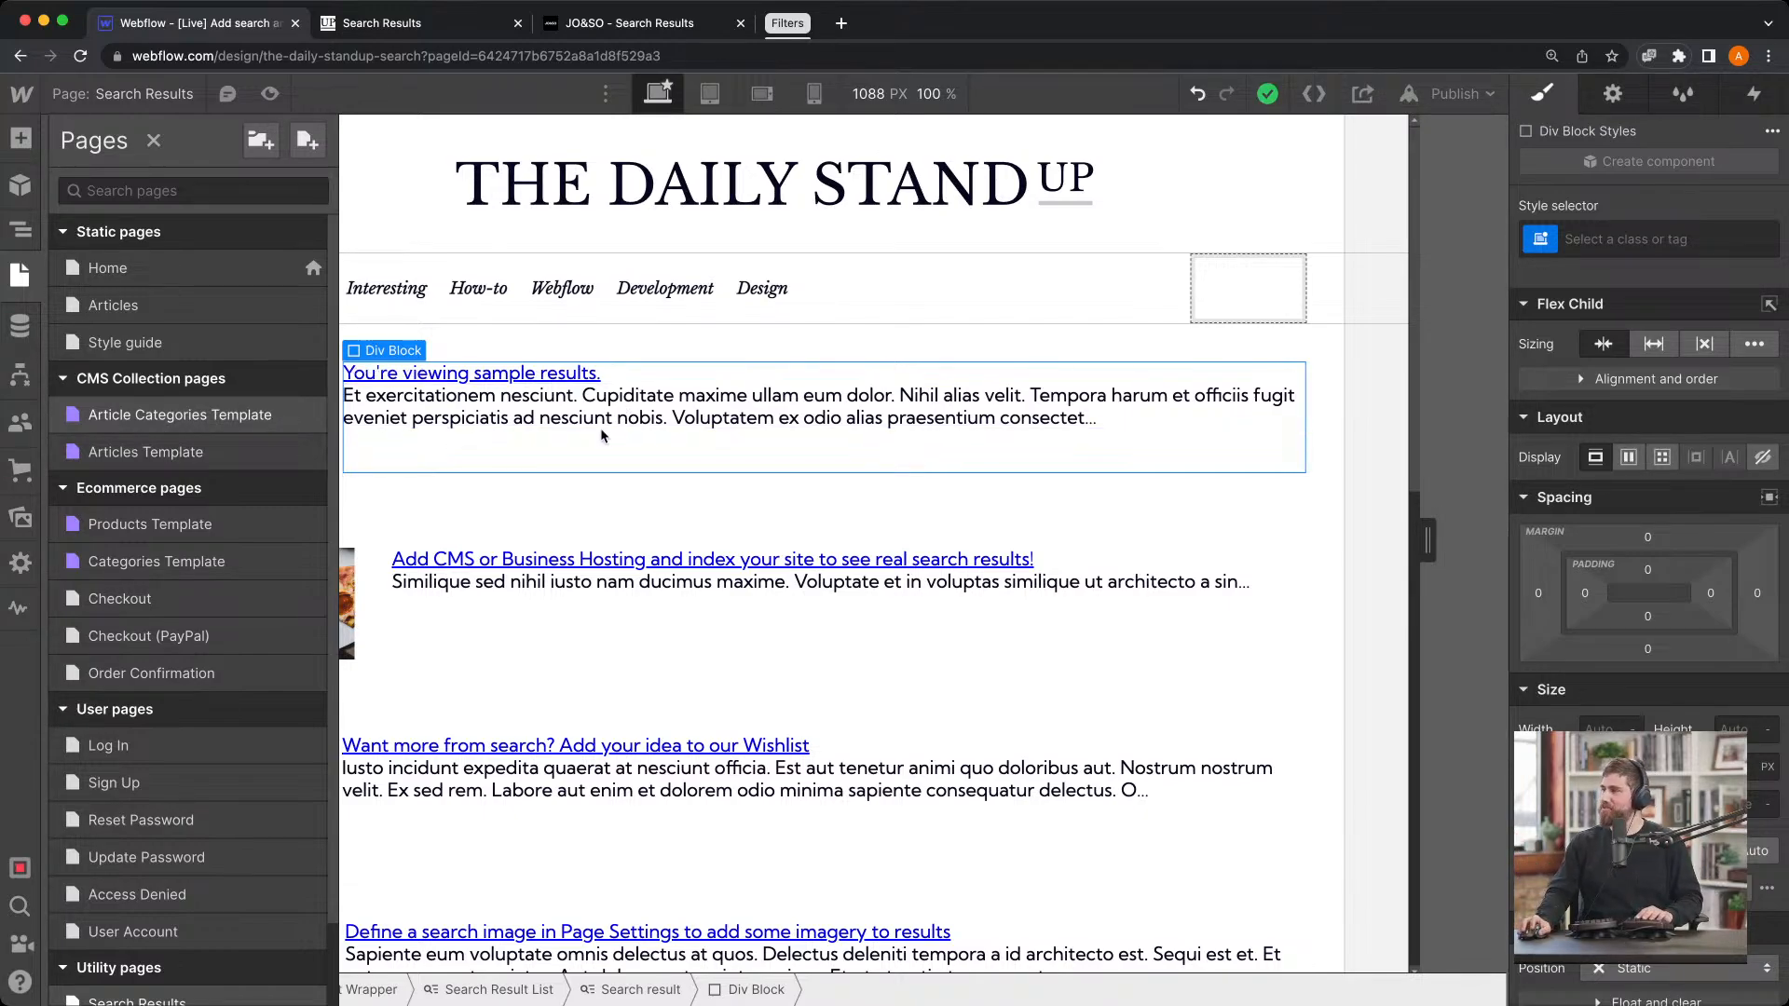
pyautogui.click(18, 226)
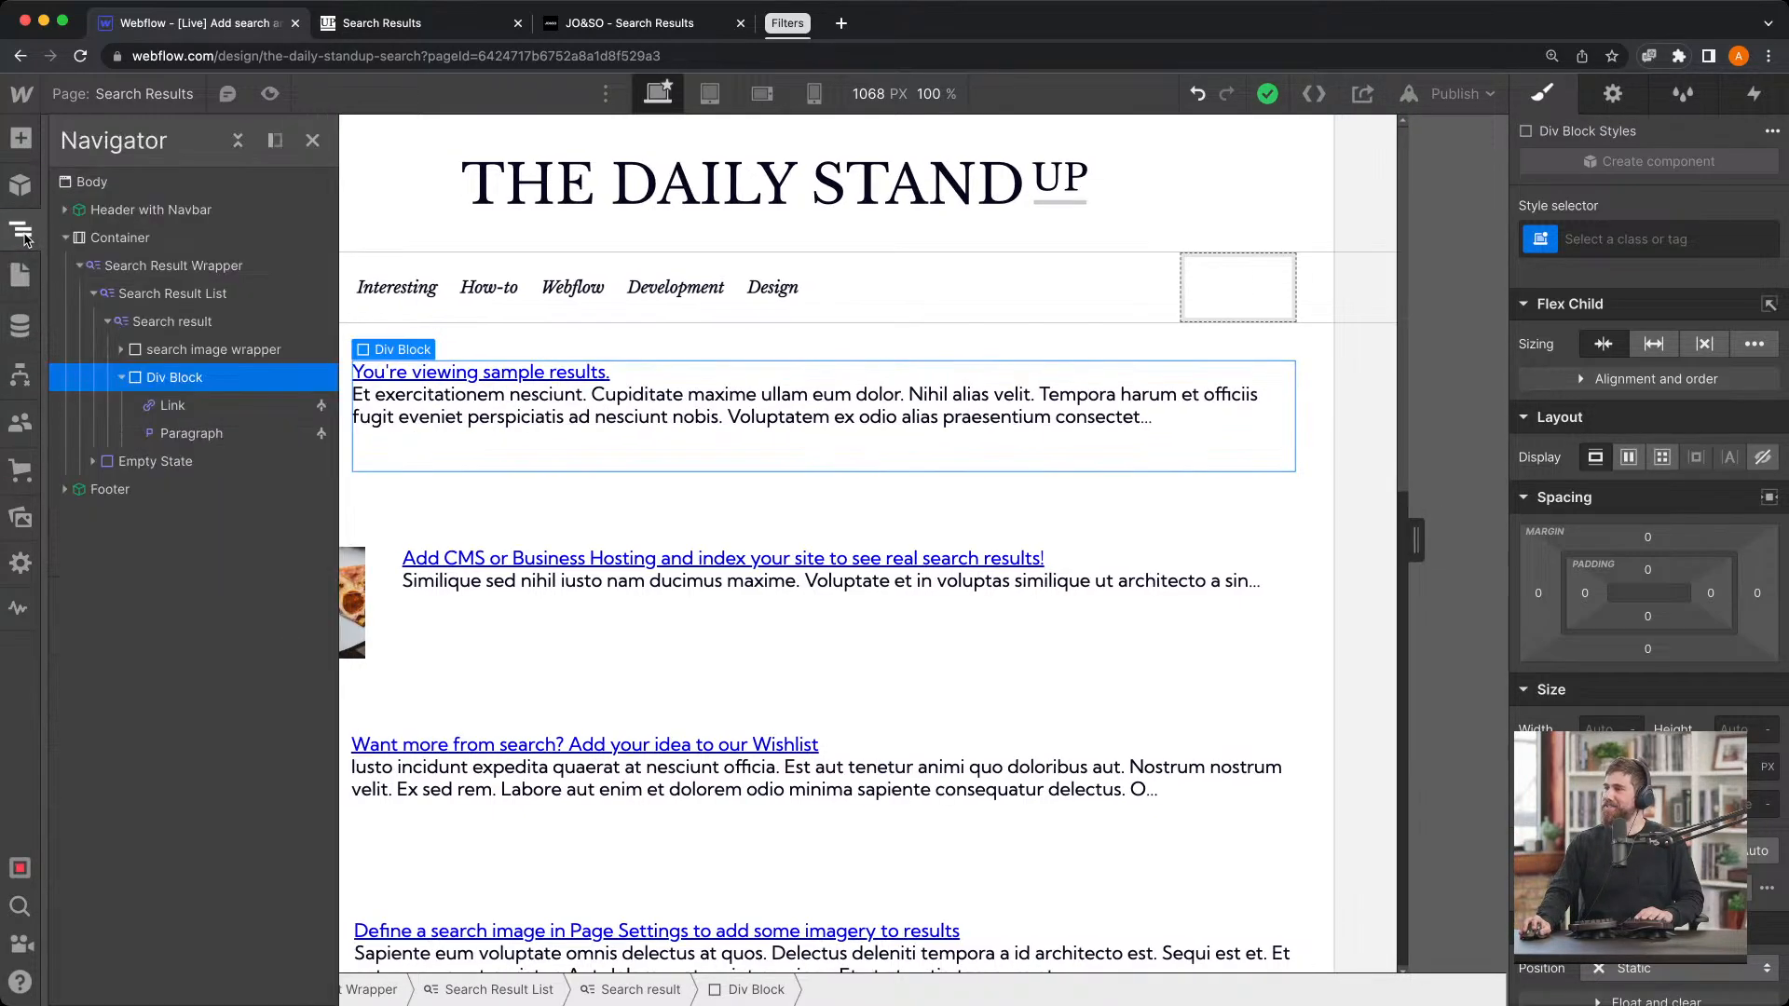
pyautogui.click(1702, 241)
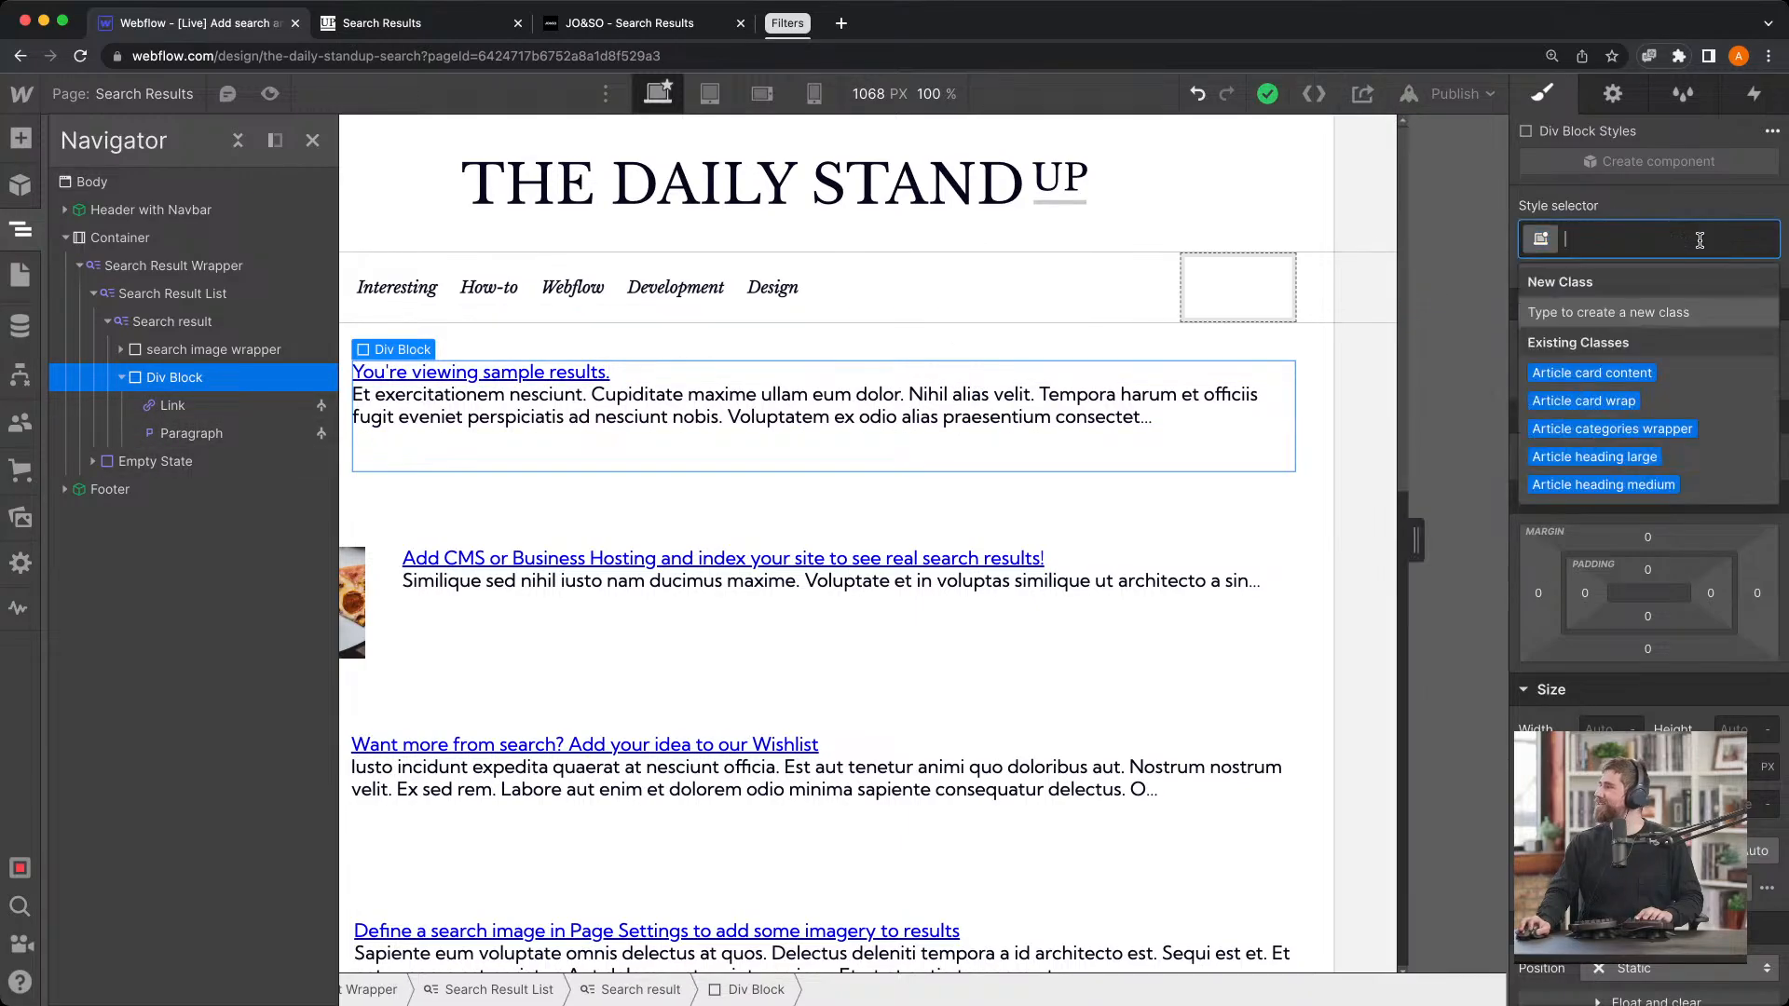
pyautogui.write('sear')
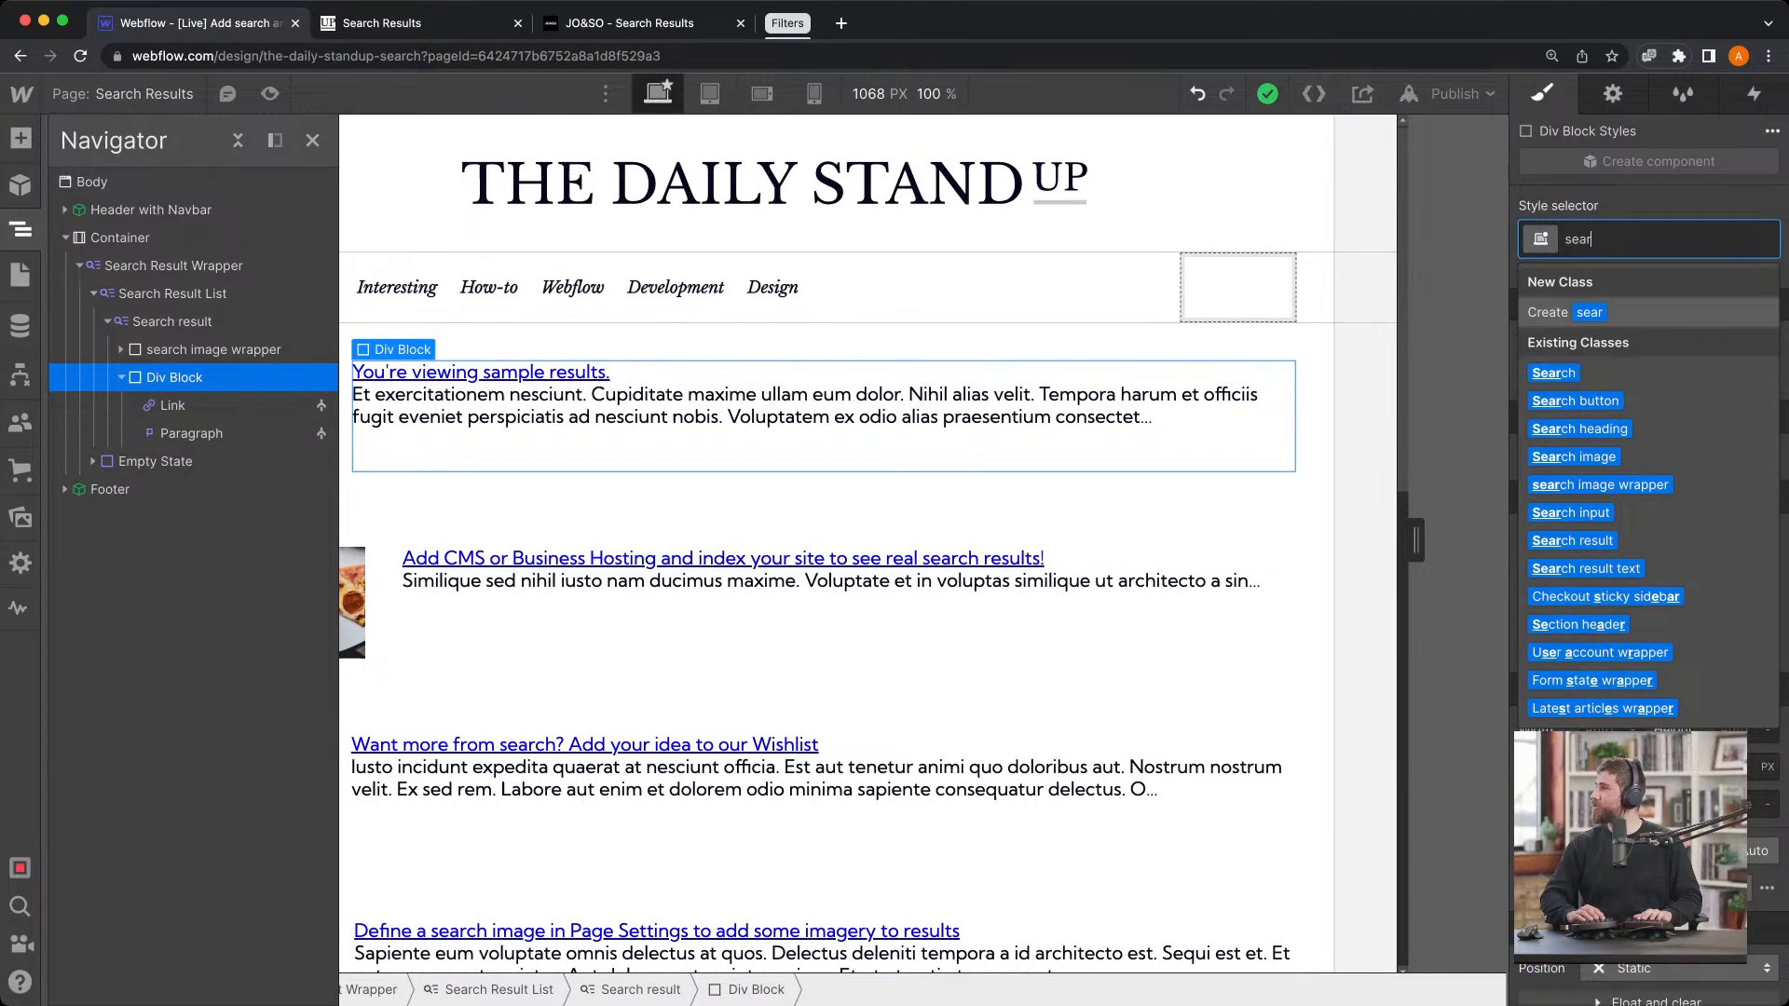
pyautogui.write('ch result text')
pyautogui.press('Return')
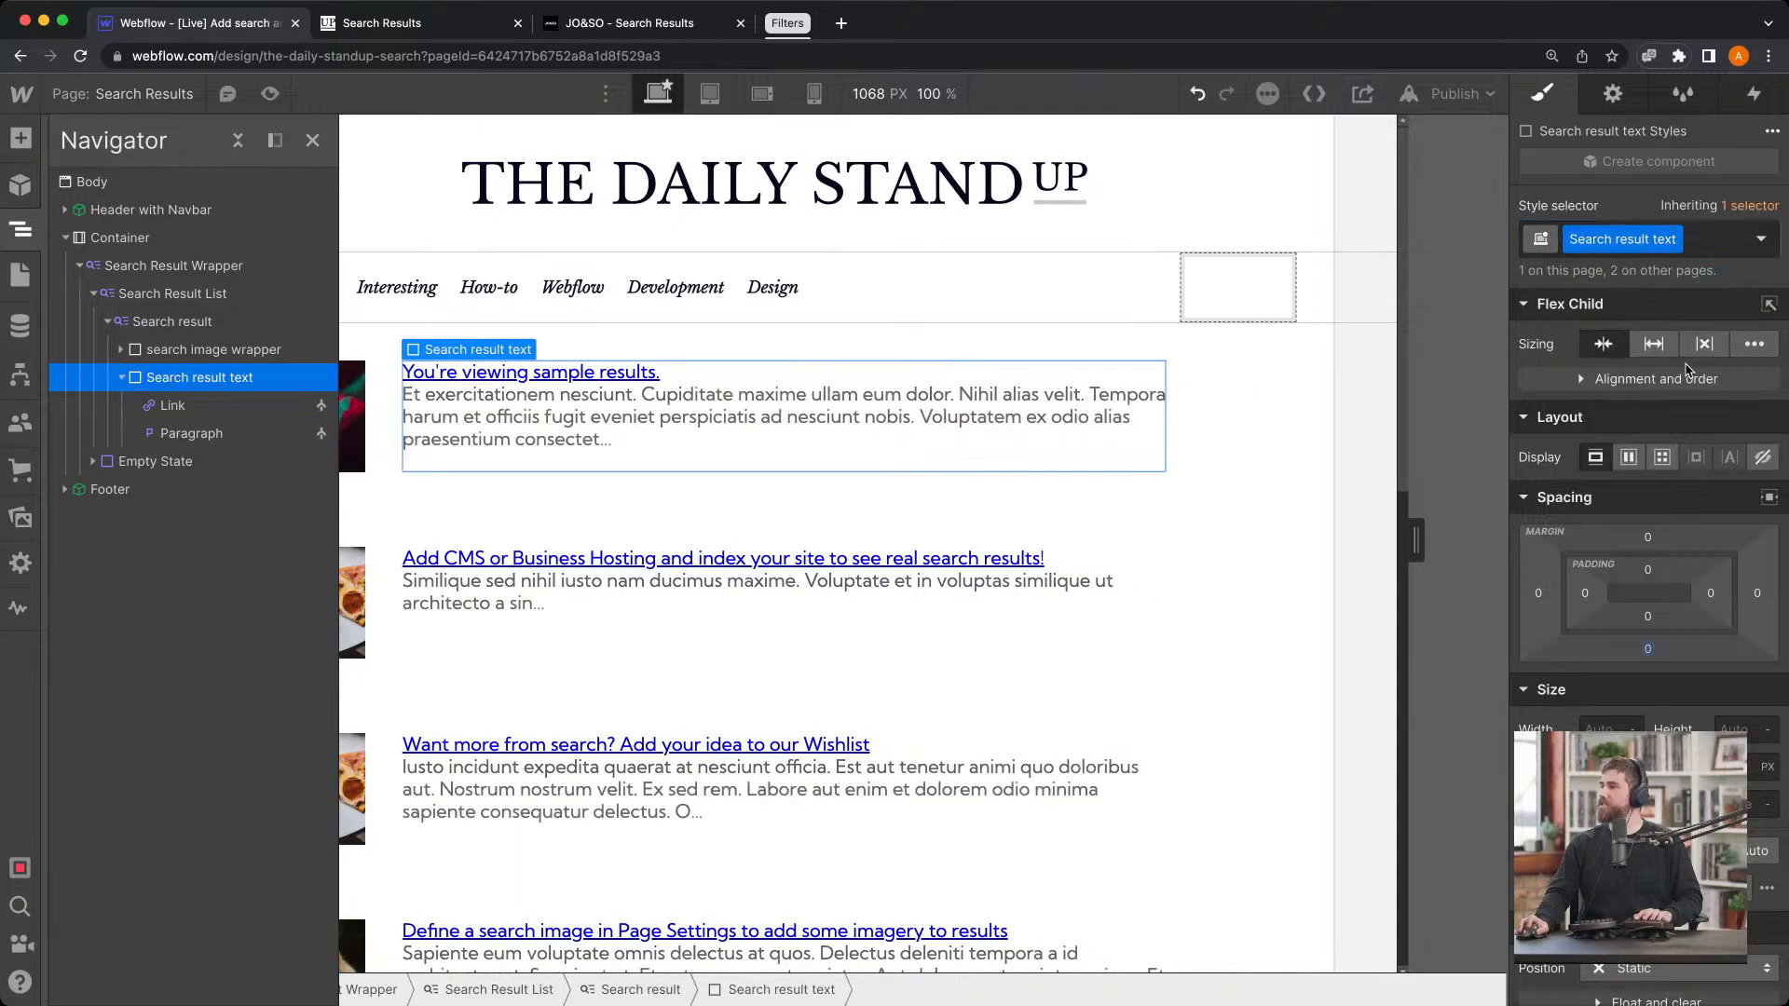
# Select the first search result's title link and look through the existing search classes for it
pyautogui.click(587, 433)
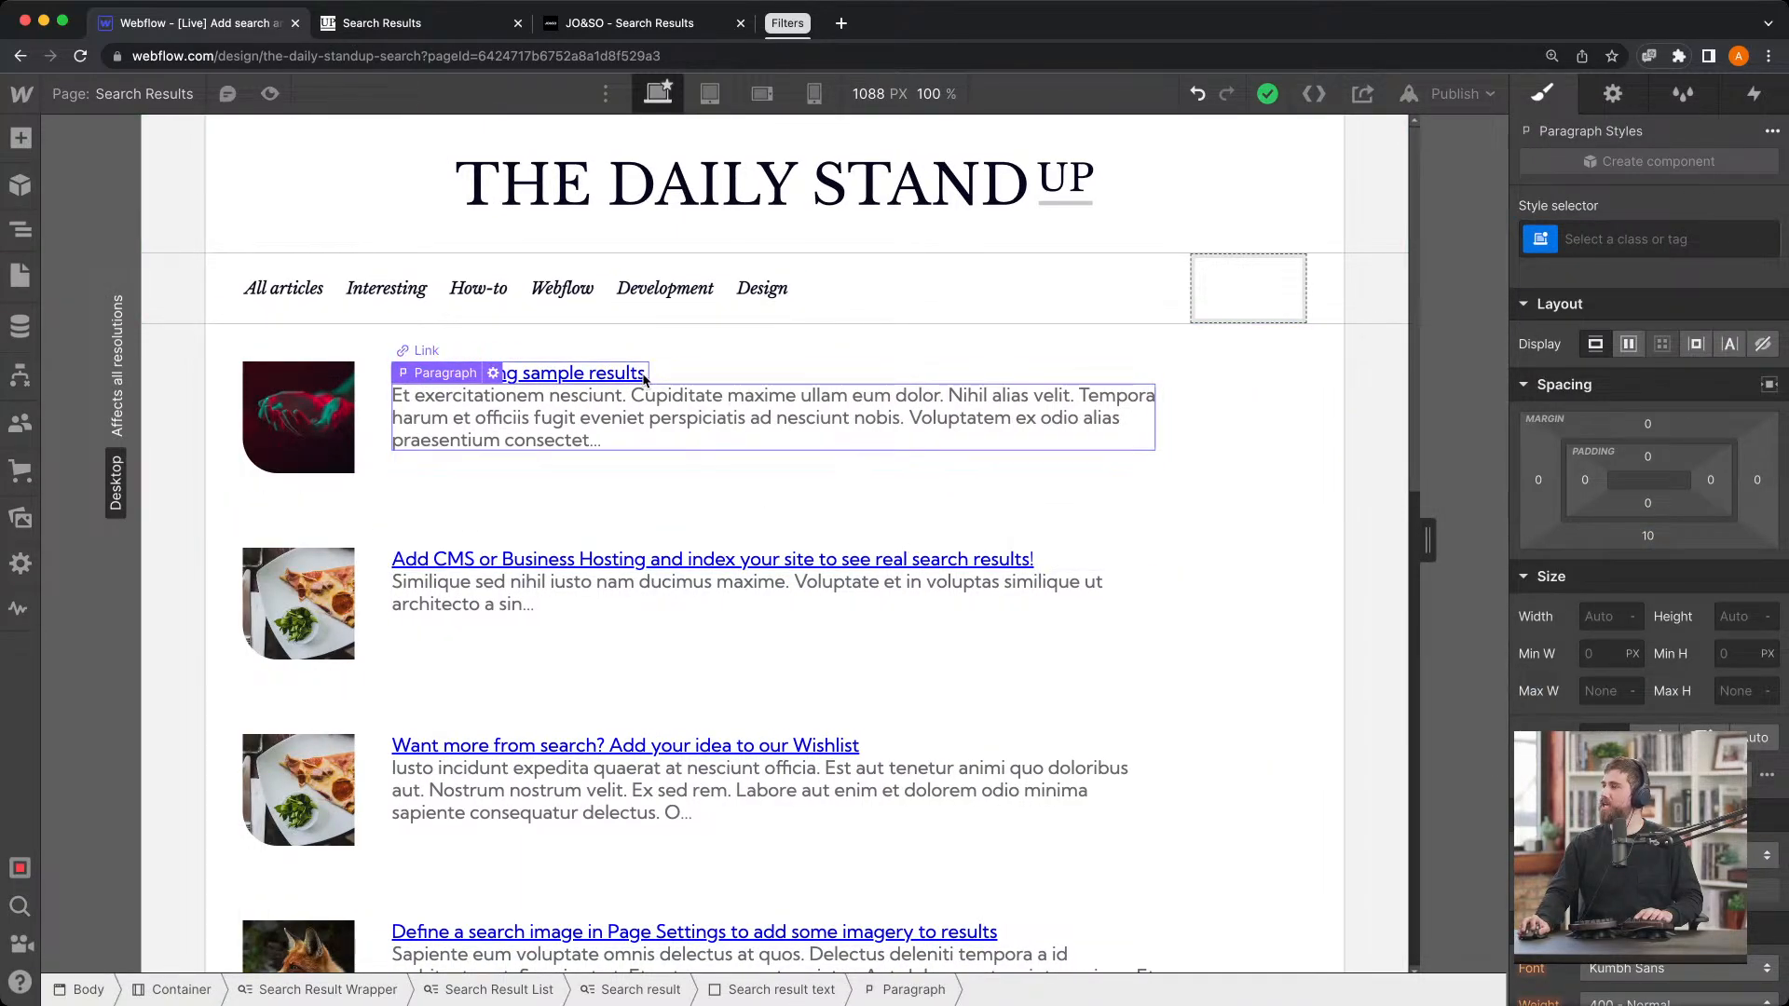
pyautogui.click(866, 375)
pyautogui.press('super+Return')
pyautogui.write('se')
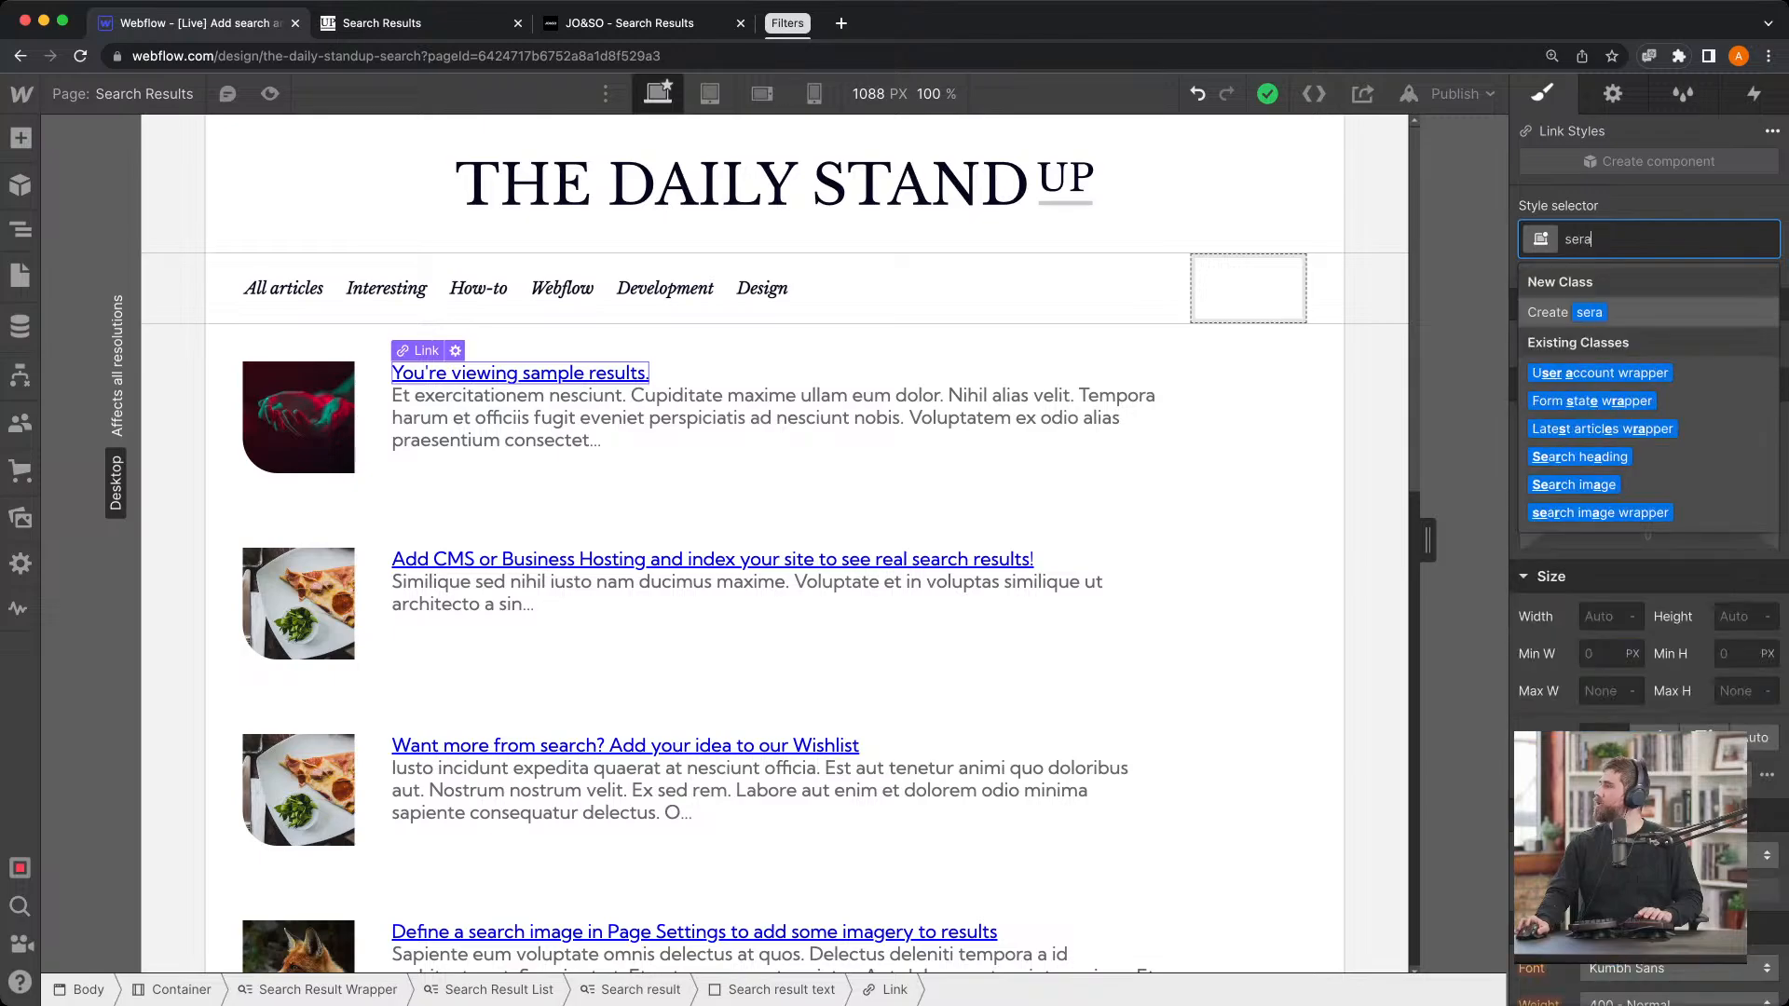
pyautogui.write('arc')
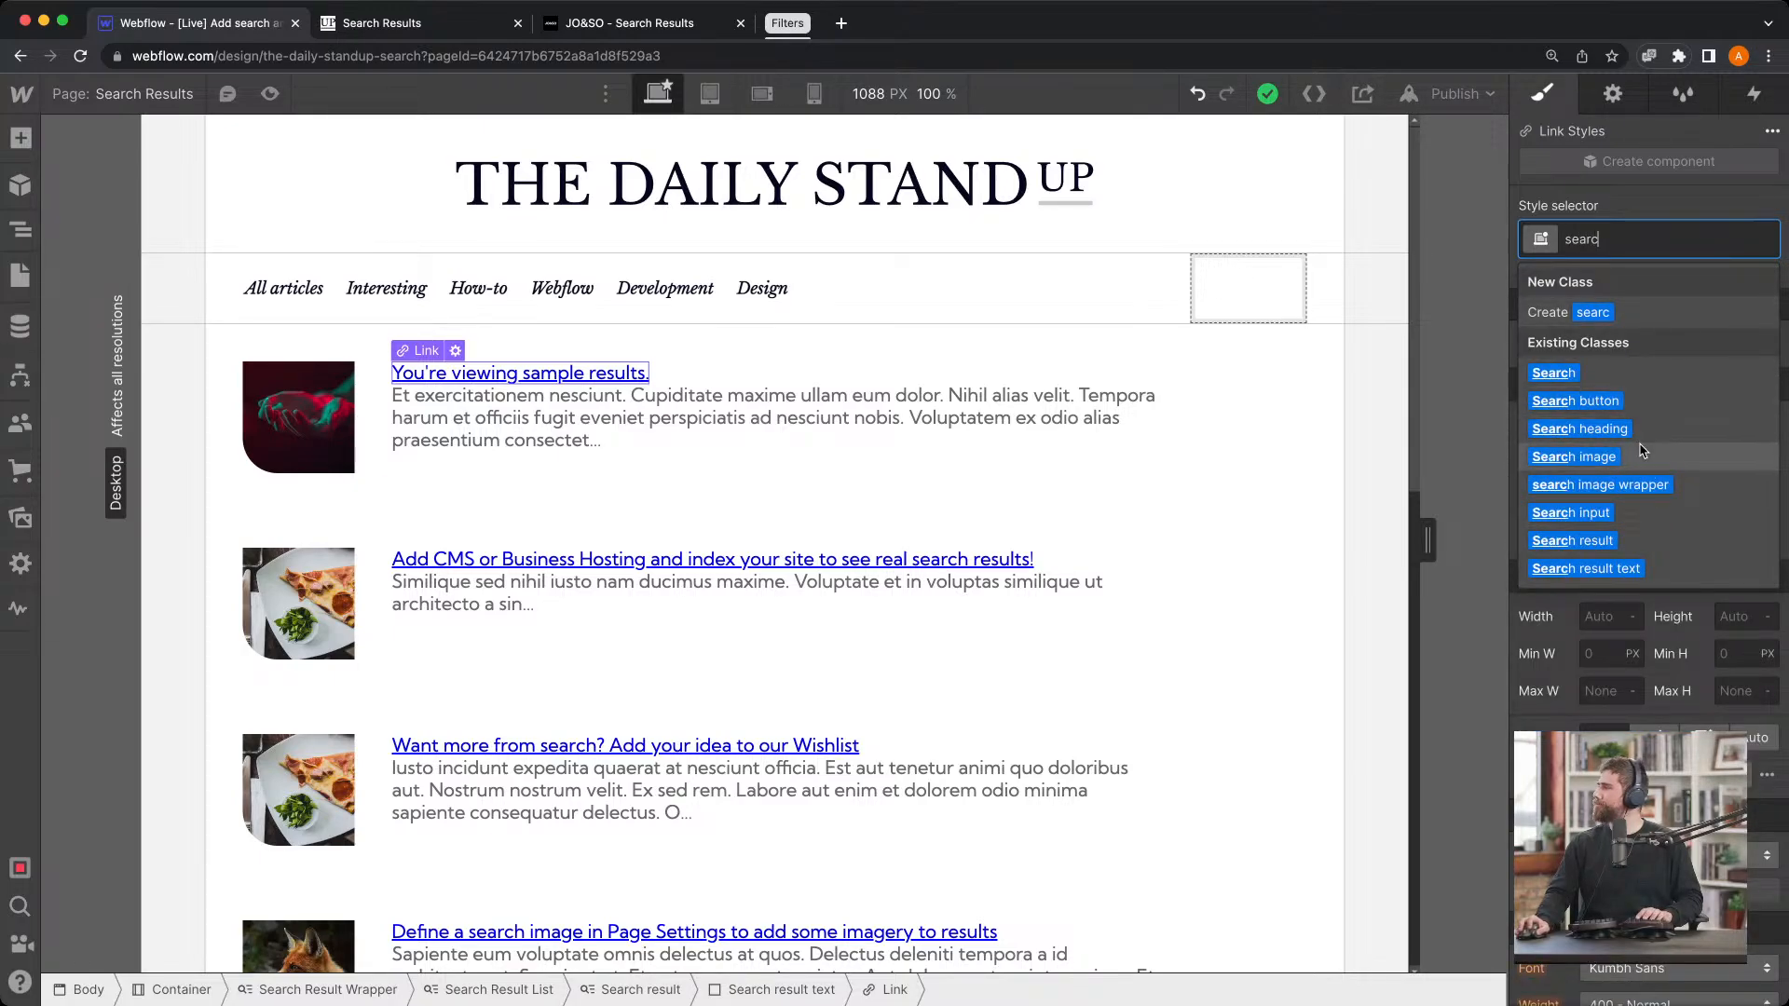
pyautogui.press('BackSpace')
pyautogui.press('BackSpace')
pyautogui.press('BackSpace')
pyautogui.press('BackSpace')
pyautogui.press('BackSpace')
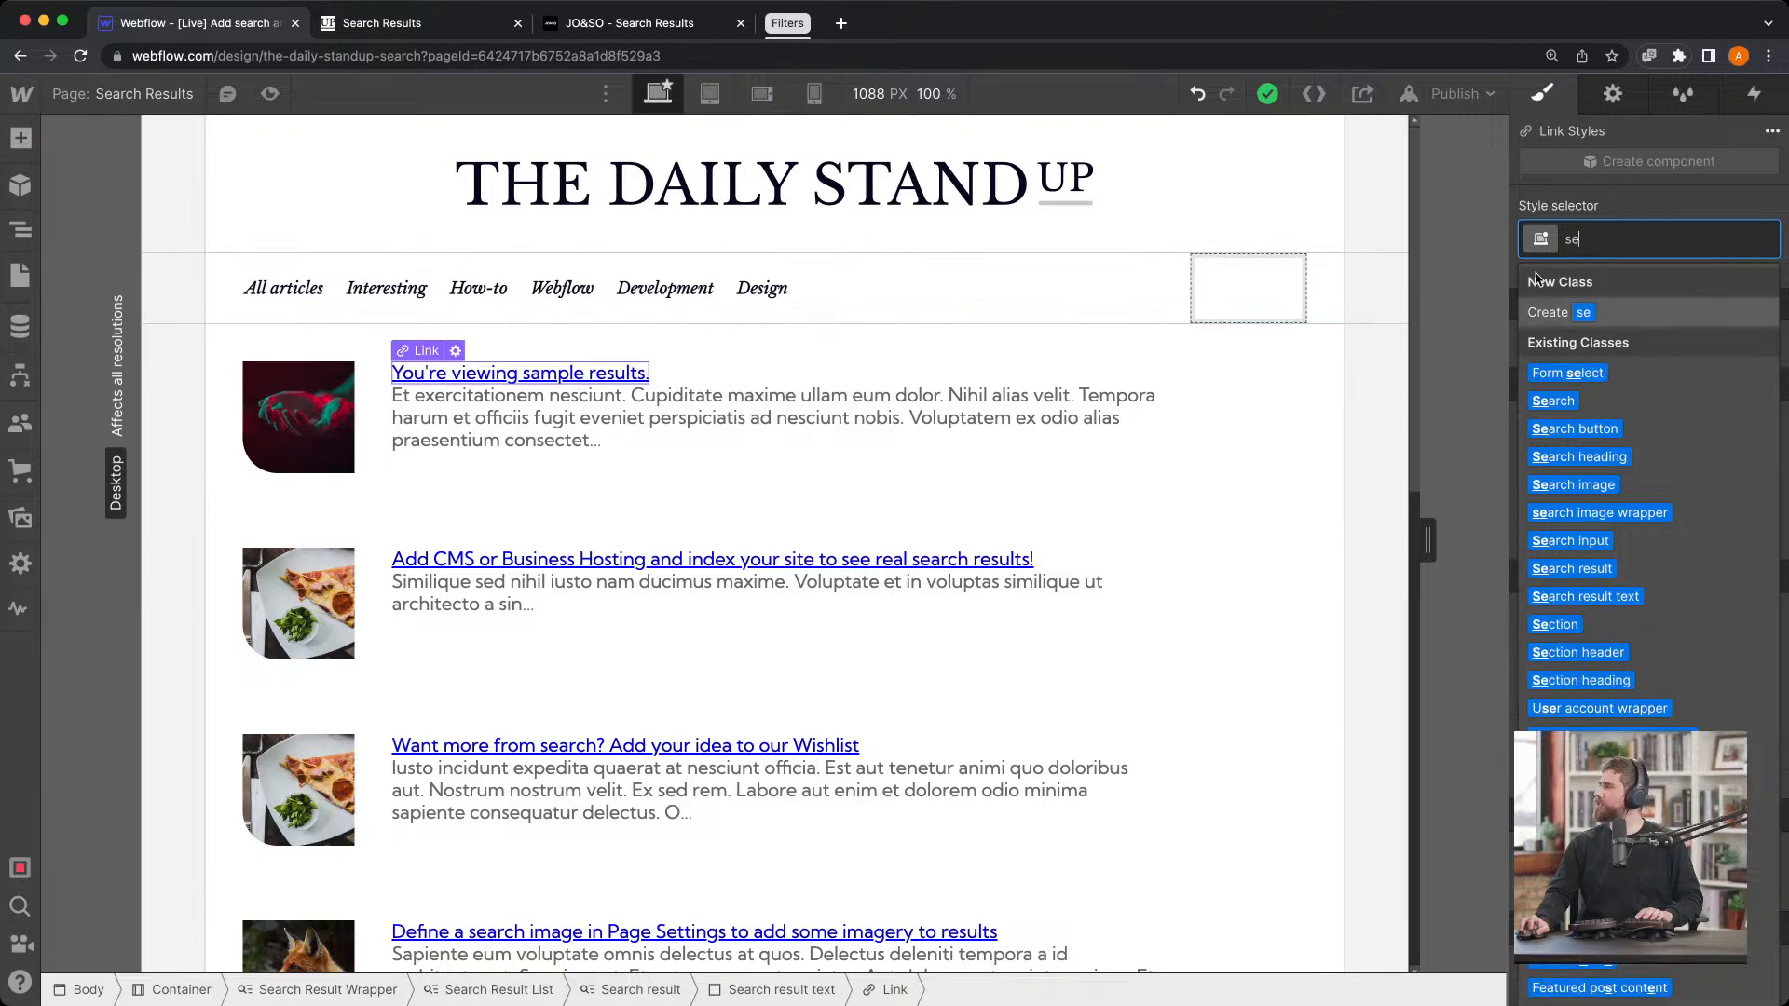
# Check which classes the Style guide's search result uses for its heading and paragraph, and return to the Search Results page
pyautogui.click(20, 231)
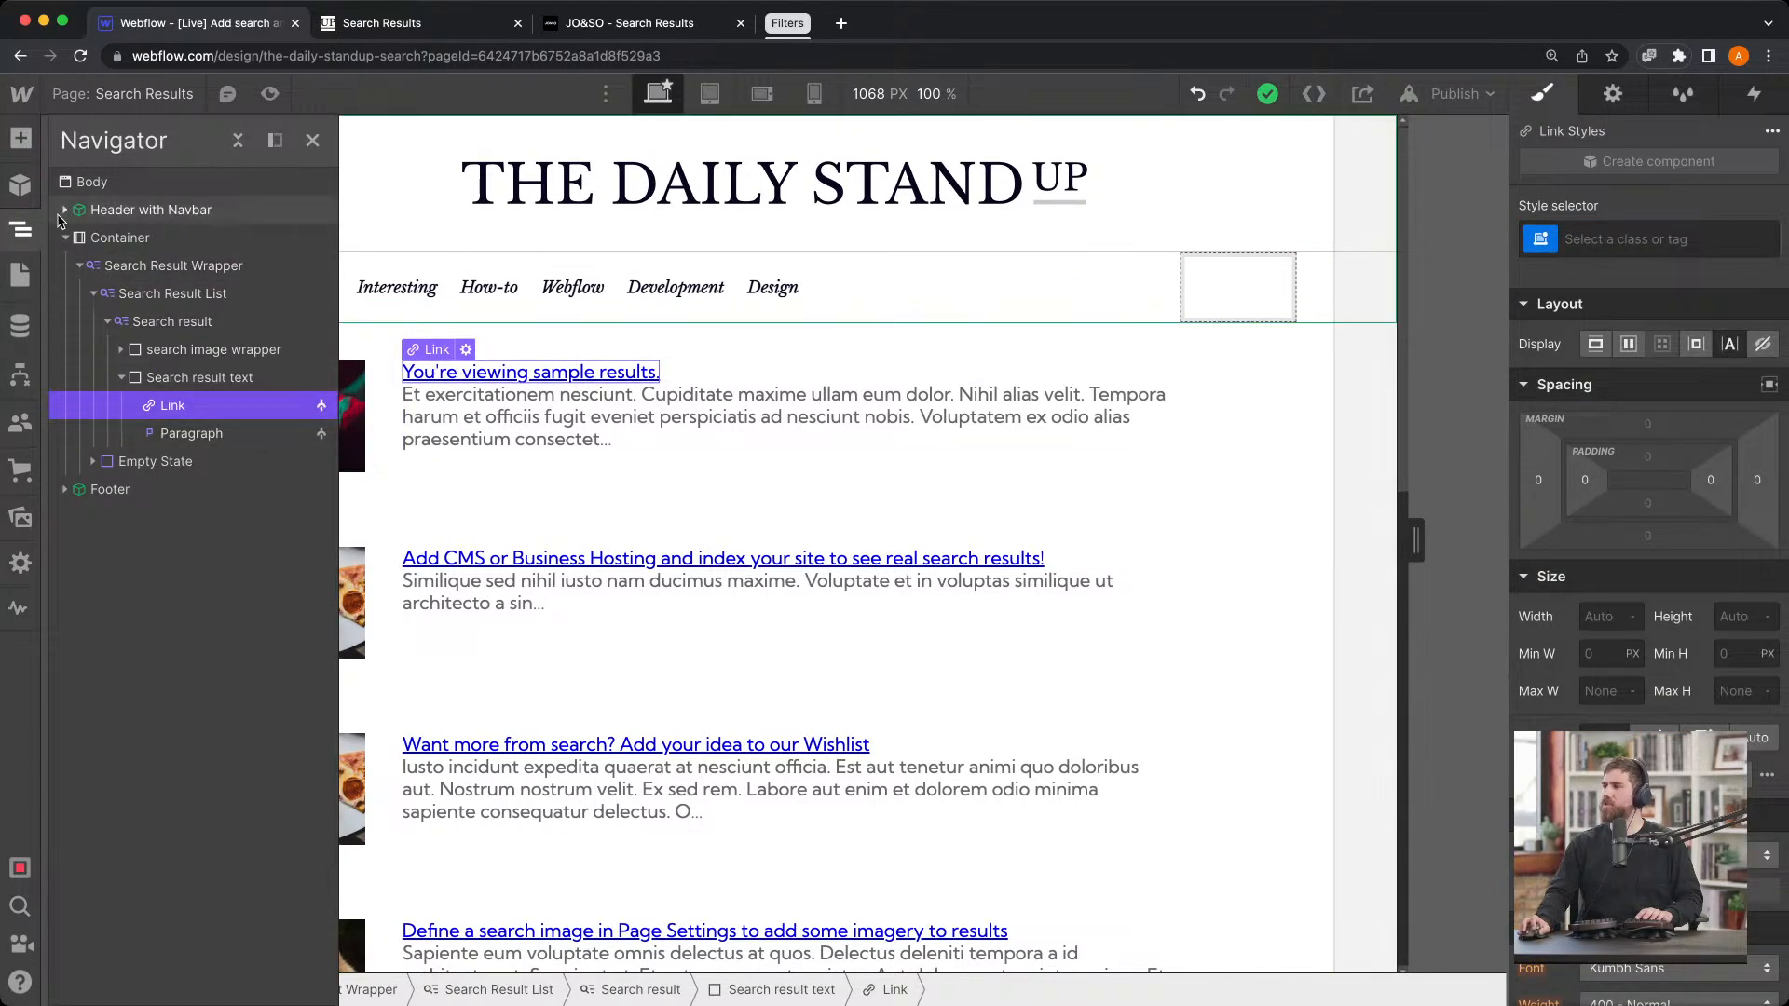
pyautogui.click(21, 275)
pyautogui.click(121, 339)
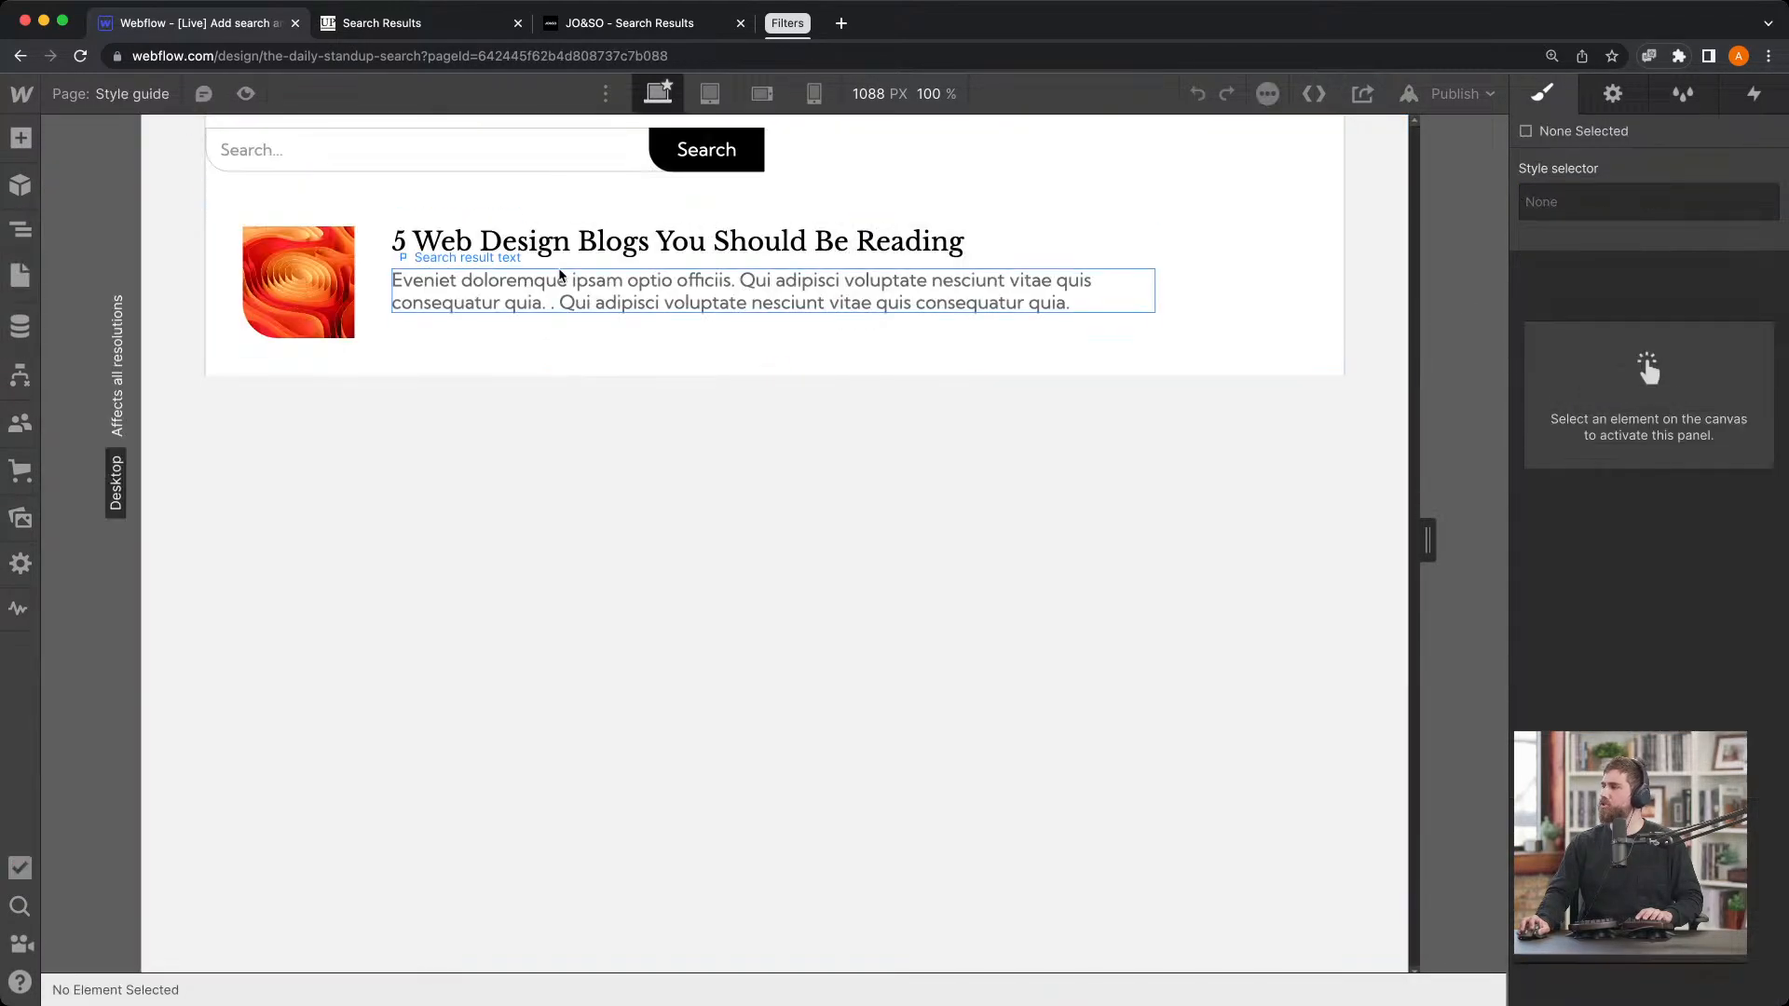
pyautogui.click(559, 254)
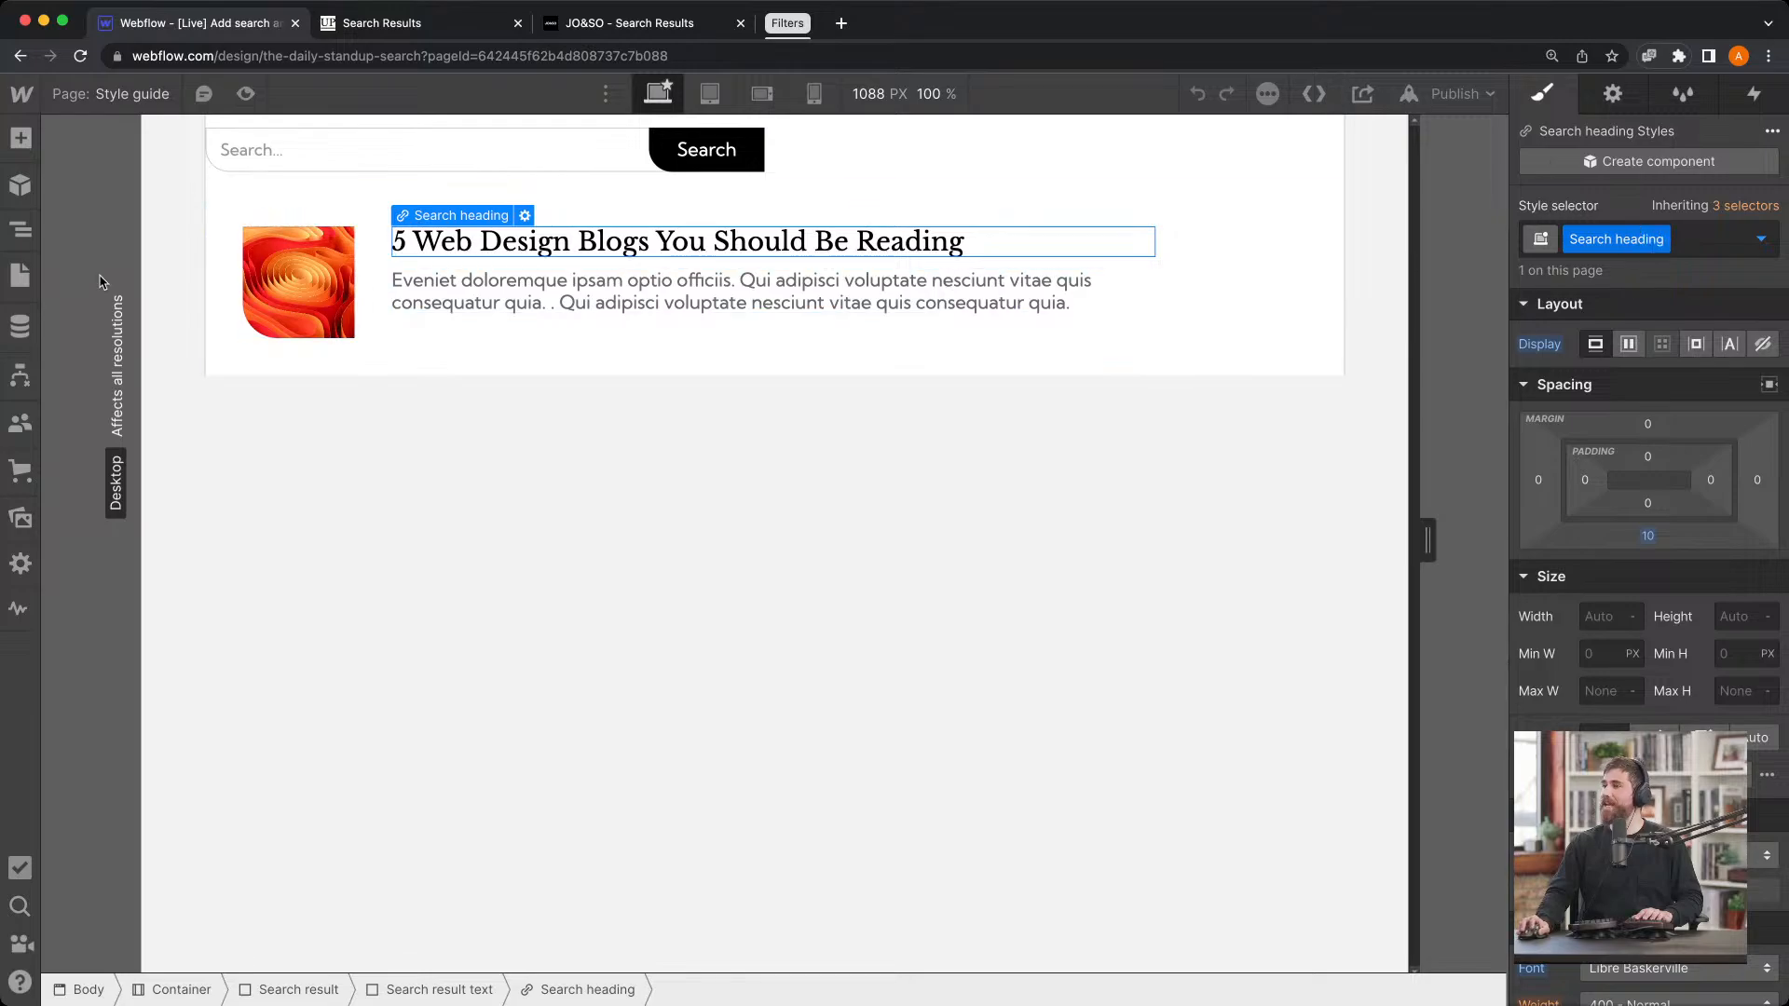
pyautogui.click(628, 299)
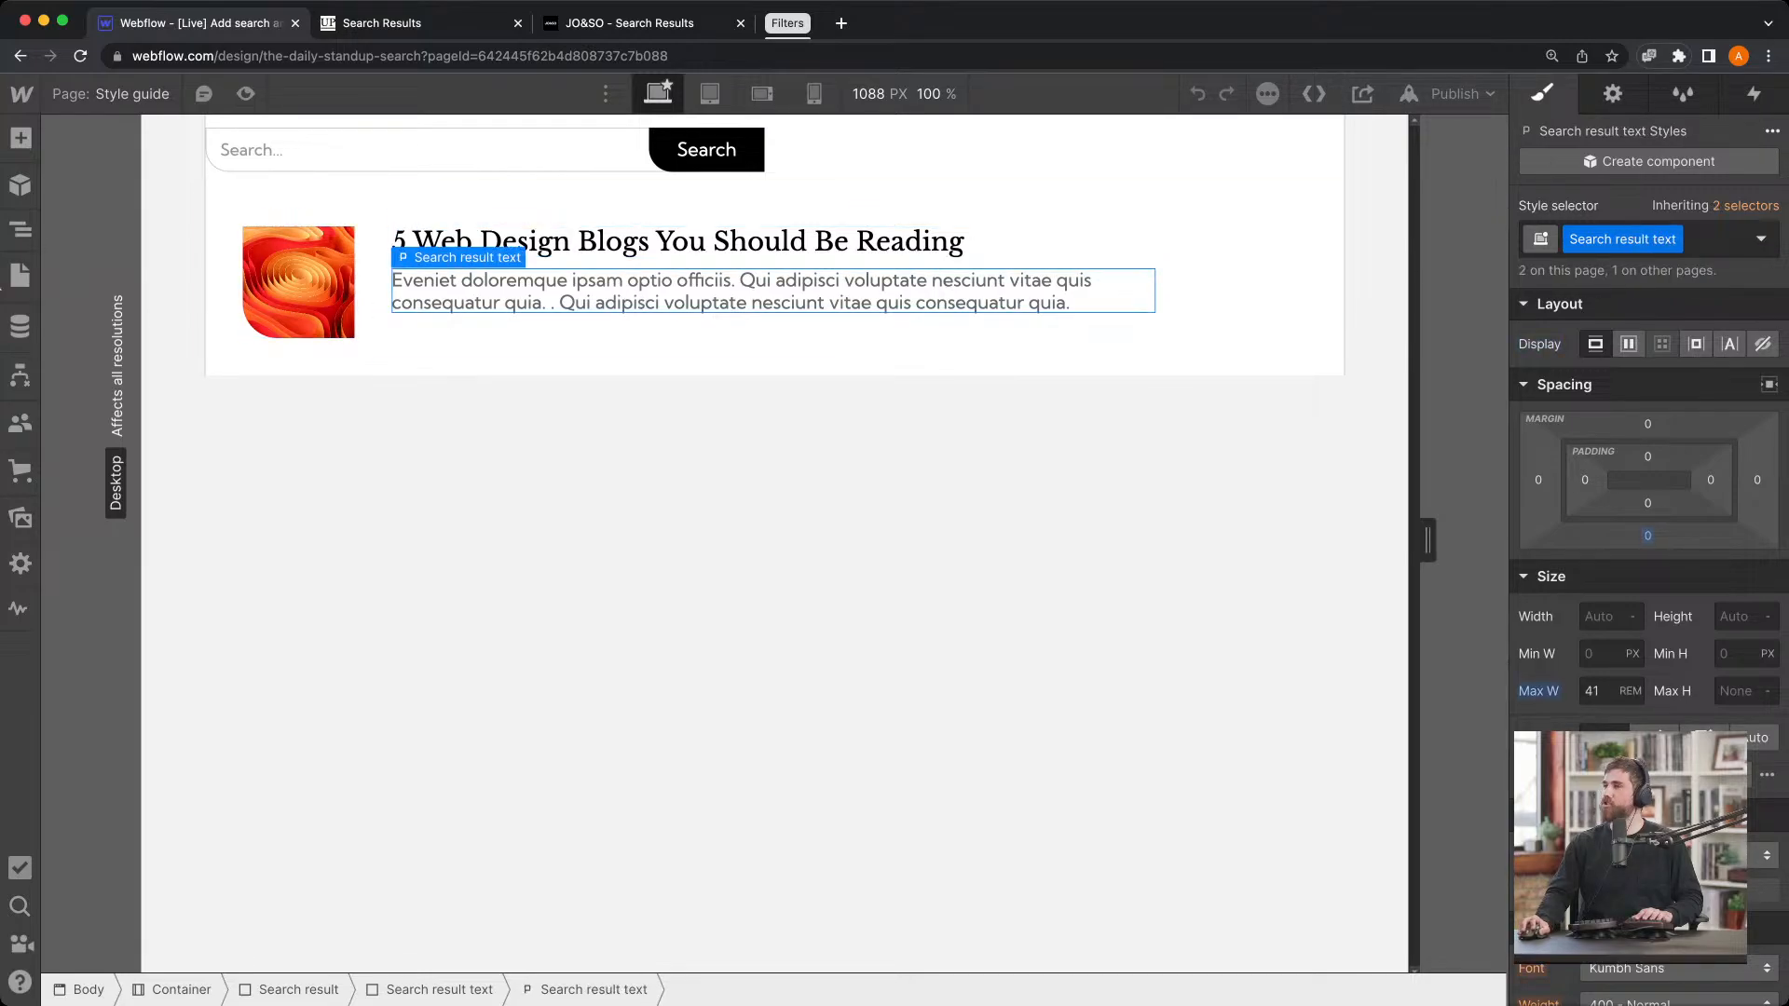
pyautogui.click(20, 229)
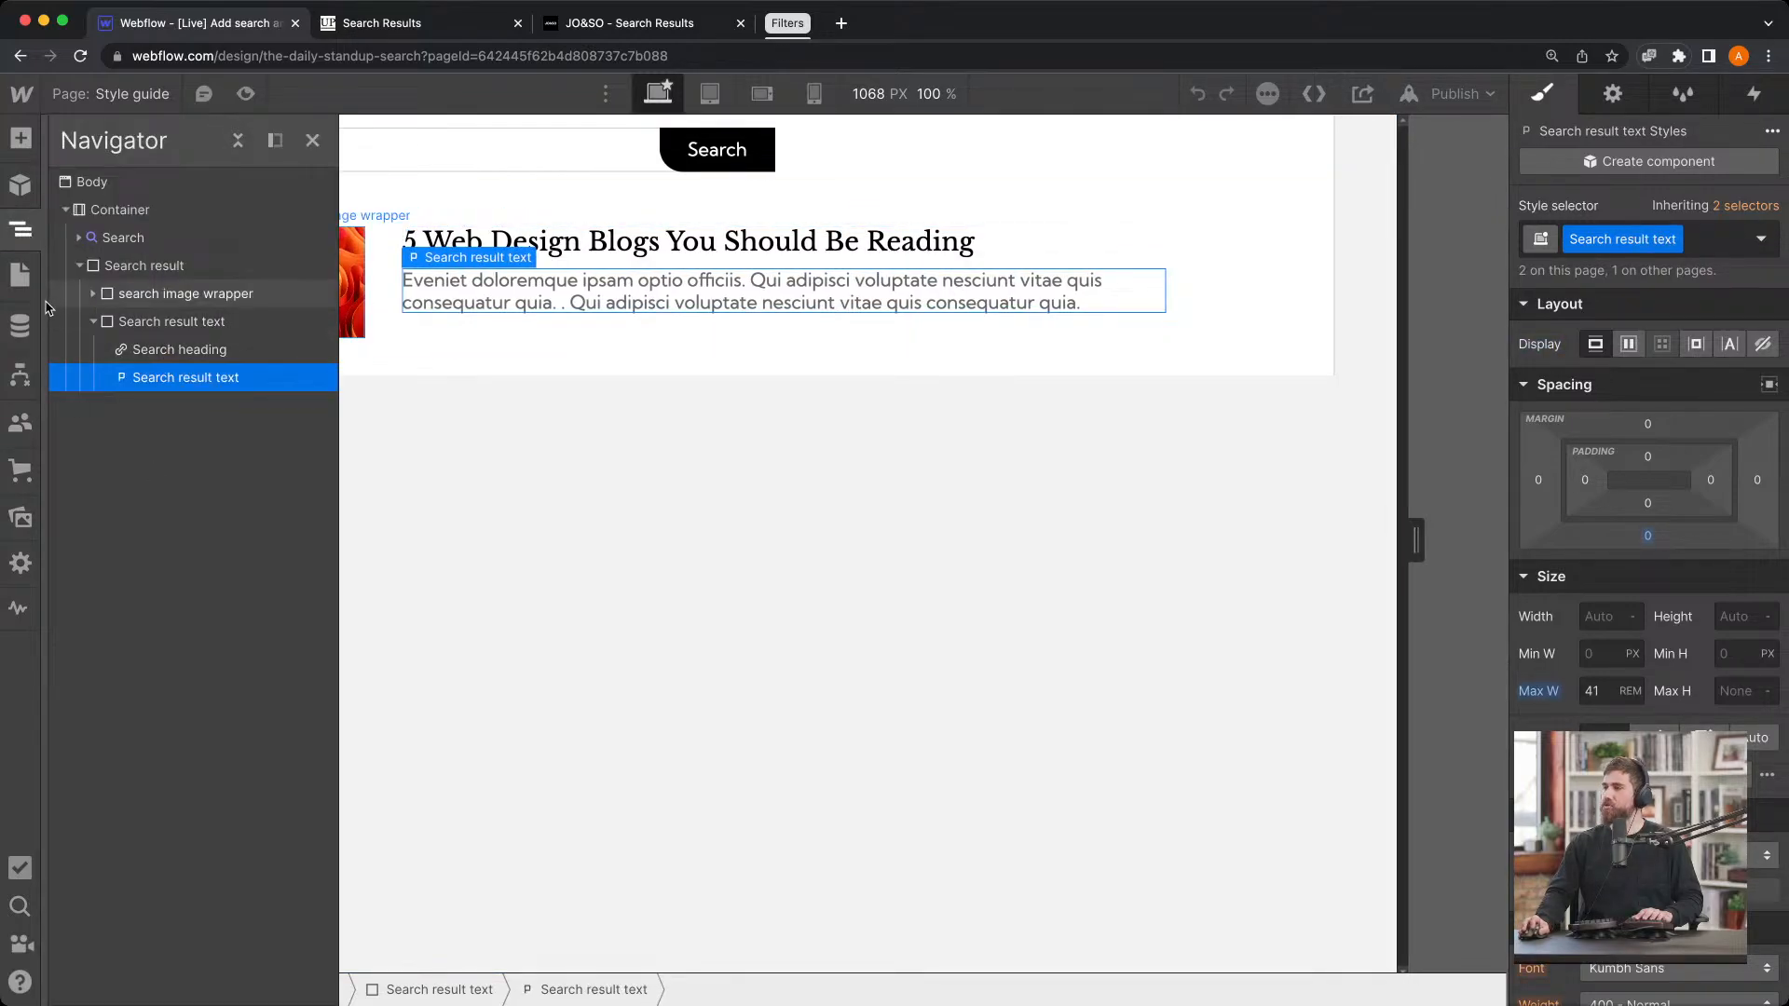
pyautogui.click(20, 275)
pyautogui.scroll(-3, 187, 745)
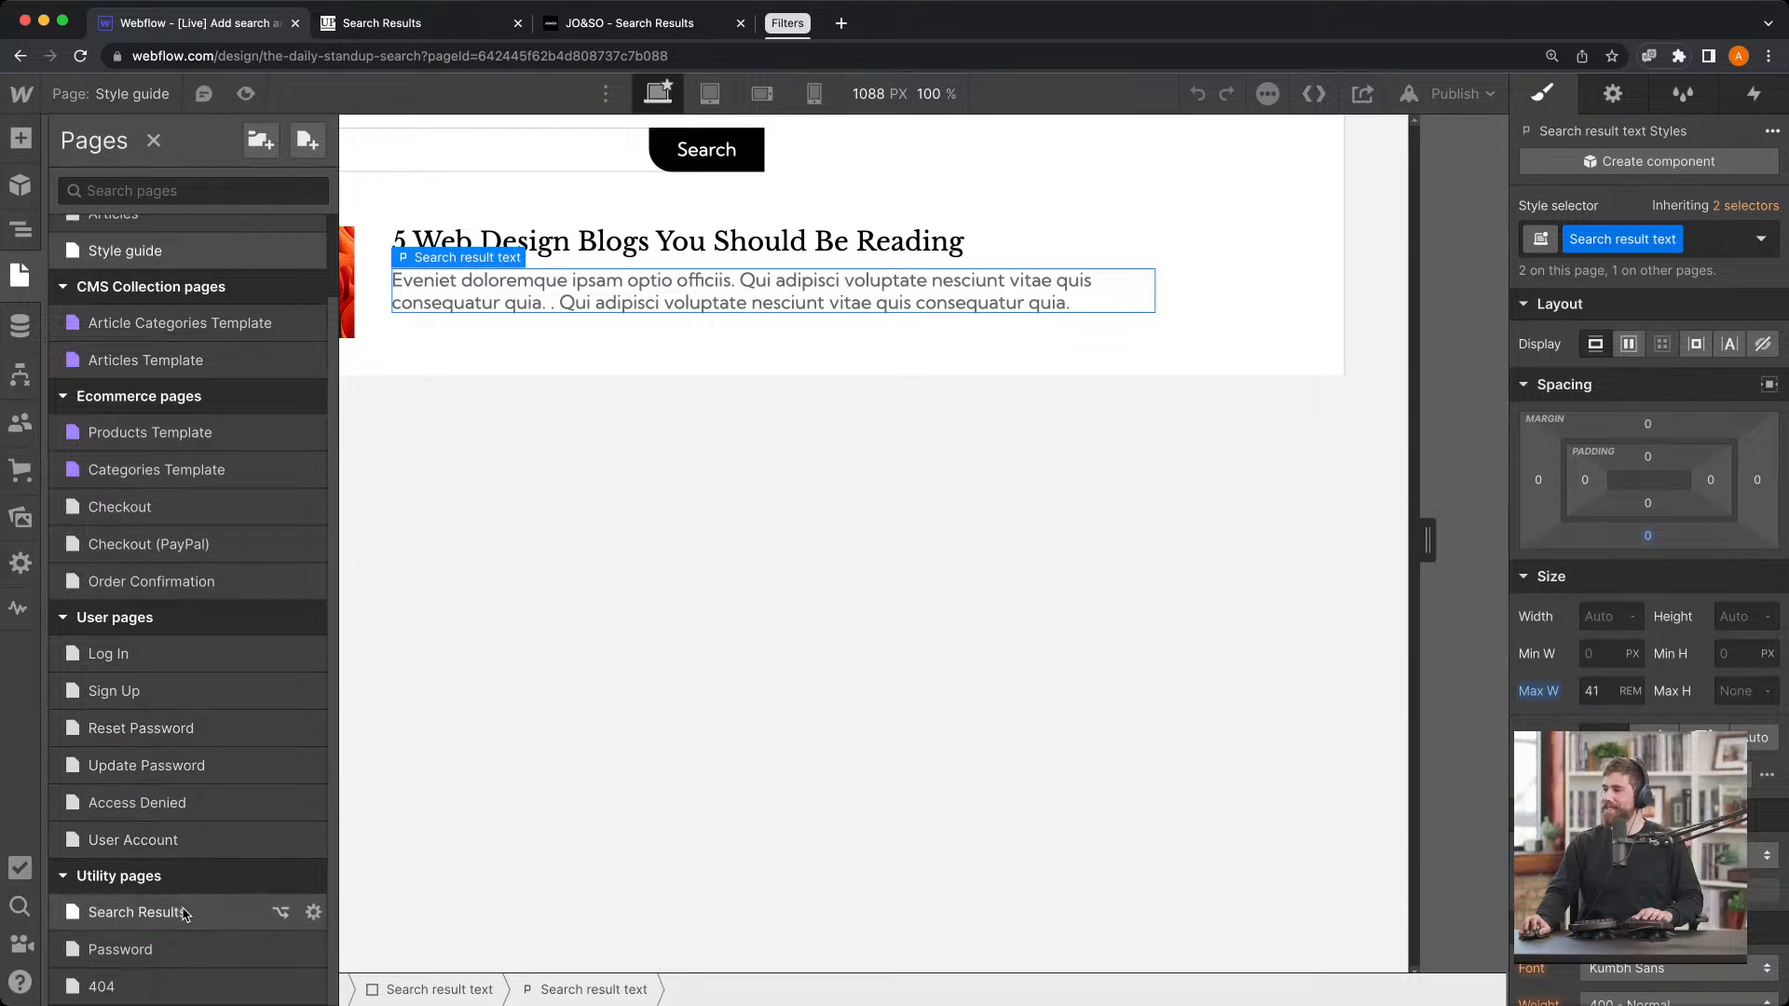
pyautogui.click(140, 913)
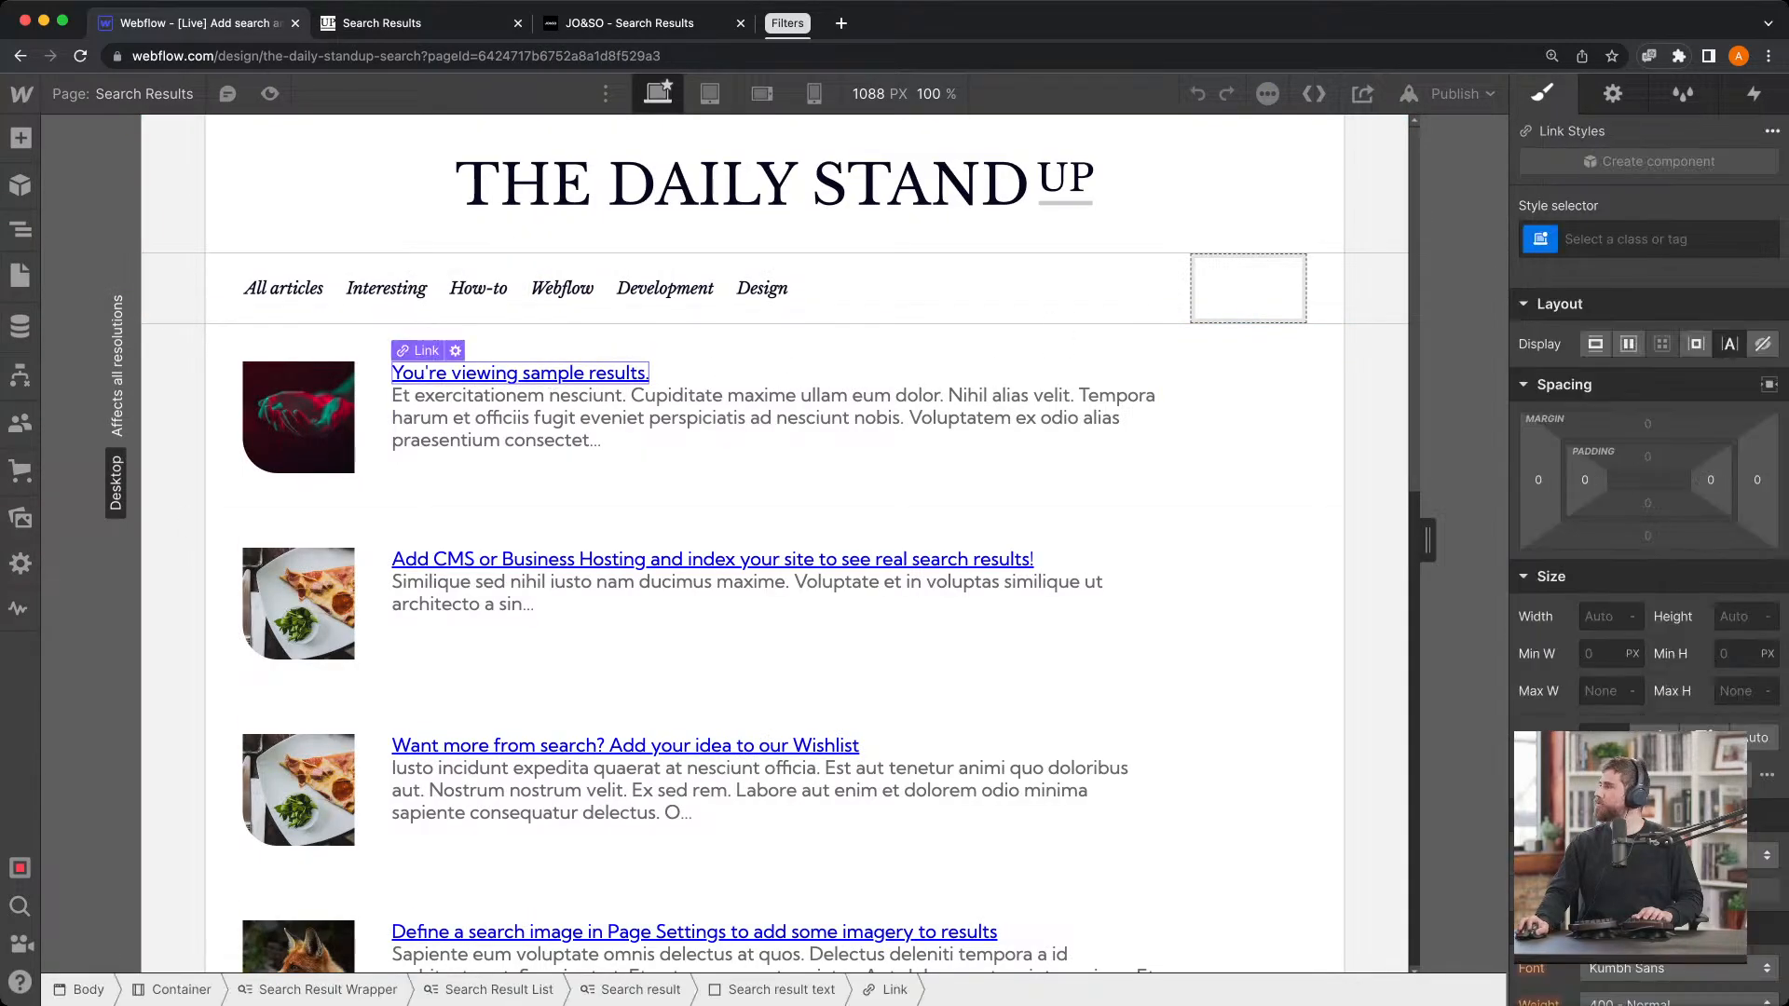
# Apply the existing "Search heading" class to the title link in the search result
pyautogui.click(1634, 238)
pyautogui.write('searc')
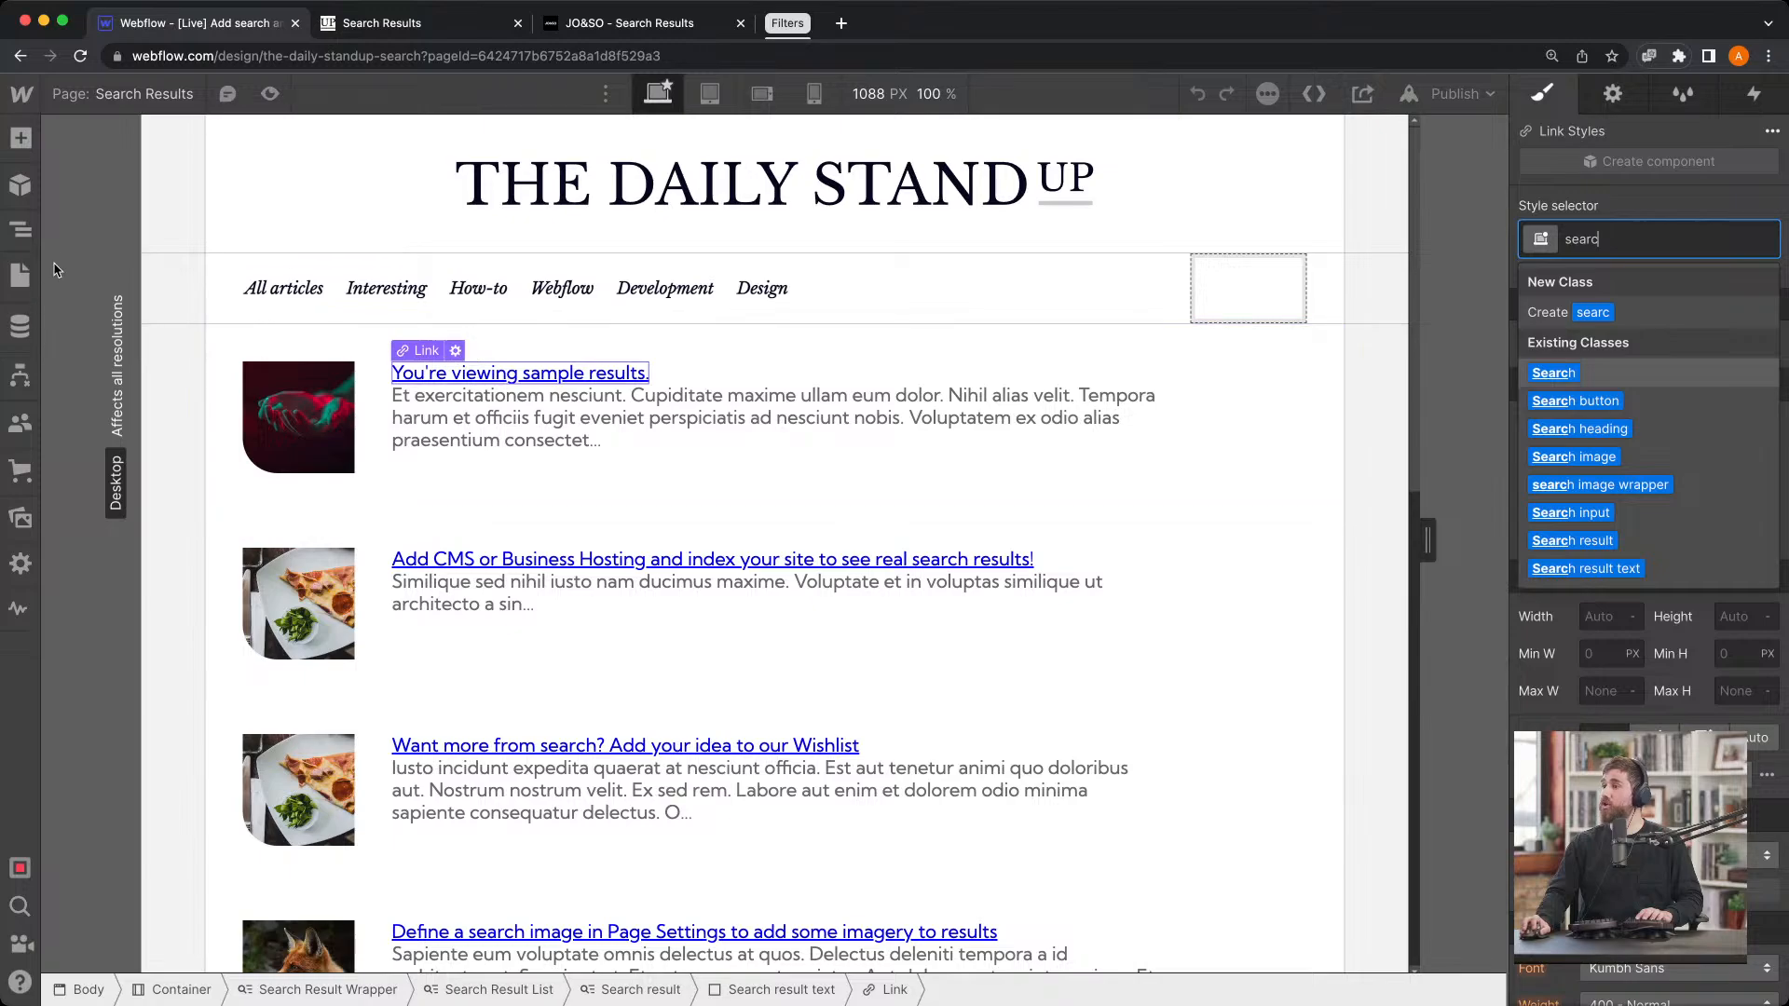
pyautogui.click(20, 137)
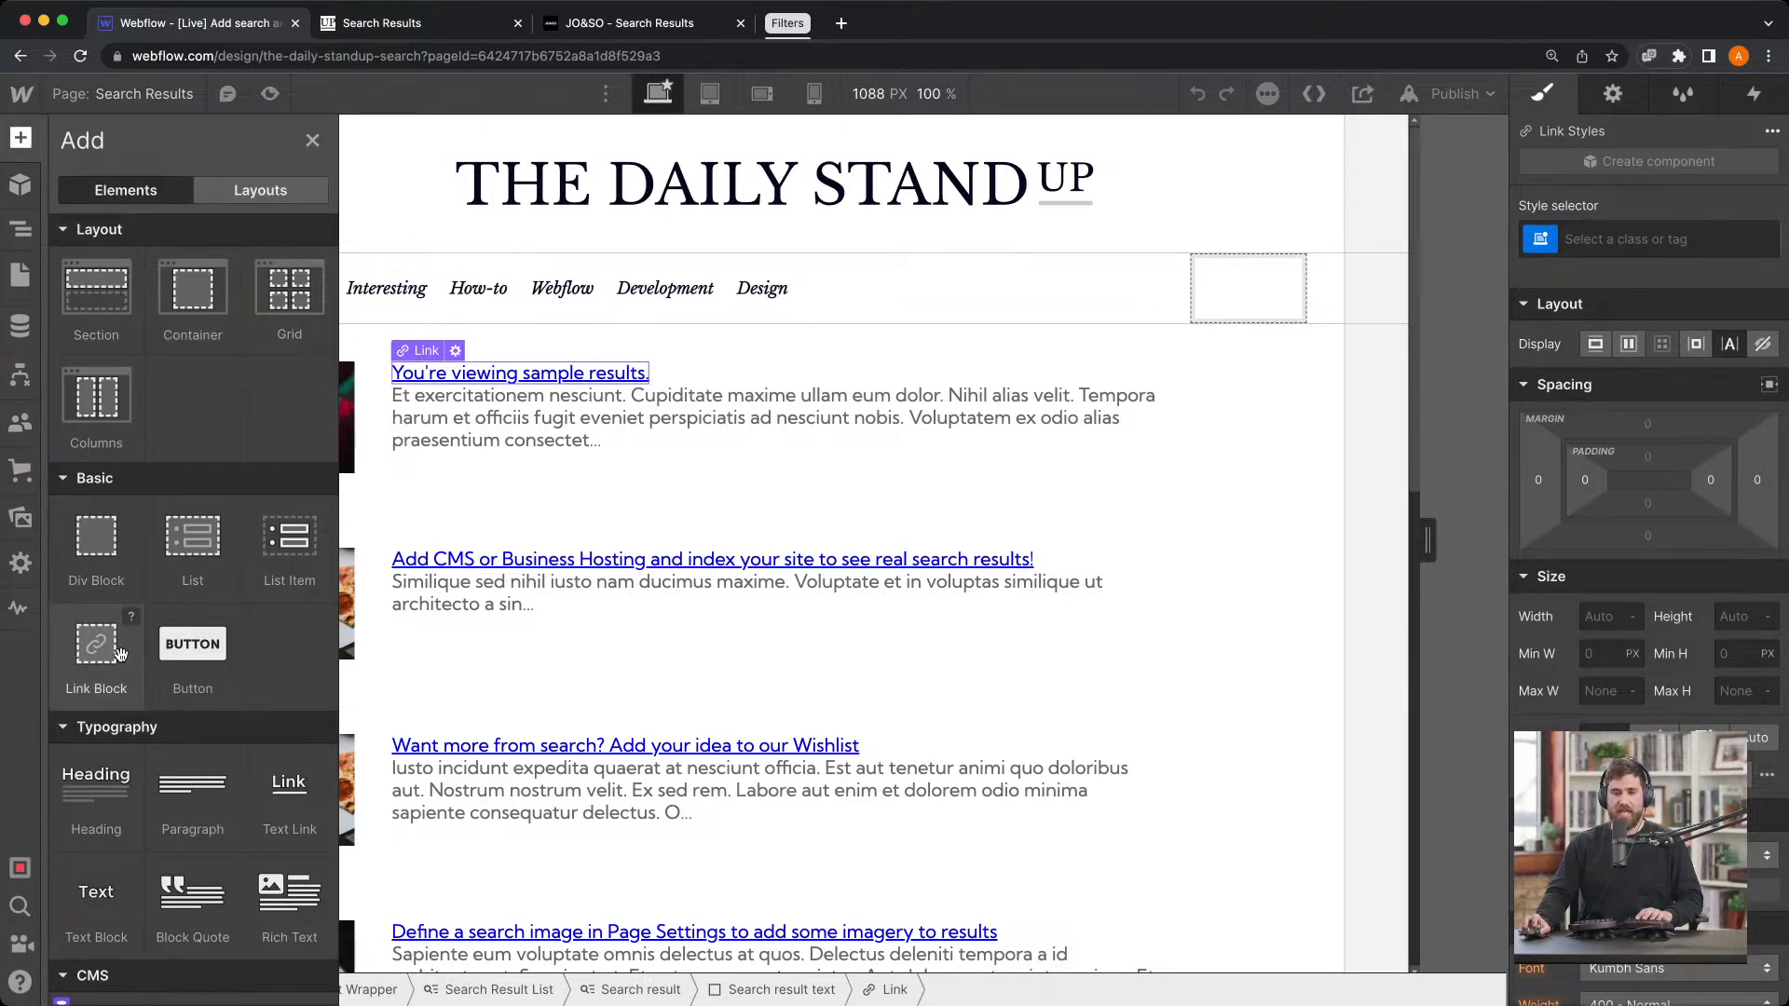
pyautogui.click(1616, 238)
pyautogui.write('sear')
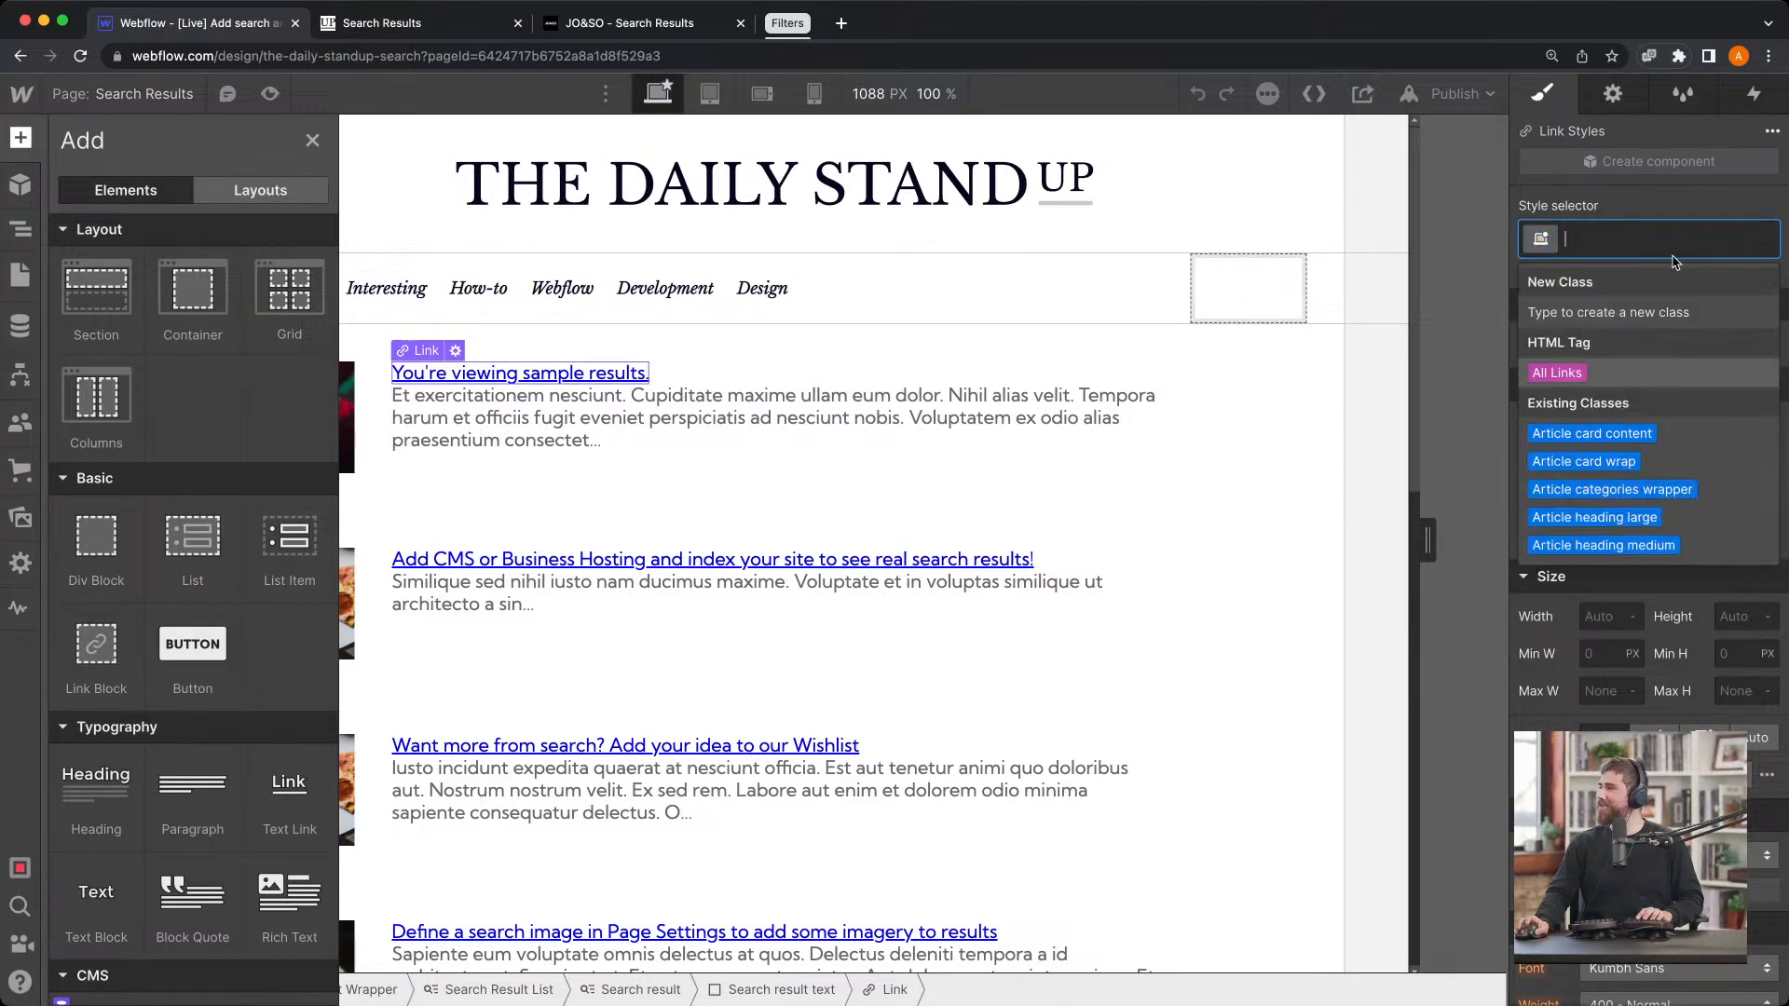
pyautogui.write('ch')
pyautogui.click(1580, 429)
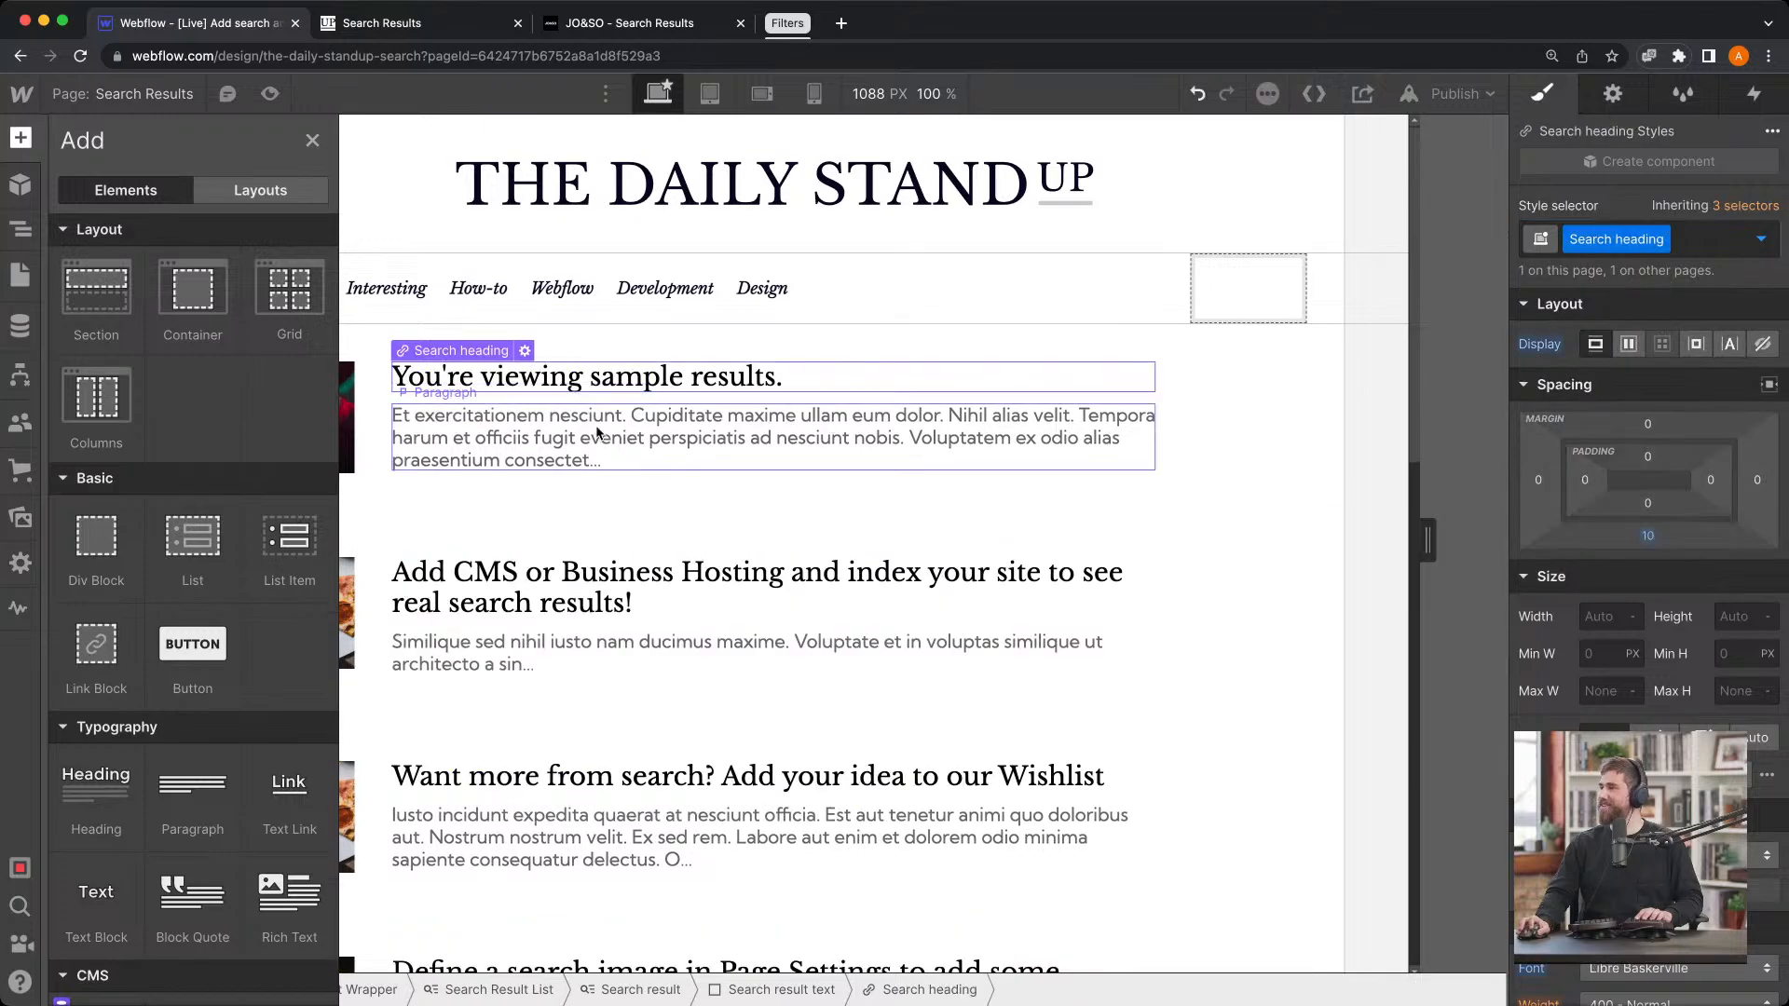
# Apply the existing "Search result text" class to the snippet paragraph in the first search result
pyautogui.click(600, 436)
pyautogui.click(1615, 239)
pyautogui.write('searc')
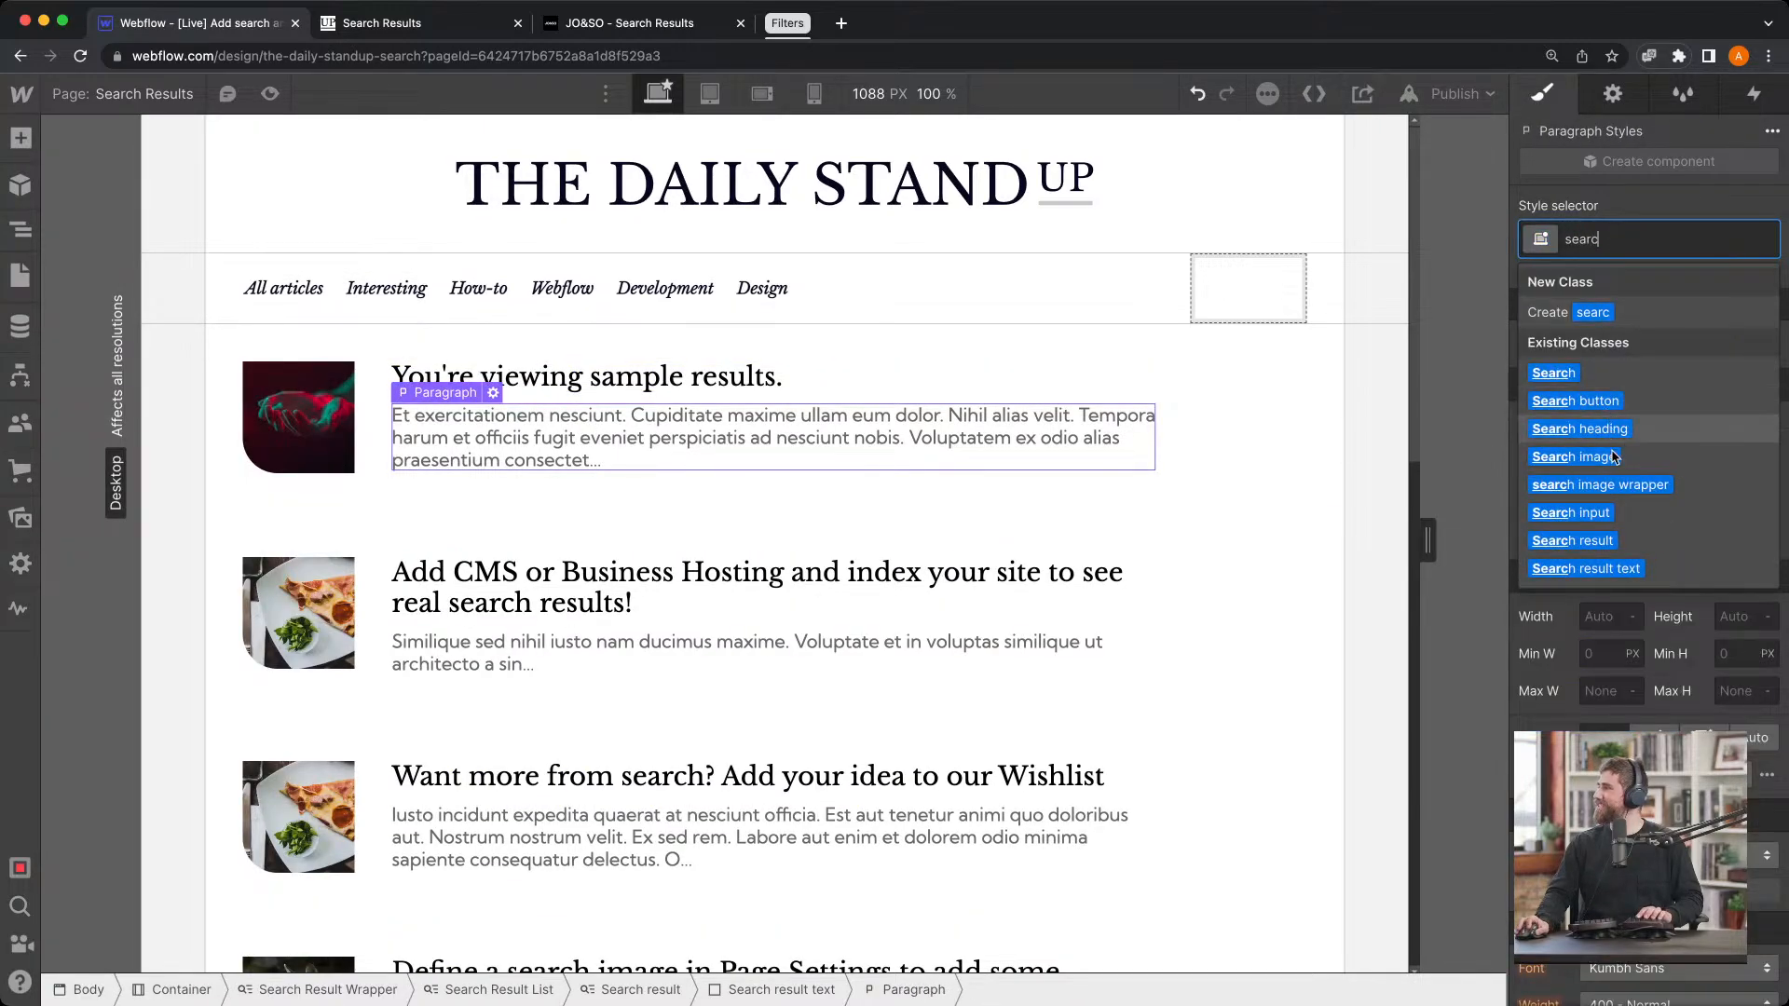
pyautogui.click(1631, 569)
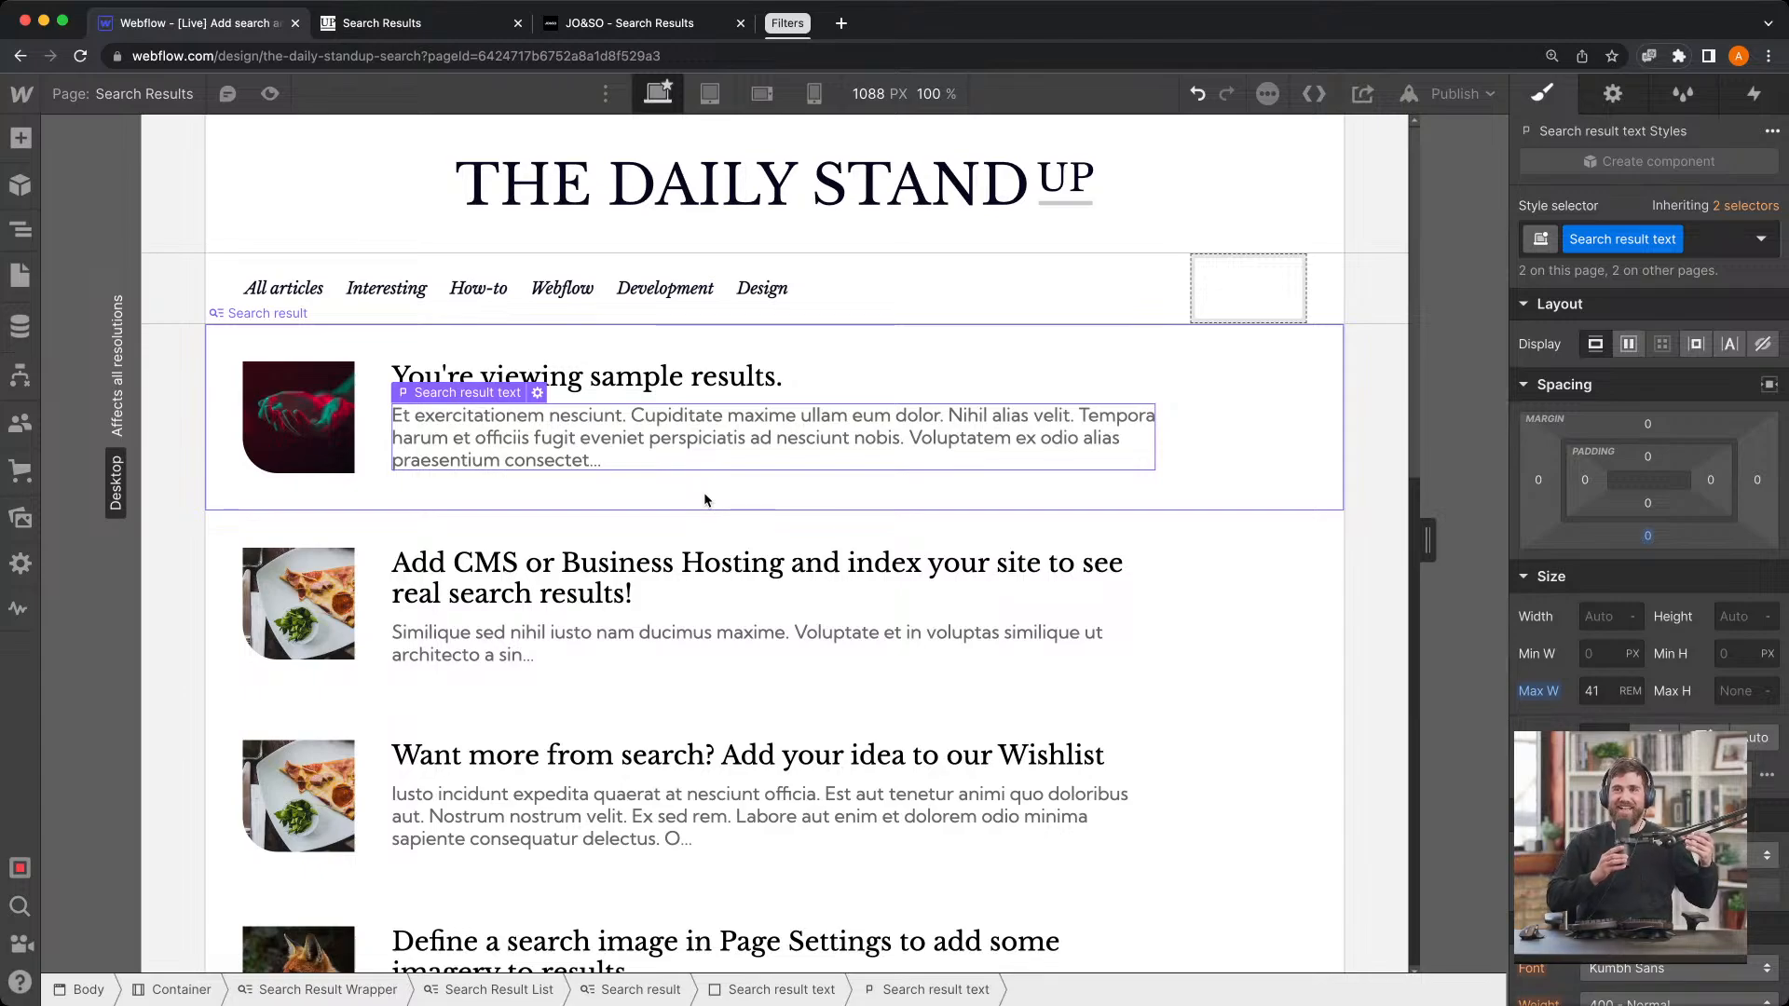
# Publish the site to its webflow.io domain and open the published site
pyautogui.click(1451, 96)
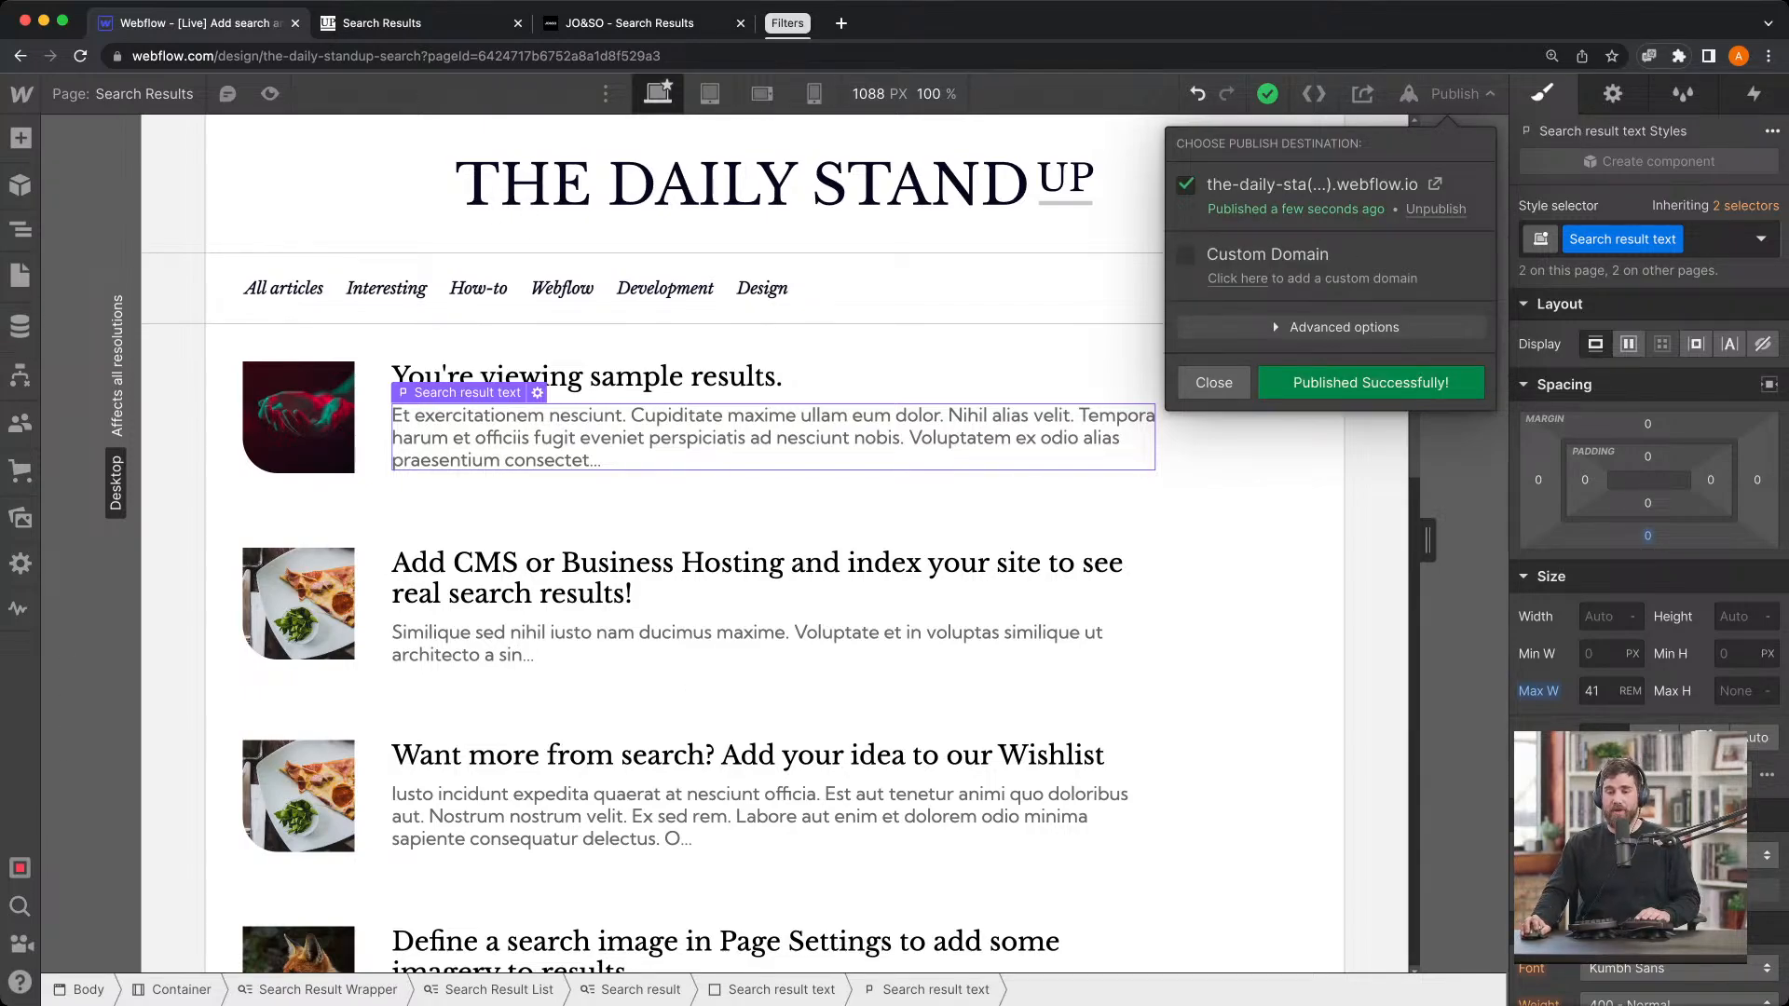
pyautogui.press('super+Tab')
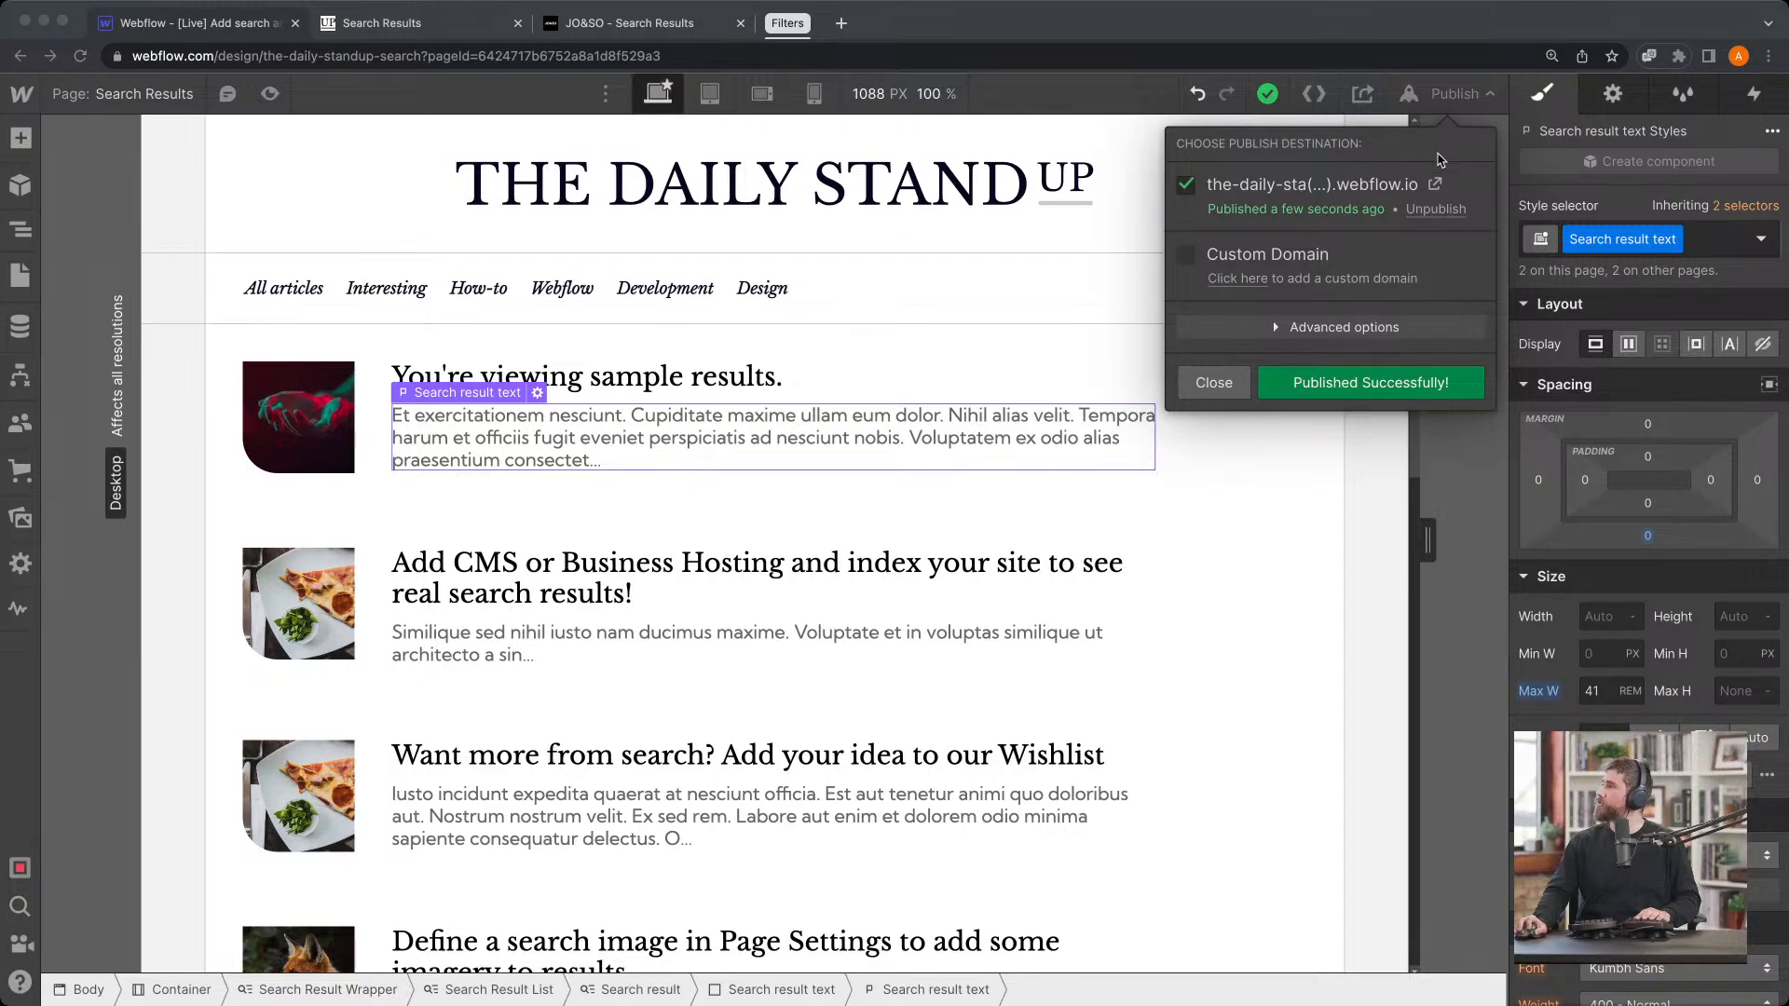
pyautogui.click(1420, 269)
pyautogui.click(1467, 96)
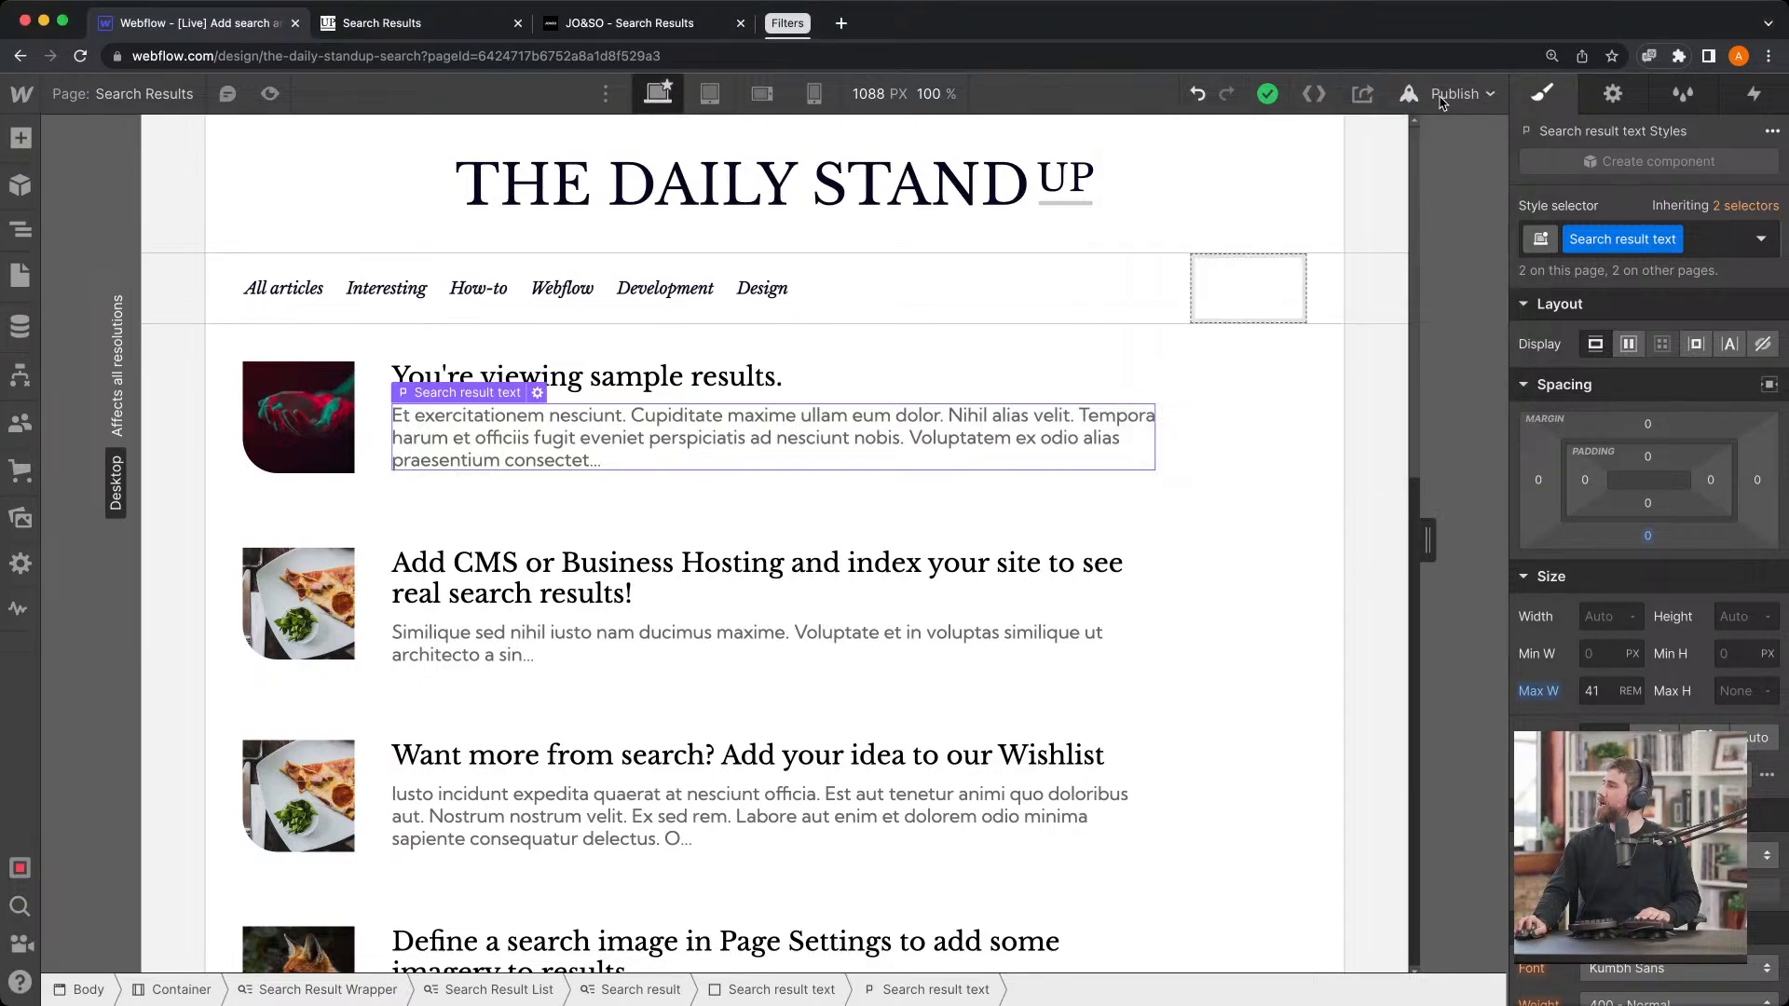
pyautogui.click(1445, 100)
pyautogui.click(1437, 181)
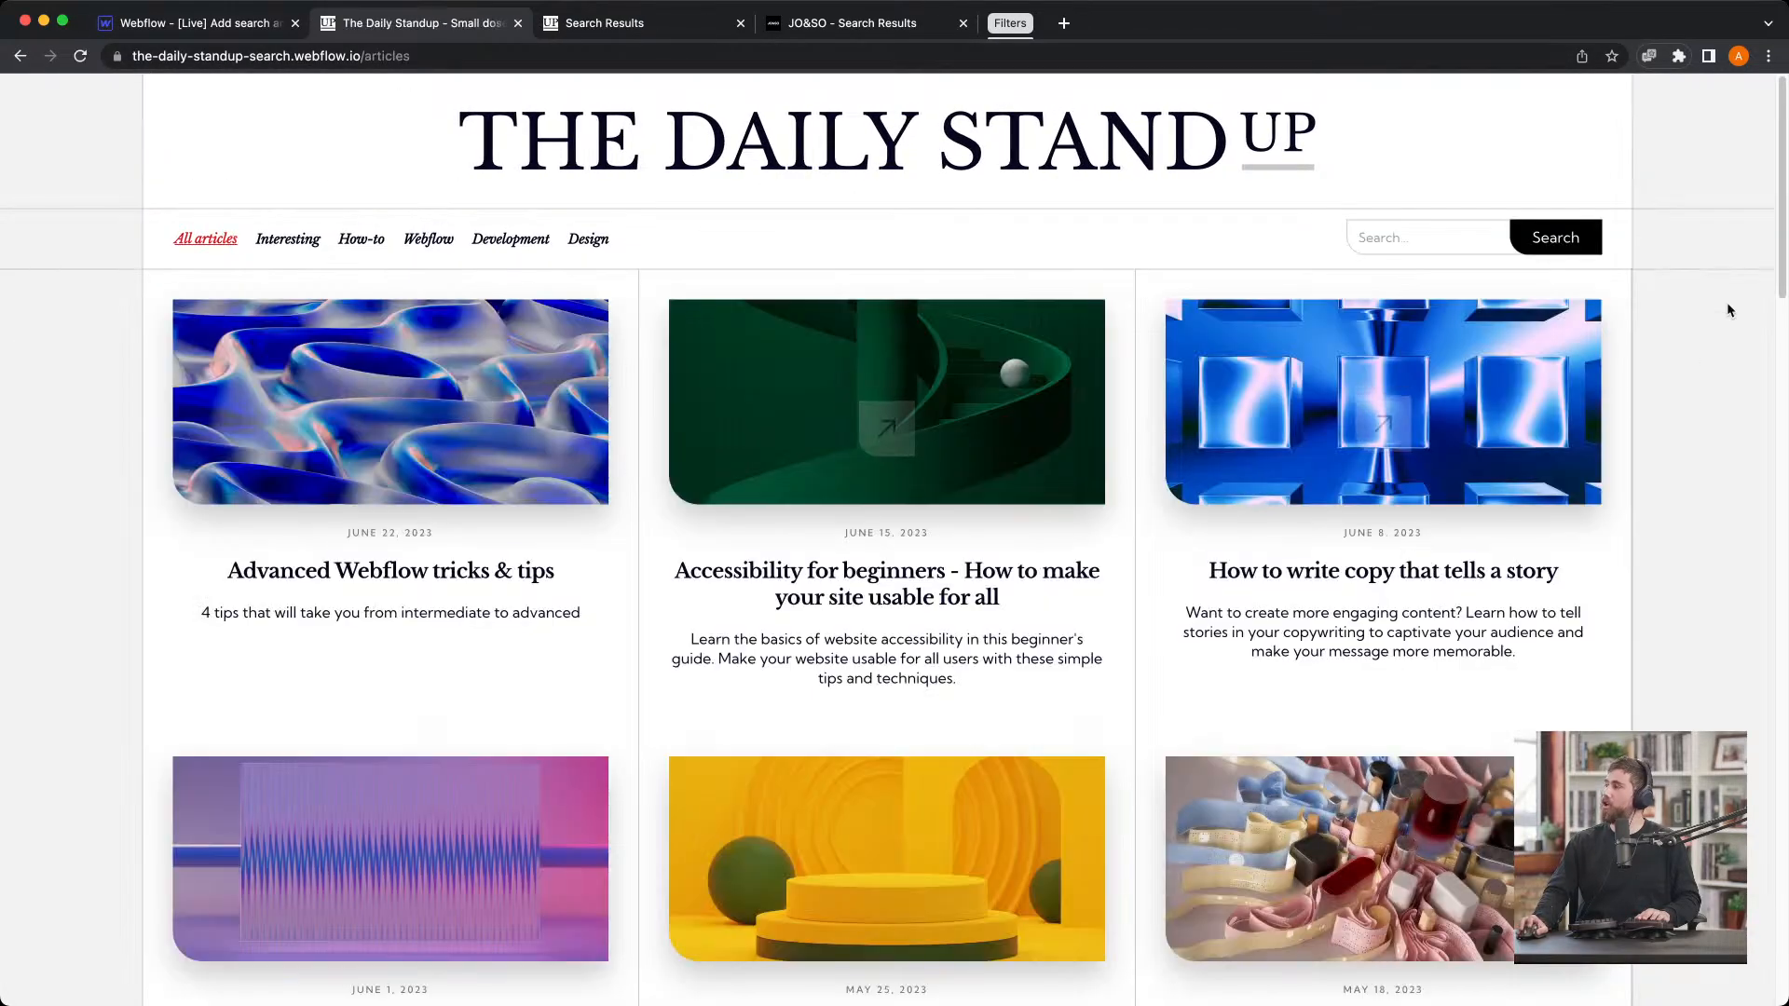
# Search the published site for "Tricks", go back to the articles page and run the search again
pyautogui.click(1402, 237)
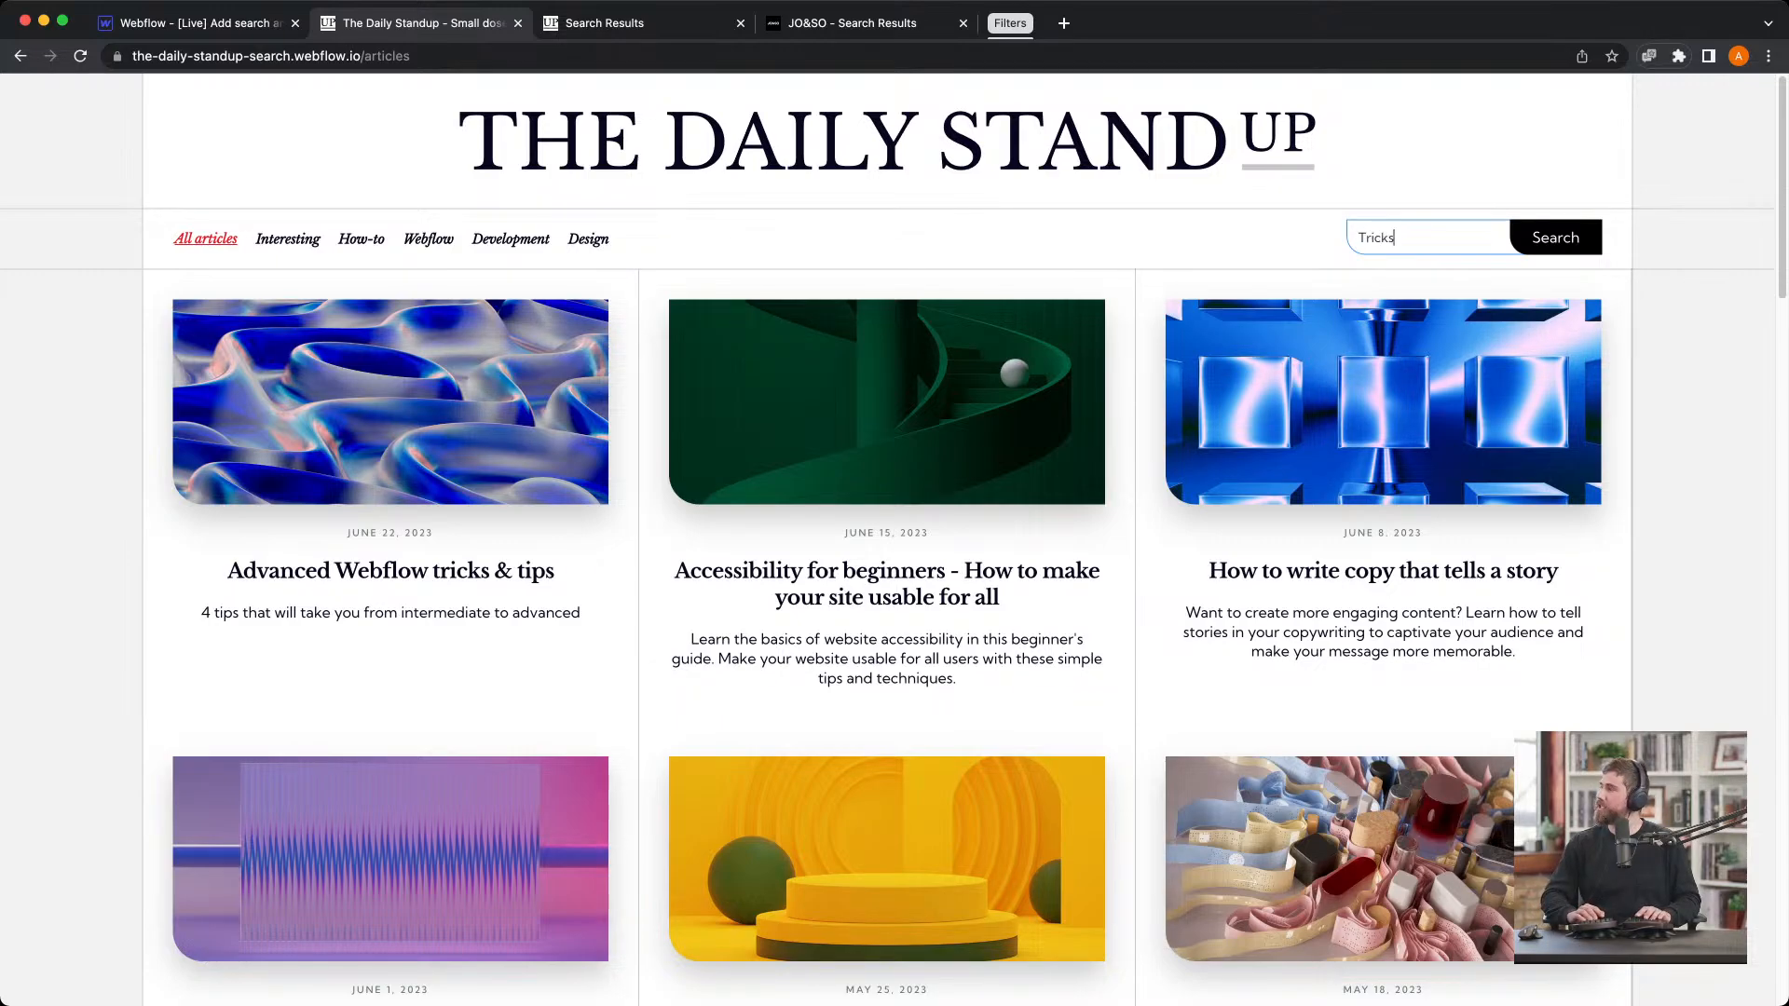
pyautogui.press('Return')
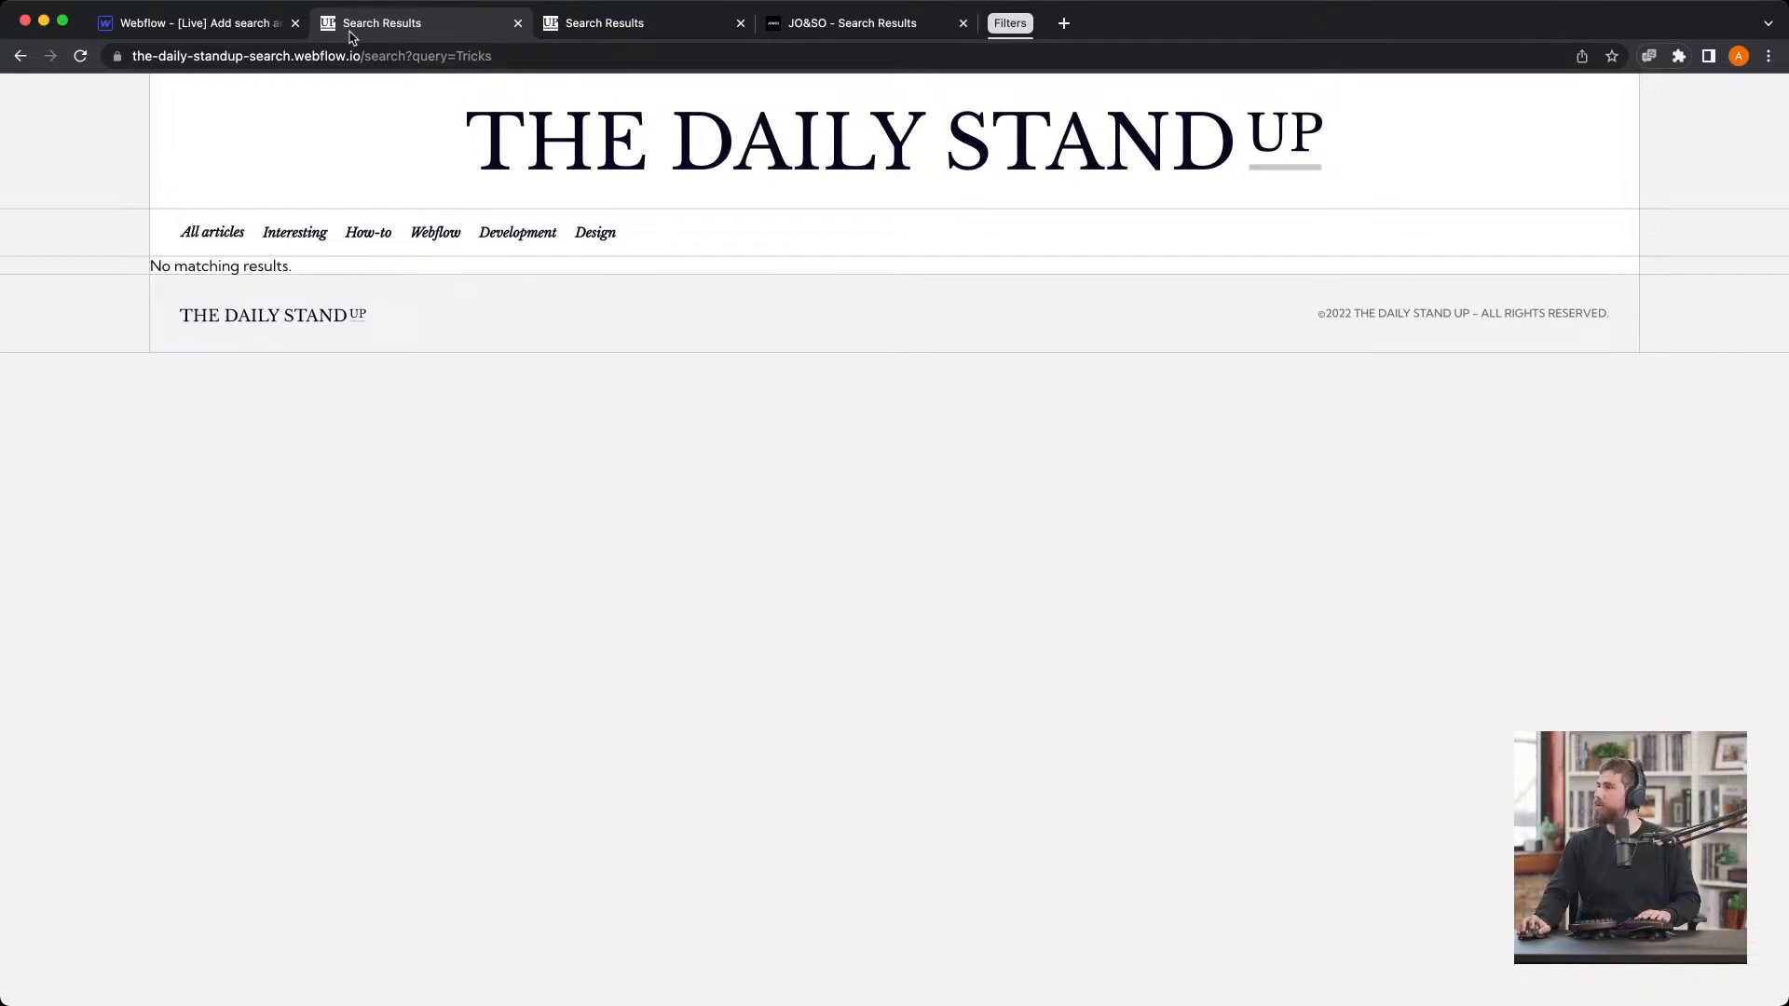
pyautogui.press('super+bracketleft')
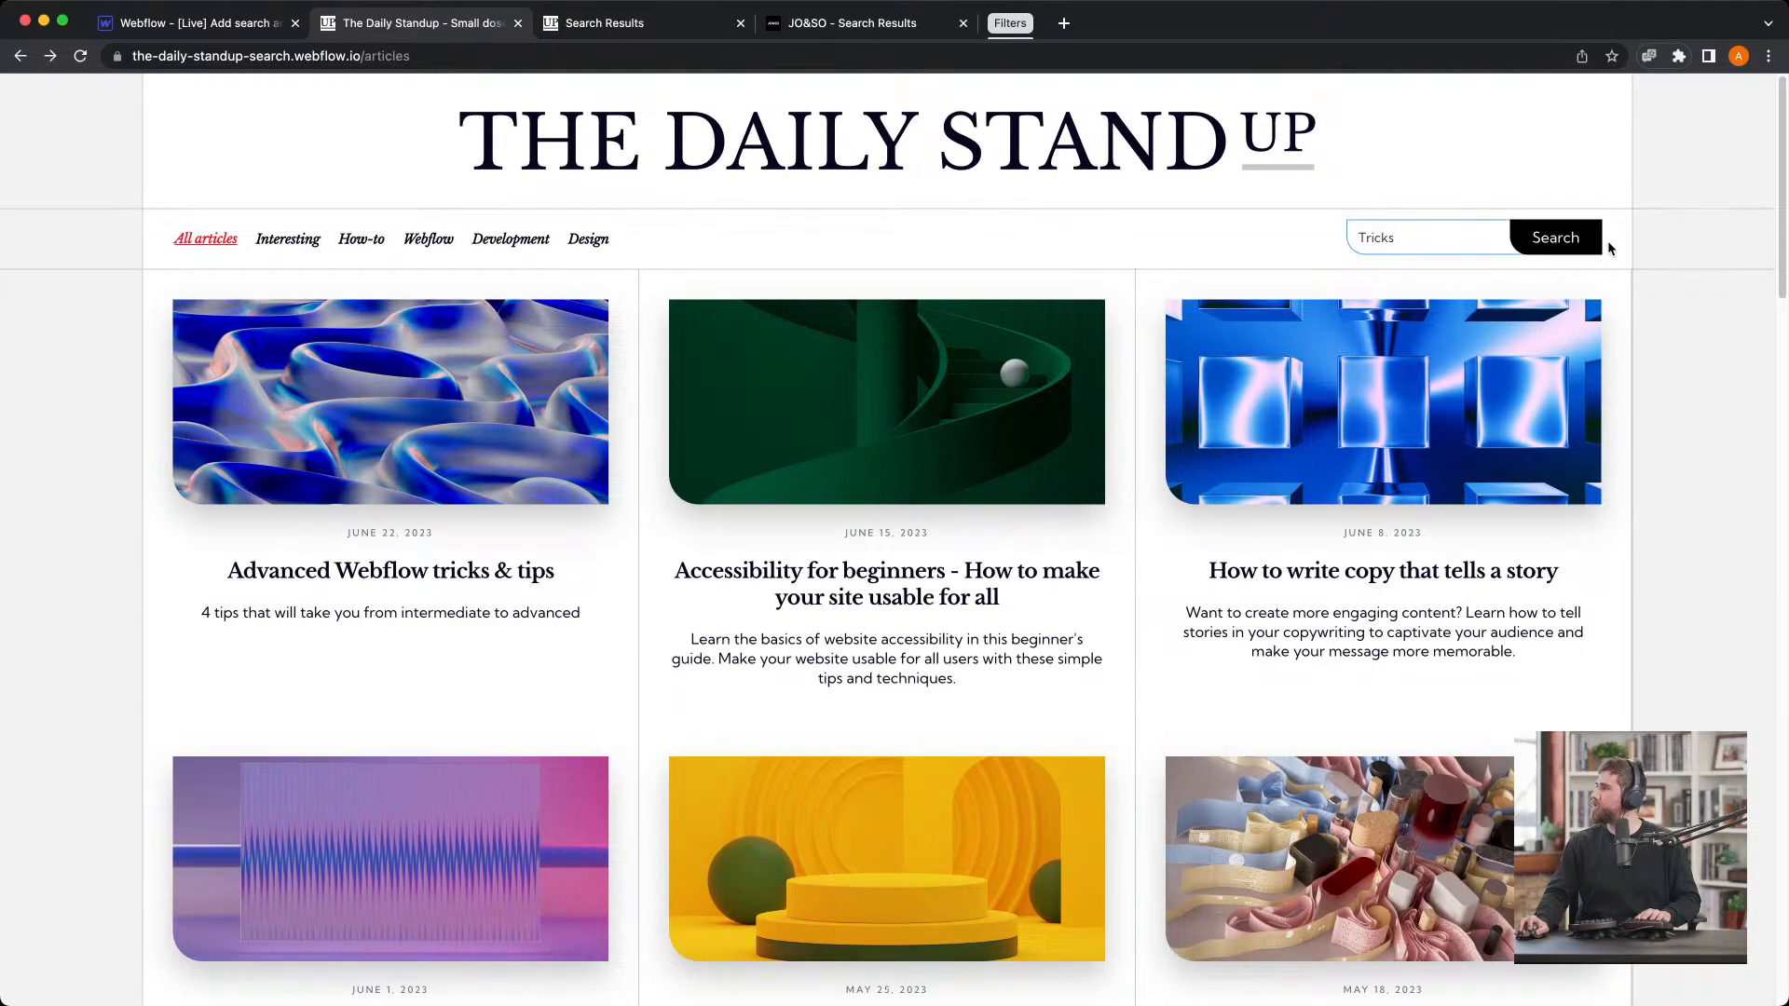
pyautogui.click(1594, 247)
# Return to the Webflow Designer, publish to the selected domain again, and close the extra published-site tab
pyautogui.click(169, 34)
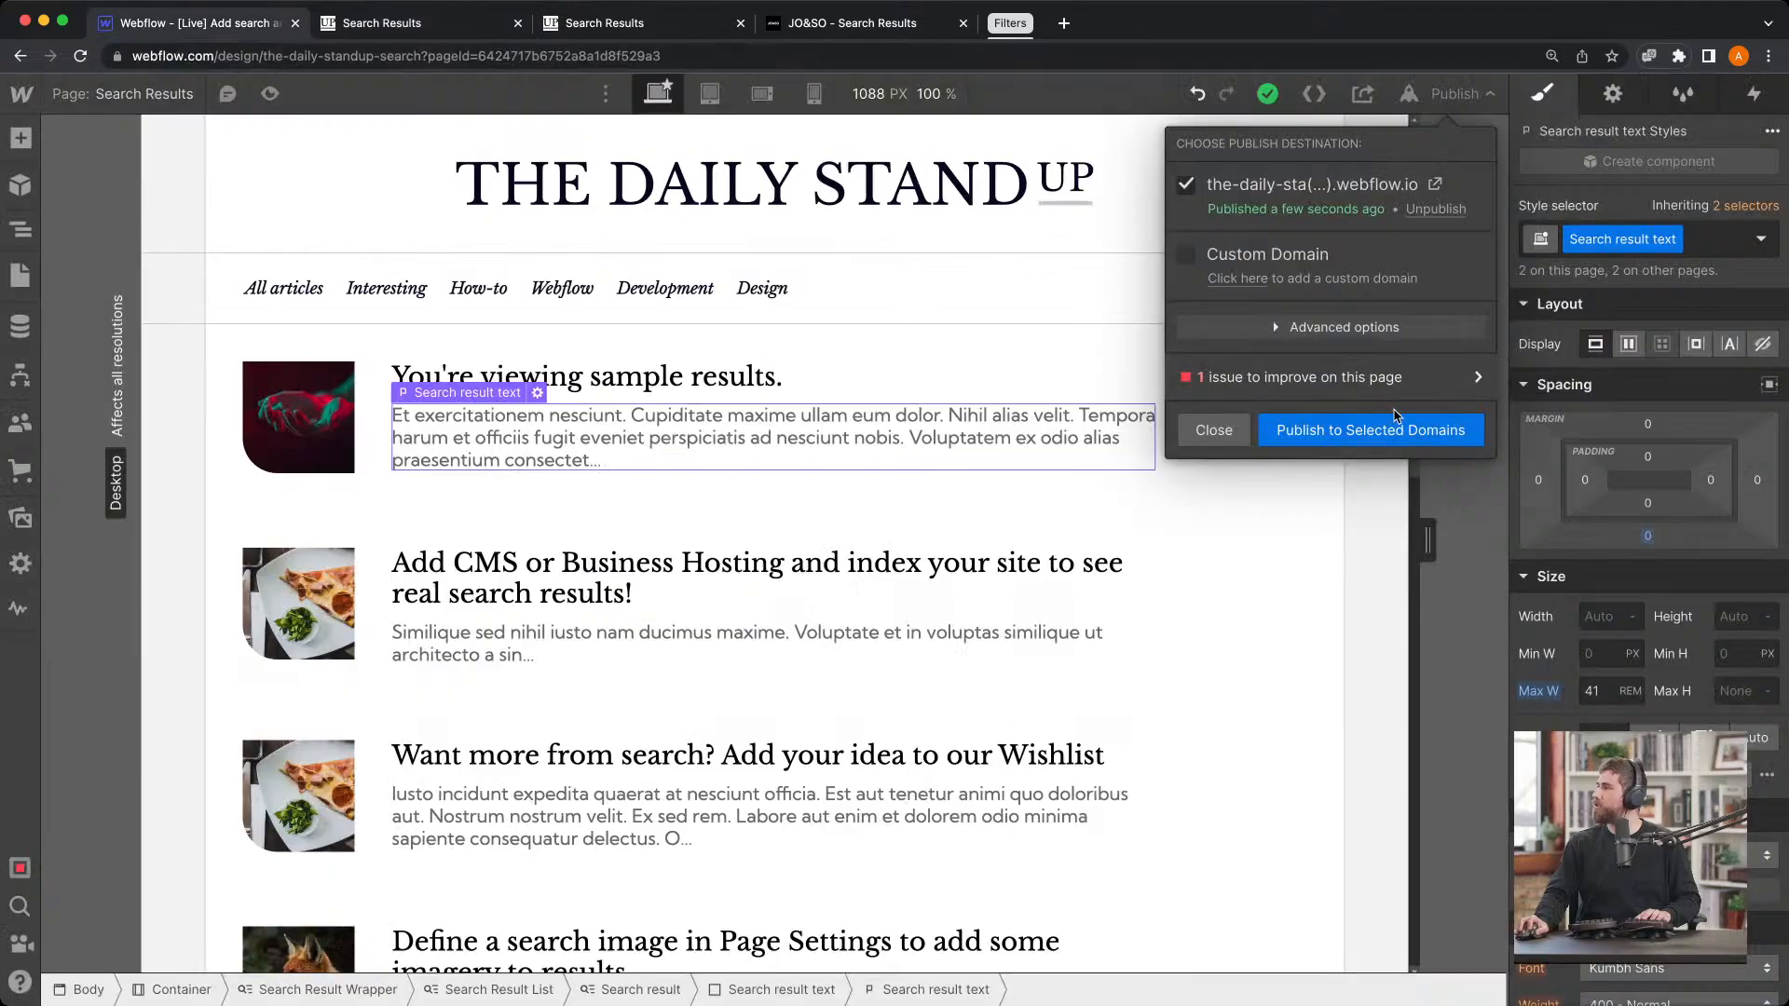
pyautogui.click(1400, 438)
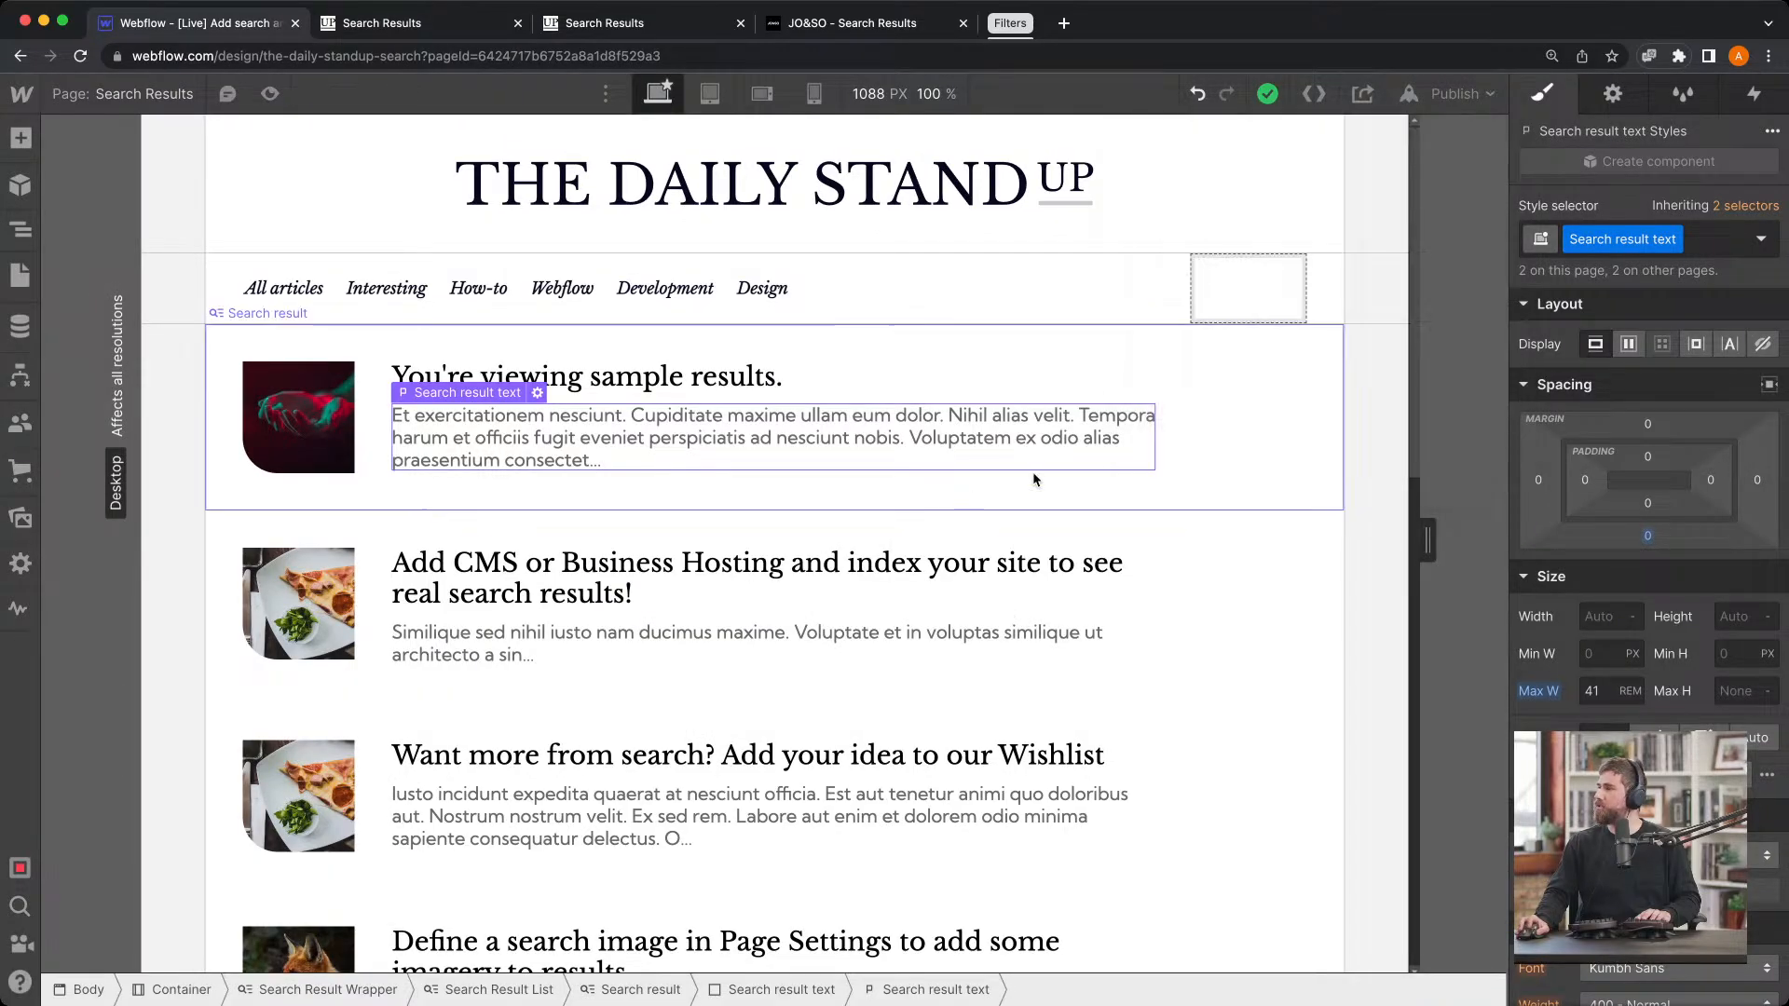
pyautogui.click(467, 28)
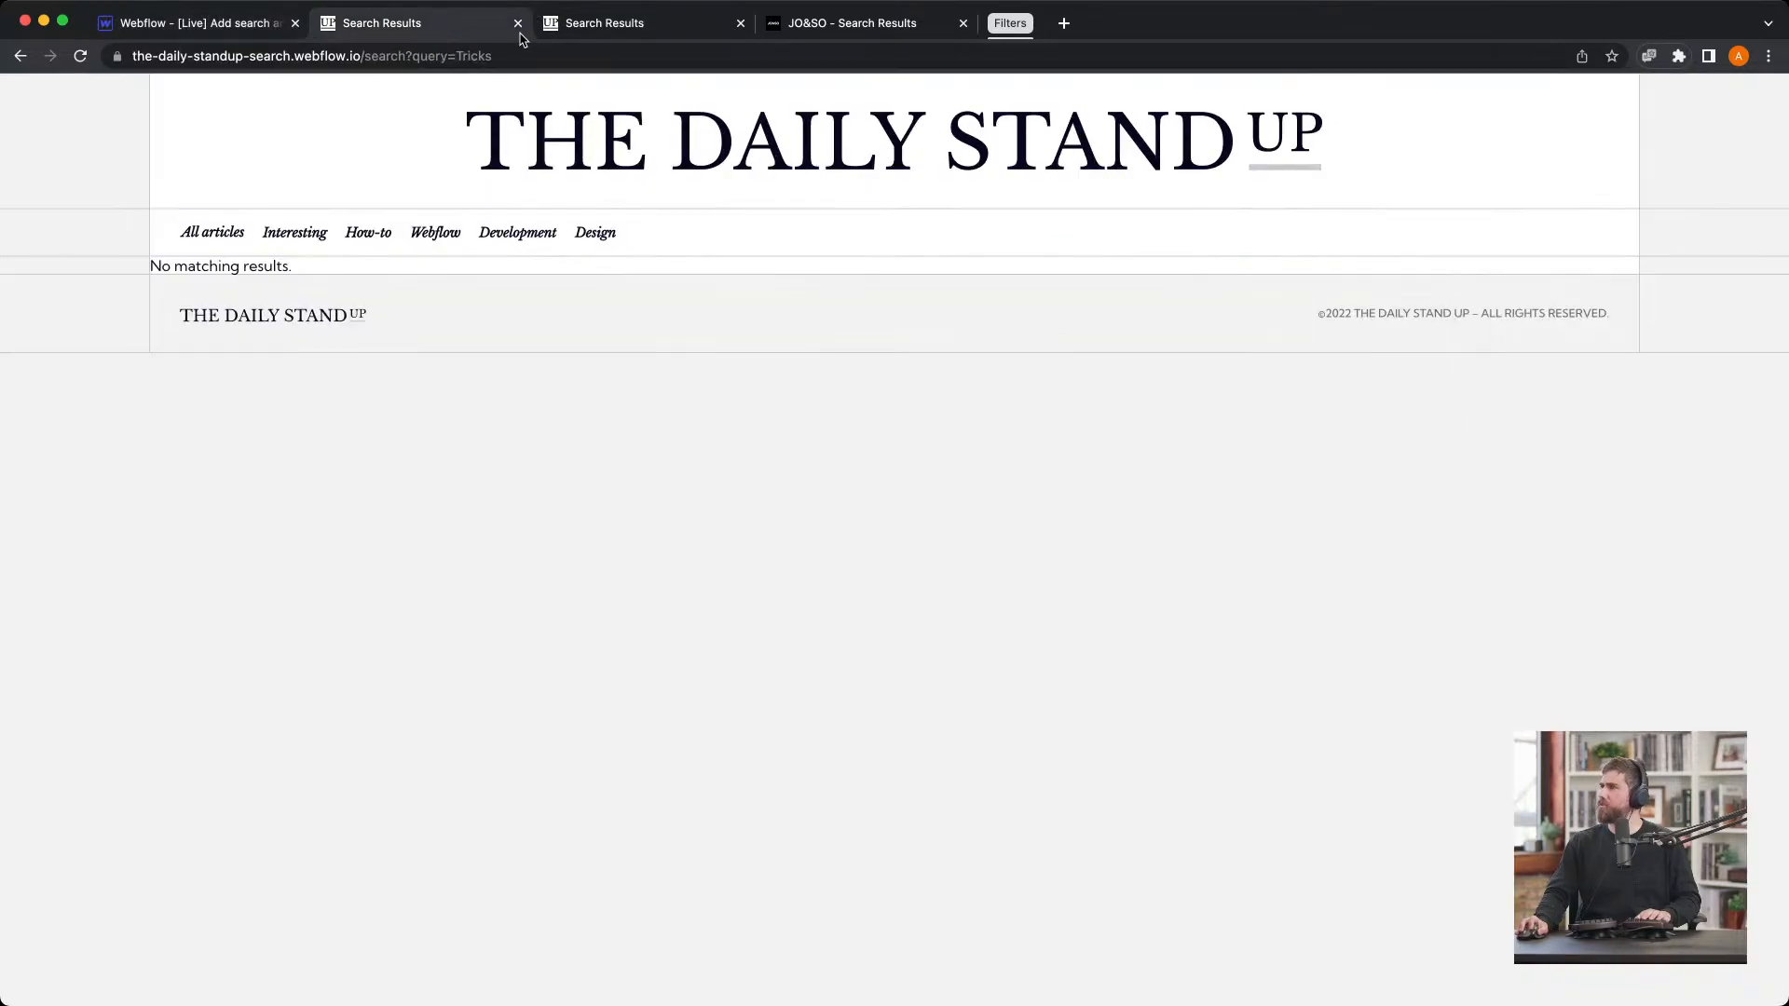
pyautogui.click(518, 24)
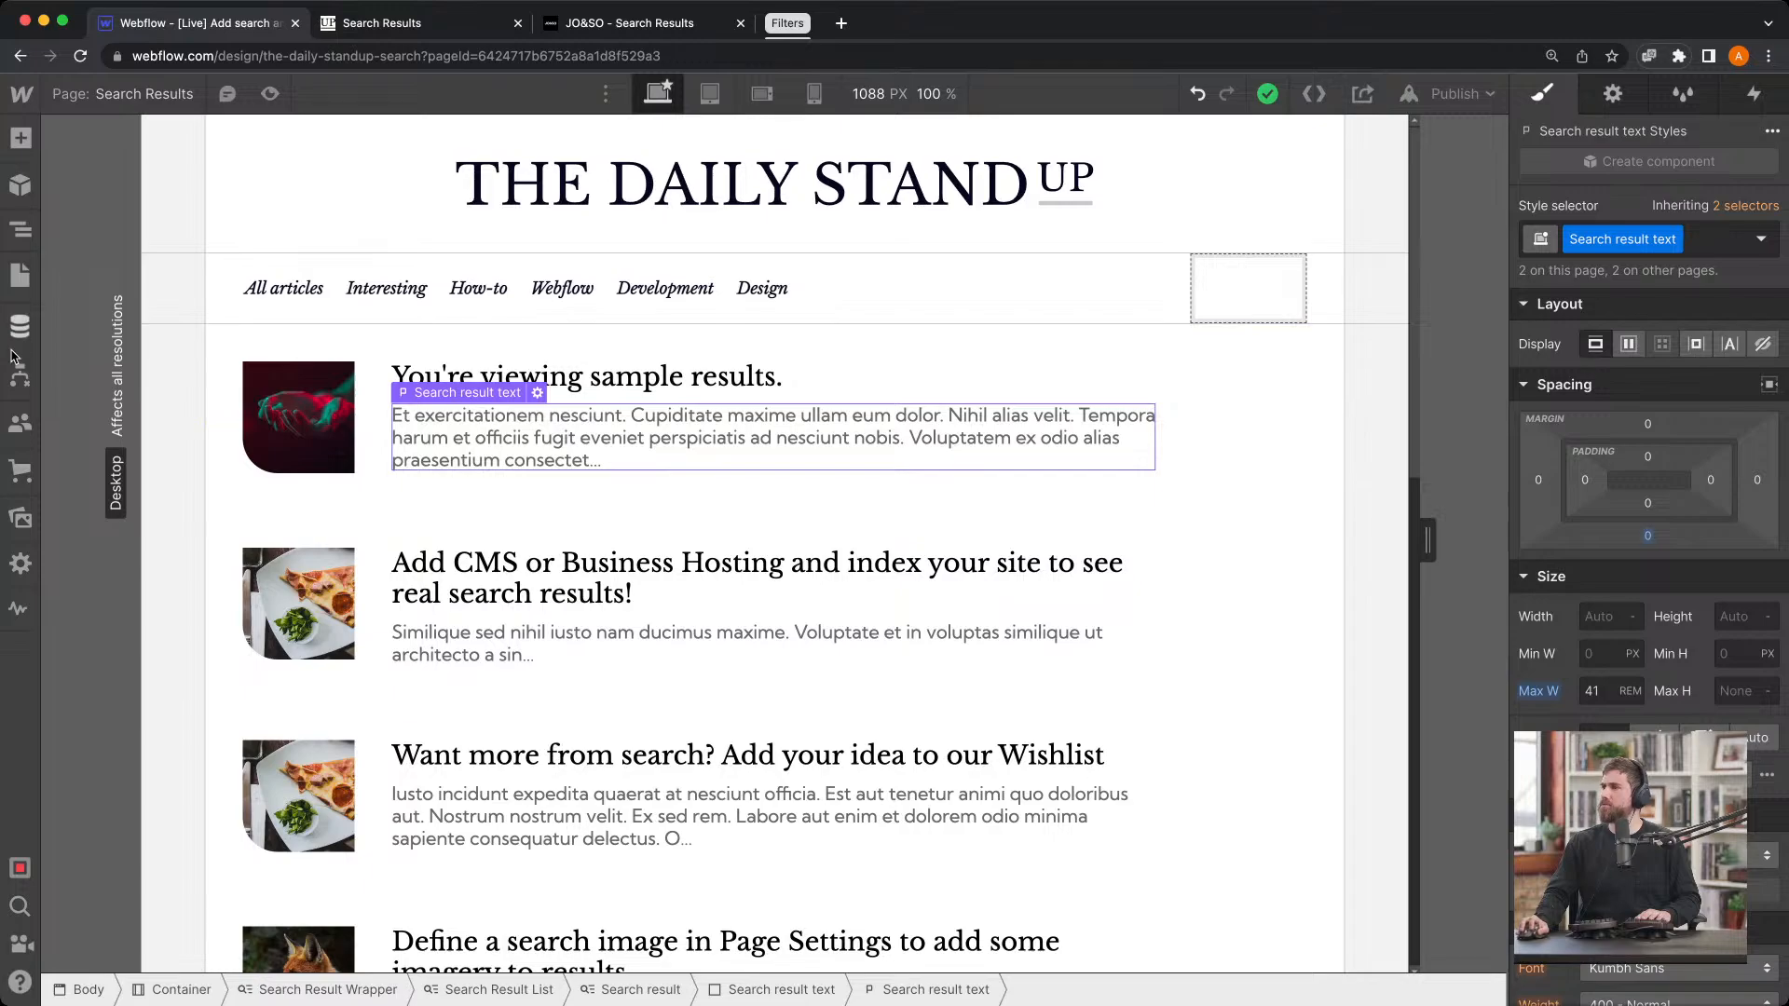
# Select the Search result item and preview its results in the element settings with the term "Tricks"
pyautogui.click(1613, 95)
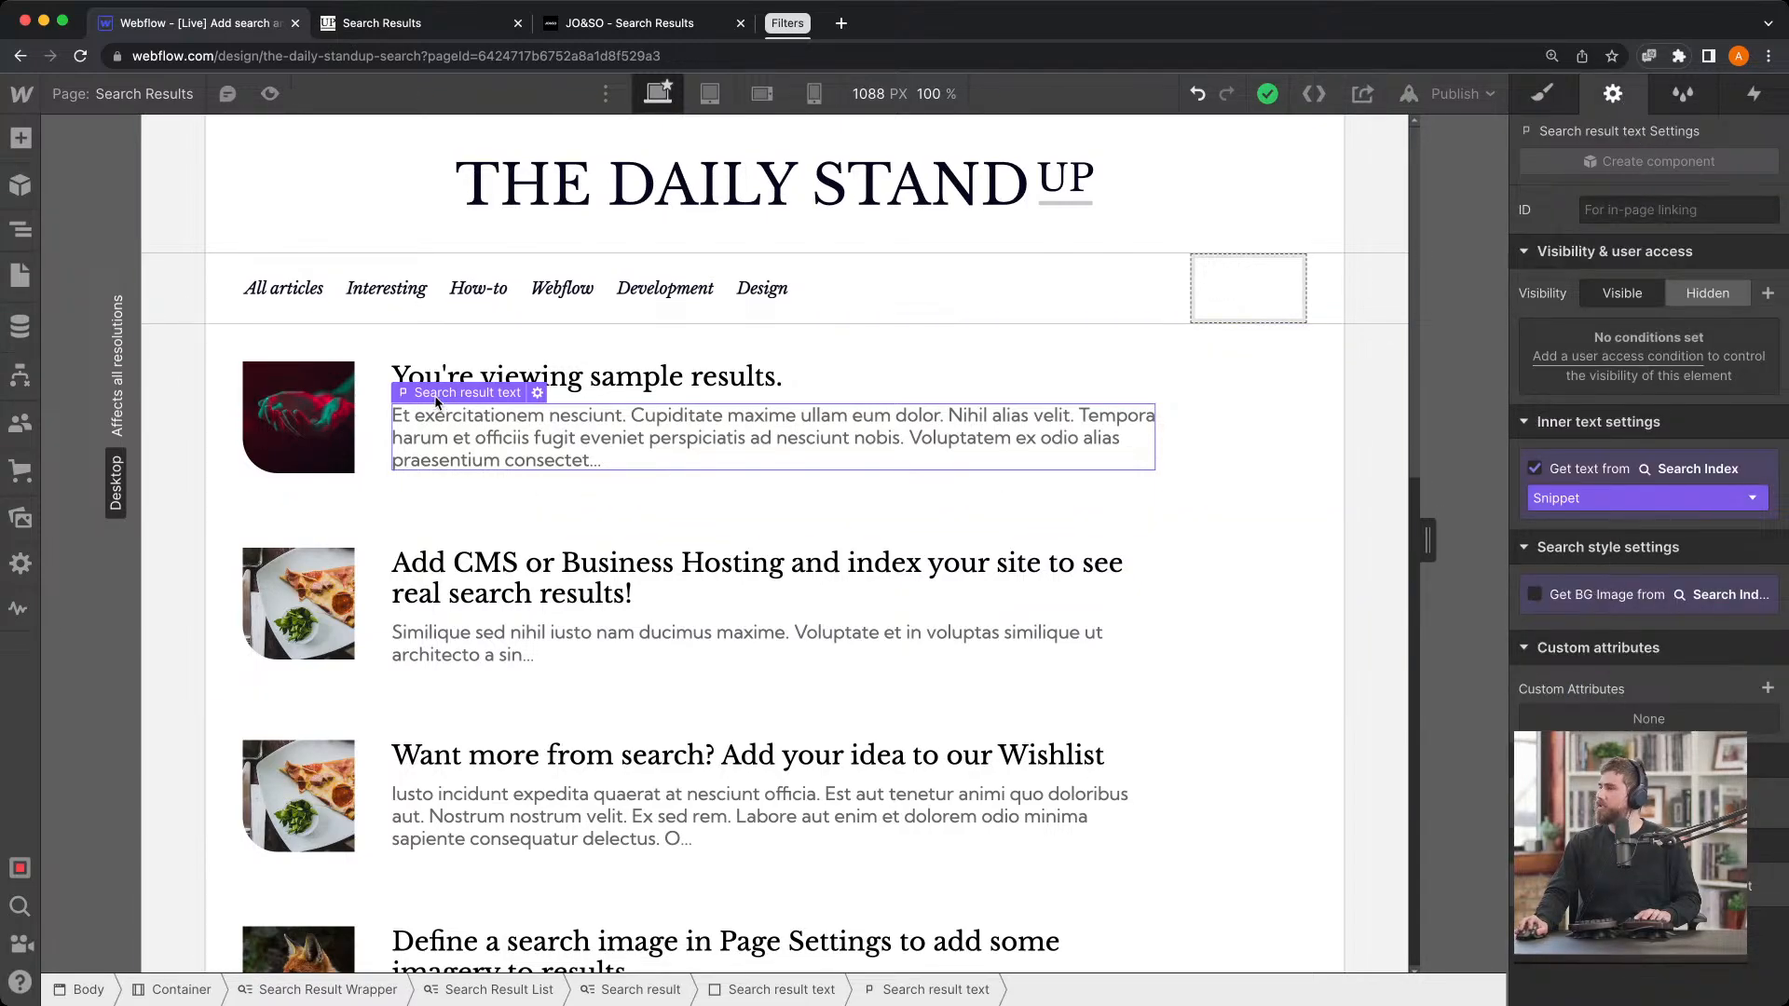
pyautogui.click(444, 333)
pyautogui.click(1574, 638)
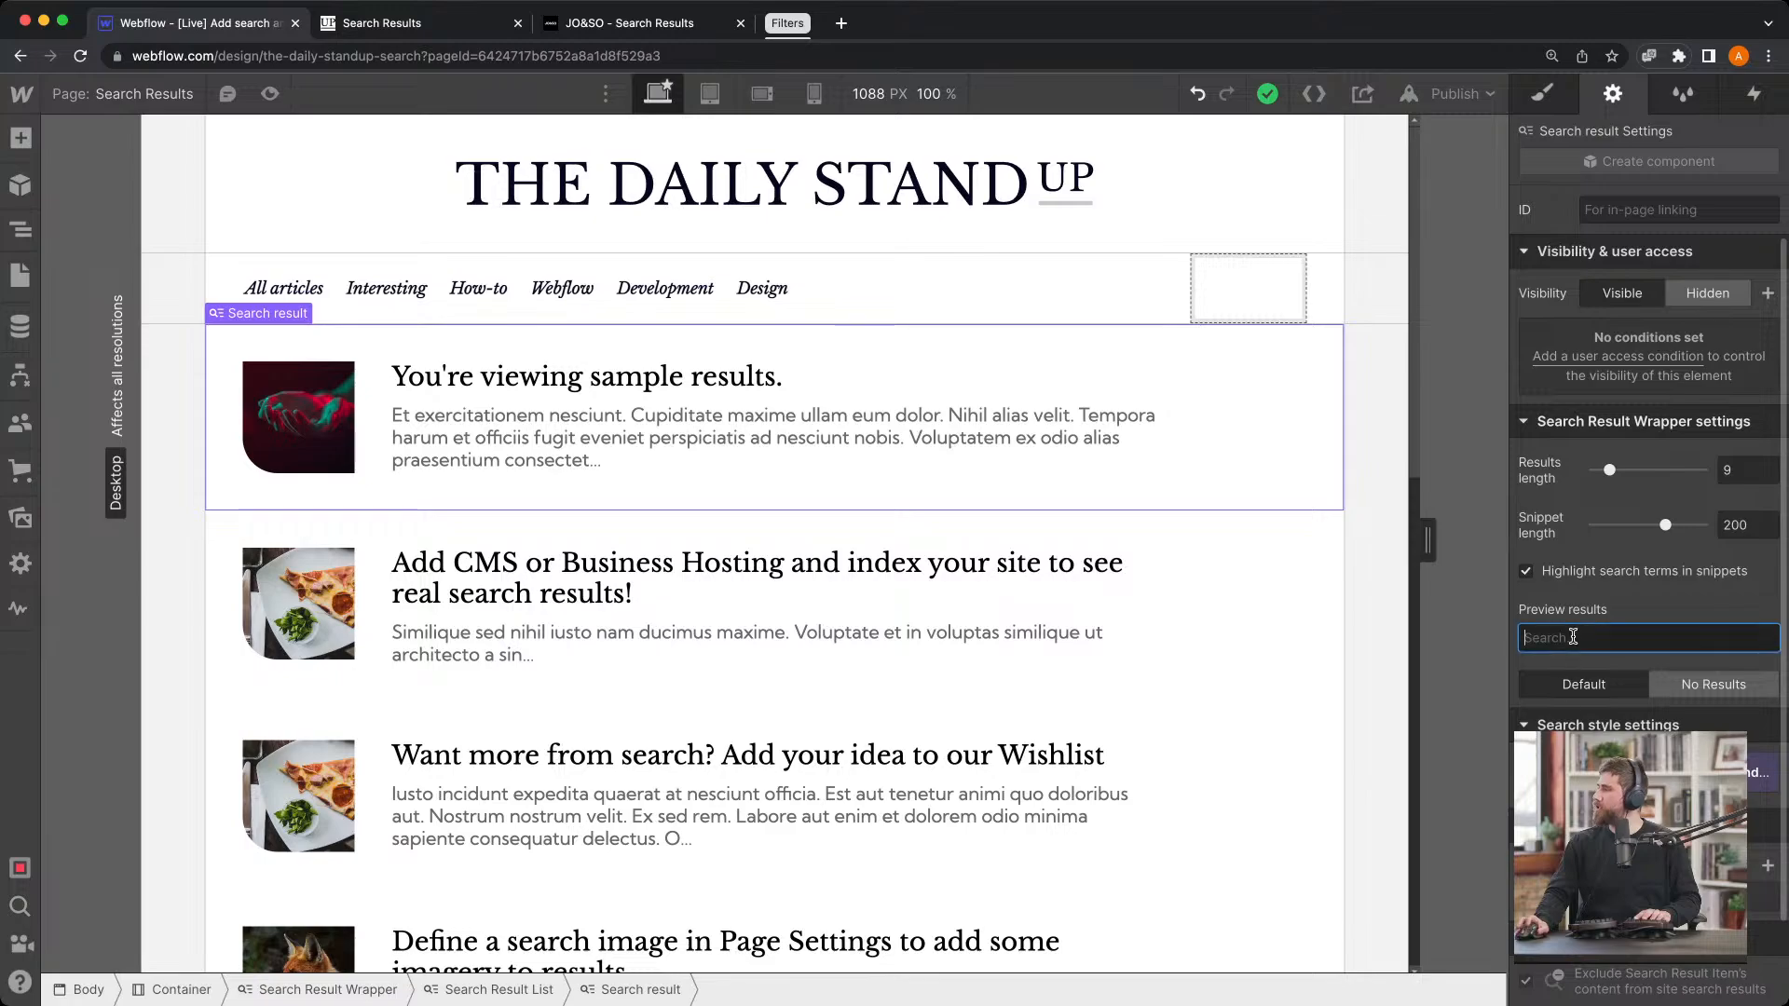
pyautogui.write('Tricks')
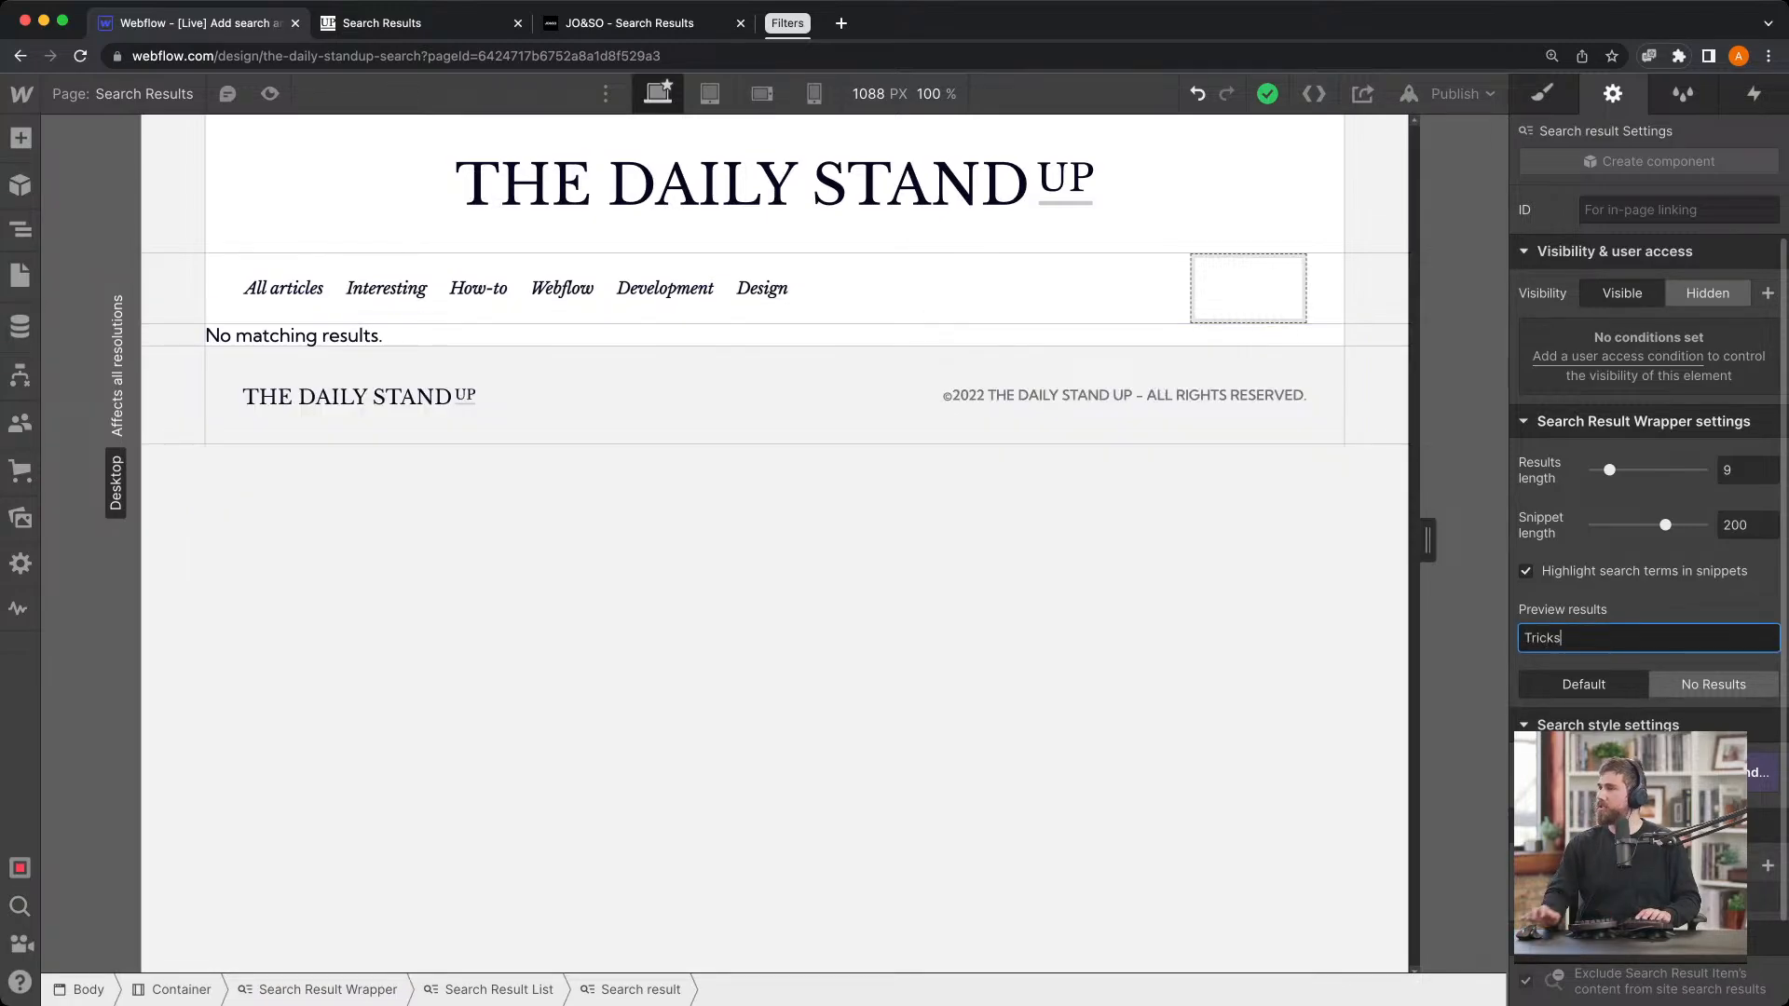
# Change the preview search term to "Design" and look through the listed results
pyautogui.press('super+a')
pyautogui.press('BackSpace')
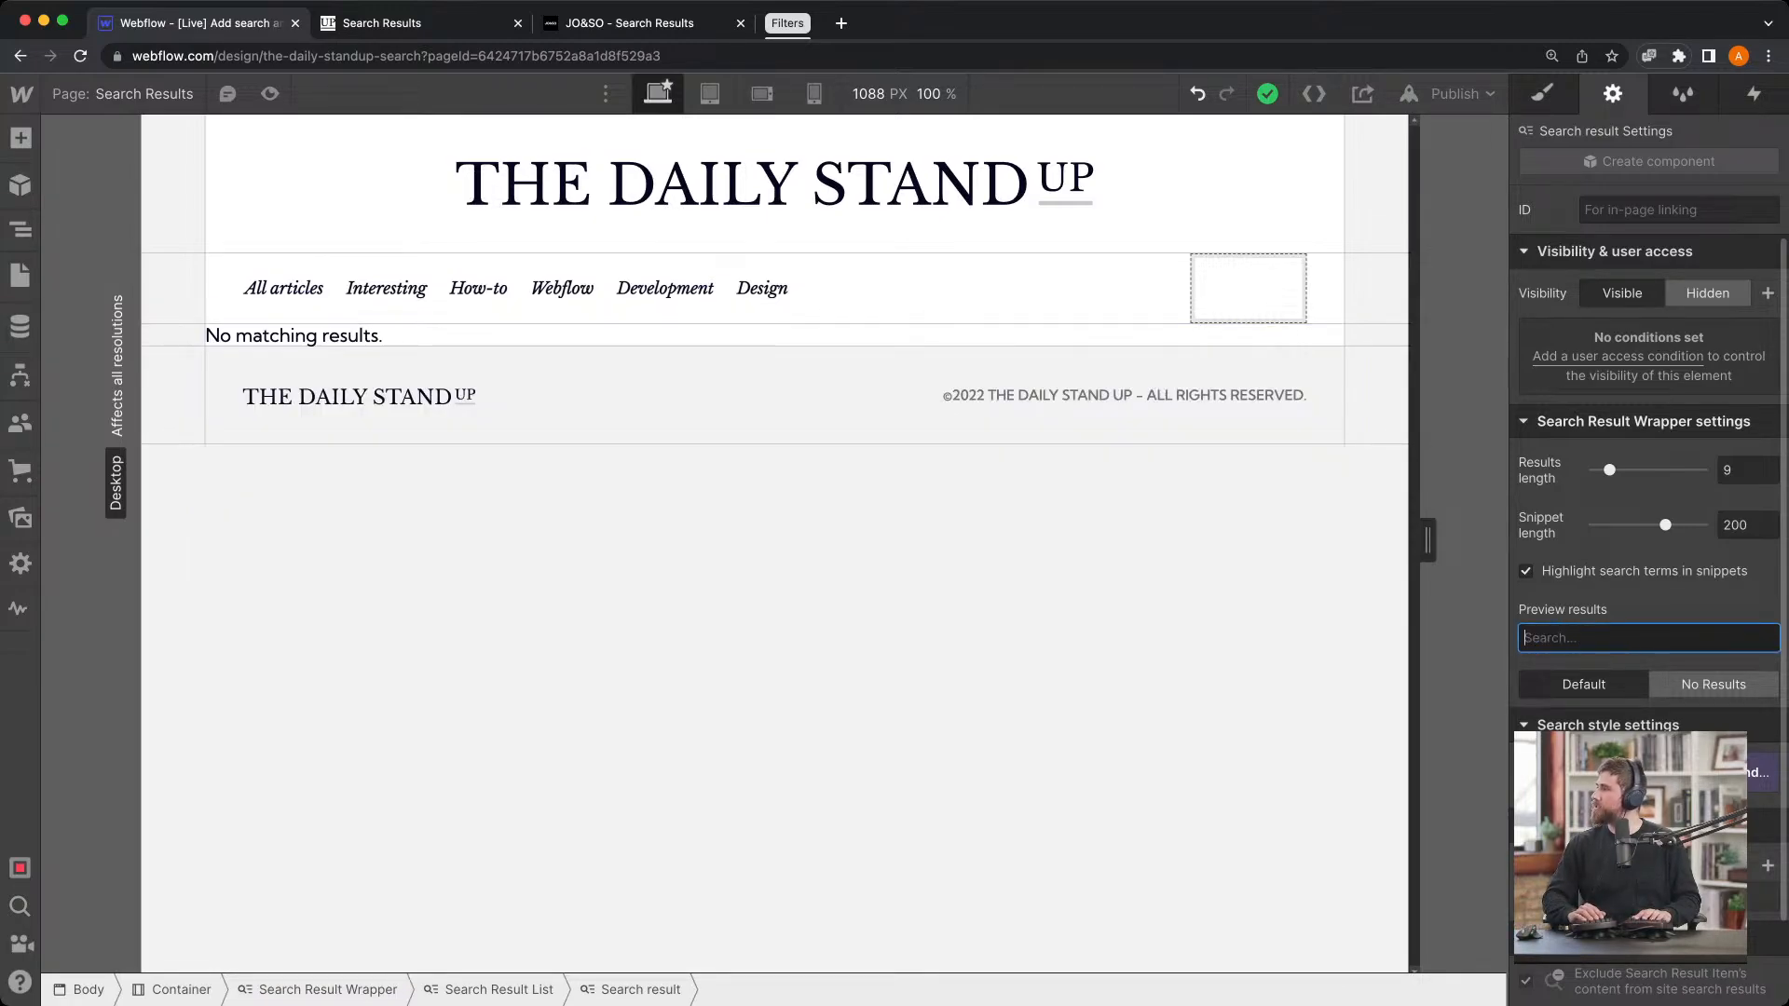
pyautogui.write('Design')
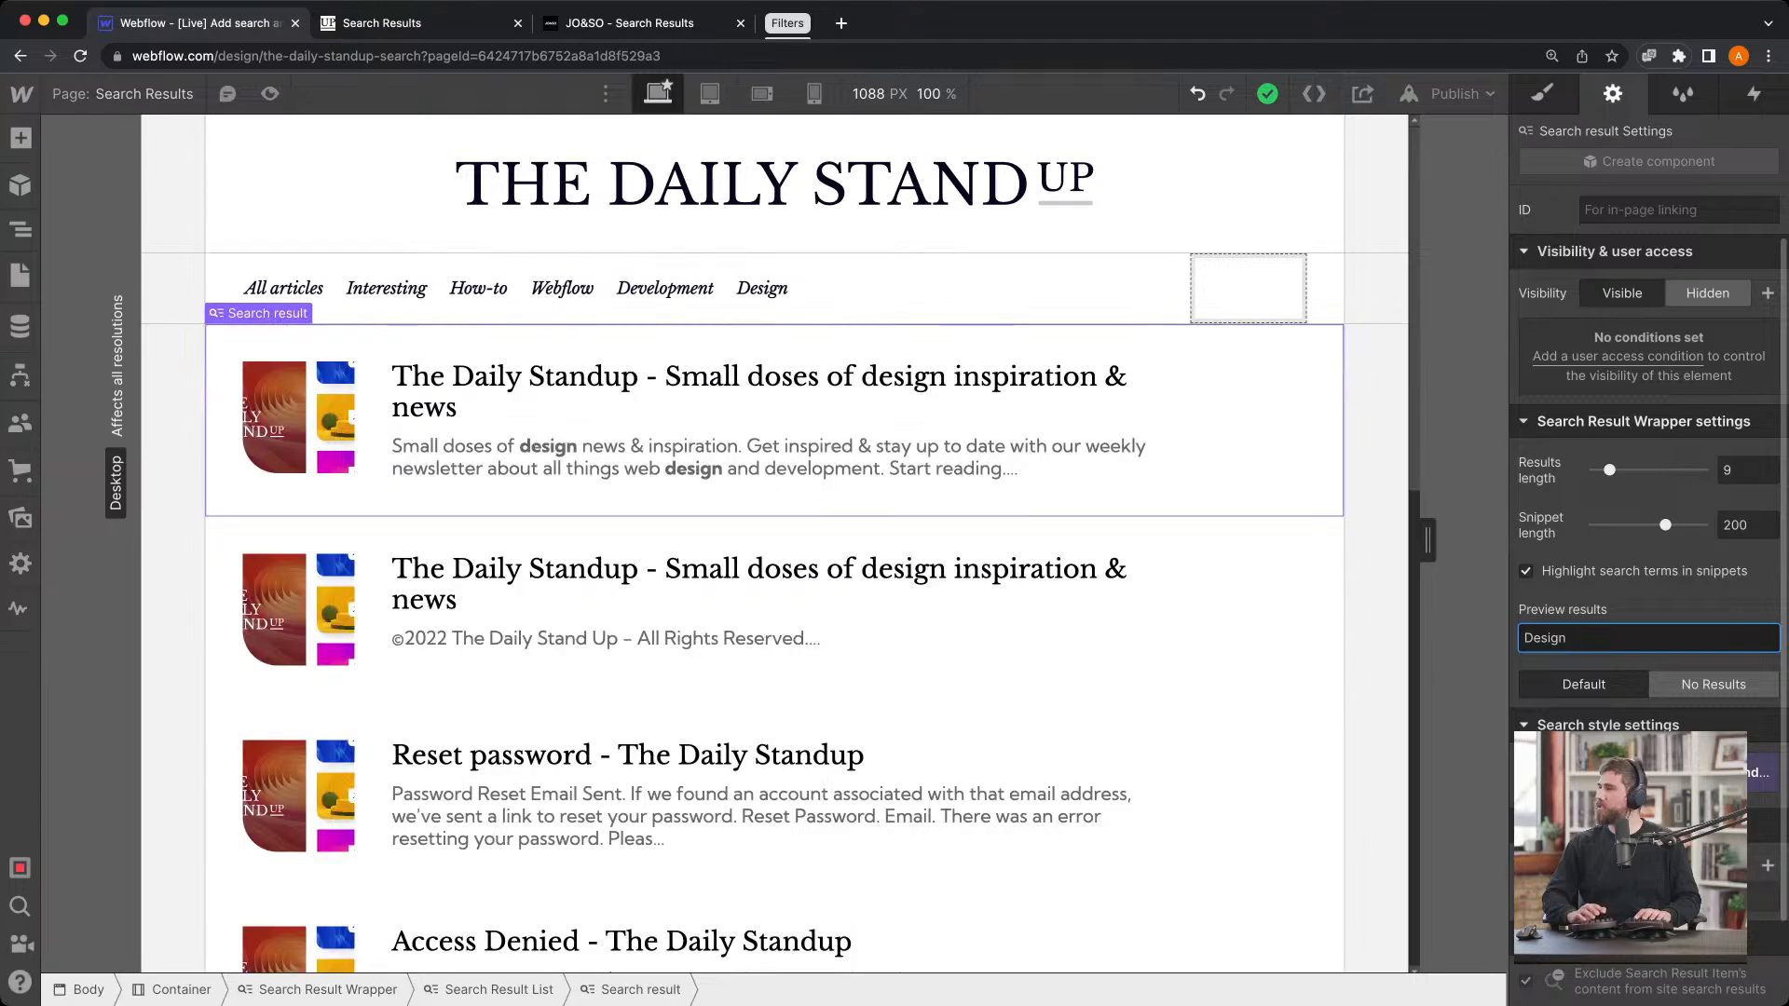
pyautogui.scroll(-5, 741, 690)
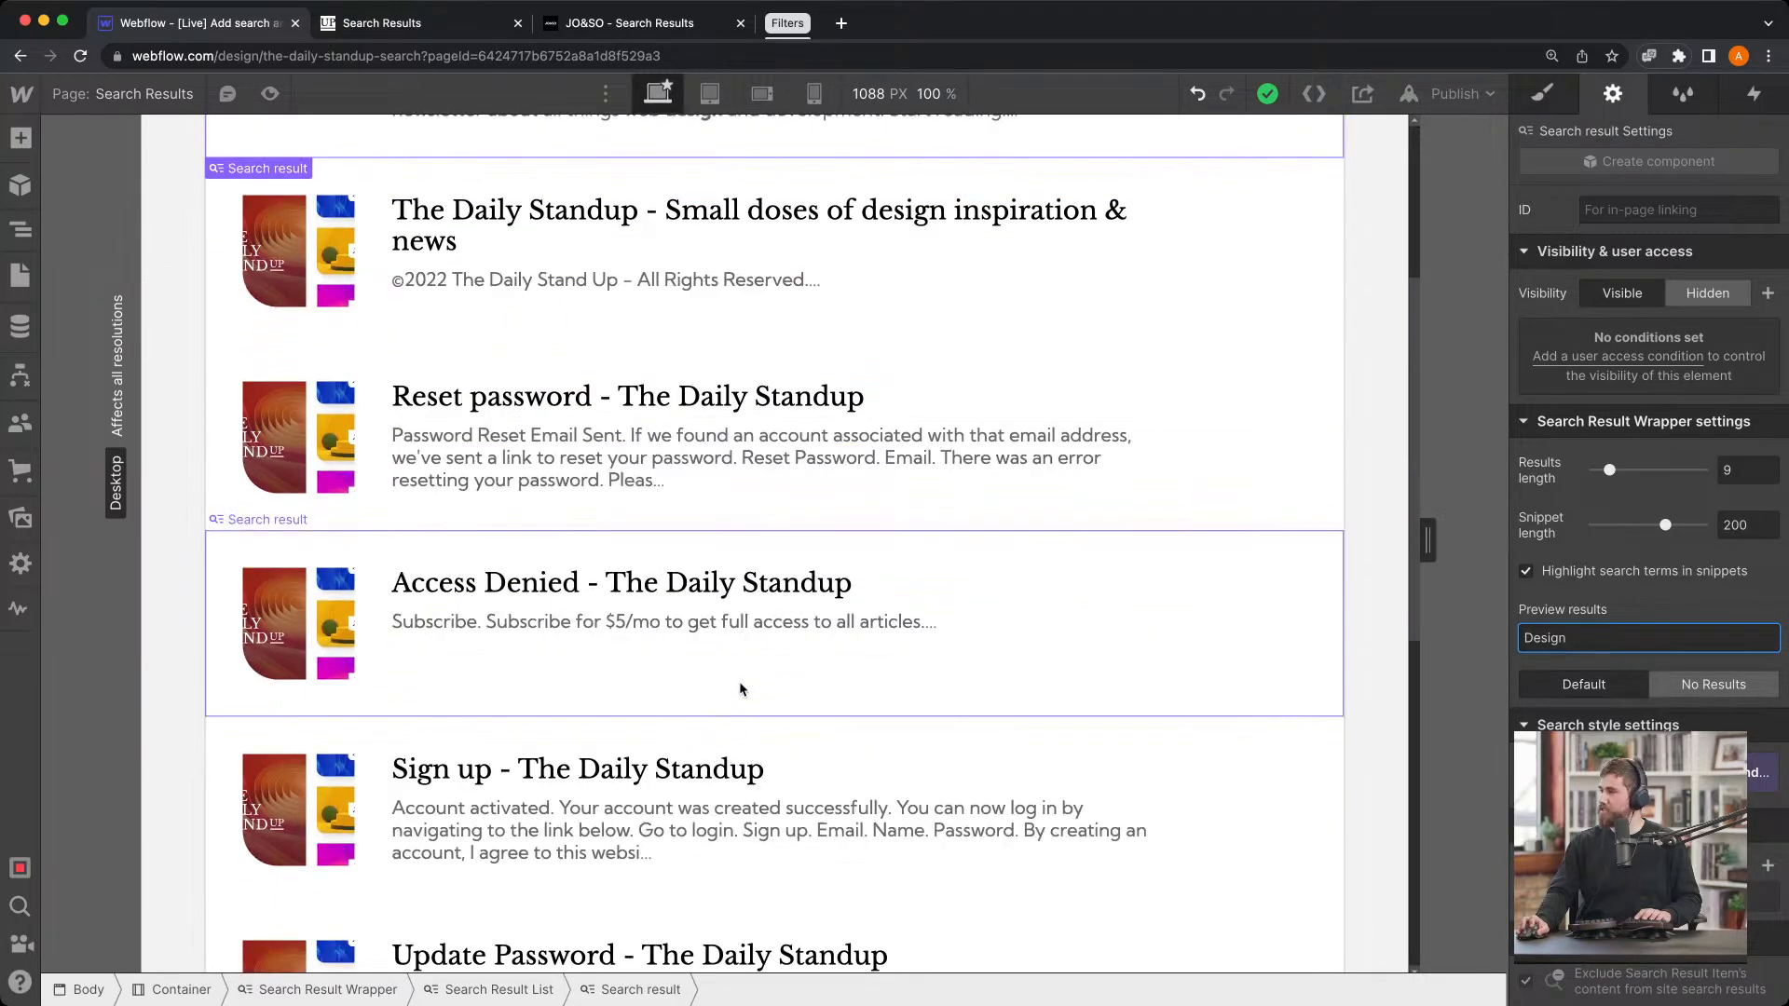
pyautogui.scroll(-7, 740, 690)
pyautogui.scroll(12, 727, 708)
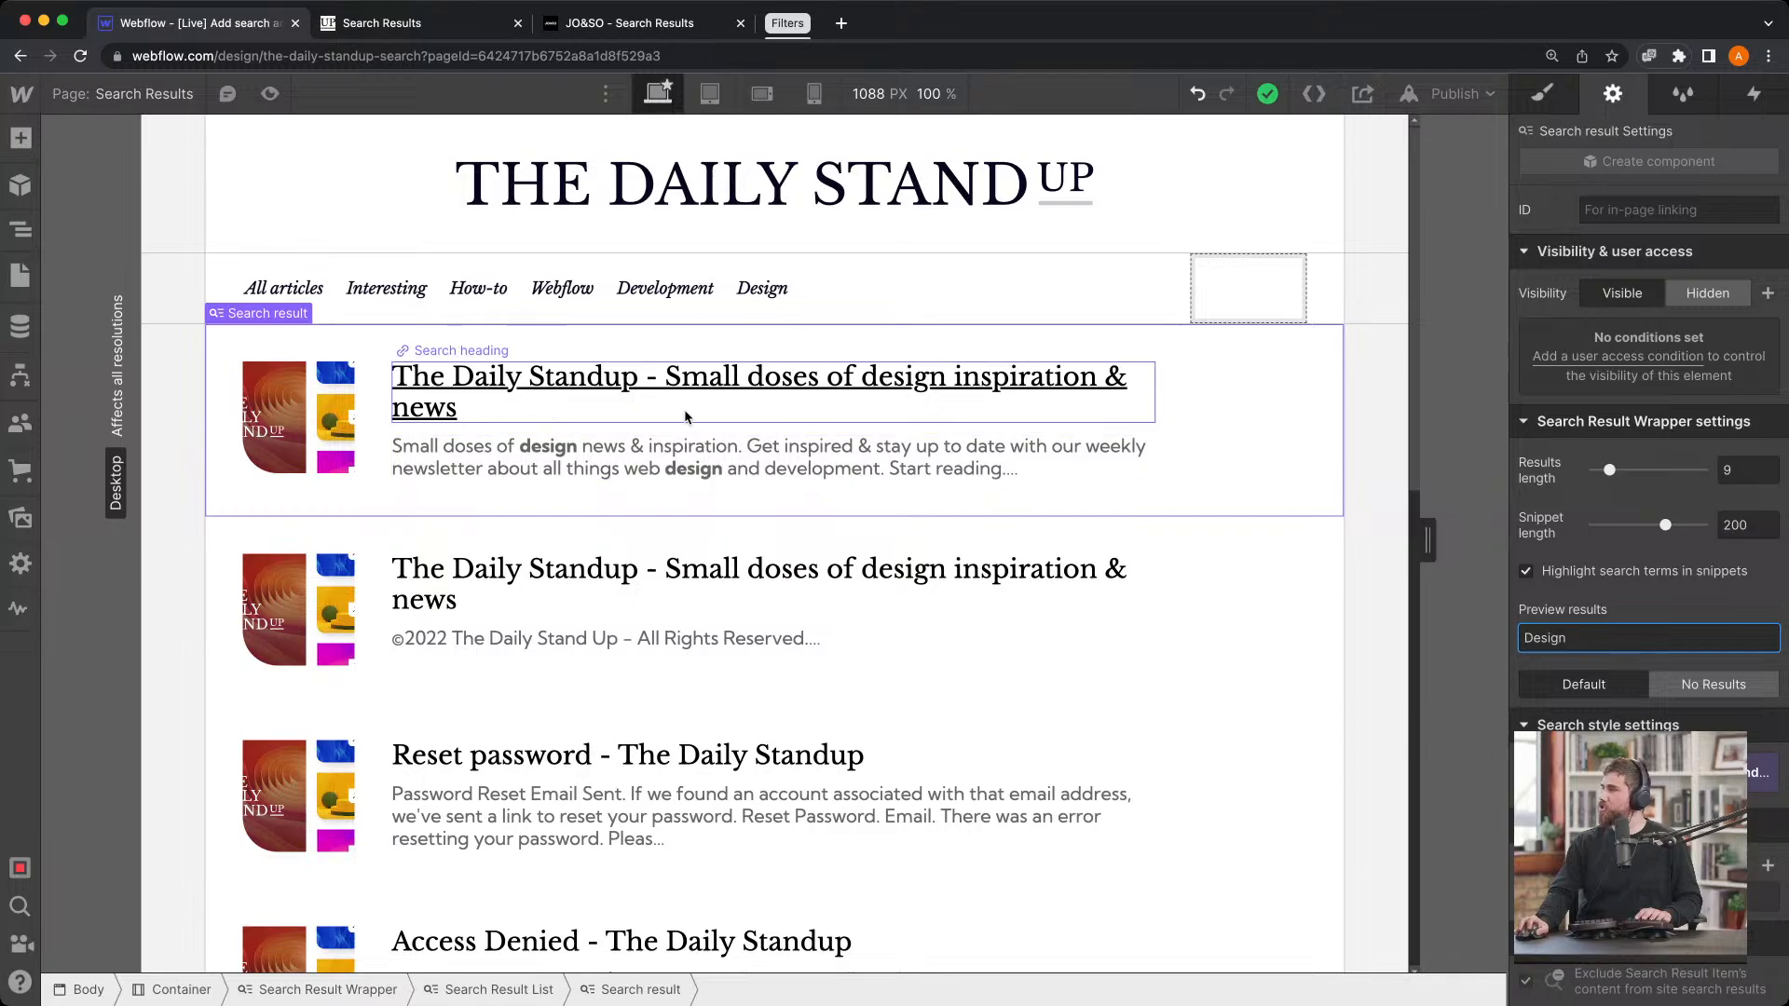
# Open the Articles Template page and review its SEO, Open Graph and Site Search settings, then open the publish options
pyautogui.click(19, 276)
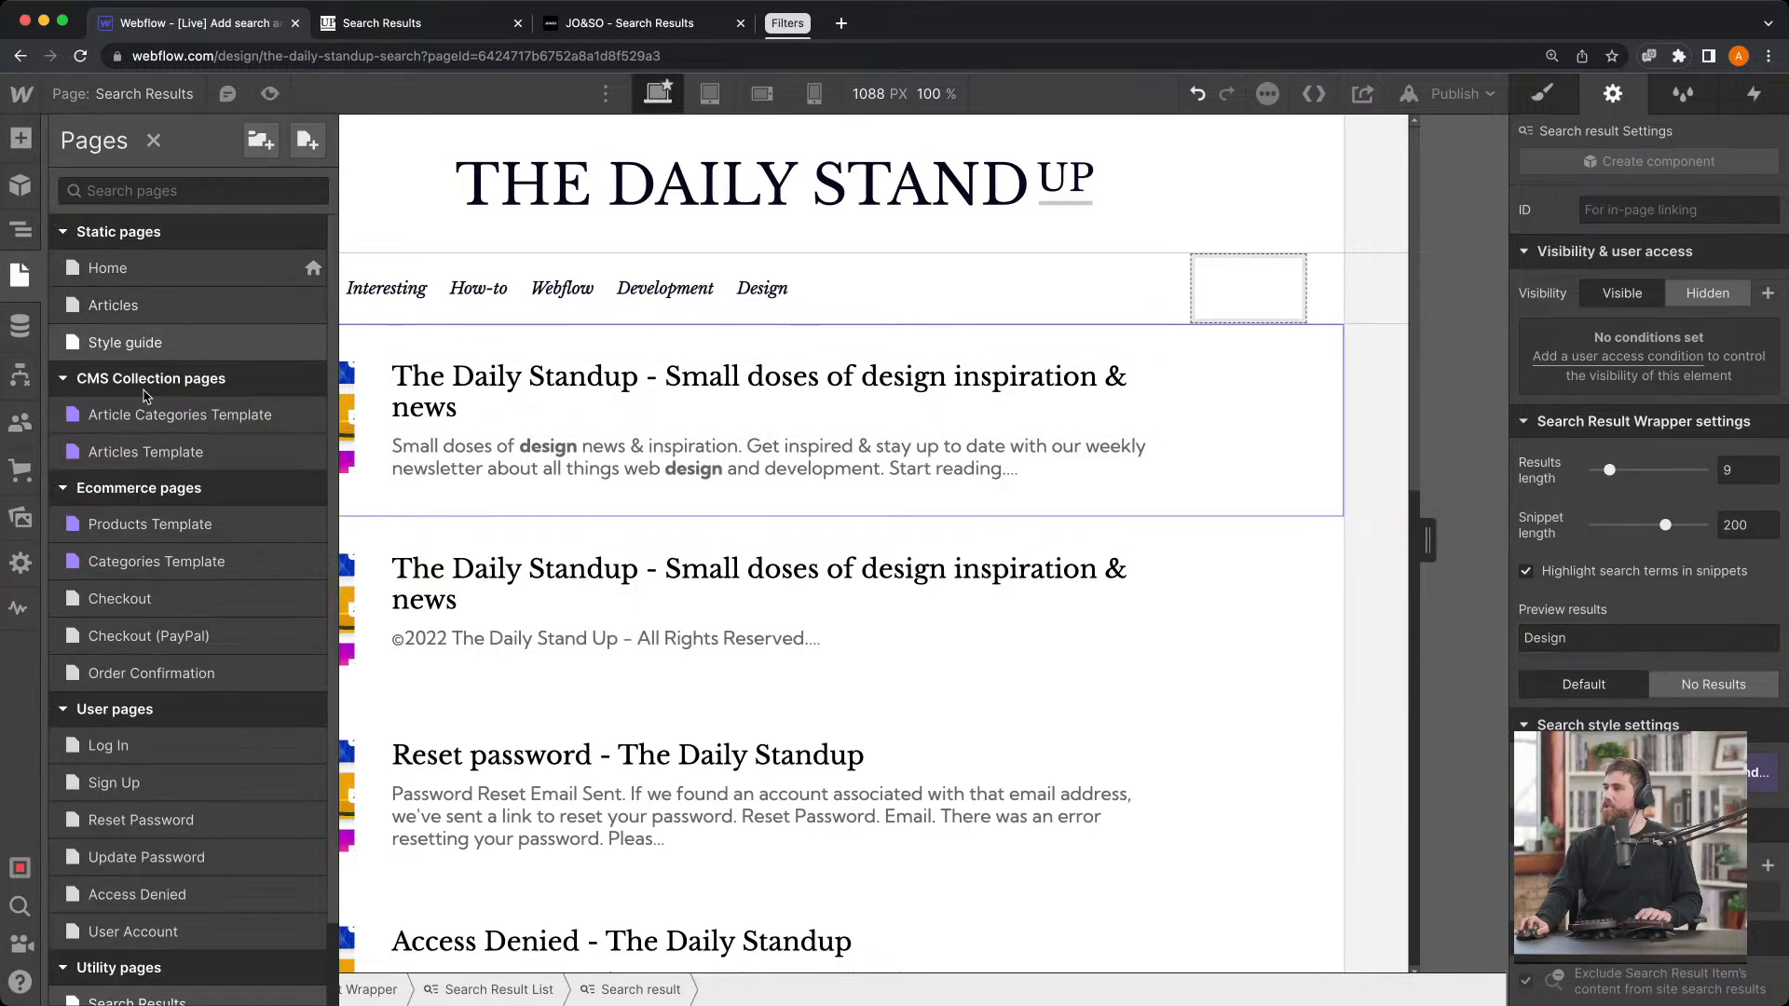
pyautogui.click(168, 453)
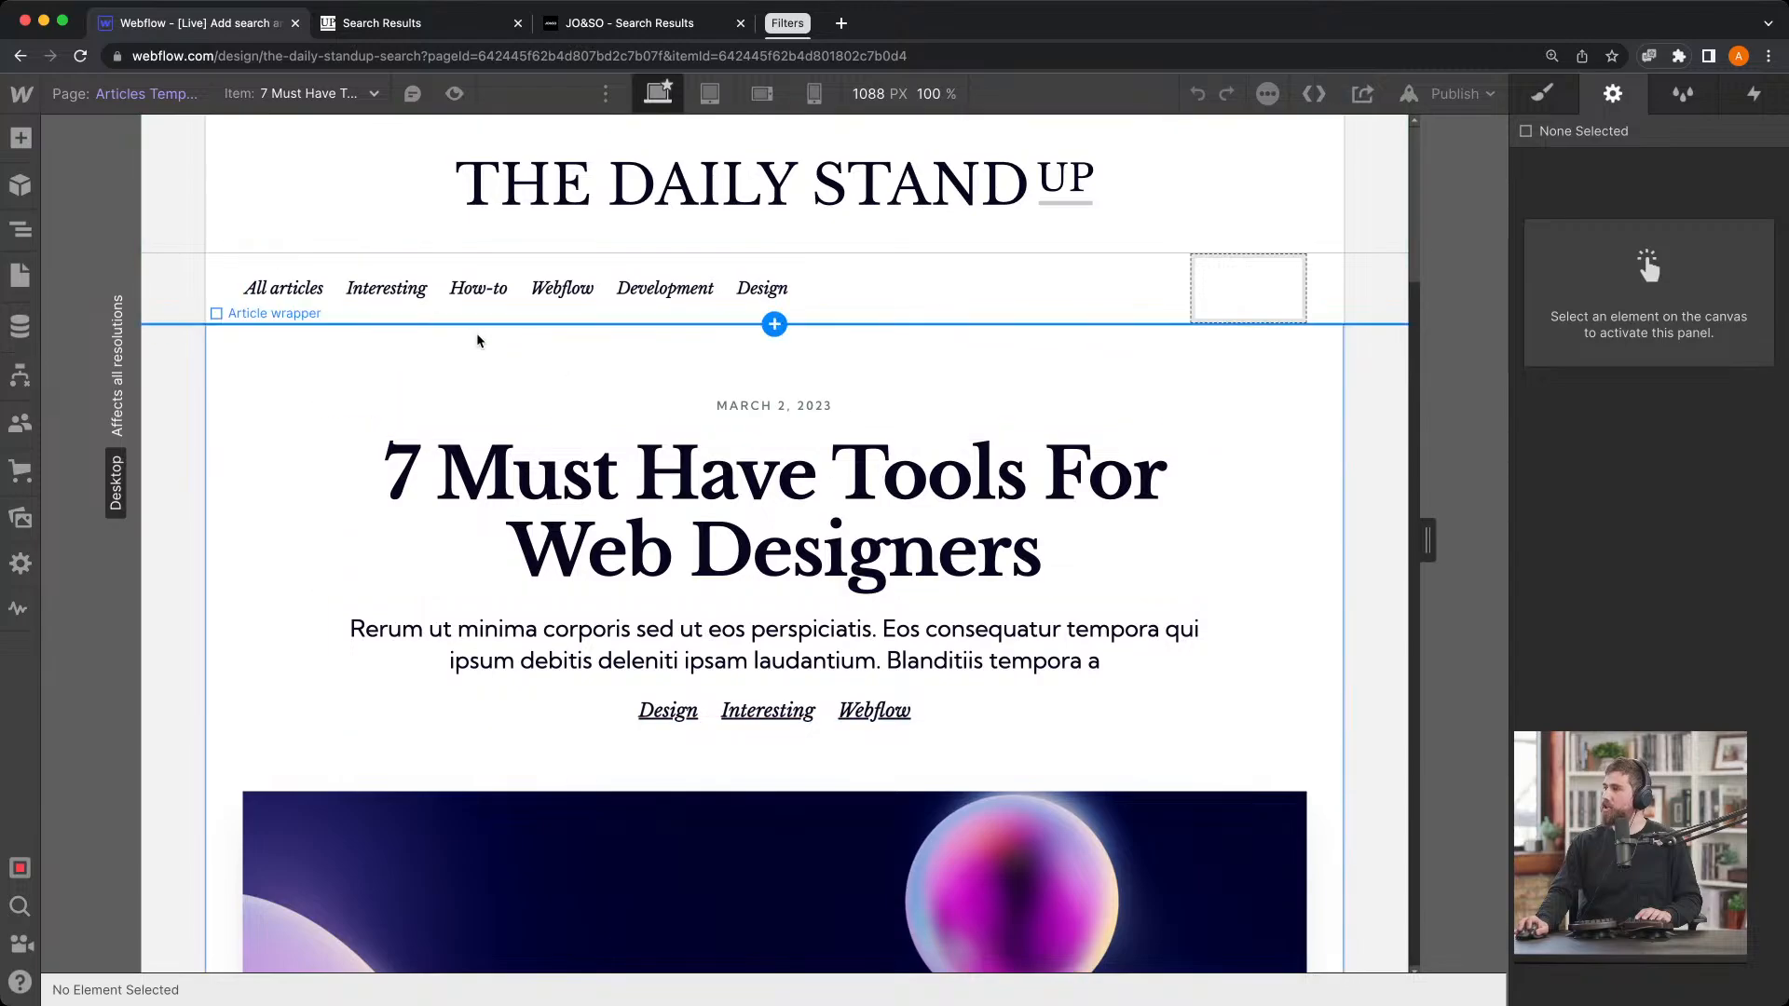
pyautogui.click(28, 278)
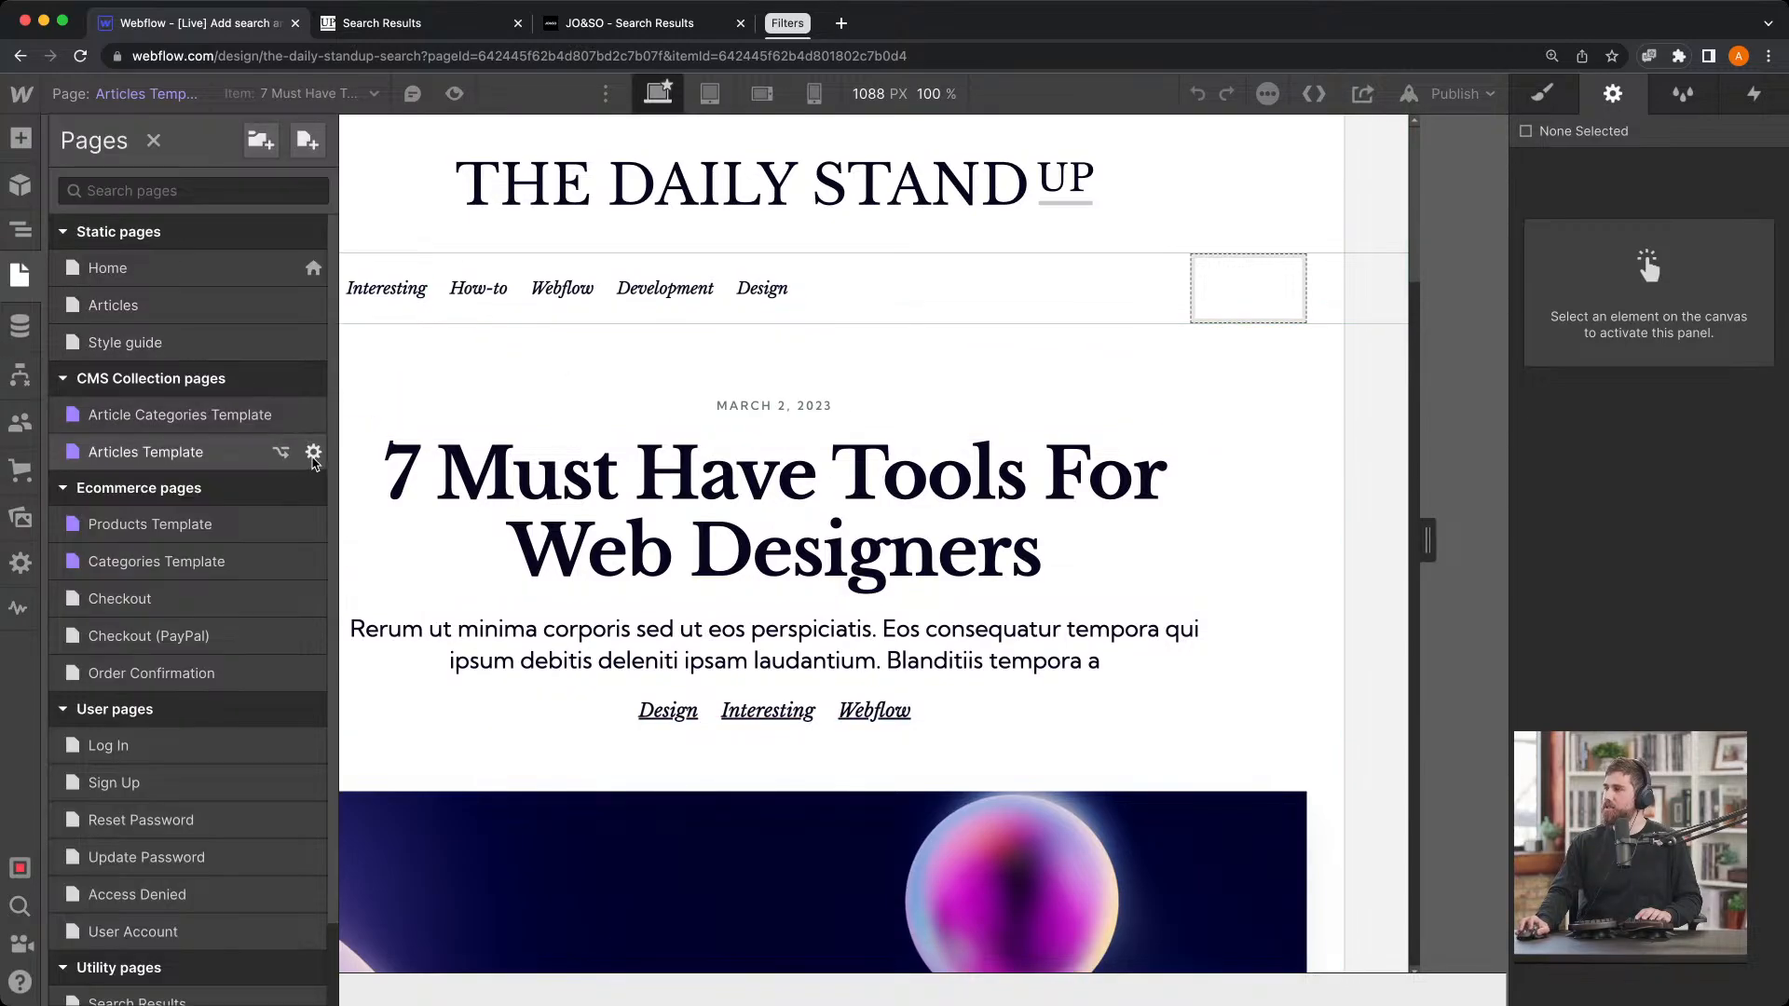
pyautogui.click(313, 453)
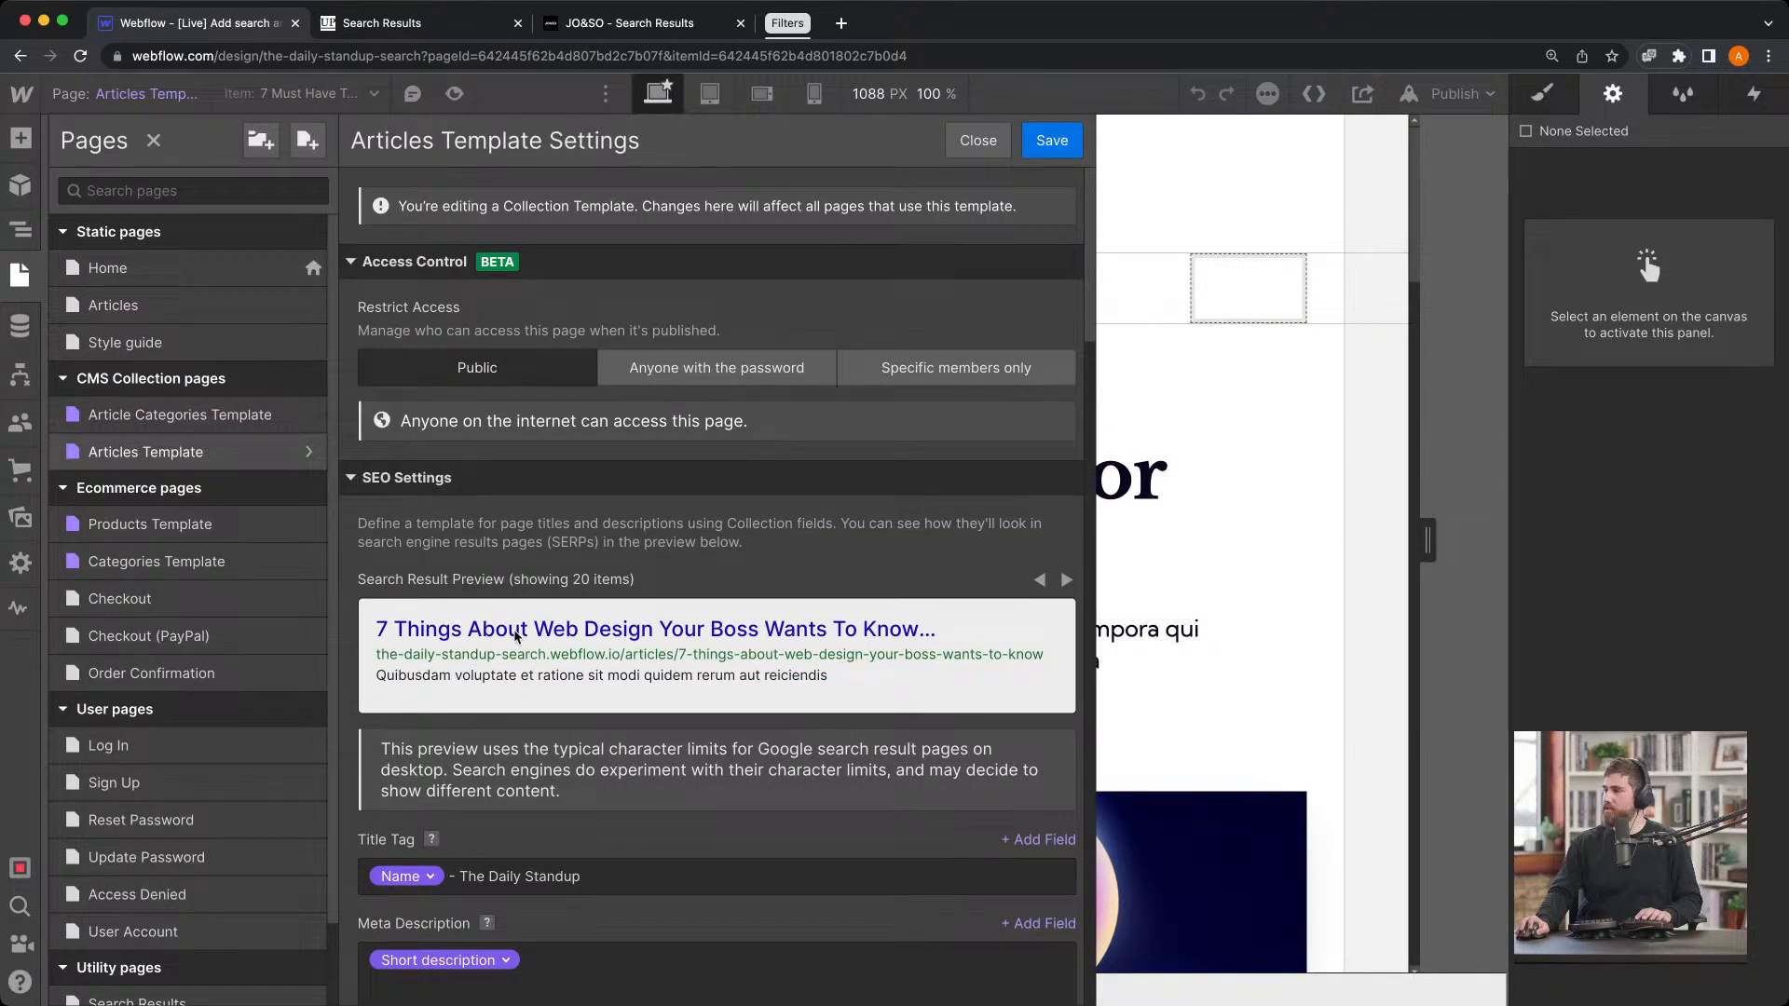
pyautogui.scroll(-15, 517, 637)
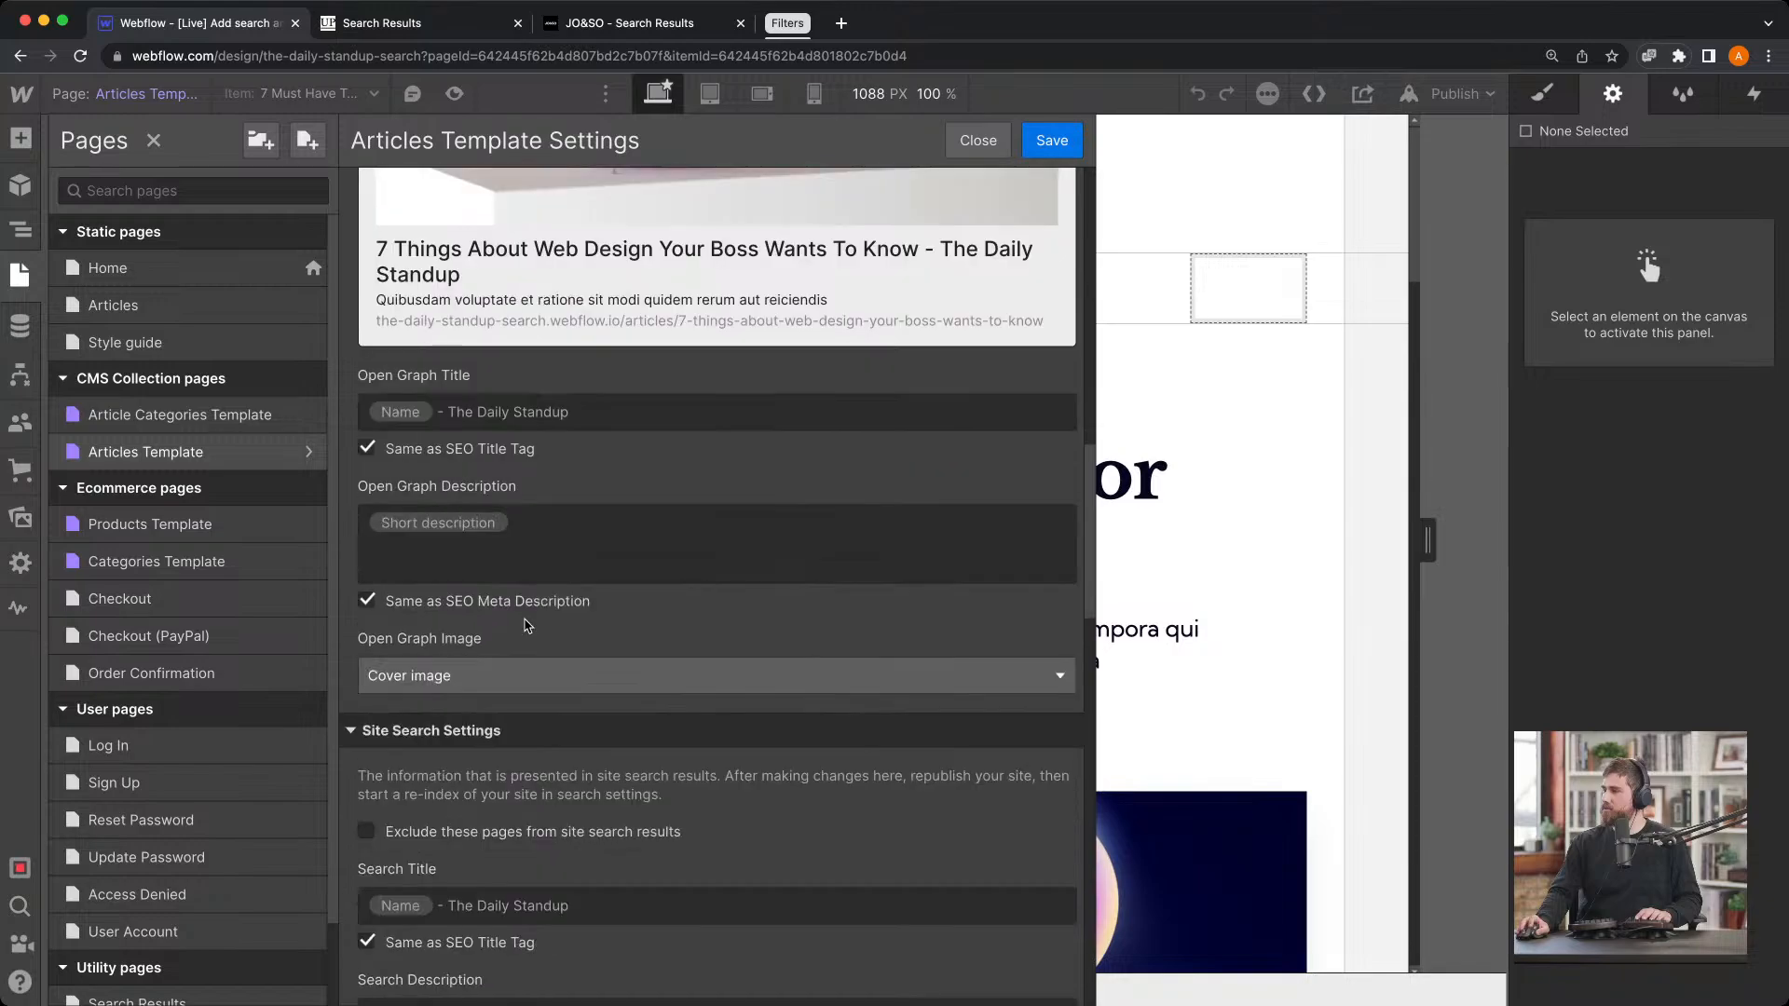
pyautogui.click(1262, 674)
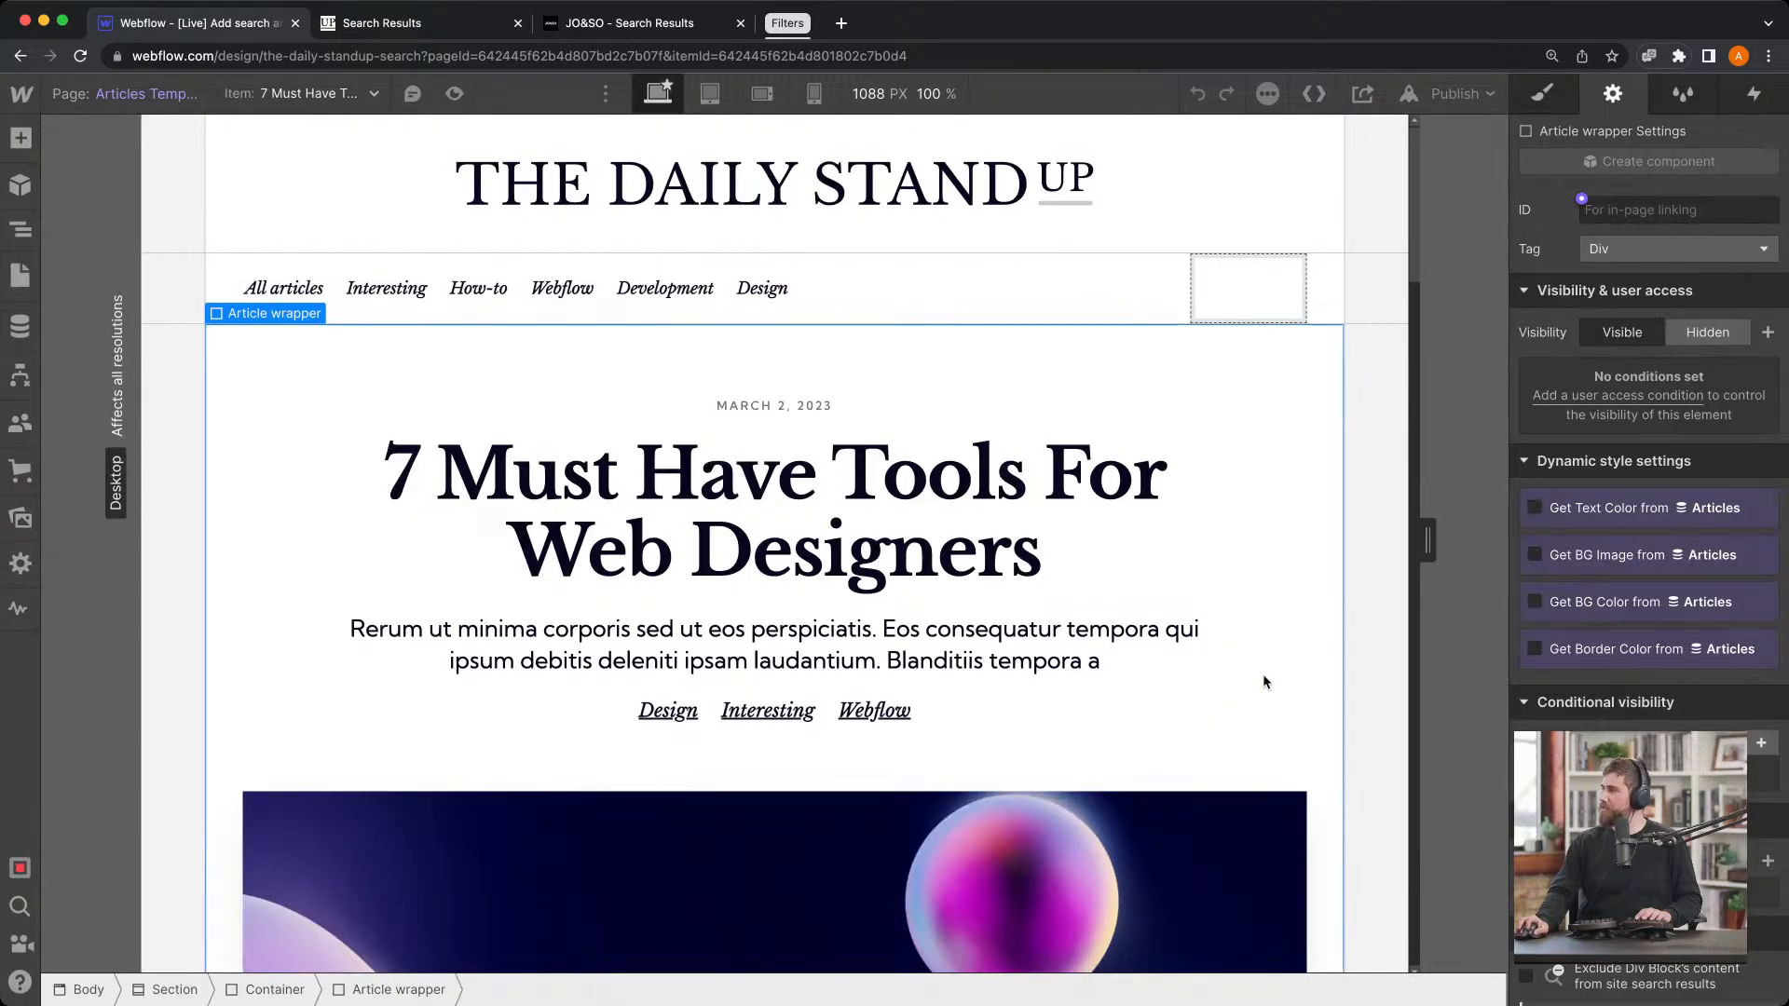
pyautogui.click(1489, 94)
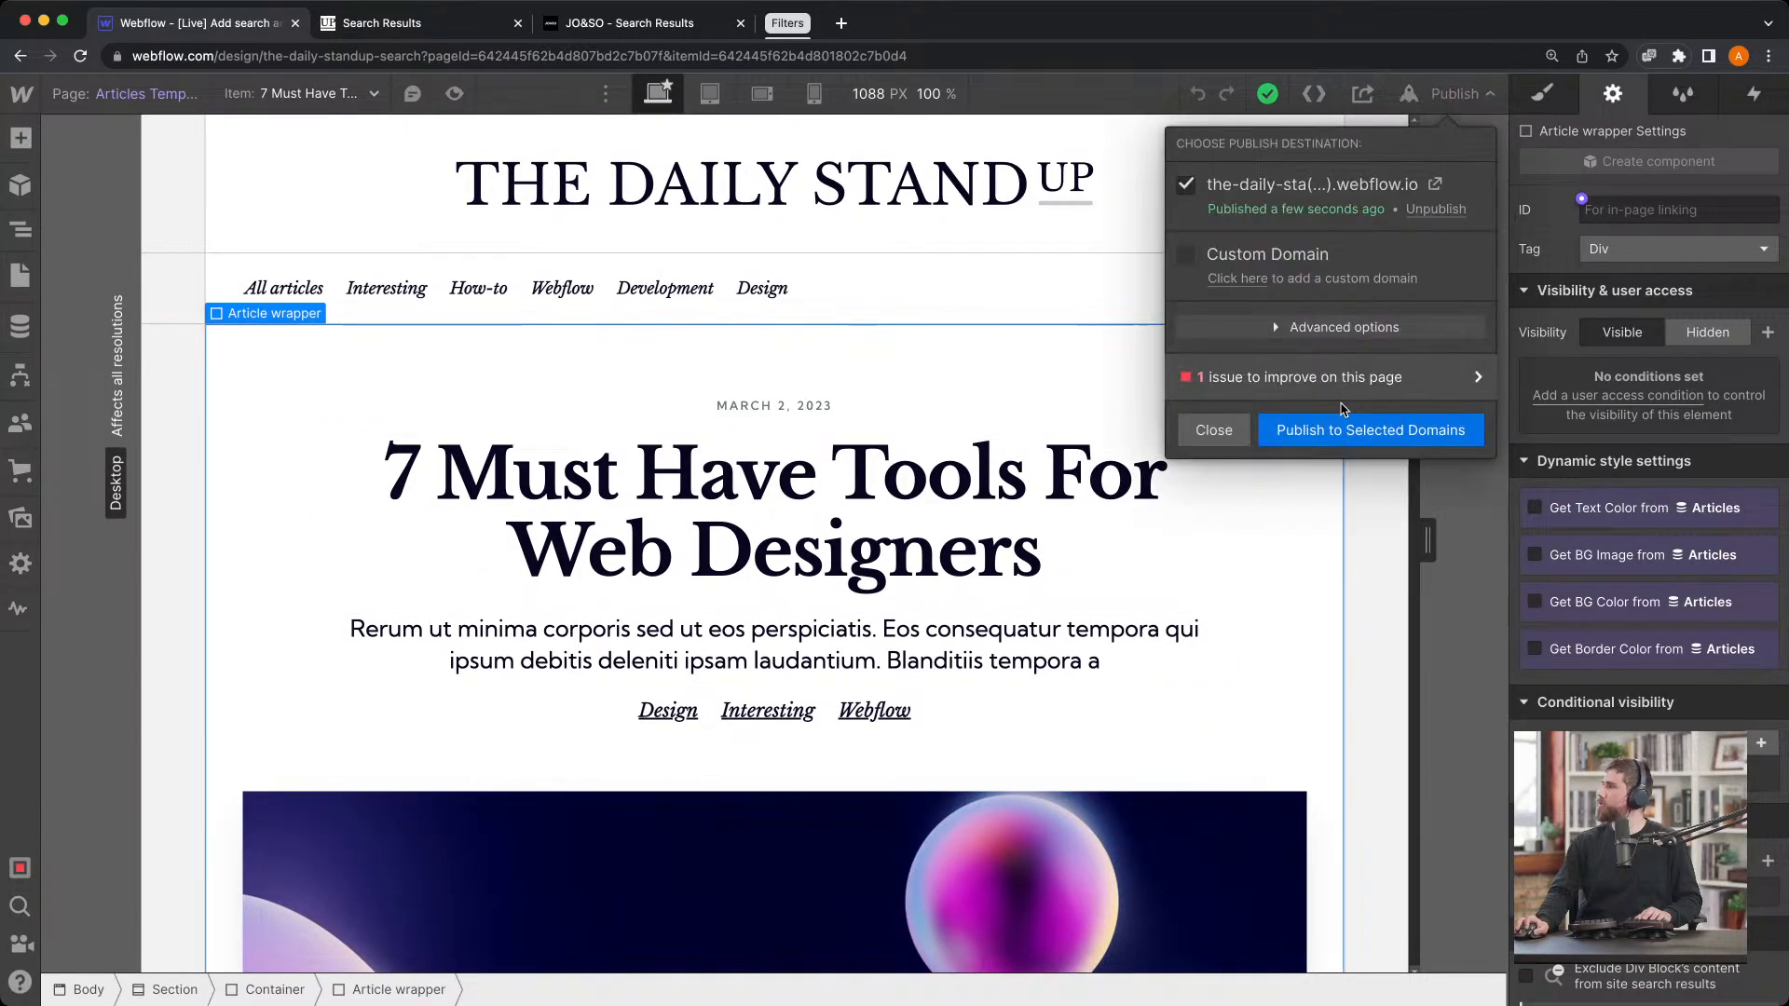
# Switch to the published site, open its All articles page and search for "Tricks"
pyautogui.click(391, 22)
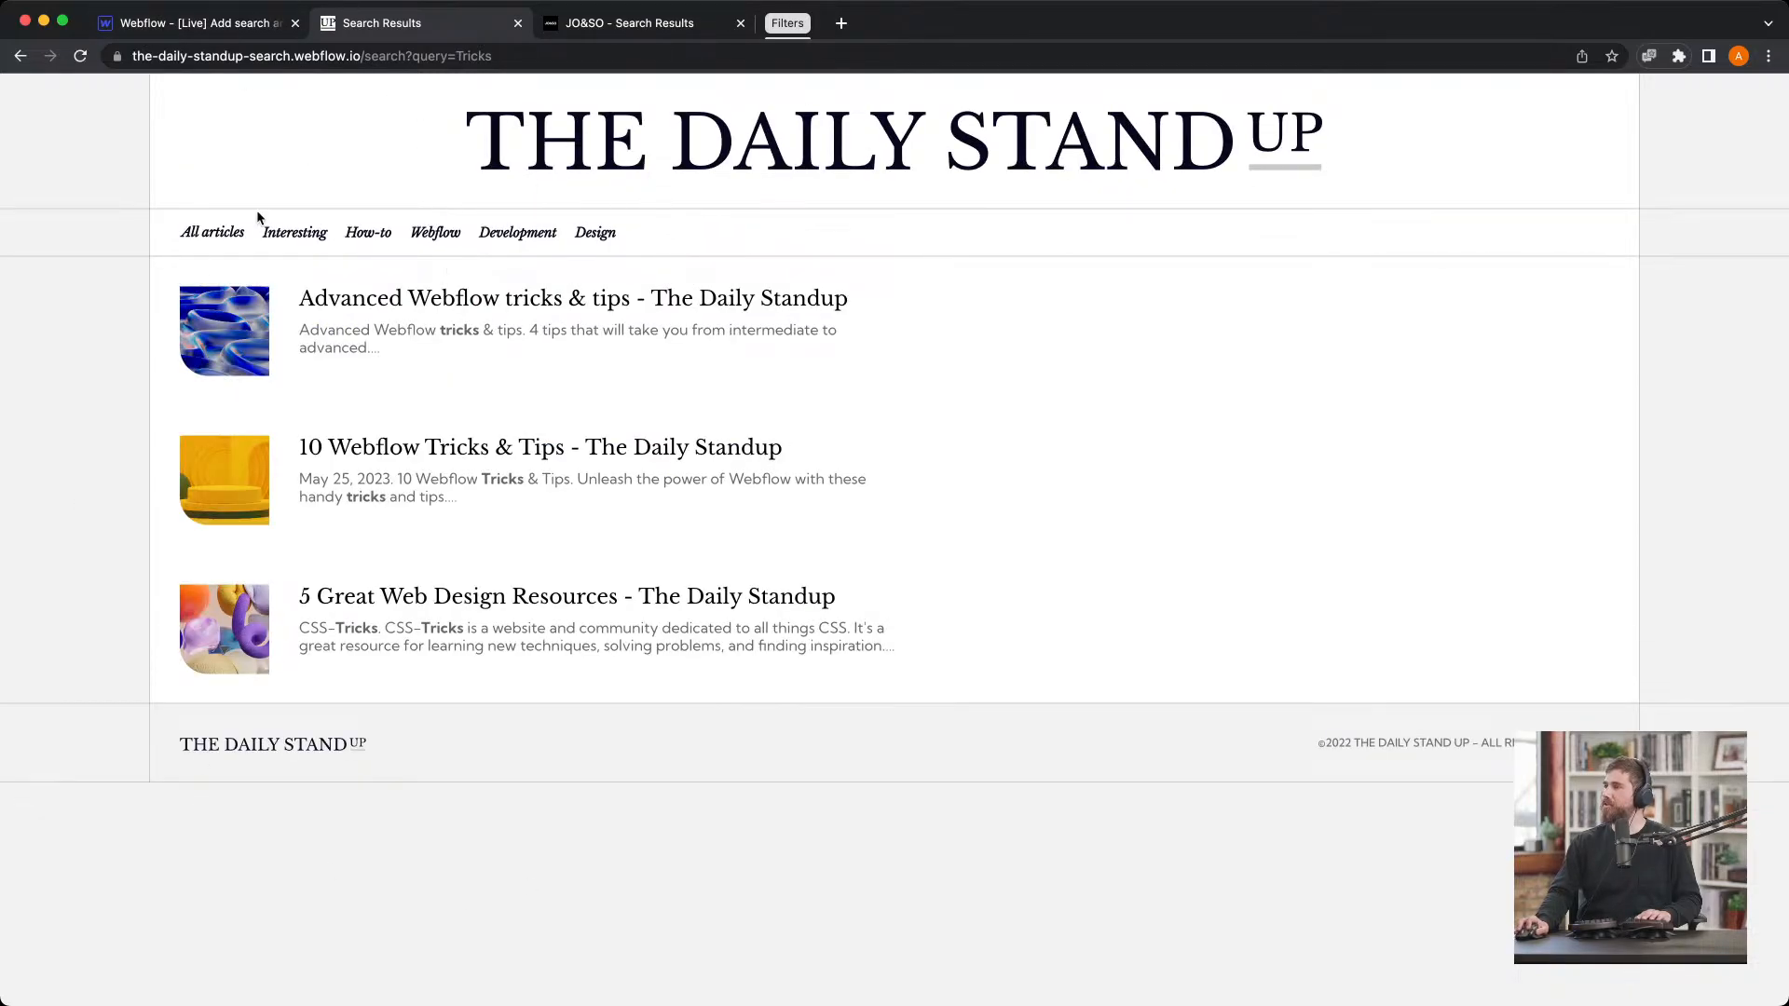
pyautogui.click(229, 231)
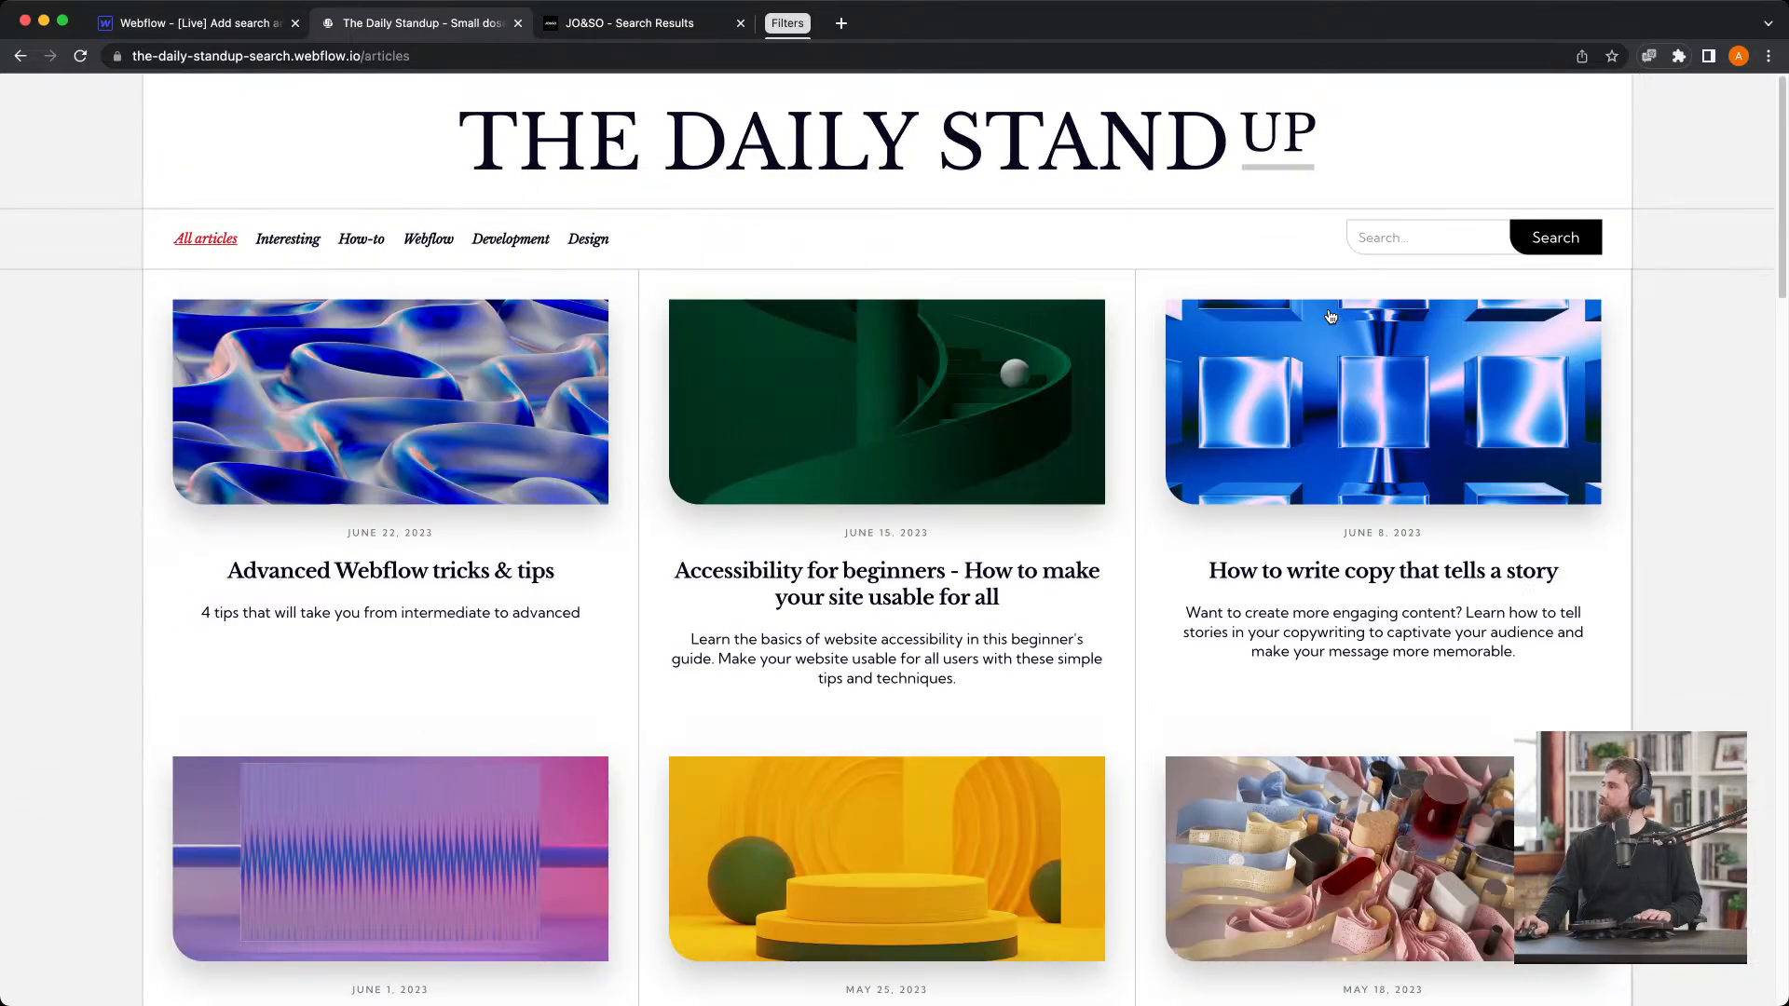
pyautogui.click(1463, 241)
pyautogui.write('Tricks')
pyautogui.press('Return')
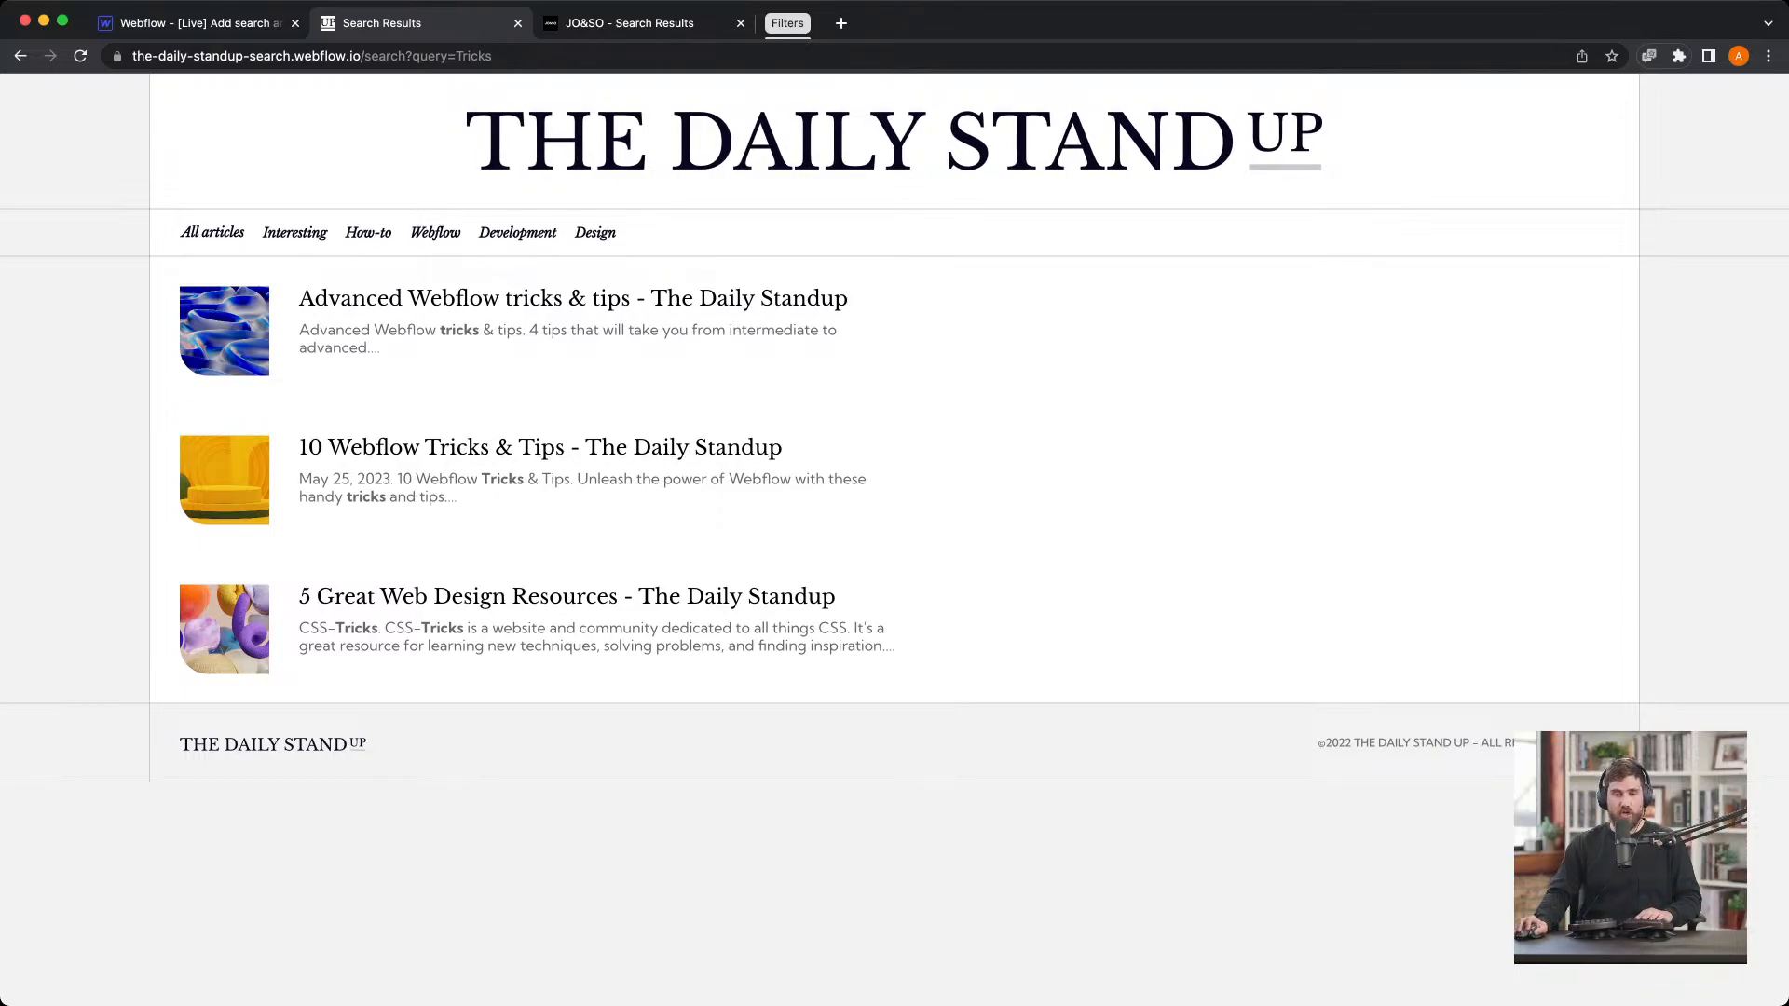
# Enlarge the published results page, highlight the matched word "tricks" in the first result's snippet, and return to All articles
pyautogui.press('super+Tab')
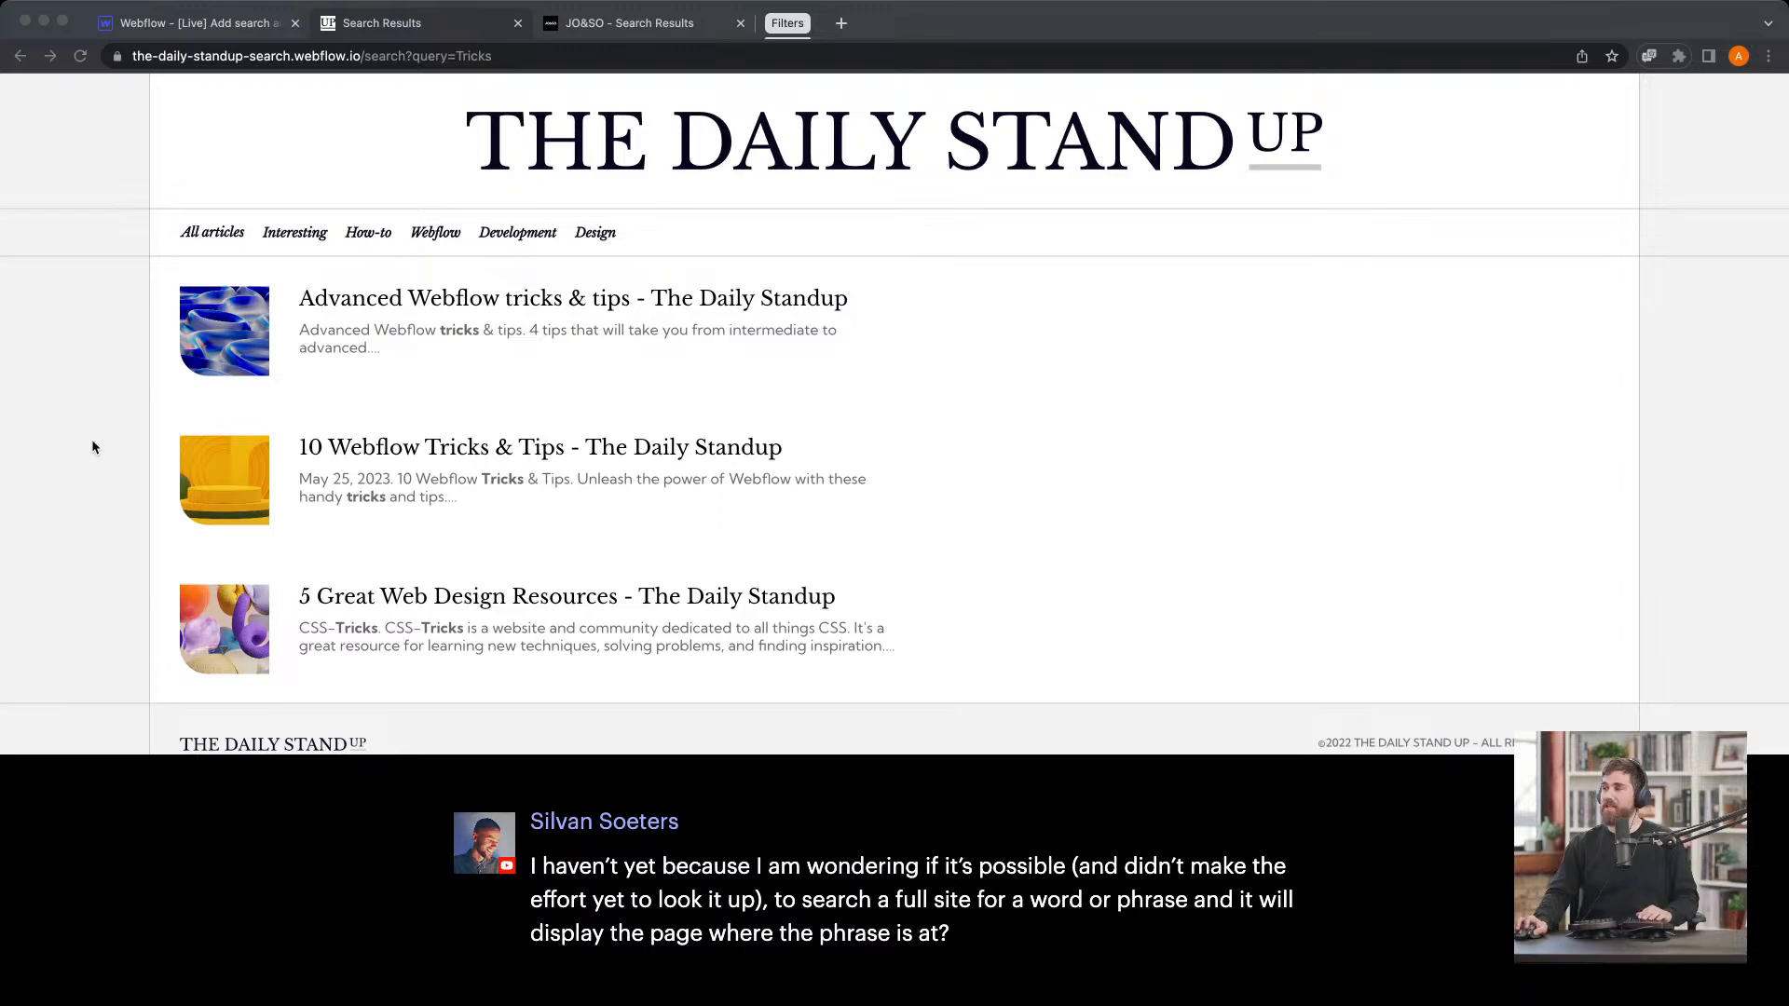
pyautogui.click(467, 360)
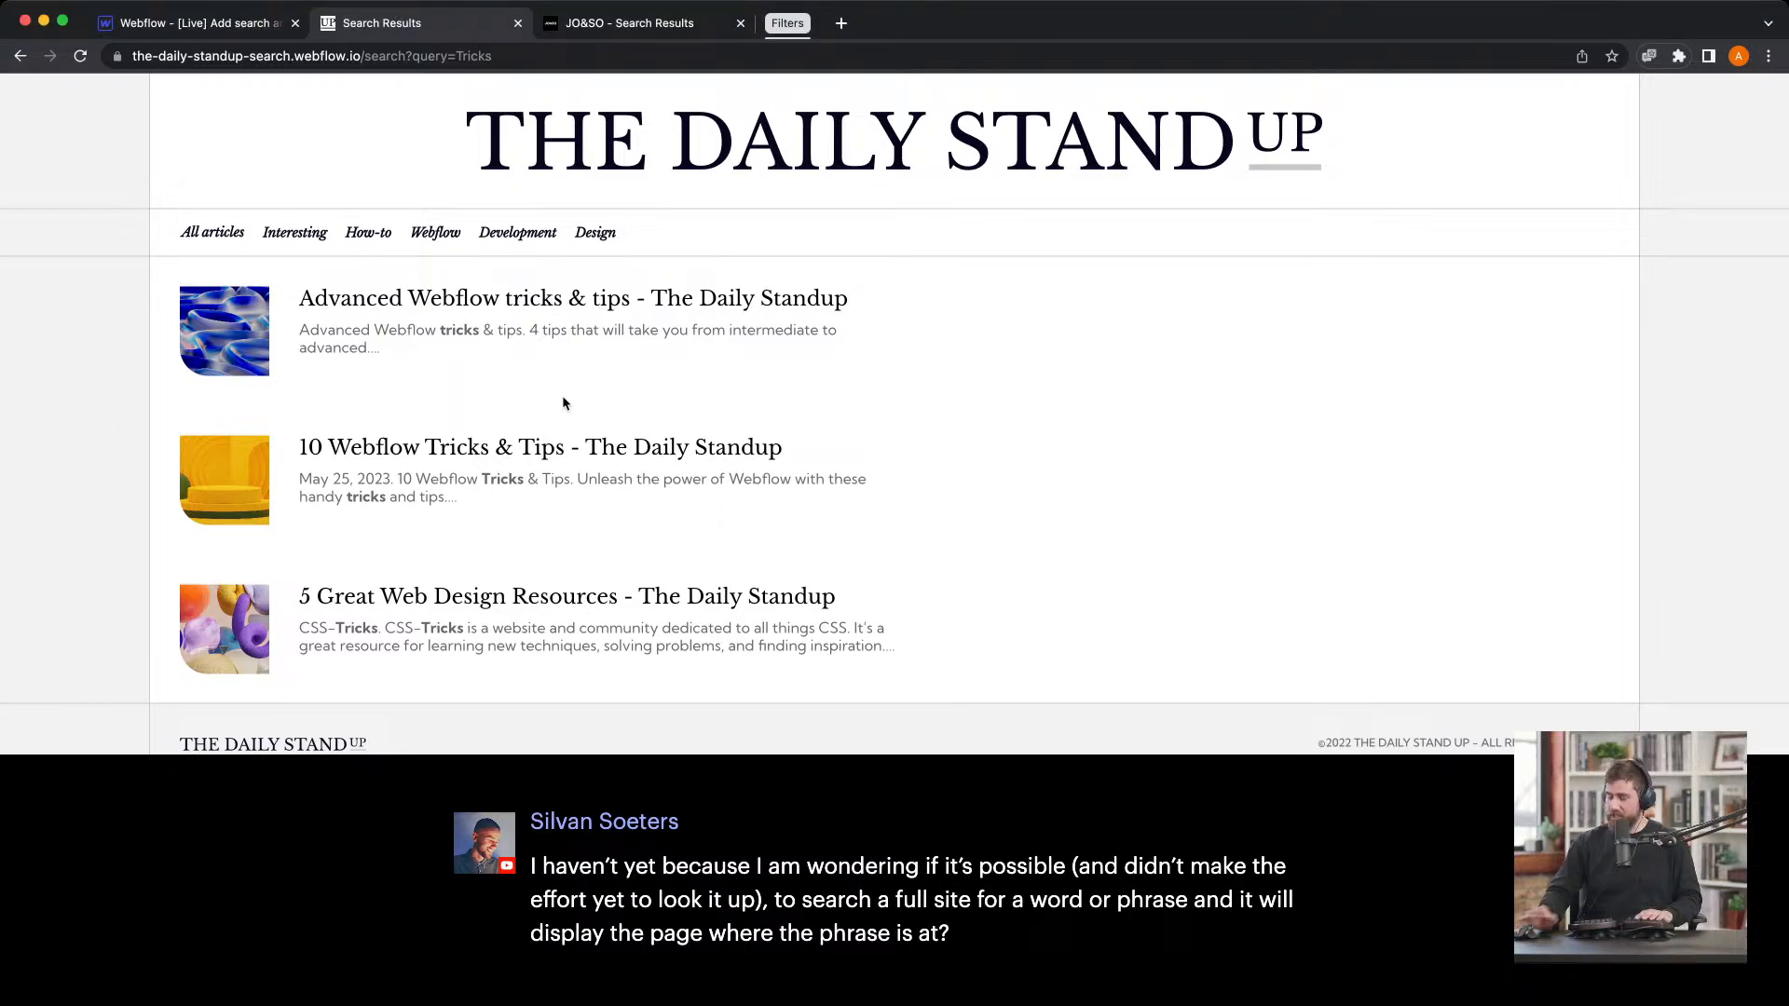
pyautogui.press('super+plus')
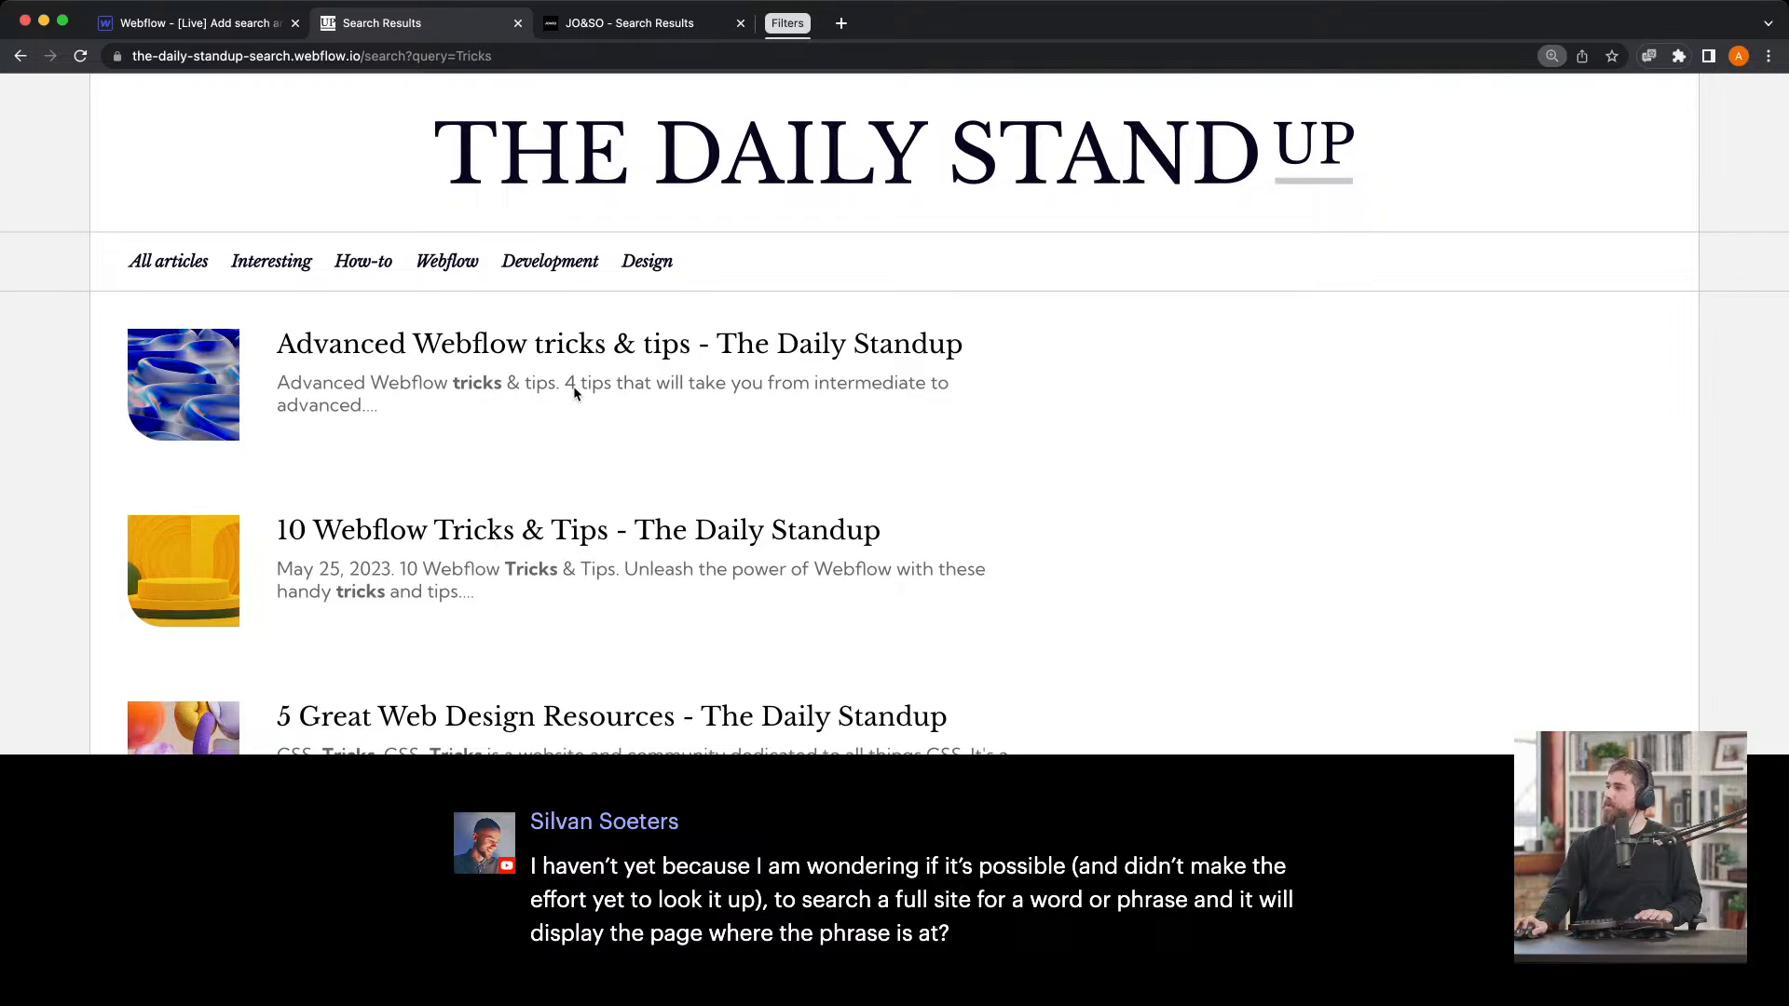
pyautogui.moveTo(453, 383); pyautogui.dragTo(504, 383)
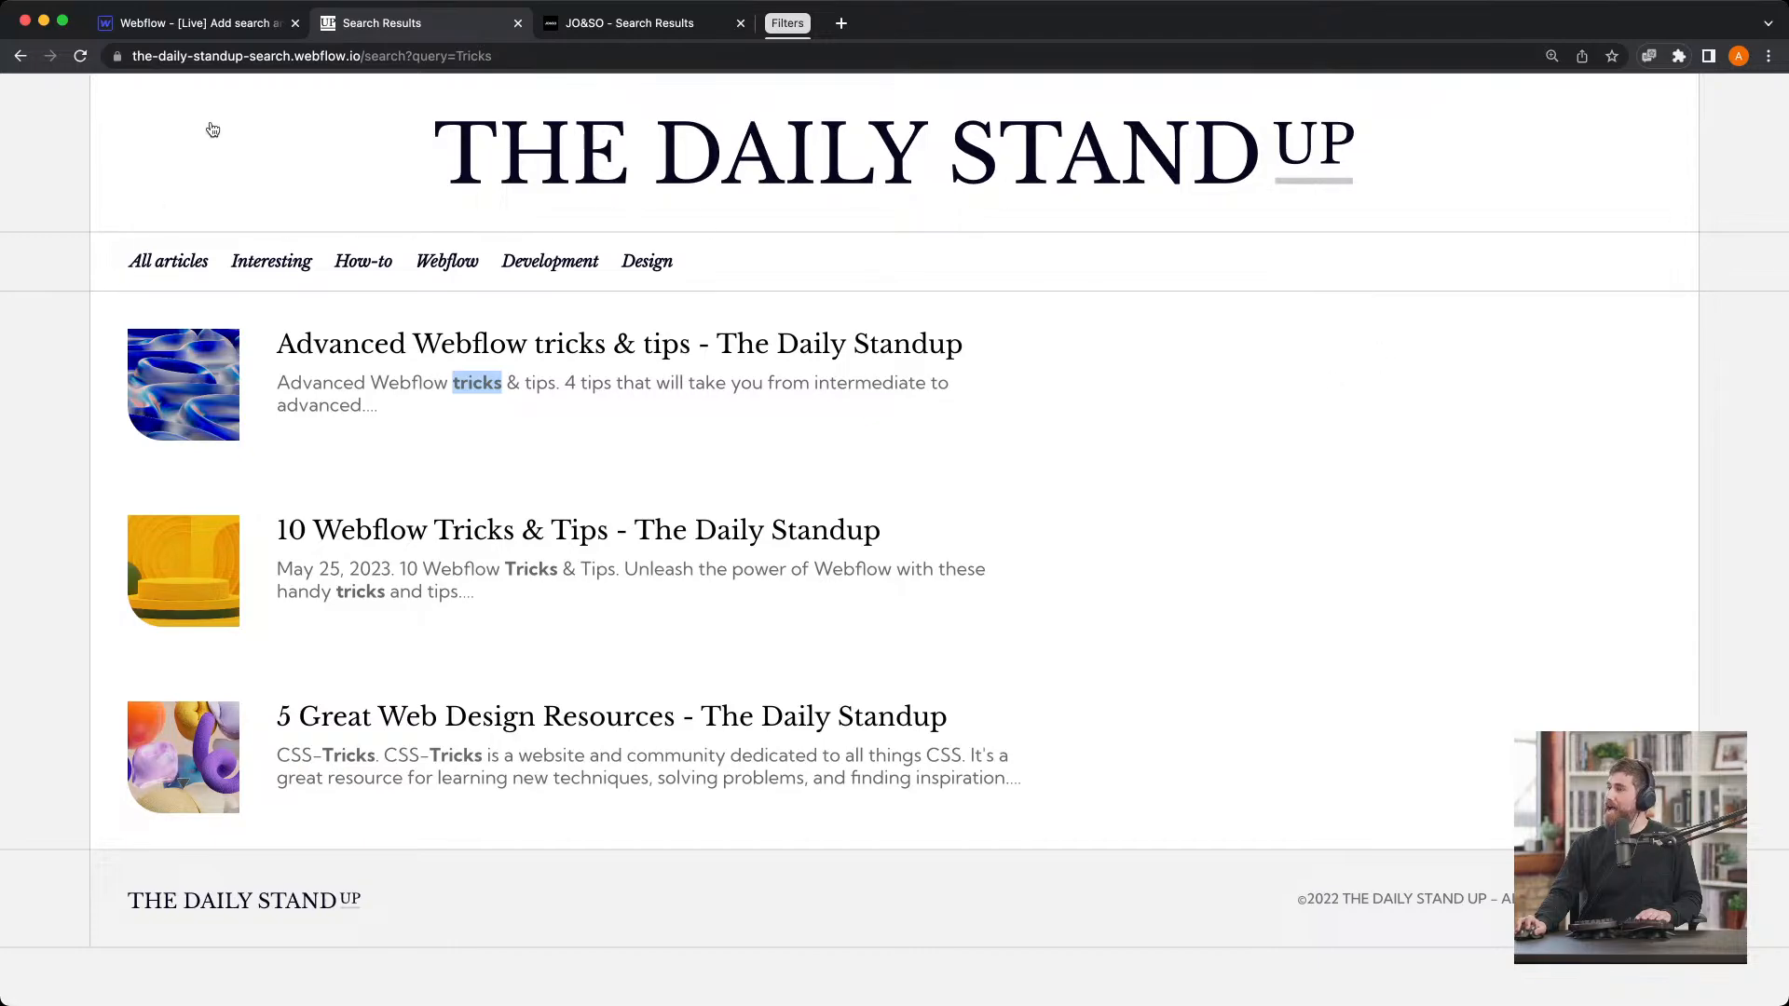
pyautogui.click(182, 270)
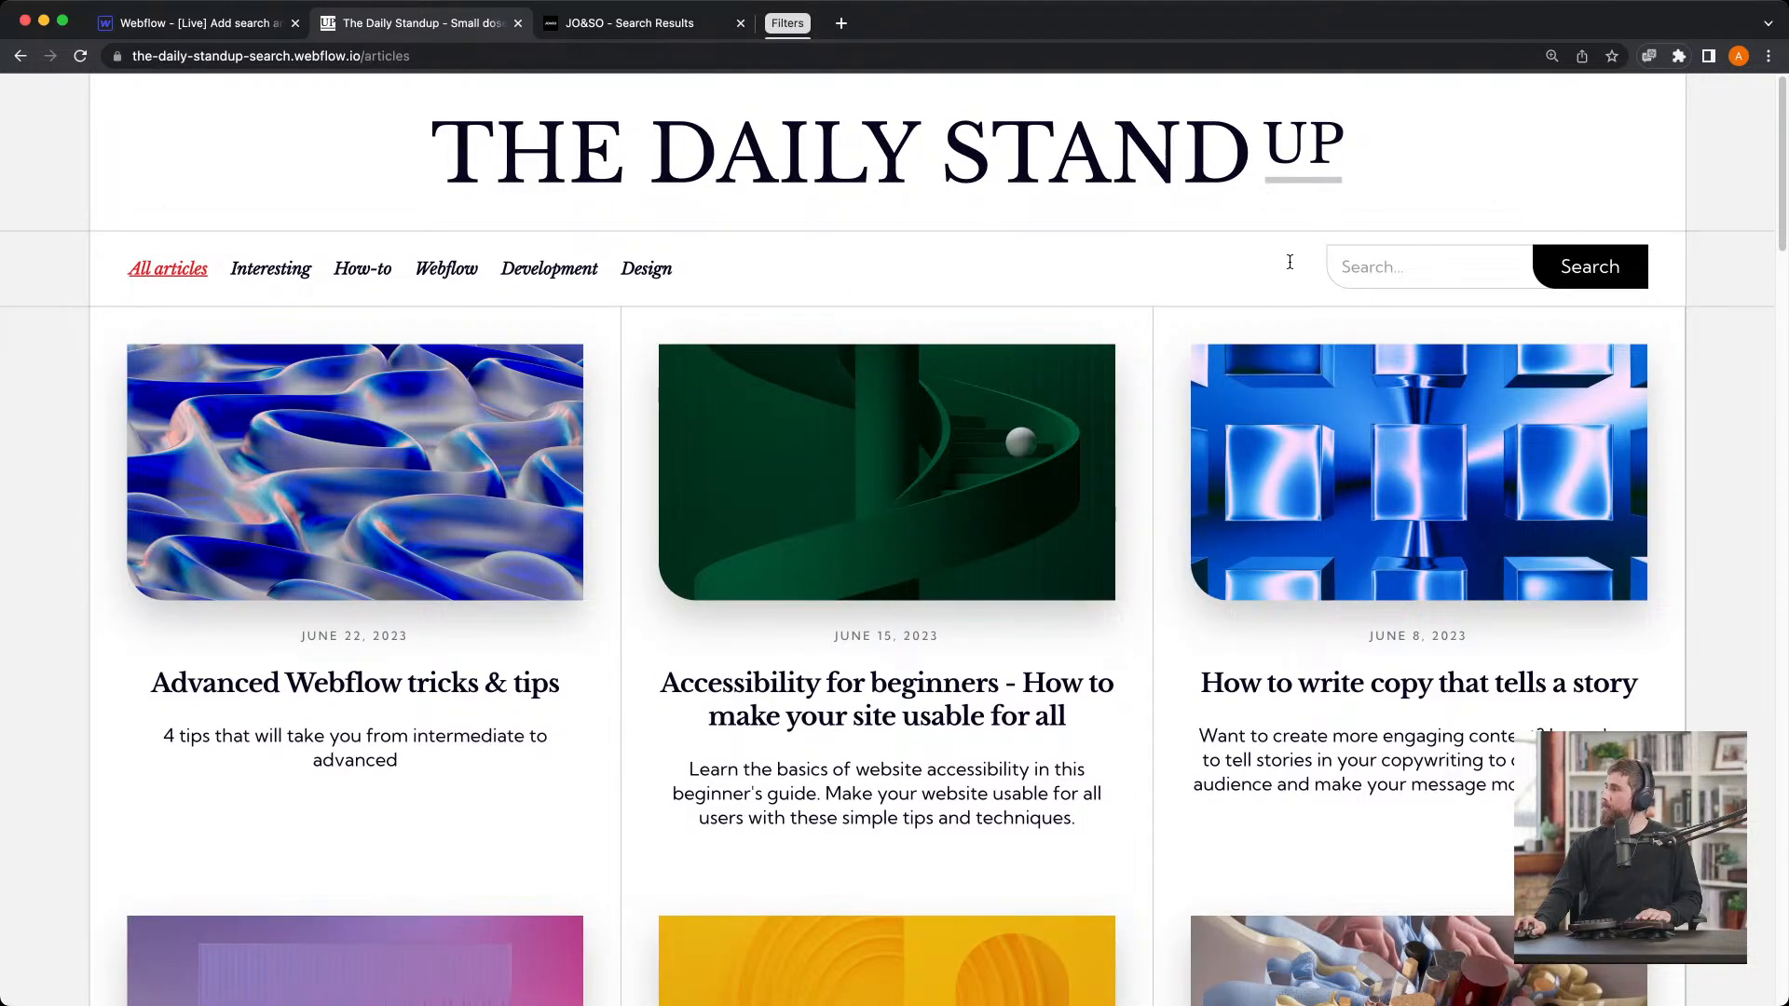
# Search the published All articles page for "Tricks"
pyautogui.click(1475, 271)
pyautogui.write('Tr')
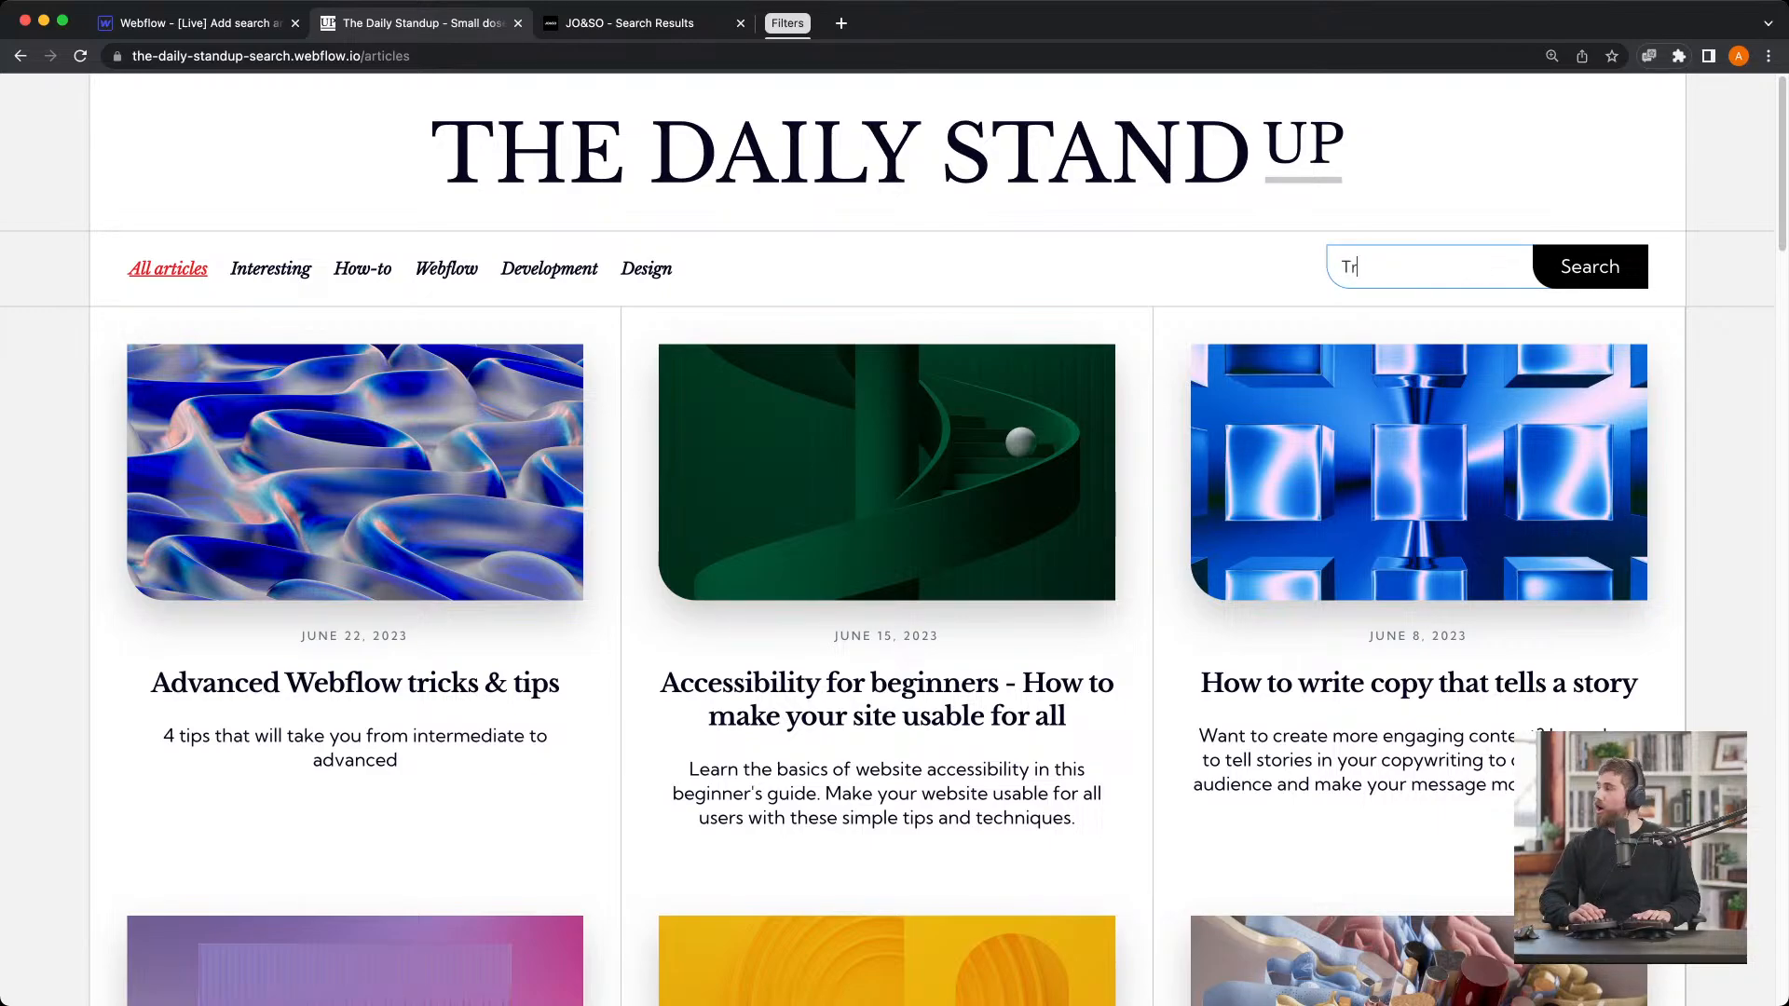
pyautogui.write('icks')
pyautogui.press('Return')
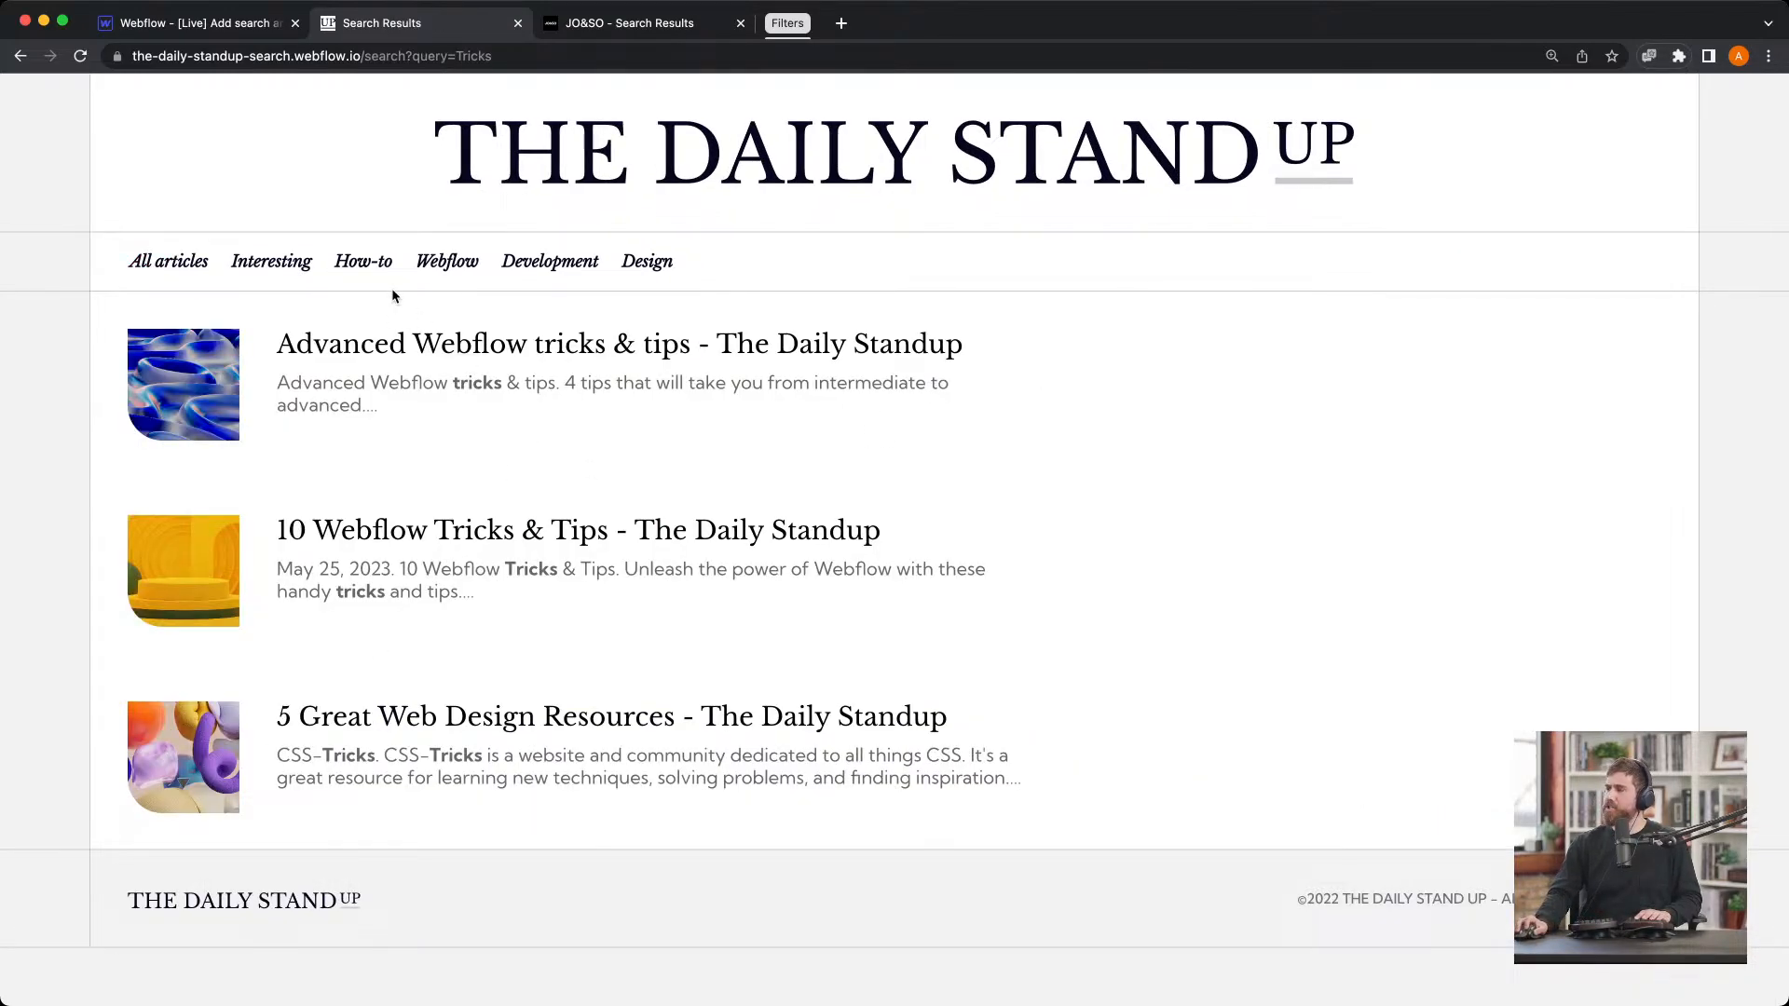
# Return to the published All articles page, search for "Design" and look through the results
pyautogui.click(20, 55)
pyautogui.doubleClick(1497, 267)
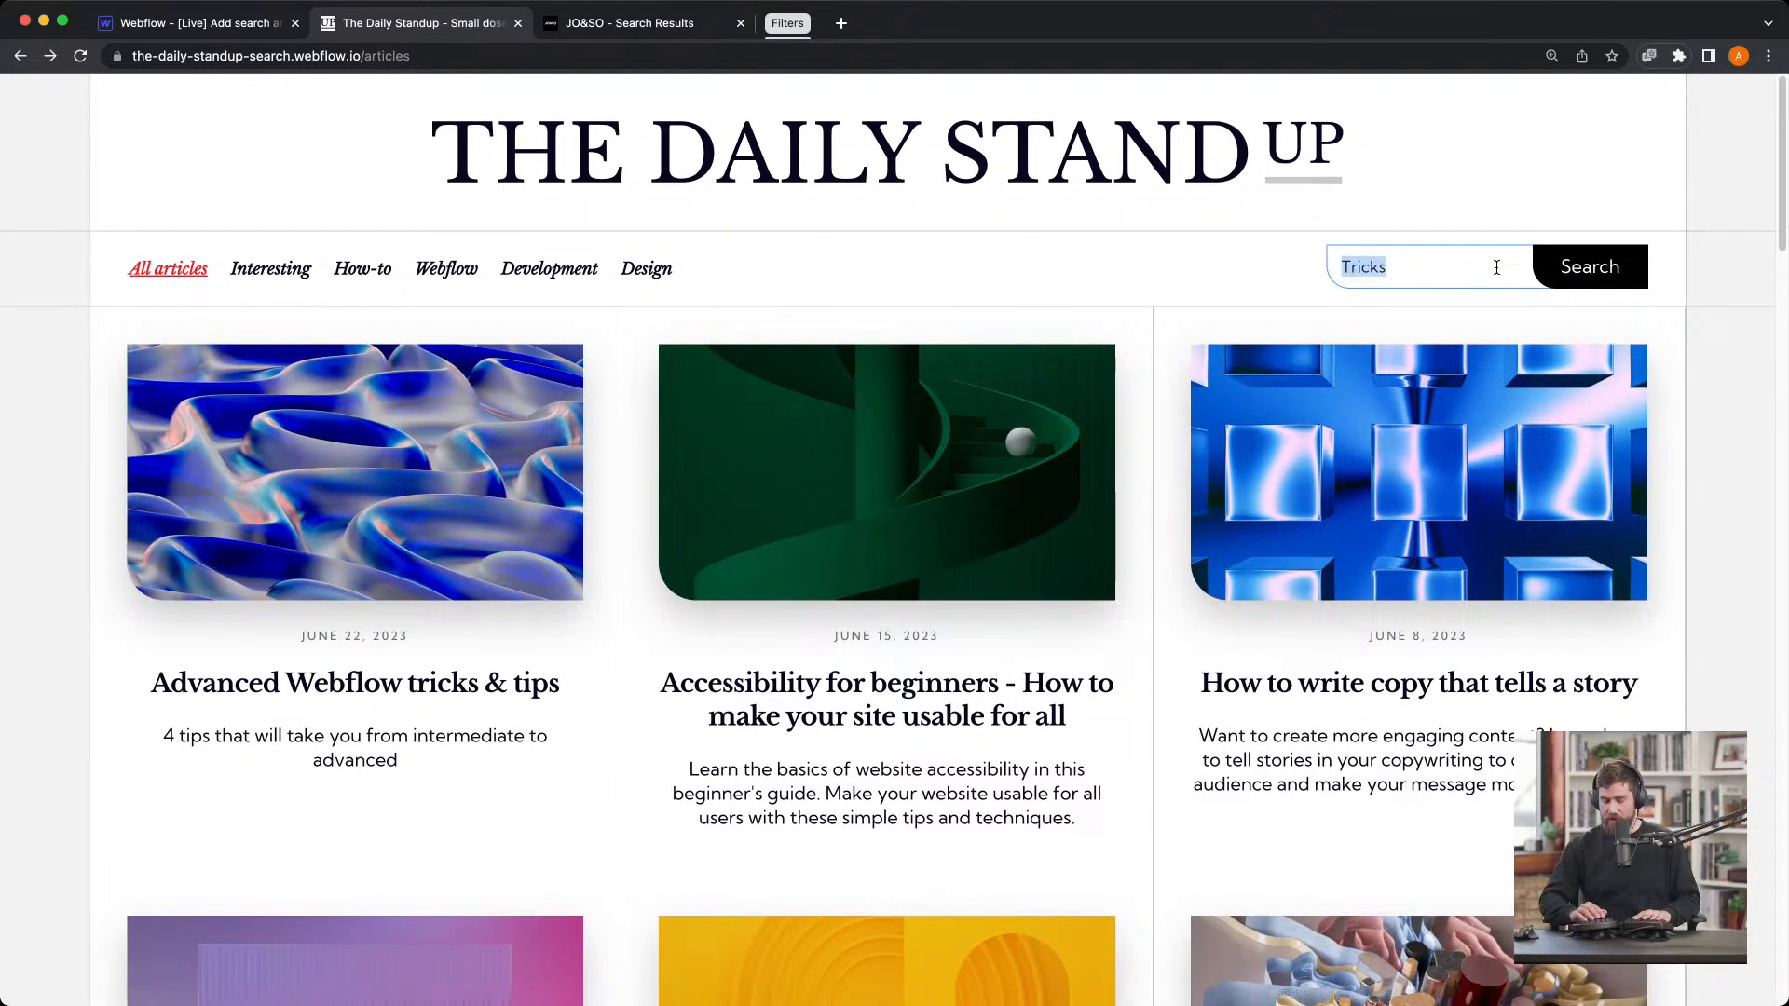
pyautogui.write('Design')
pyautogui.press('Return')
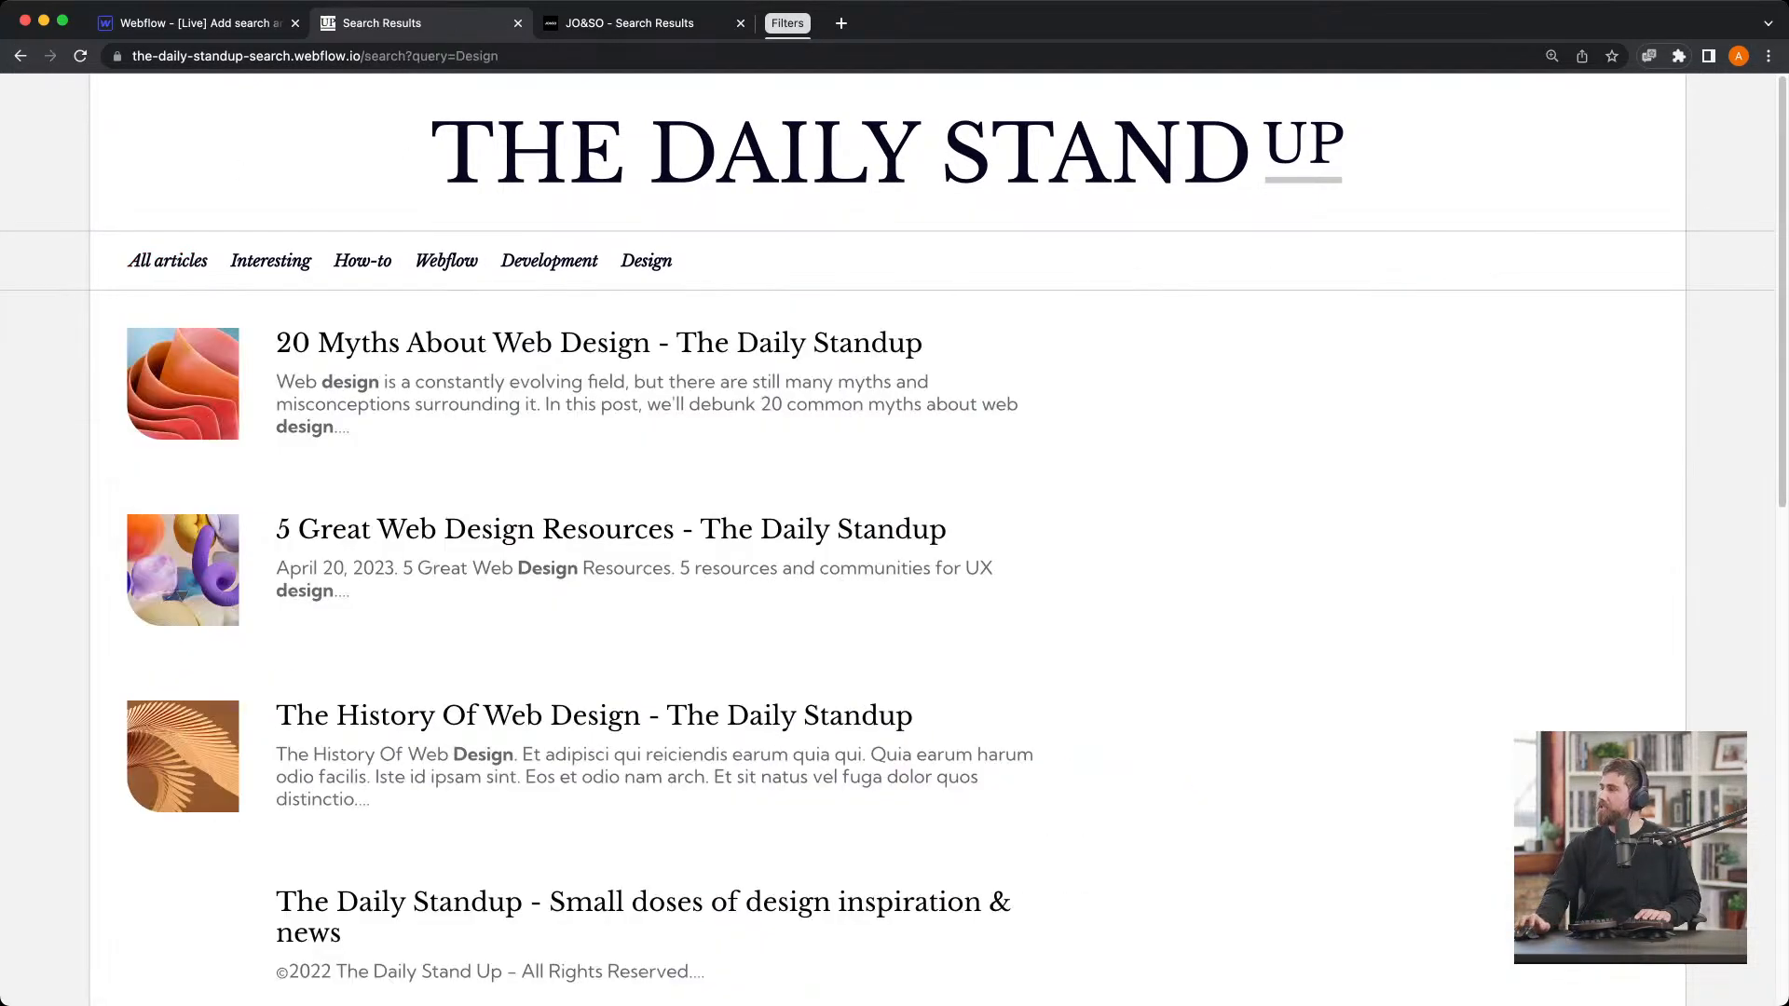
pyautogui.scroll(-5, 652, 560)
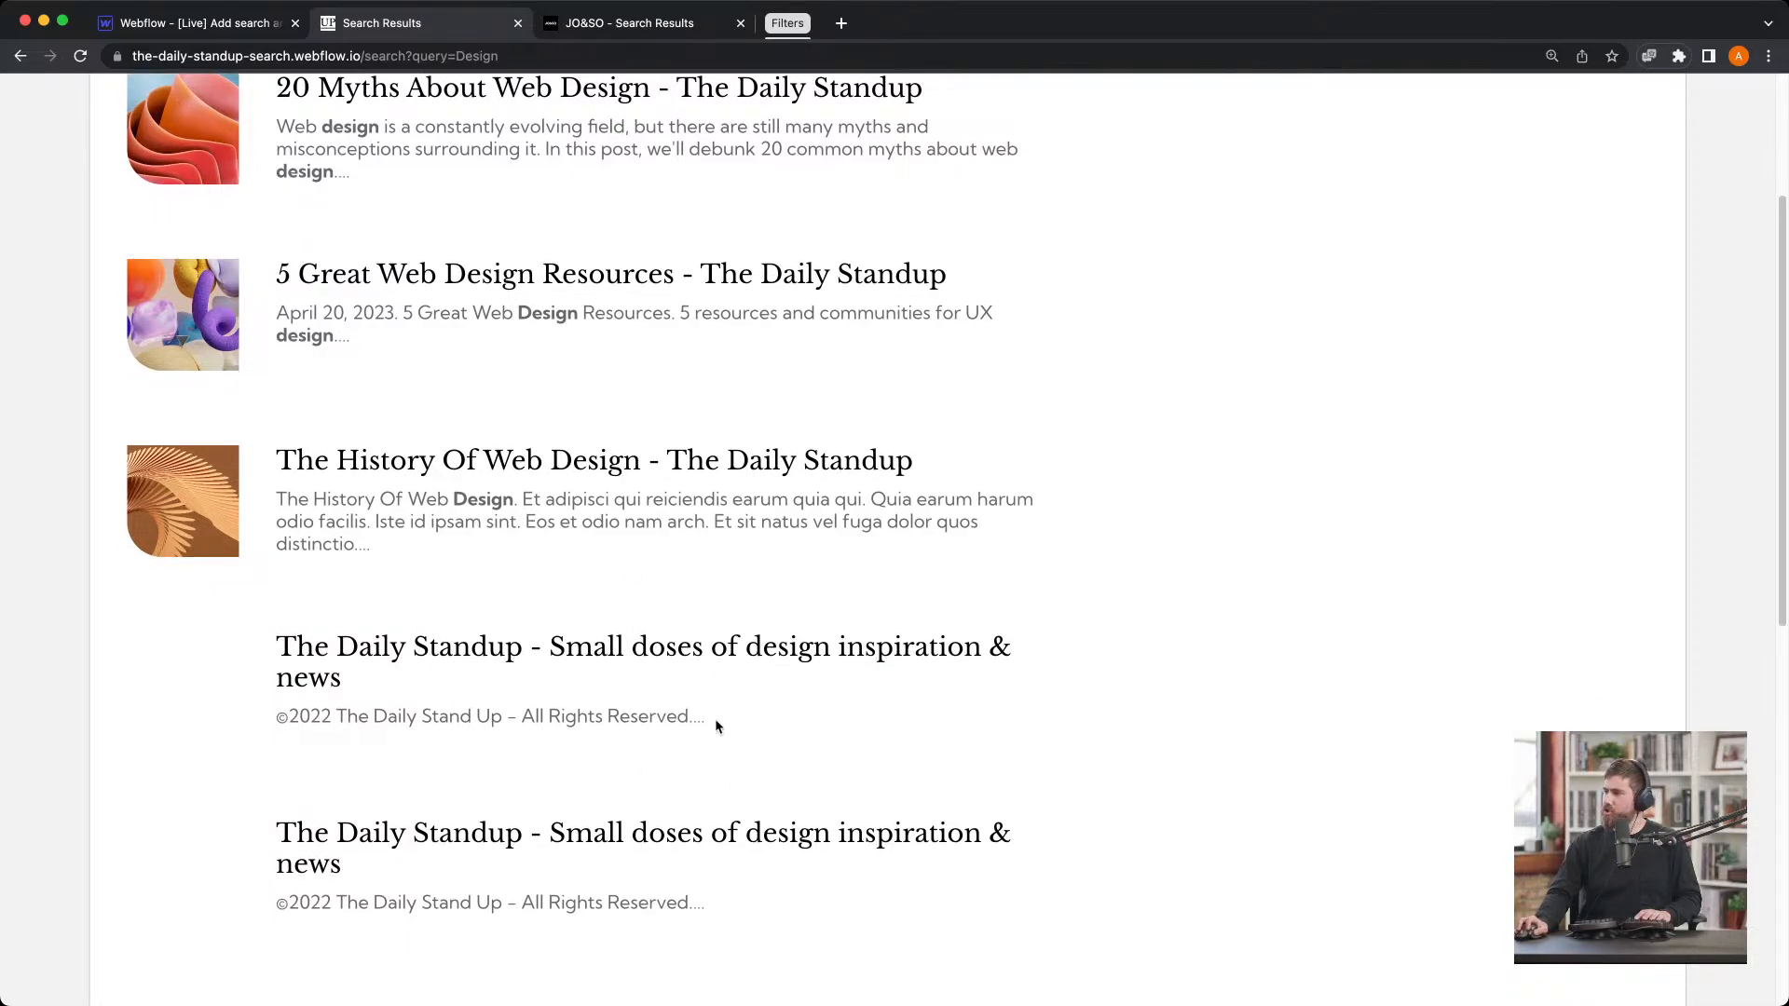
# Open the "The Daily Standup - Small doses of design inspiration & news" result and find occurrences of "design" on that page
pyautogui.click(500, 656)
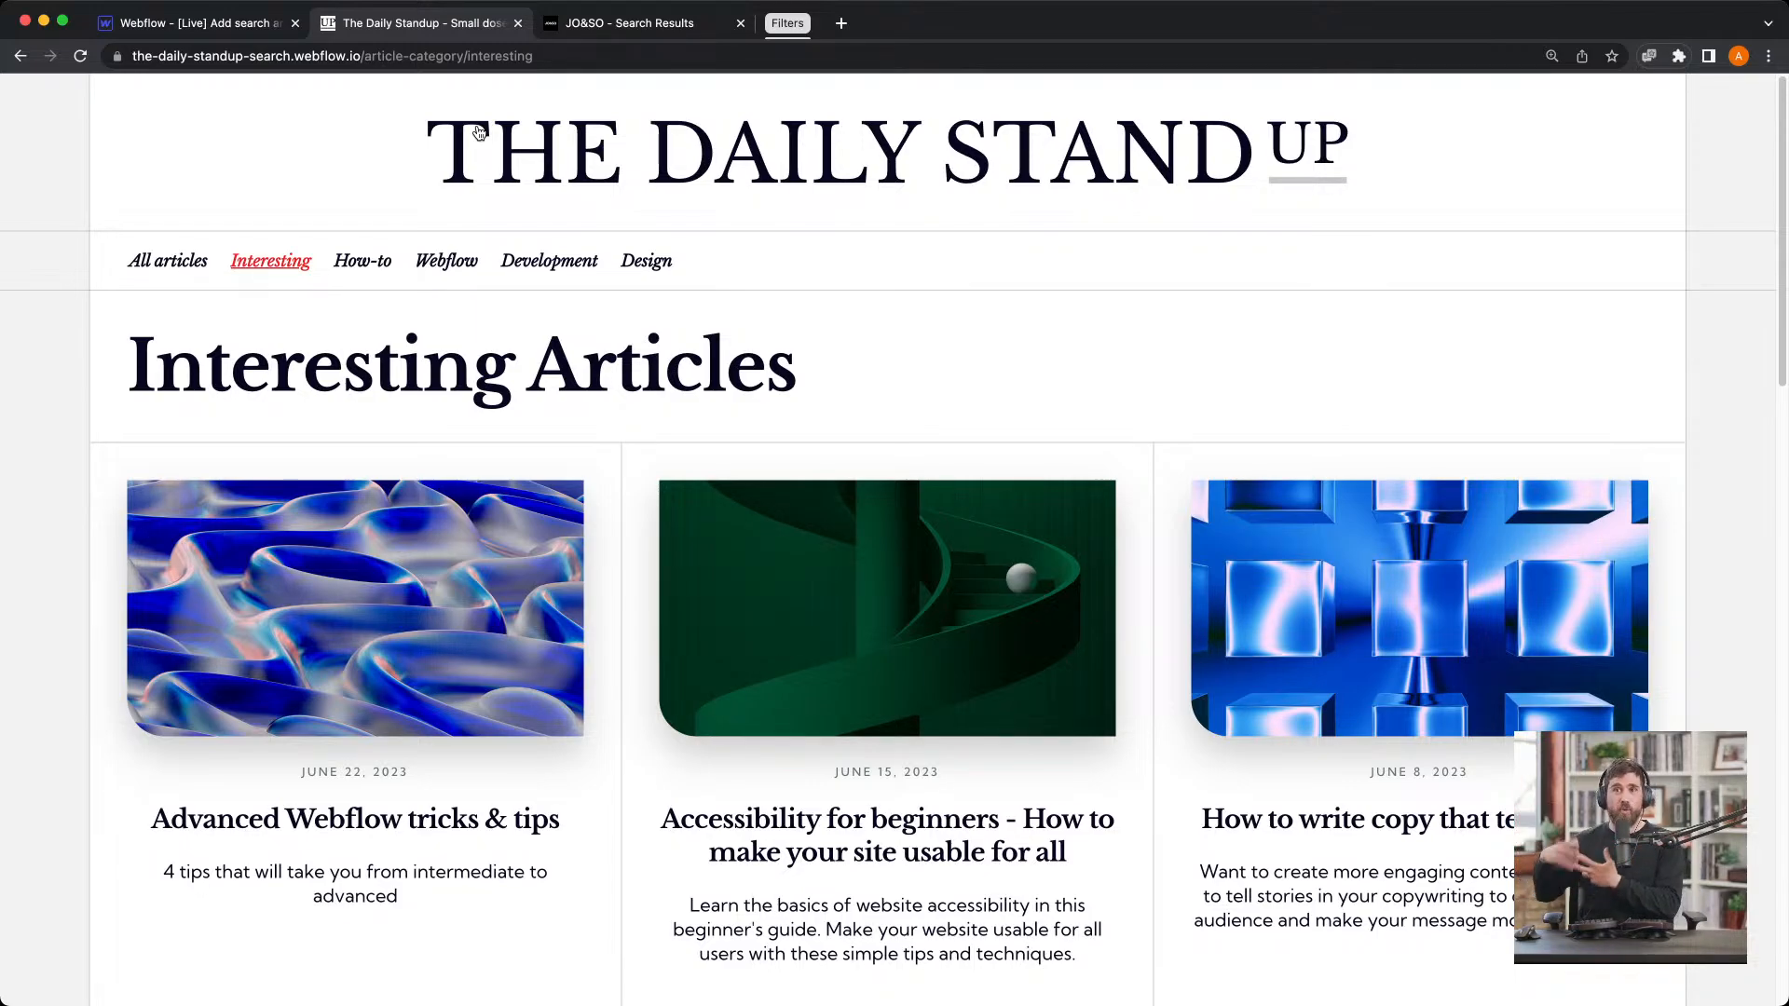
pyautogui.scroll(-5, 932, 559)
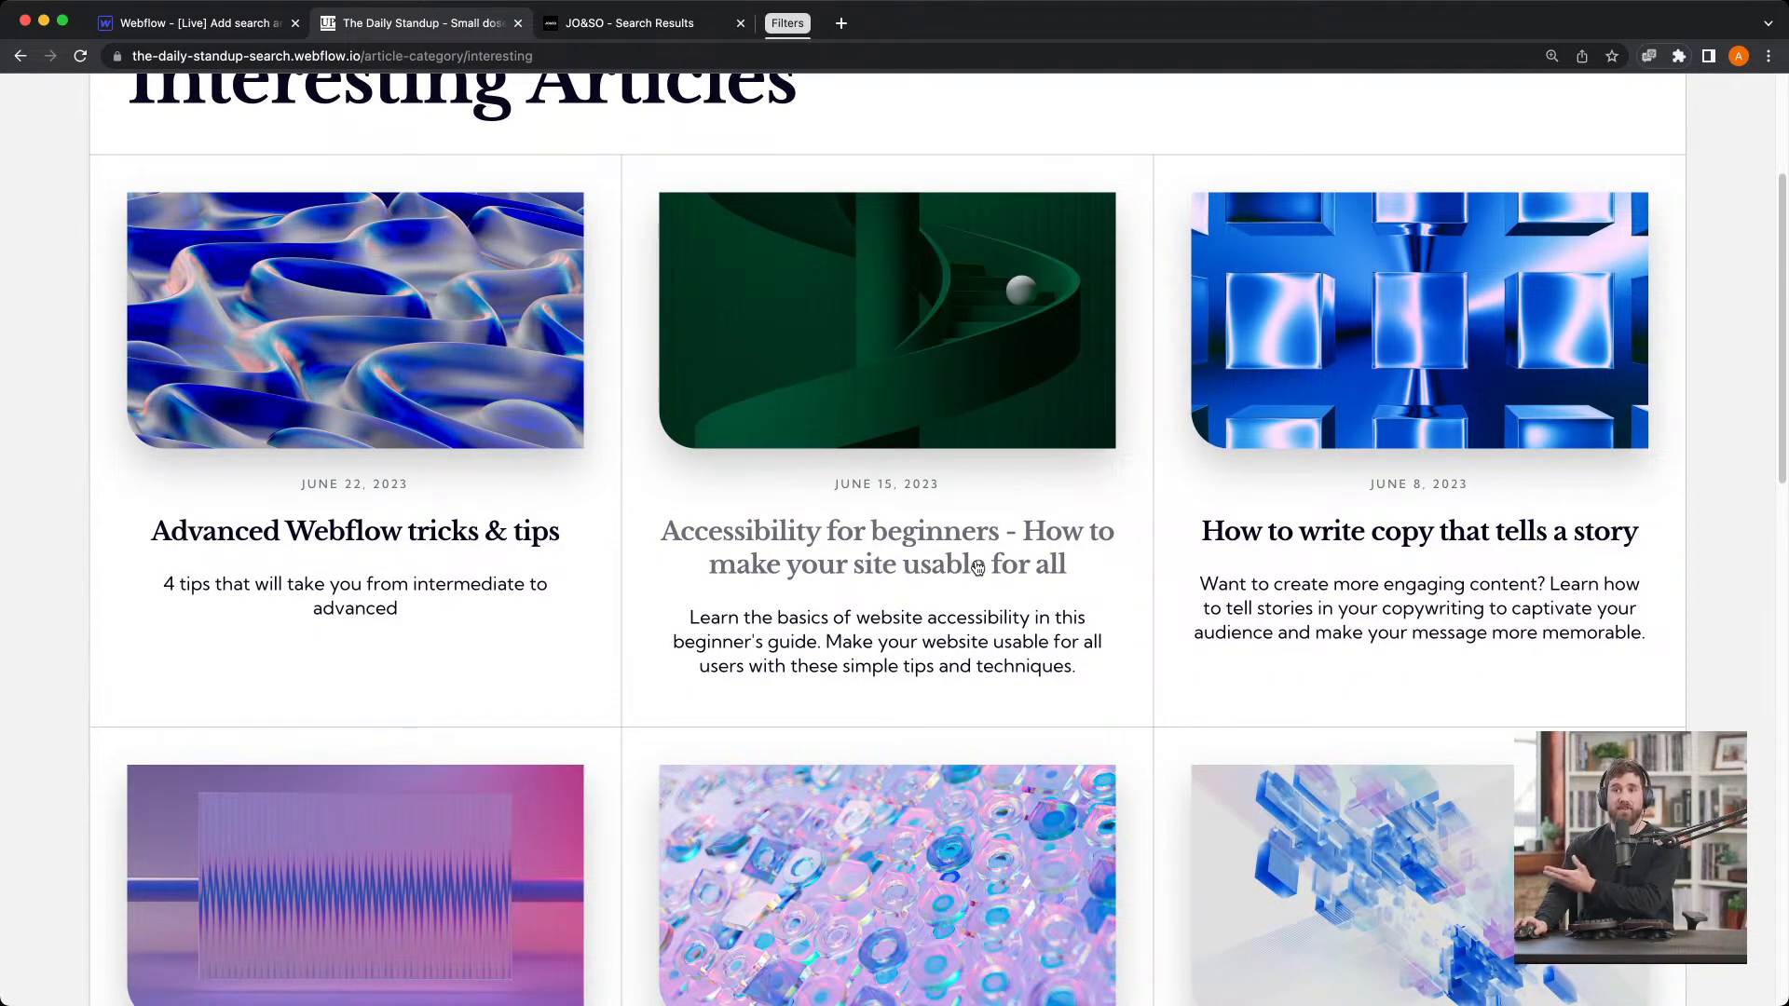
pyautogui.scroll(-1, 979, 566)
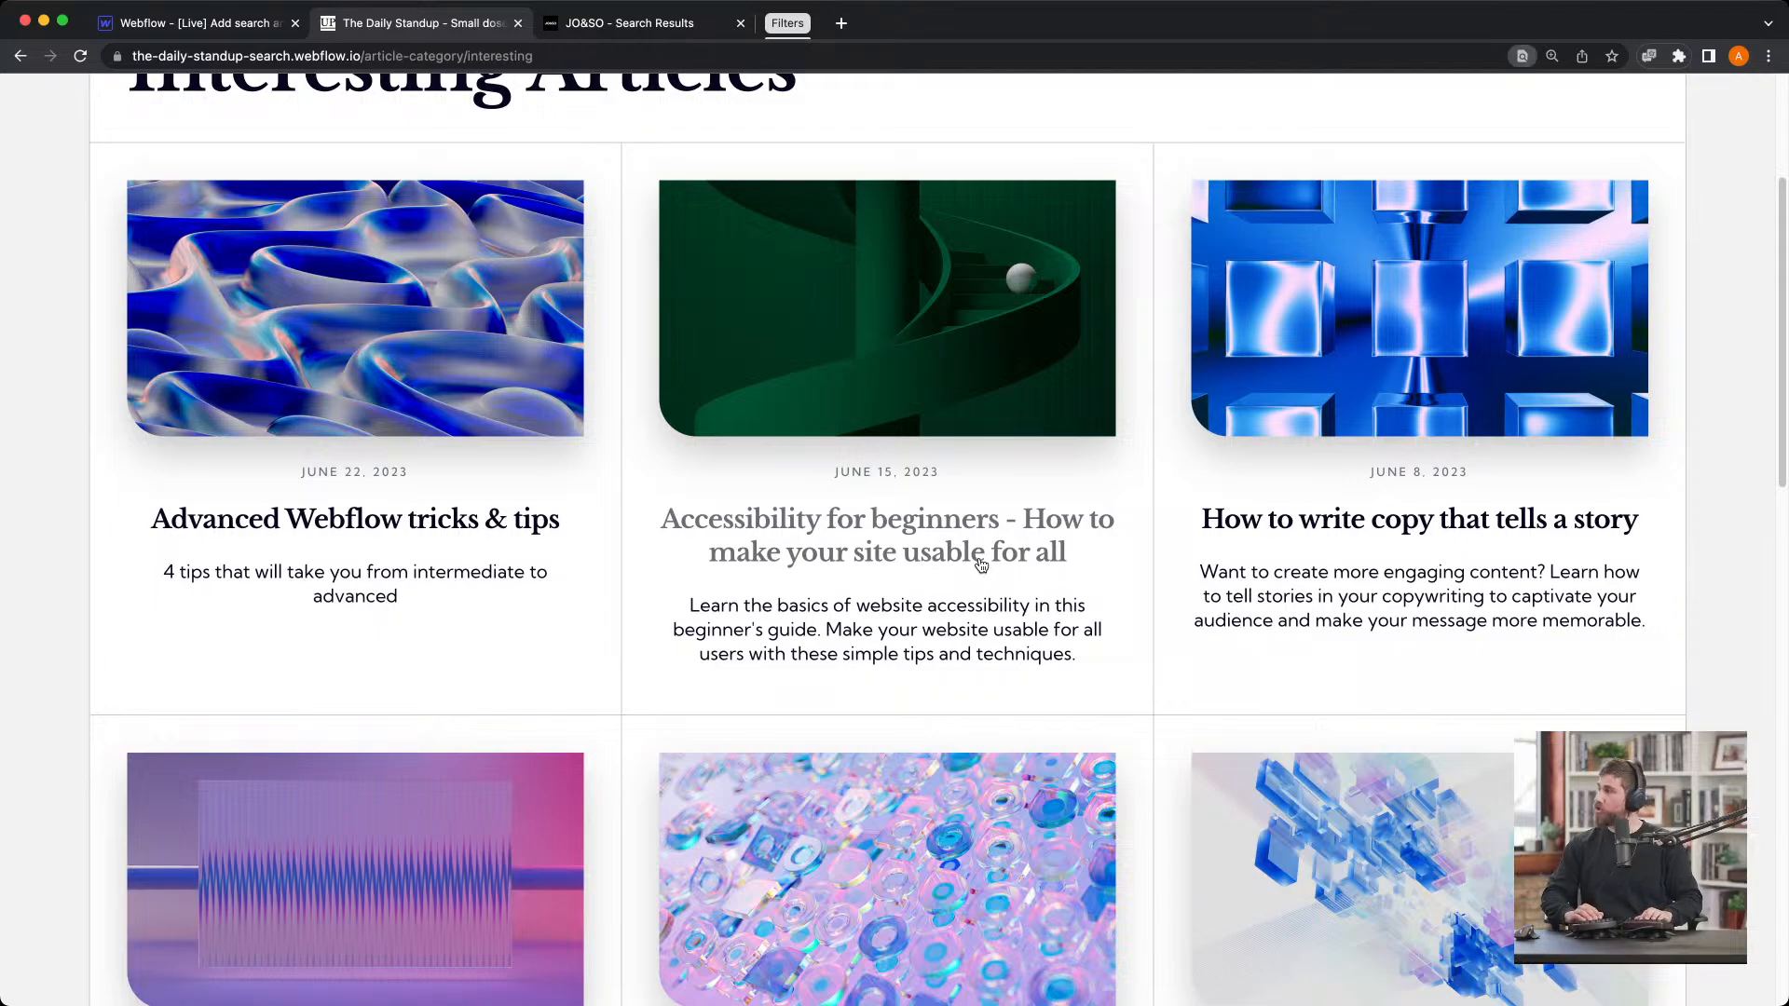
pyautogui.scroll(5, 982, 565)
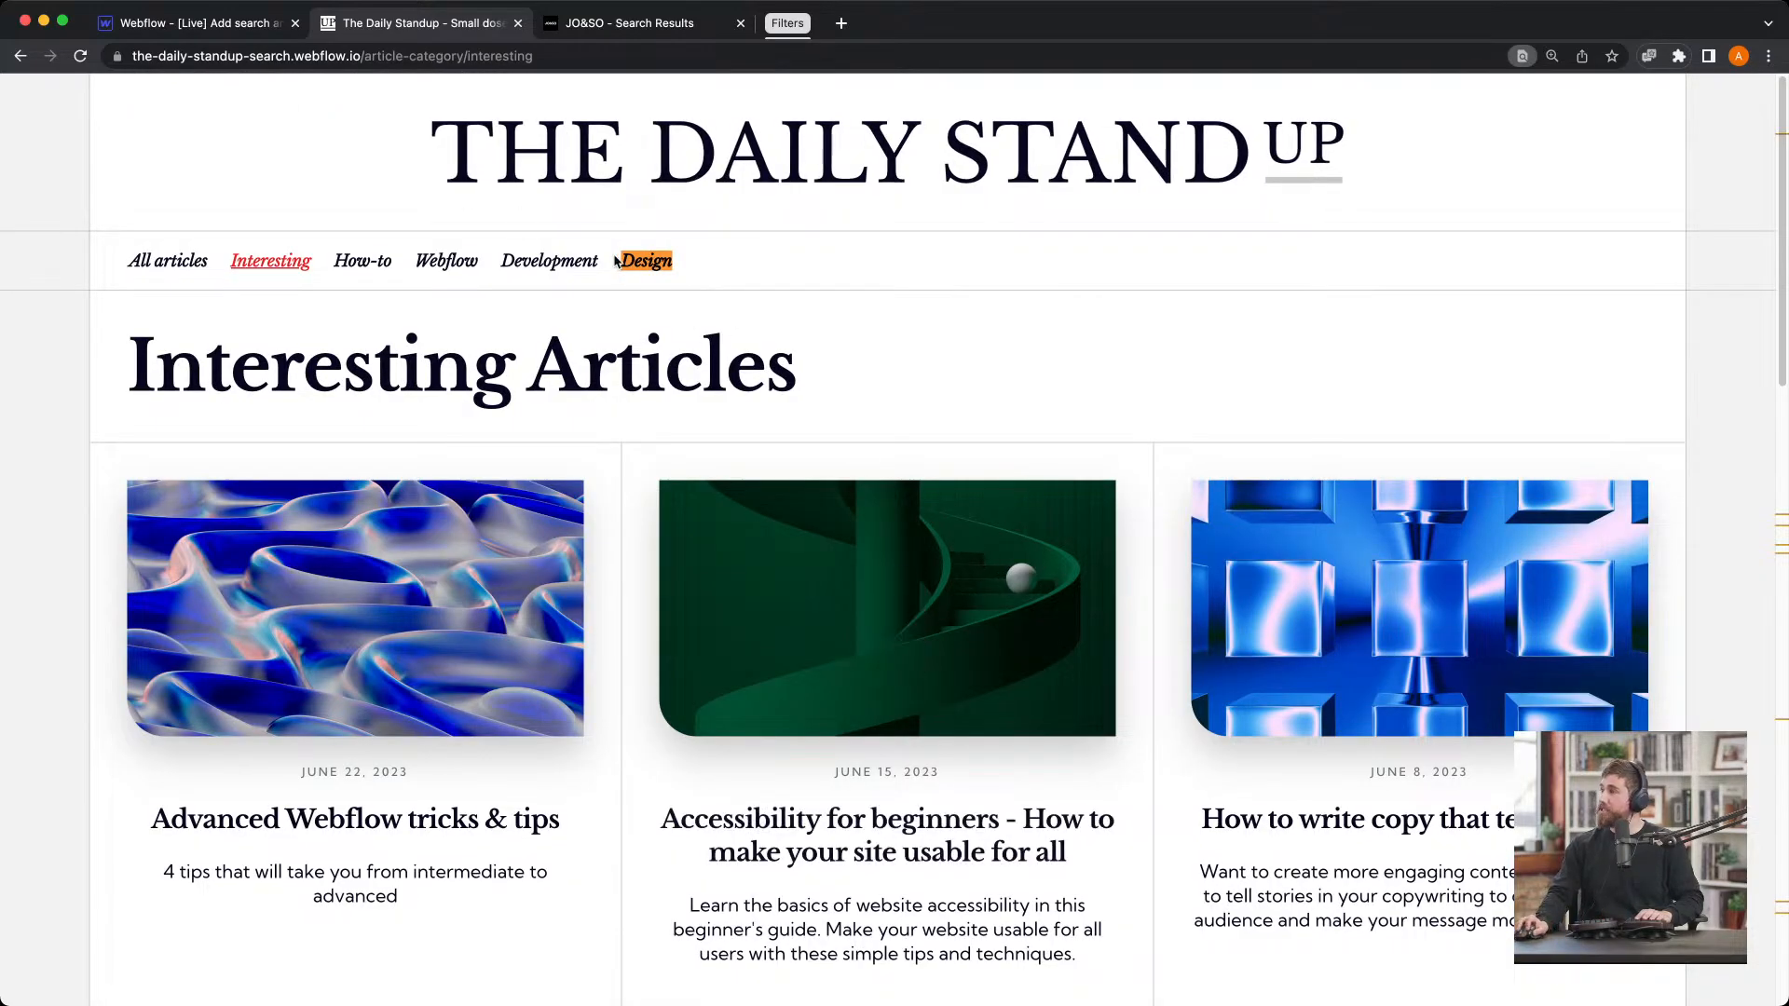
pyautogui.press('Return')
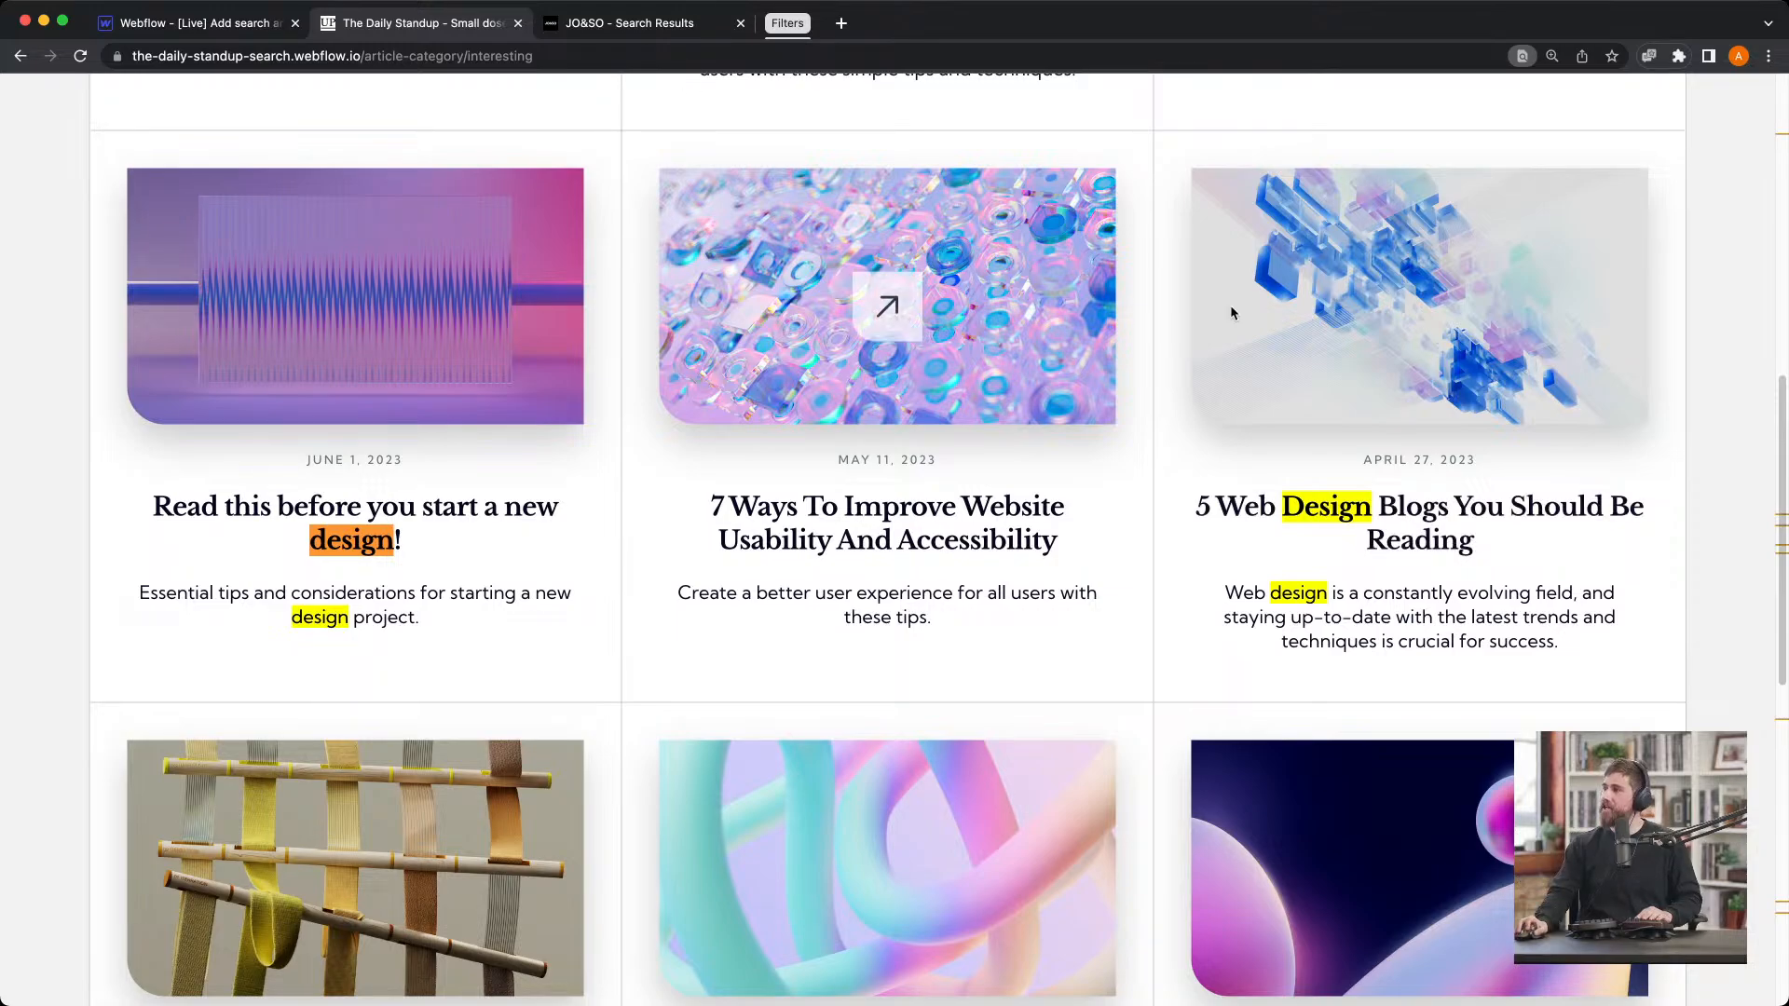
pyautogui.scroll(1, 962, 272)
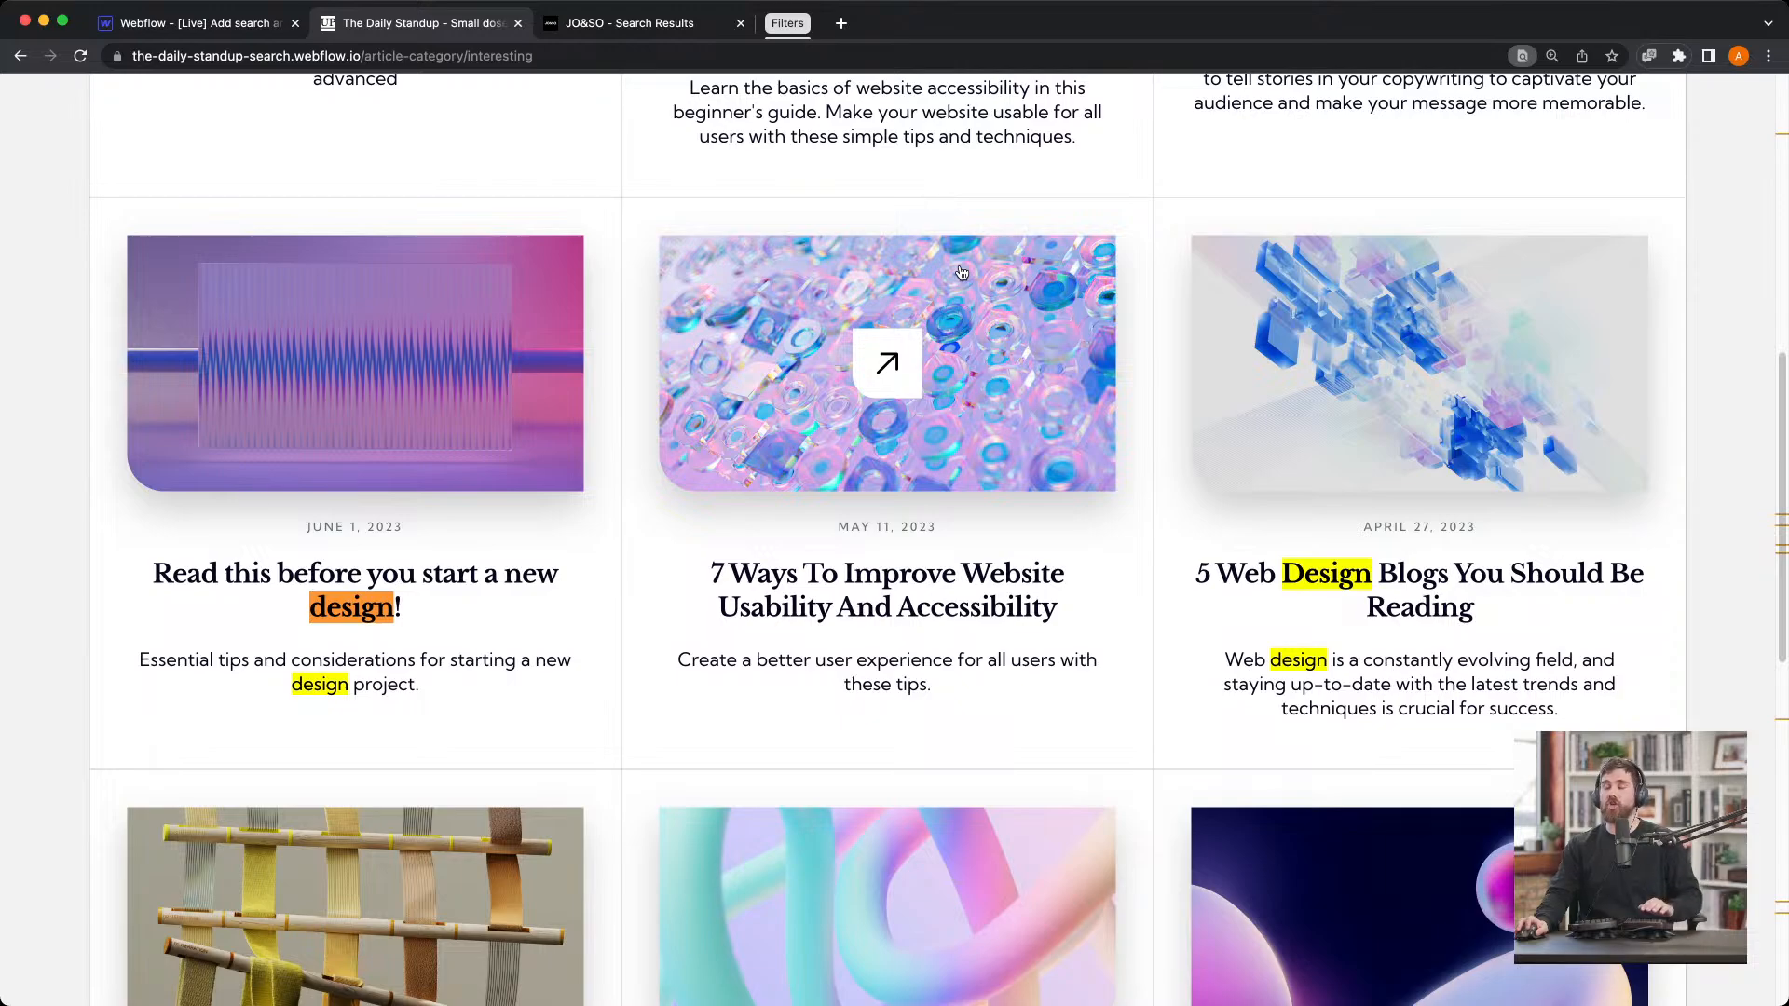
# Switch to the Webflow Designer, exclude the Article Categories Template pages from site search results, and save the page settings
pyautogui.hotkey('ctrl', 'shift', 'Tab')
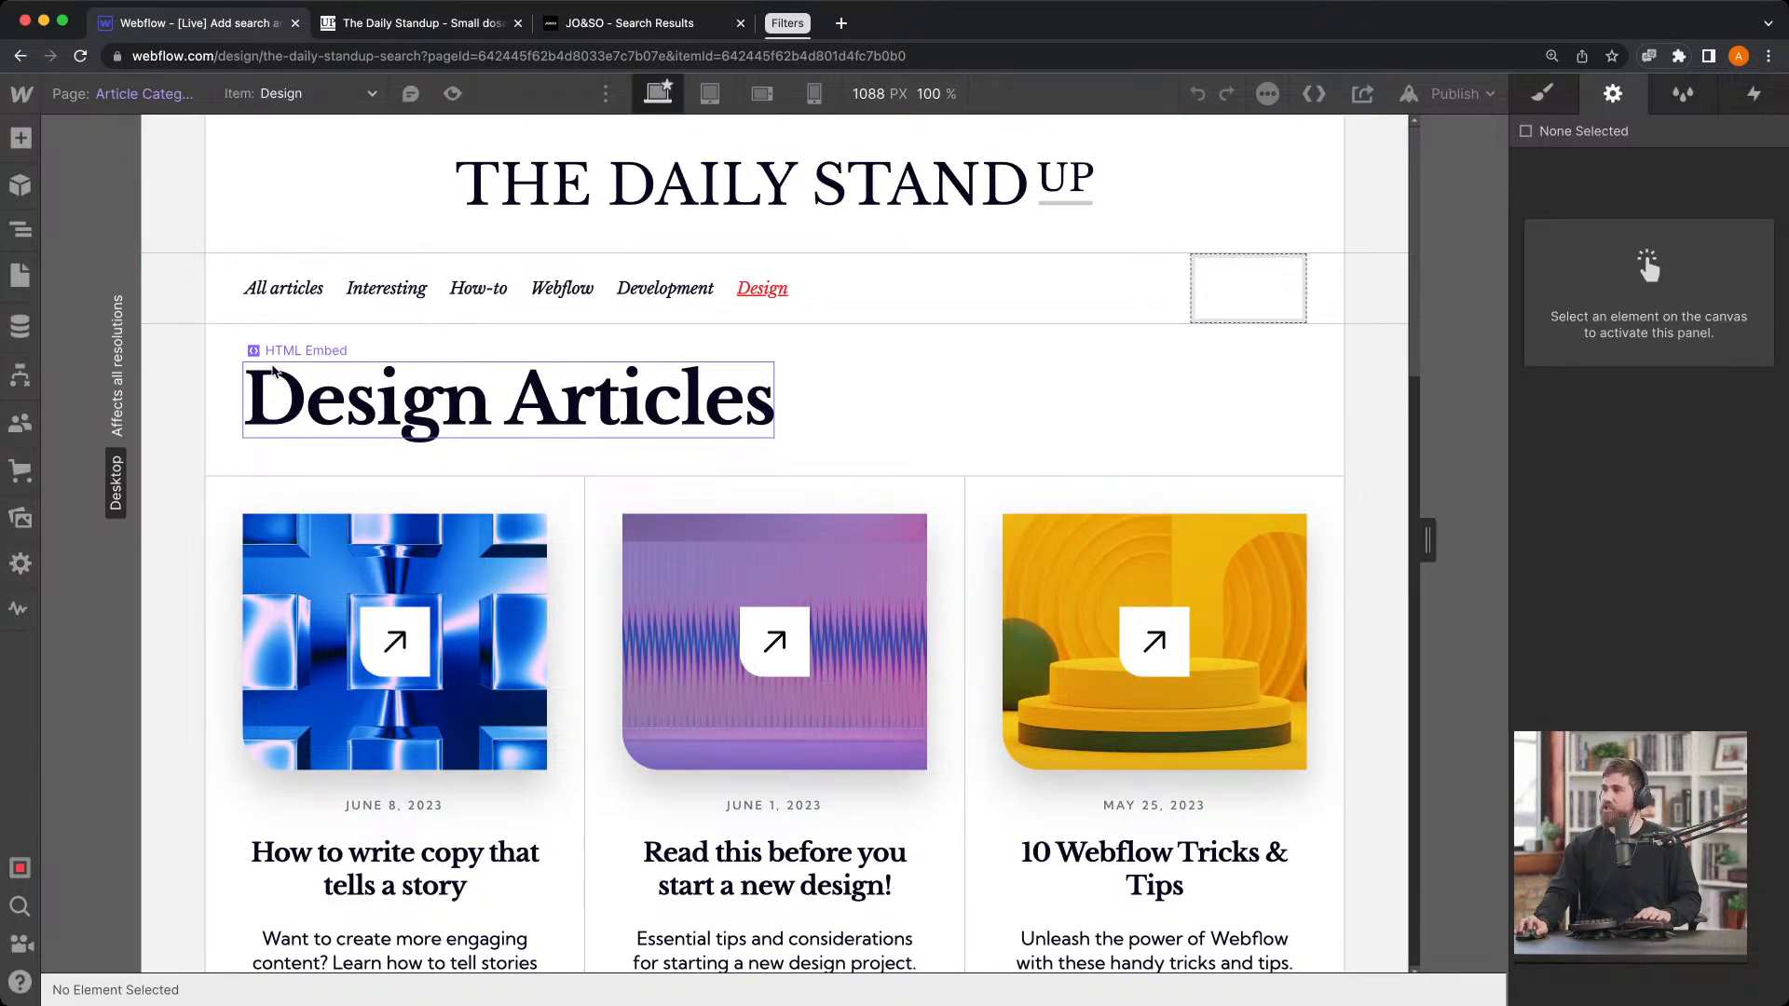
pyautogui.press('p')
pyautogui.click(315, 414)
pyautogui.scroll(-1, 629, 511)
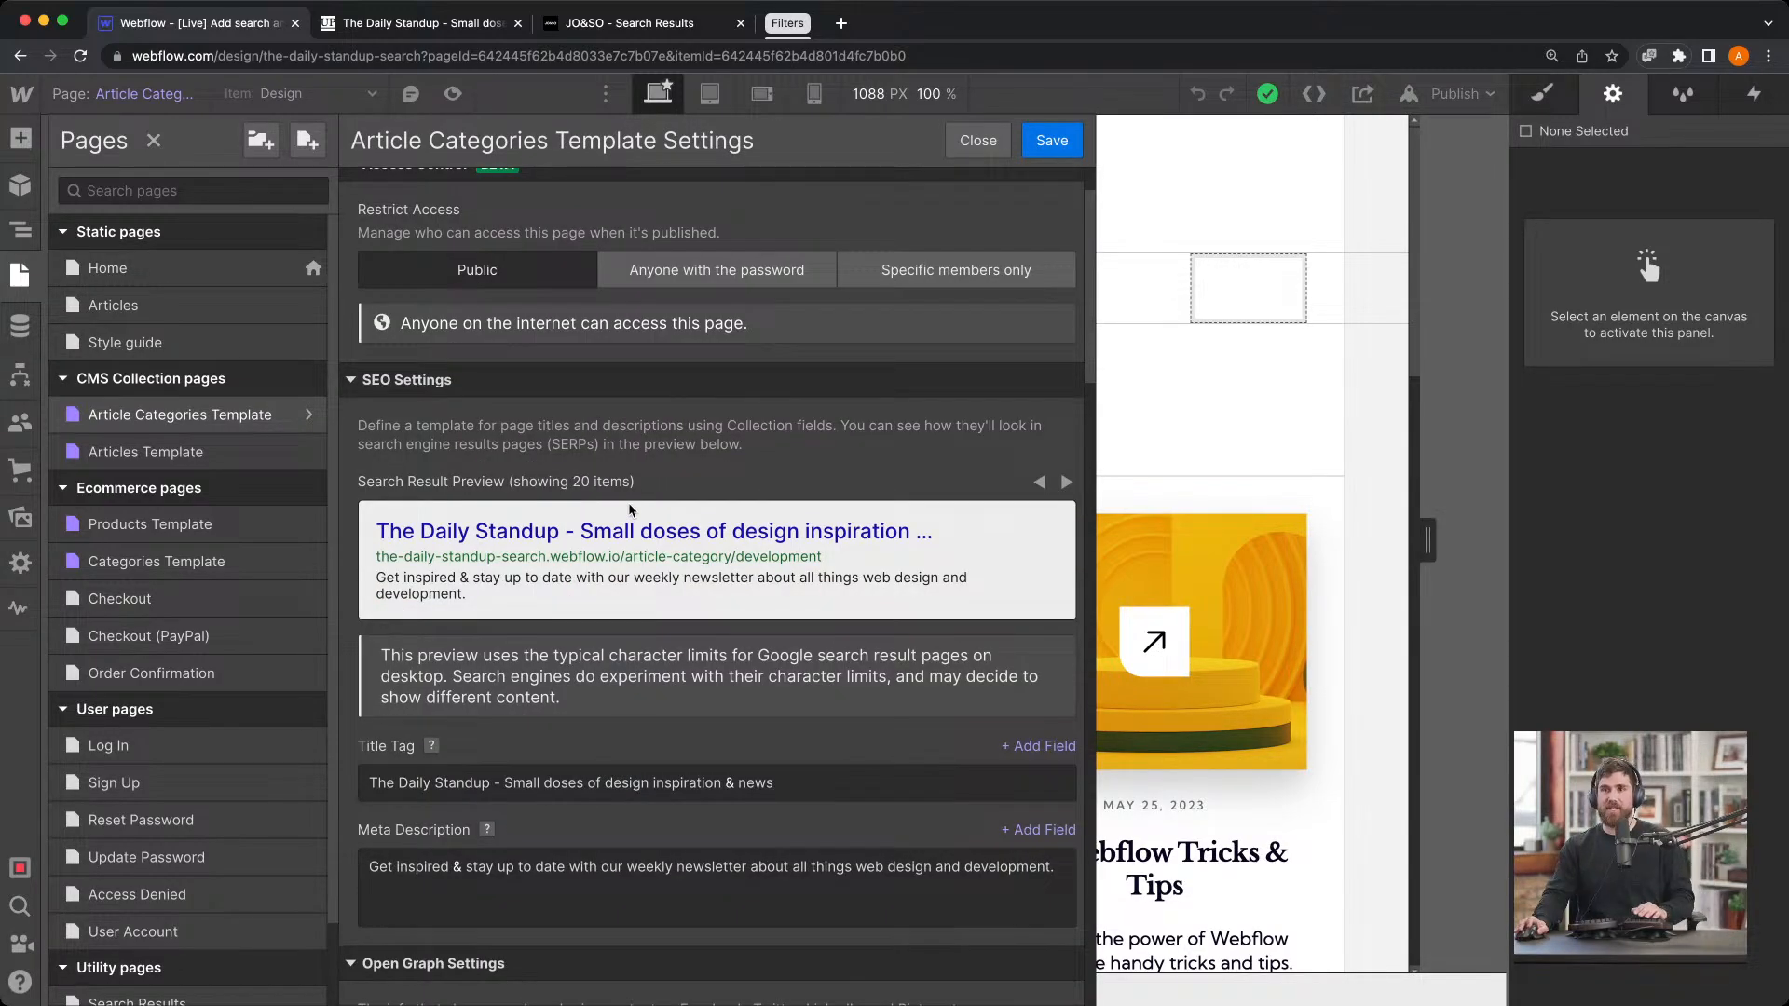
pyautogui.scroll(-8, 629, 512)
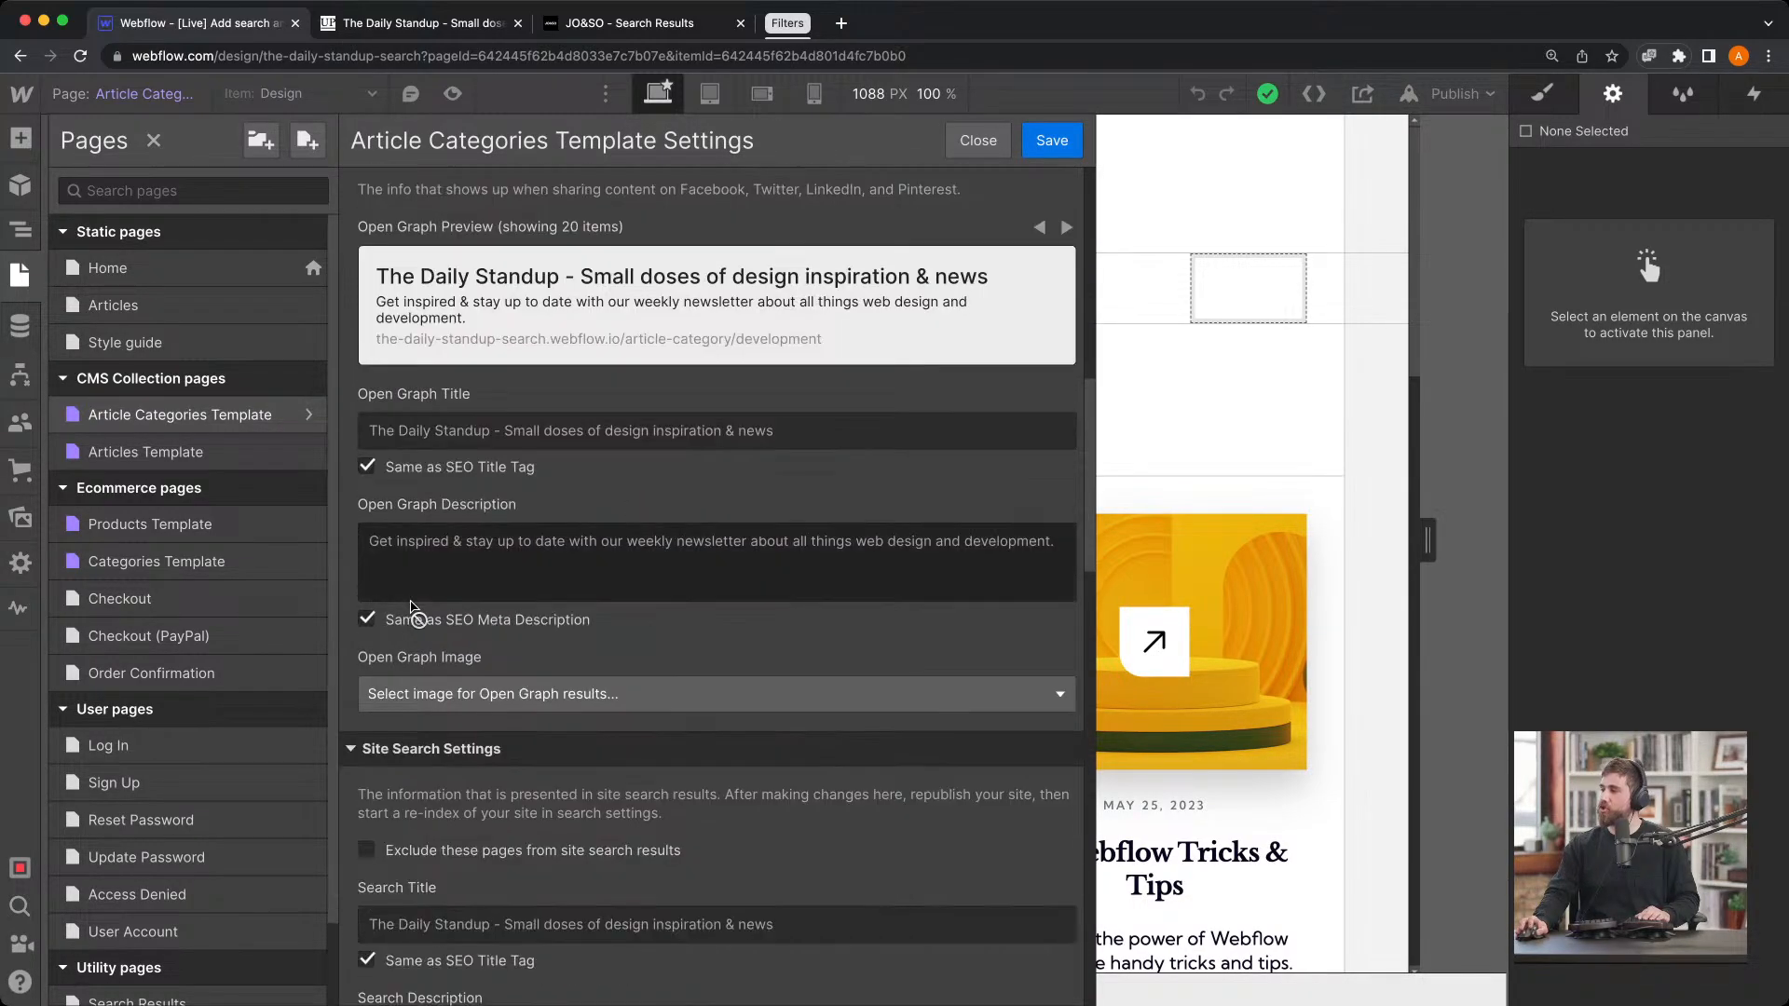
pyautogui.scroll(-3, 414, 610)
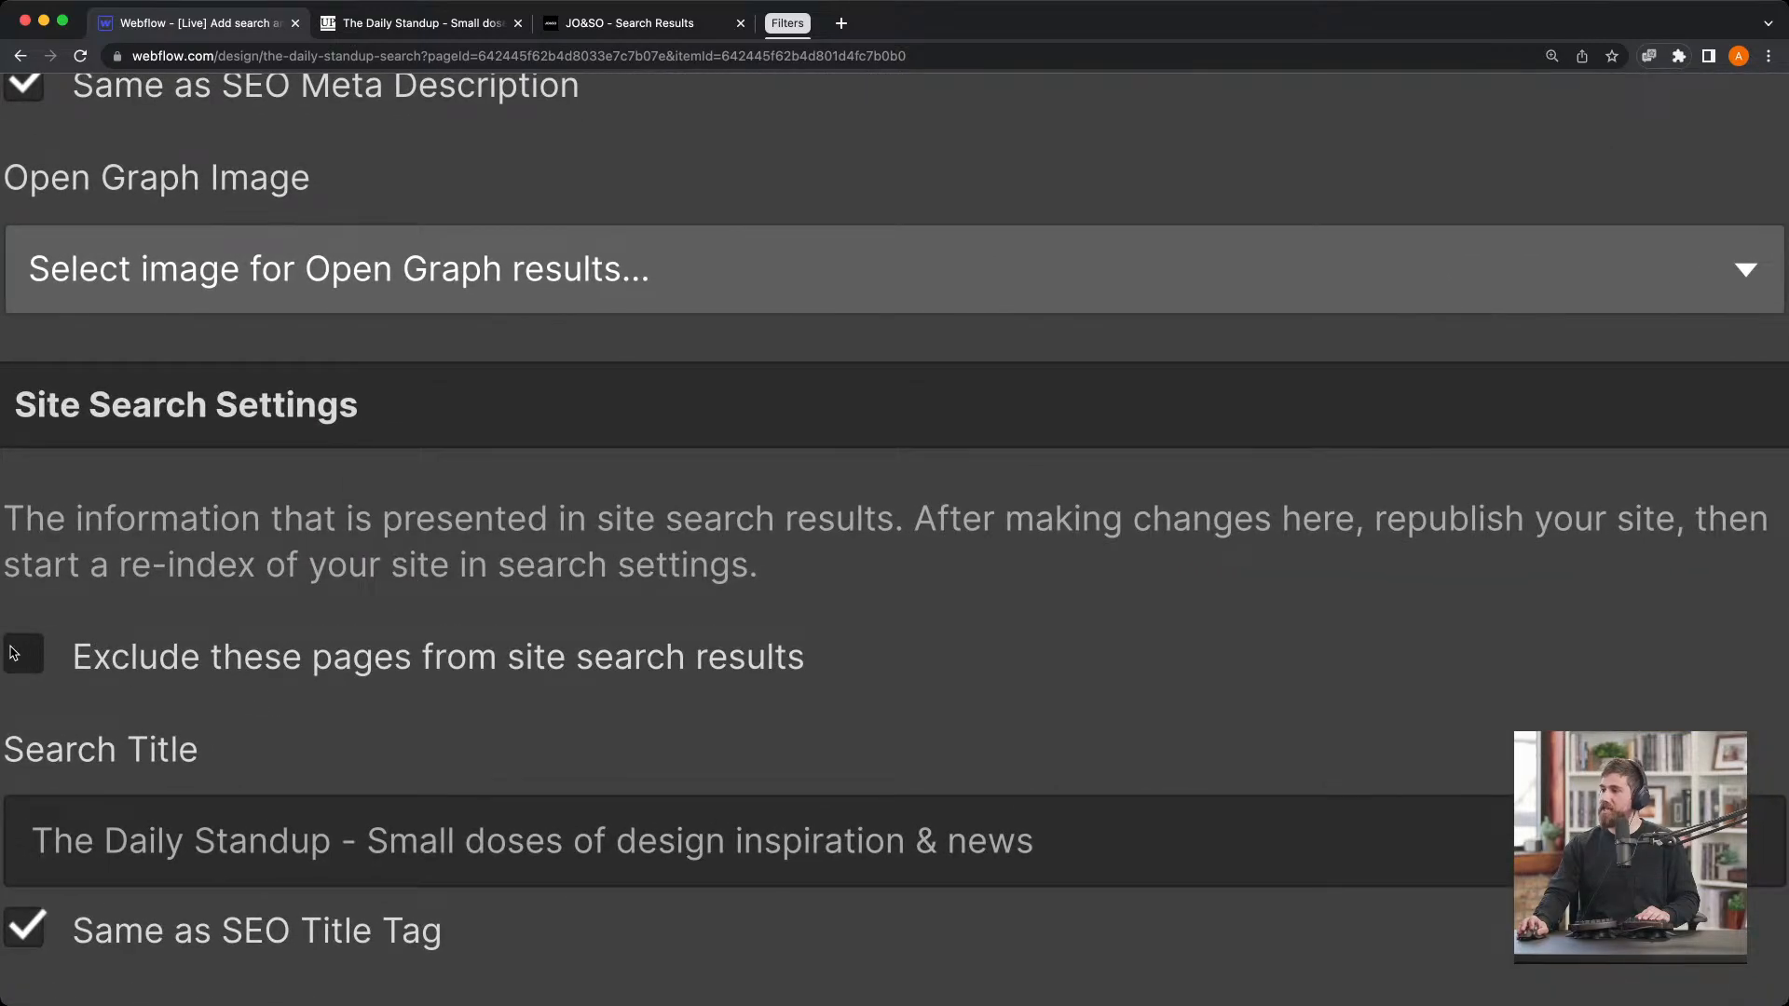
pyautogui.click(363, 601)
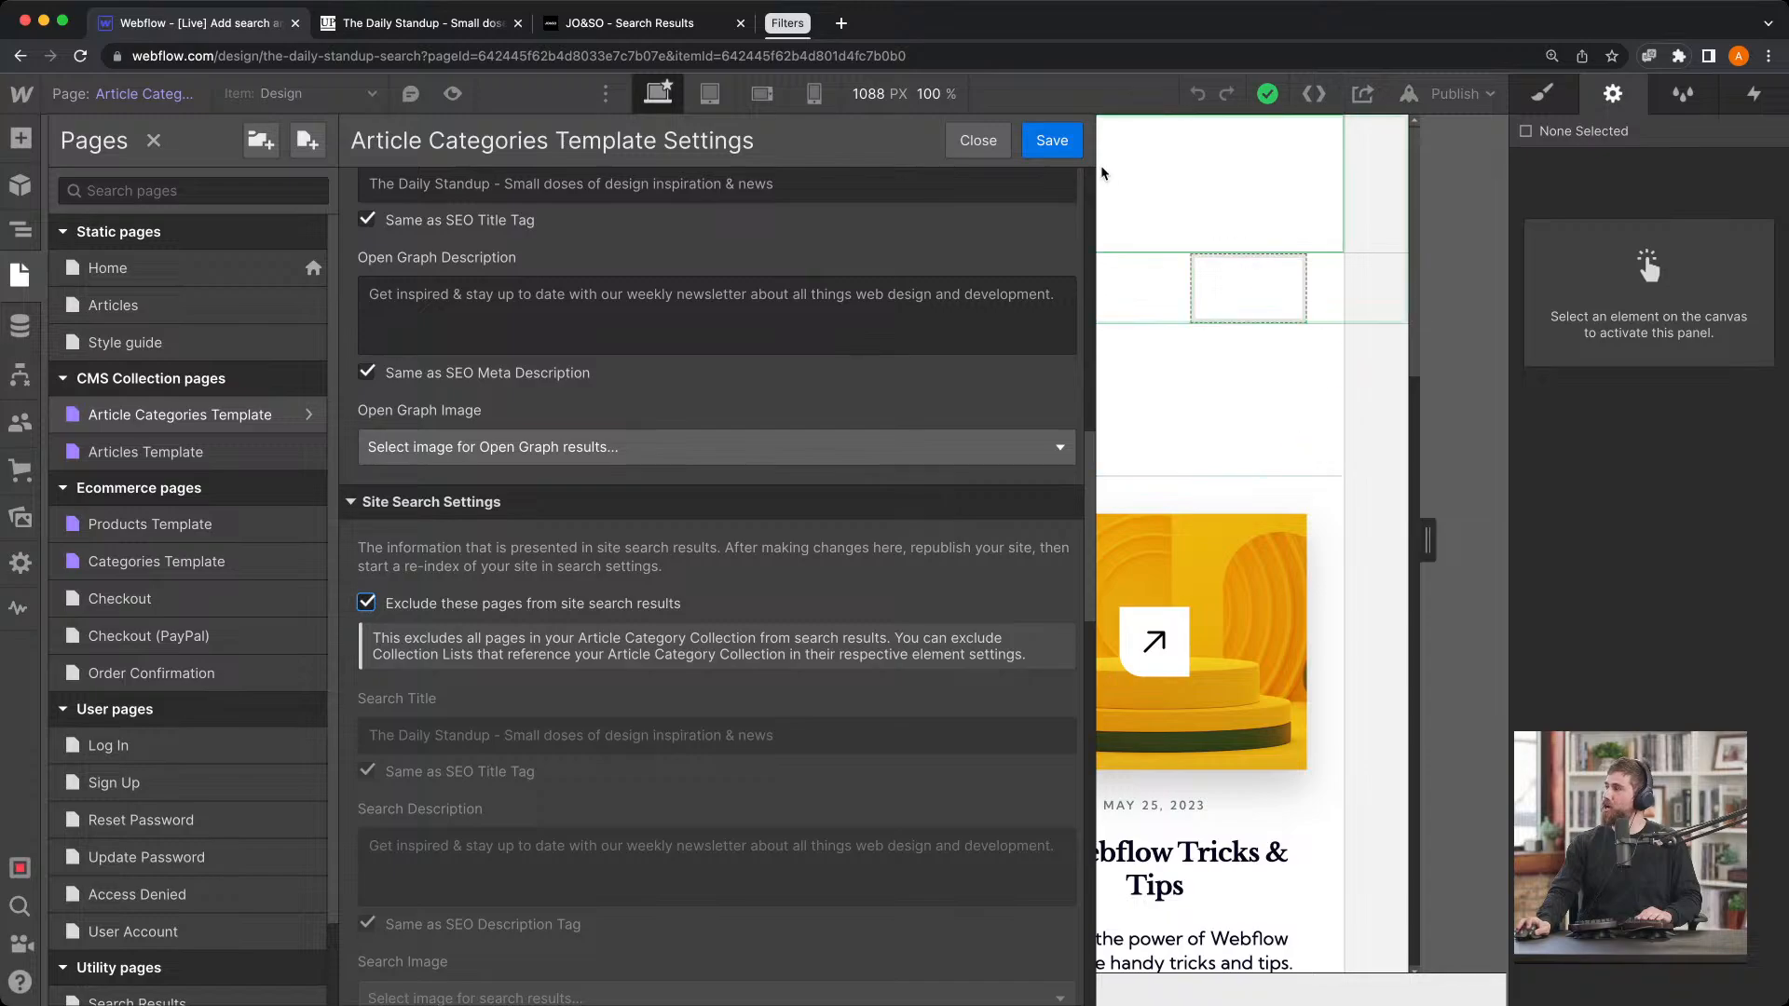
pyautogui.click(1053, 139)
# Publish the site to the selected webflow.io domain and check the manual indexing option in the site's Search settings
pyautogui.click(1454, 93)
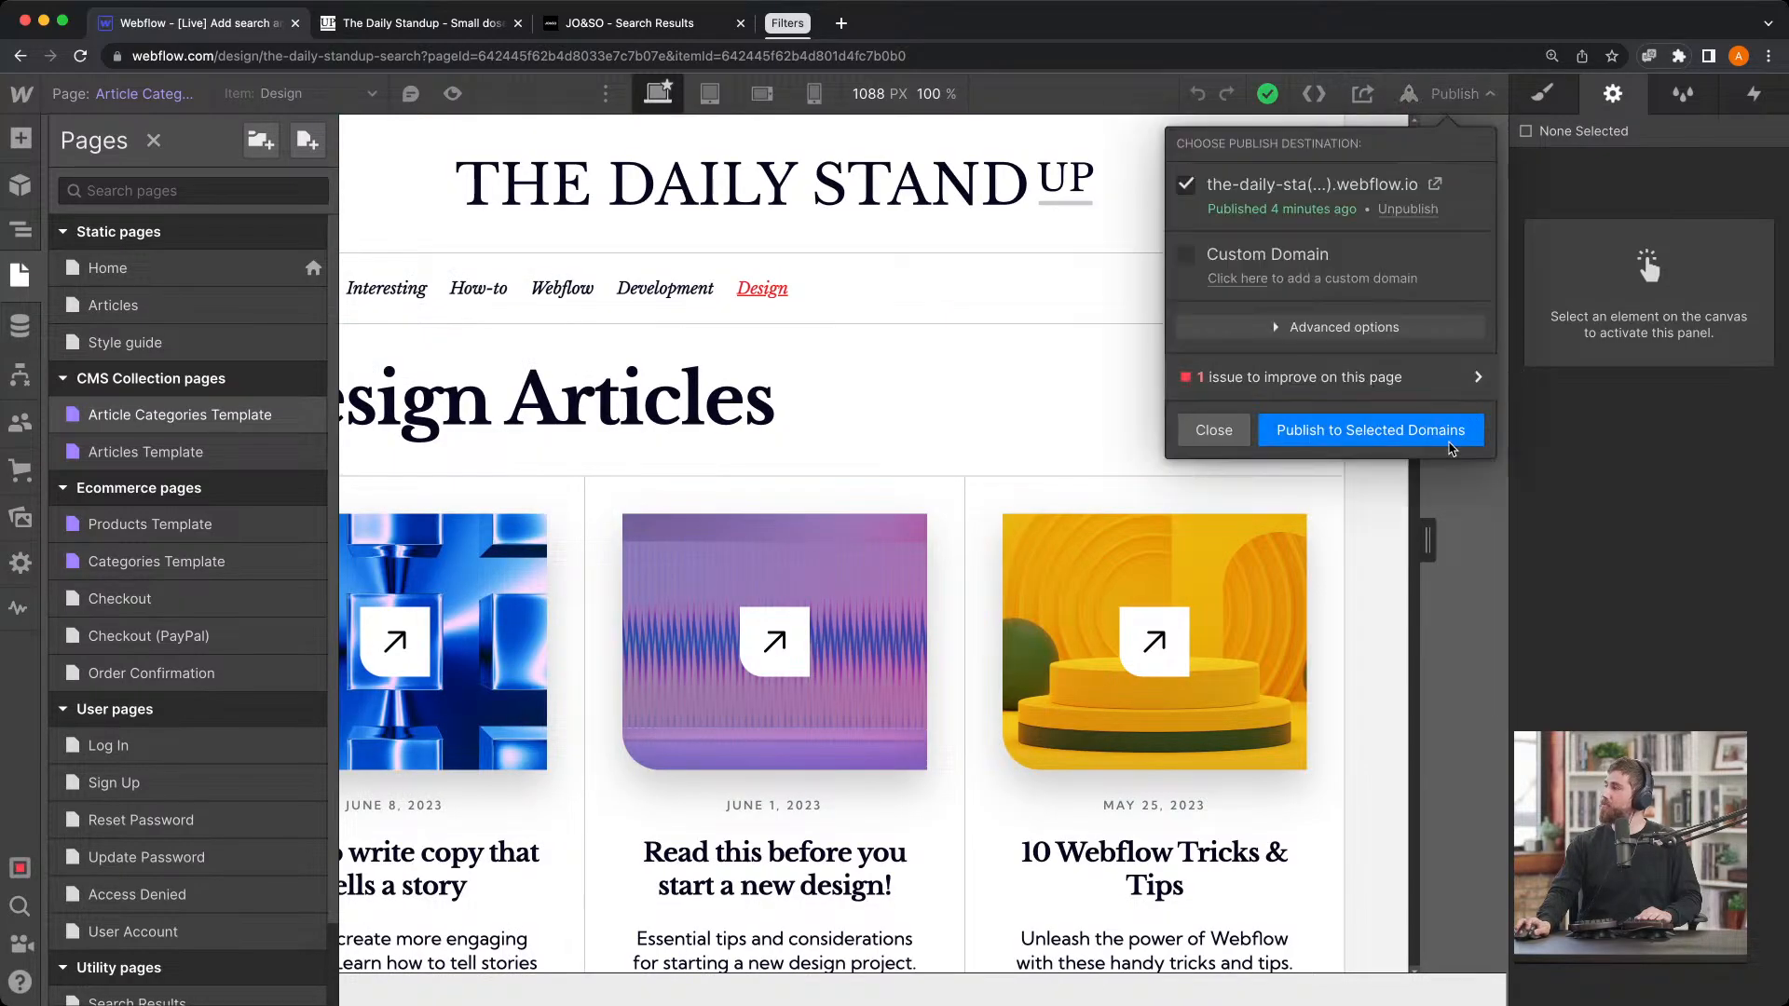
pyautogui.click(1451, 444)
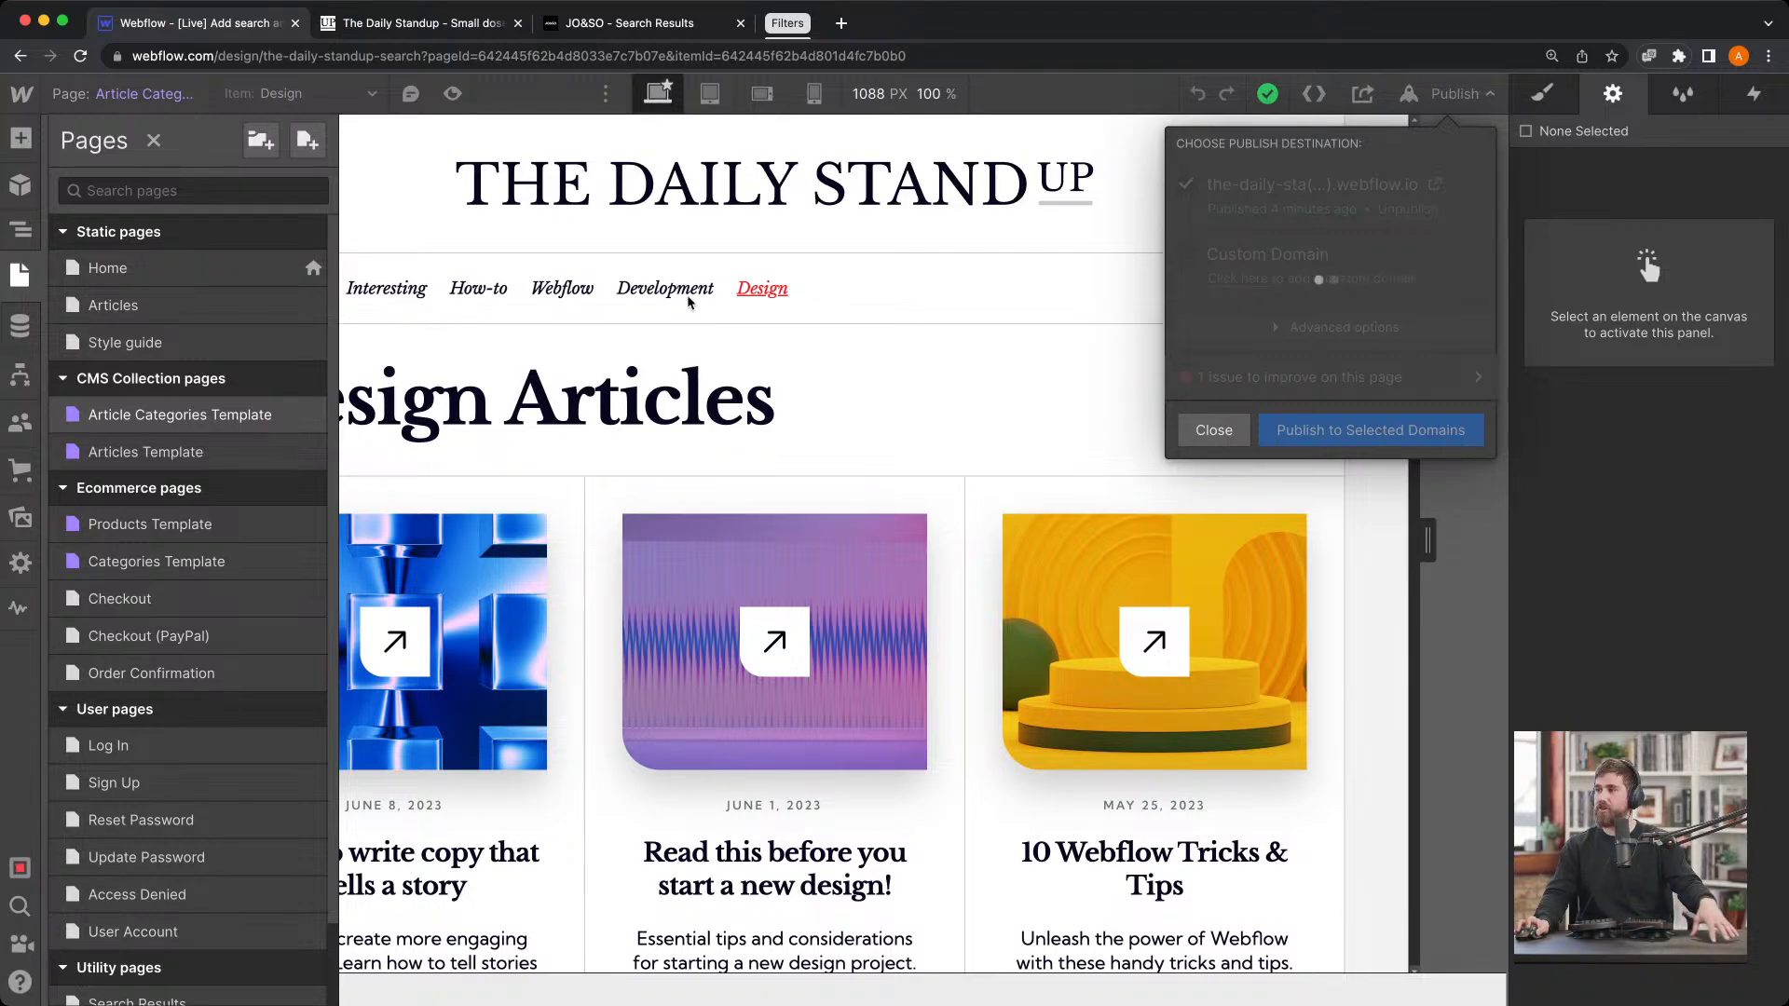
pyautogui.click(21, 563)
pyautogui.click(187, 195)
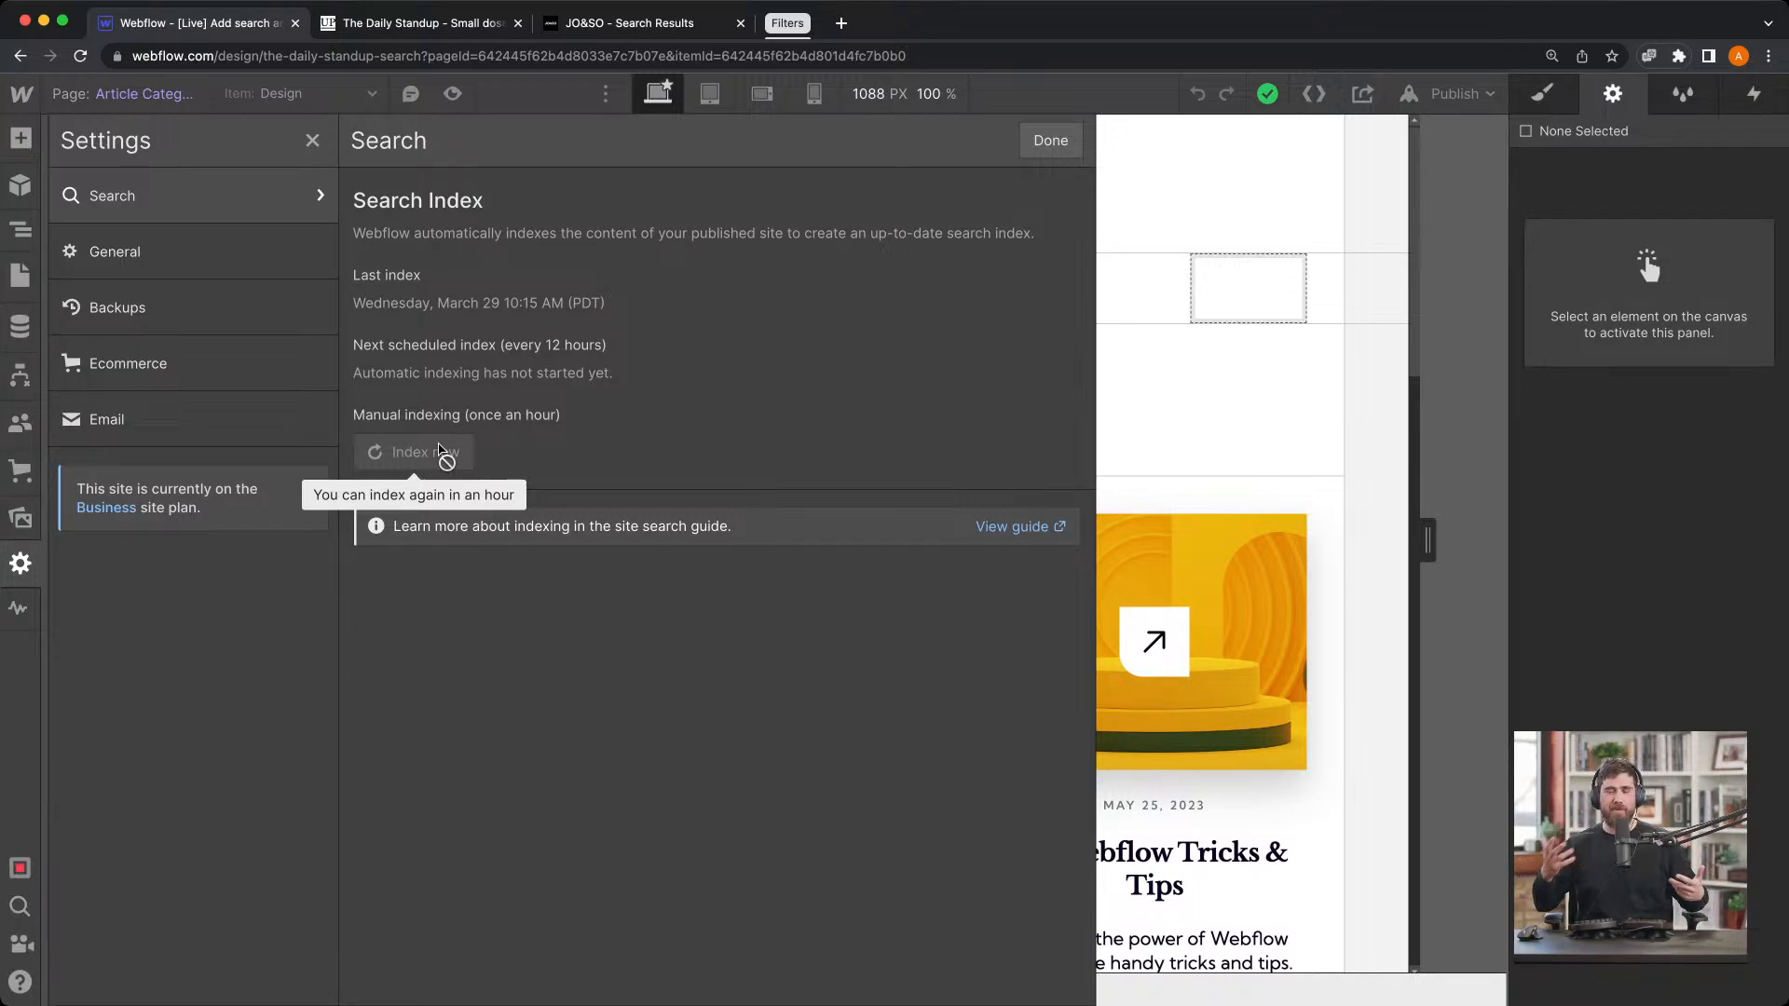
pyautogui.click(1173, 330)
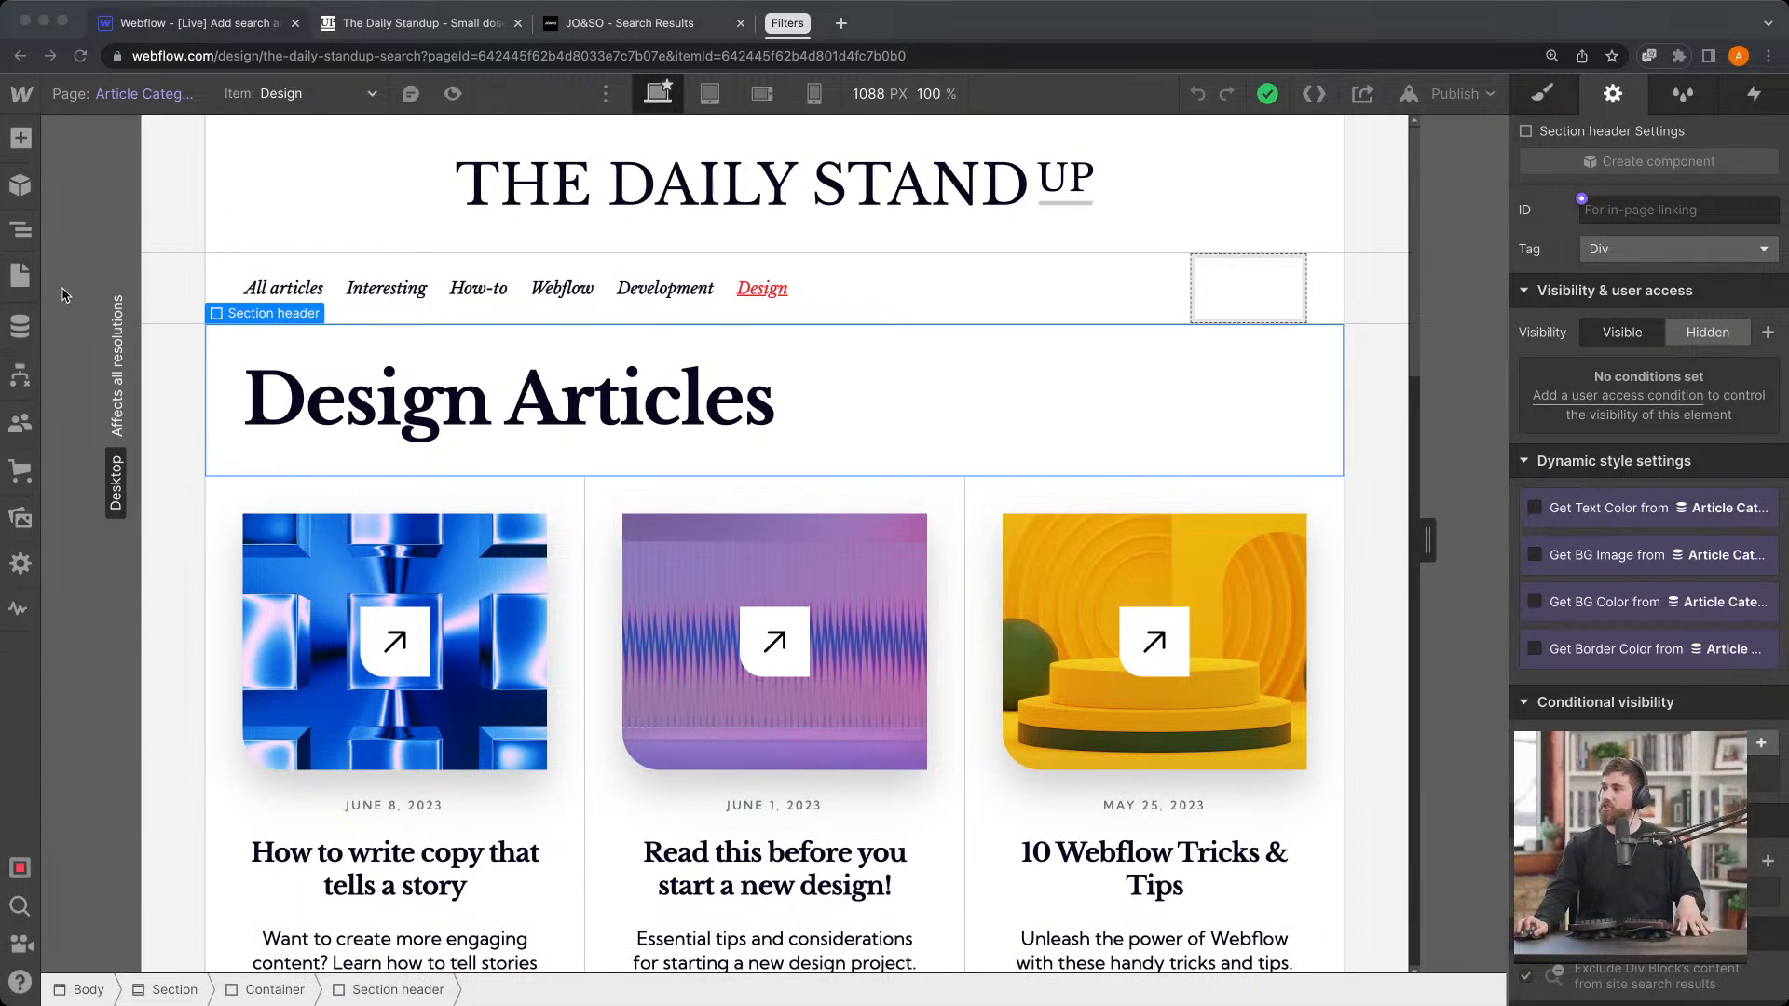
# Switch to the published site, open All articles and search for "Trick,s"
pyautogui.click(477, 26)
pyautogui.scroll(-1, 414, 511)
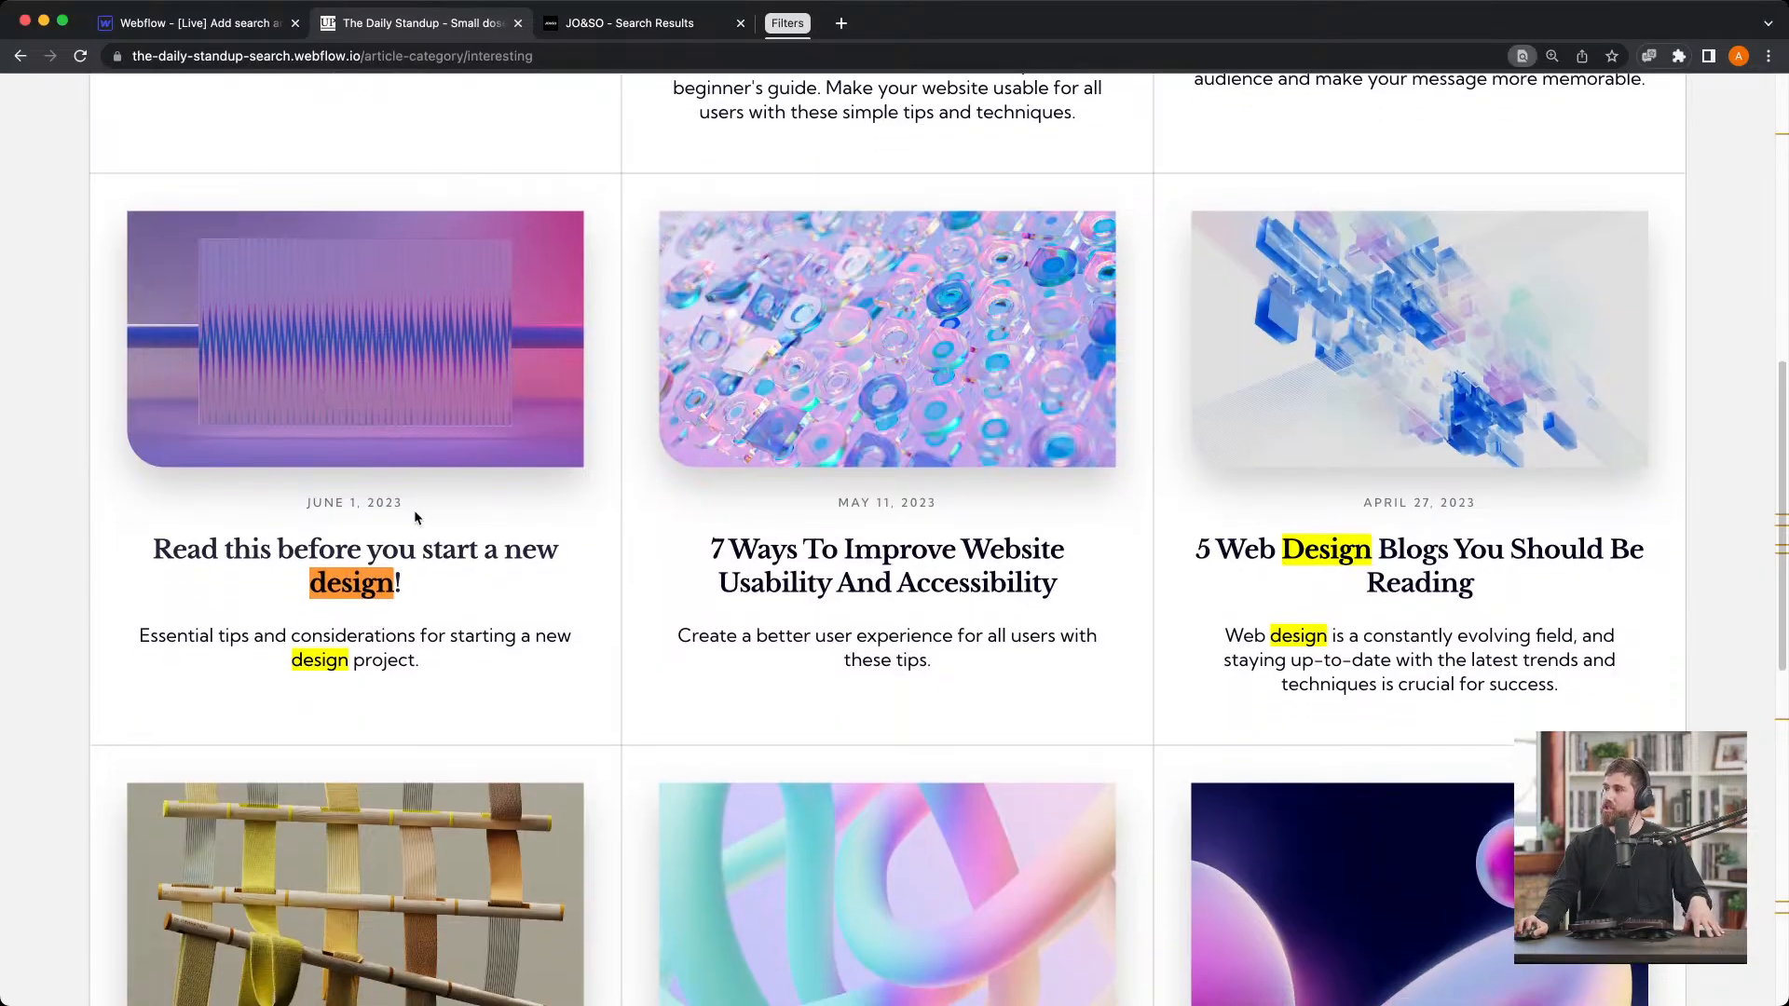
pyautogui.scroll(3, 973, 168)
pyautogui.scroll(7, 973, 175)
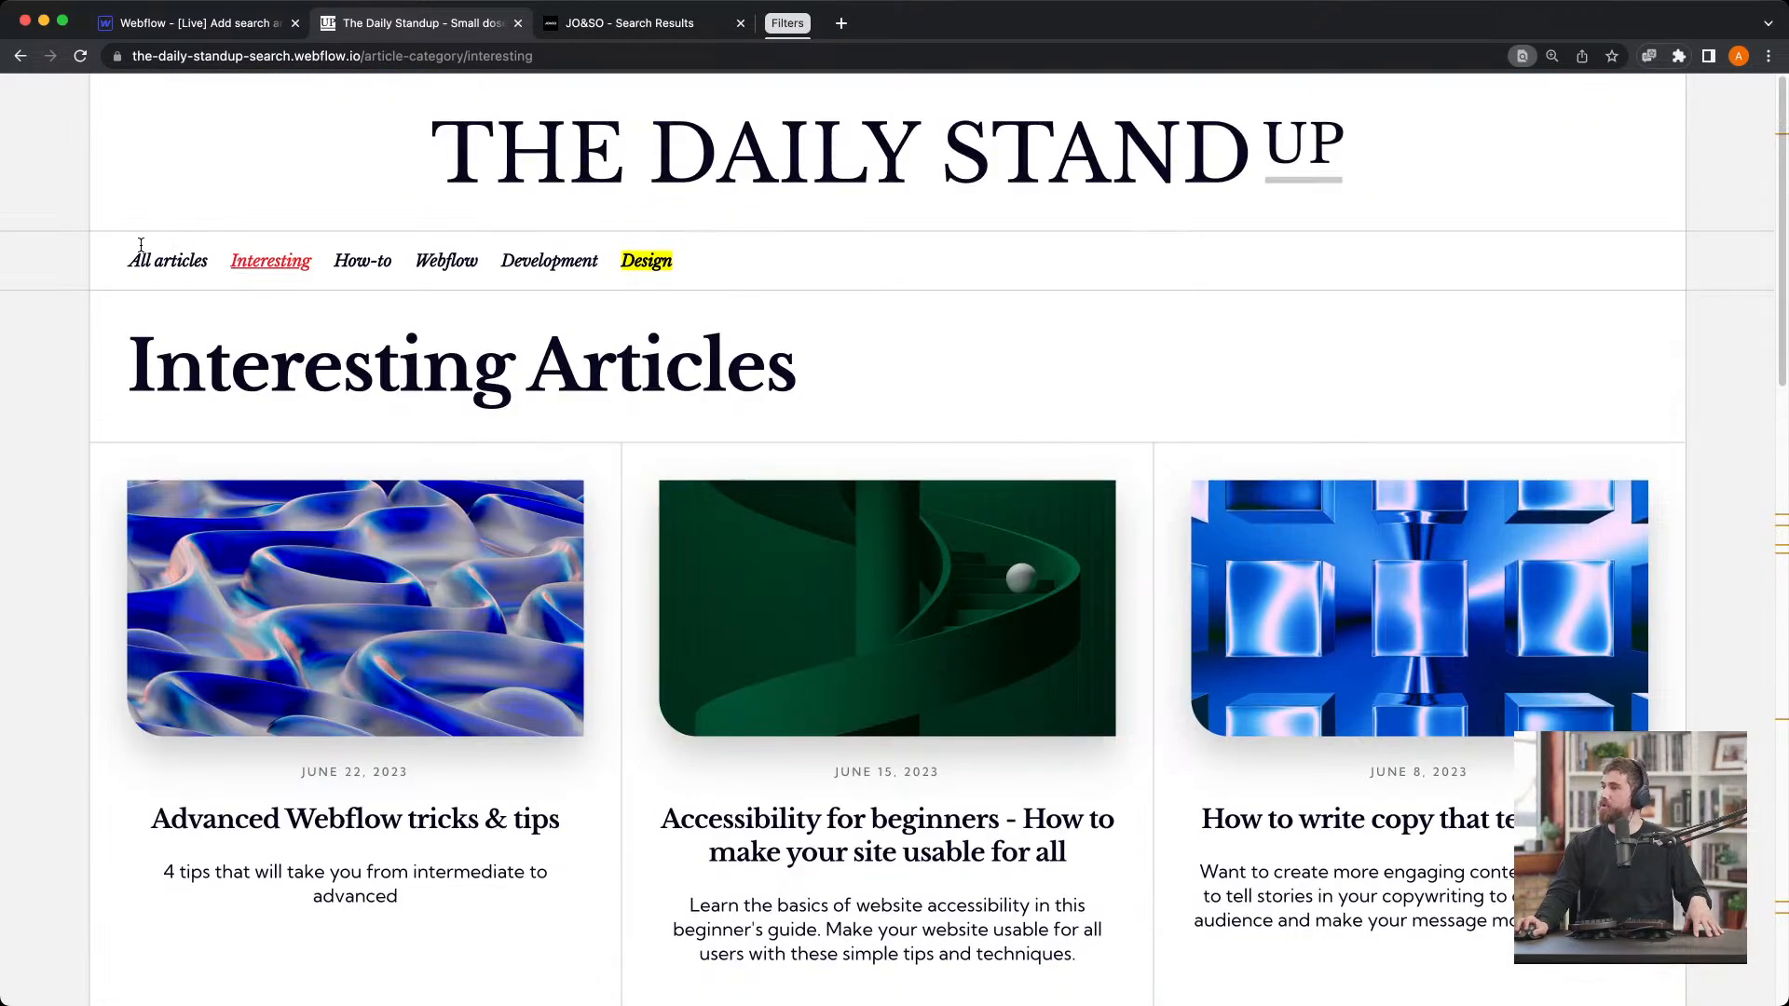
pyautogui.click(163, 268)
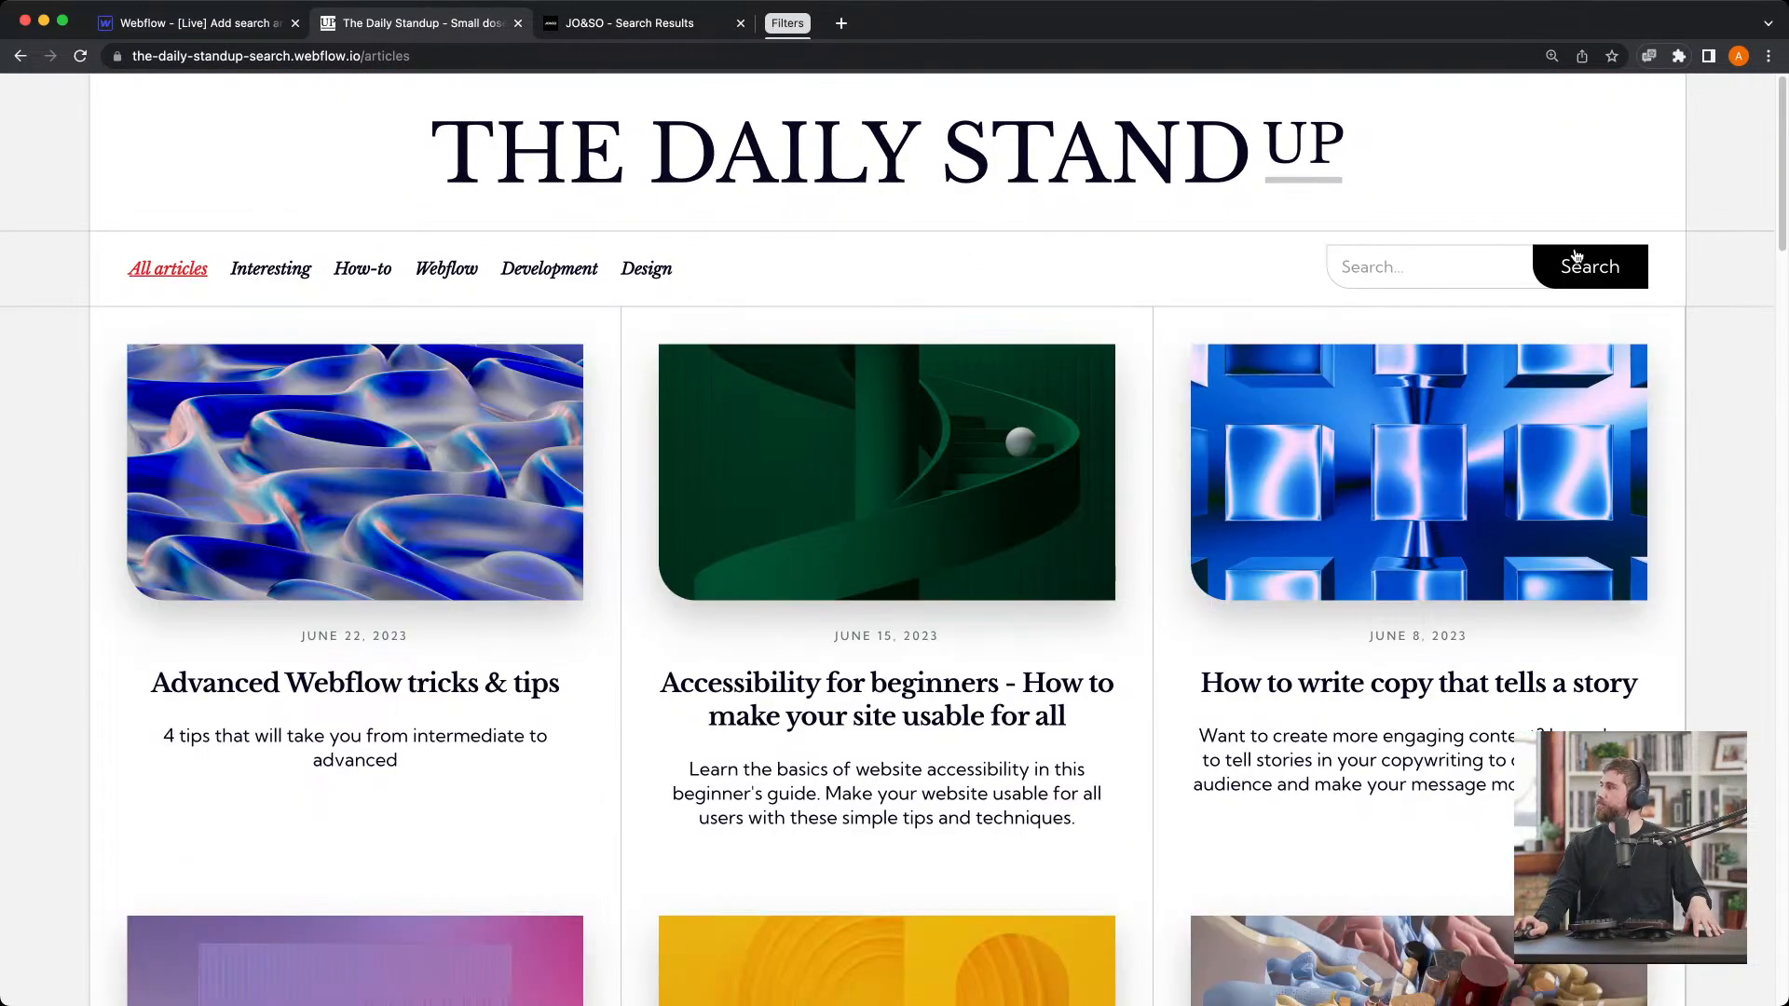
pyautogui.click(1506, 260)
pyautogui.write('Trick,s')
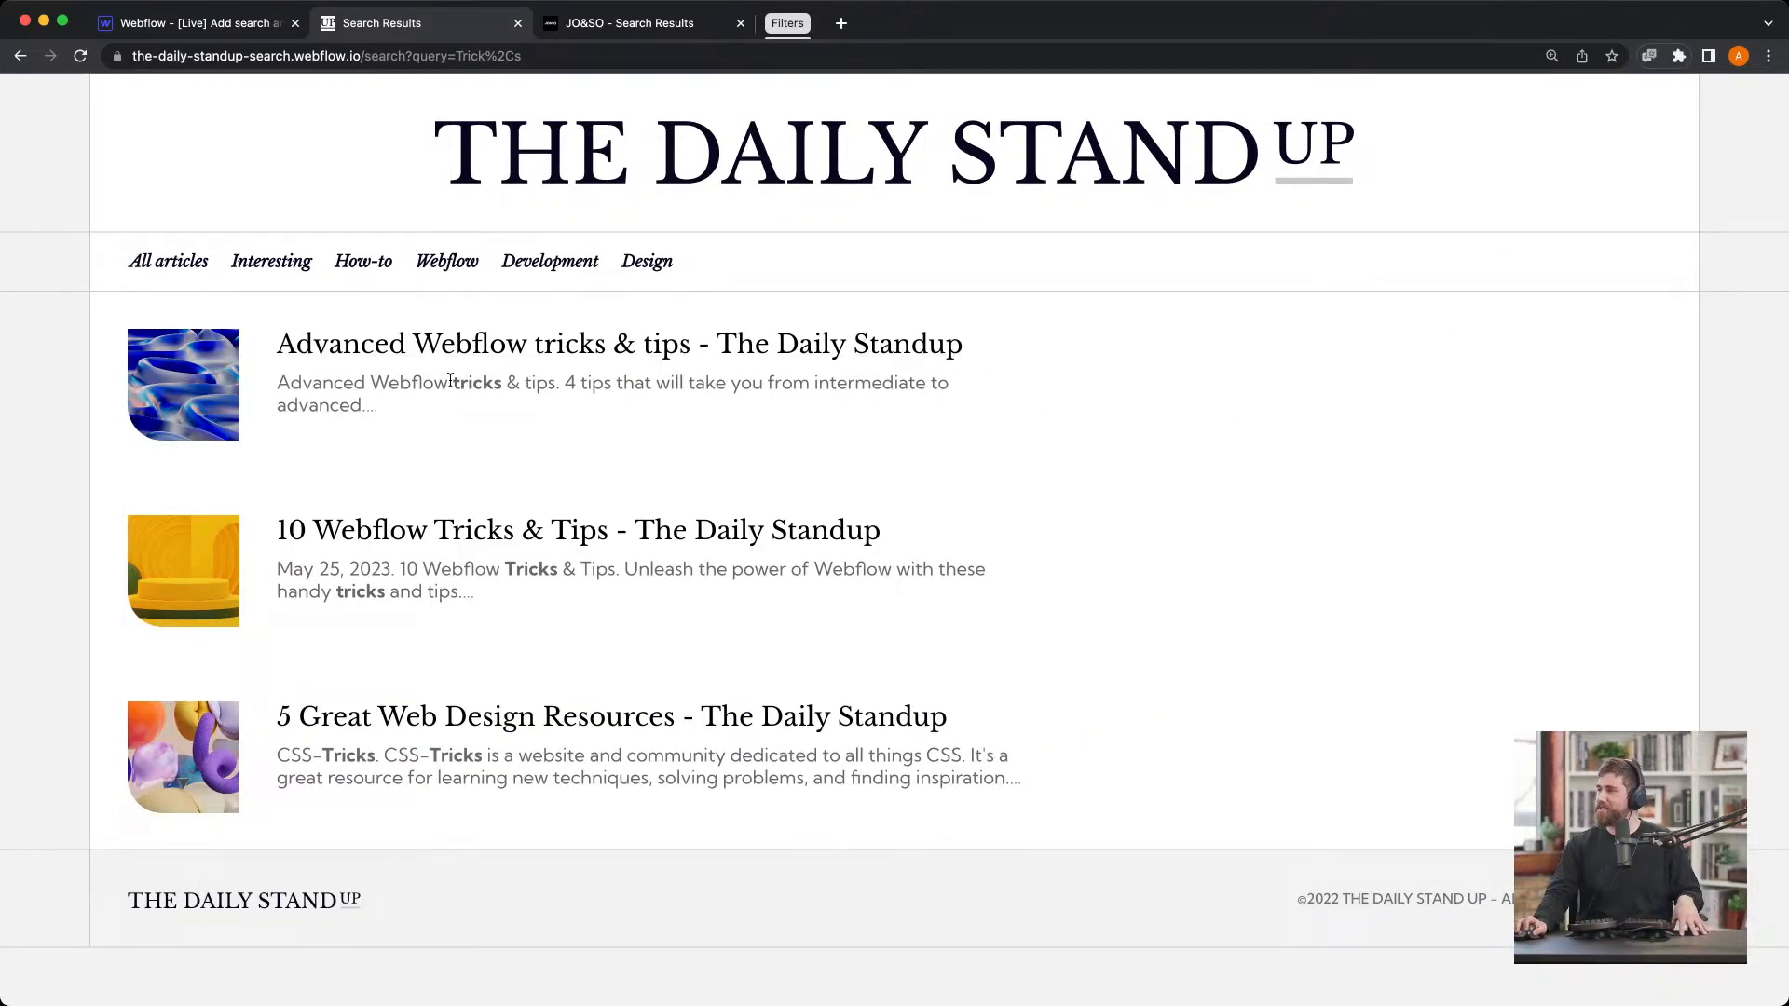
# Highlight the bolded word "tricks" in the first search result's snippet, then clear the selection
pyautogui.moveTo(455, 382); pyautogui.dragTo(501, 383)
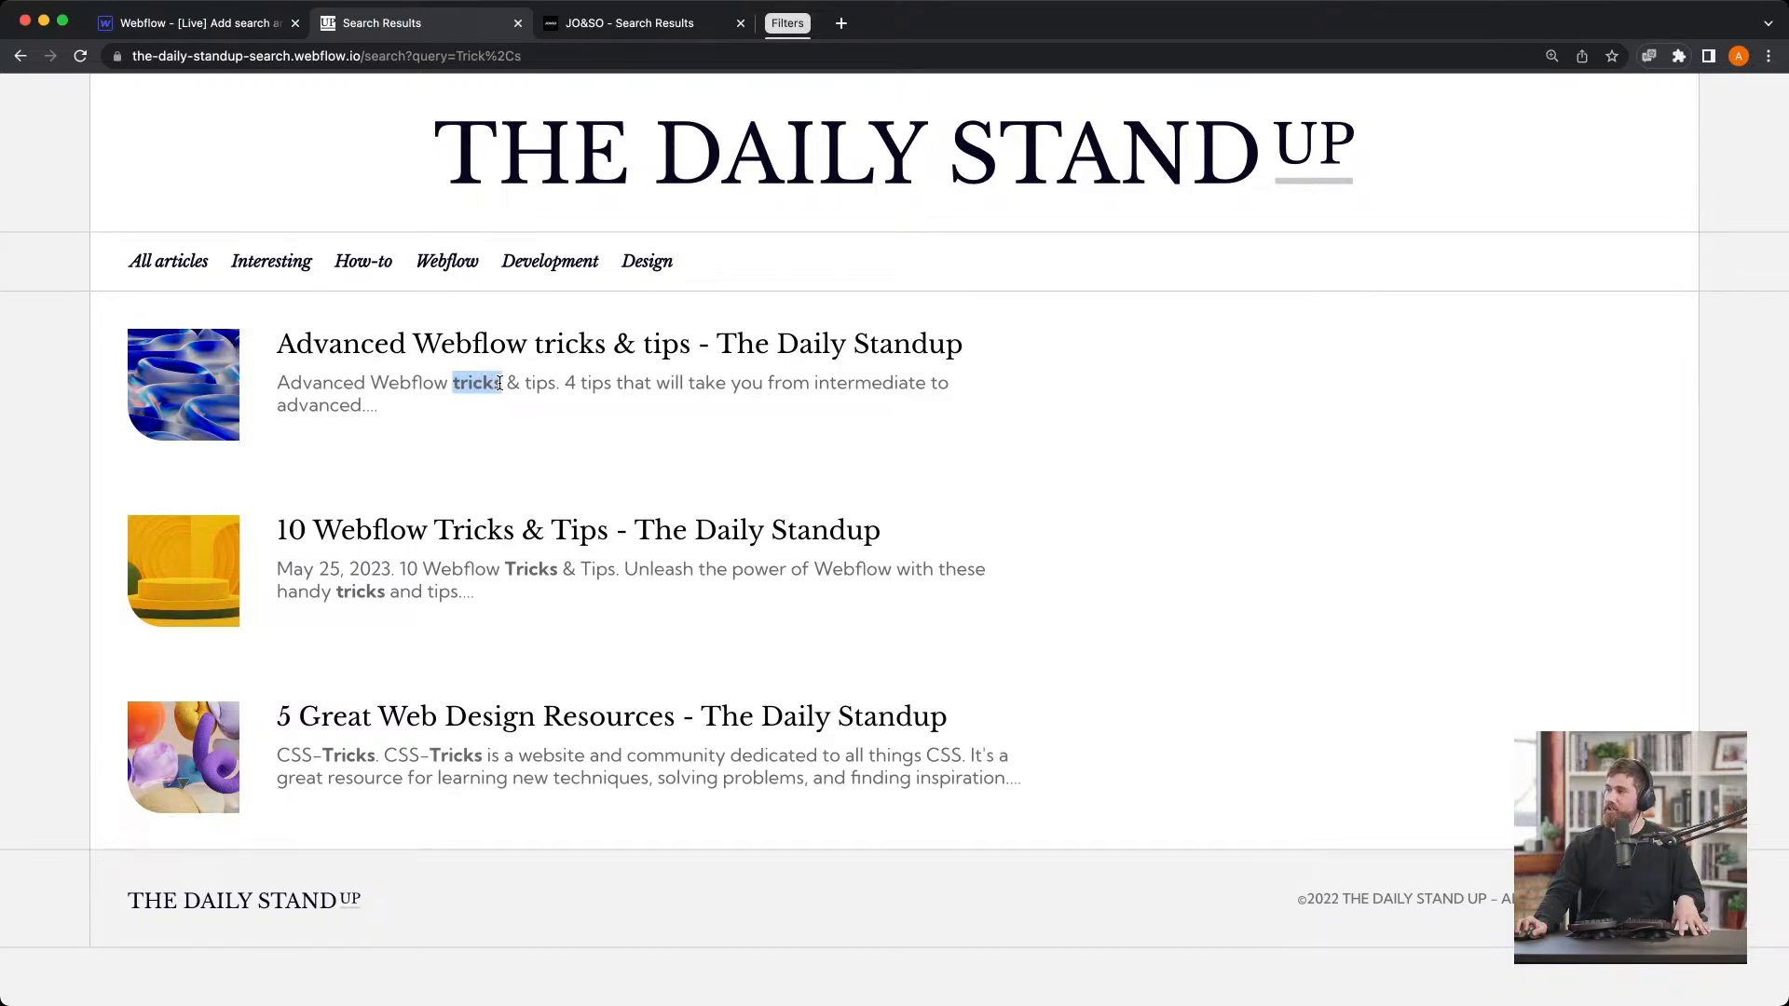
pyautogui.click(451, 396)
pyautogui.moveTo(454, 386); pyautogui.dragTo(500, 390)
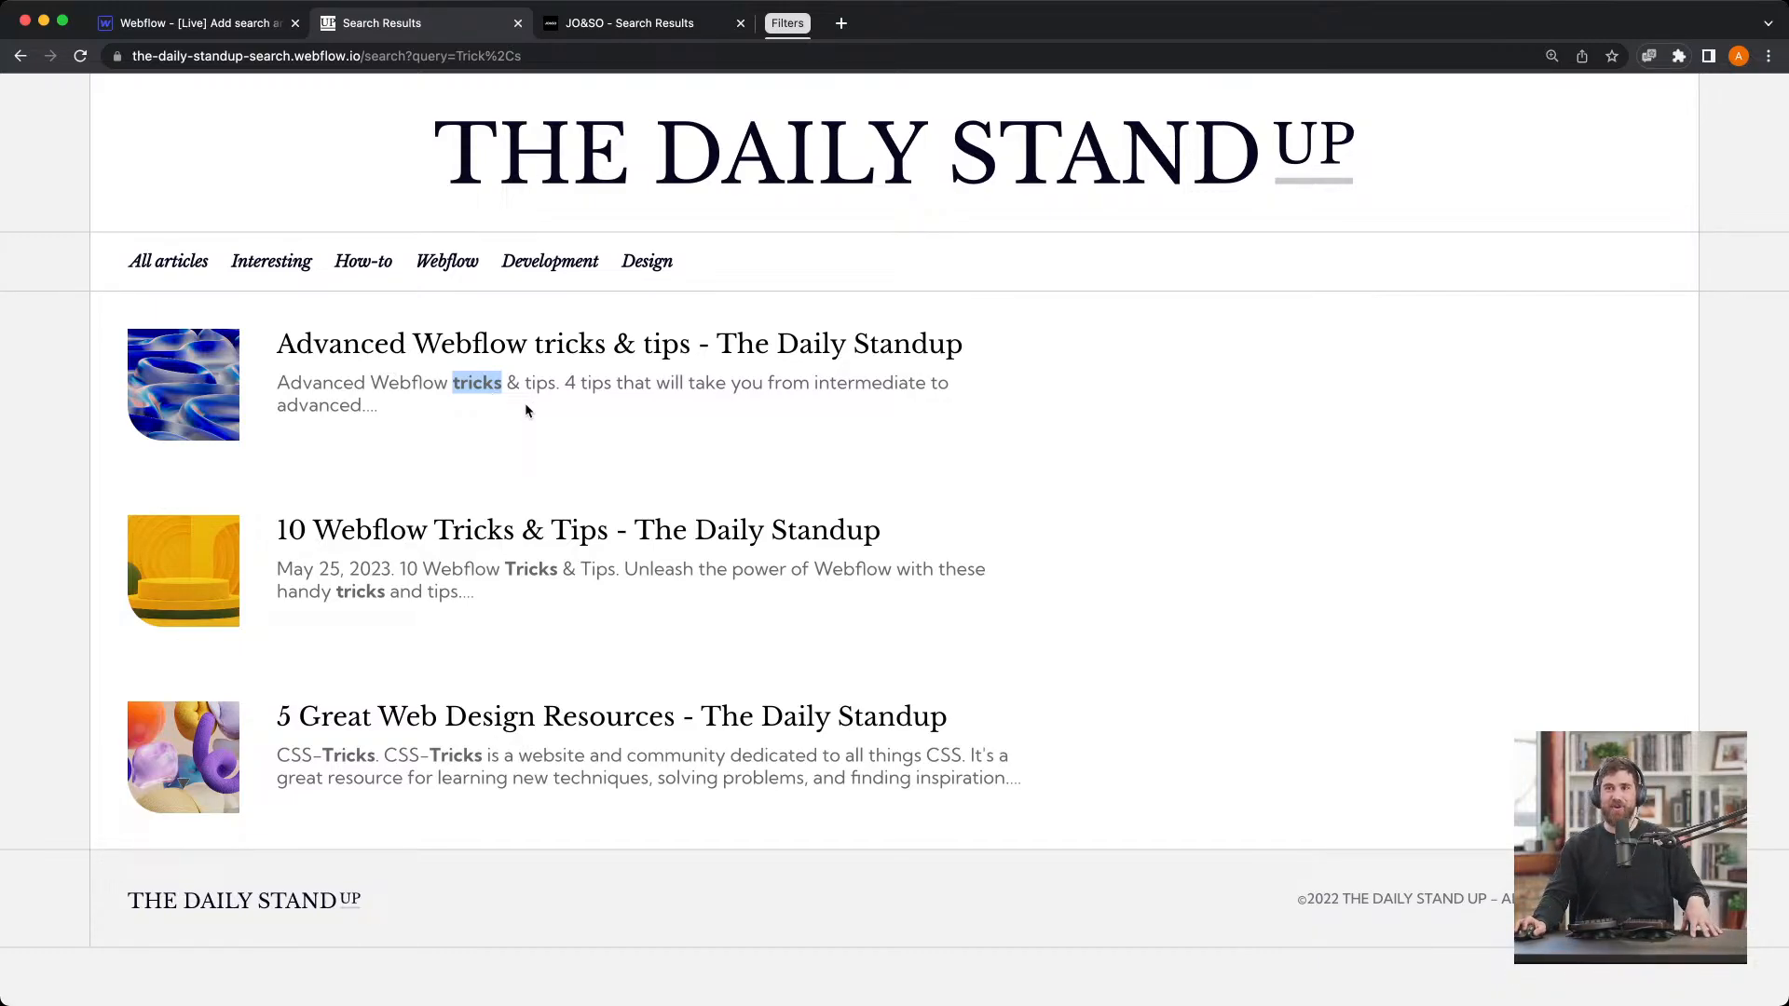
pyautogui.click(565, 440)
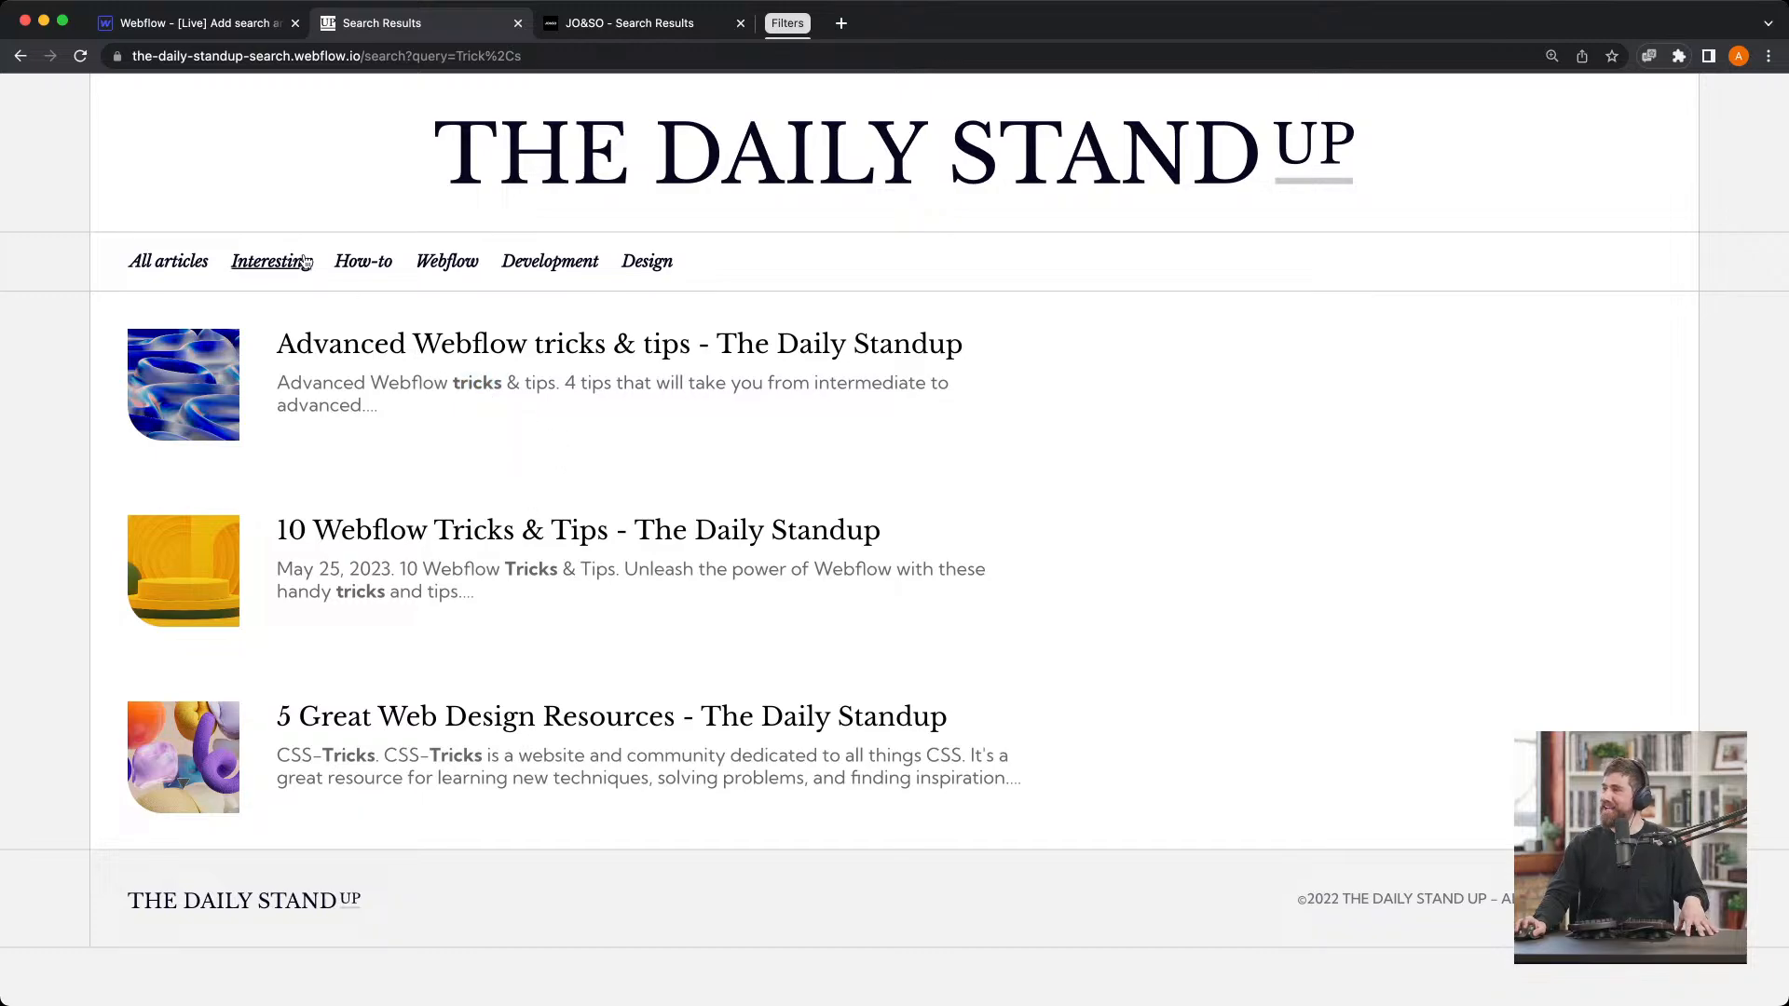
# Switch back to the Webflow Designer and open the static Articles page
pyautogui.click(210, 29)
pyautogui.click(27, 278)
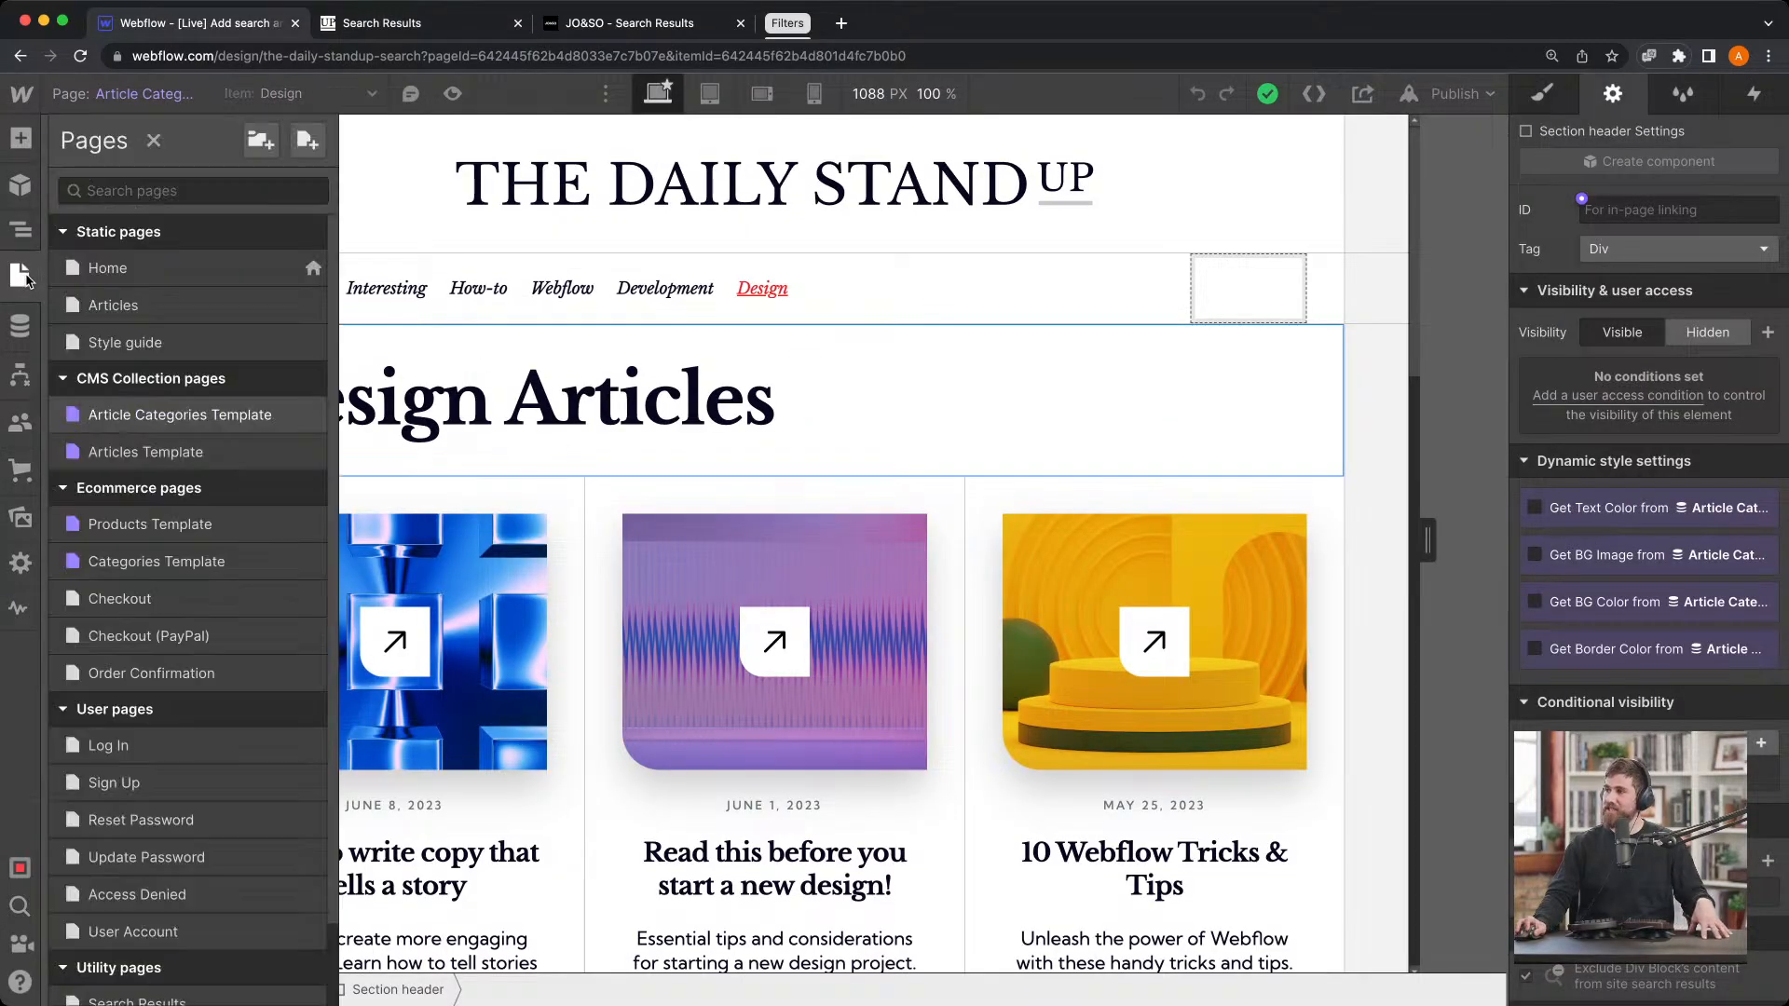
pyautogui.click(168, 313)
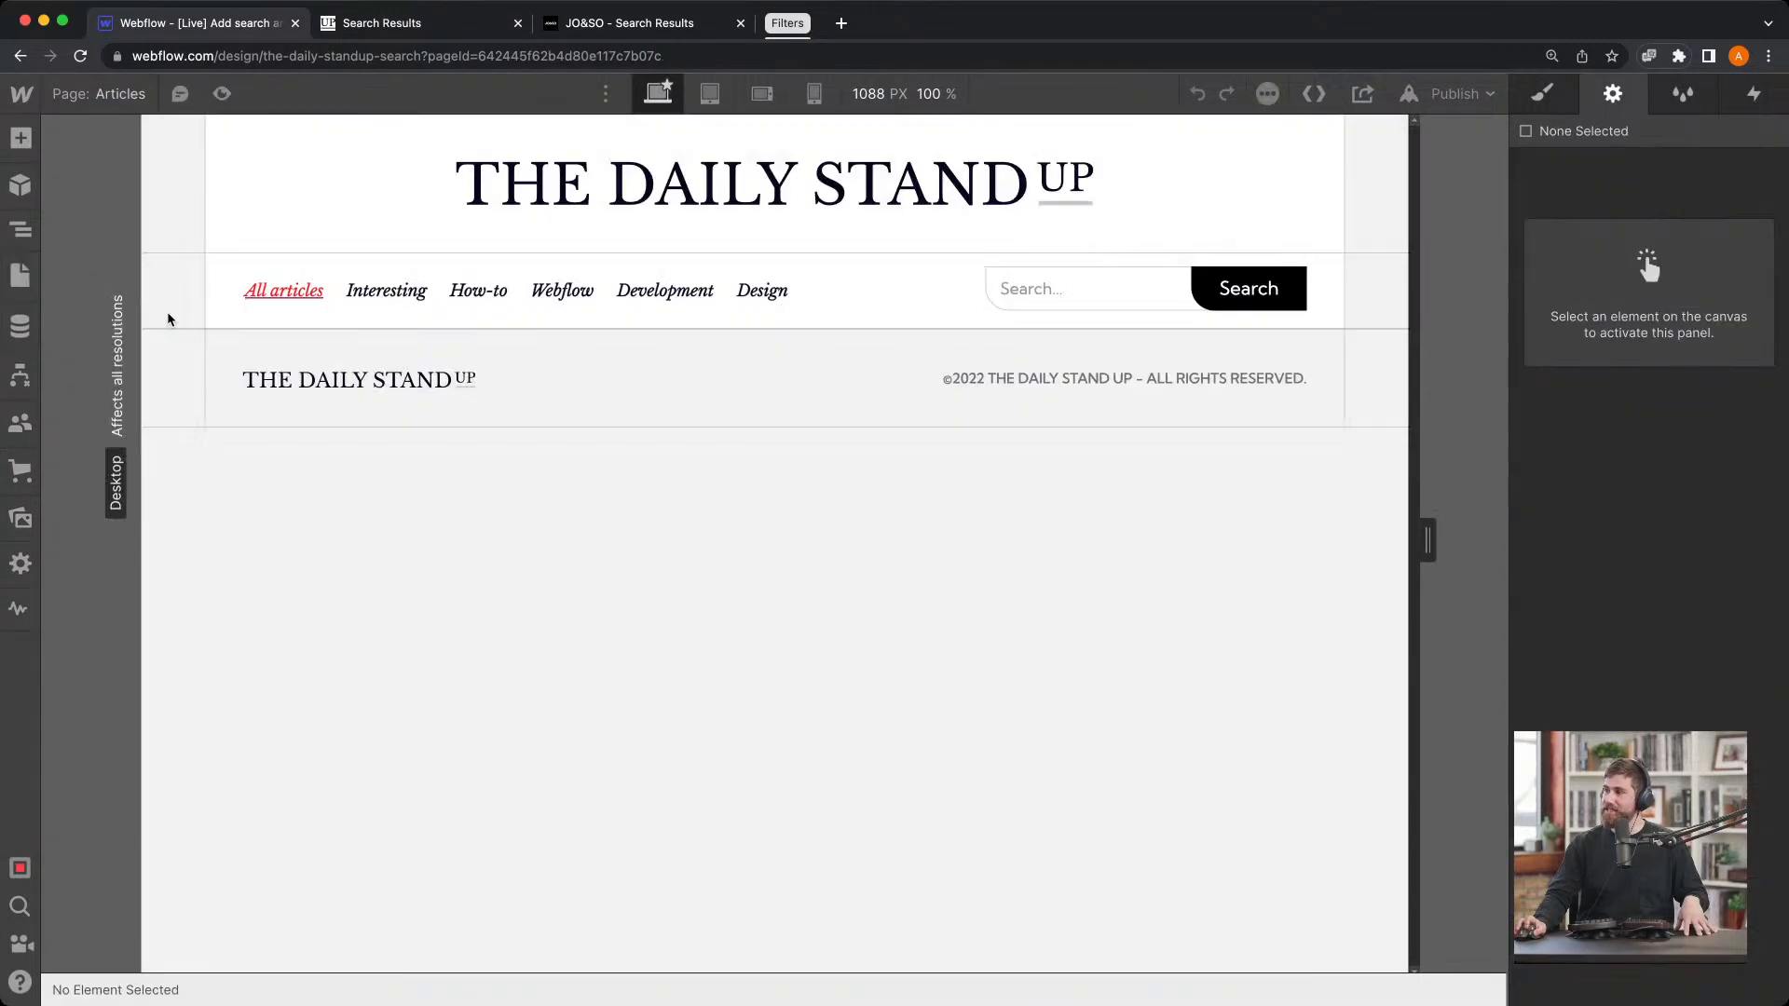
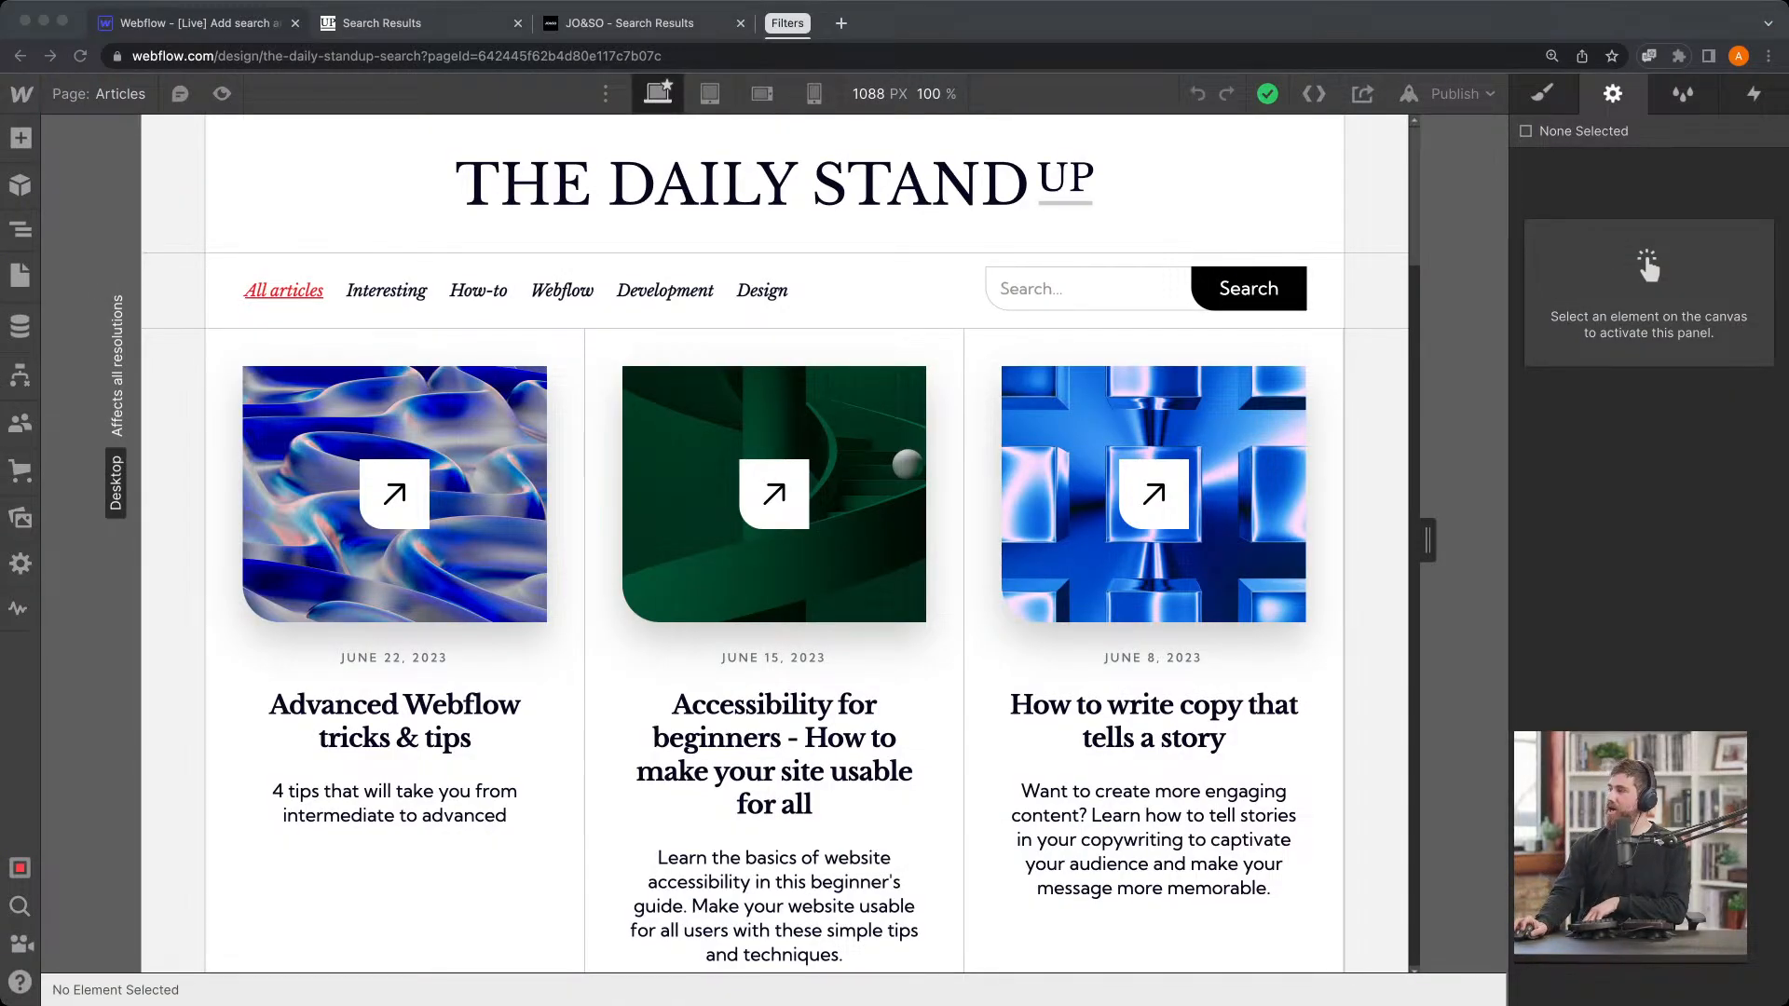
# View the site's CMS Collections, then open the published Articles page from the publish options
pyautogui.click(415, 329)
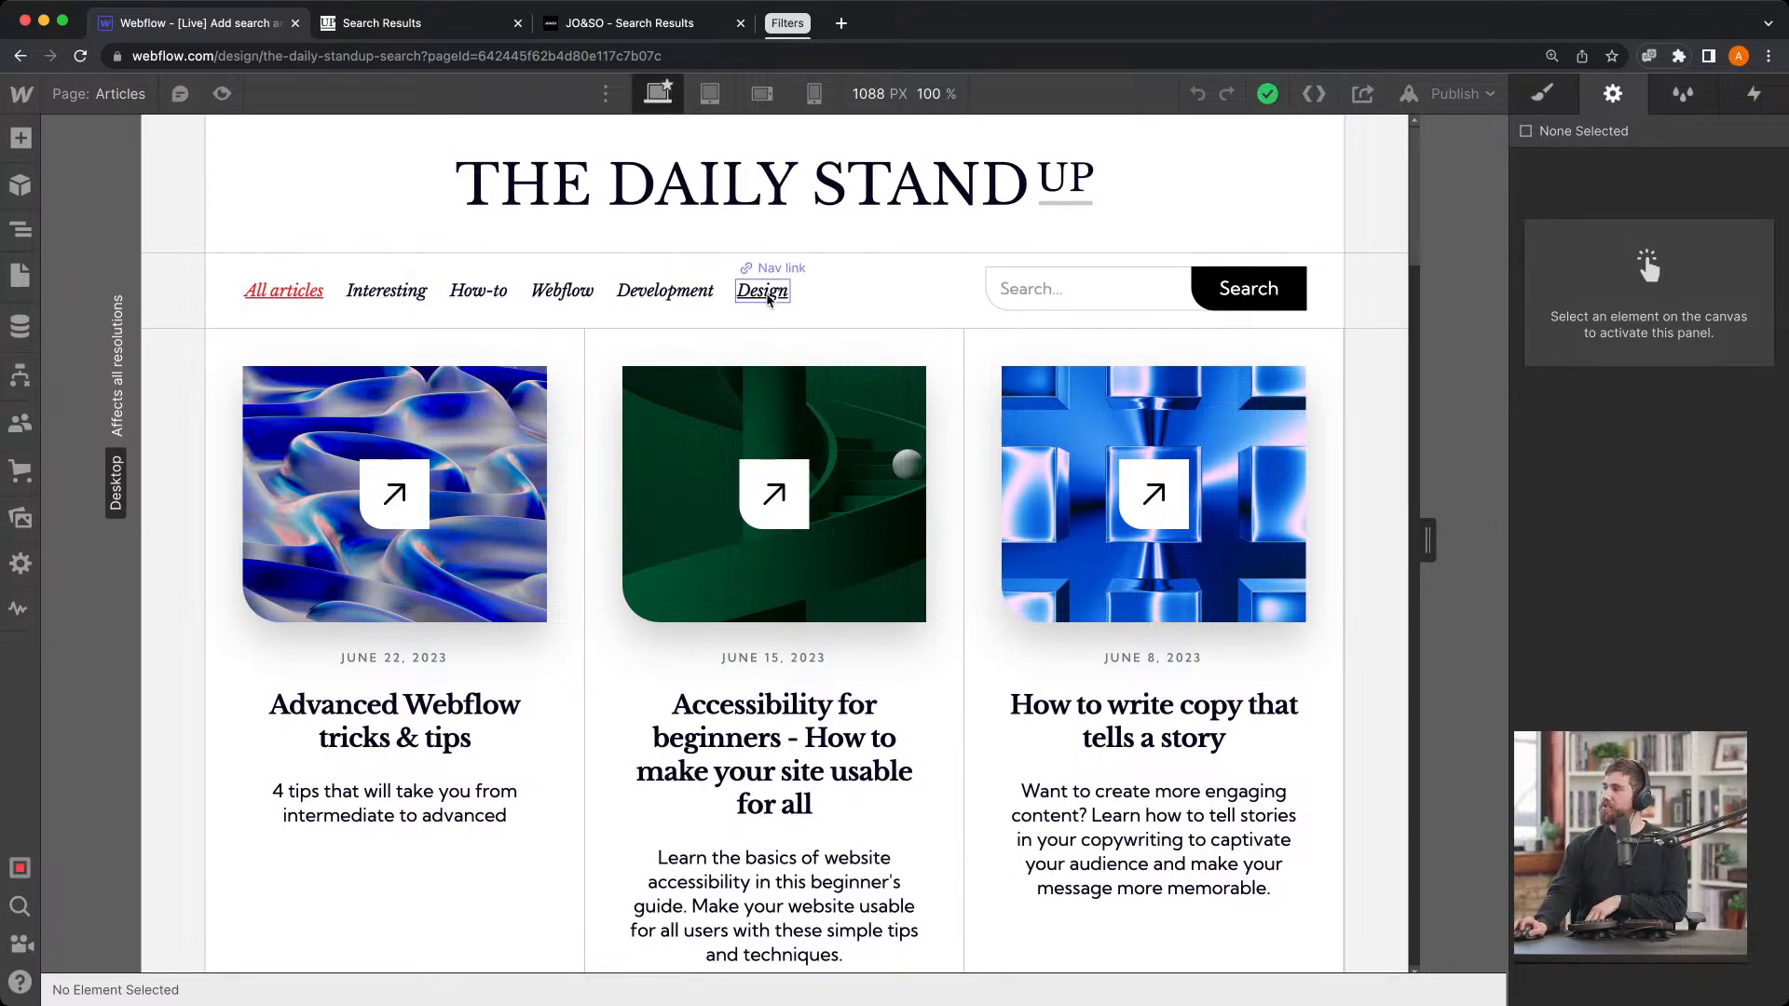
pyautogui.click(23, 325)
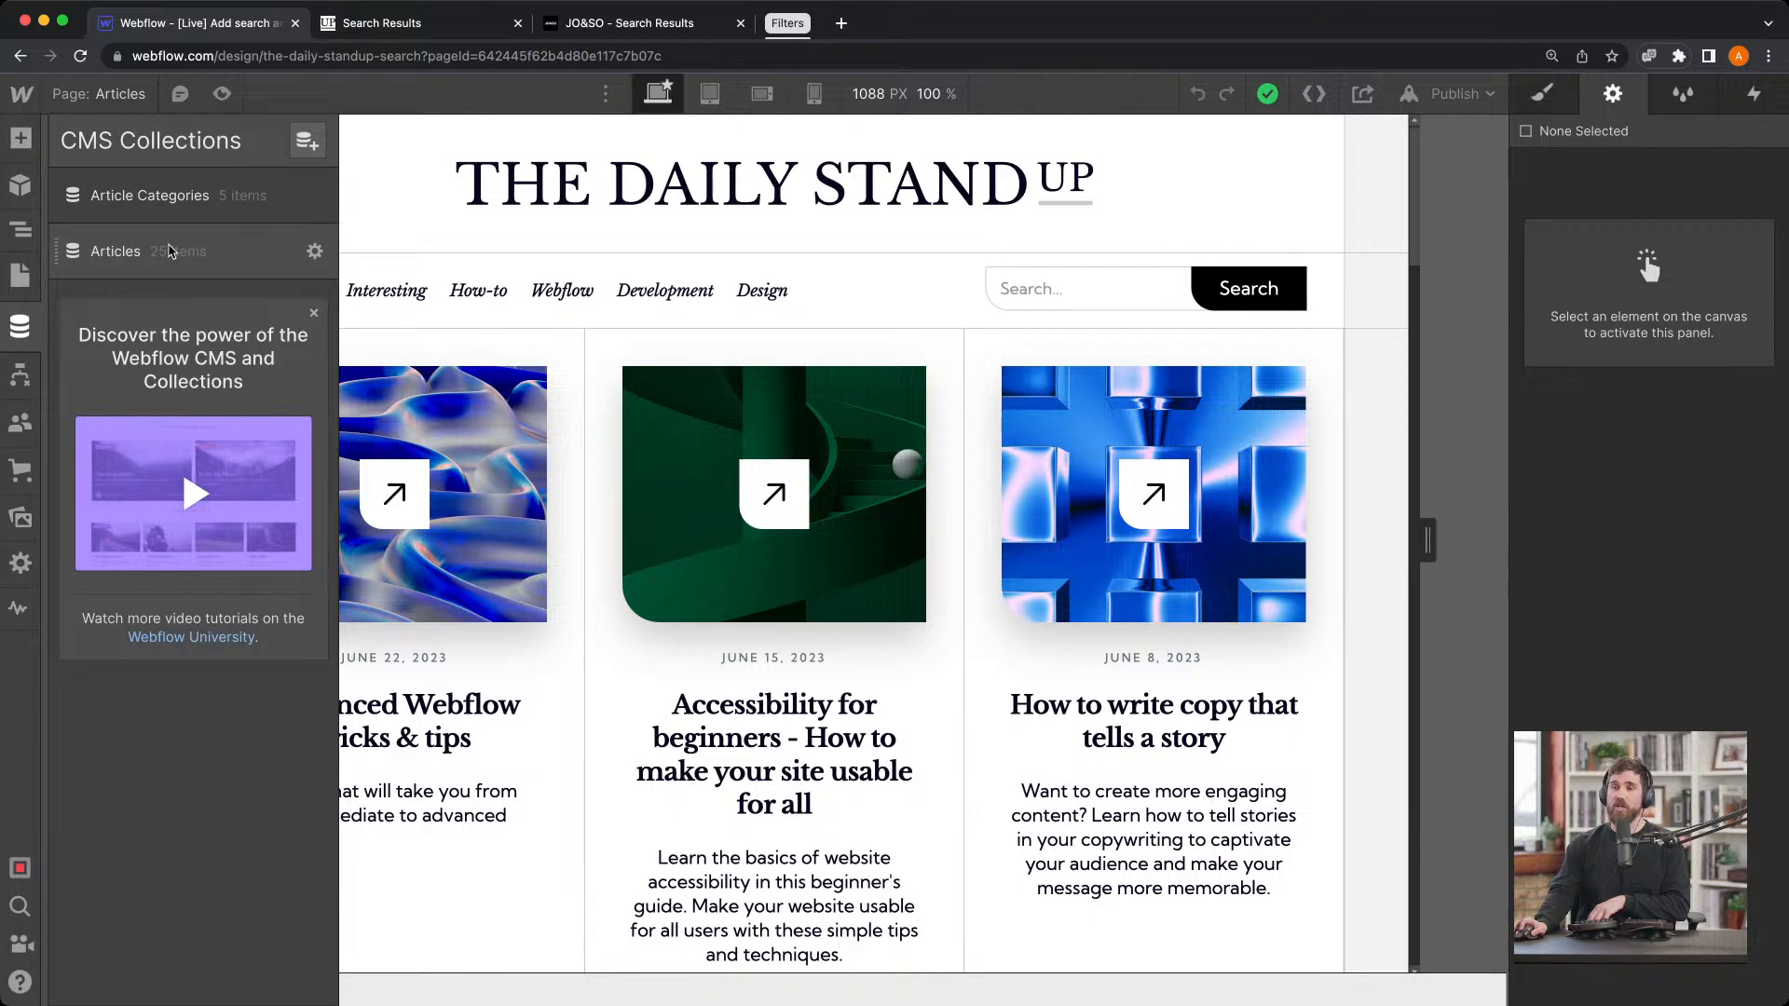
pyautogui.click(540, 302)
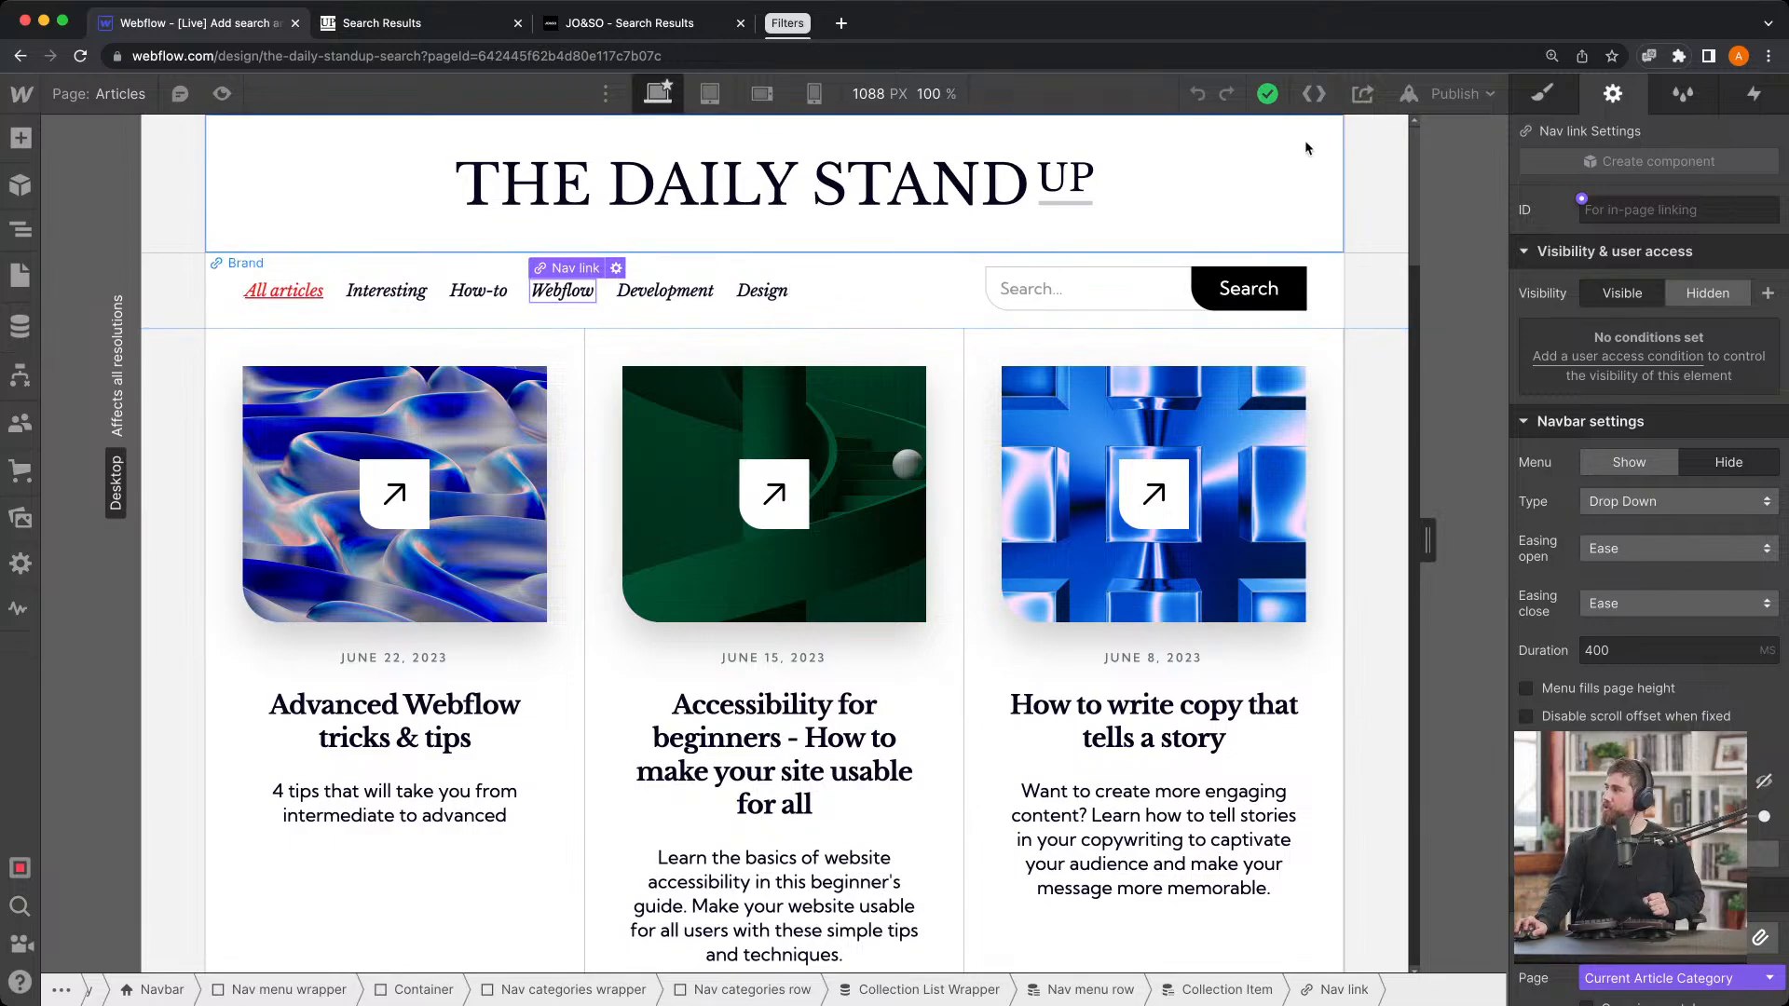
pyautogui.click(1455, 93)
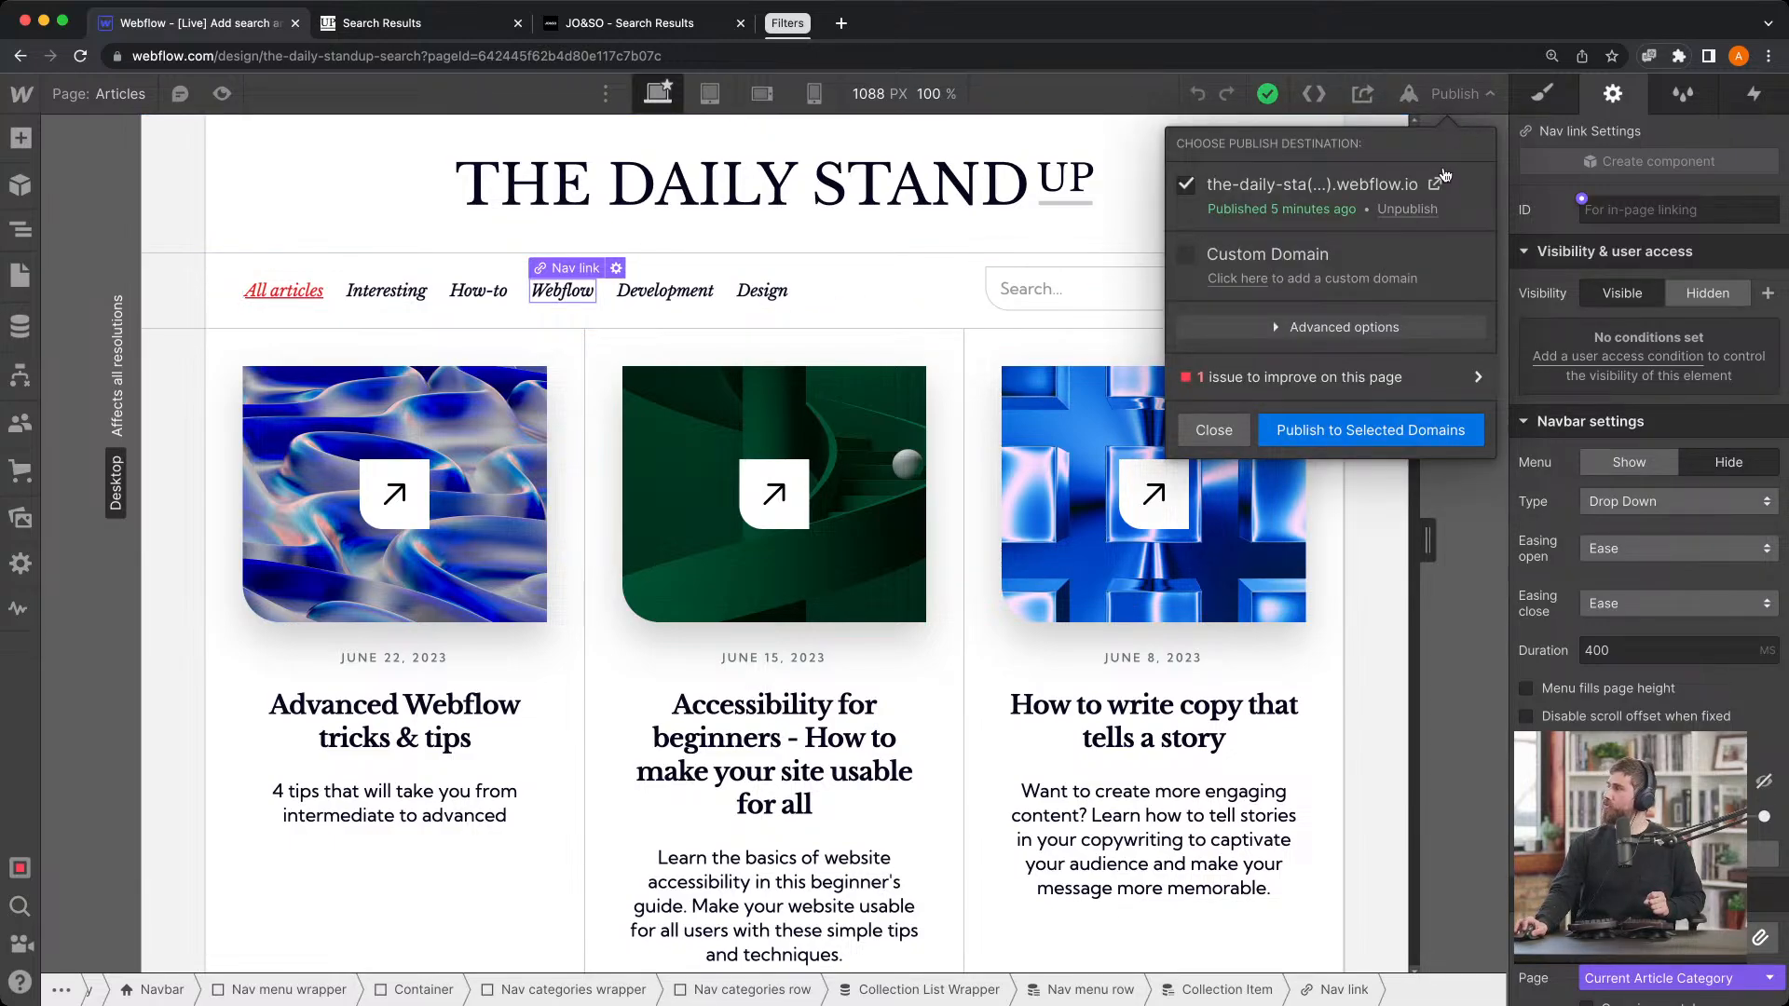
pyautogui.click(1446, 175)
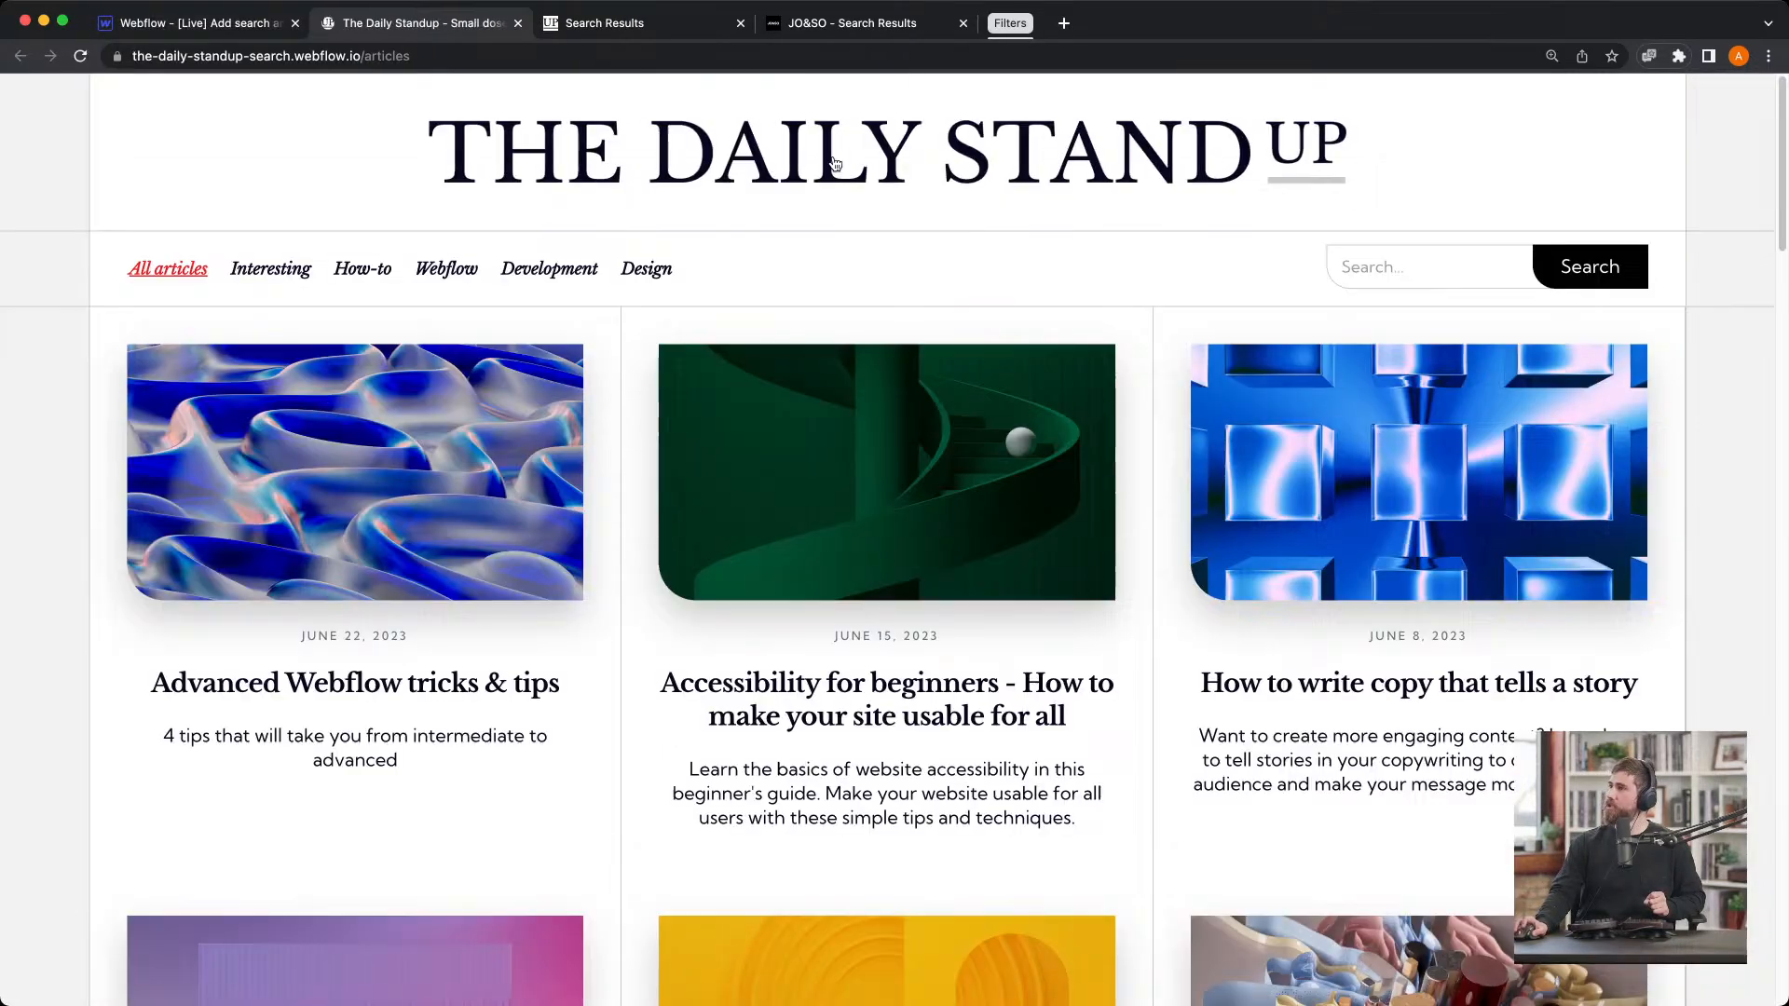
# View the Interesting, Webflow and Development category pages on the published site
pyautogui.click(282, 271)
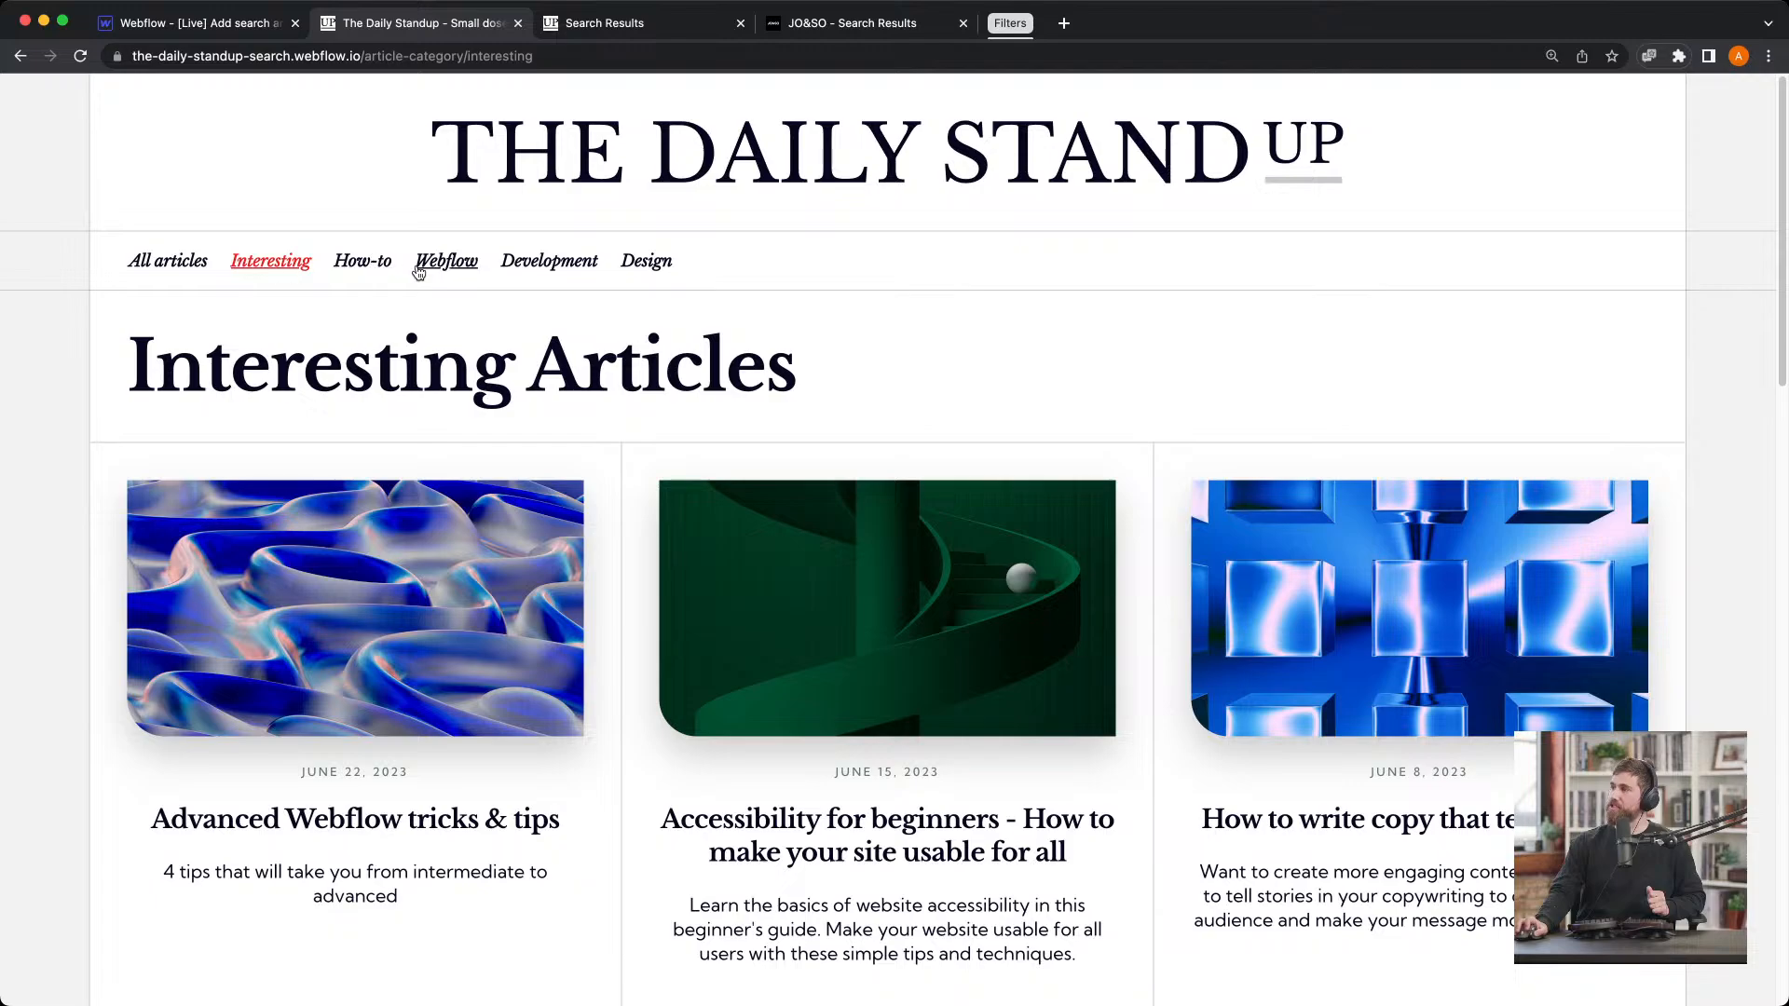
pyautogui.click(427, 269)
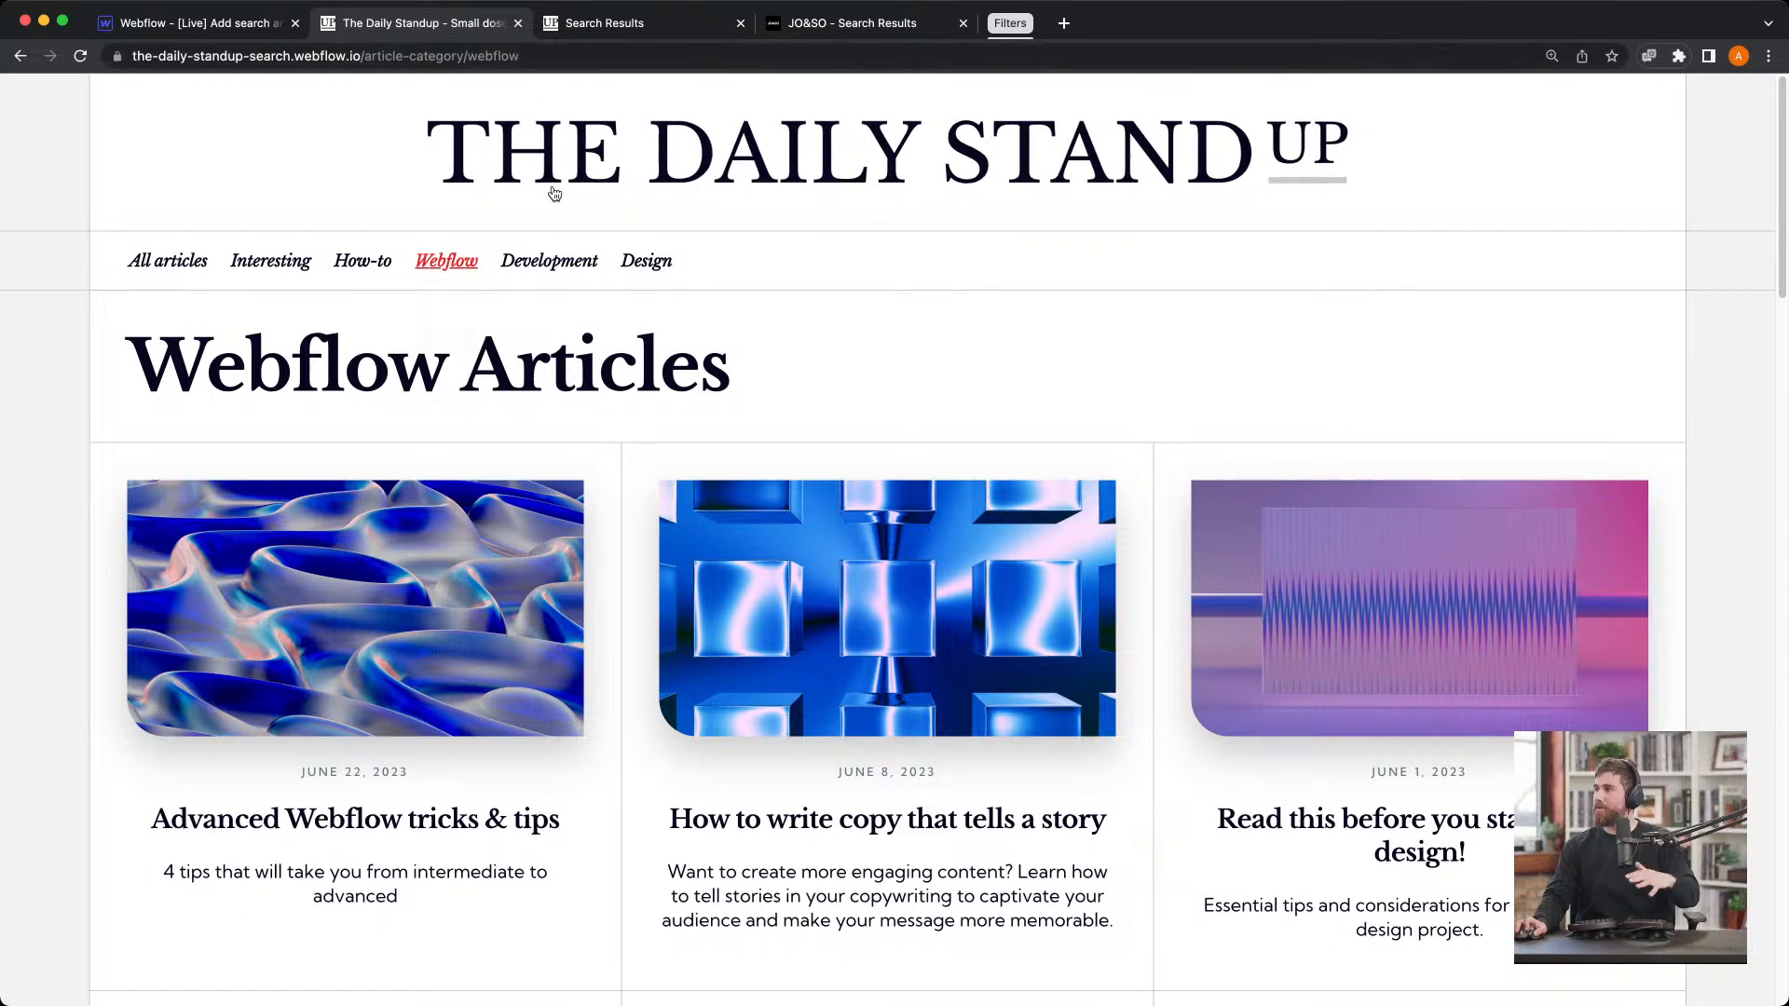
pyautogui.click(552, 260)
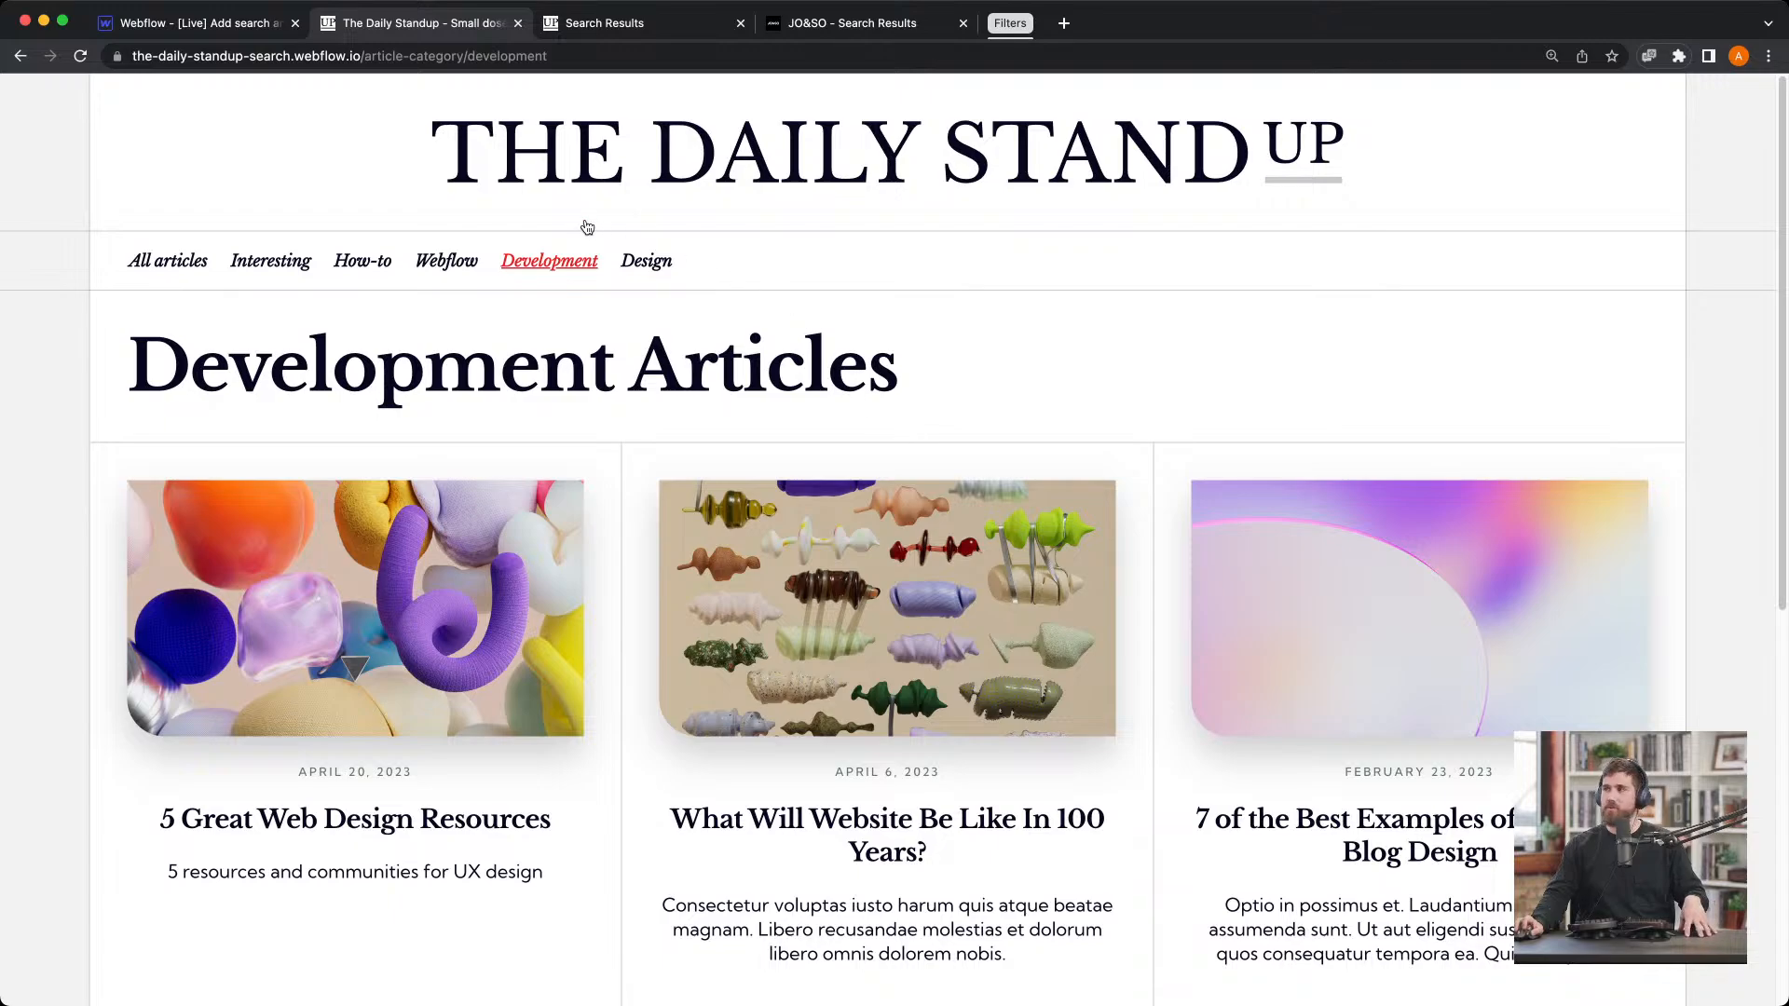
# Switch to the Webflow Designer, close the publish options, then expand the Filters tab group and place it beside the Designer tab
pyautogui.click(197, 29)
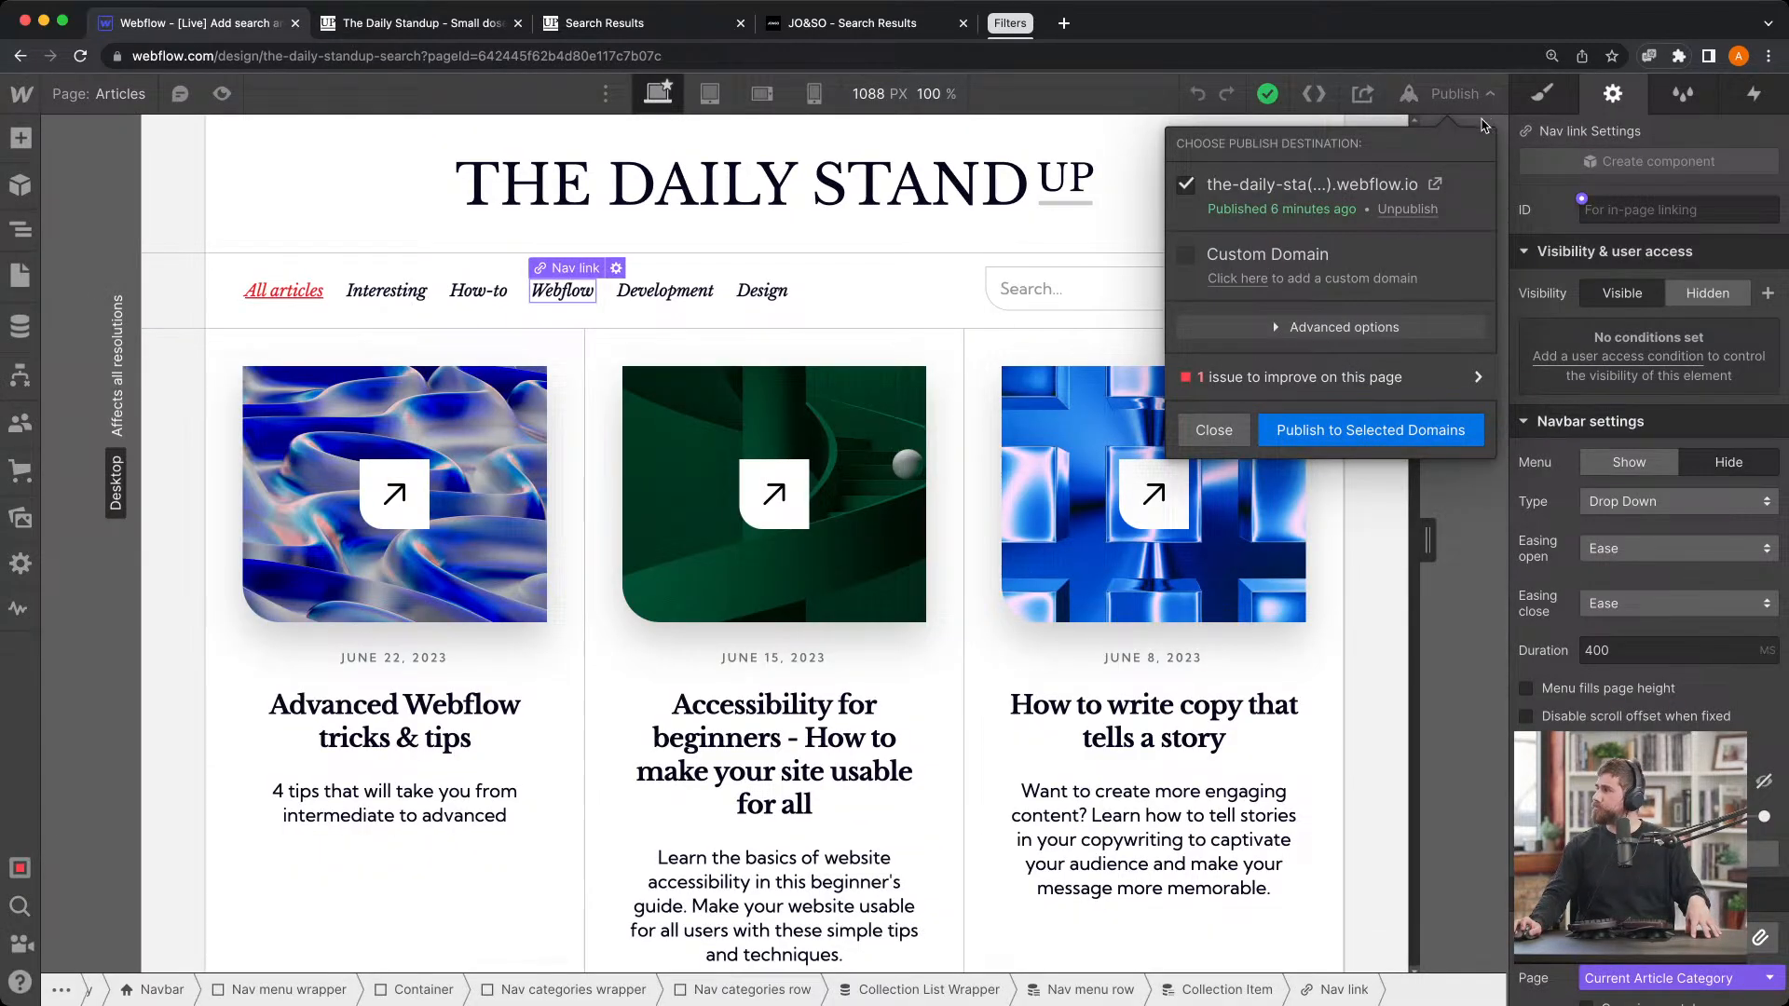
pyautogui.click(1456, 729)
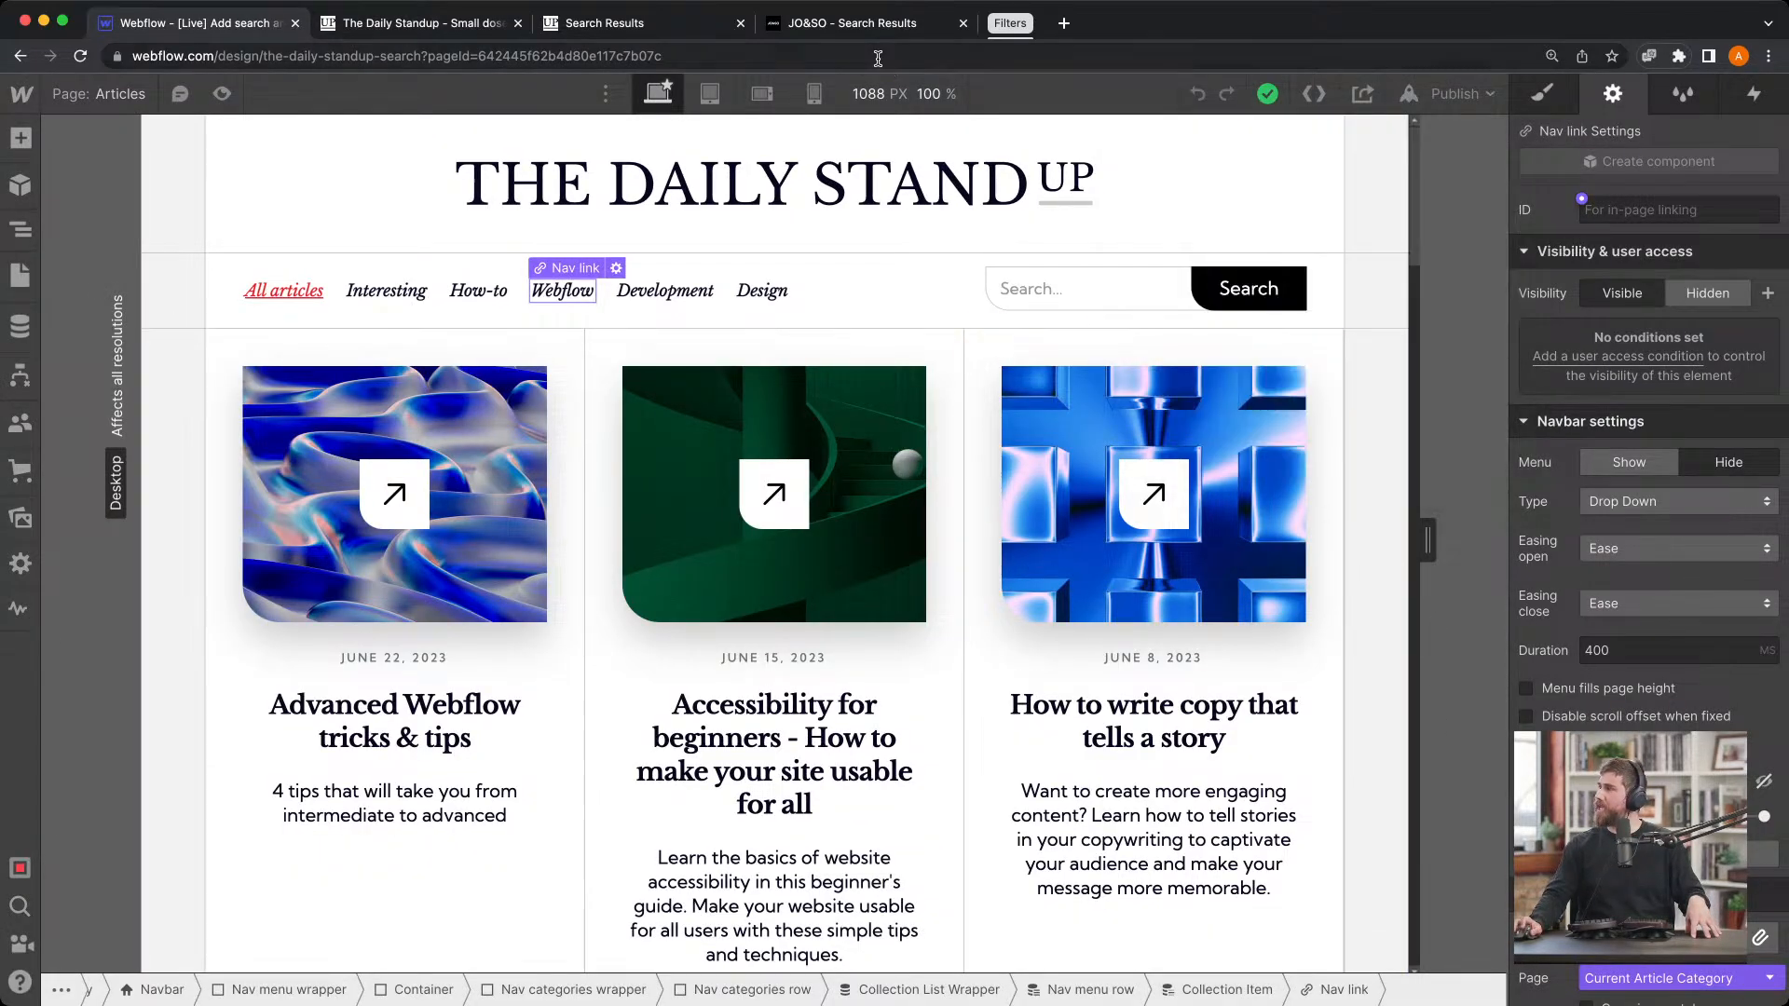
pyautogui.click(1012, 30)
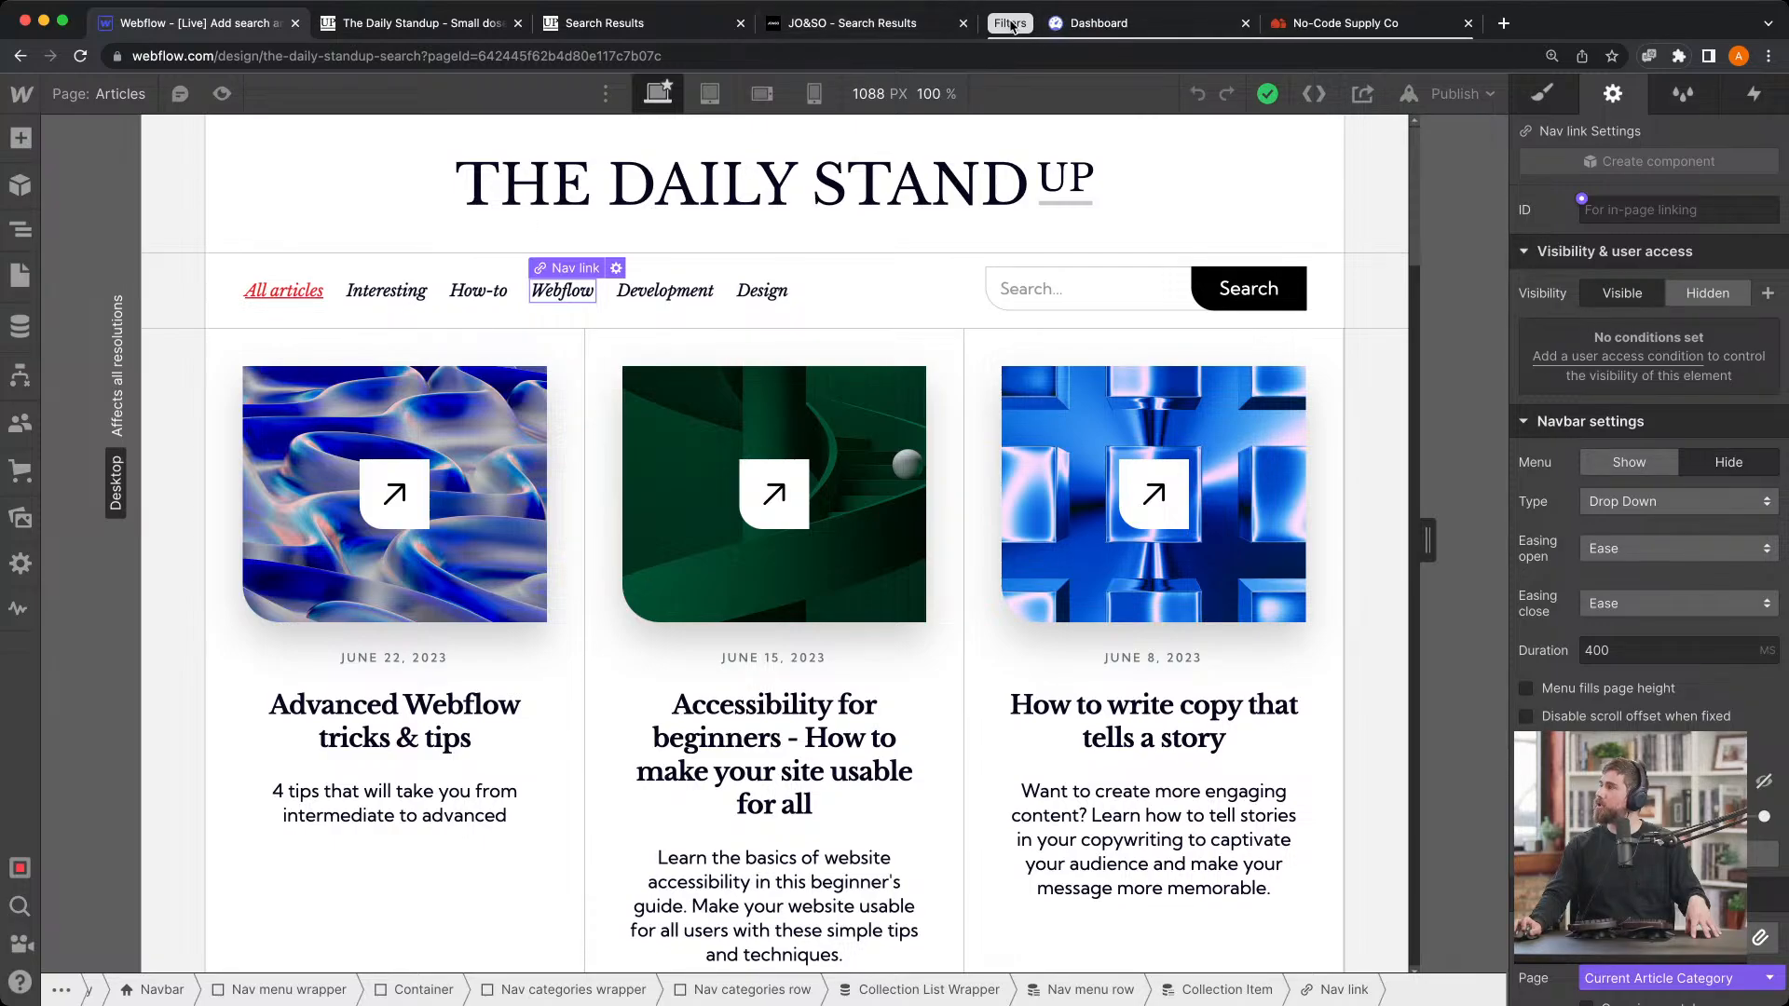
pyautogui.moveTo(1014, 27); pyautogui.dragTo(377, 22)
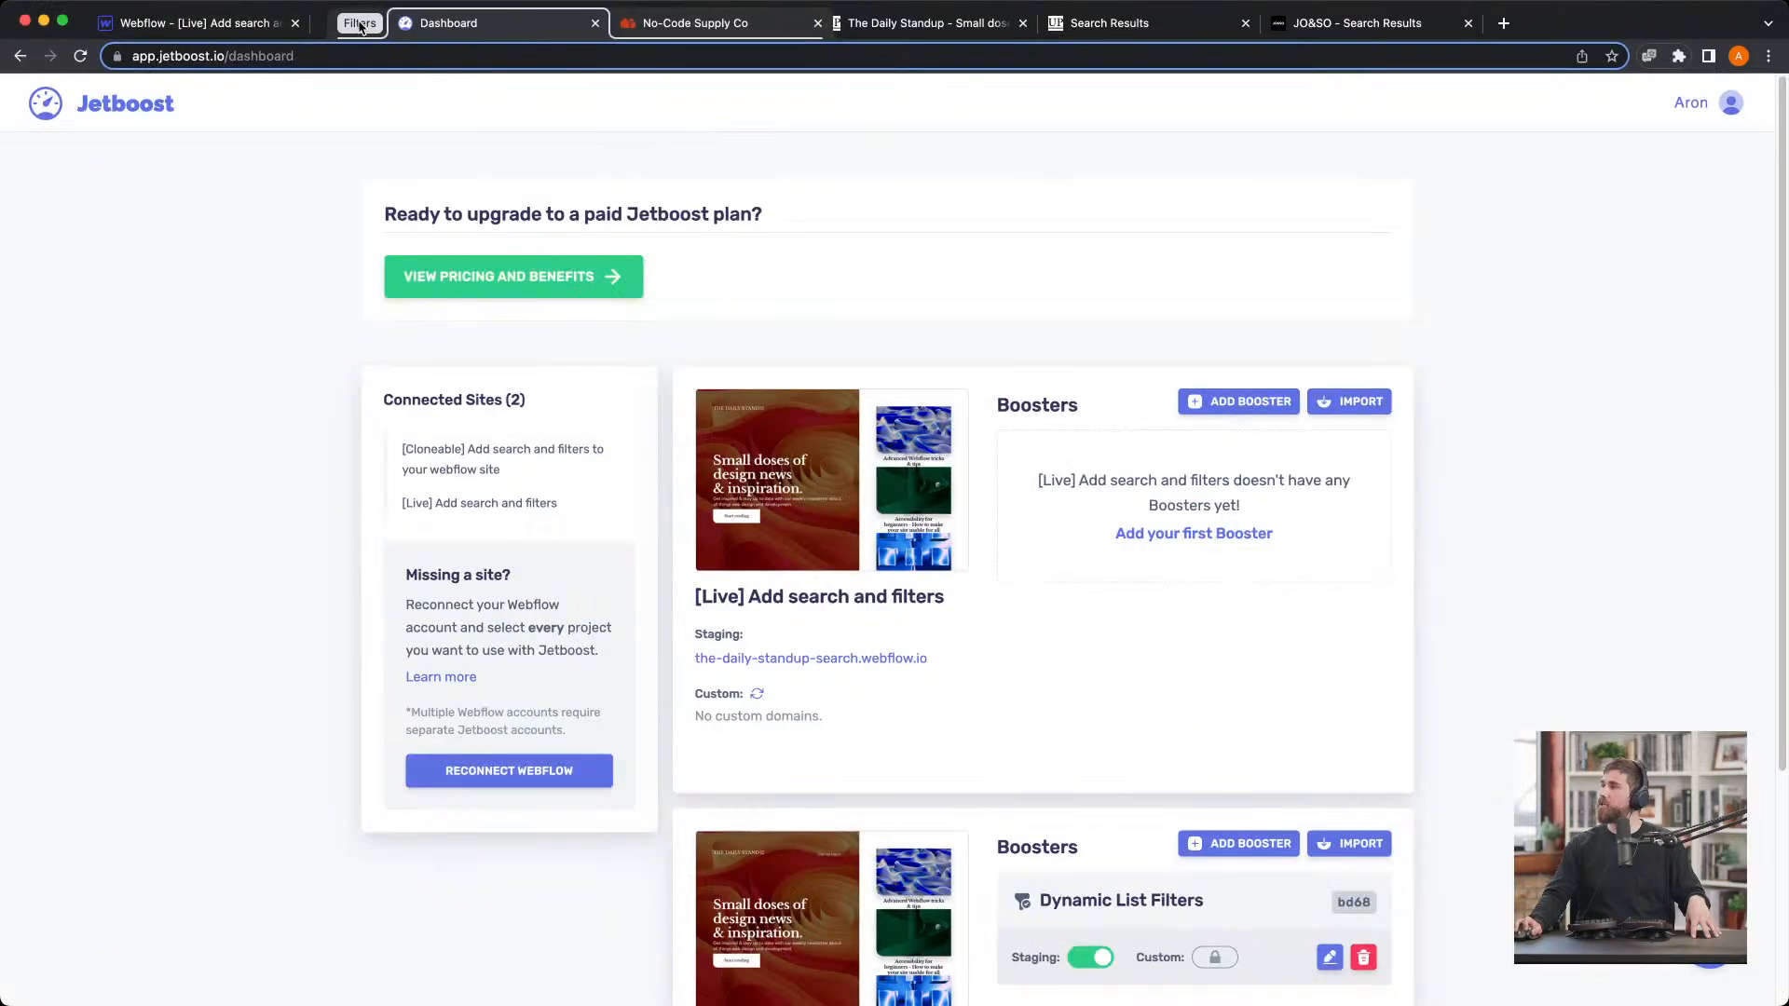
# Switch to the No-Code Supply Co site and search its items for "agri"
pyautogui.click(743, 29)
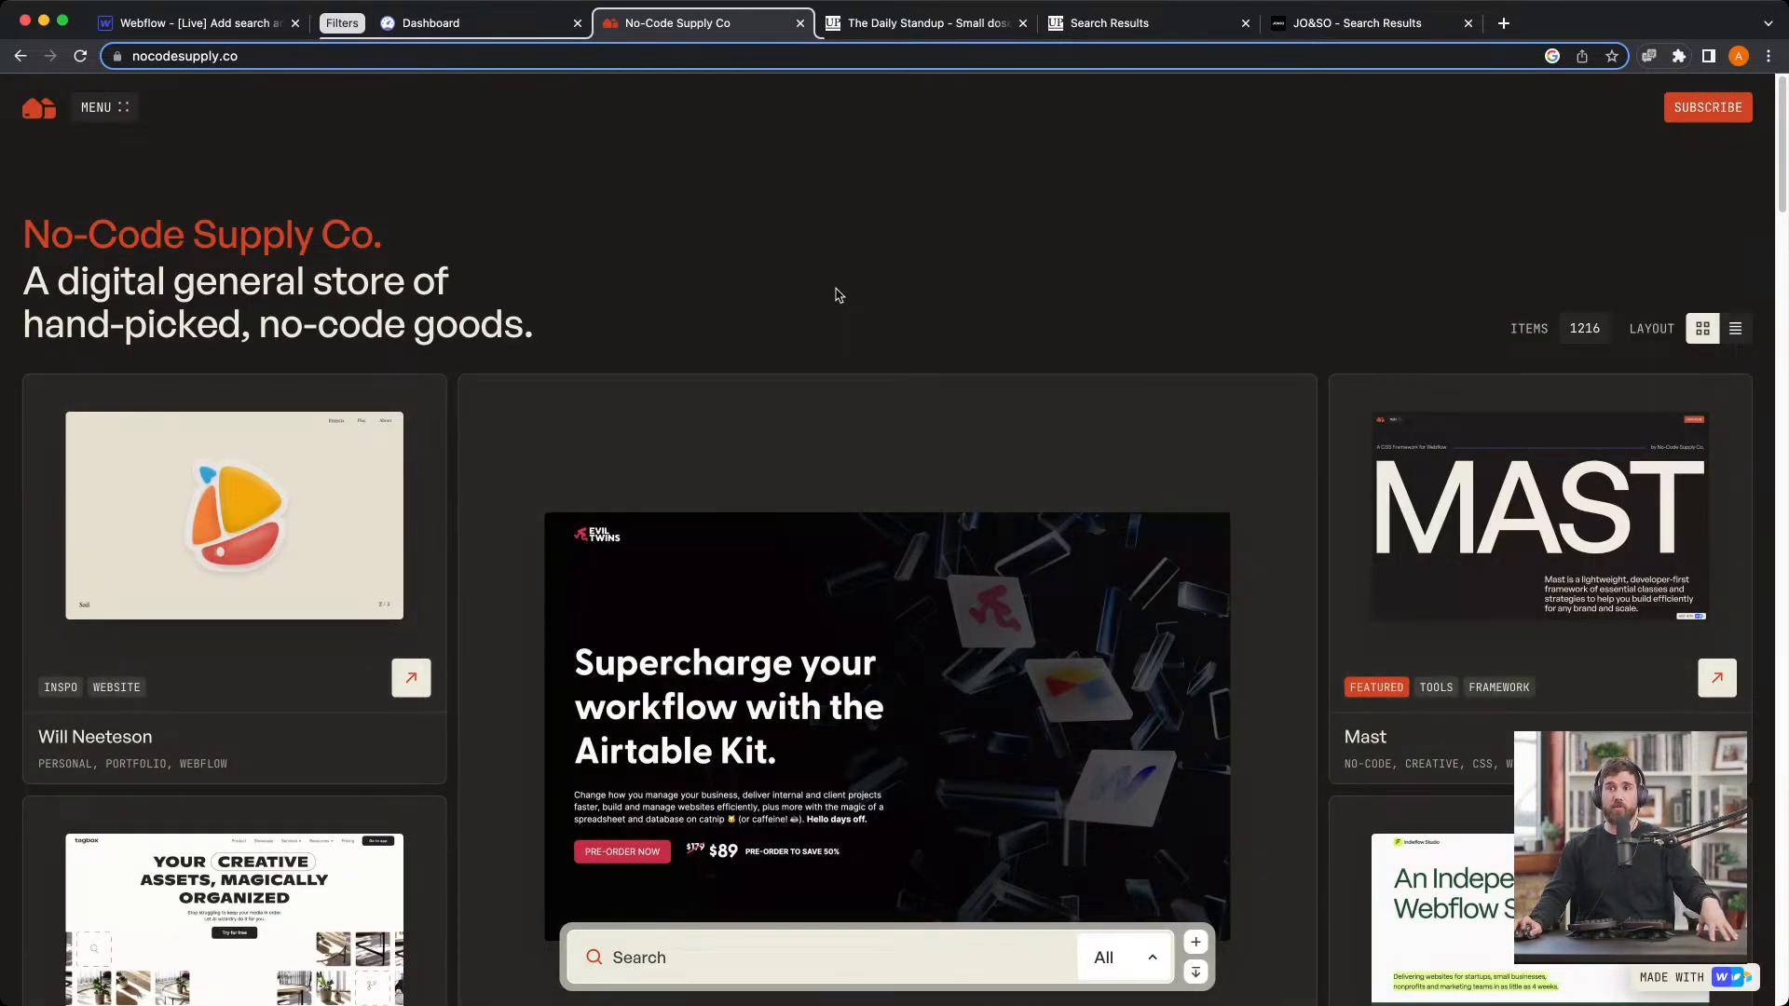
pyautogui.click(765, 972)
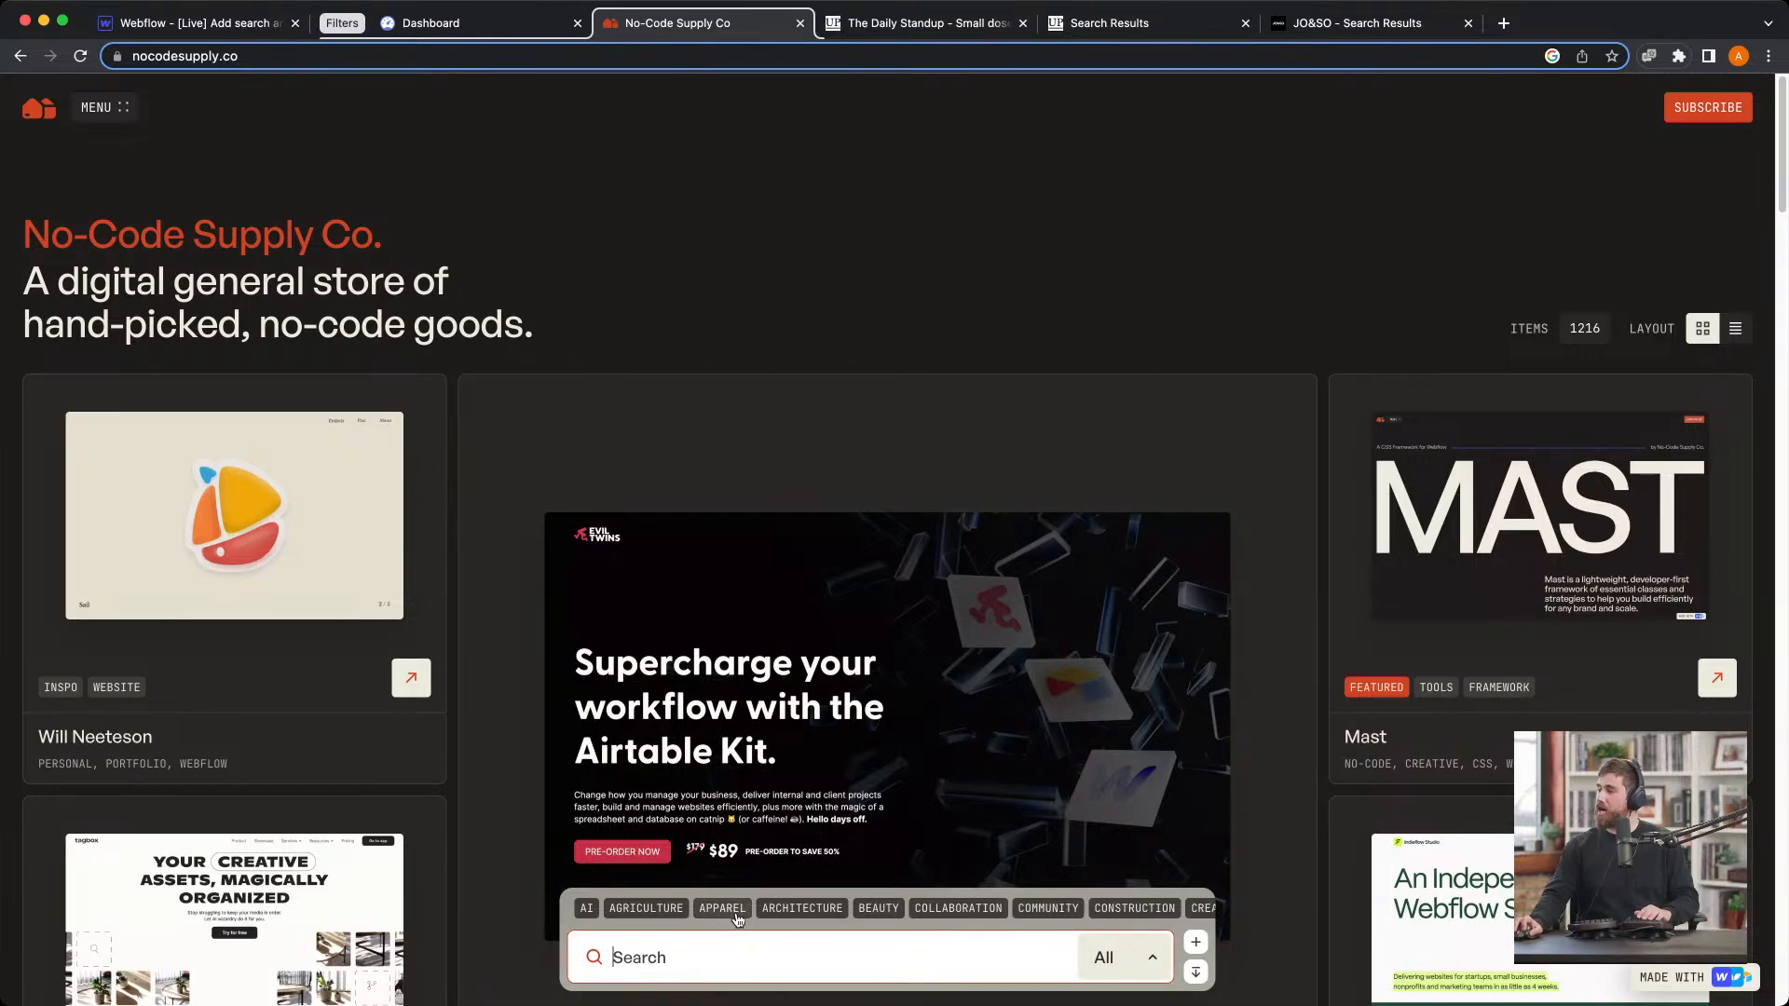
pyautogui.write('agri')
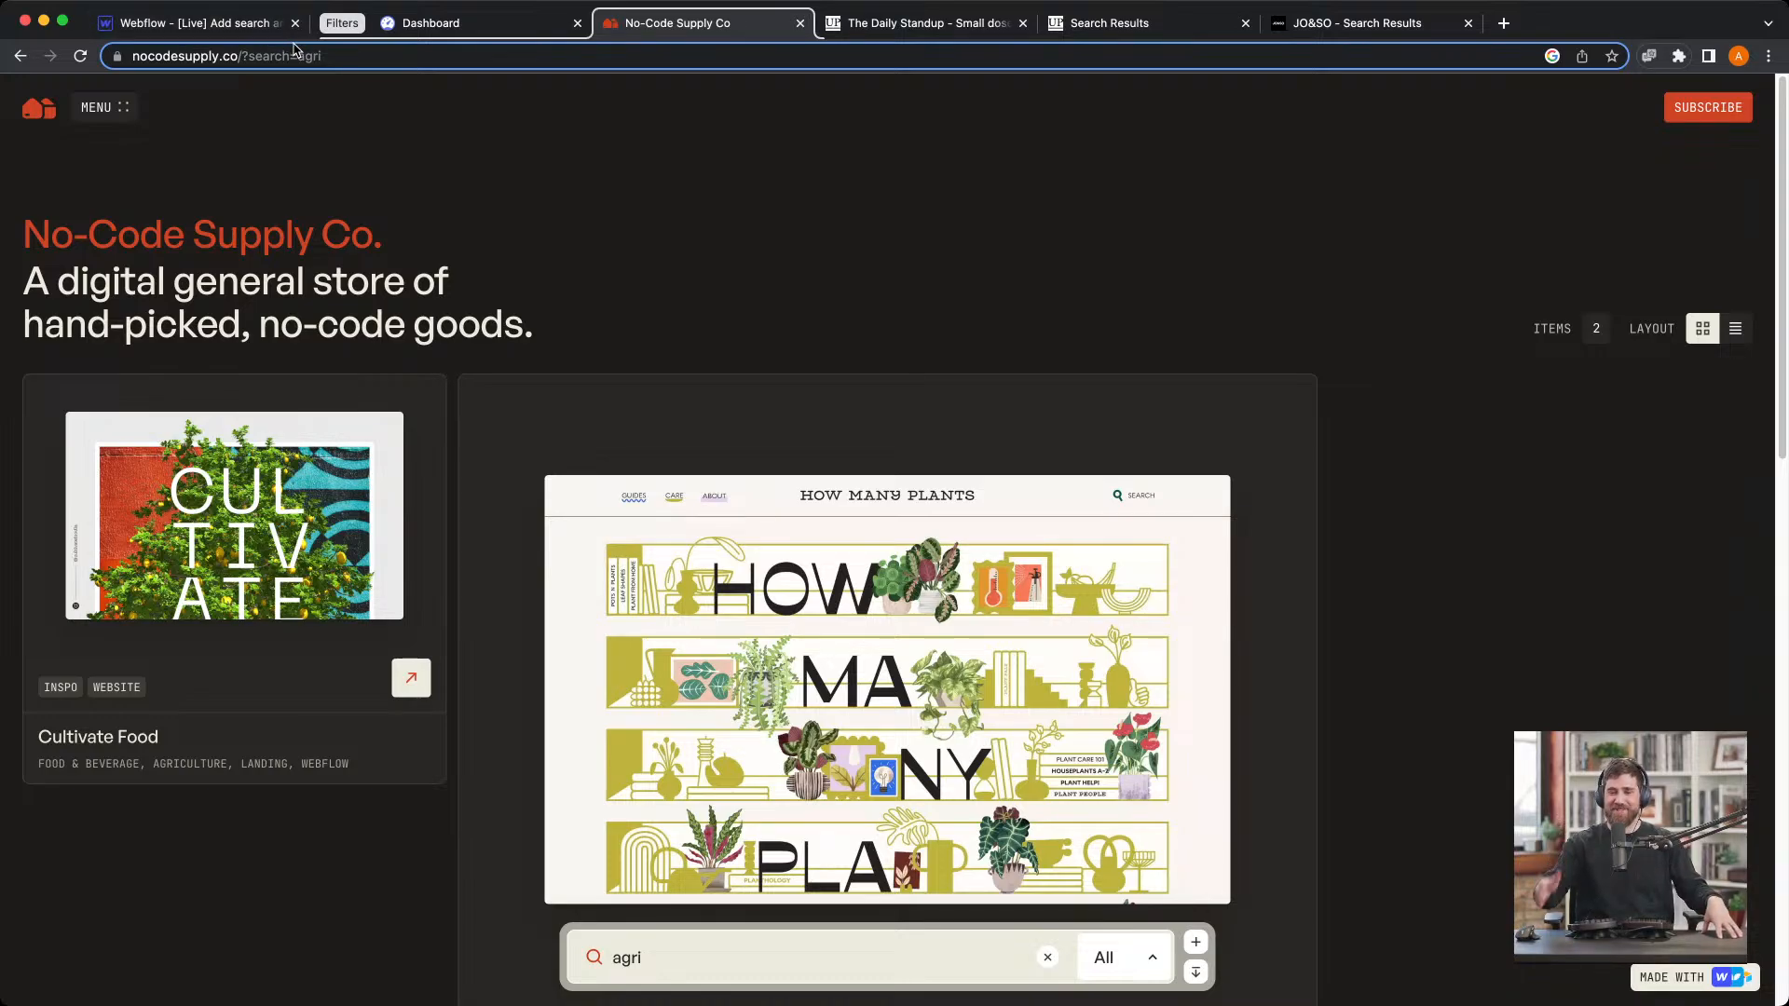
# Switch to the Jetboost dashboard and create a Dynamic List Filters booster for the [Live] Add search and filters site
pyautogui.click(486, 28)
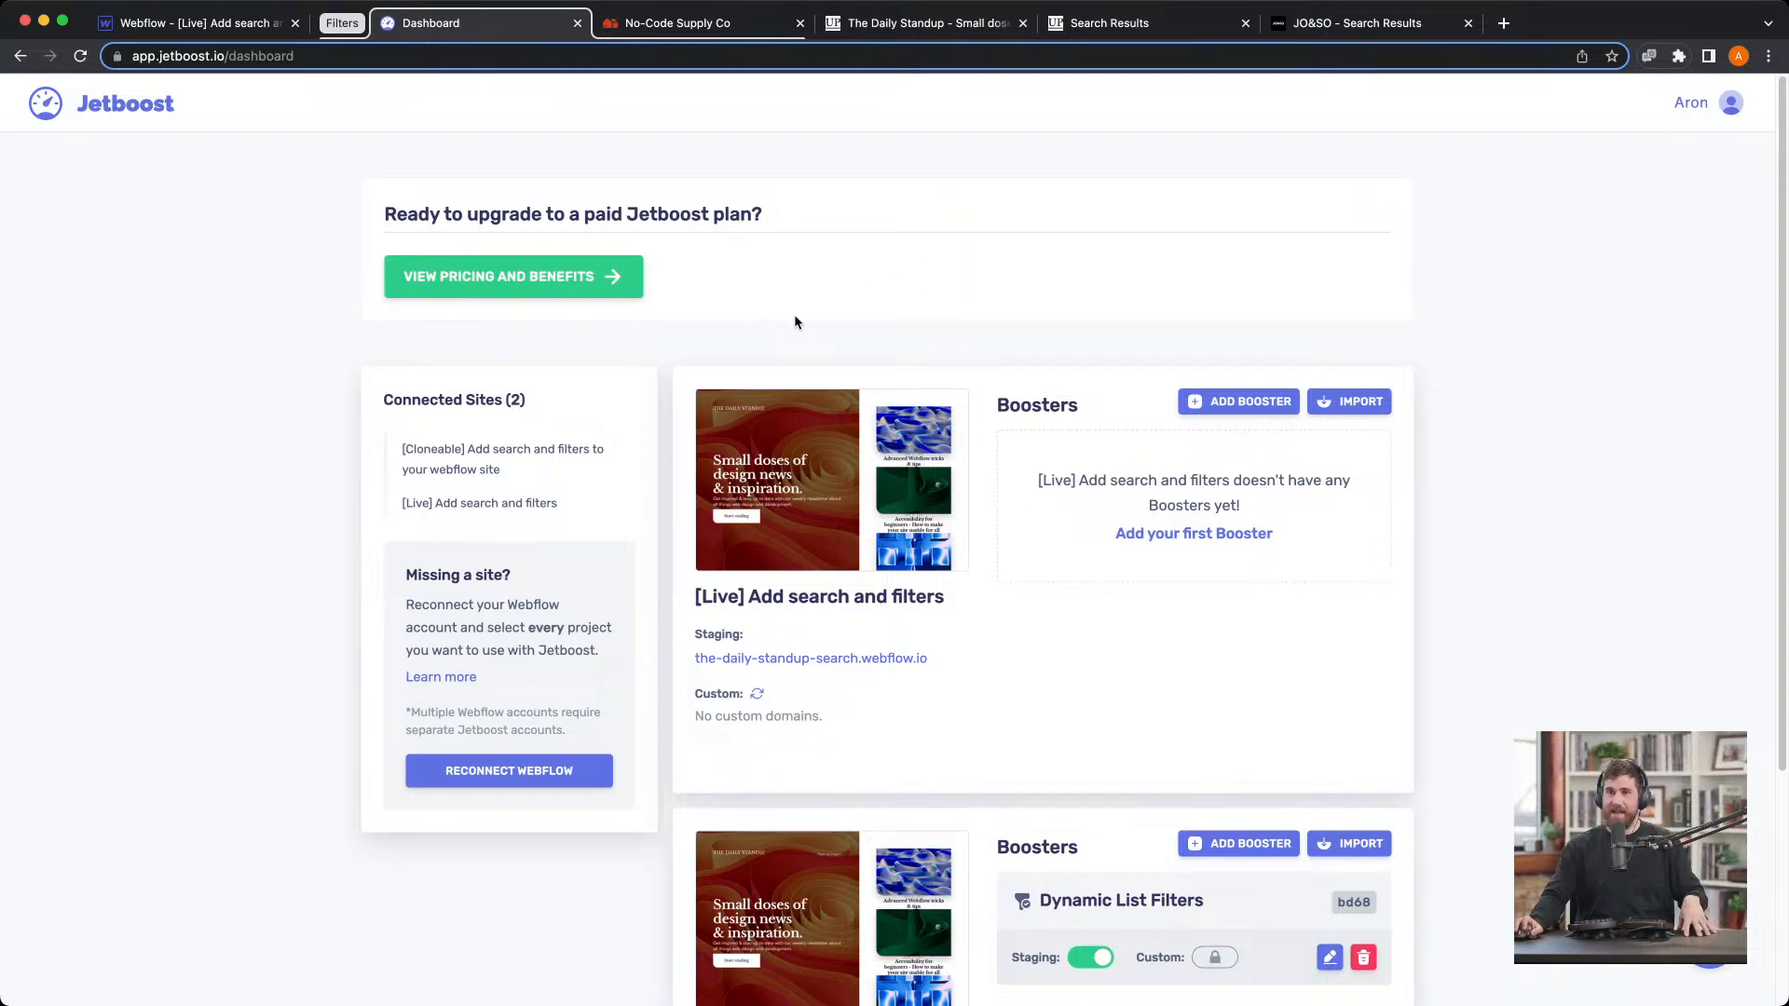
pyautogui.click(200, 23)
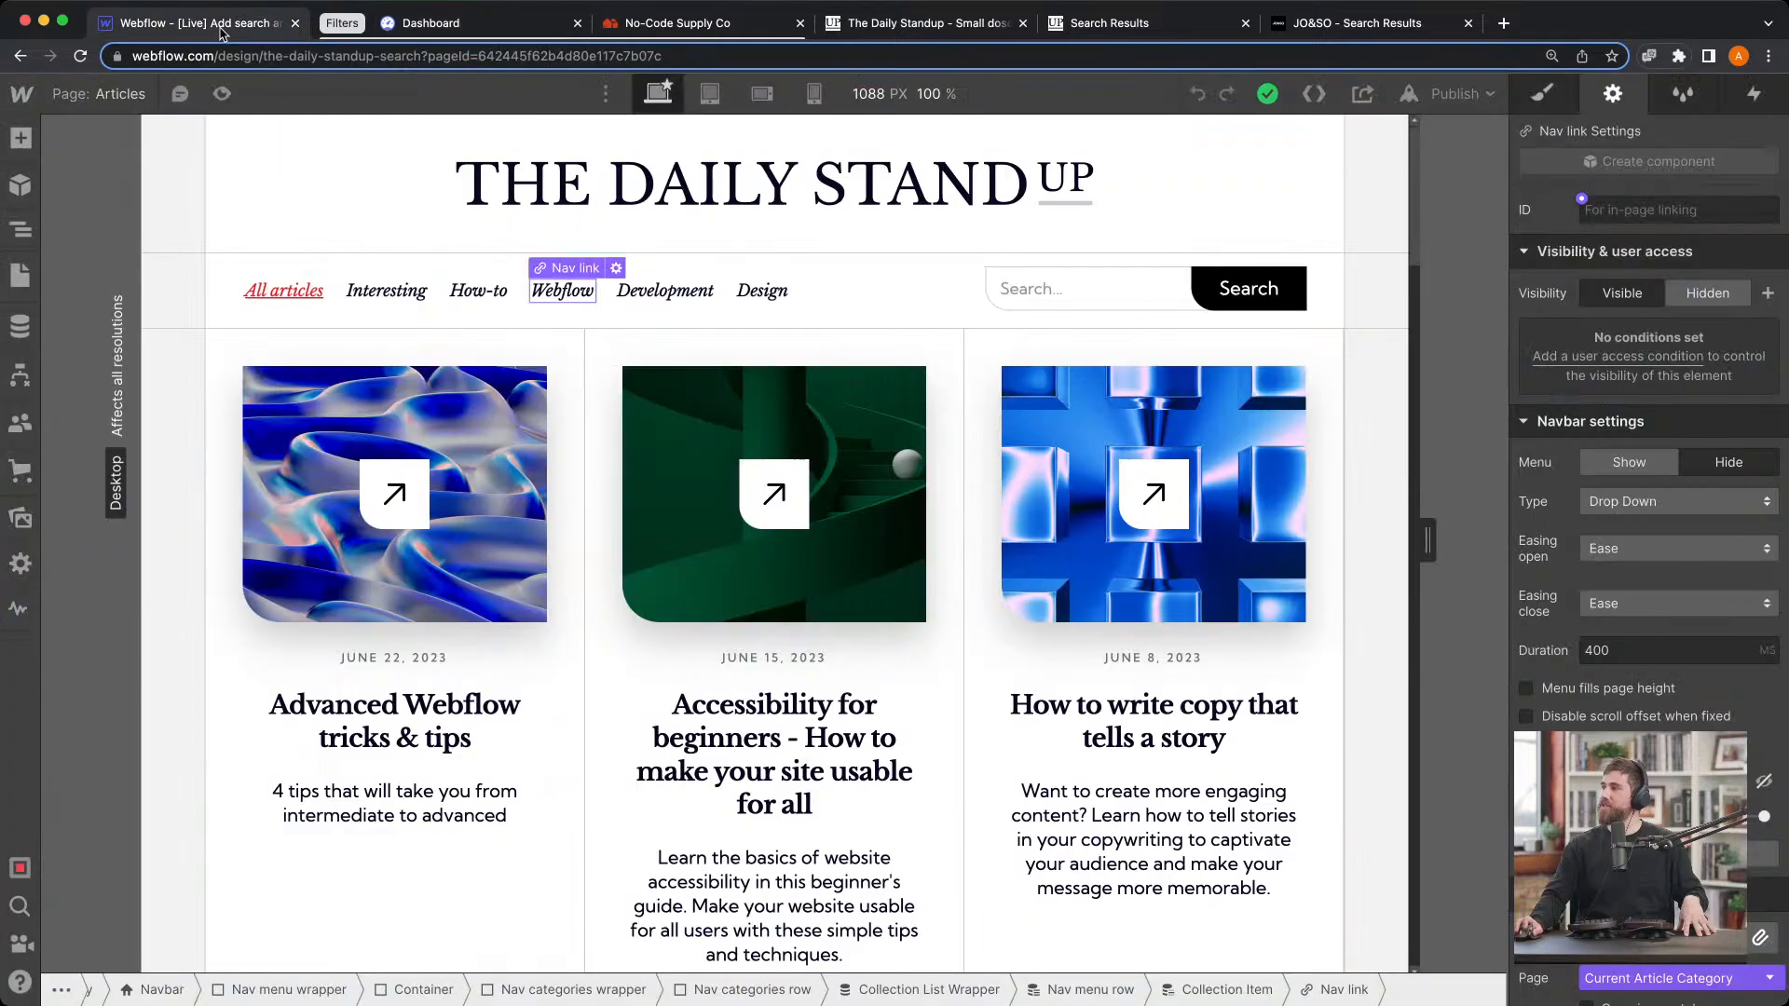
pyautogui.click(429, 27)
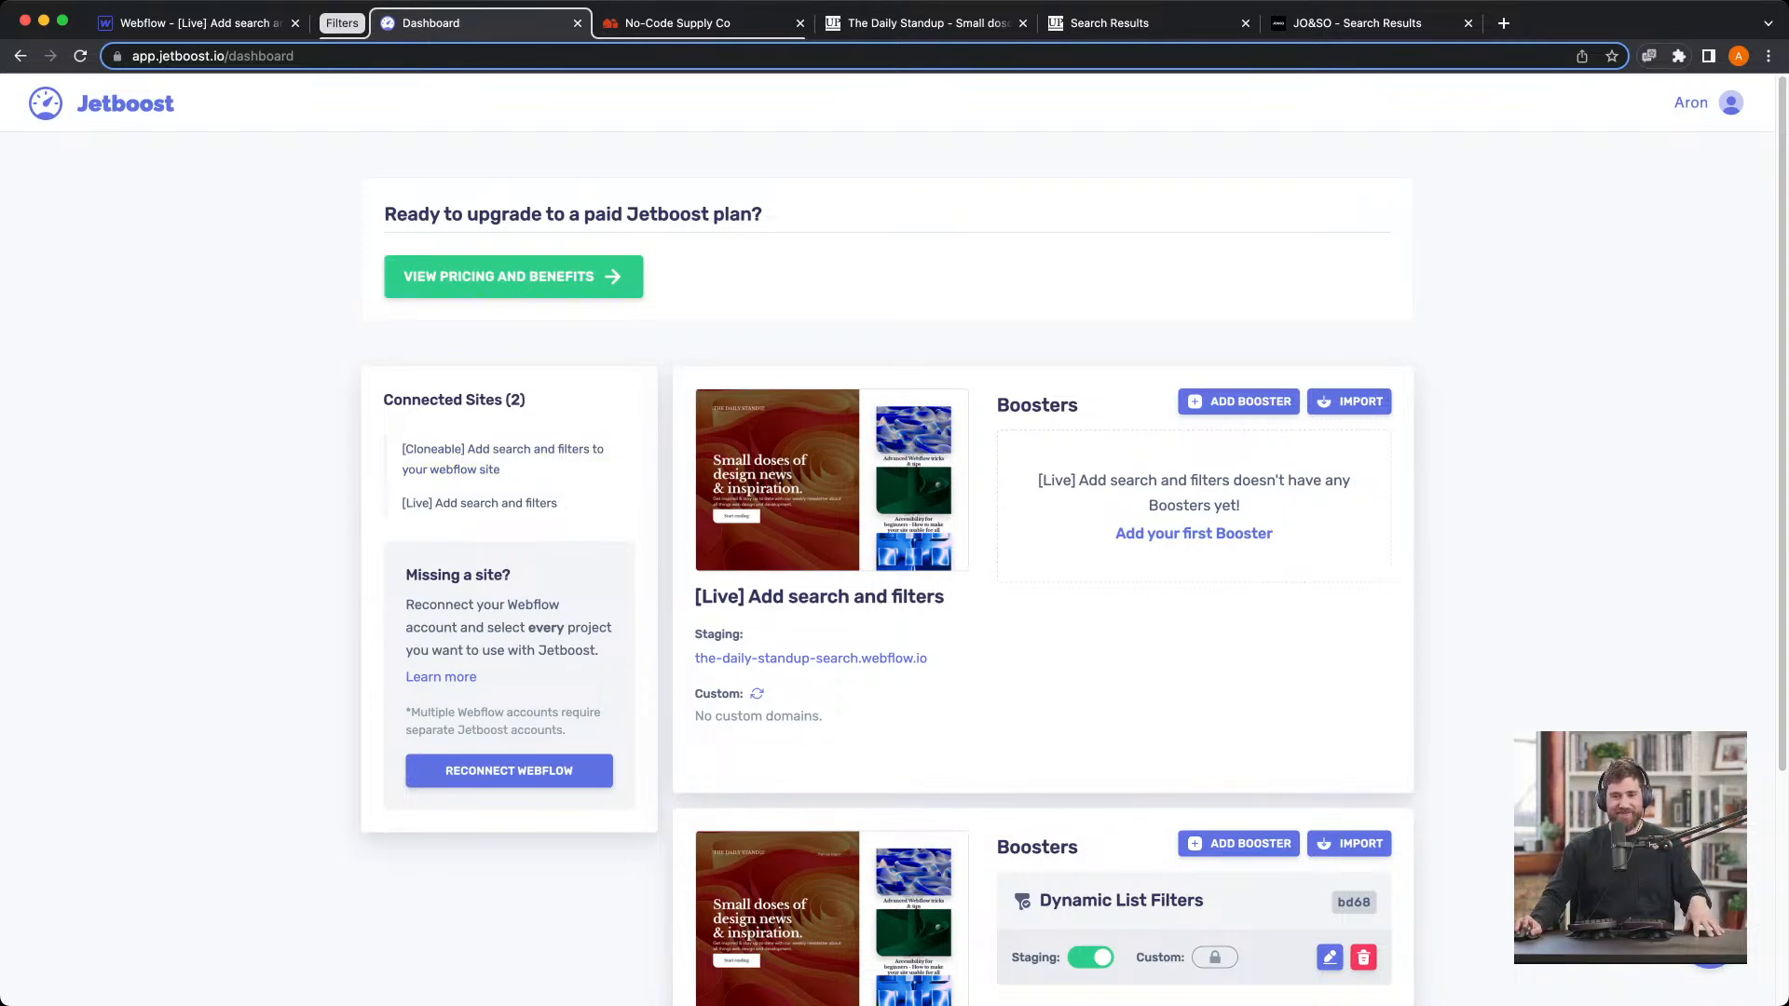
pyautogui.click(1201, 403)
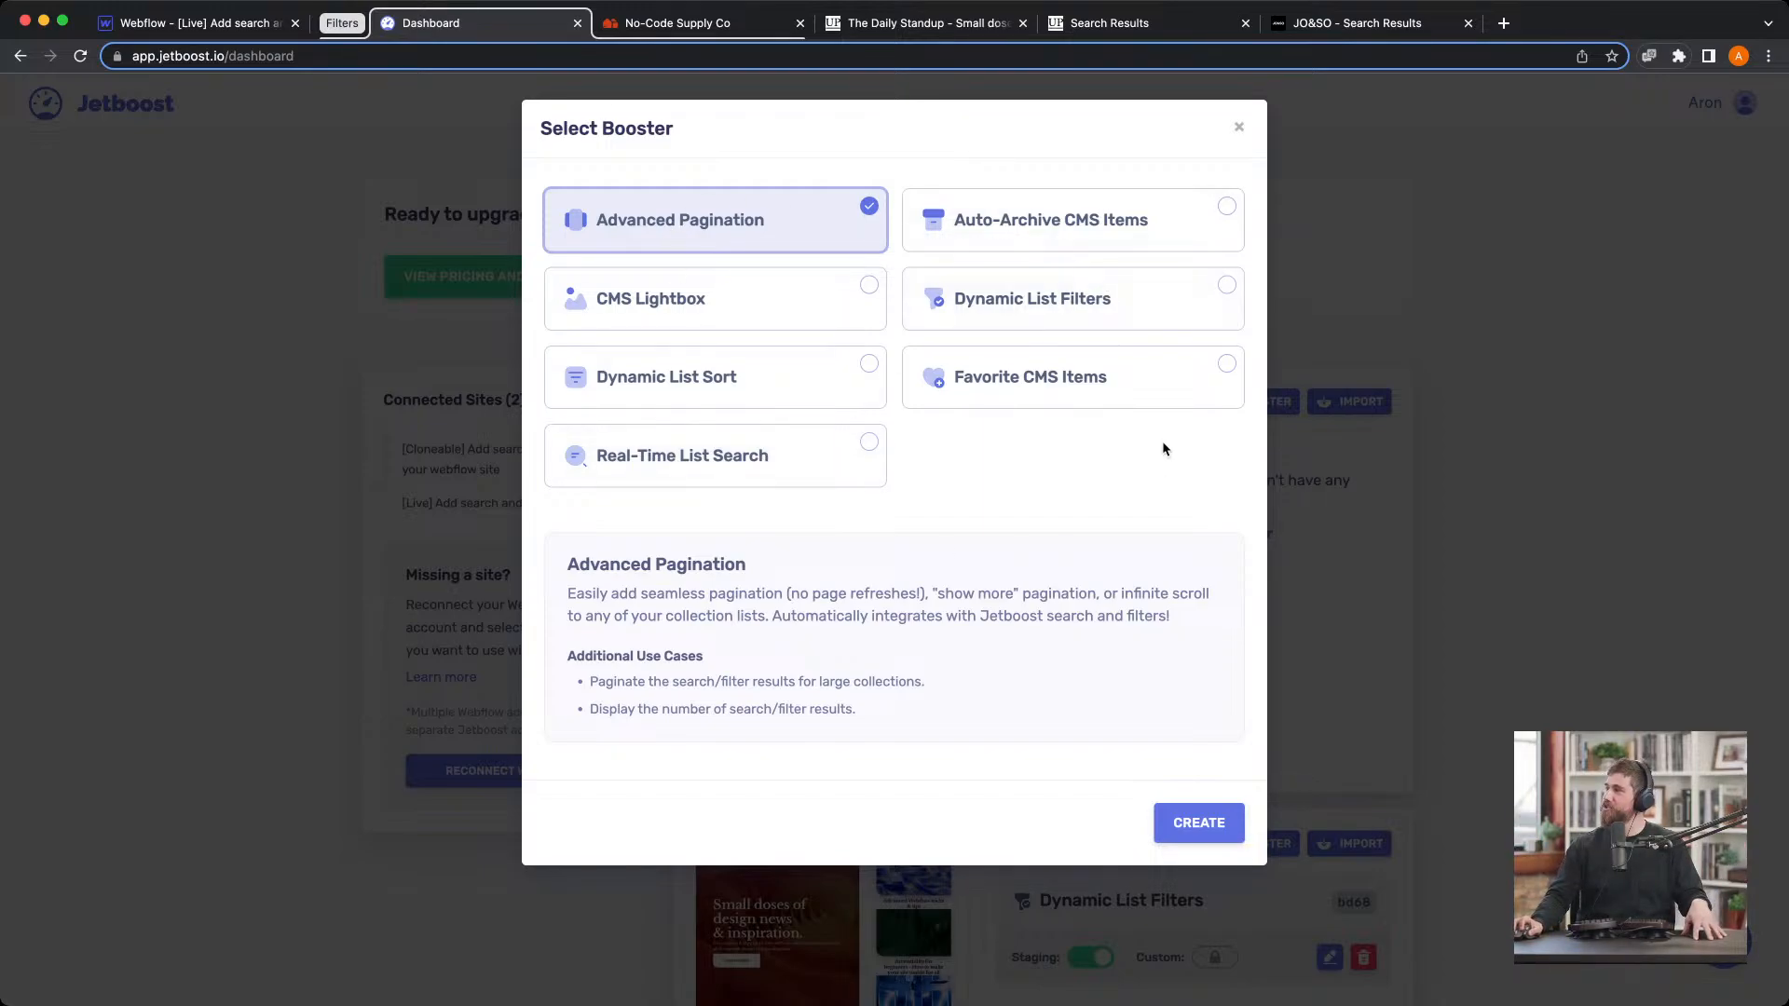
pyautogui.click(1035, 319)
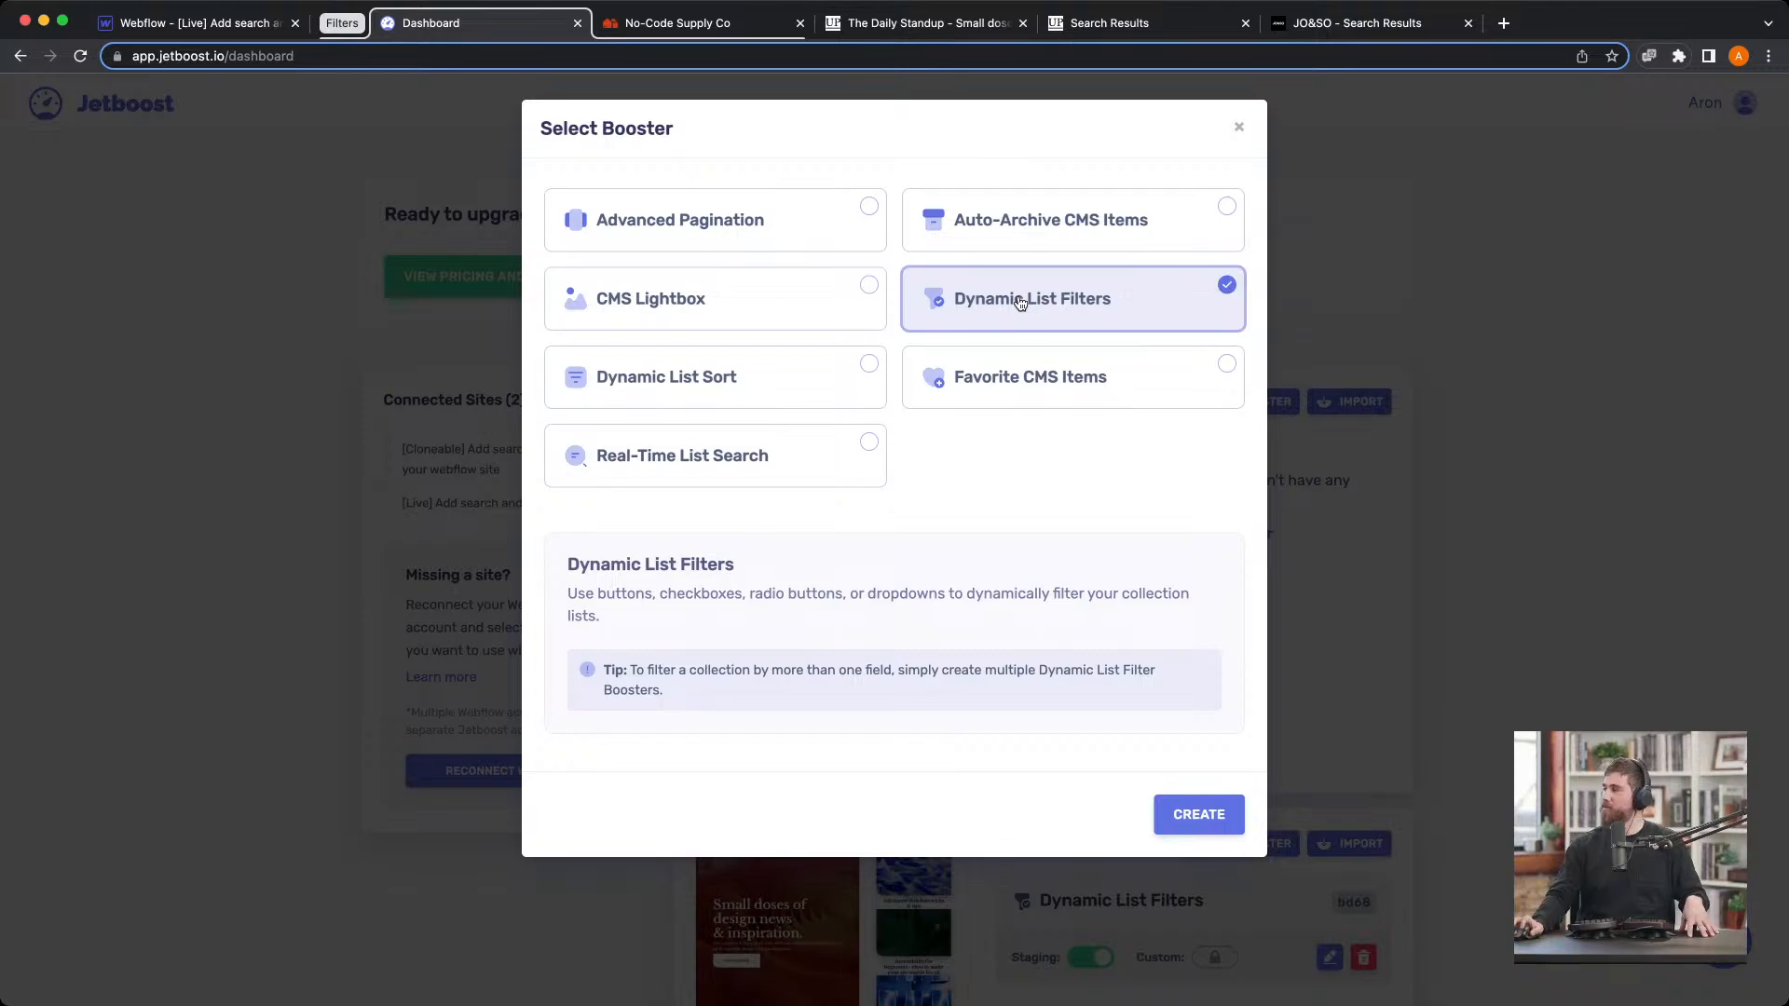
pyautogui.click(1172, 817)
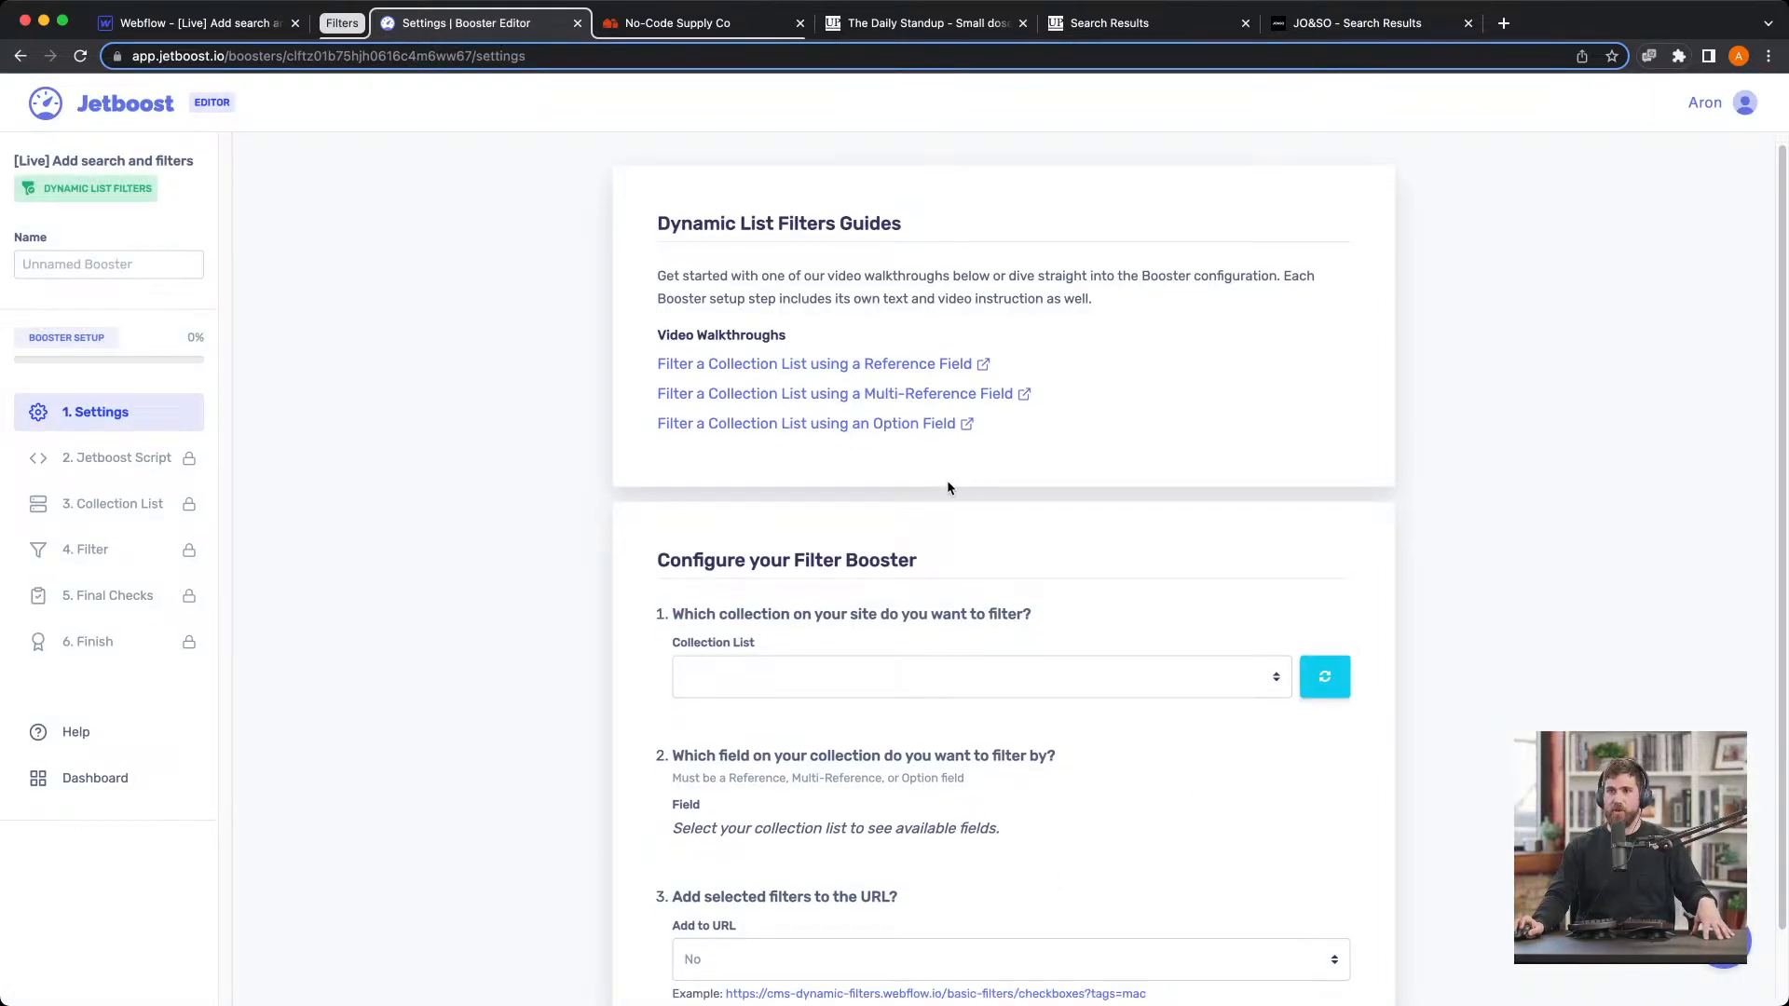
# Set the filter booster's collection list to Articles and its filter field to Categories
pyautogui.scroll(-3, 947, 479)
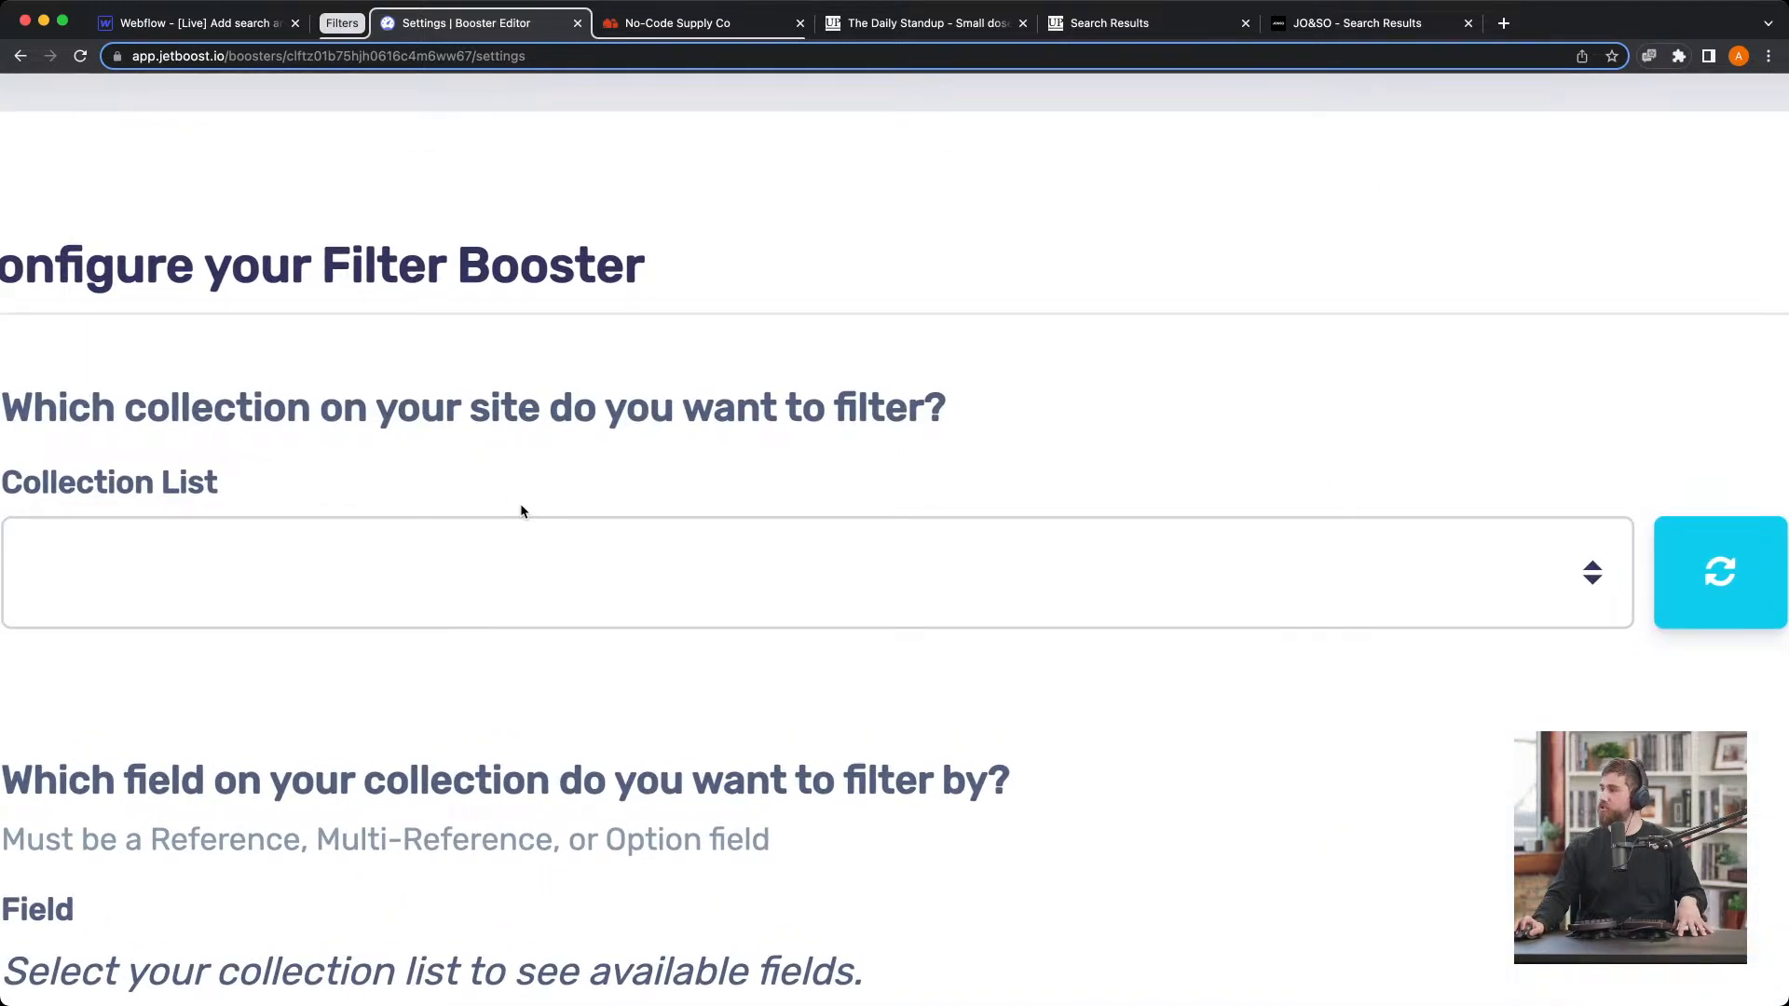
pyautogui.click(496, 612)
pyautogui.scroll(-1, 534, 456)
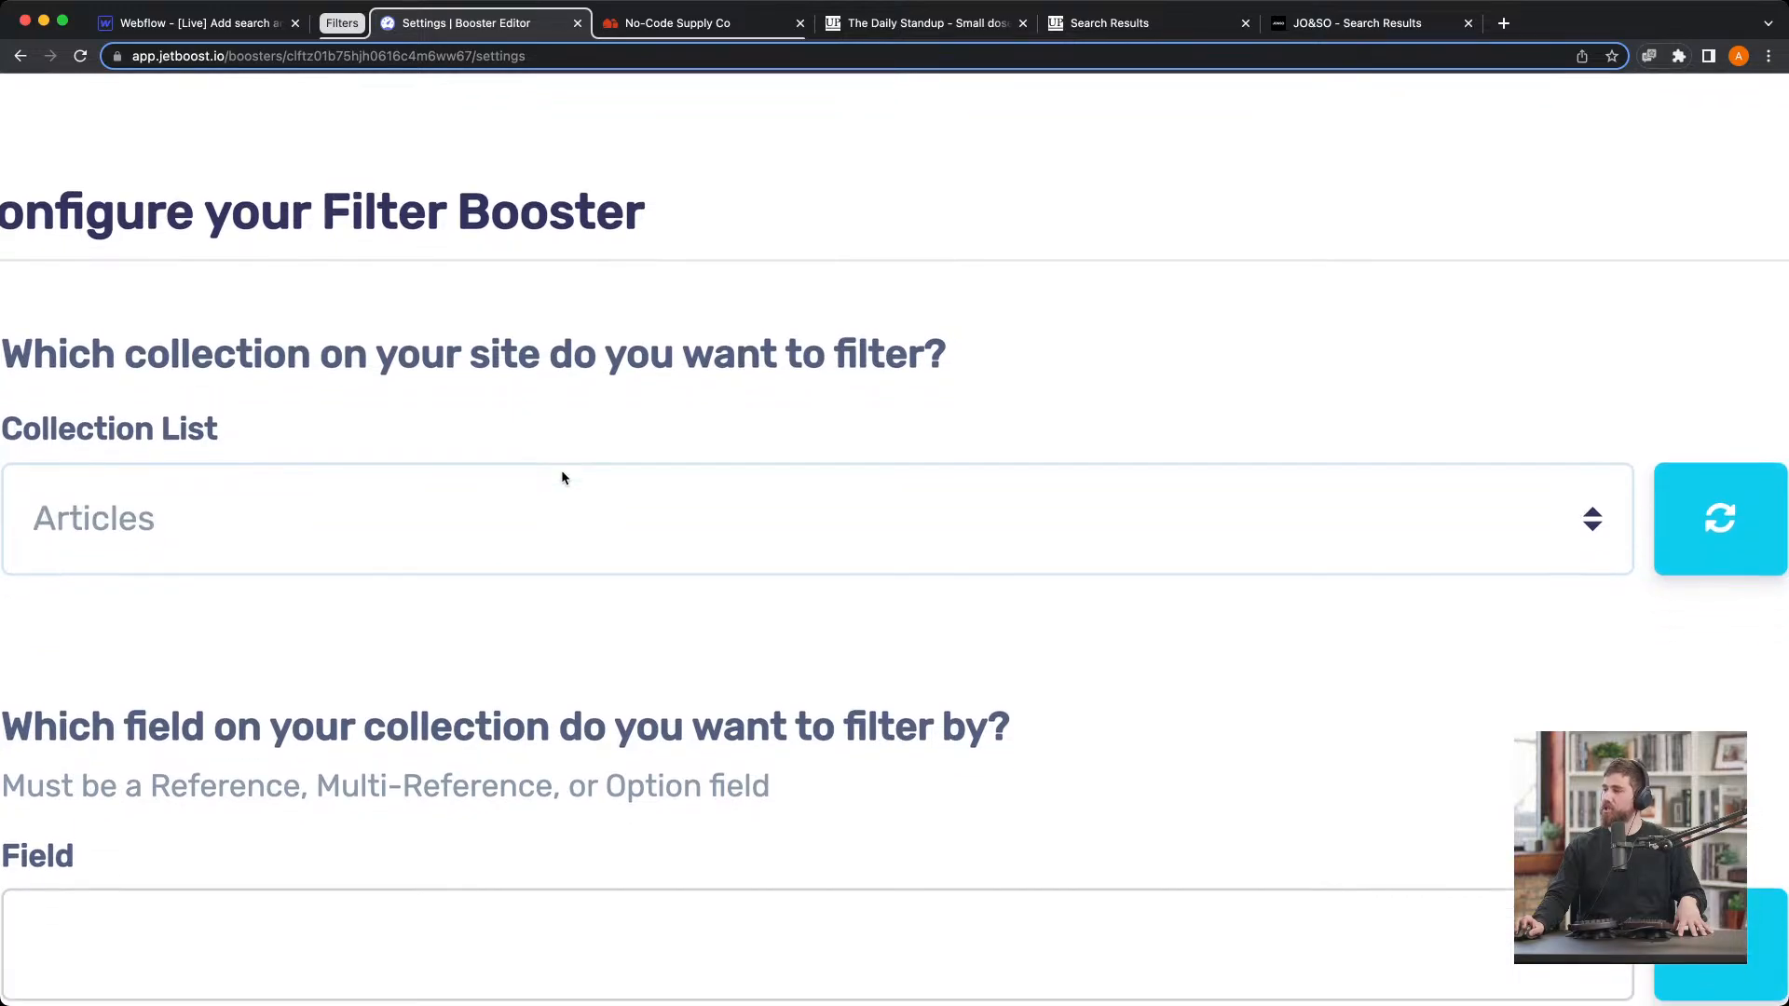
pyautogui.scroll(-5, 567, 483)
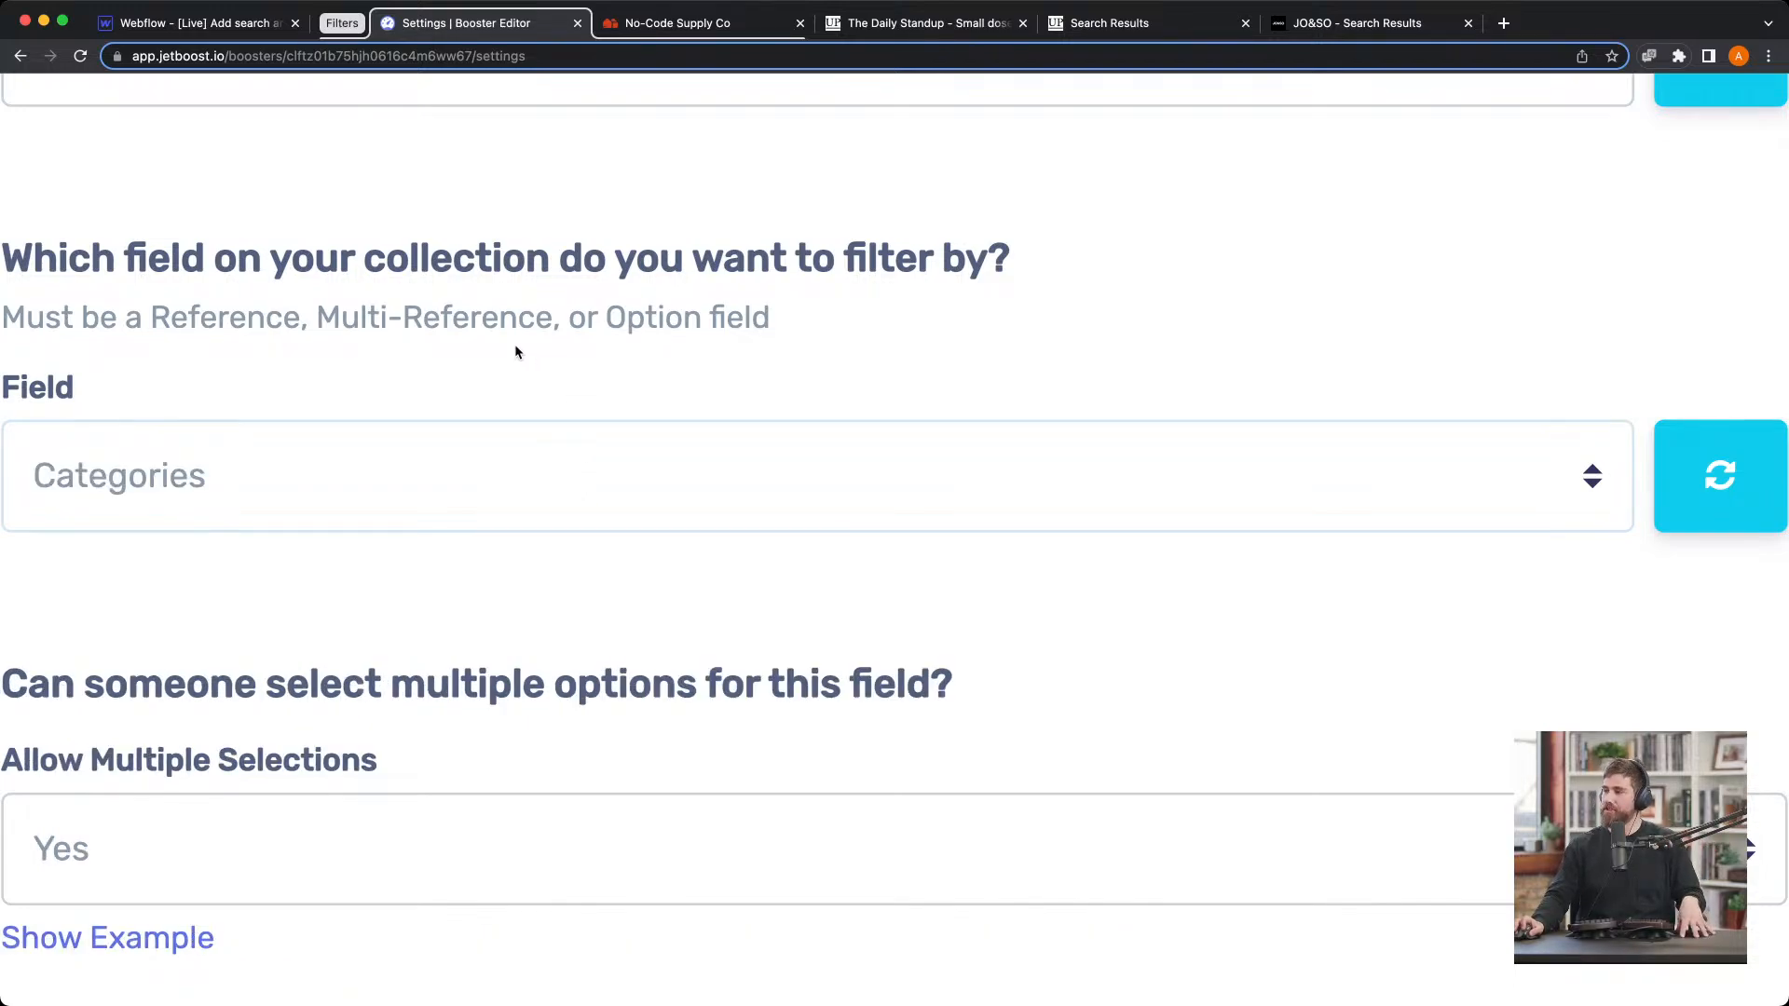
pyautogui.scroll(-1, 514, 349)
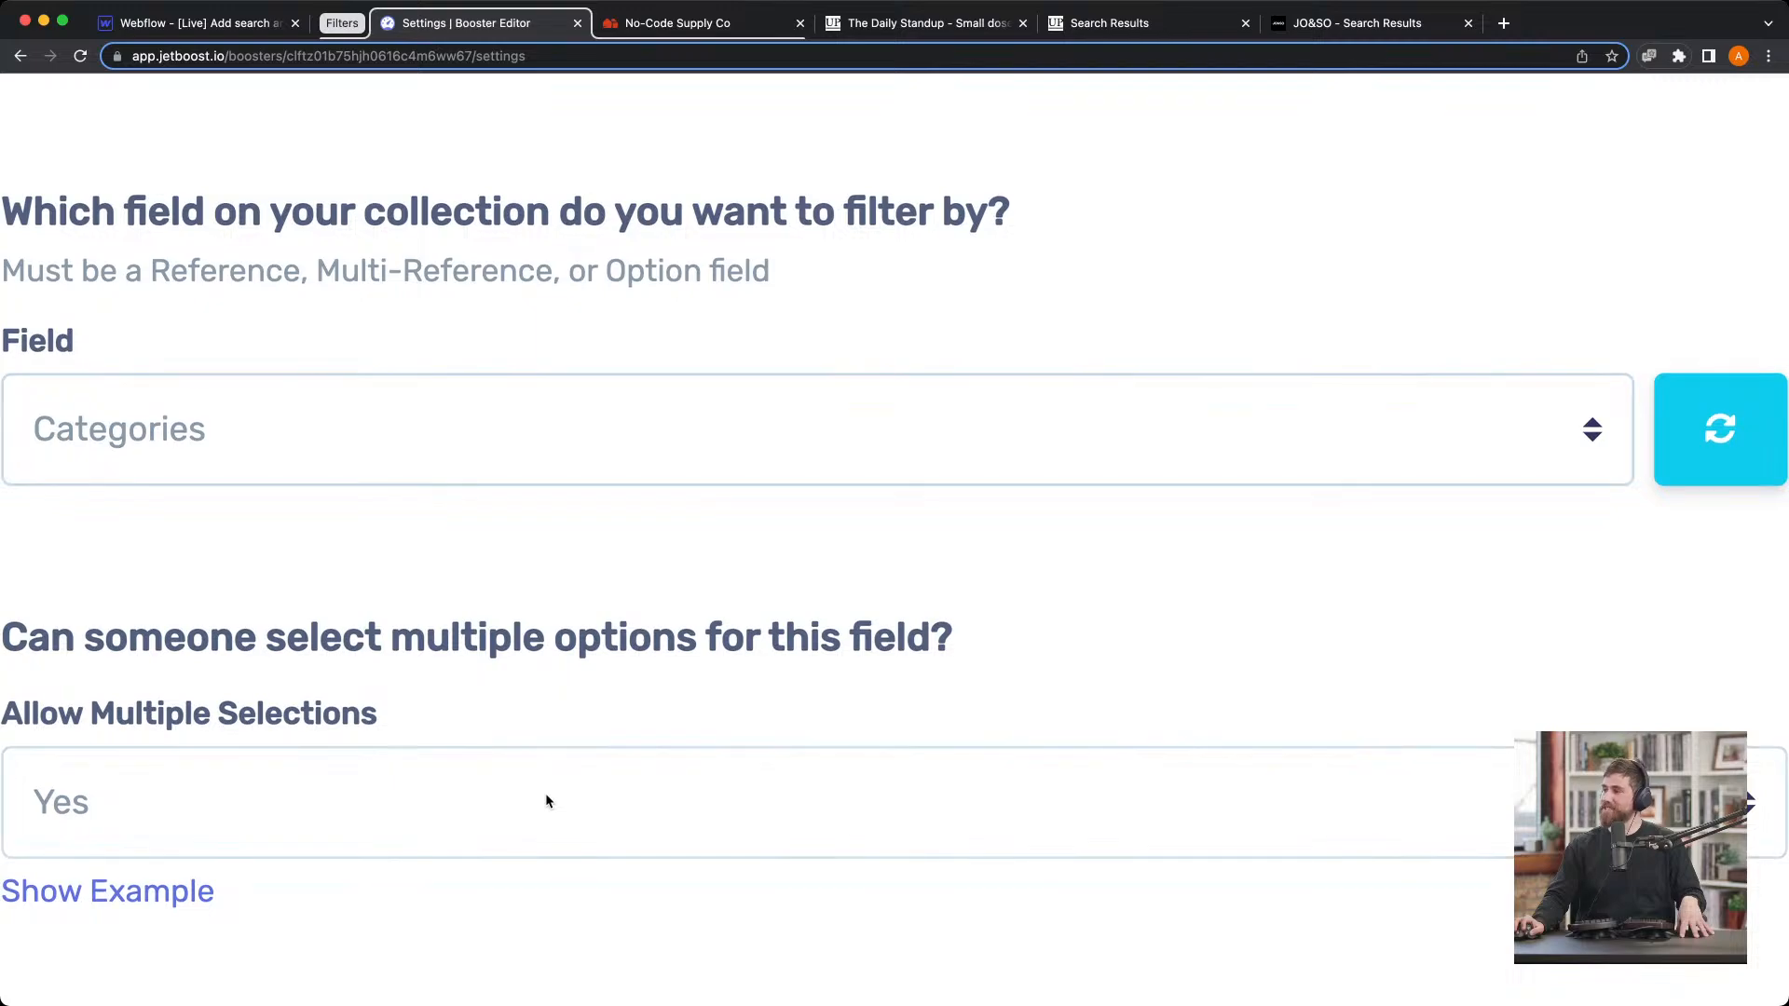
# Set Allow Multiple Selections to No and Add to URL to Yes, then continue to the Jetboost Script stage
pyautogui.click(550, 824)
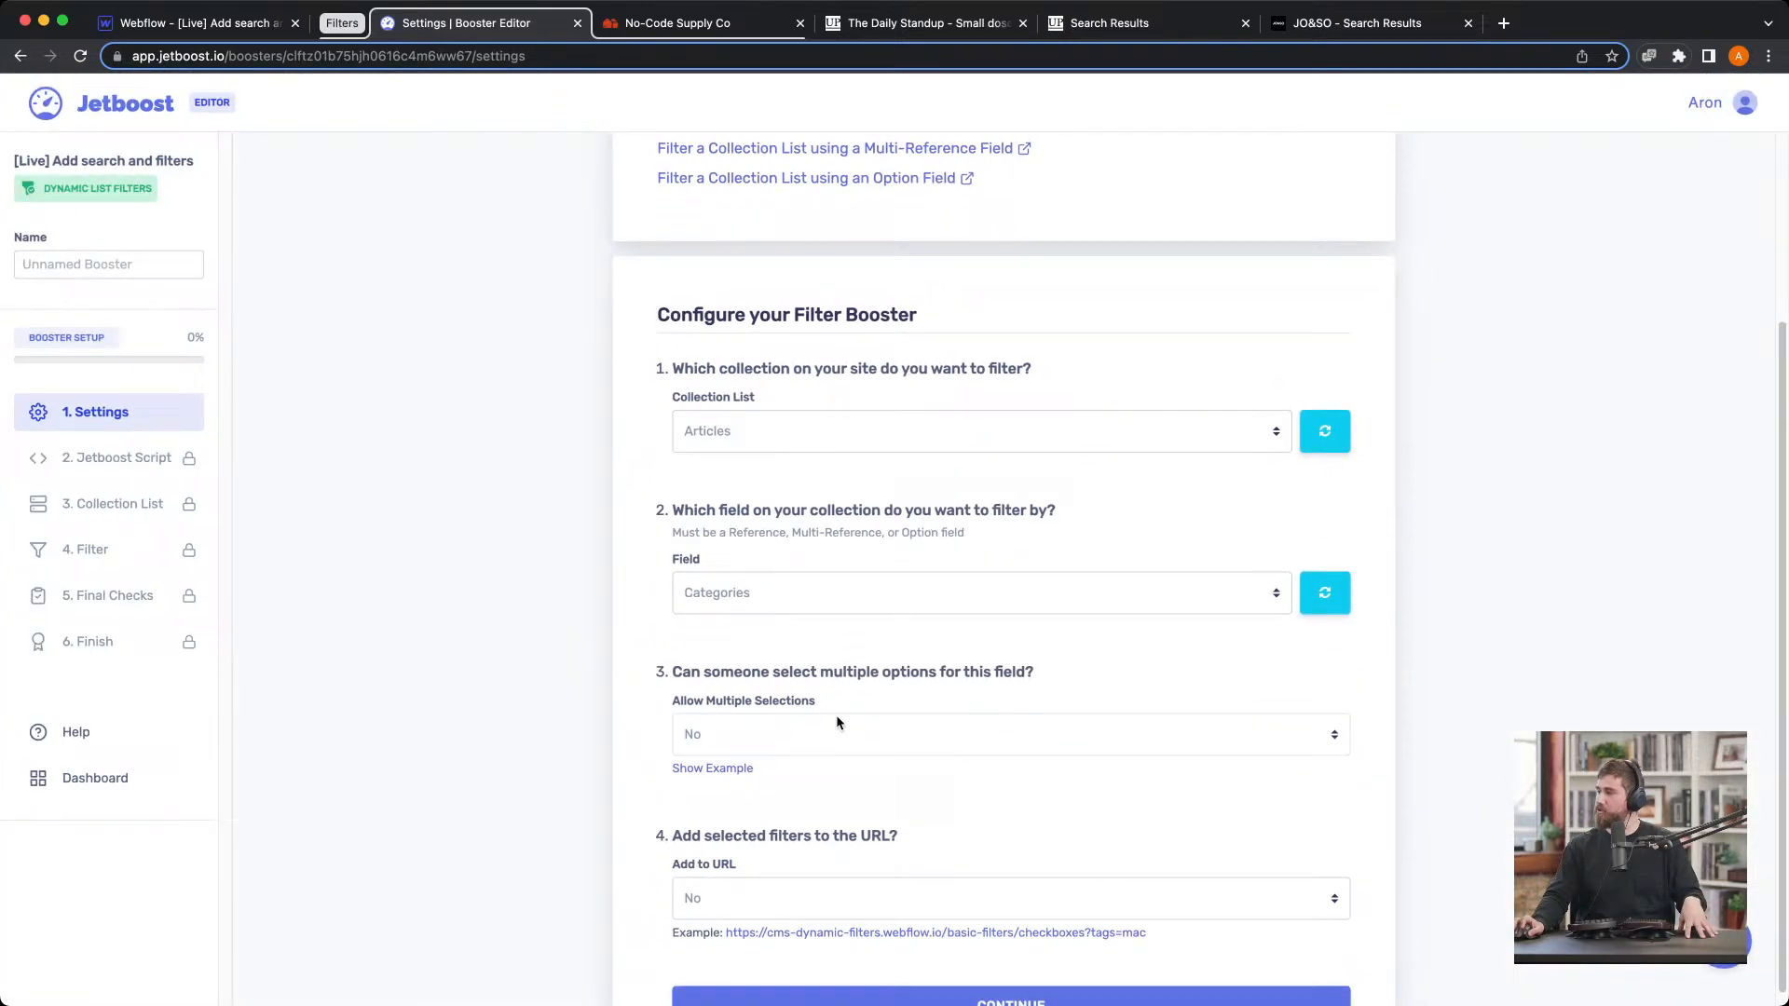
pyautogui.scroll(-2, 836, 721)
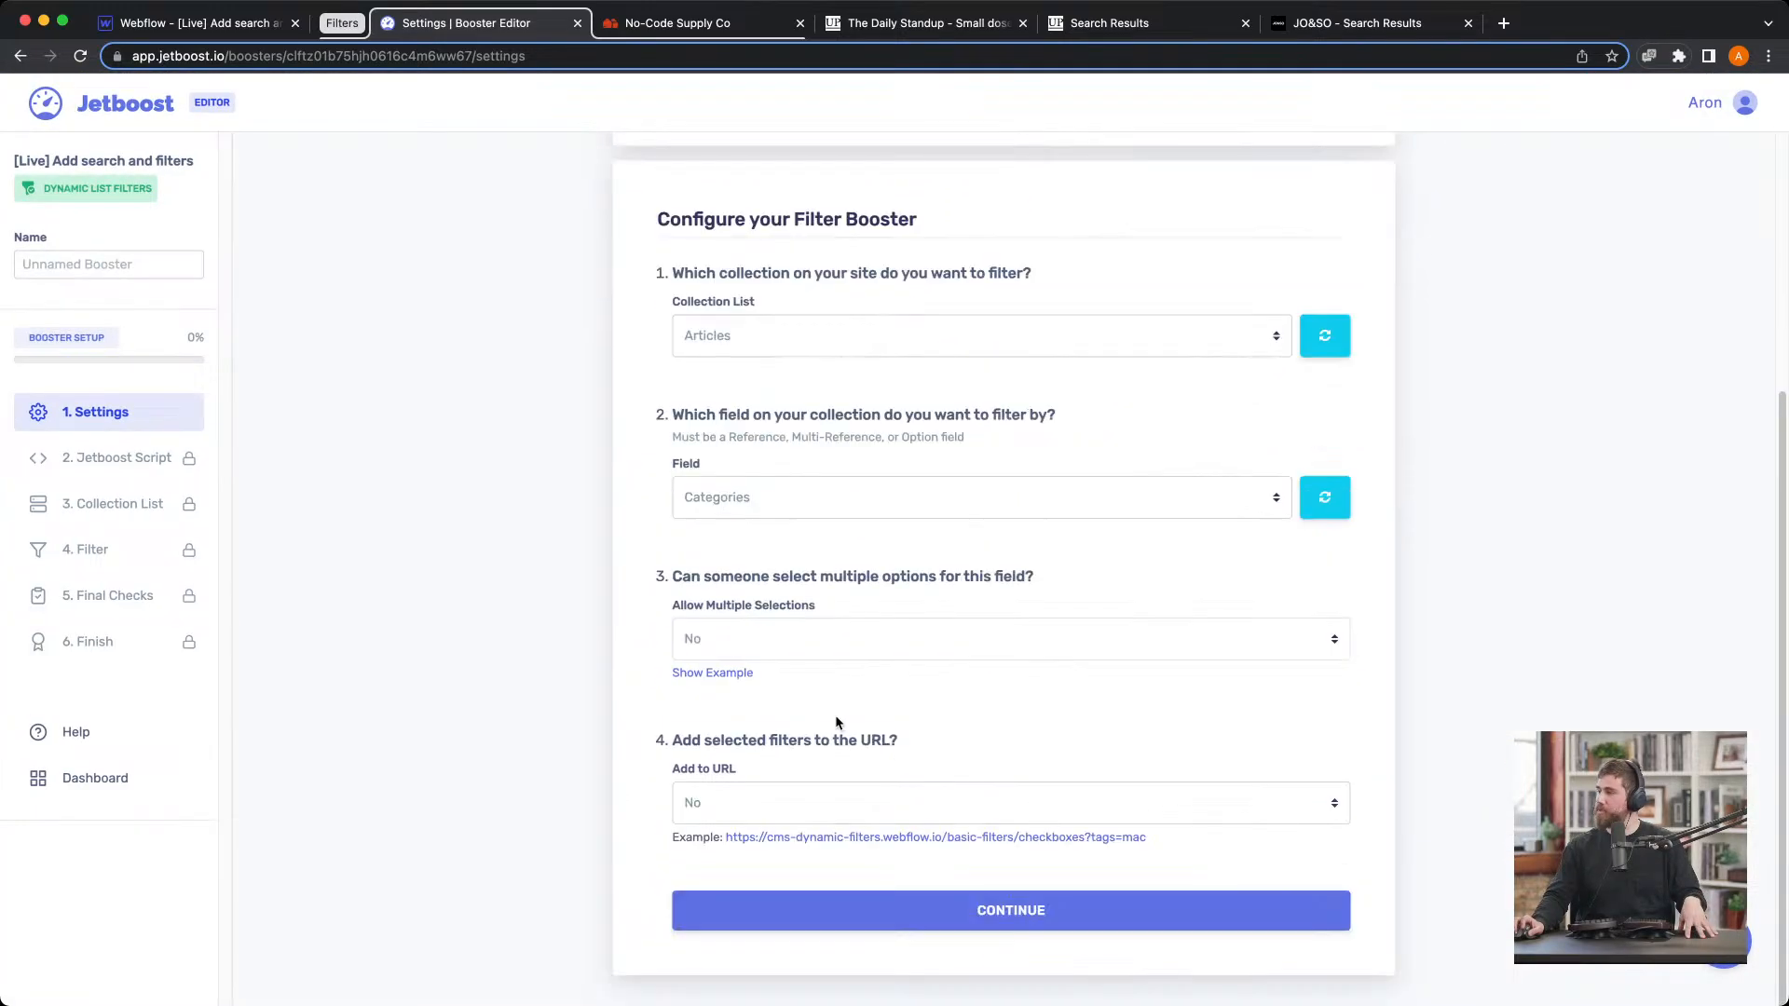
pyautogui.click(834, 783)
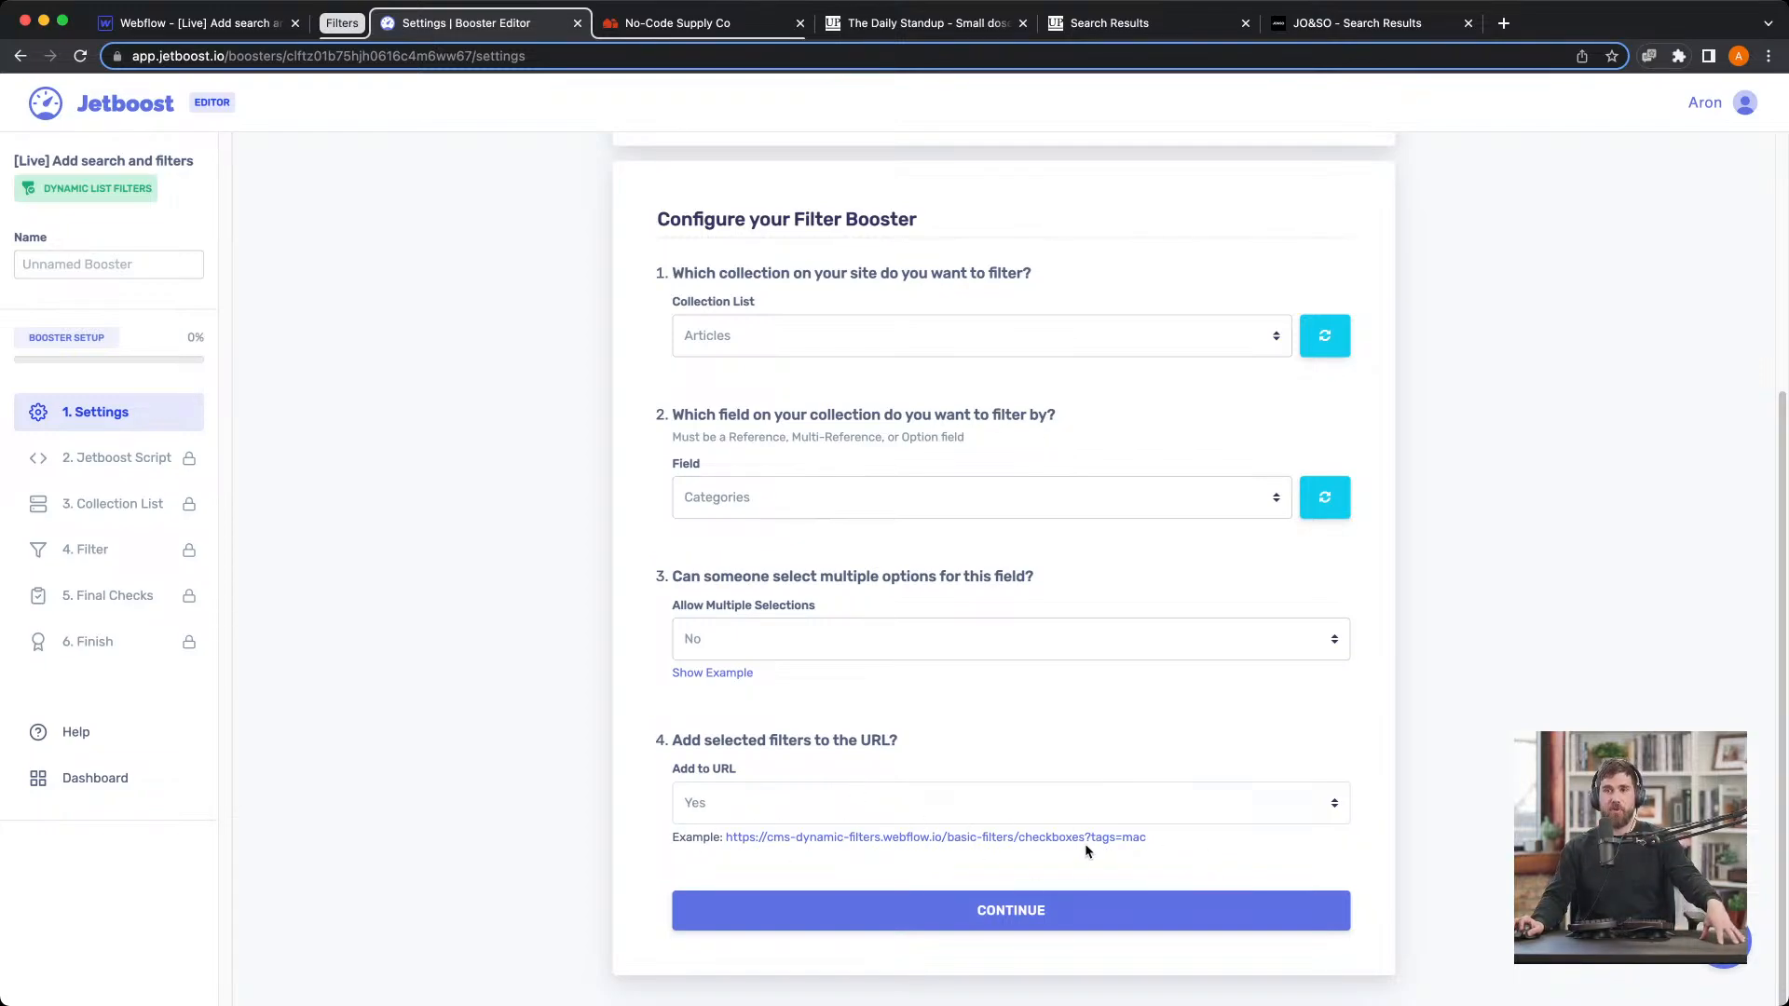
pyautogui.click(1088, 917)
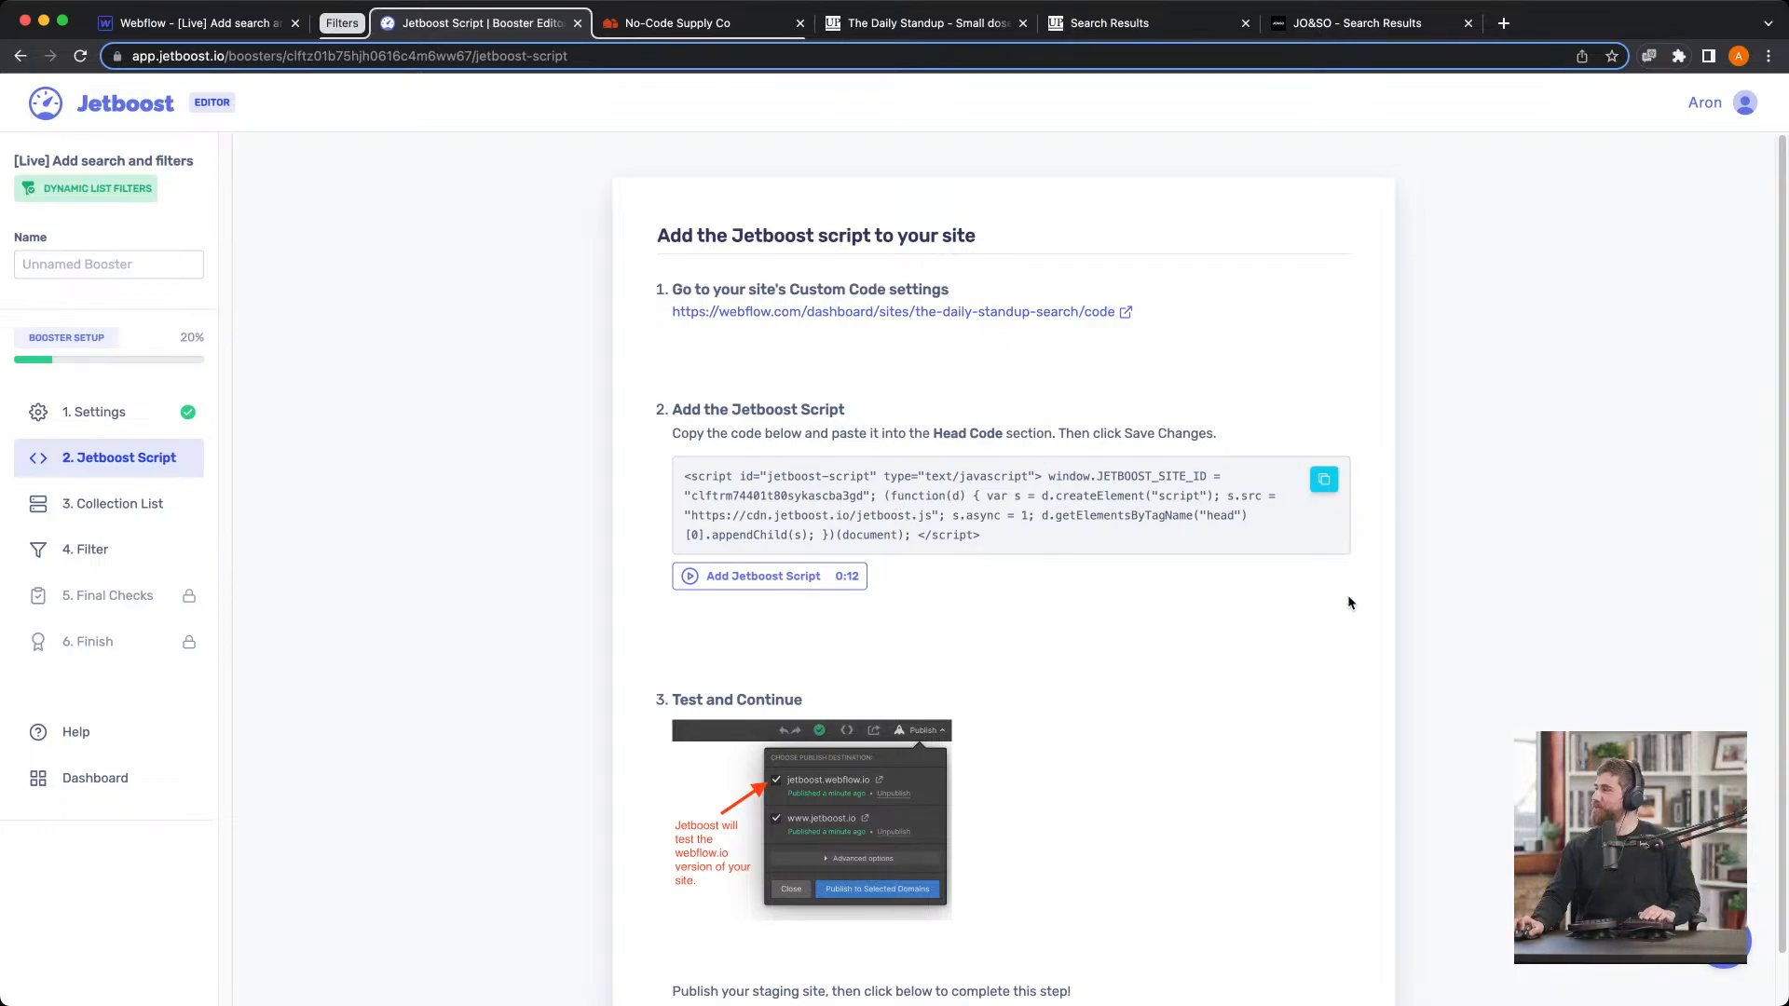
# Copy the Jetboost script and open the Webflow site's Custom Code settings from the linked address
pyautogui.click(1325, 479)
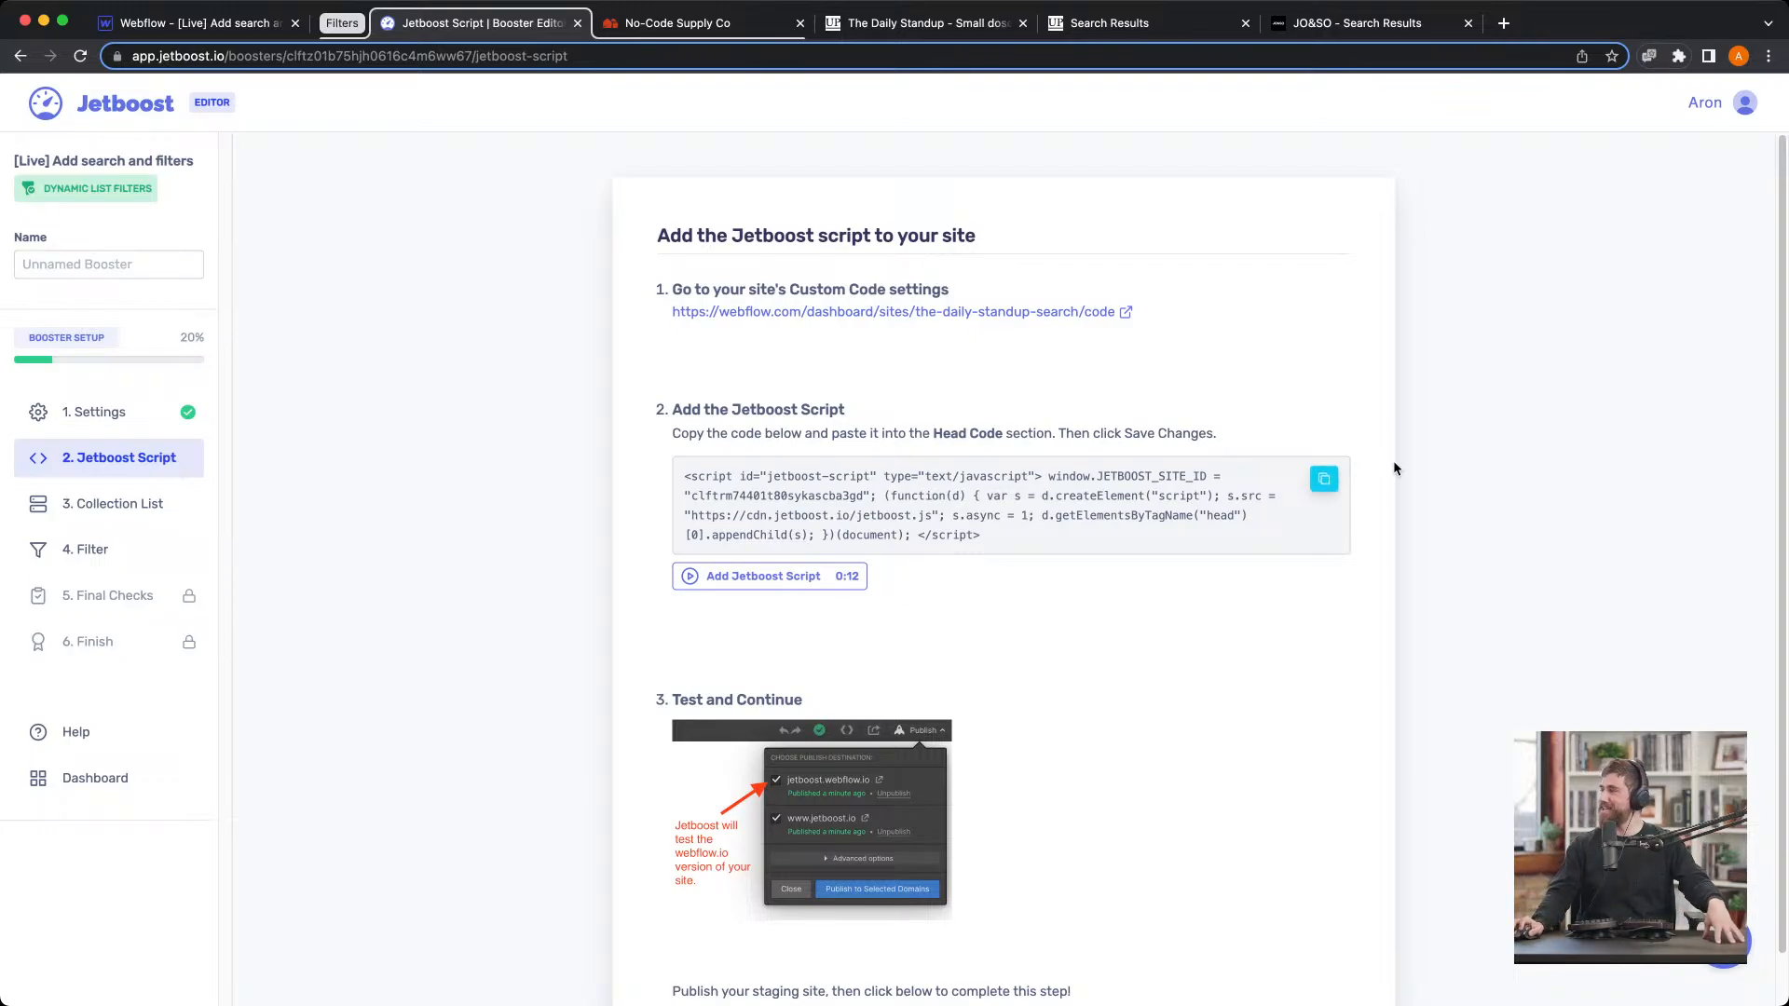
pyautogui.click(1334, 477)
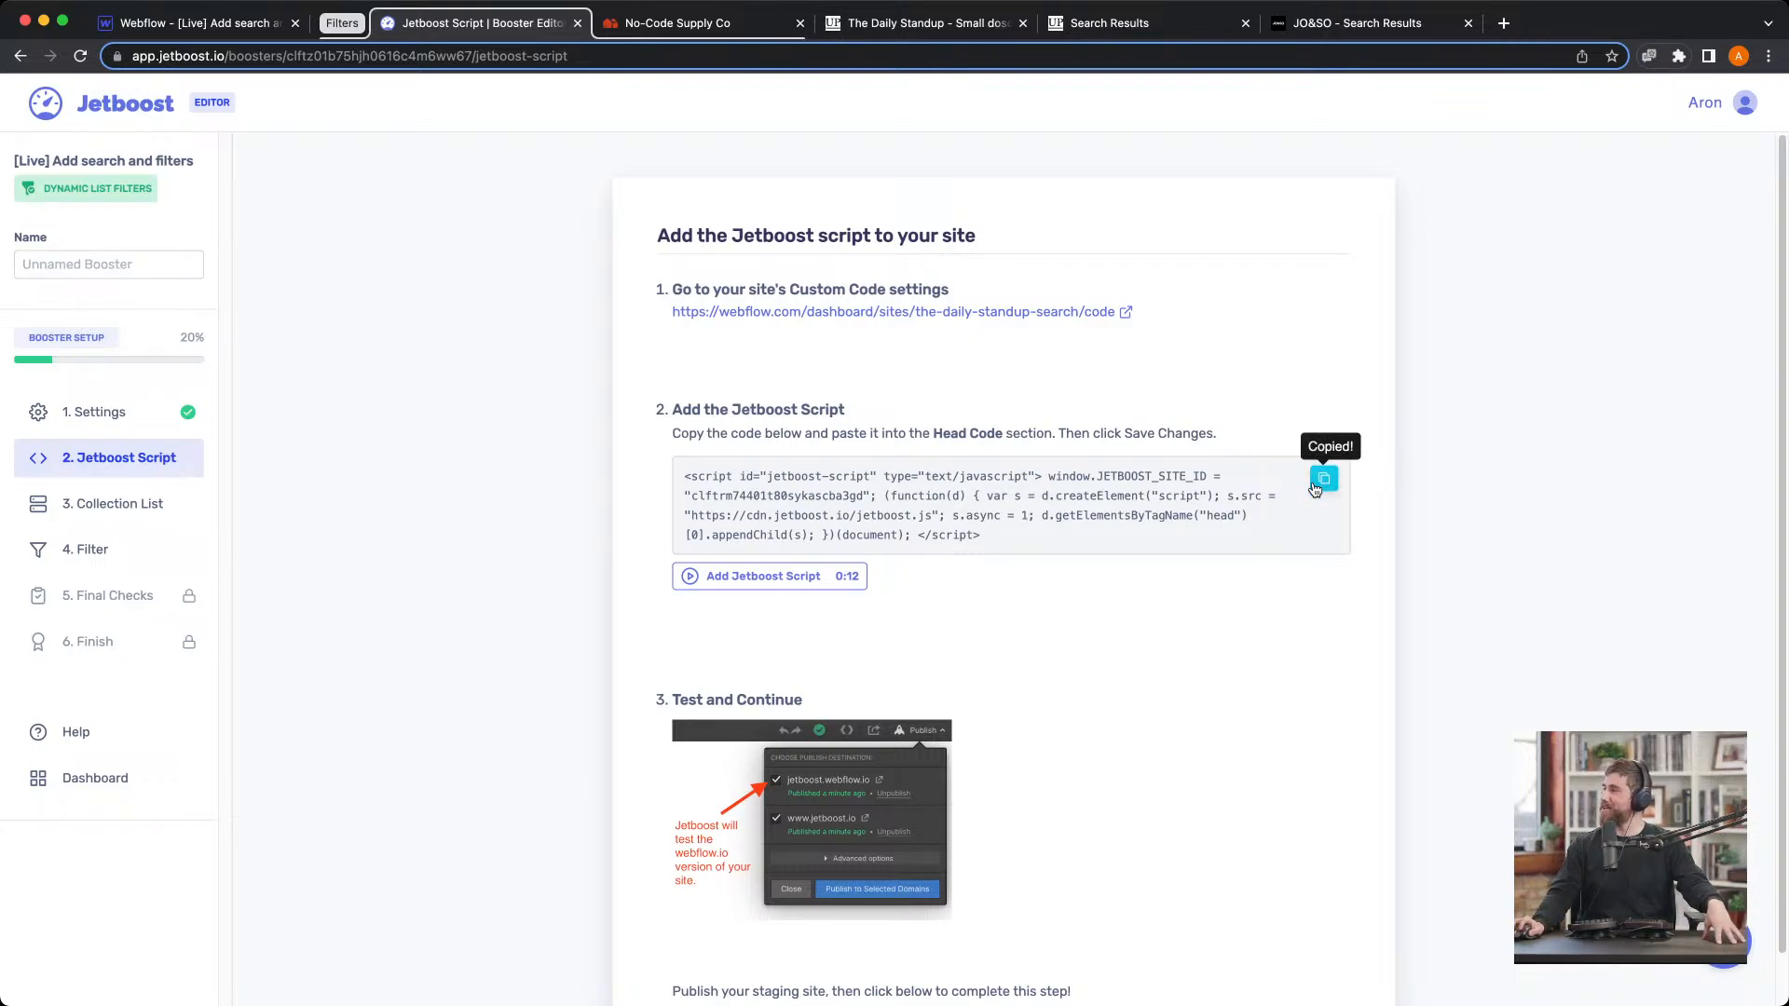
pyautogui.click(1049, 317)
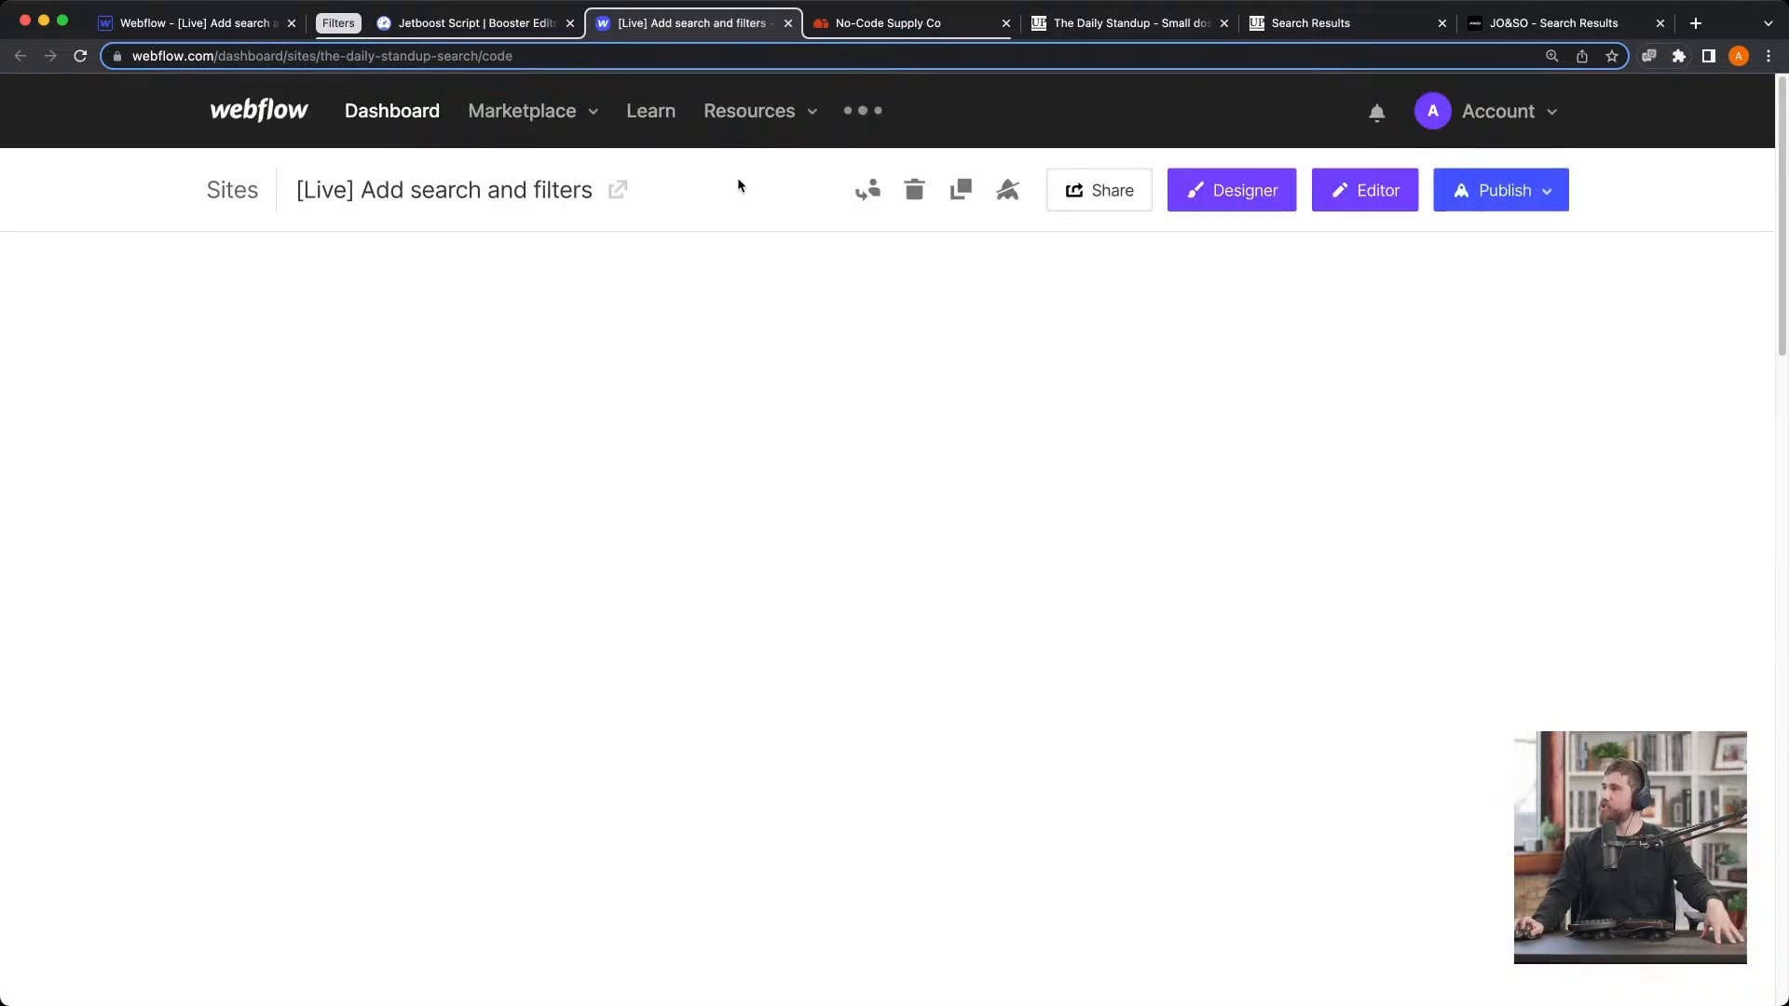
# Paste the Jetboost script below the closing style tag in the site's Head Code, leaving a blank line between, and save the changes
pyautogui.scroll(-1, 490, 805)
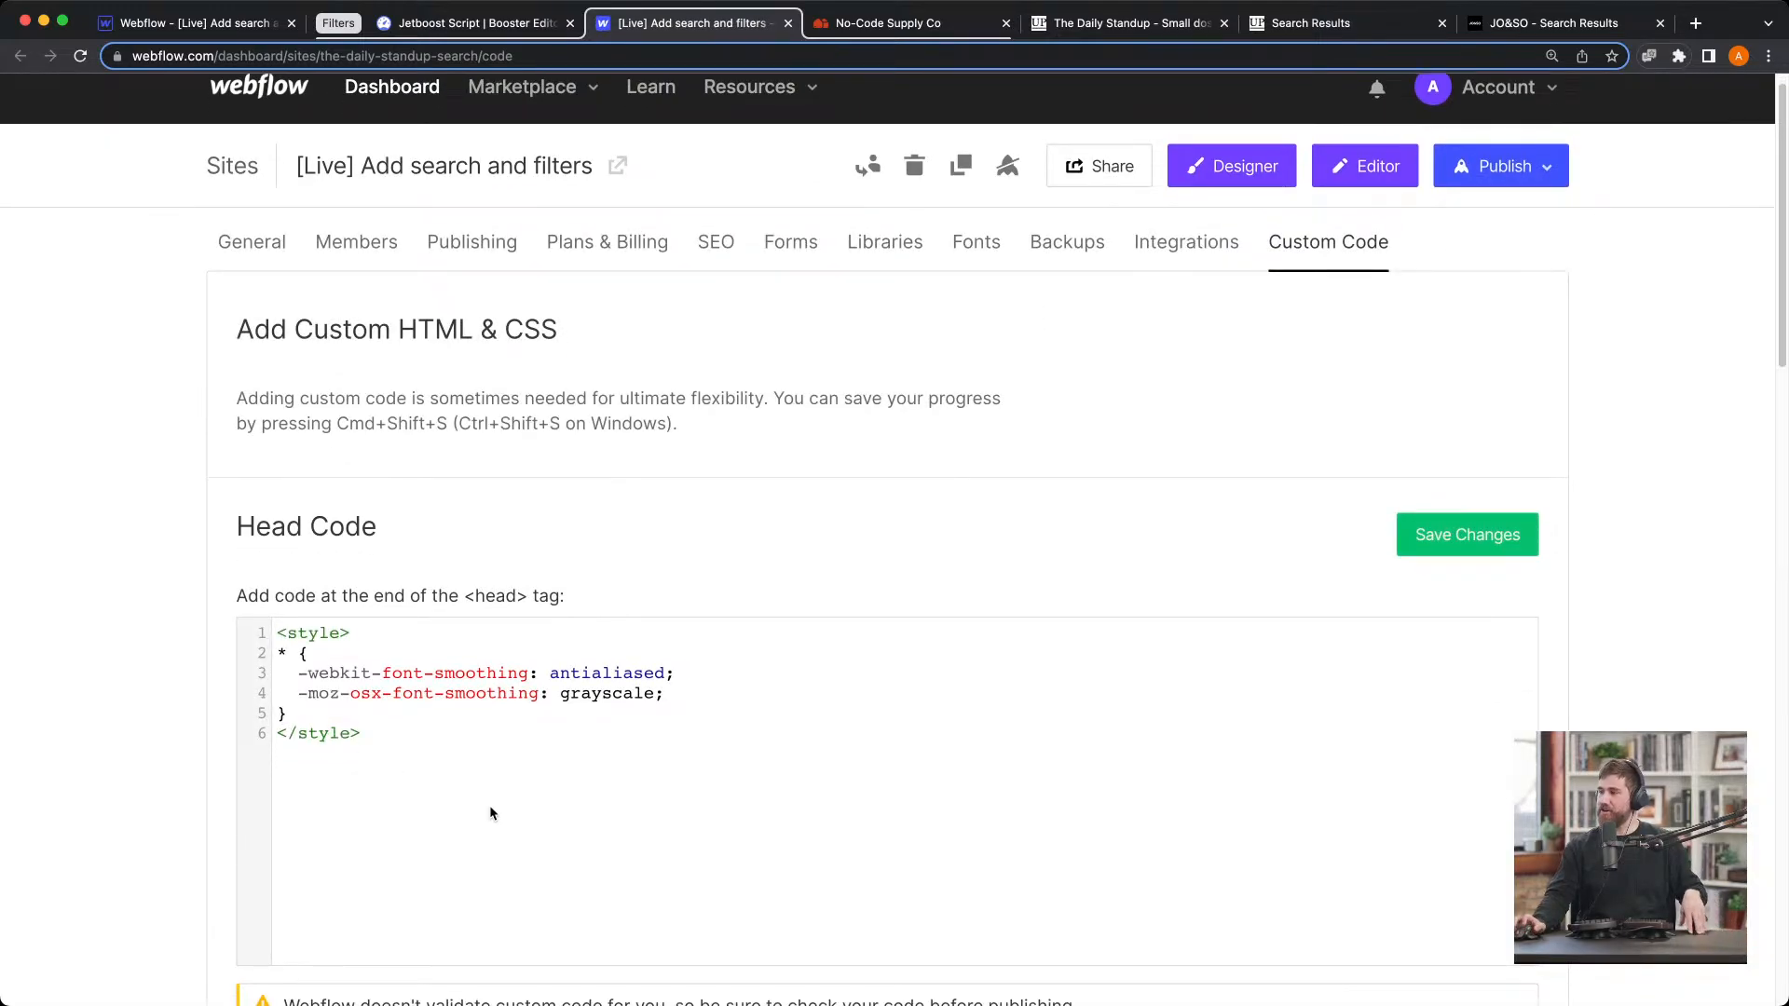
pyautogui.click(490, 805)
pyautogui.press('Return')
pyautogui.press('Return')
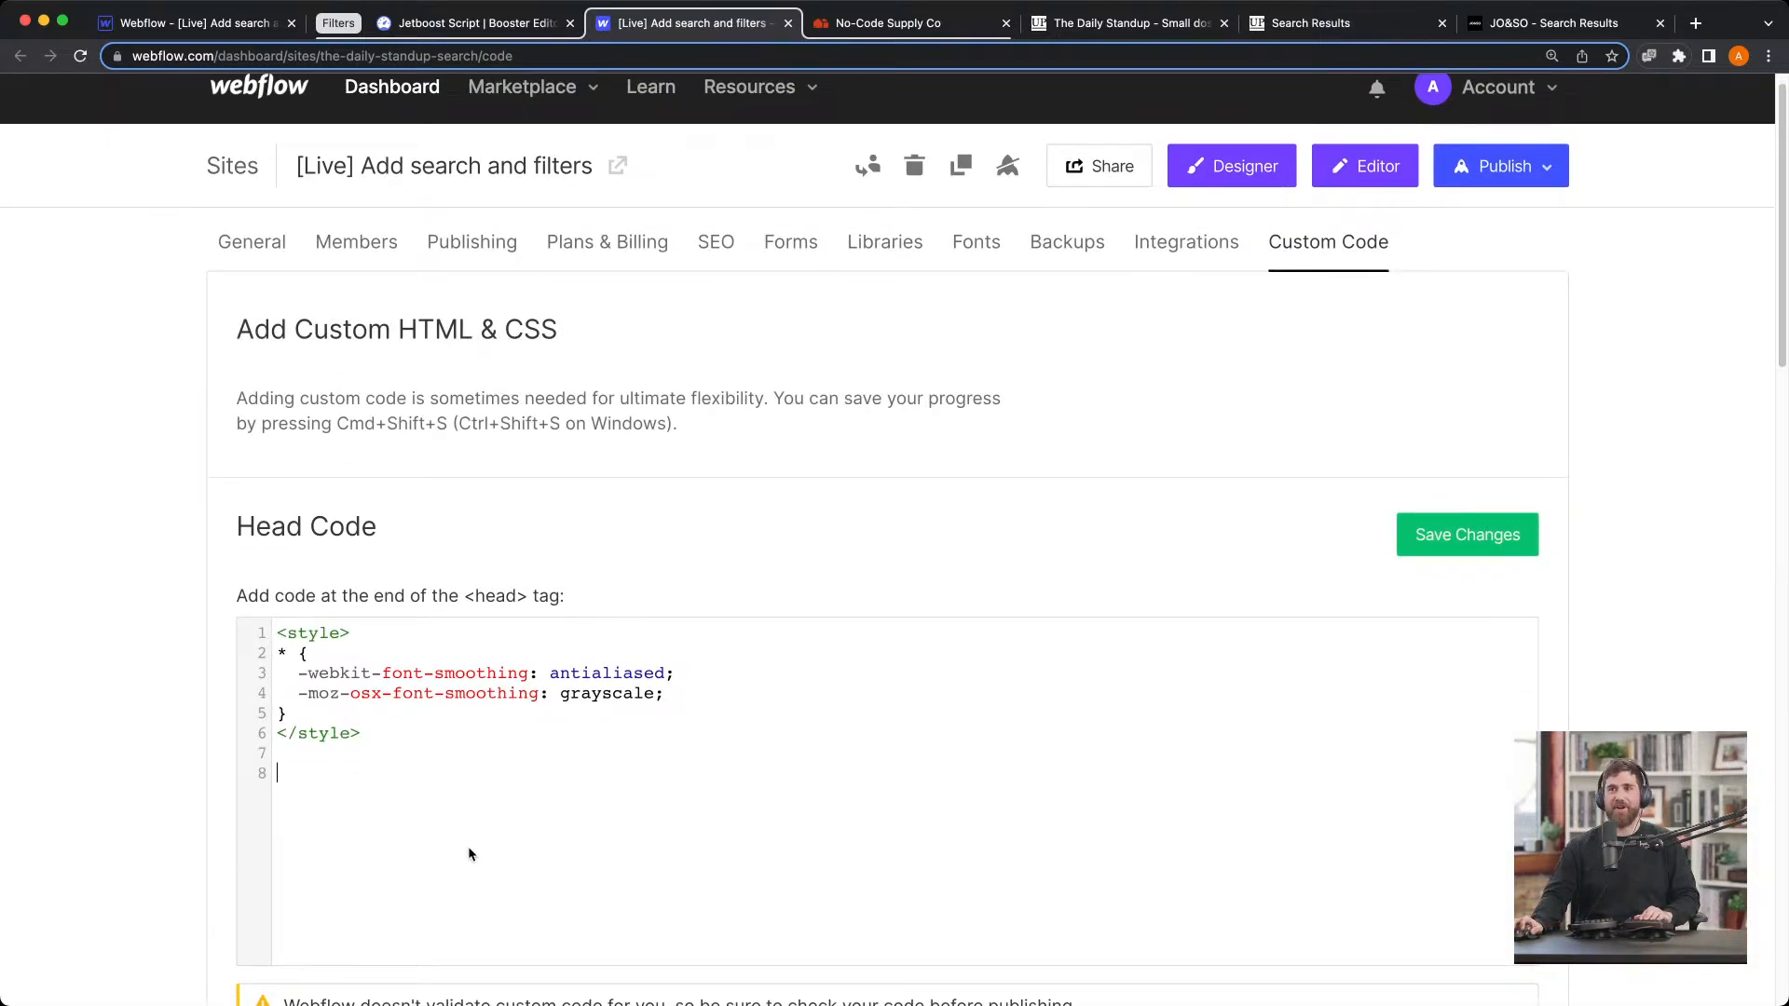
pyautogui.press('super+v')
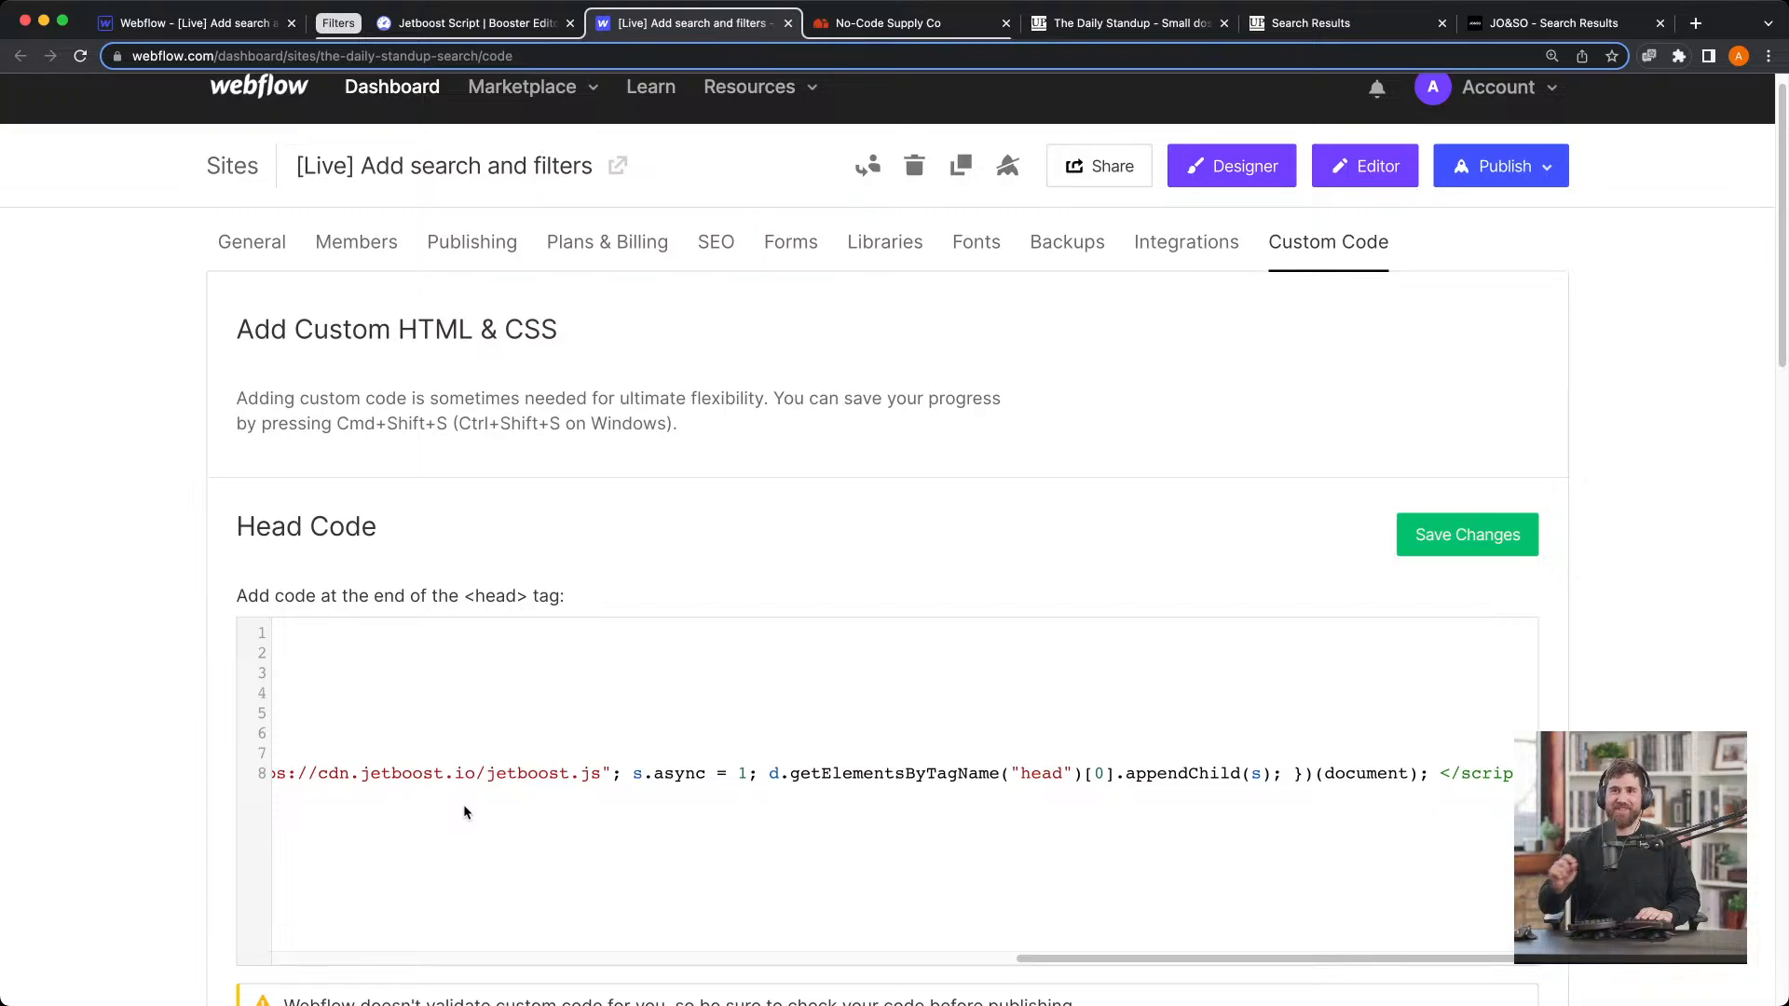
pyautogui.click(1467, 542)
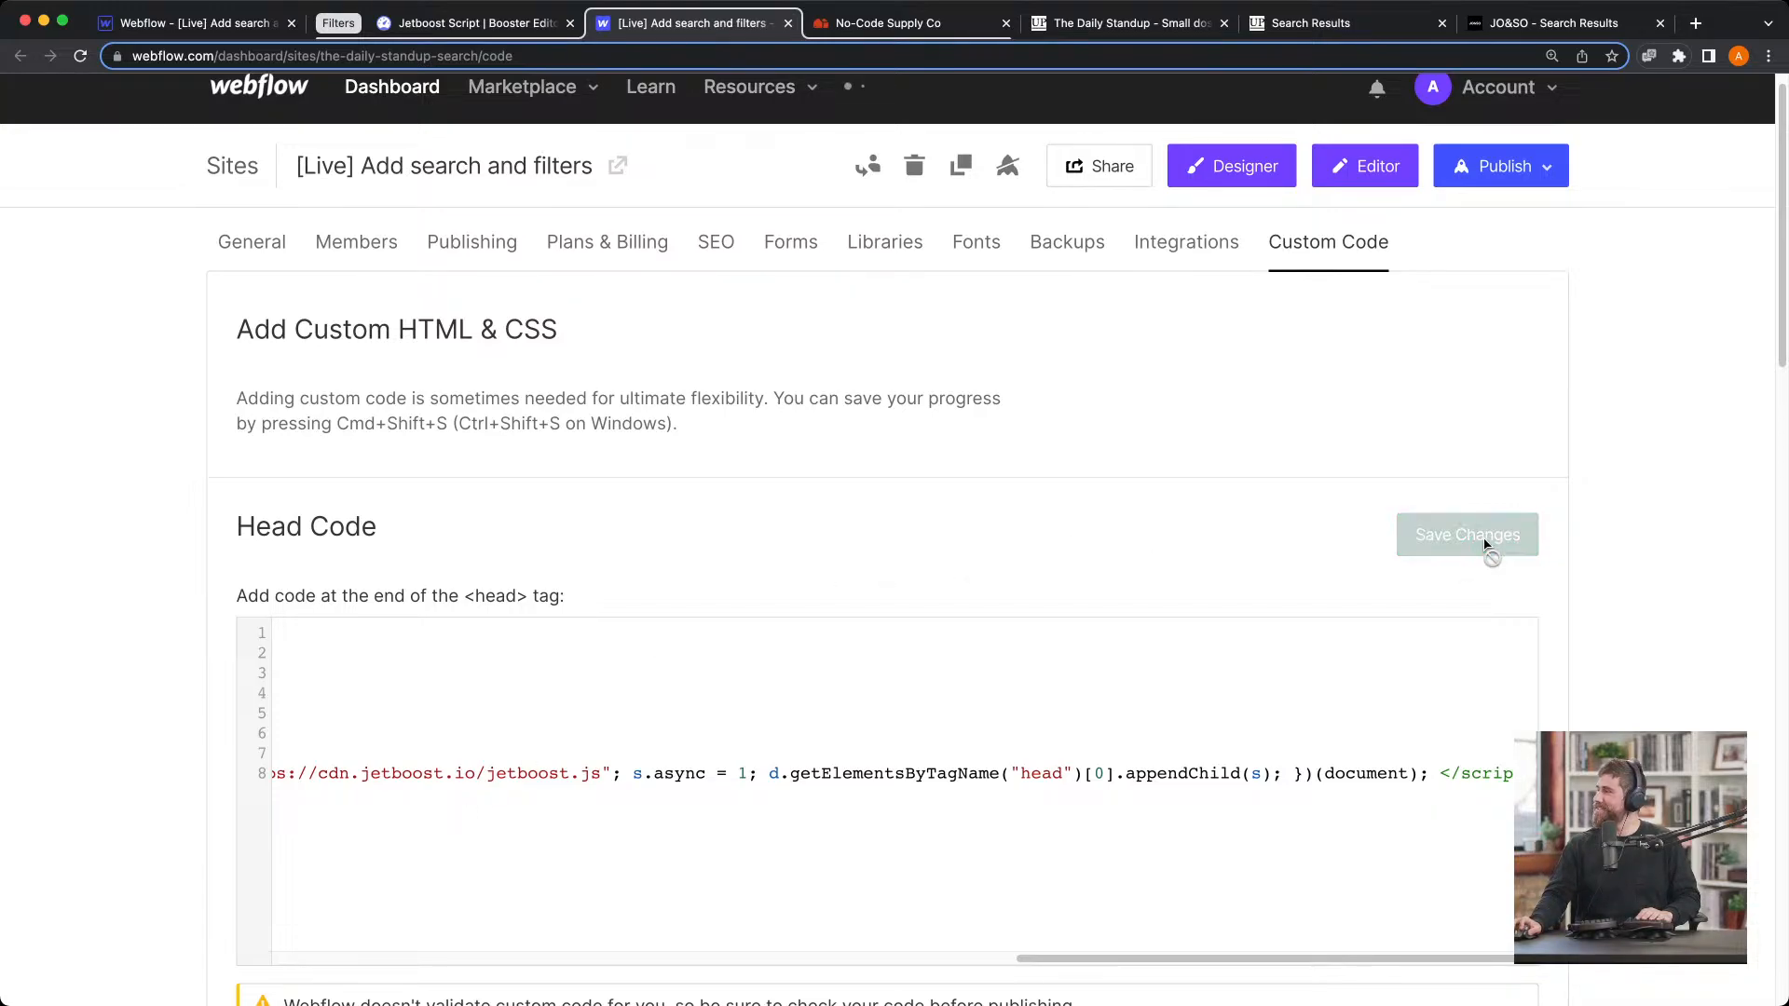
# Publish the site to its webflow.io domain, view the Jetboost test instructions, and return to the Webflow site settings
pyautogui.click(1500, 166)
pyautogui.click(1469, 433)
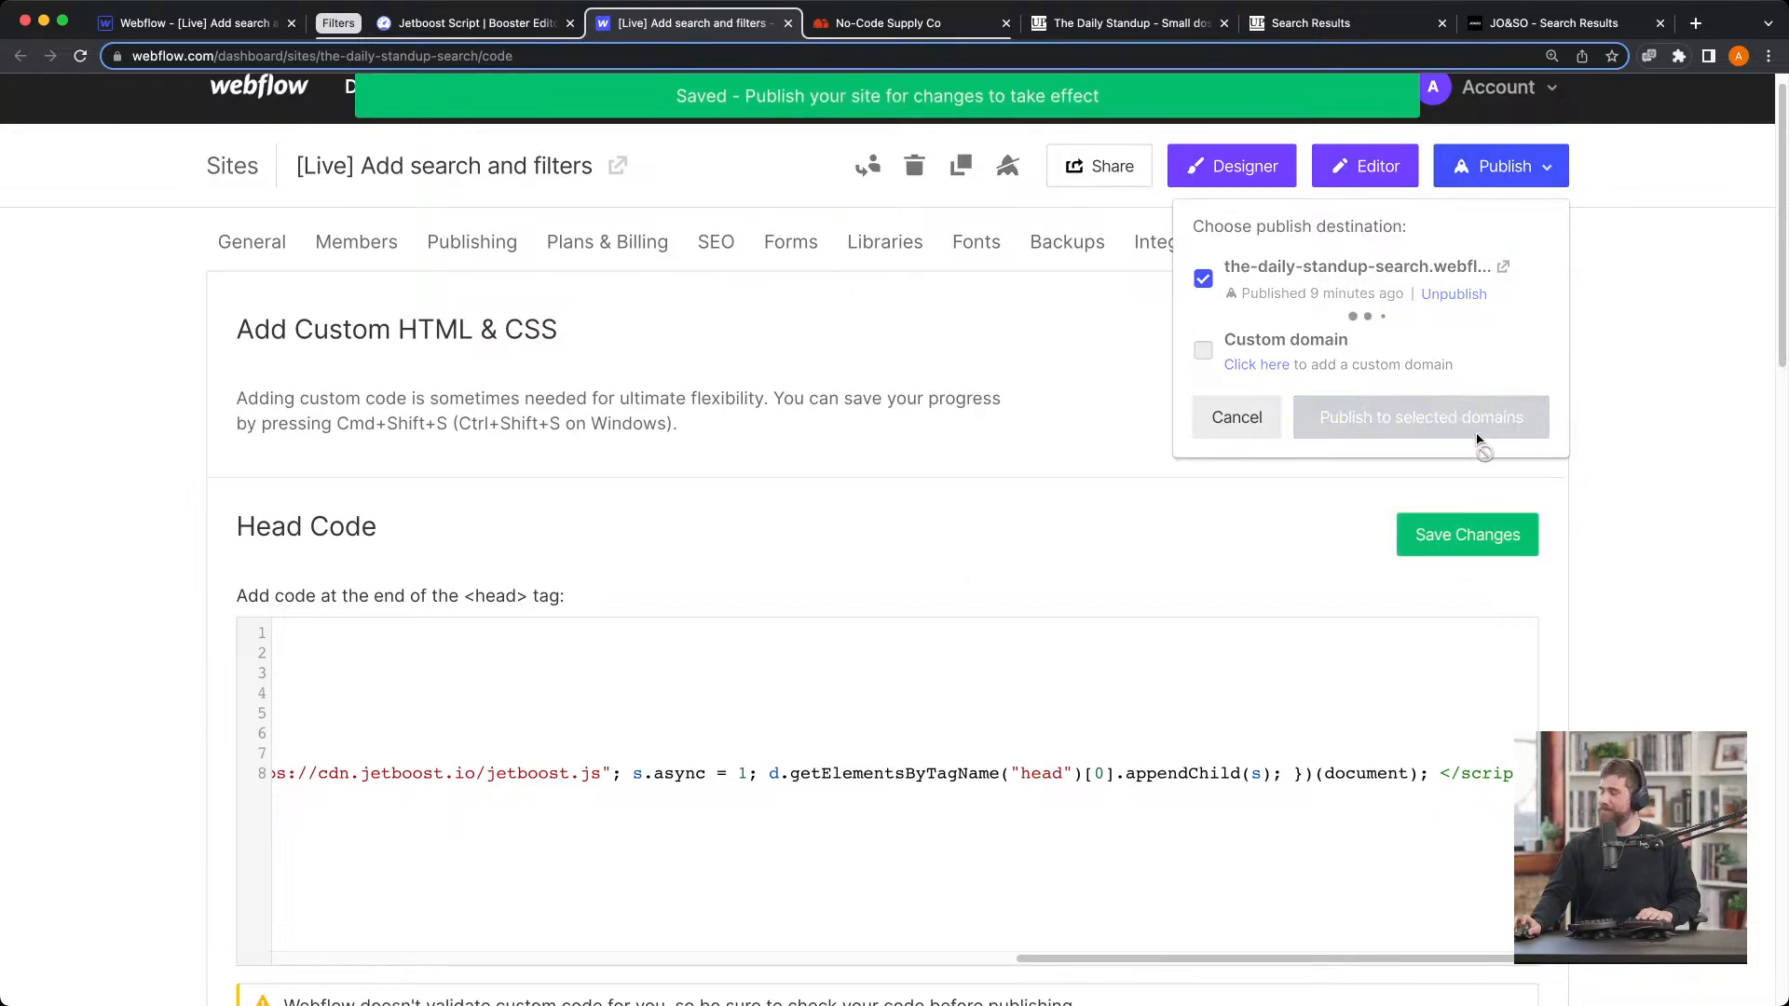
pyautogui.click(450, 28)
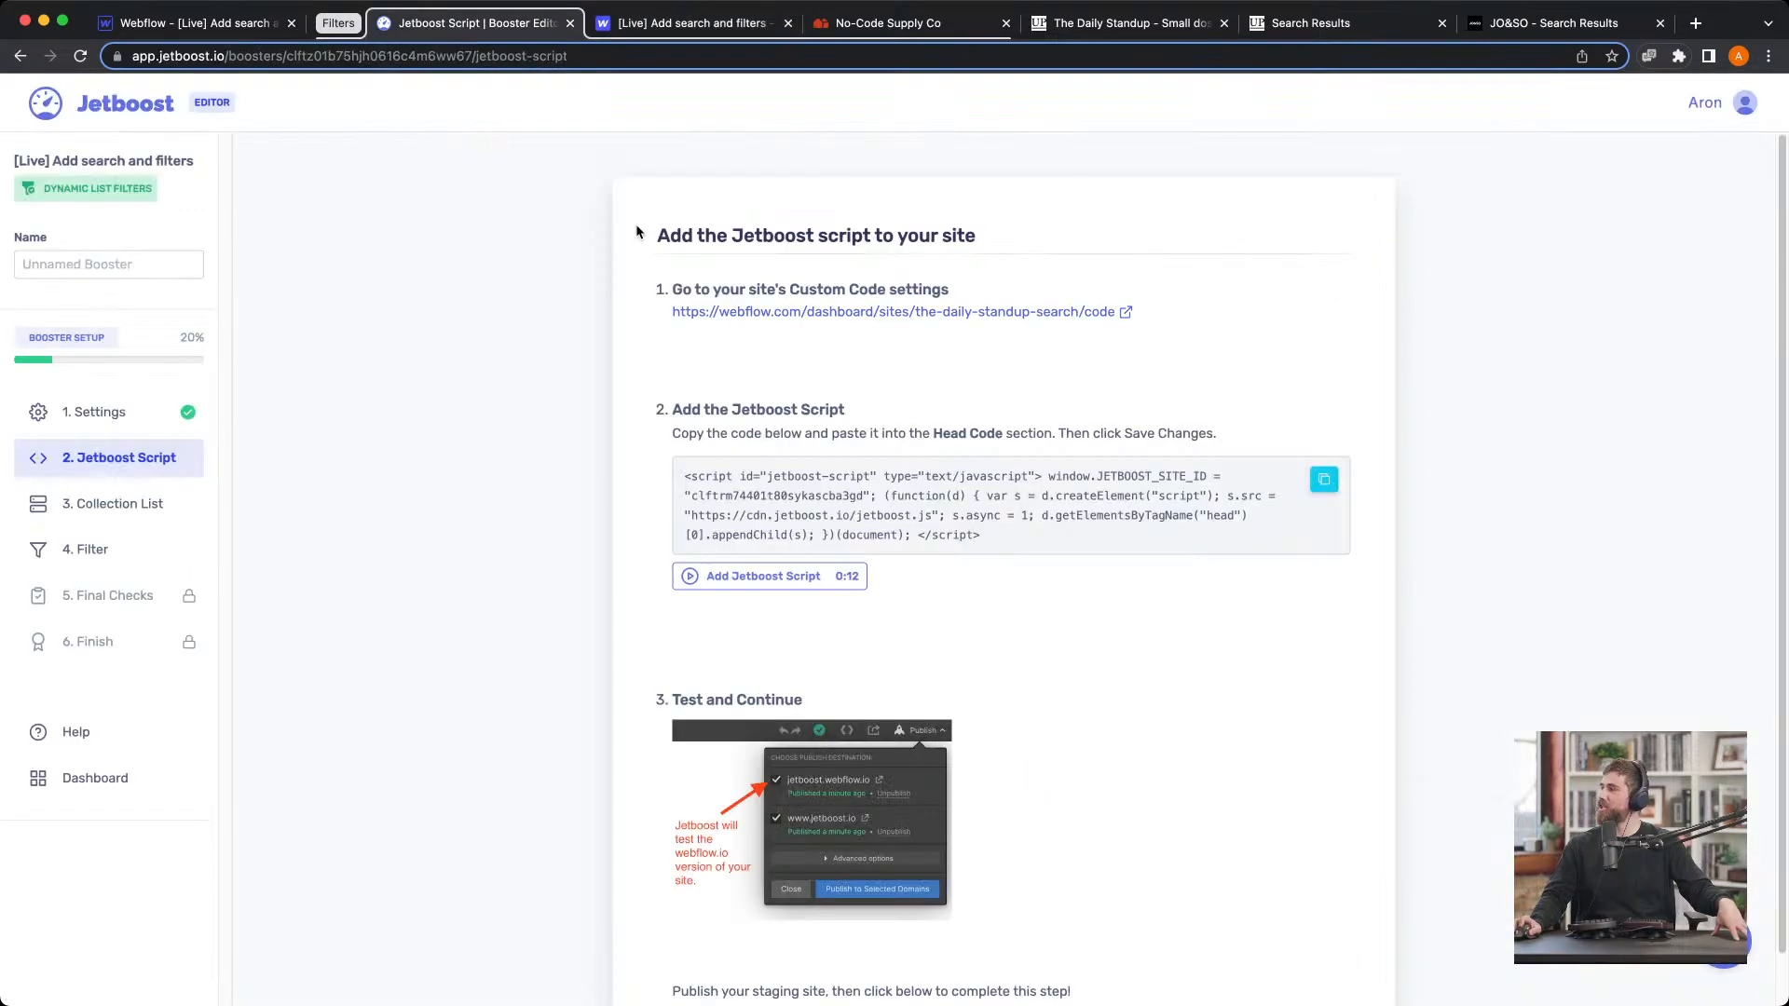
pyautogui.scroll(-2, 1025, 708)
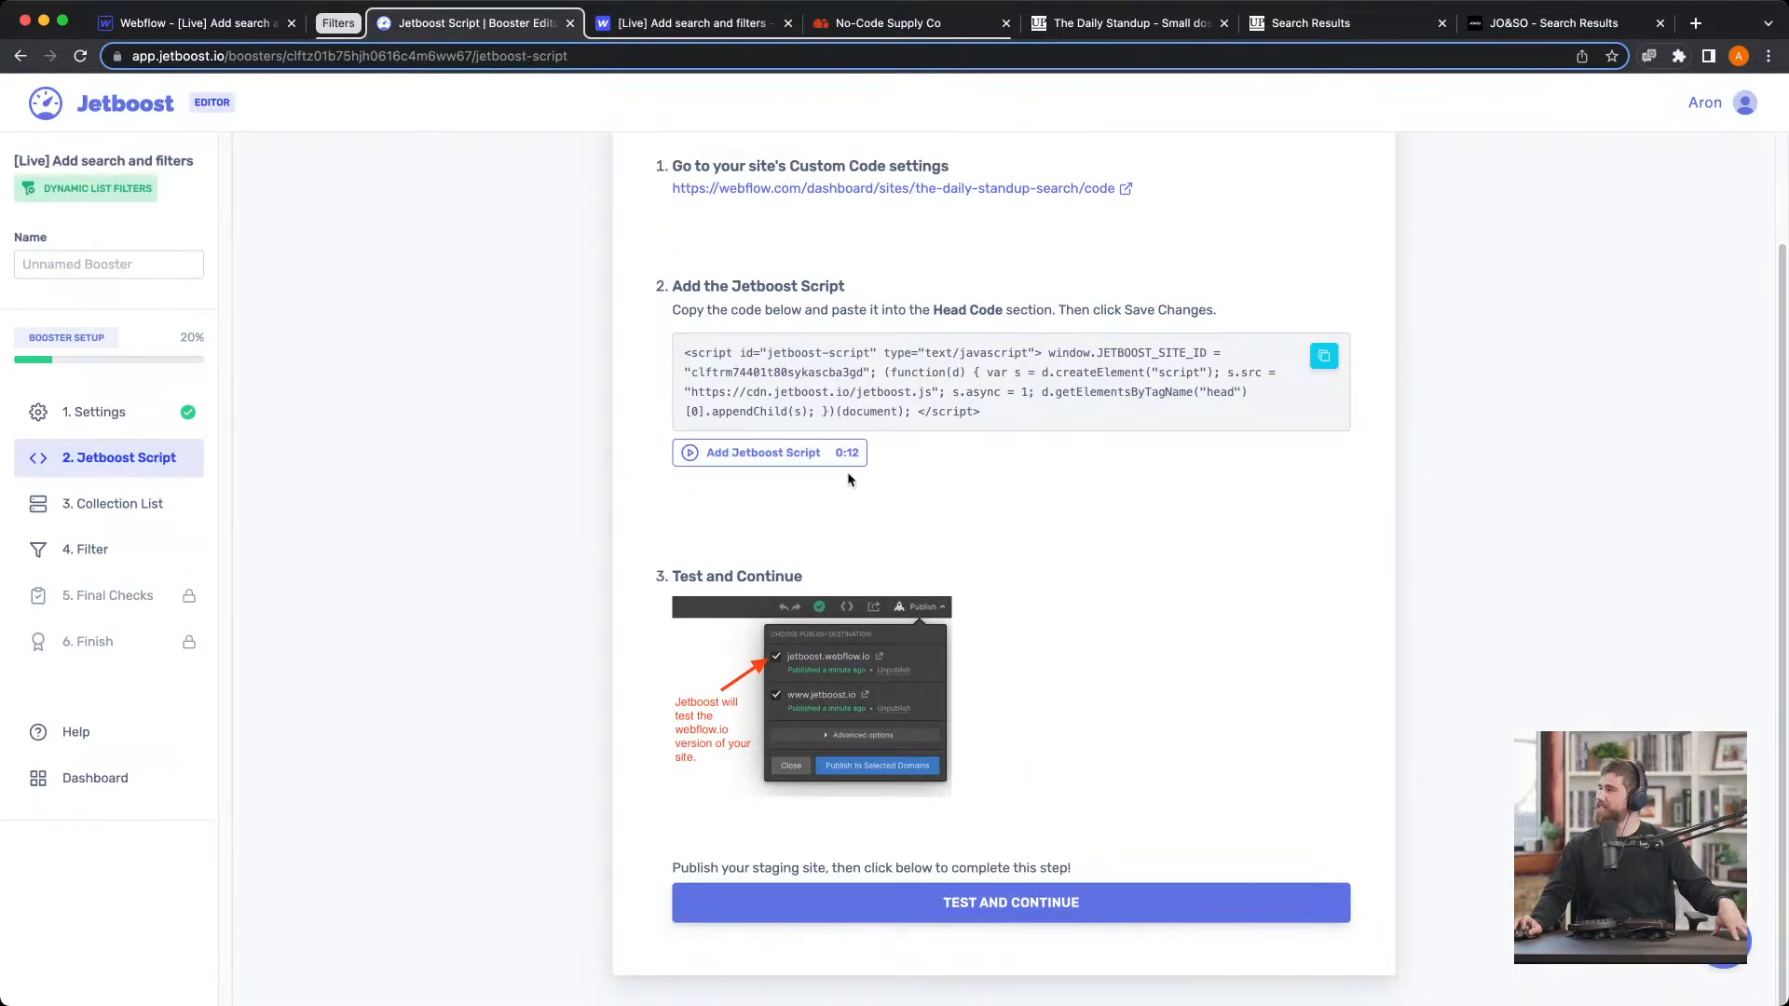
pyautogui.click(643, 34)
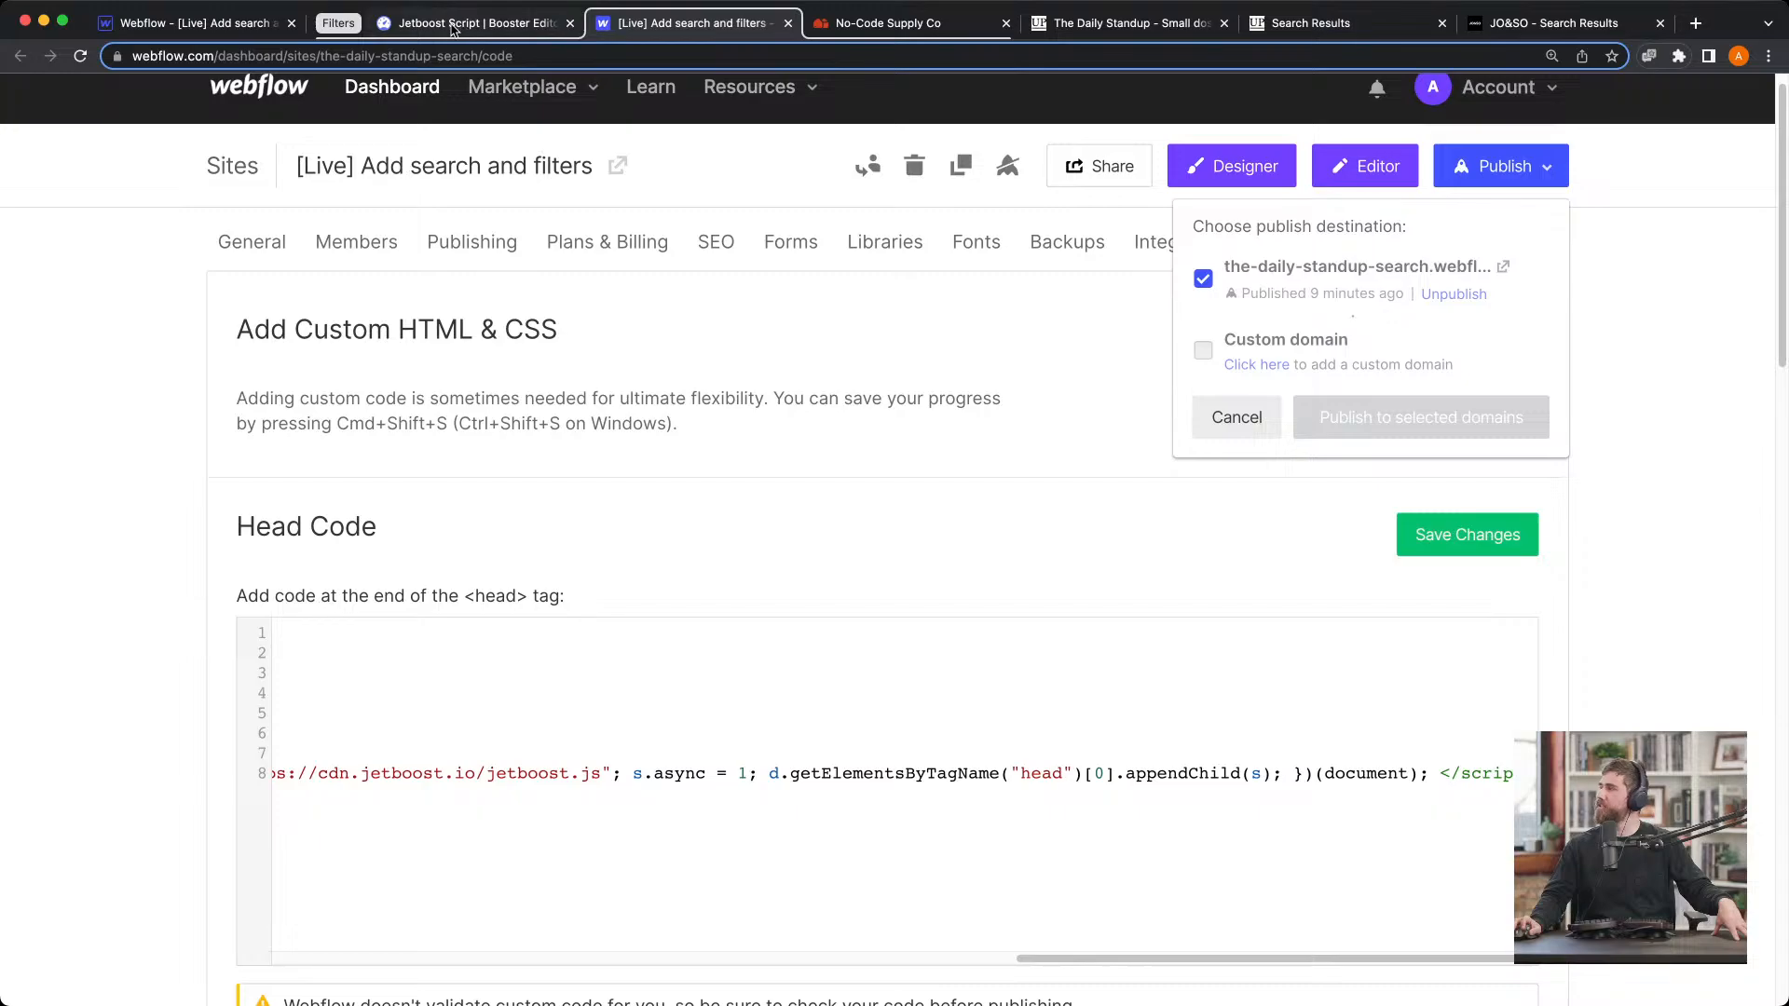
# Run the Jetboost Script stage's test and copy the collection list wrapper class jetboost-list-wrapper-nw75 from the next stage
pyautogui.click(457, 28)
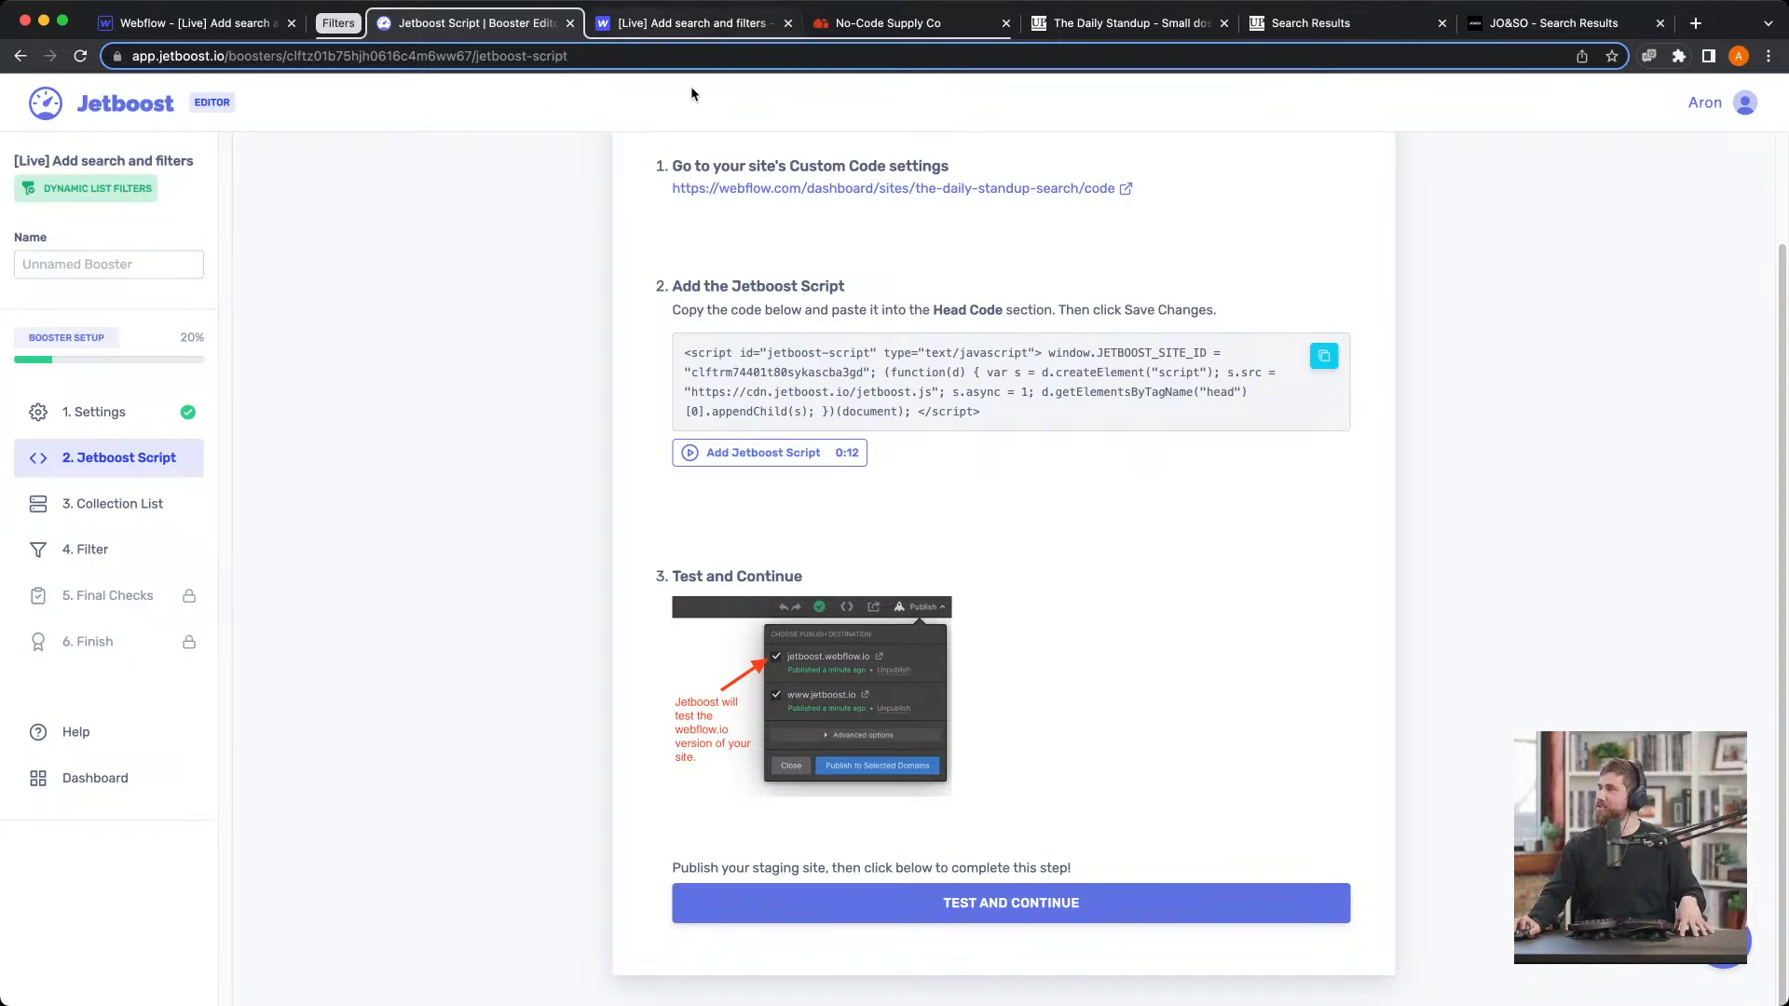
pyautogui.click(939, 903)
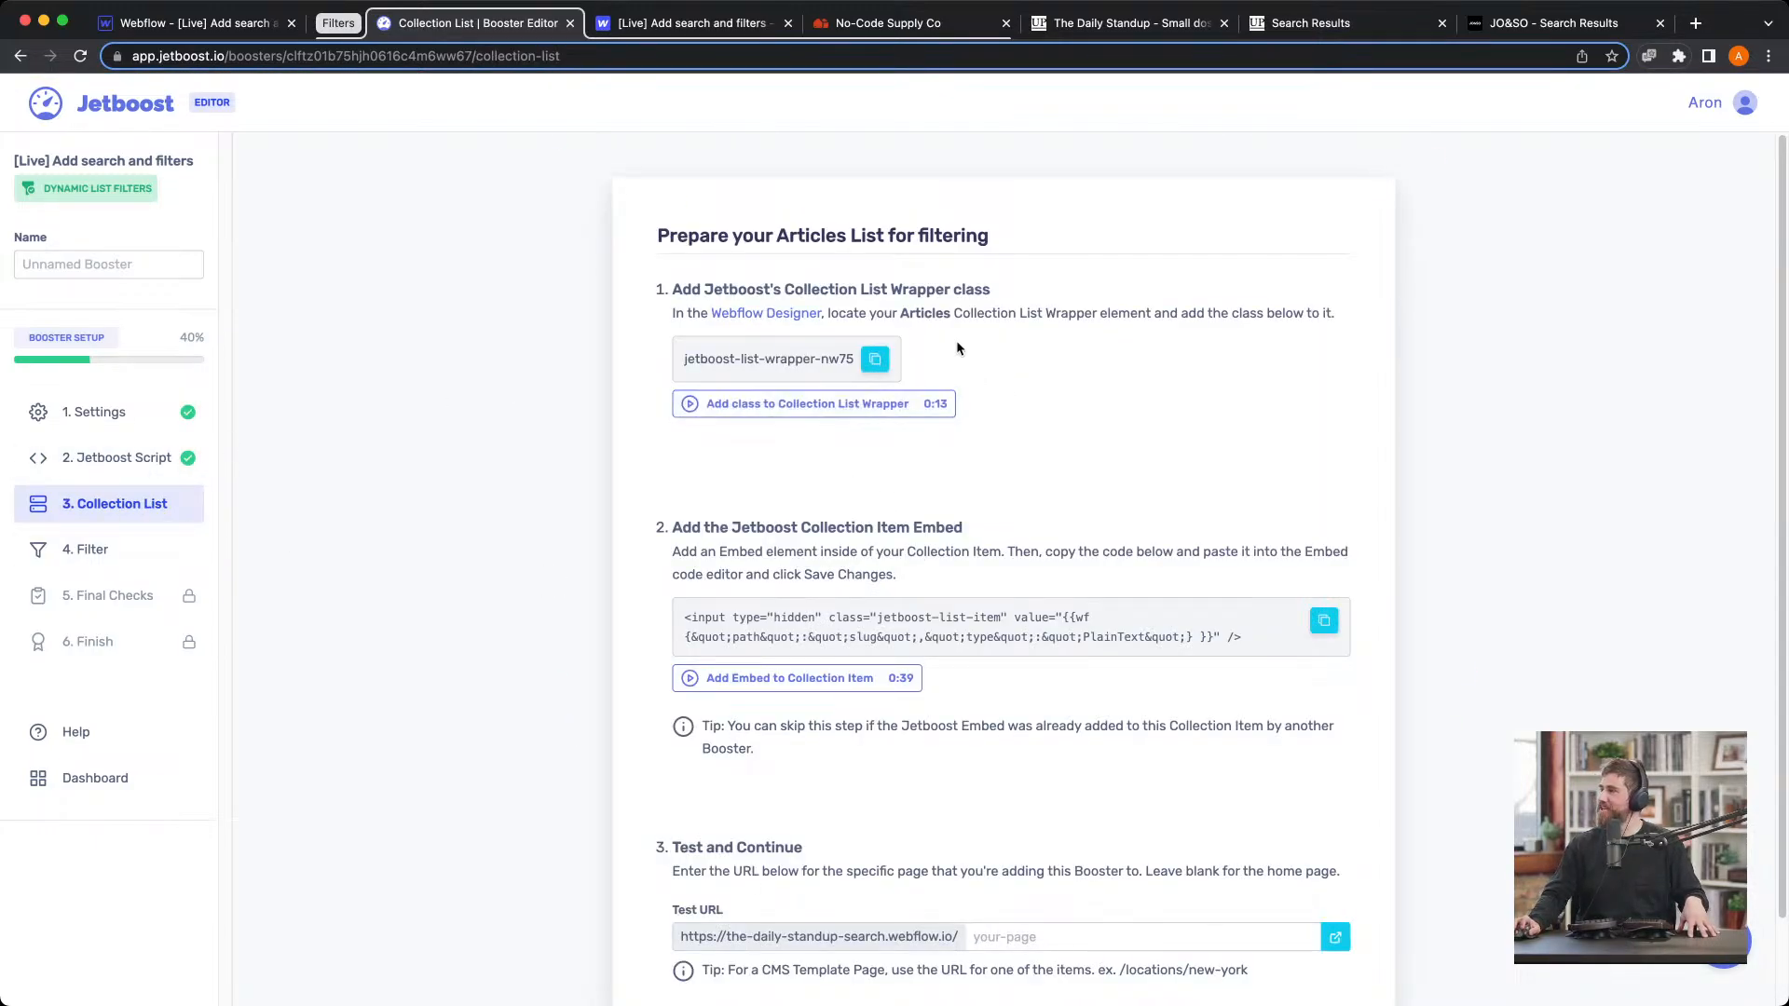
pyautogui.scroll(-1, 983, 413)
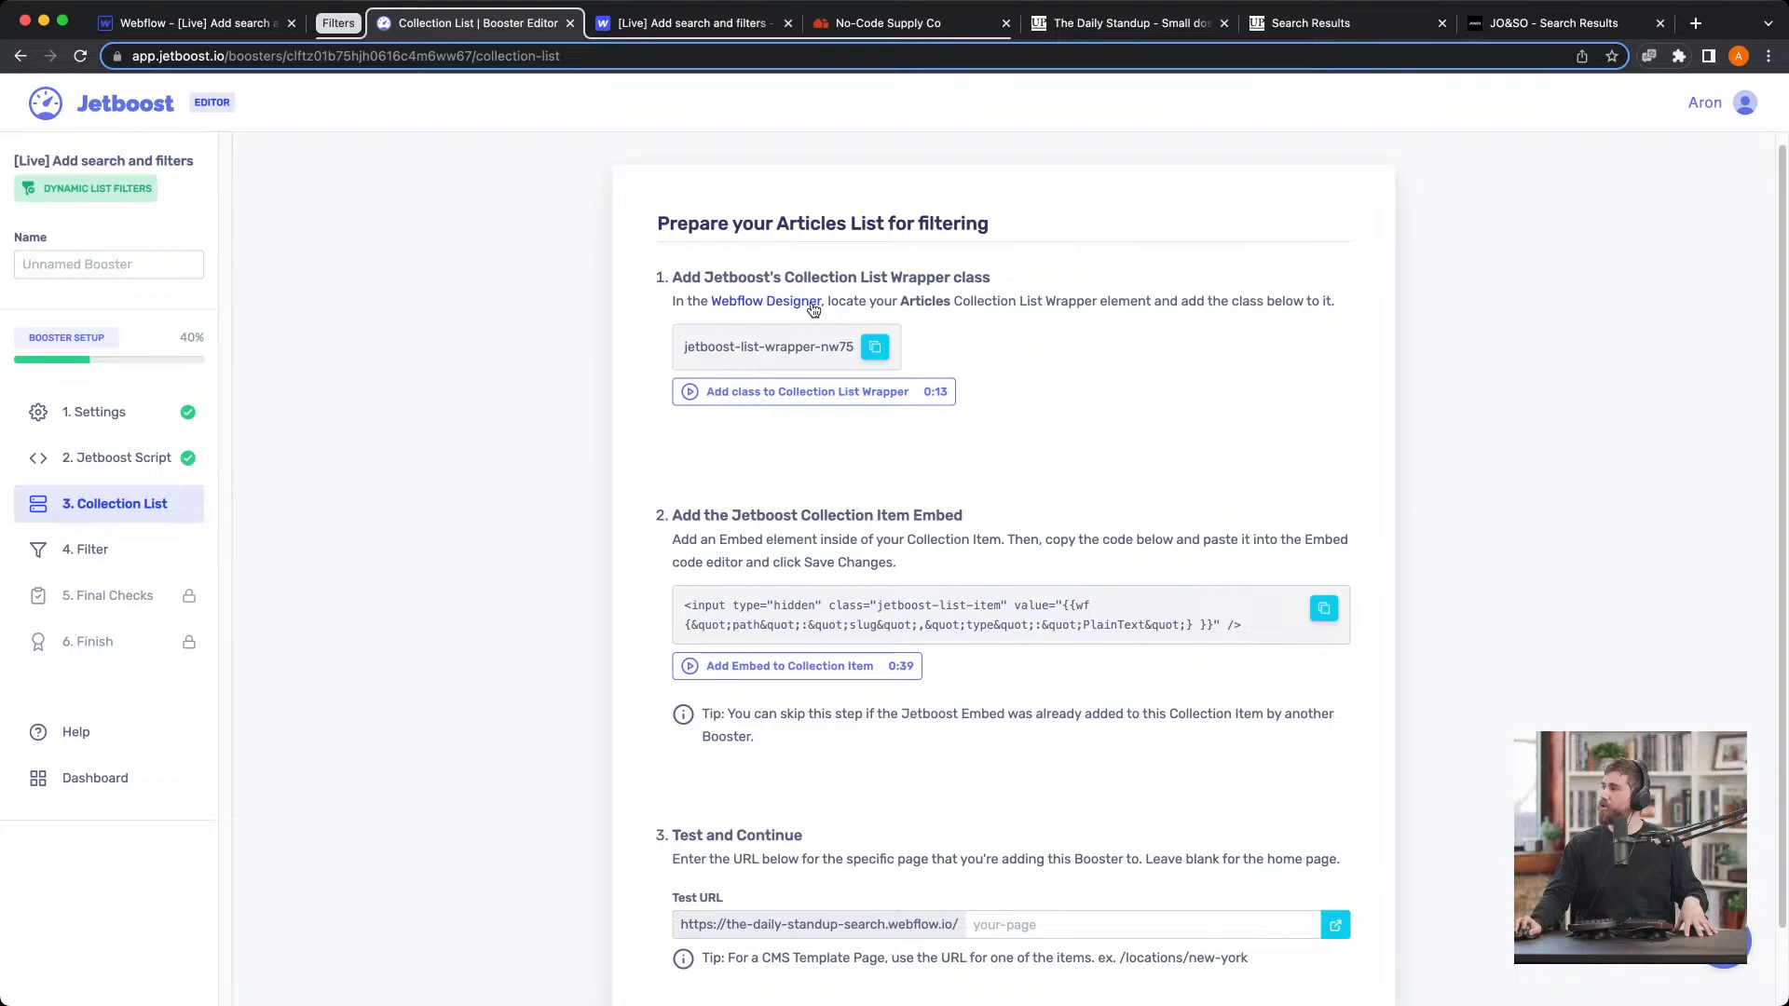
pyautogui.scroll(5, 819, 304)
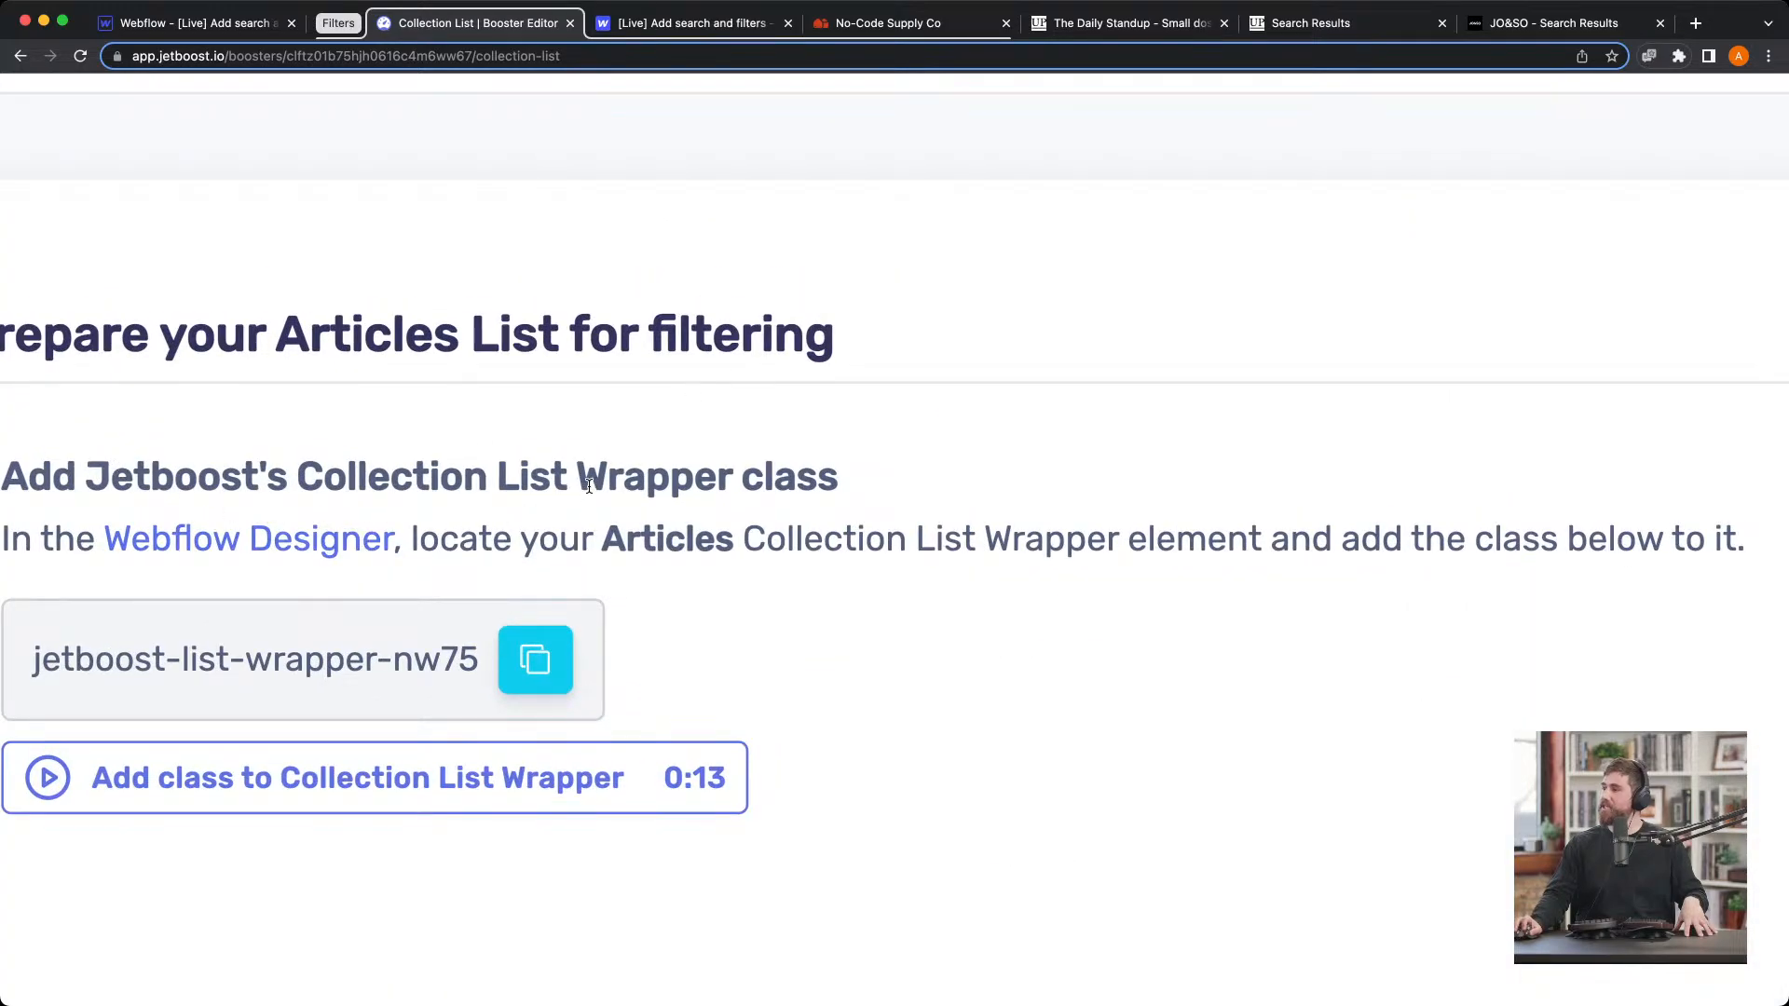
pyautogui.click(534, 658)
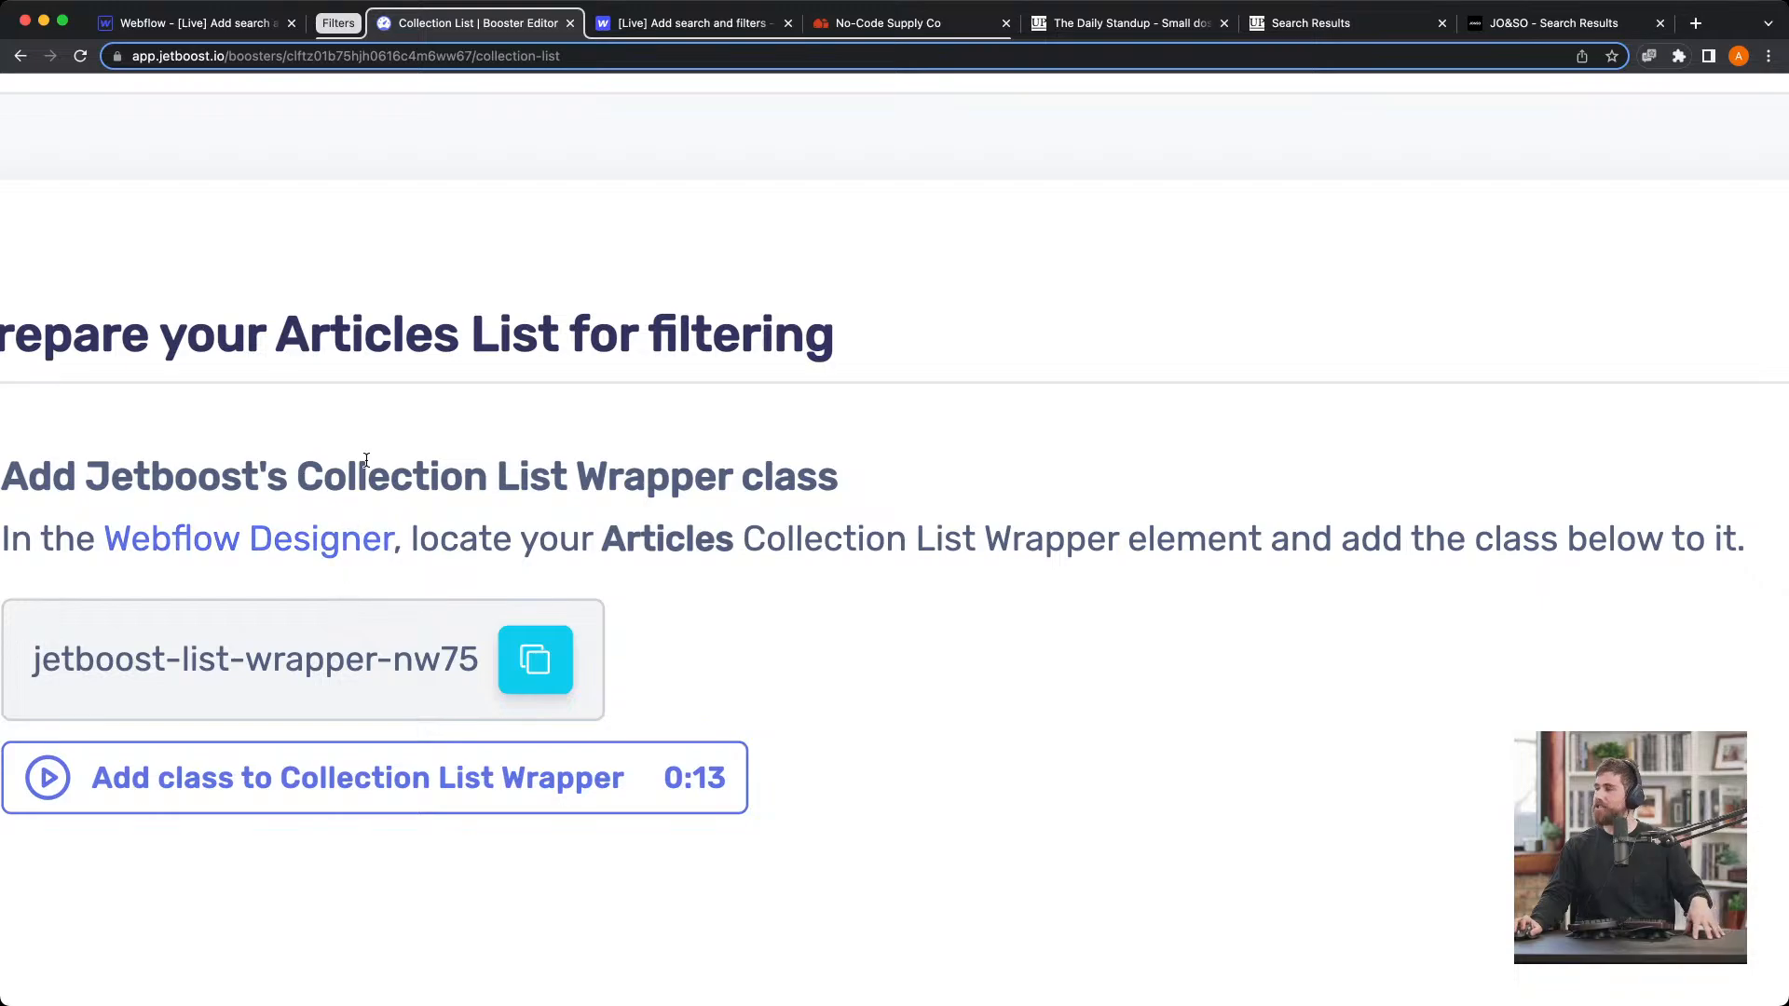
# In the Webflow Designer, add the class jetboost-list-wrapper-nw75 to the Articles page's Collection List Wrapper that holds the article grid
pyautogui.click(233, 30)
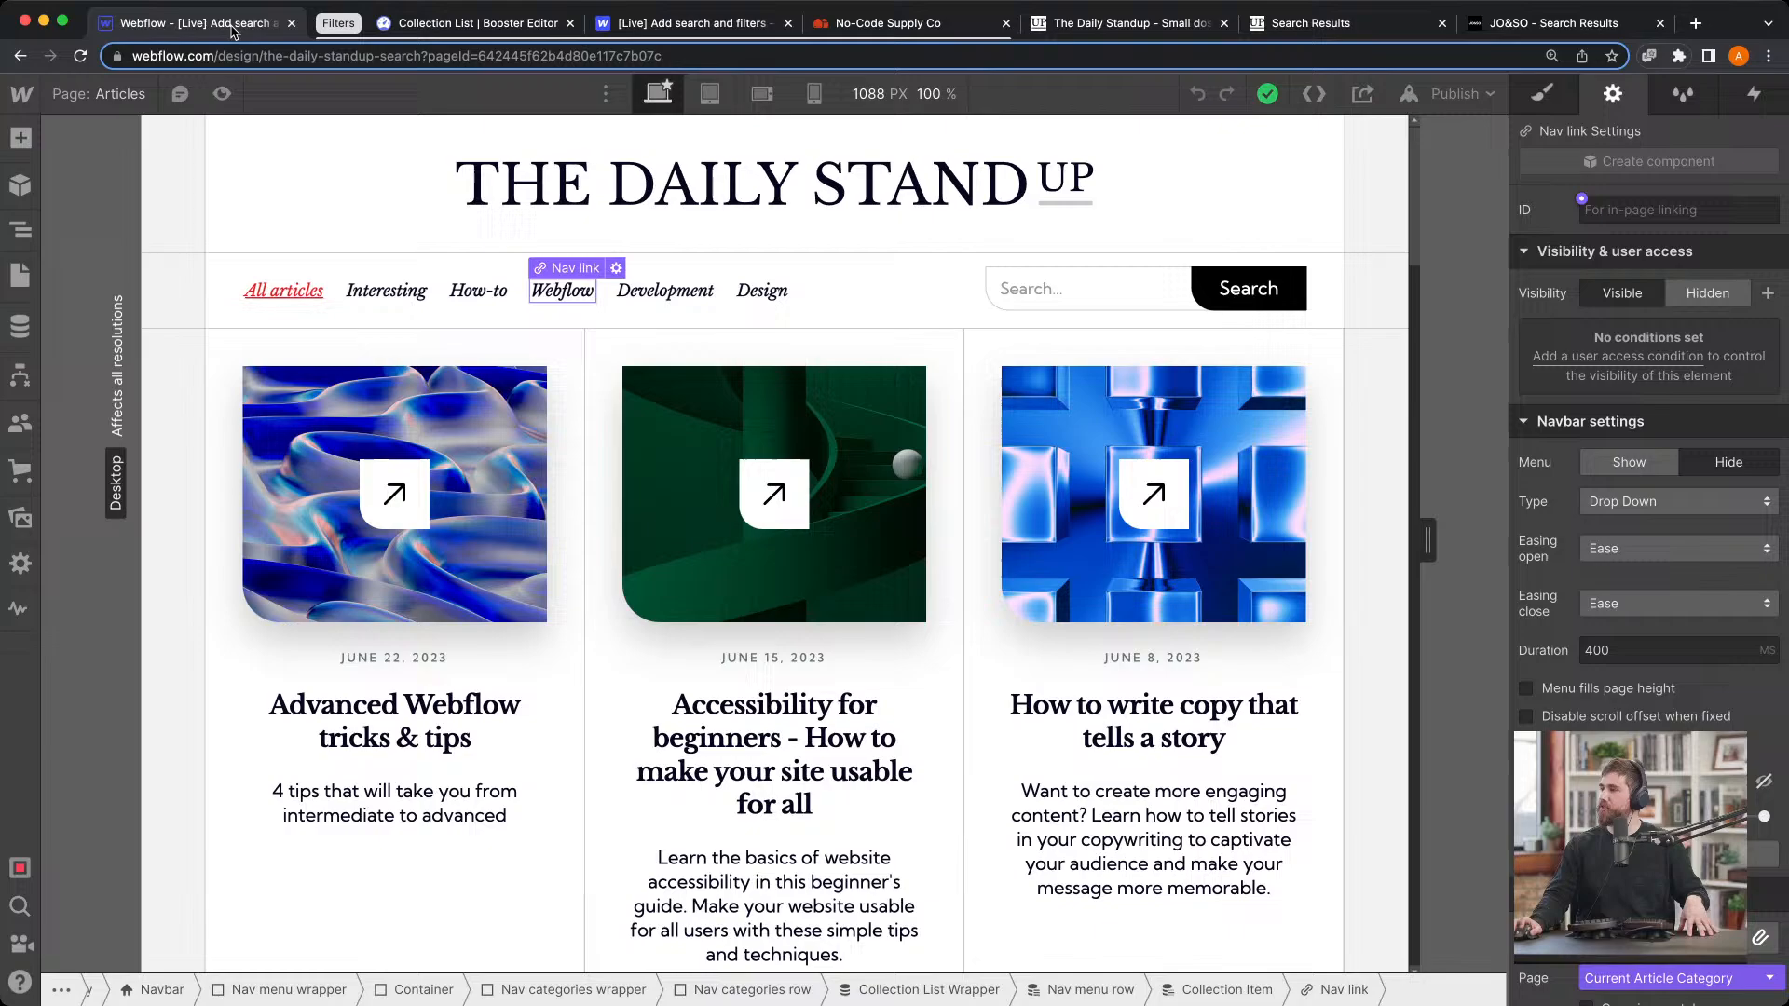
pyautogui.click(382, 330)
pyautogui.click(21, 233)
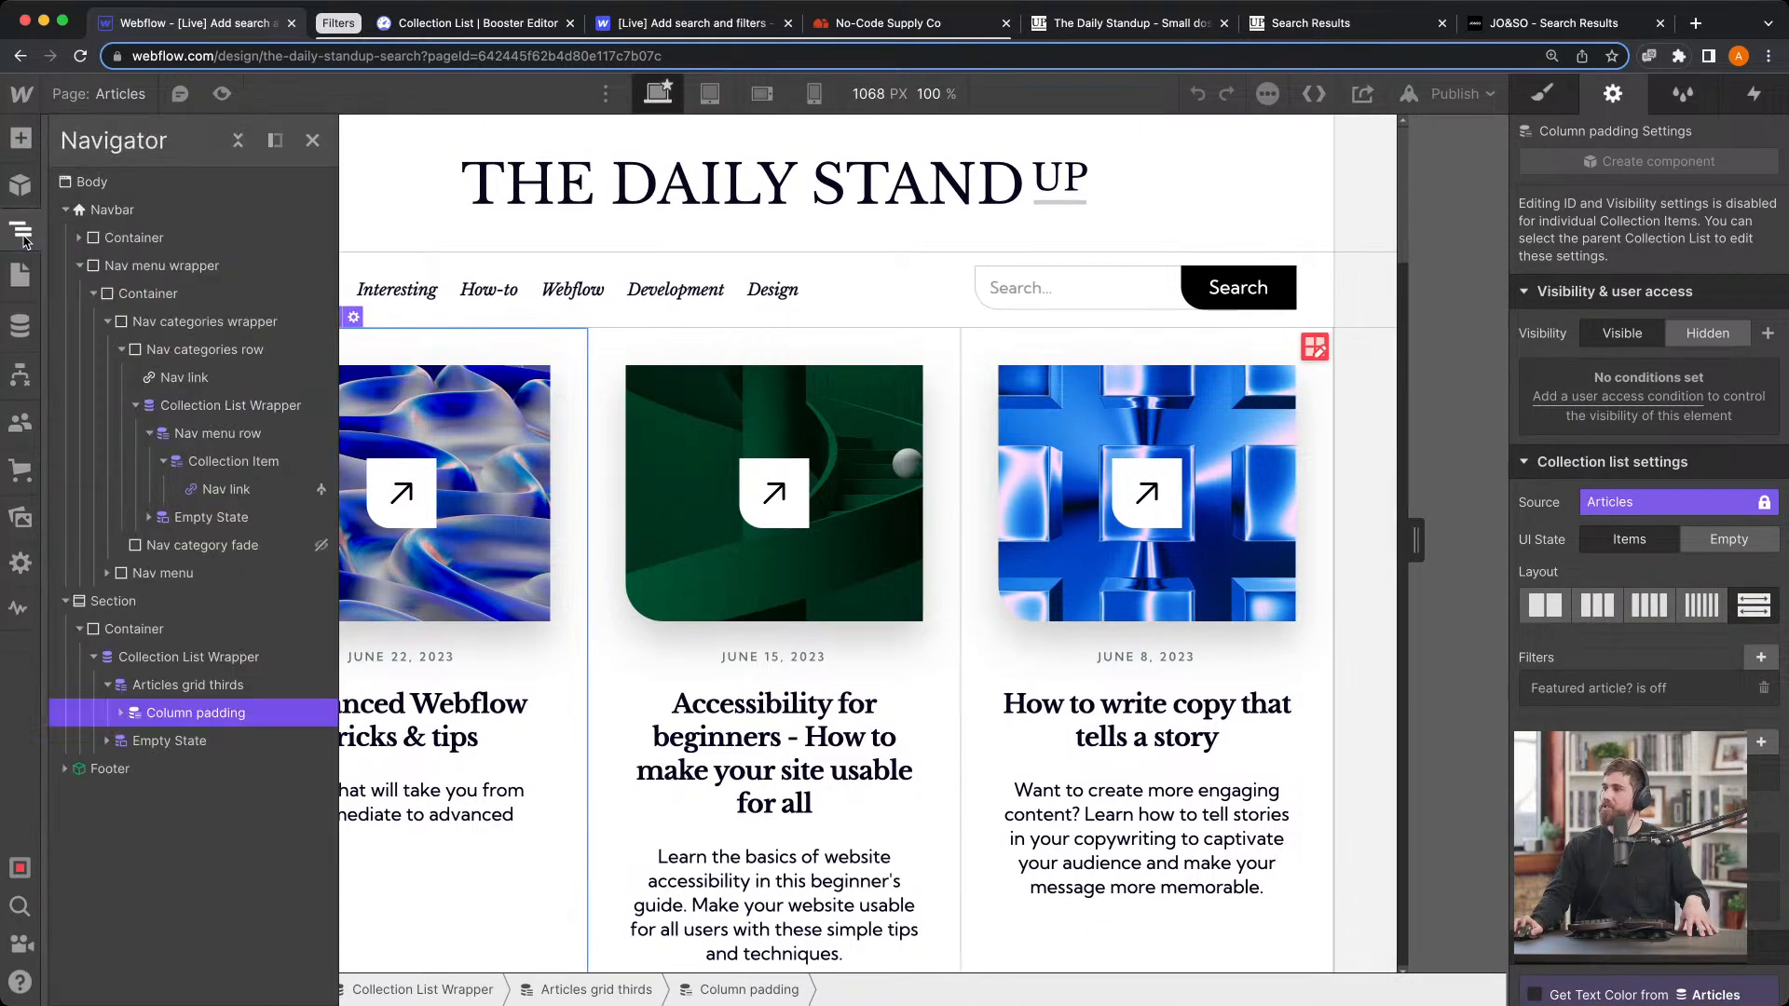
pyautogui.click(219, 659)
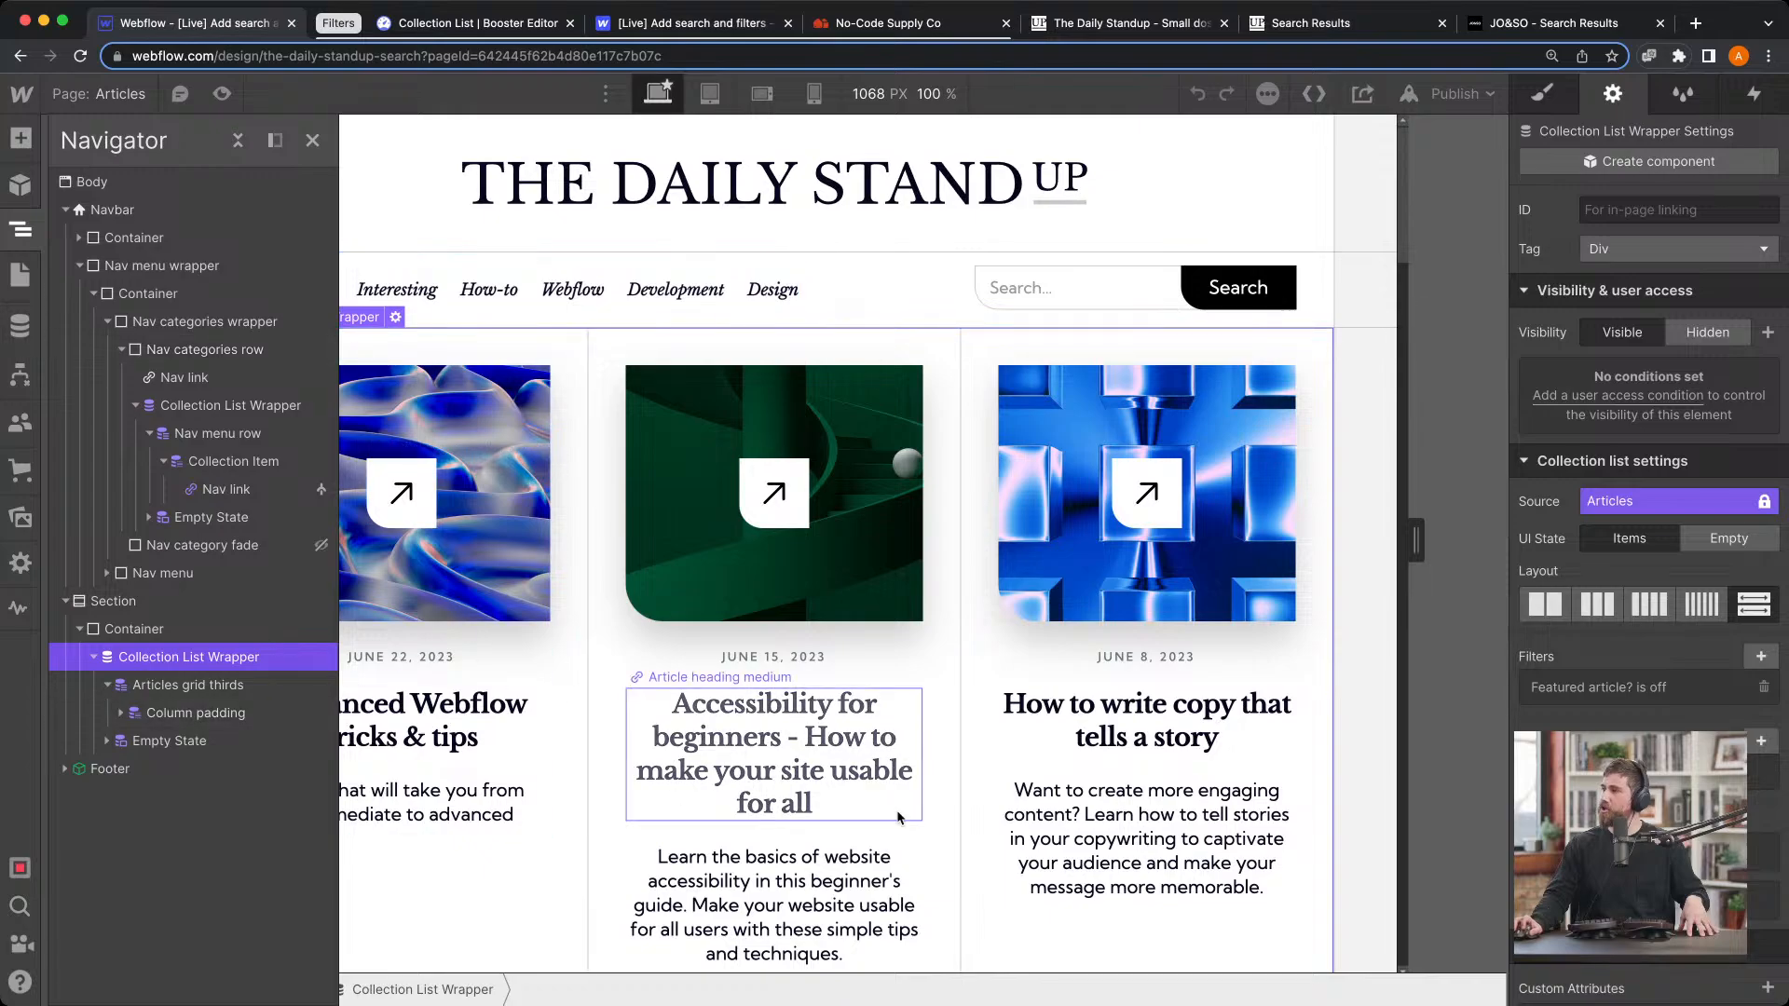
pyautogui.click(1564, 93)
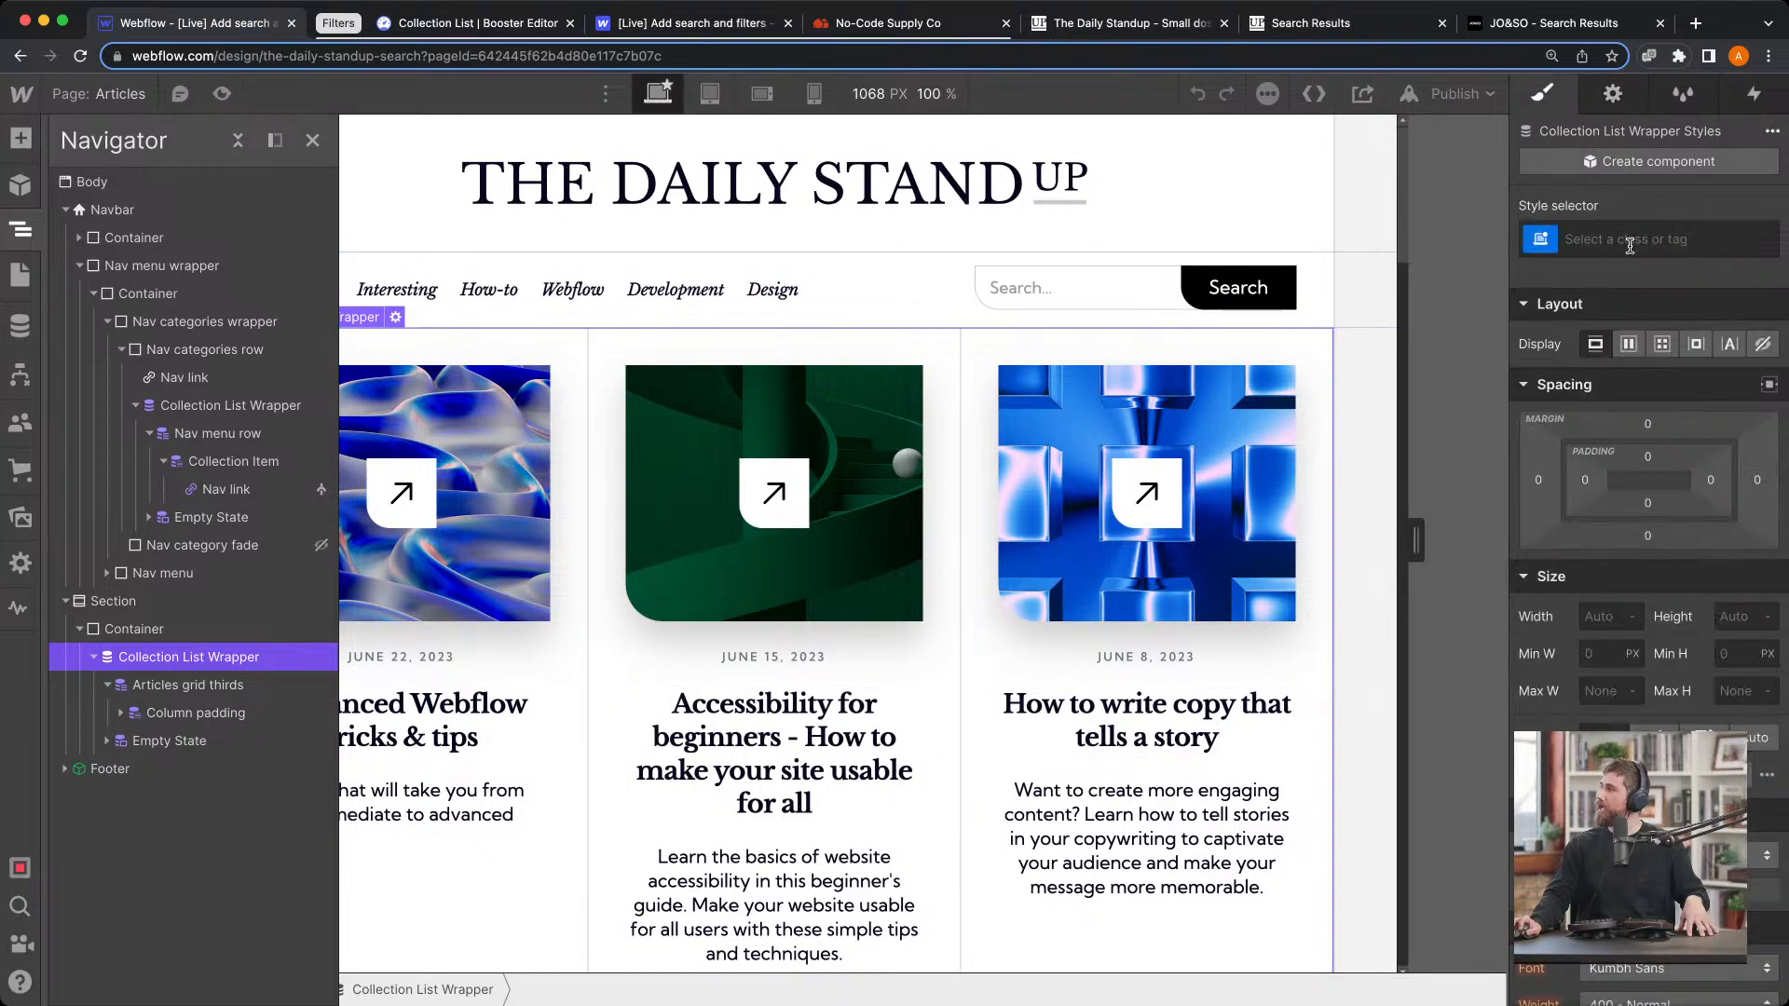
pyautogui.click(1627, 240)
pyautogui.press('super+v')
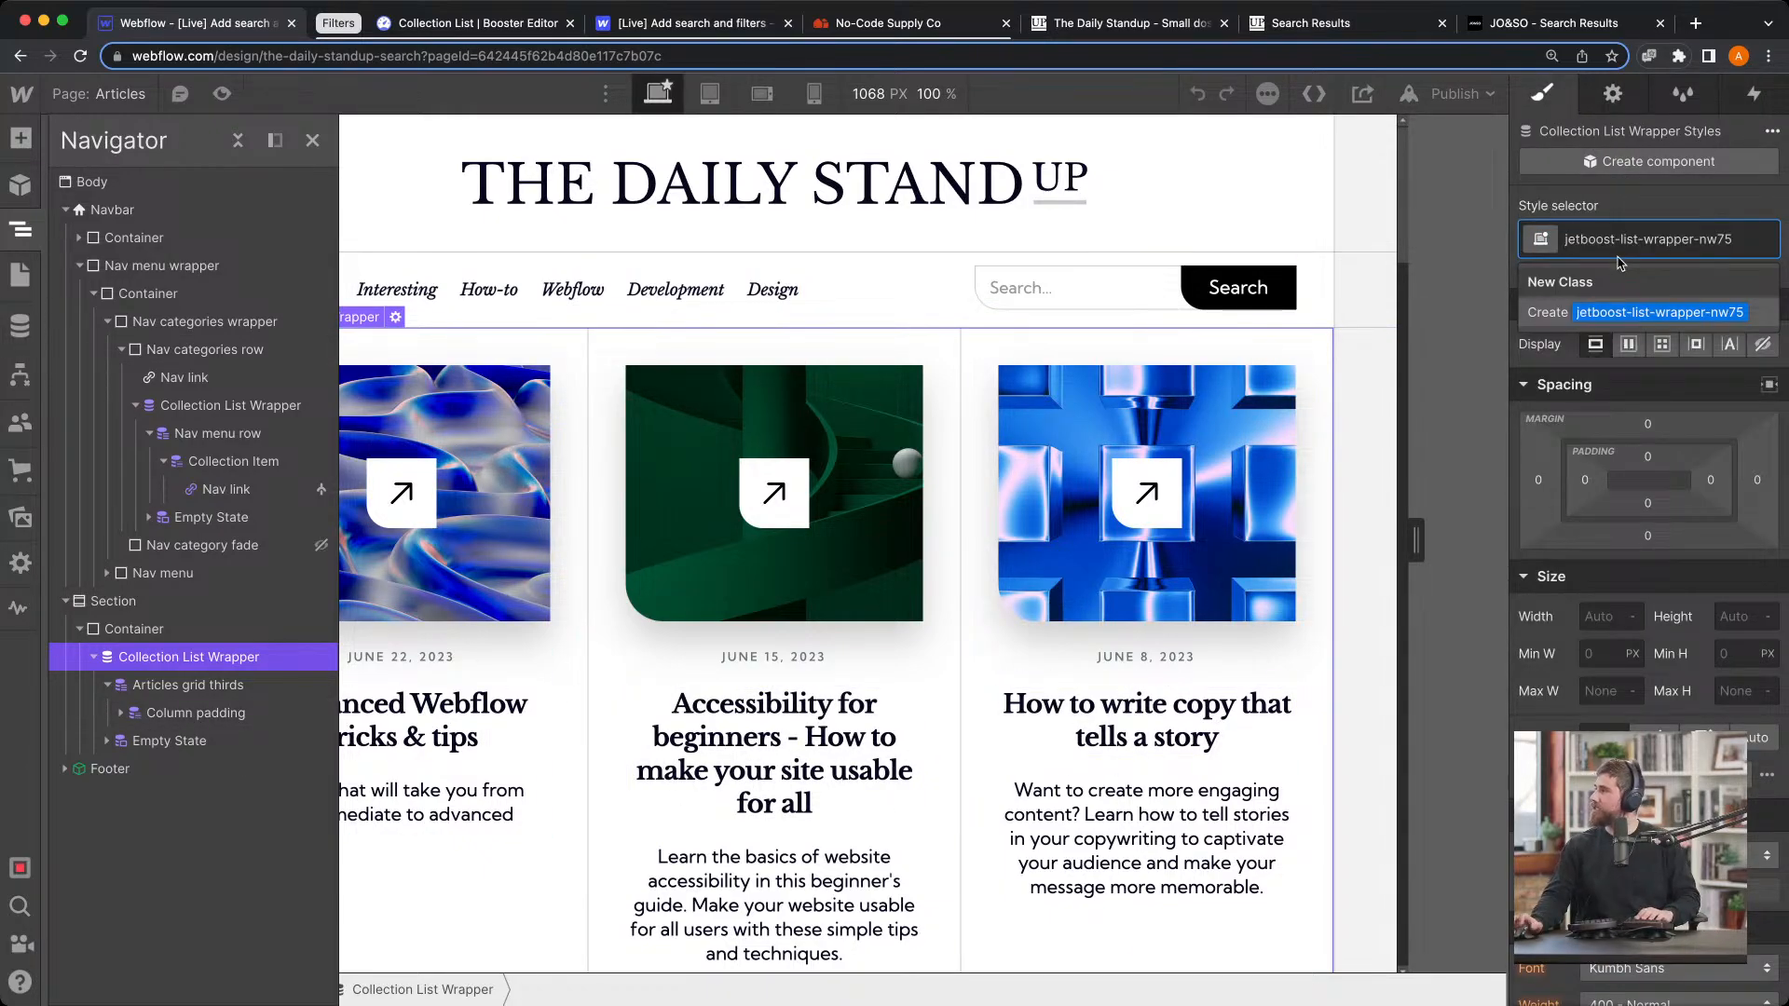
pyautogui.press('Return')
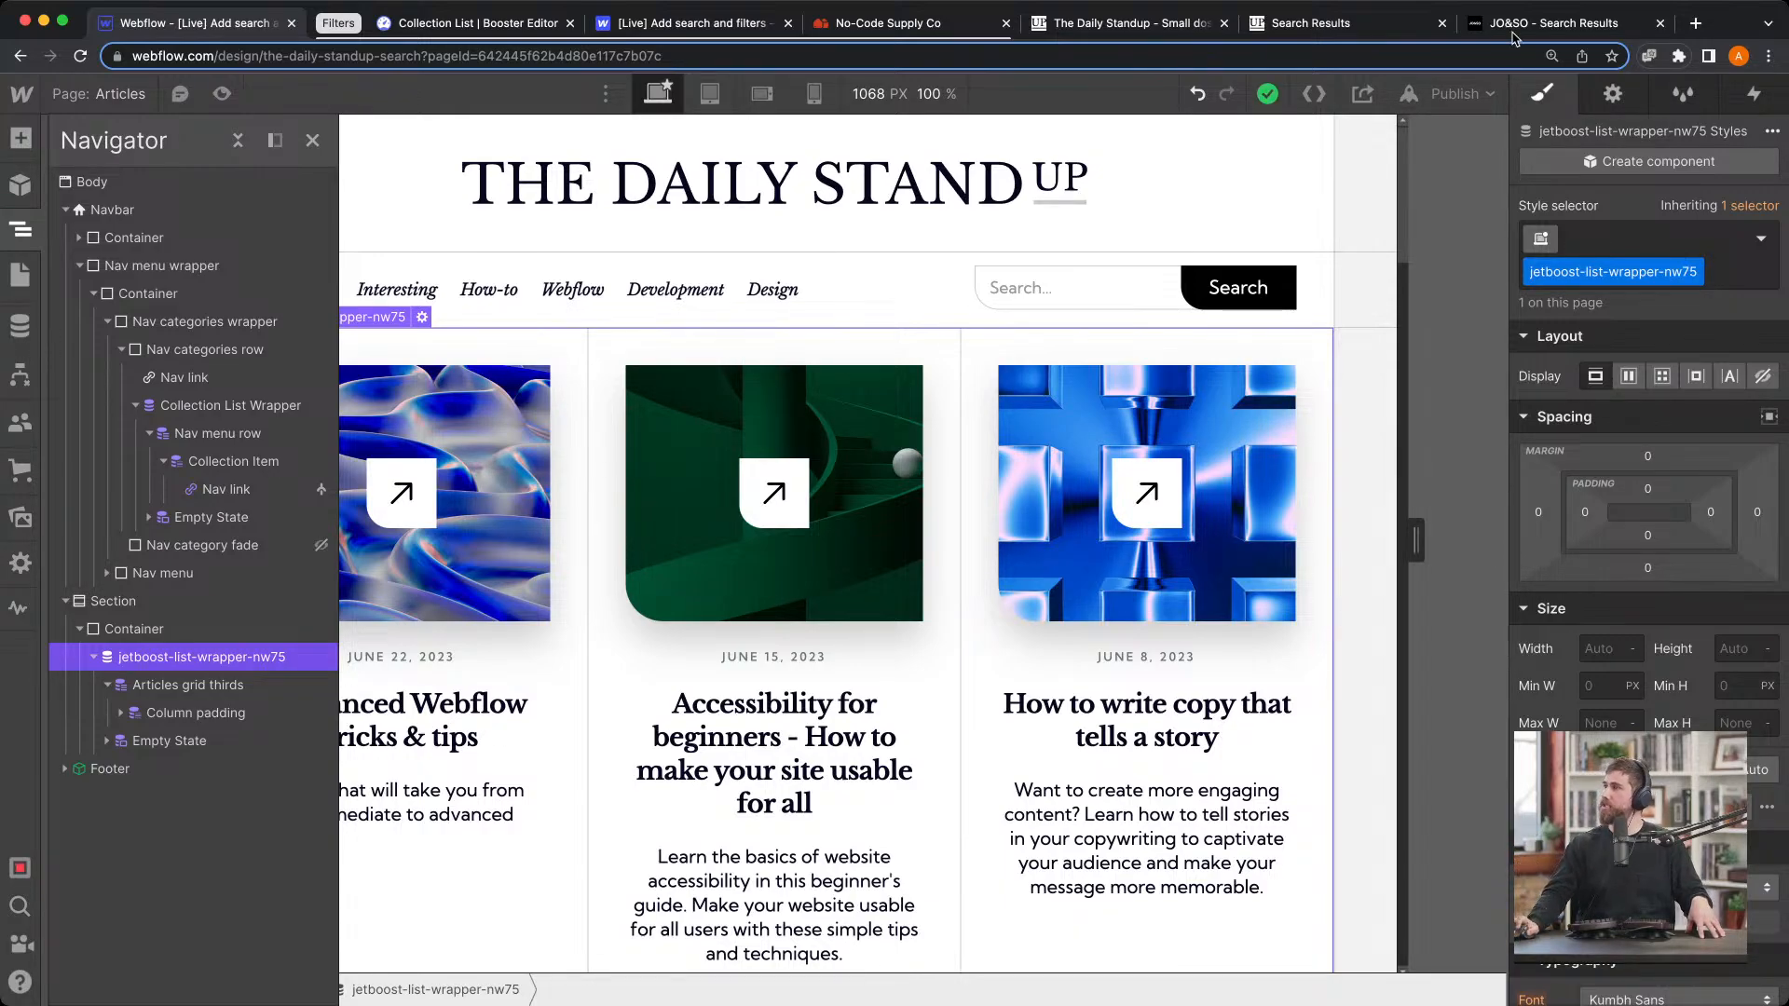
# Return to Jetboost and copy the Collection Item Embed code for the Articles list
pyautogui.click(476, 22)
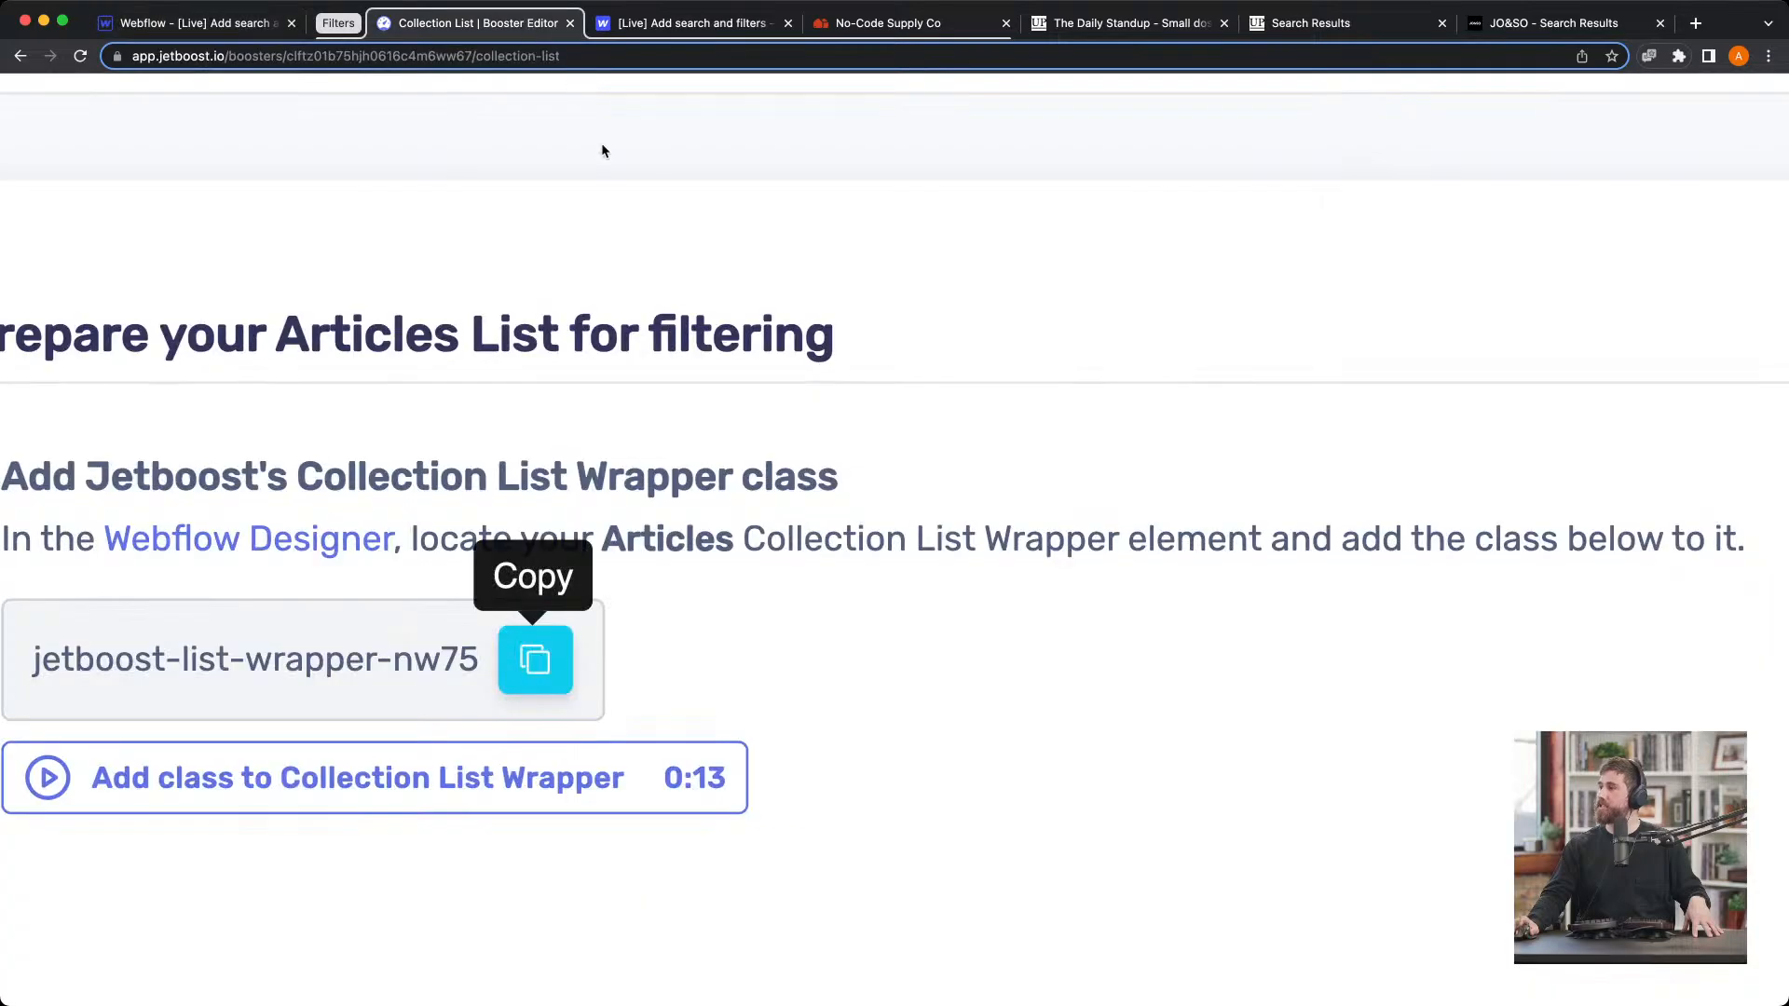
pyautogui.scroll(-5, 858, 527)
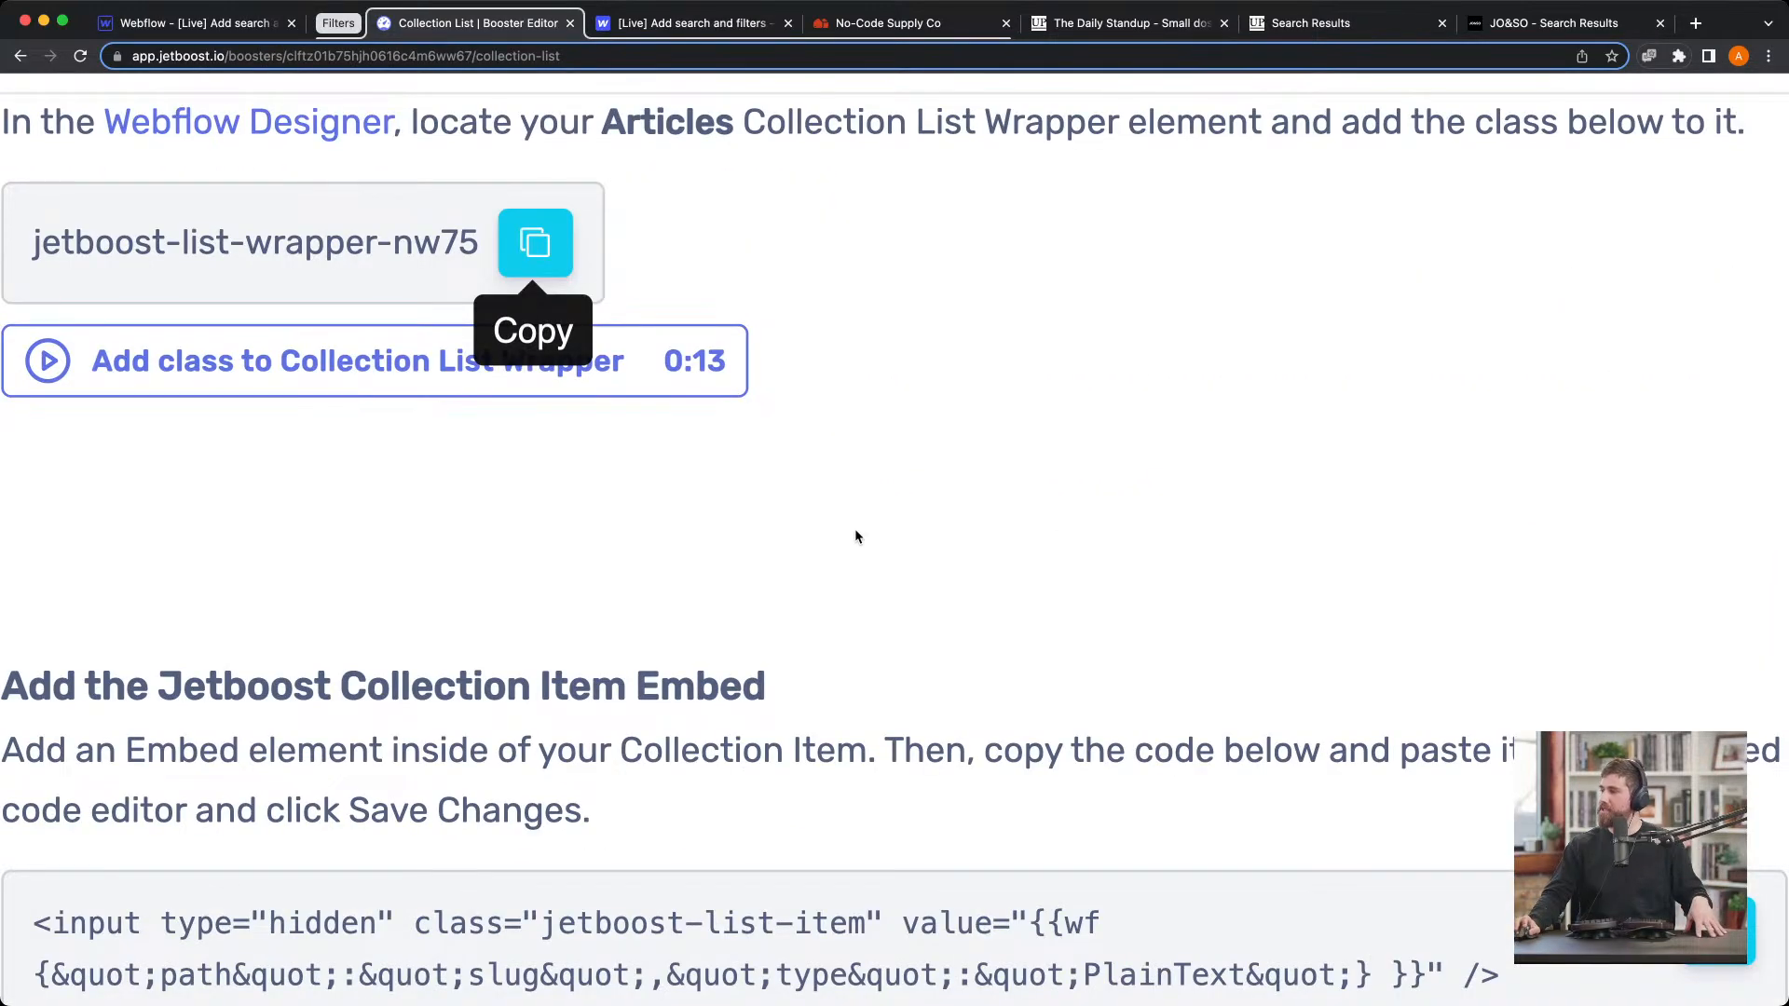
pyautogui.scroll(-4, 876, 703)
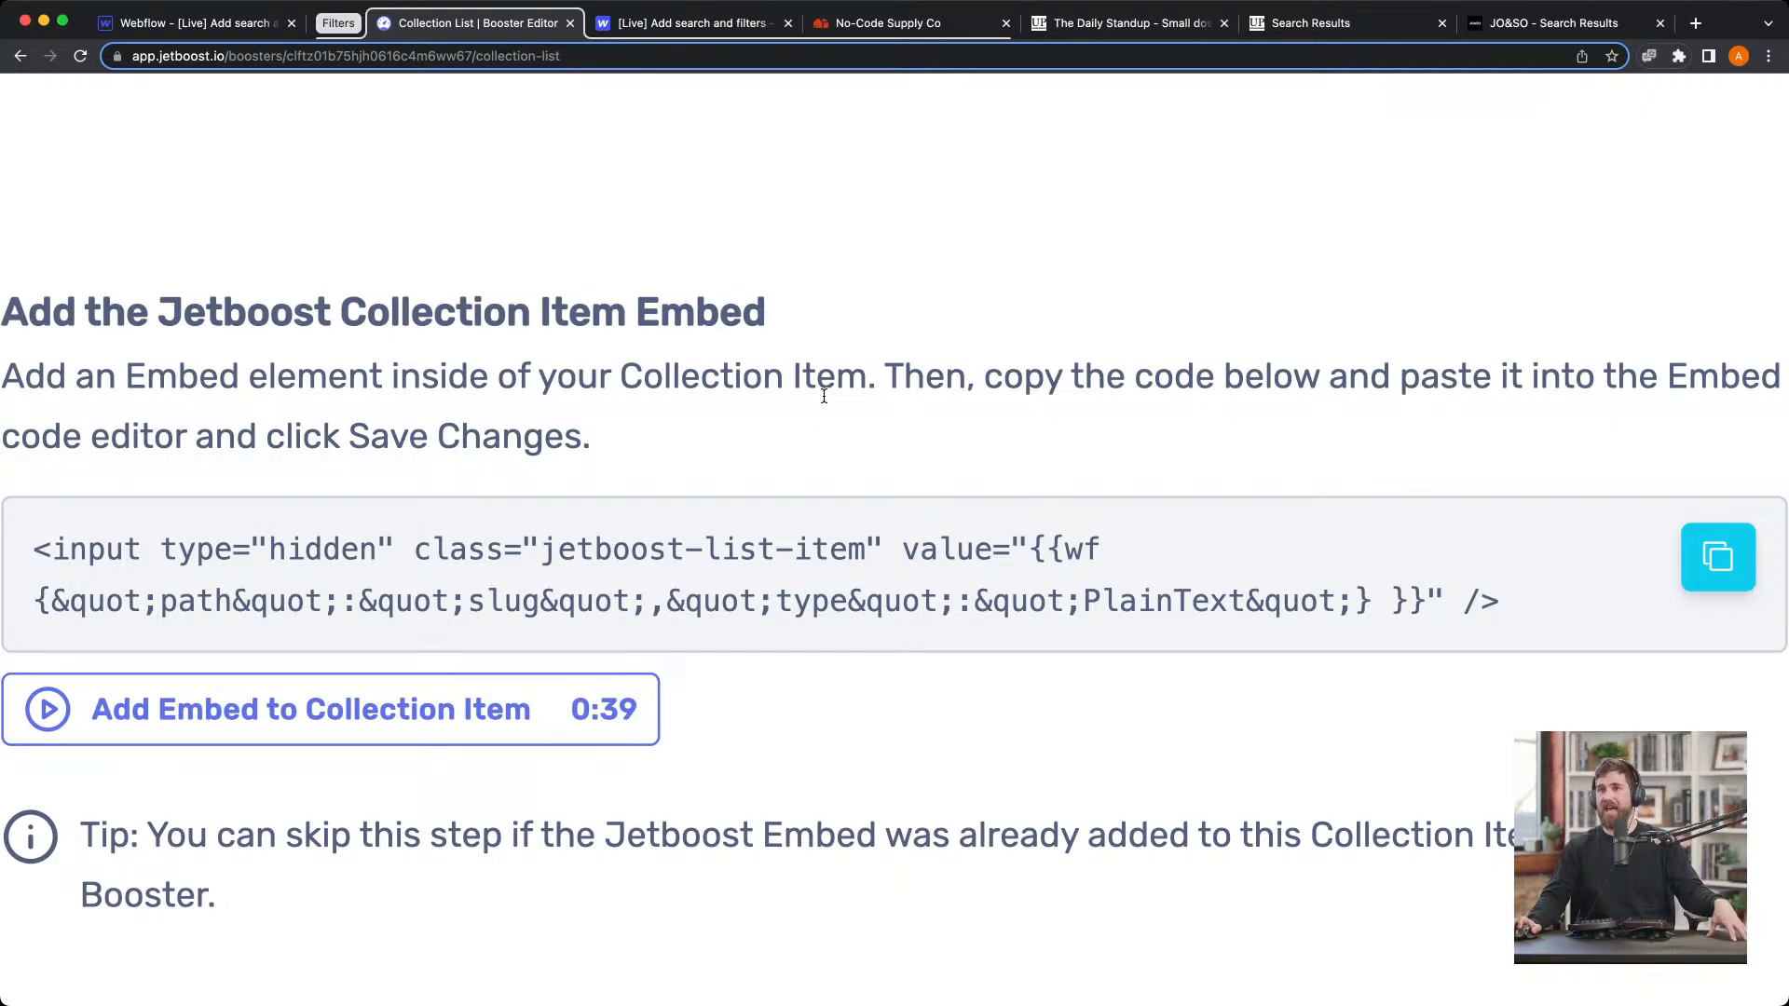
pyautogui.click(1719, 558)
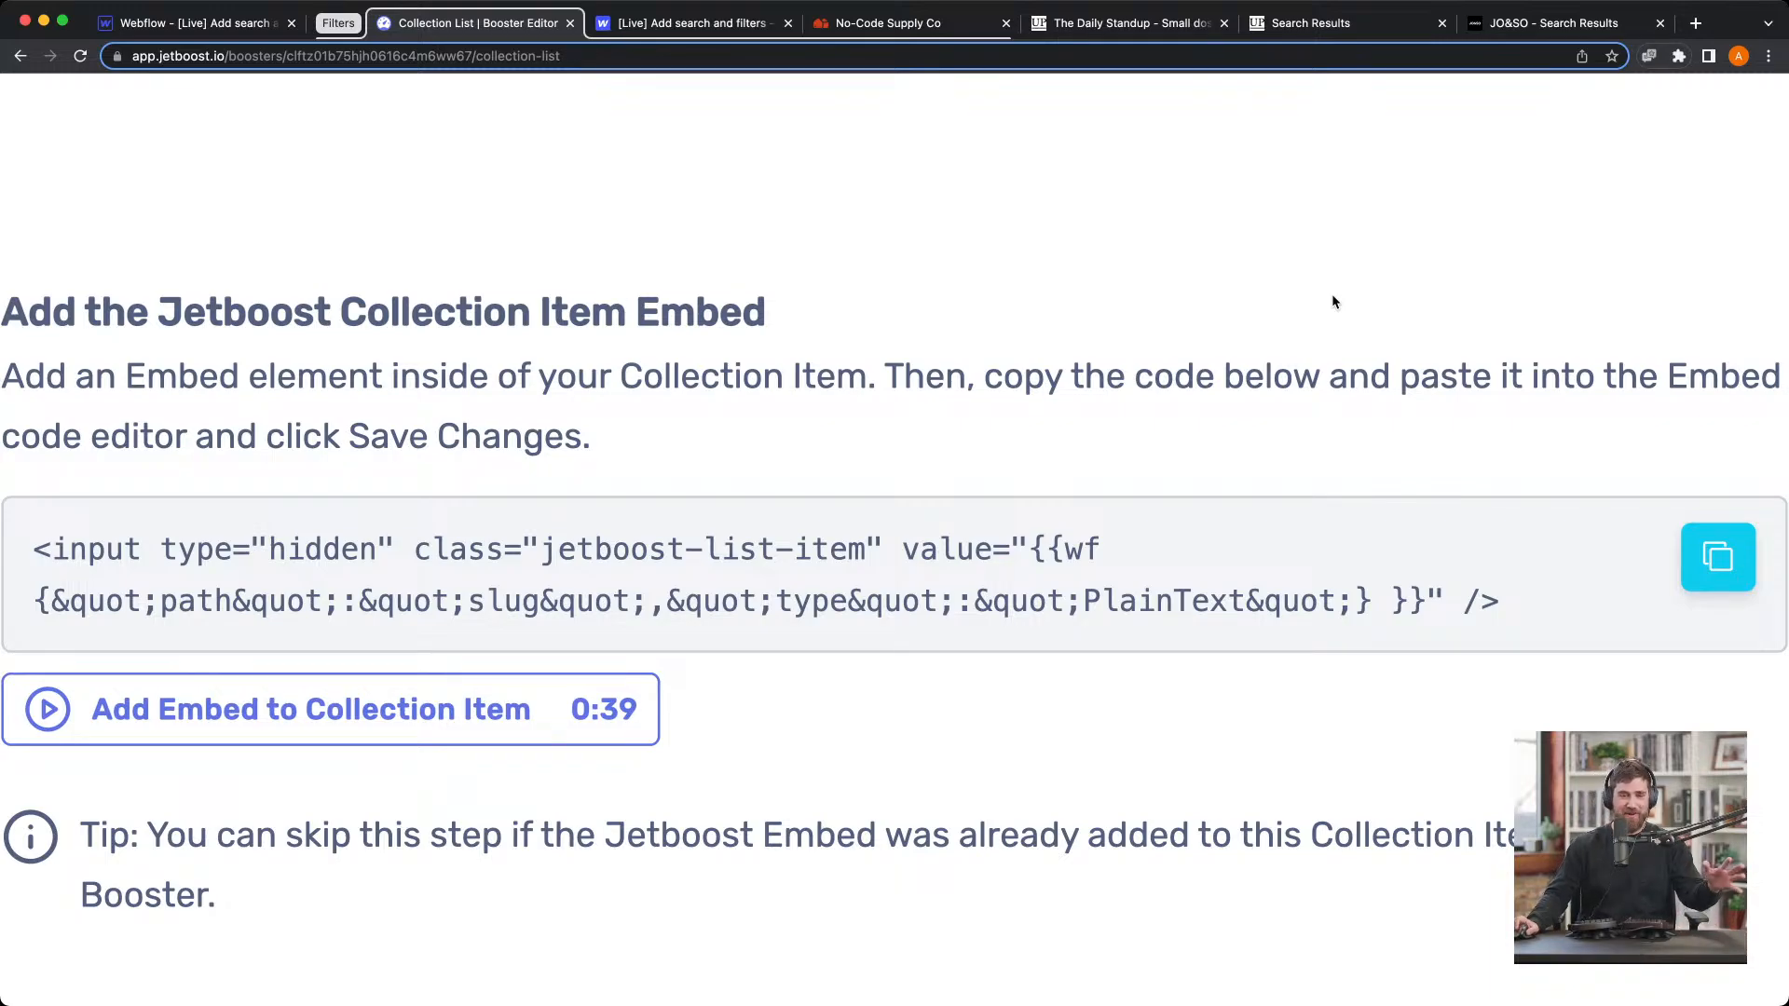
# Add an Embed element inside the Column padding collection item in Webflow, paste the jetboost-list-item code, and save it
pyautogui.click(180, 23)
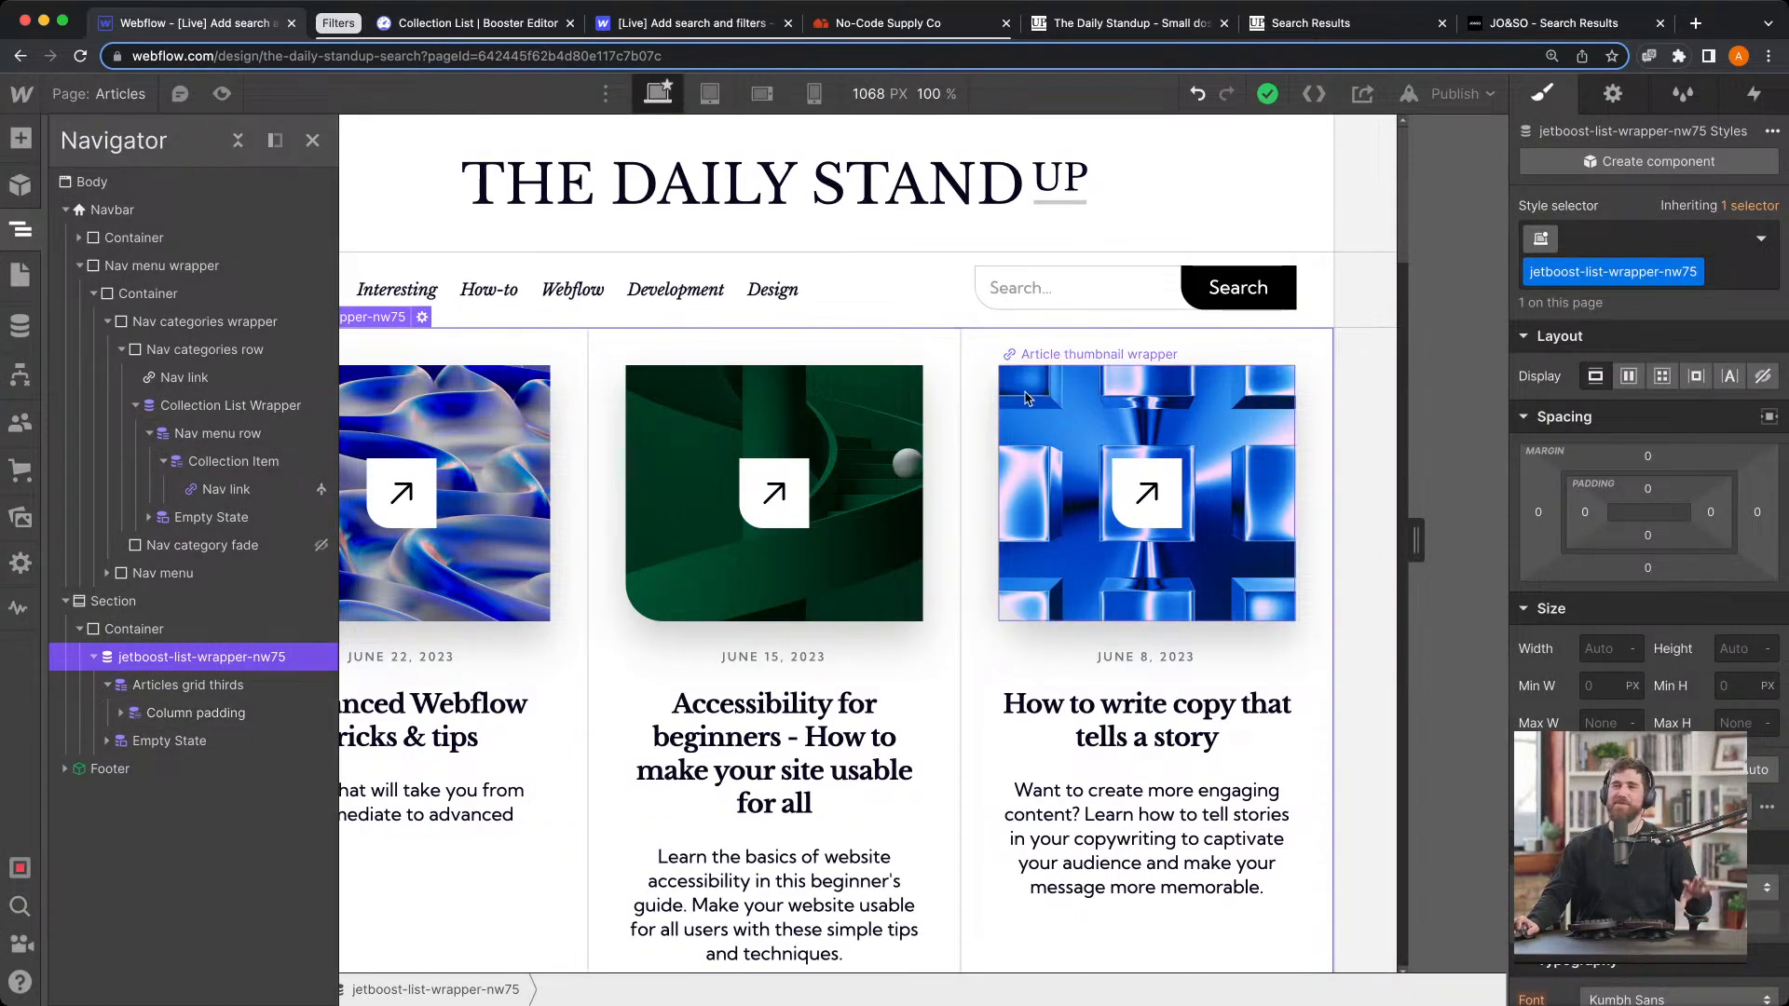
pyautogui.click(120, 713)
pyautogui.click(210, 713)
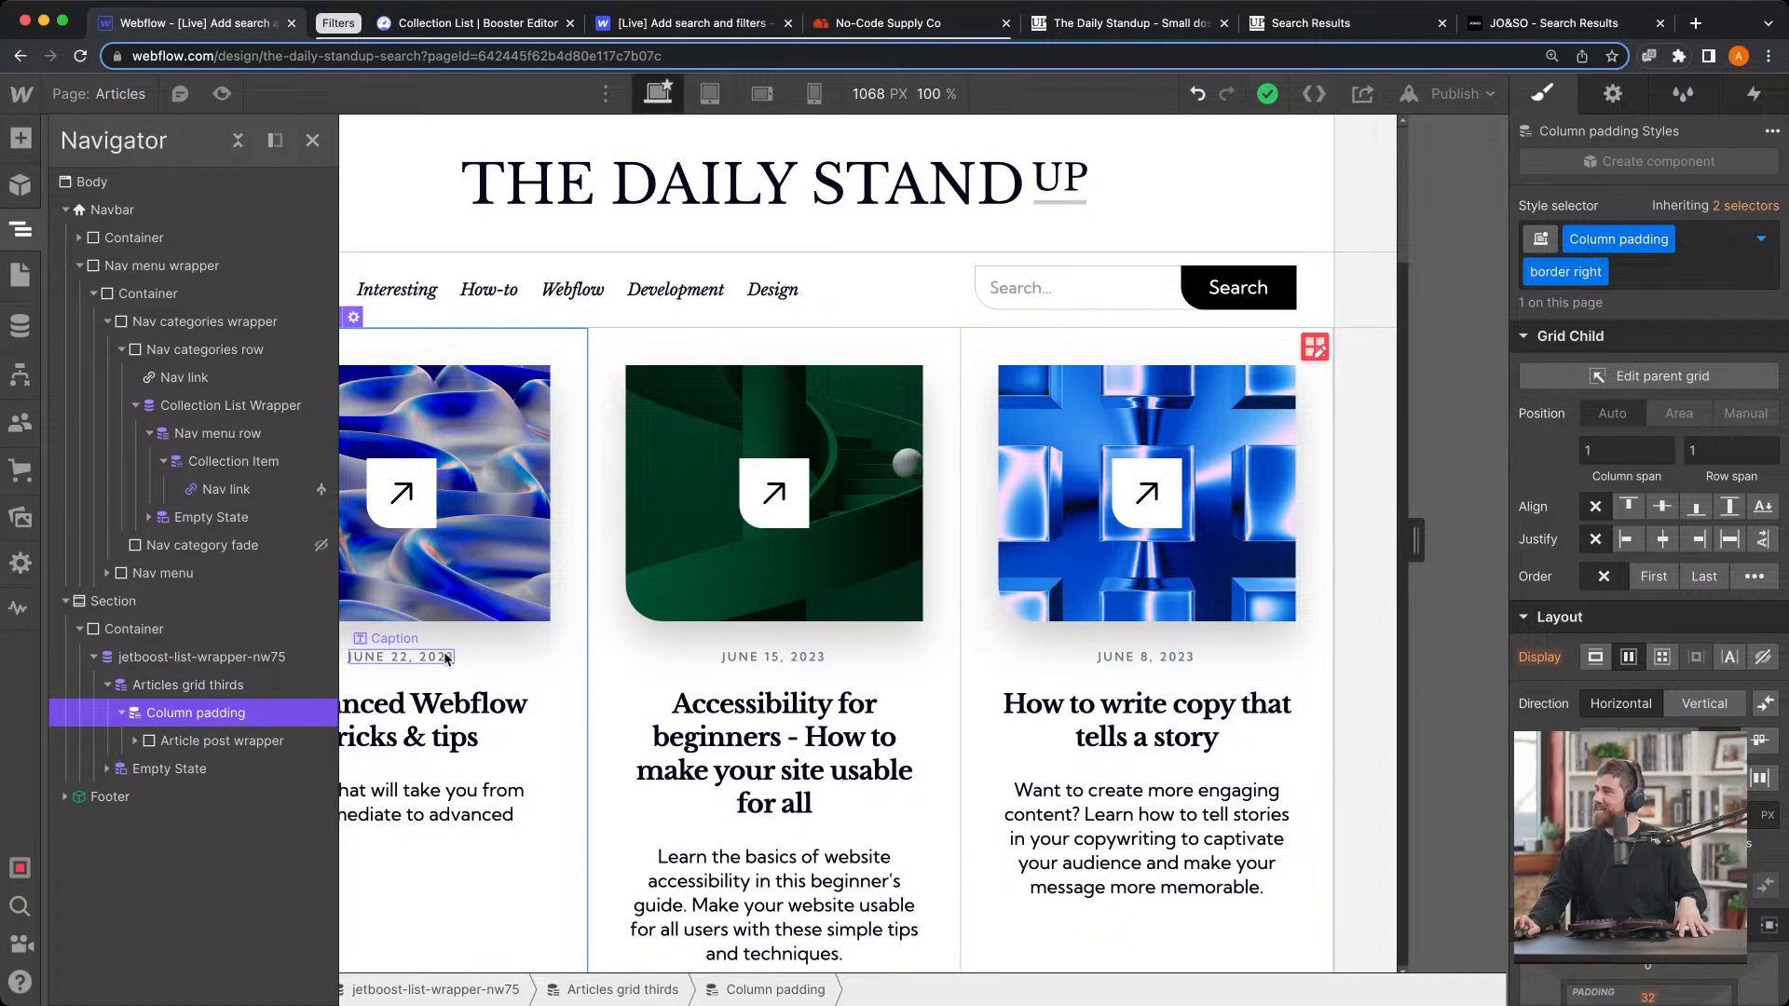
pyautogui.press('super+l')
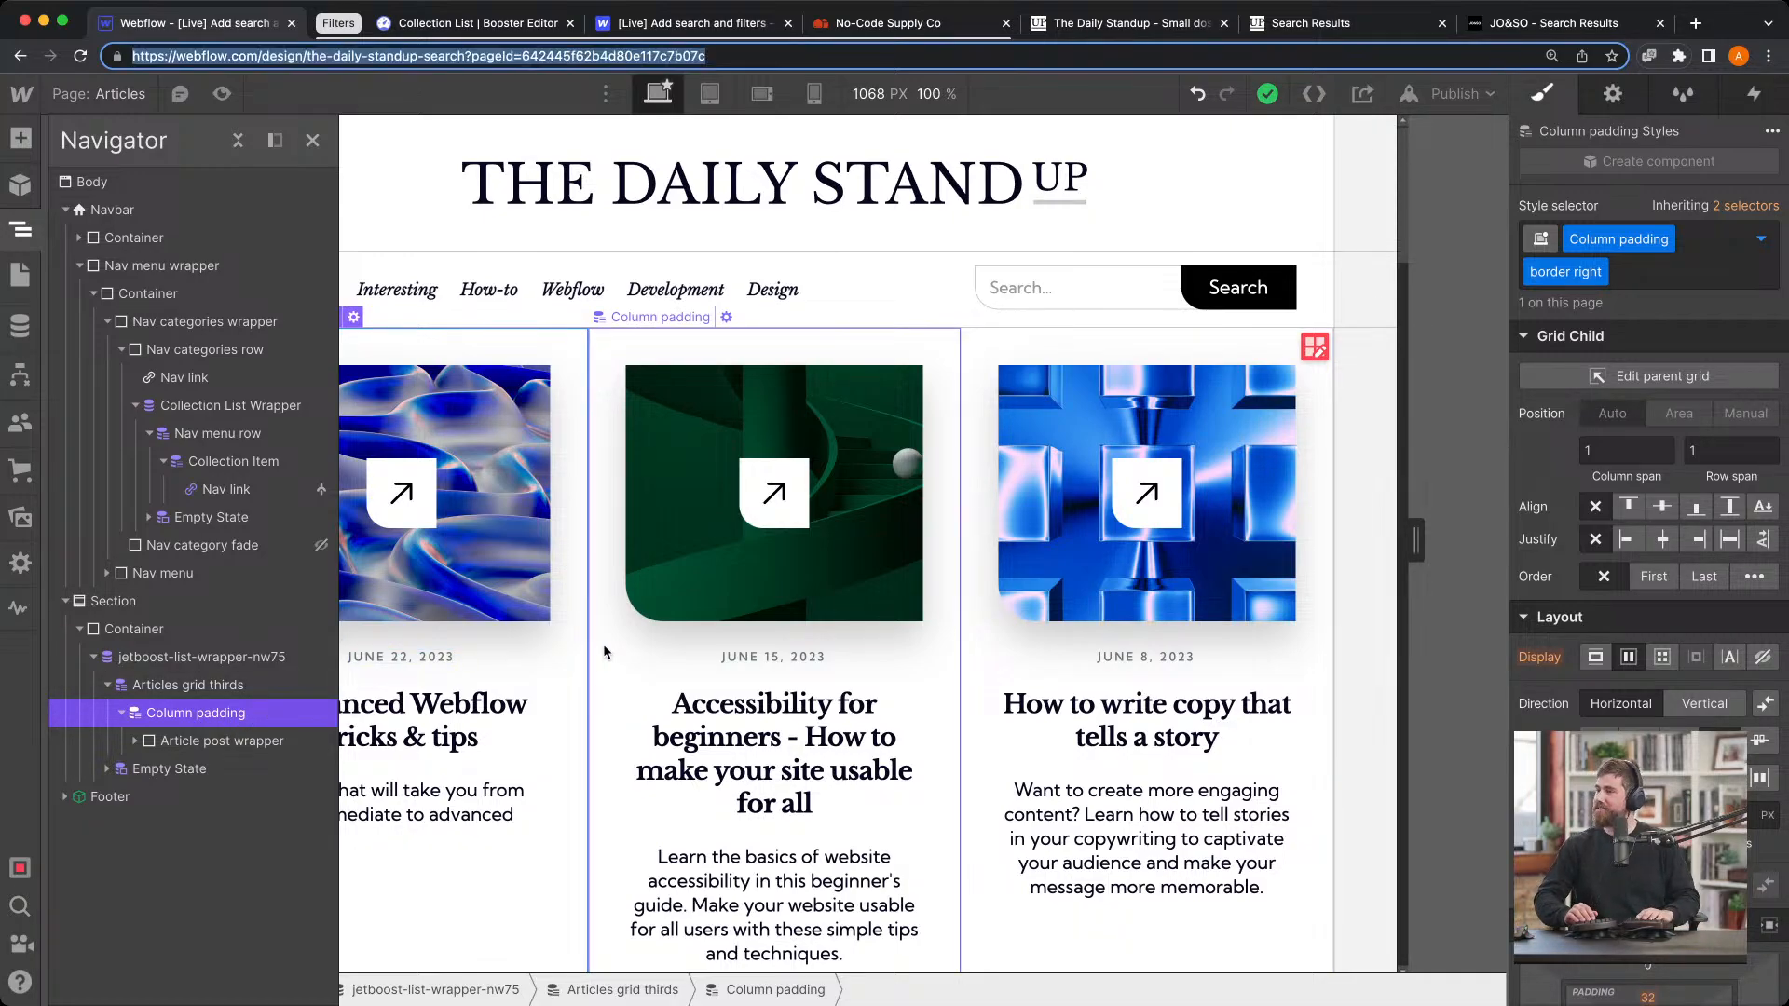
pyautogui.click(525, 349)
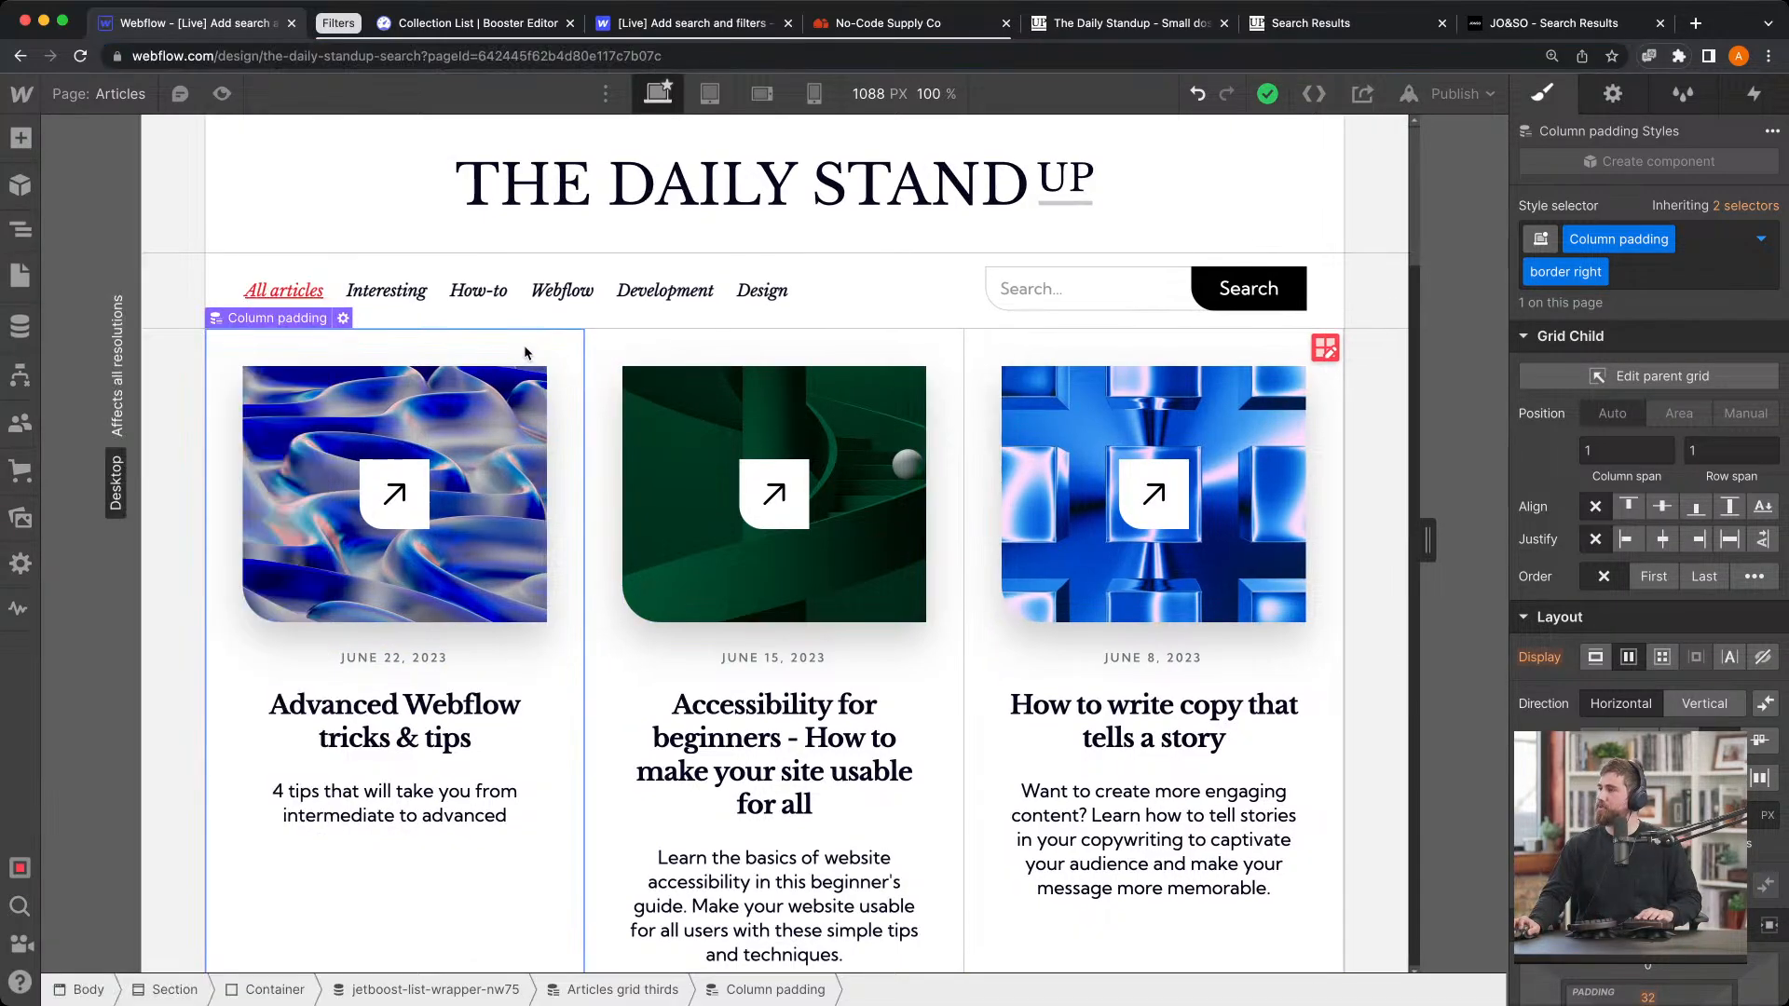
pyautogui.press('super+k')
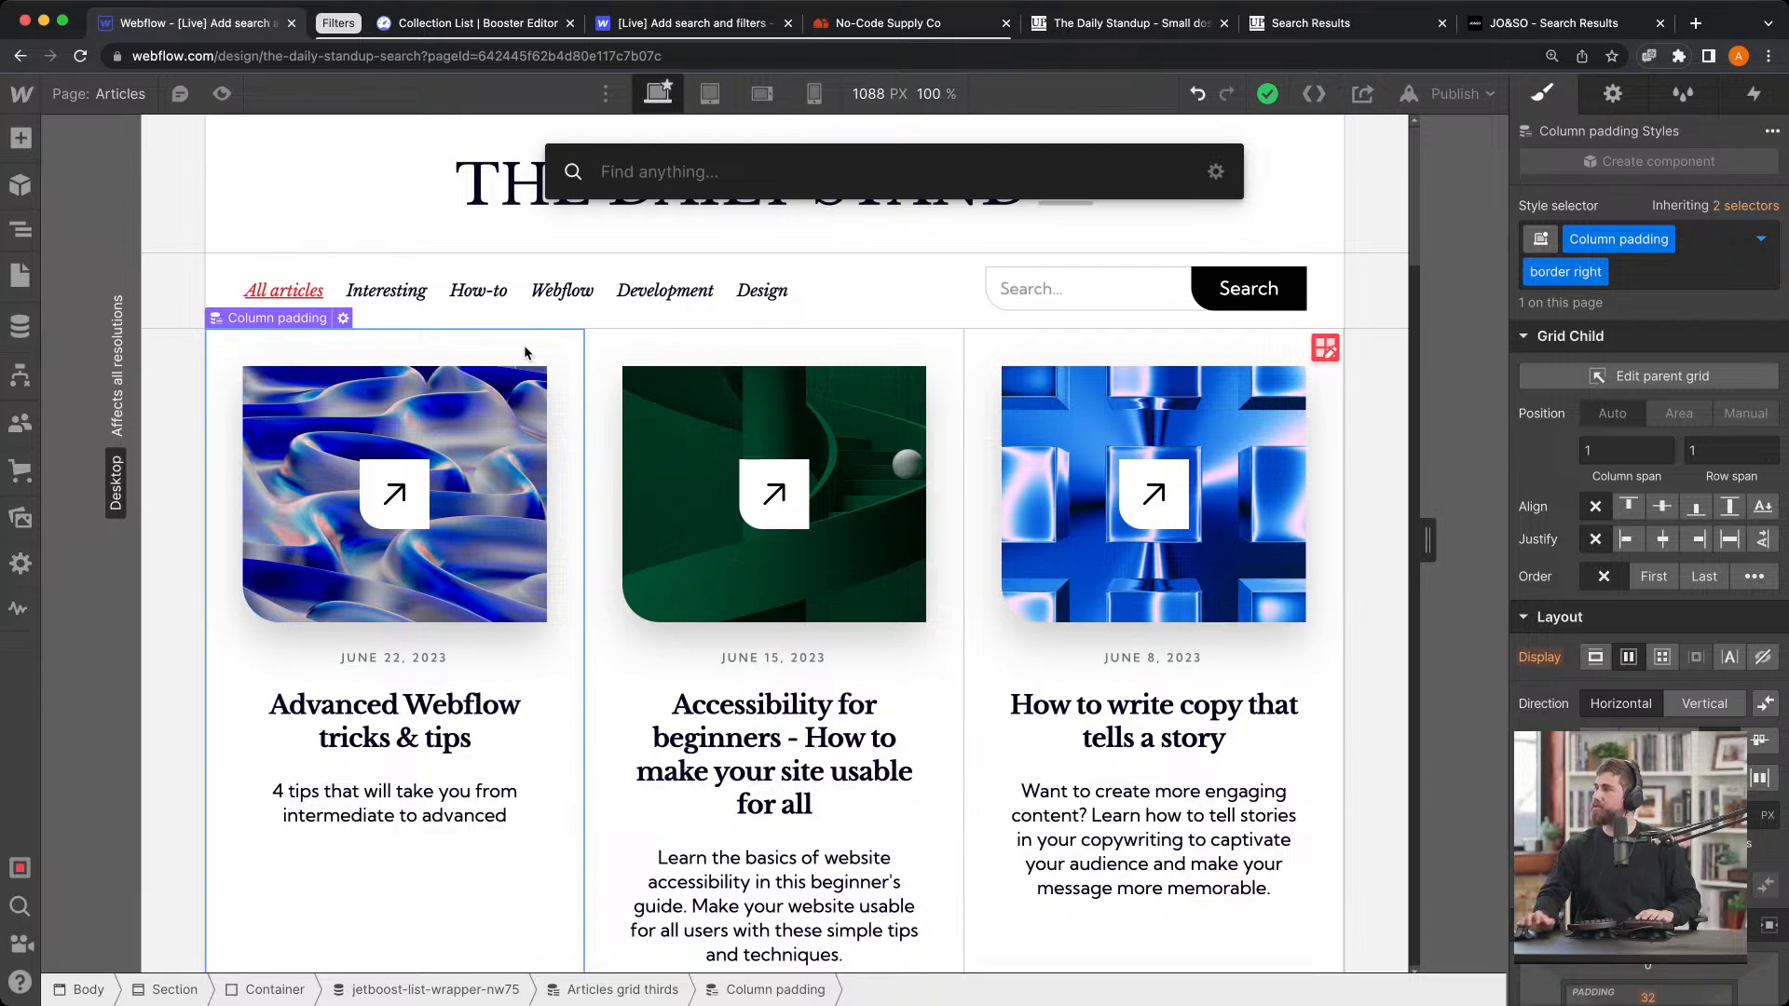
pyautogui.write('em')
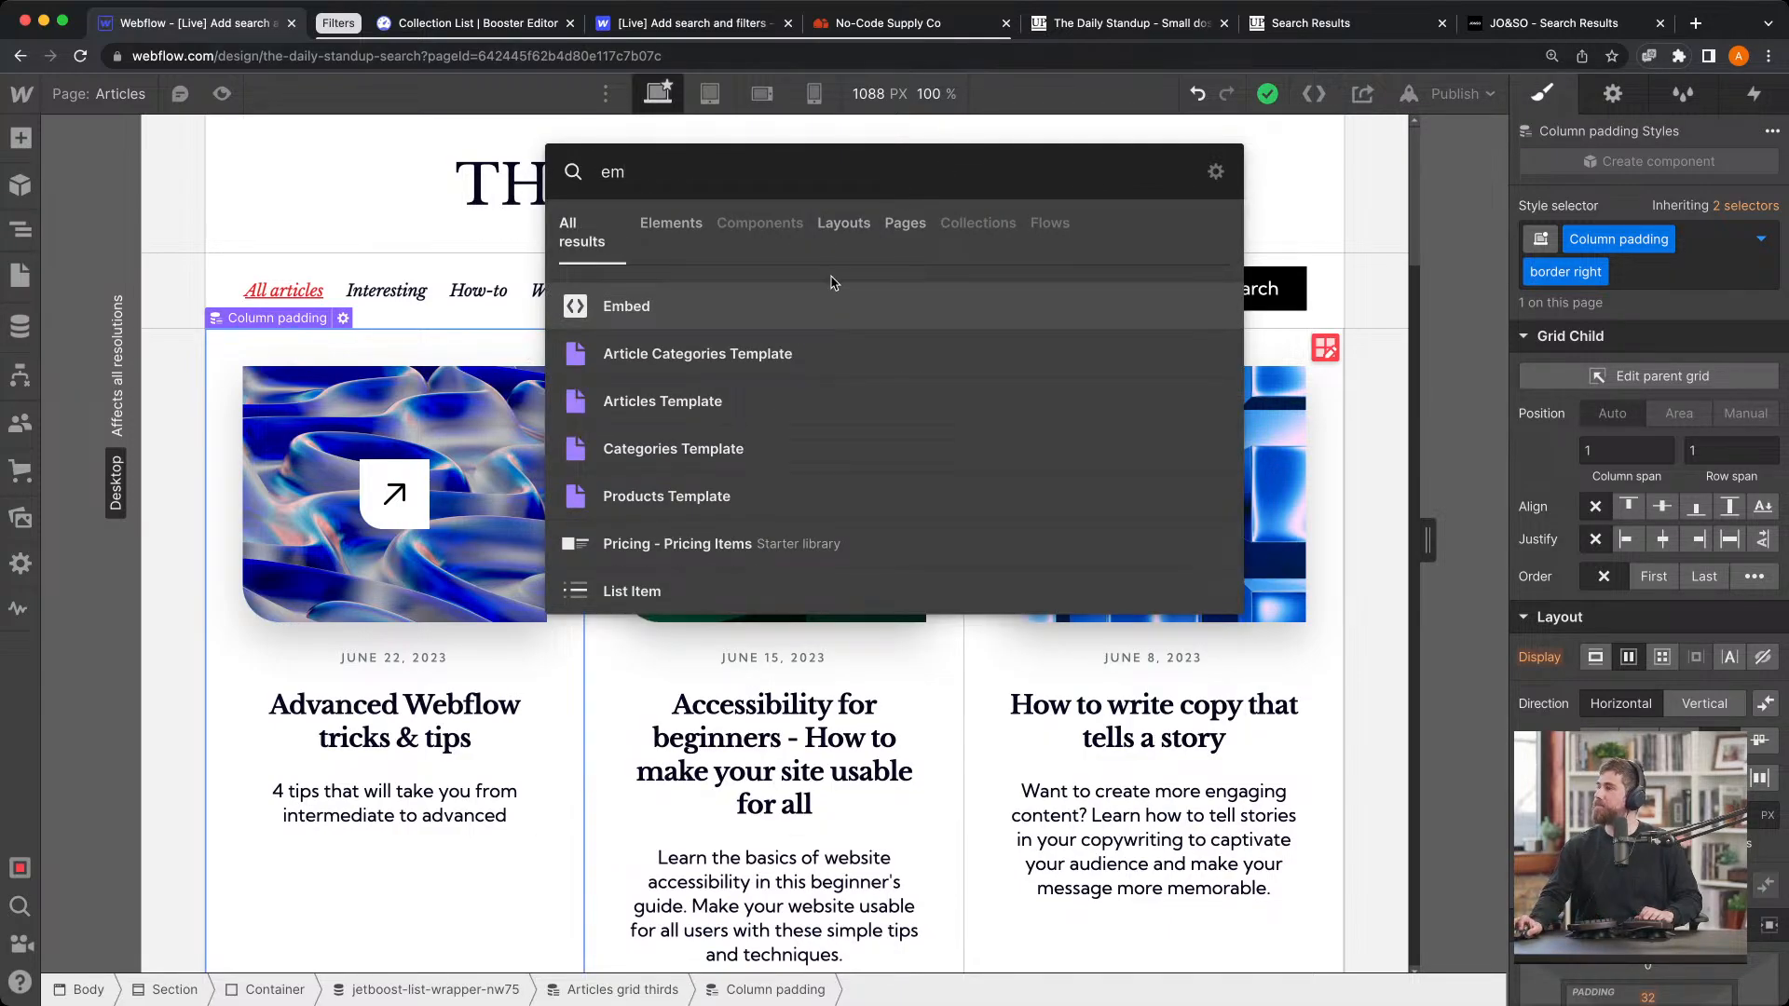
pyautogui.click(846, 317)
pyautogui.press('super+v')
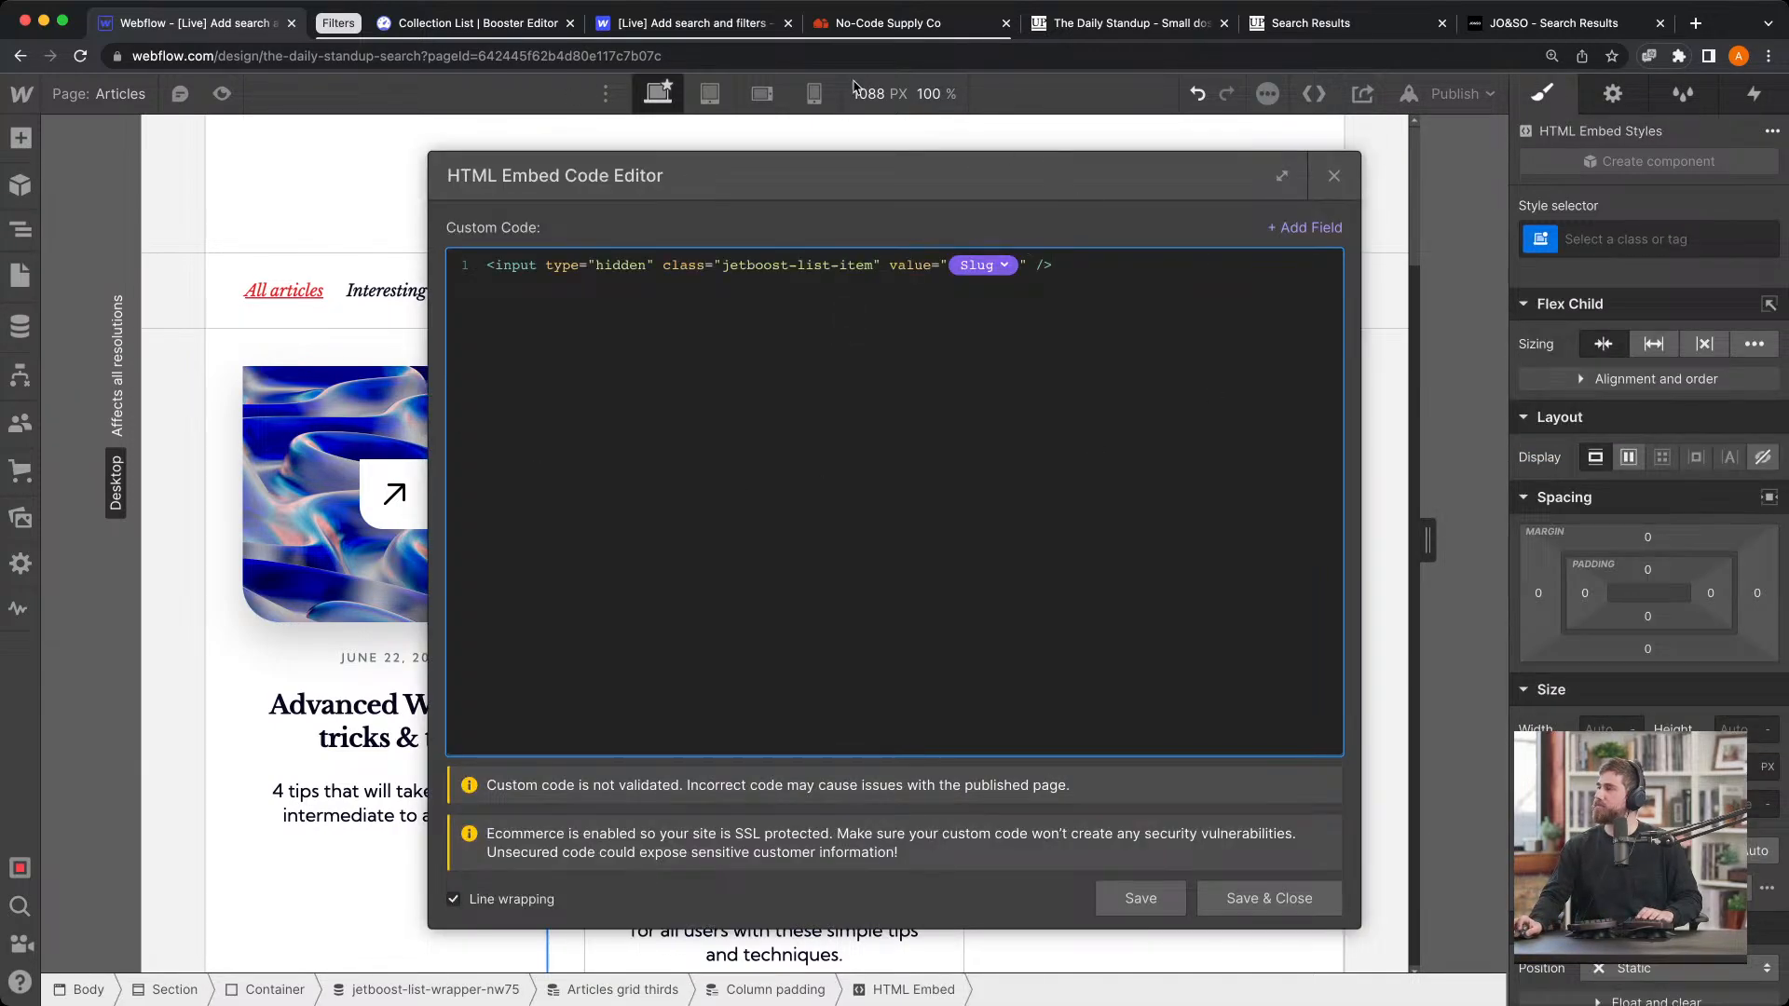
pyautogui.click(1269, 898)
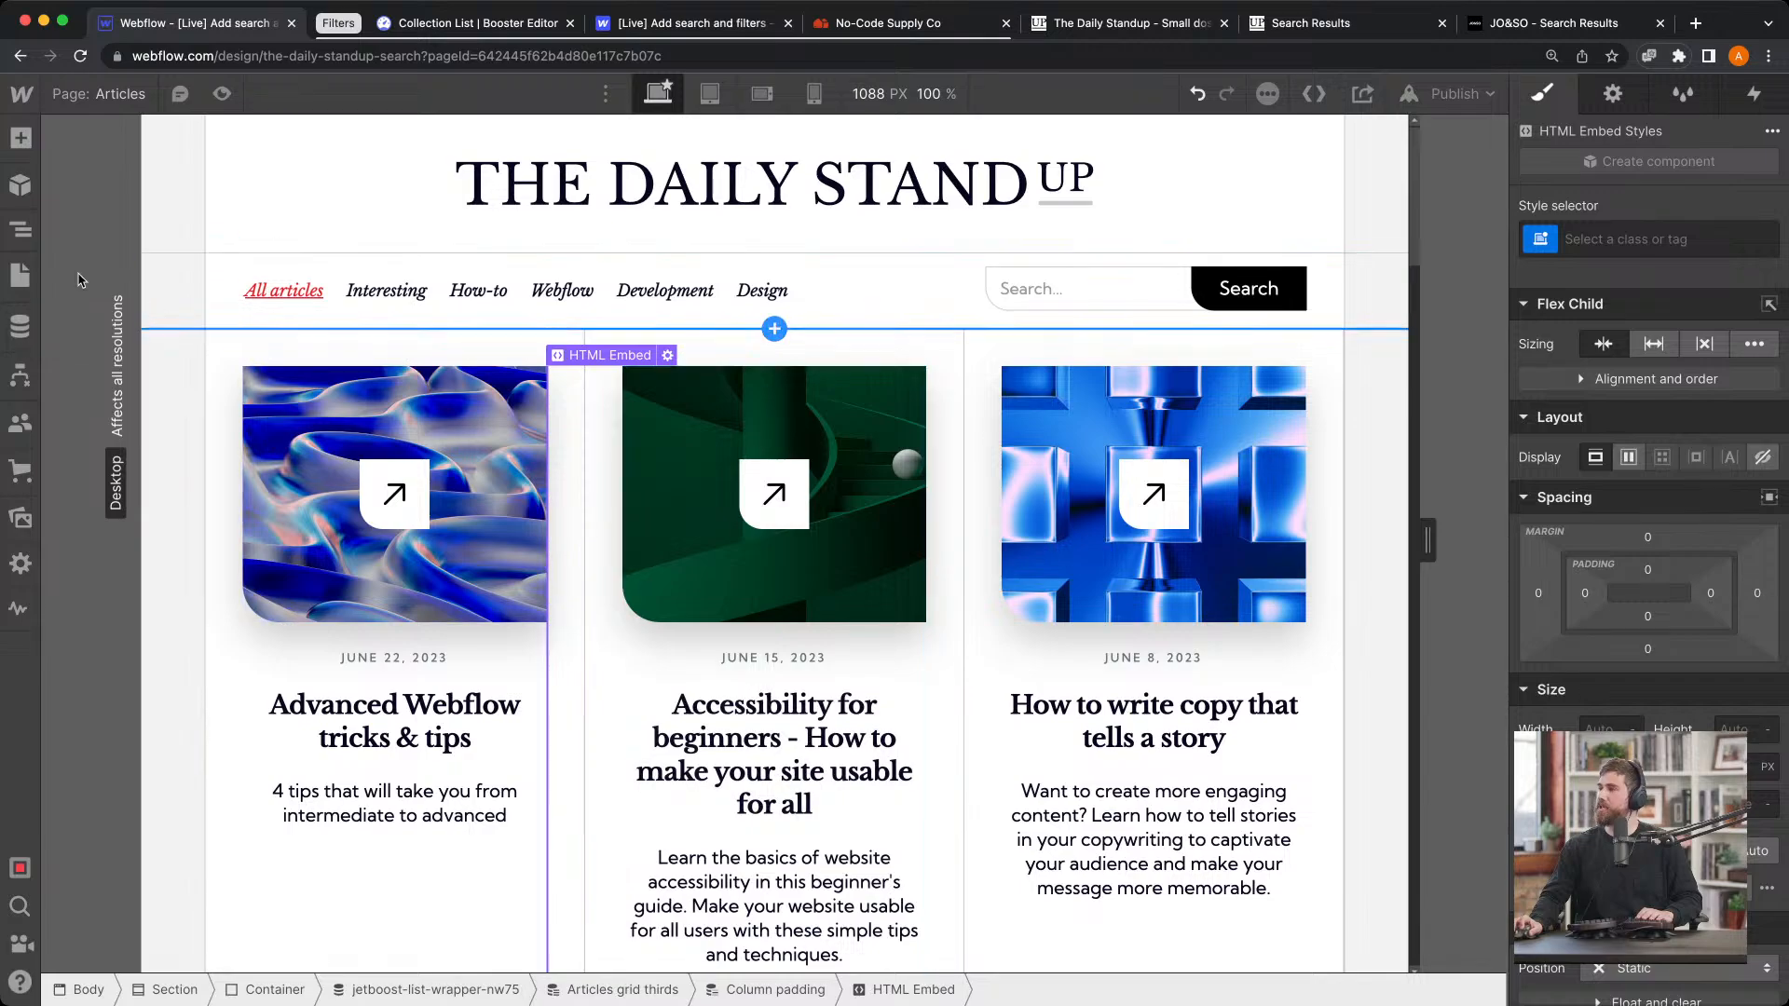
# Move the HTML Embed above Article post wrapper within Column padding and publish the site to its webflow.io domain
pyautogui.click(20, 230)
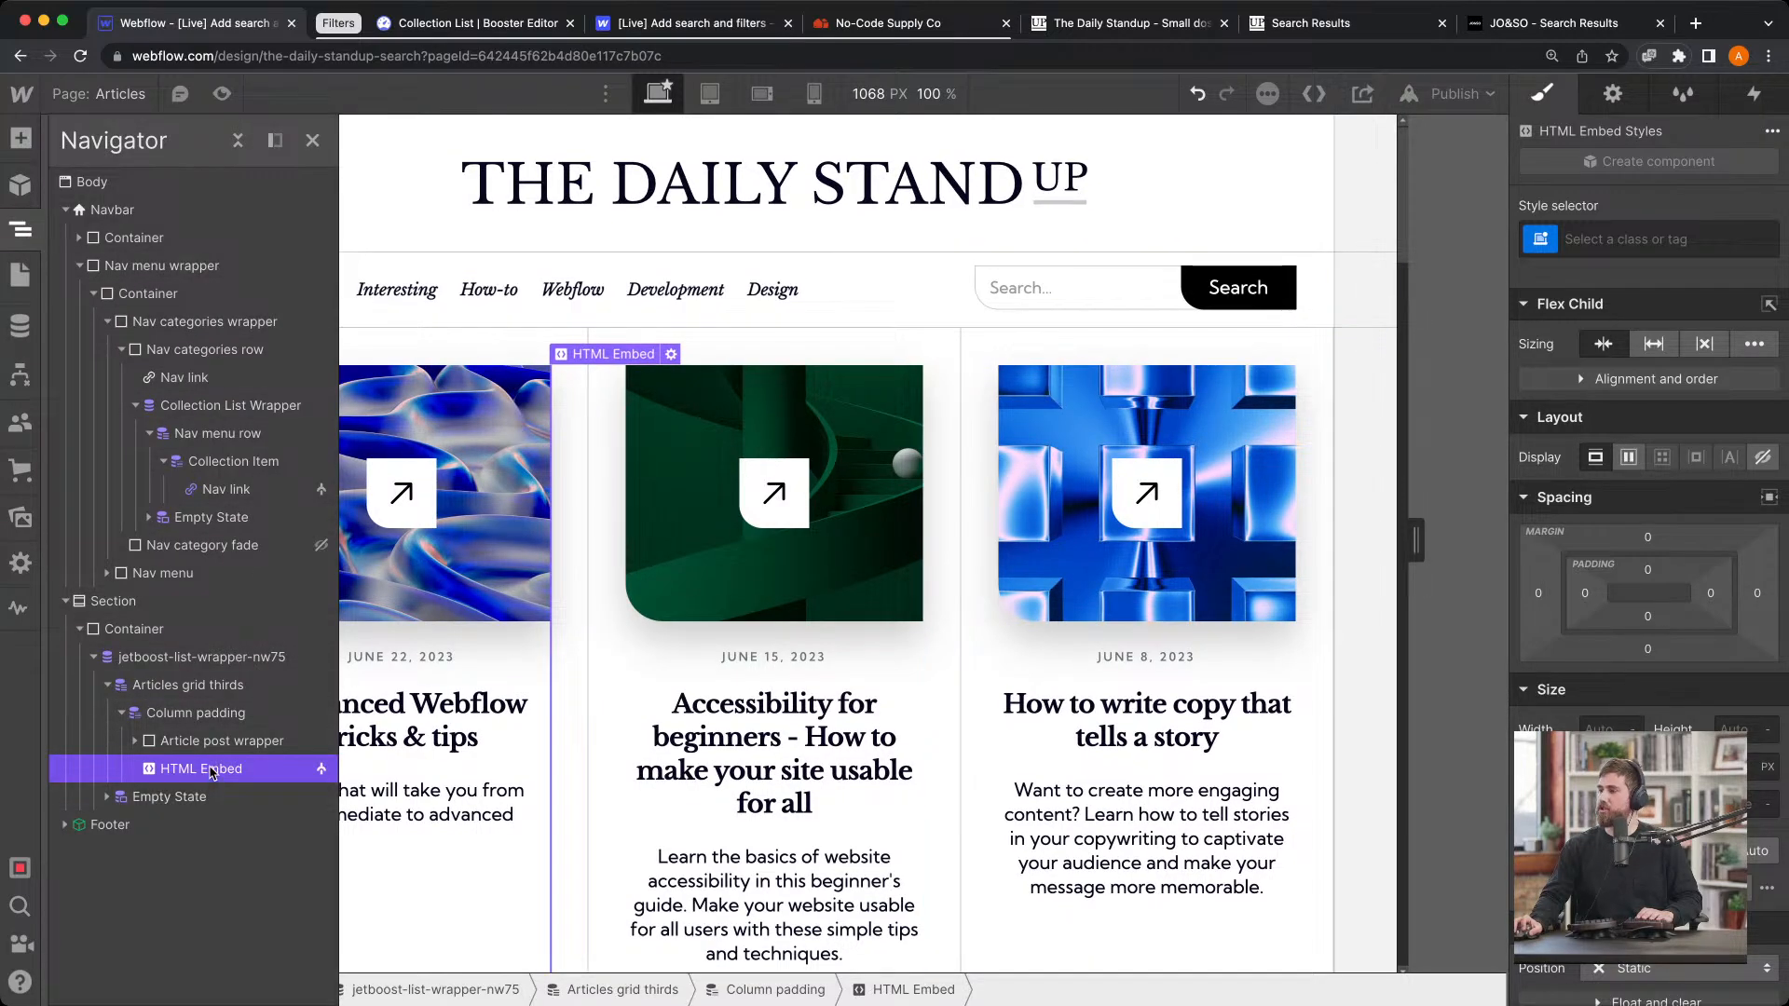
pyautogui.moveTo(210, 771); pyautogui.dragTo(171, 720)
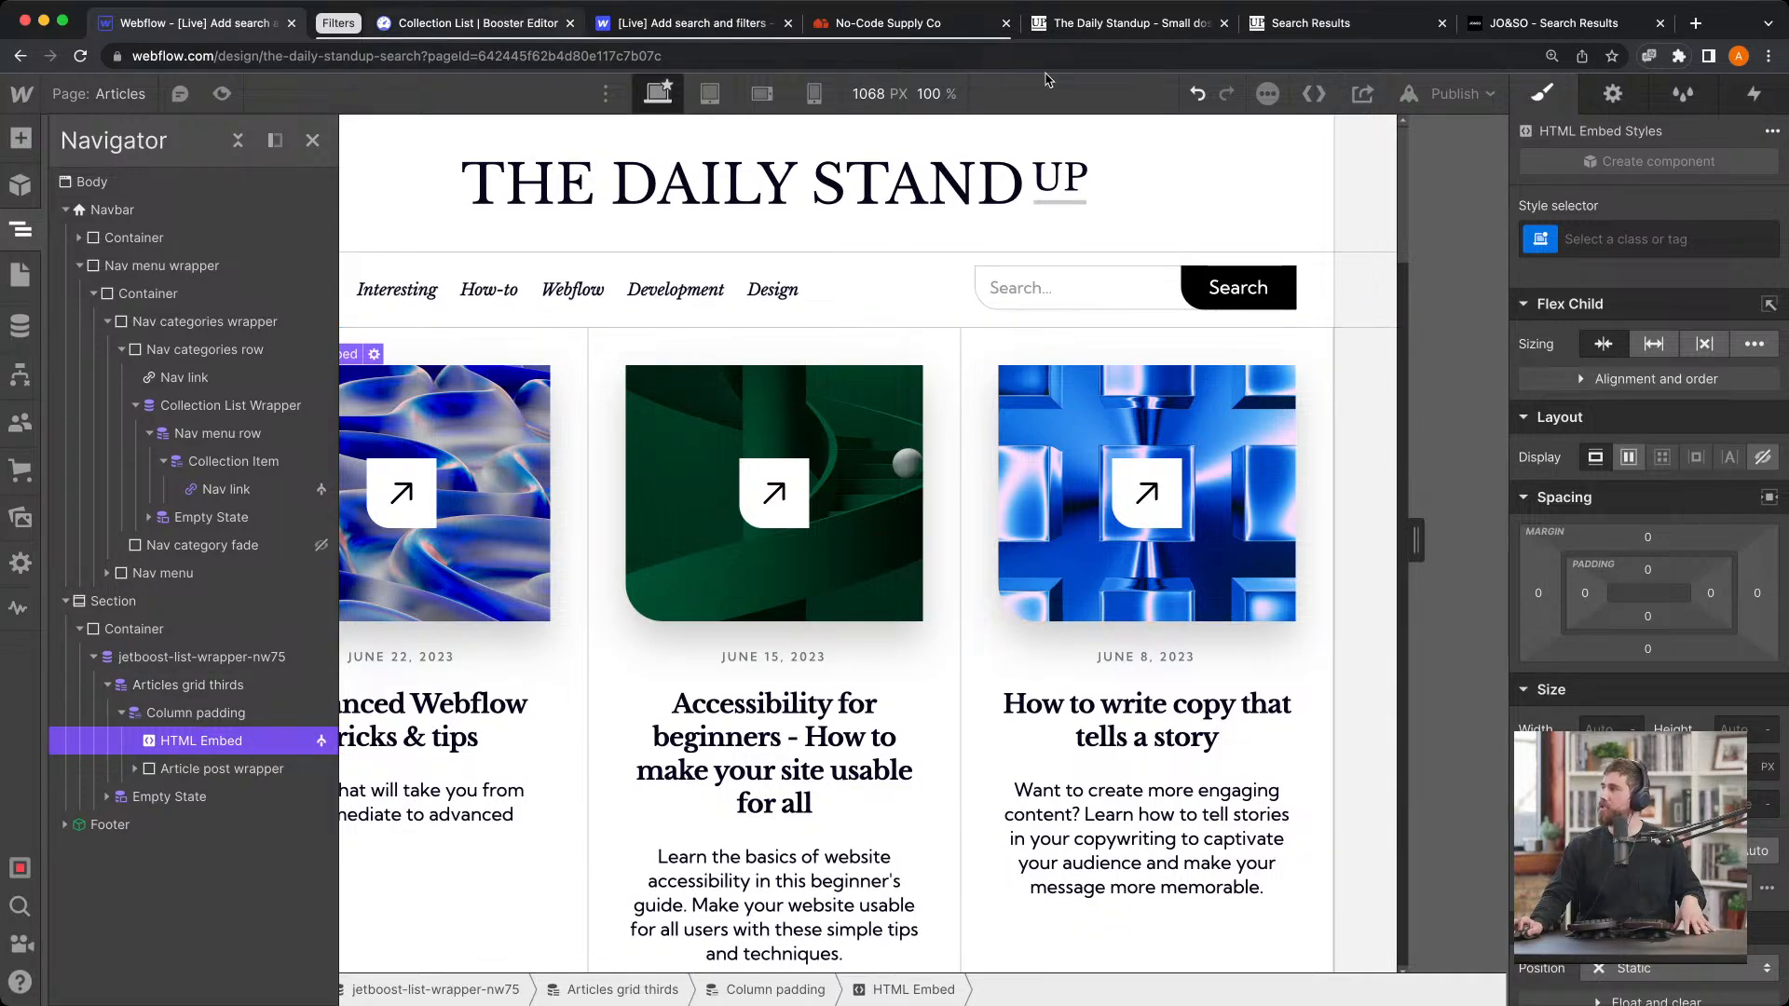
pyautogui.click(1459, 93)
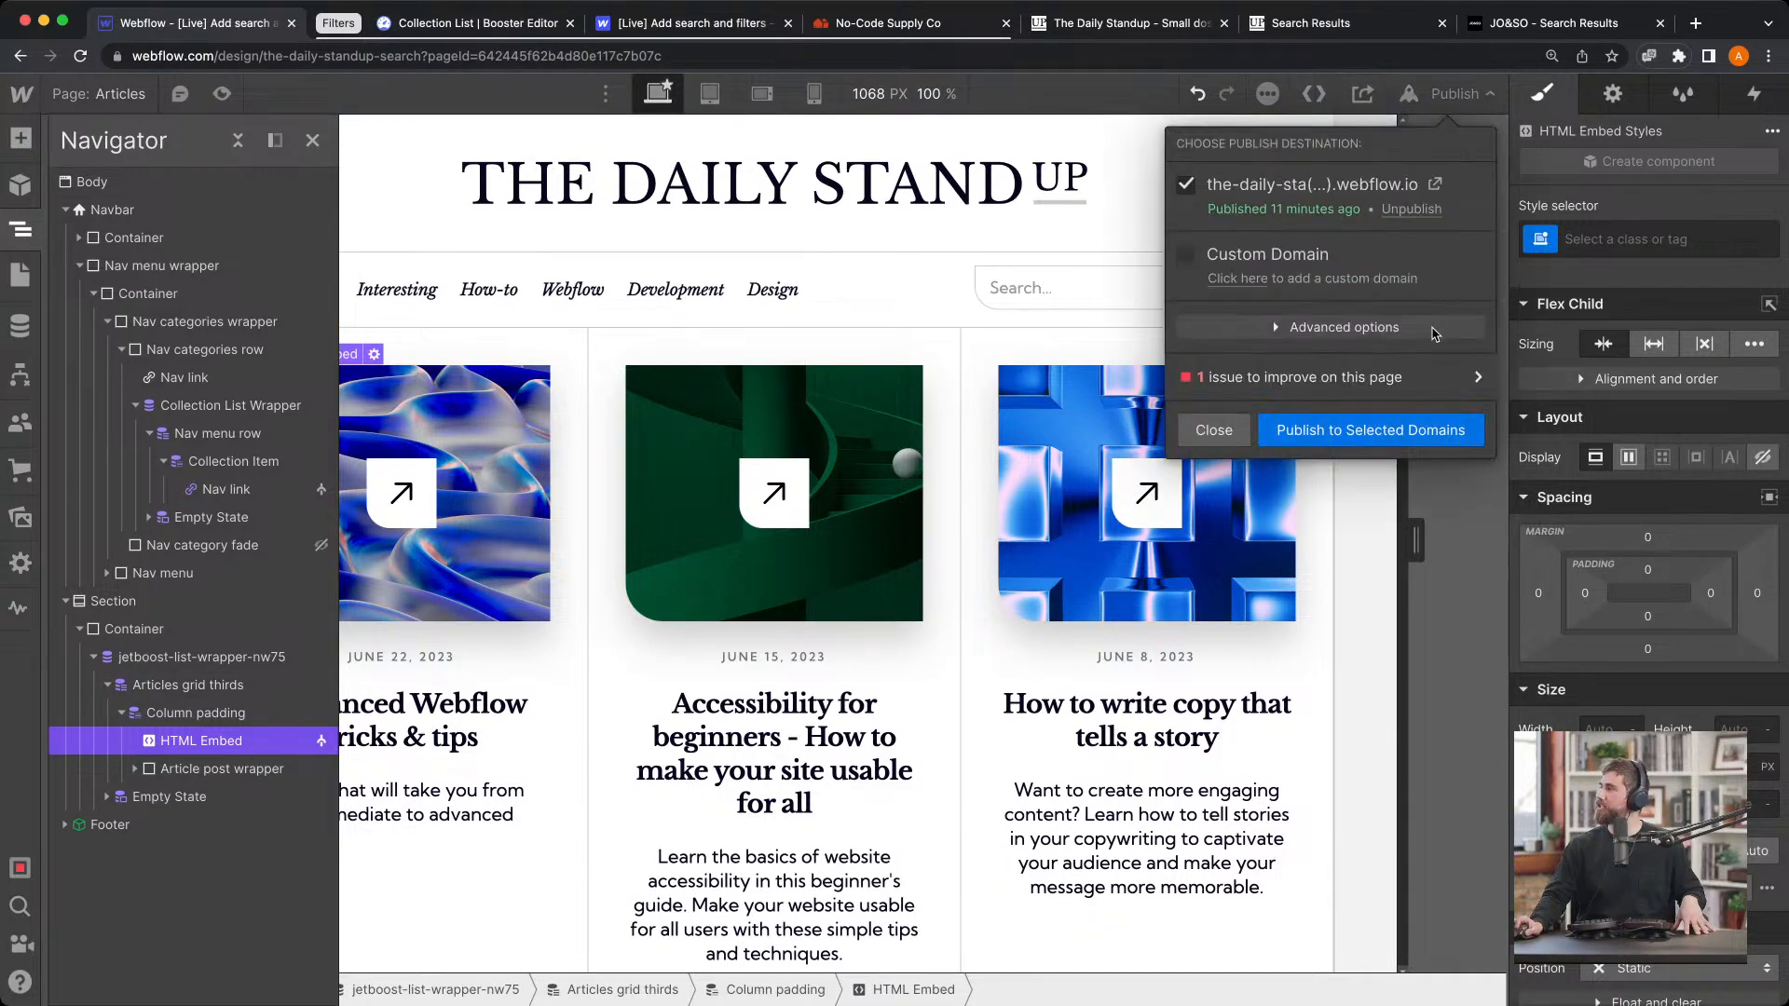
pyautogui.click(1423, 438)
# Set the Jetboost Collection List test URL page to articles, then run the test and continue to the Filter stage
pyautogui.click(536, 28)
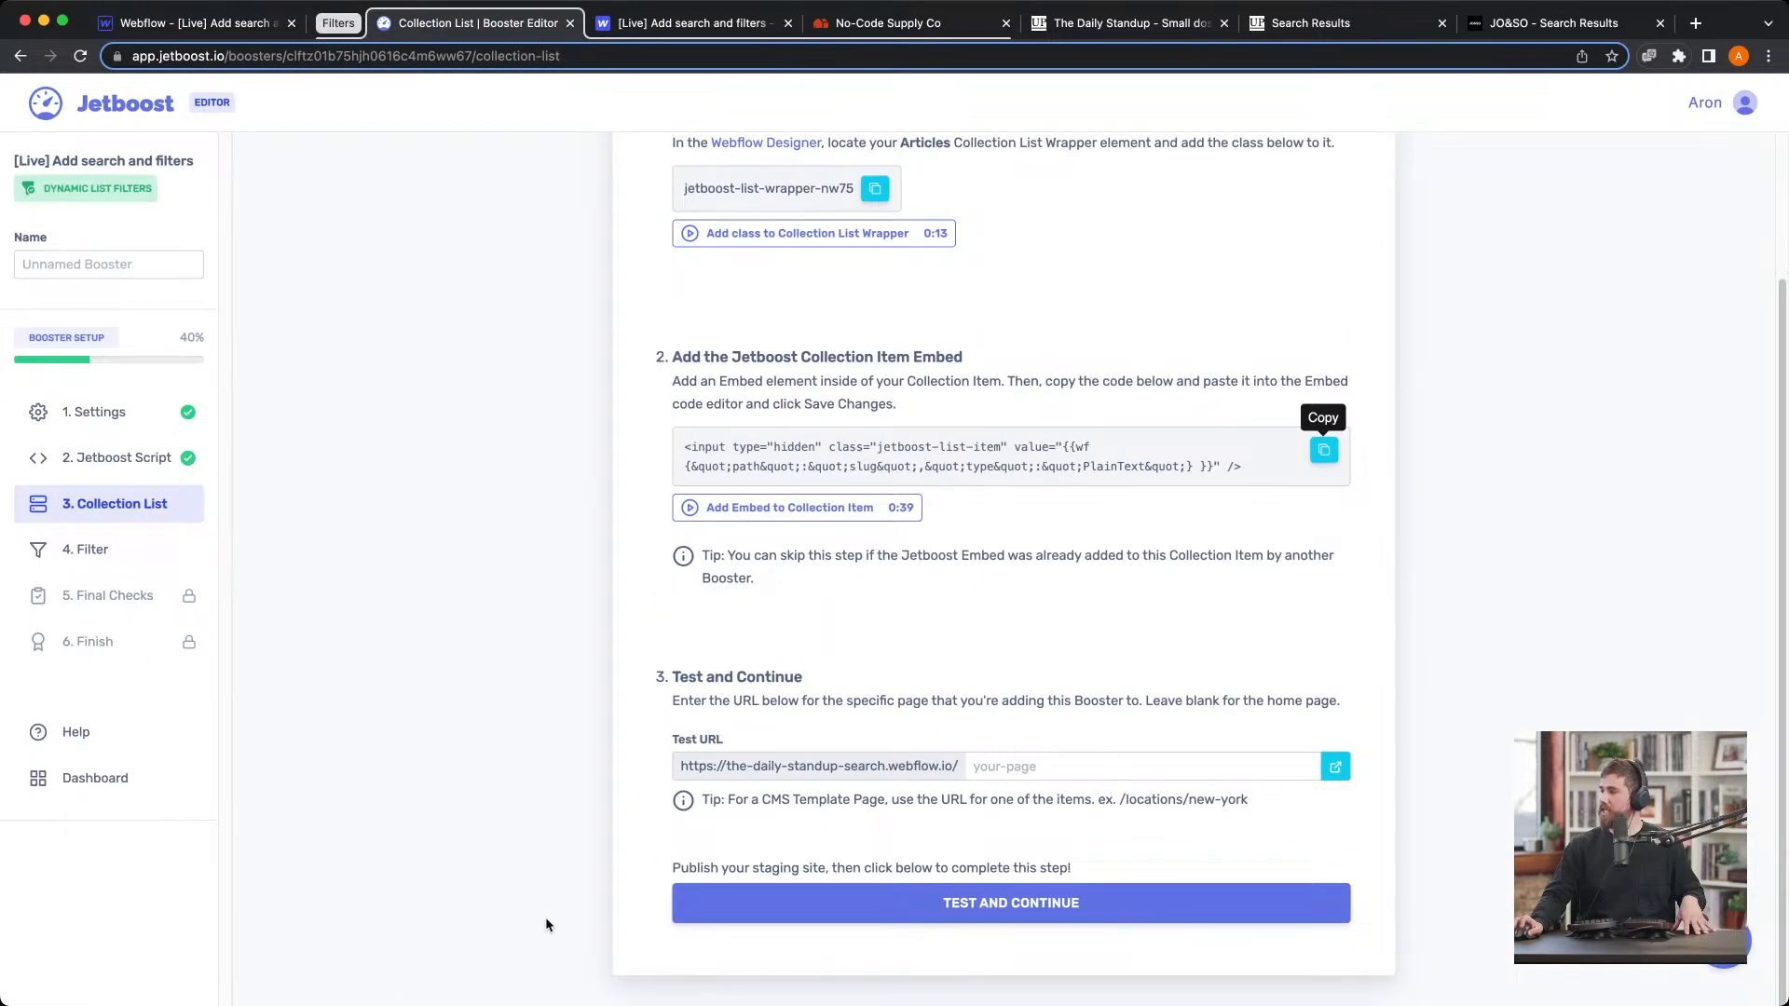
pyautogui.click(1087, 760)
pyautogui.write('ar')
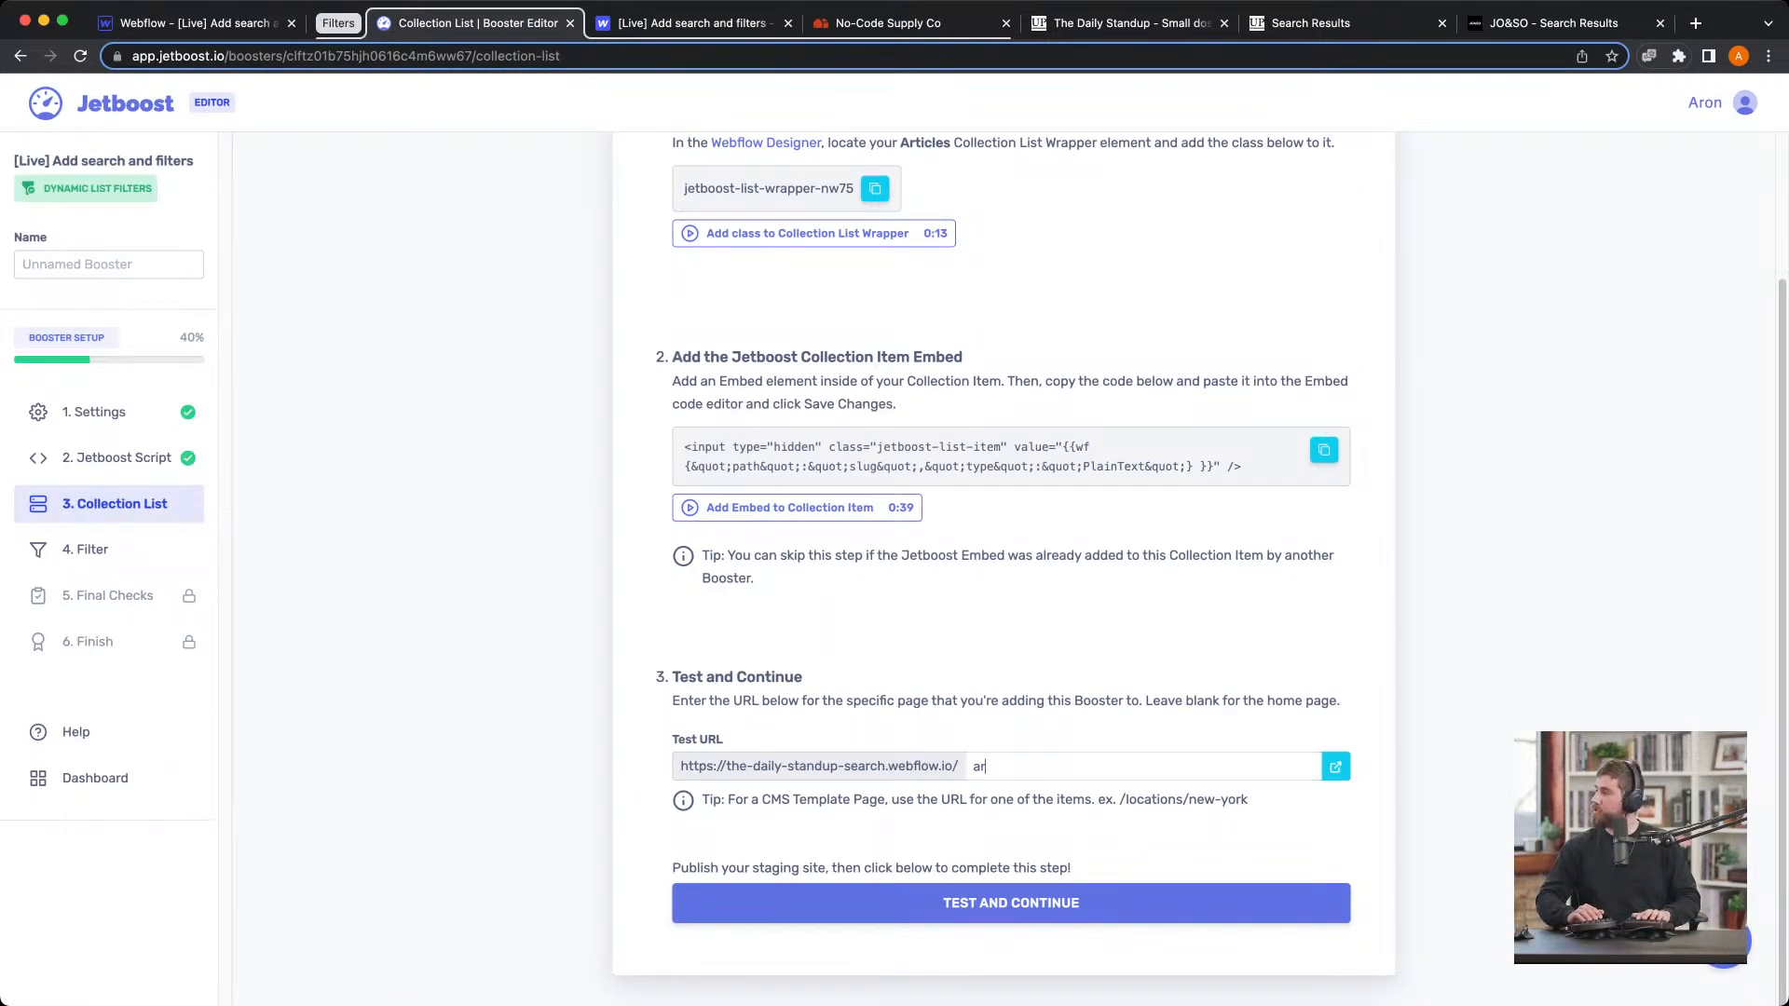
pyautogui.write('ticles')
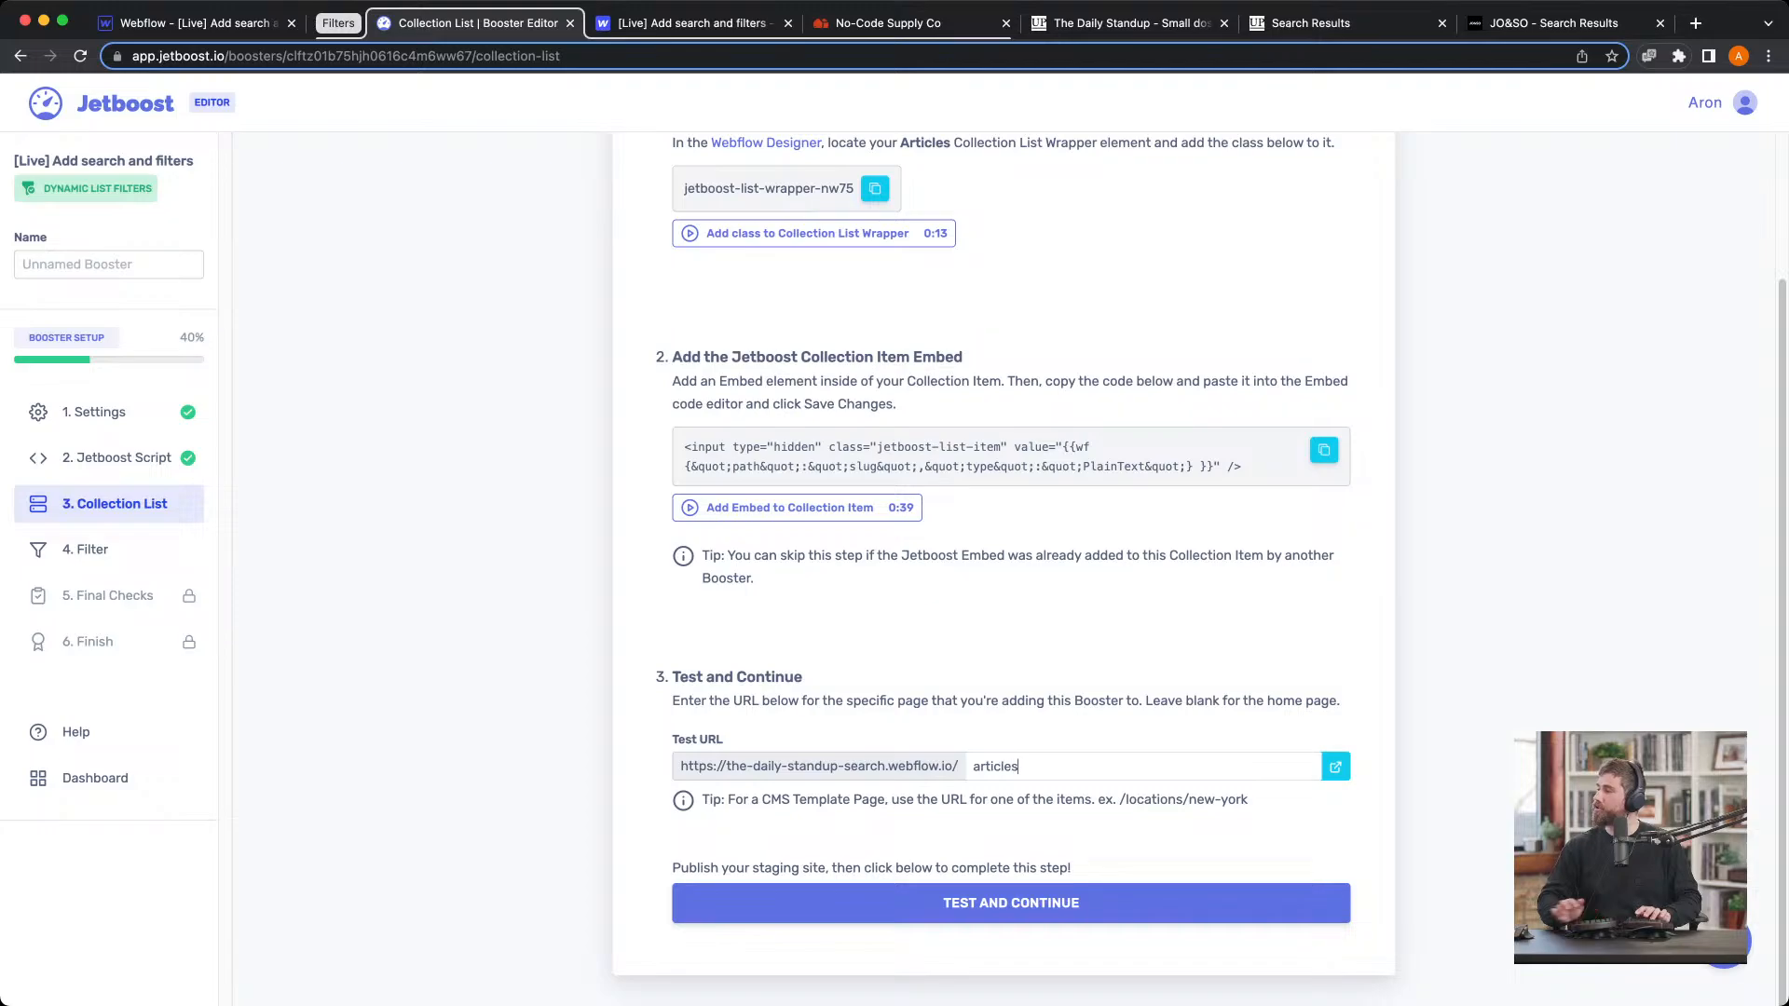
pyautogui.click(1025, 906)
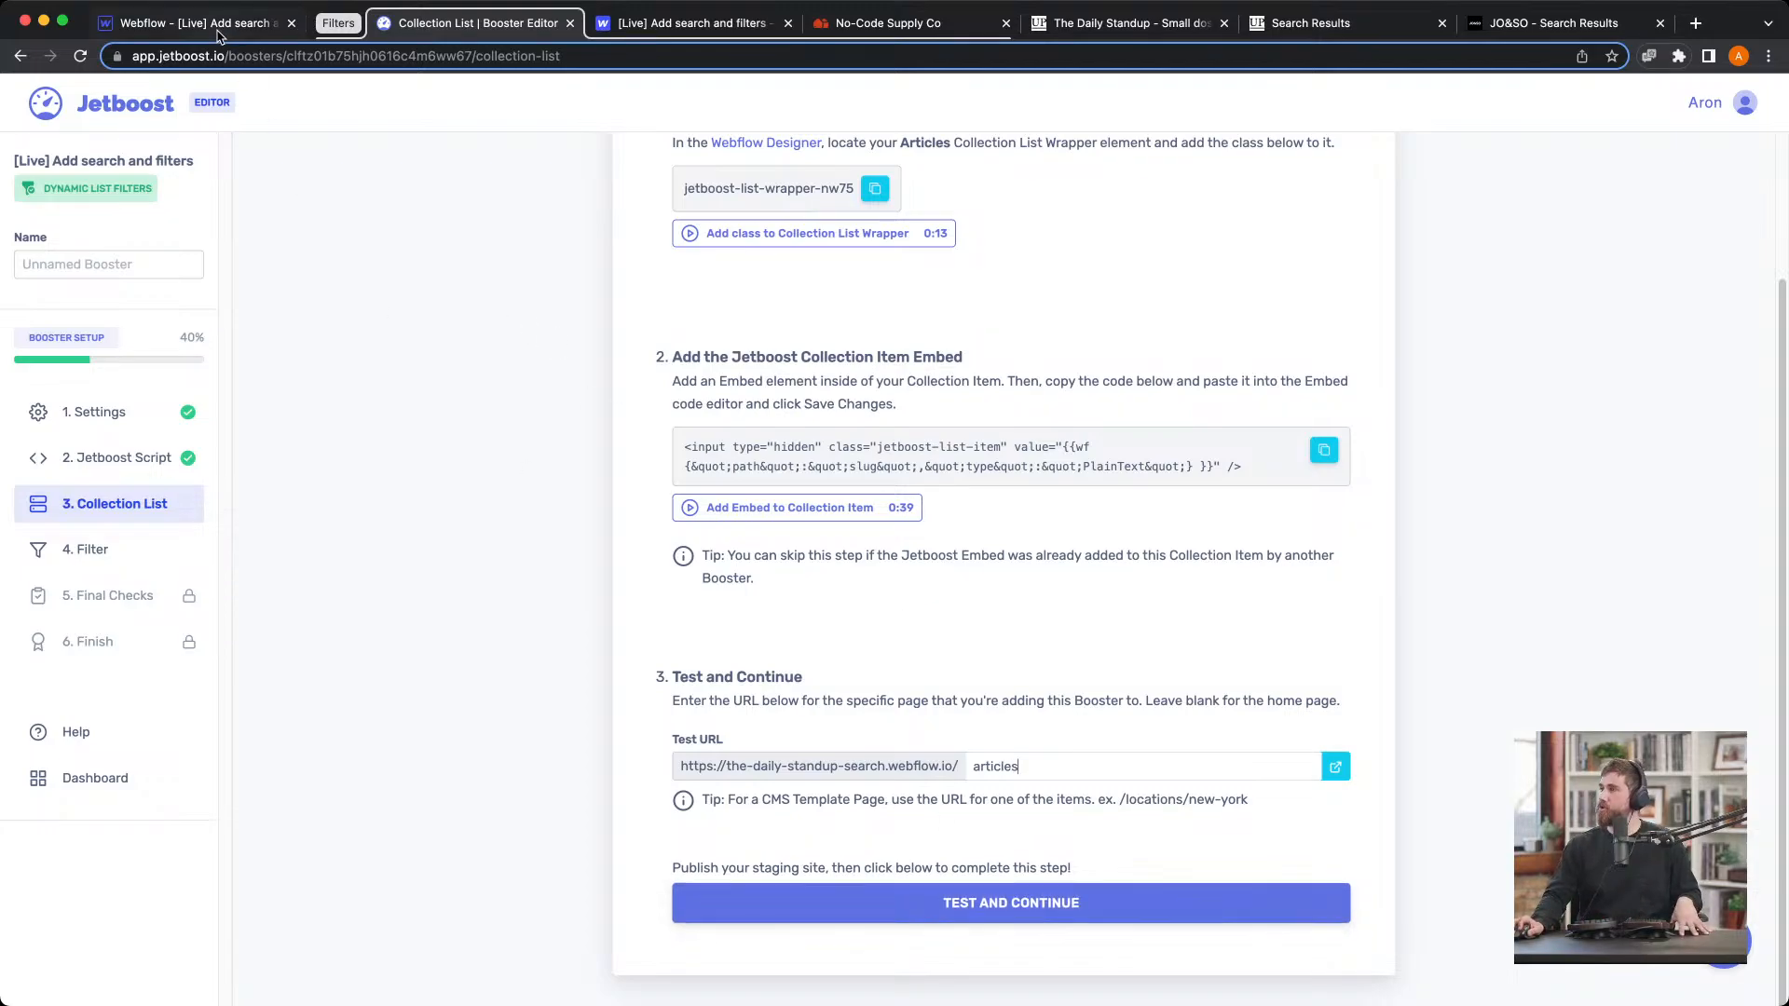
pyautogui.click(210, 23)
pyautogui.click(466, 22)
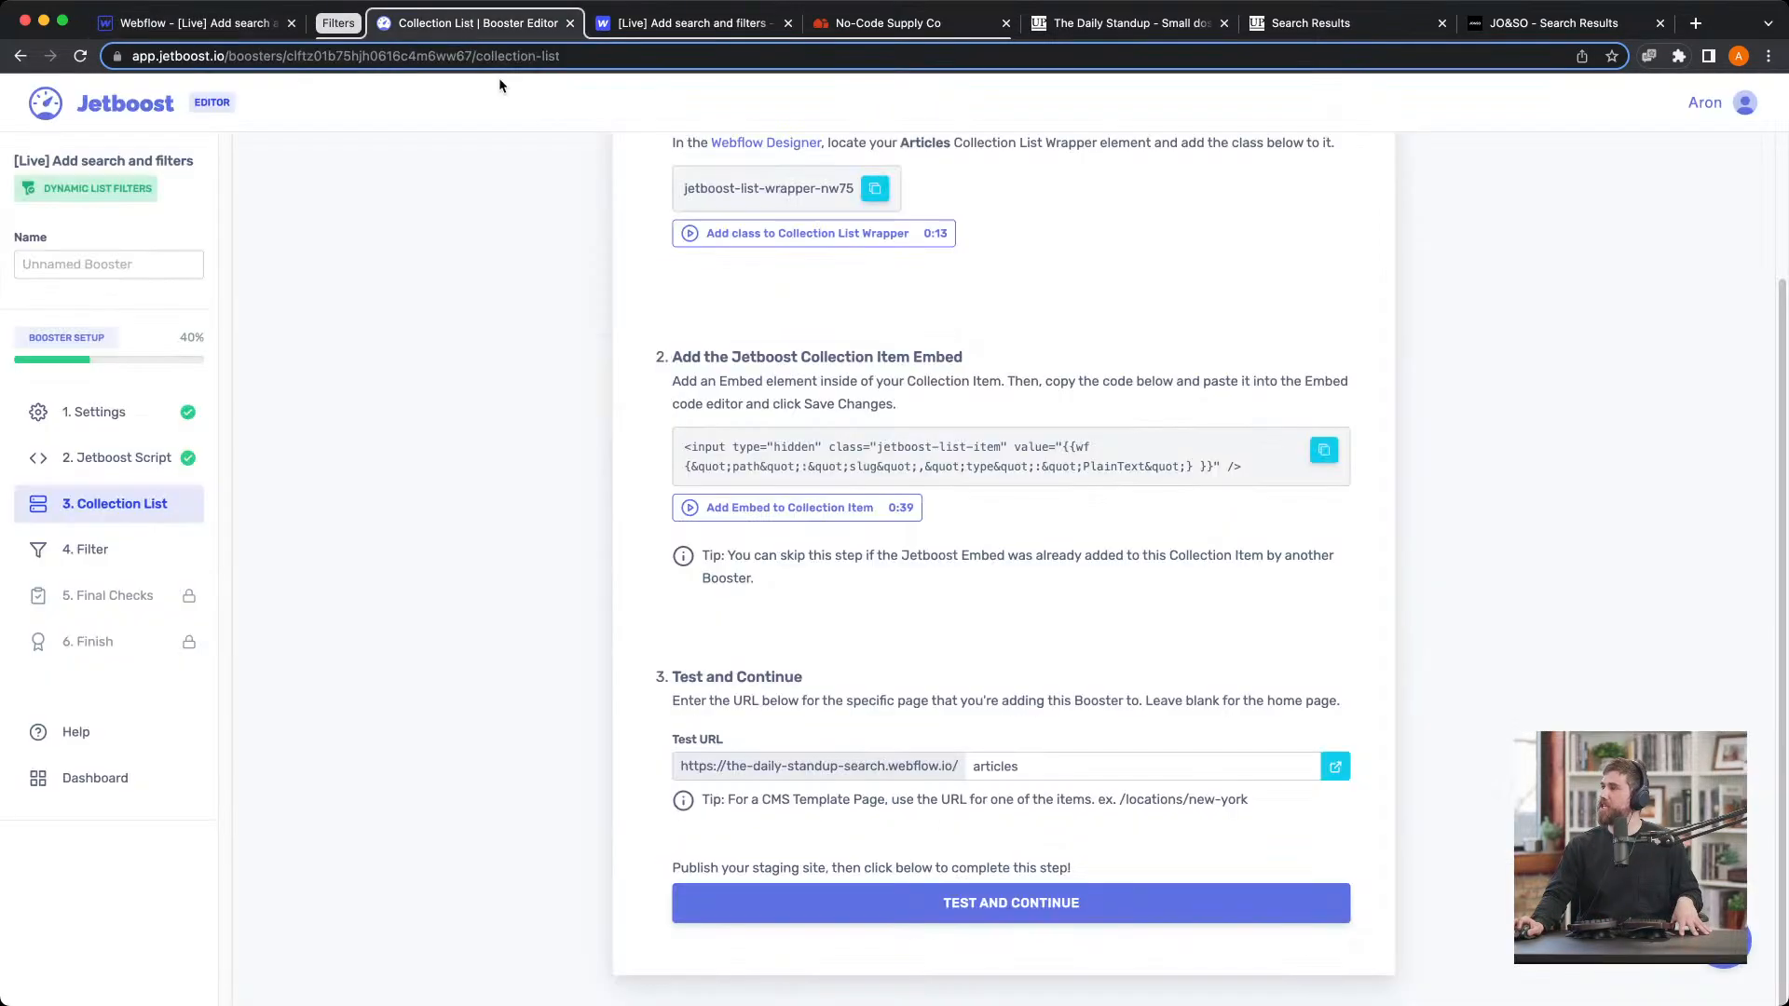
pyautogui.click(1082, 913)
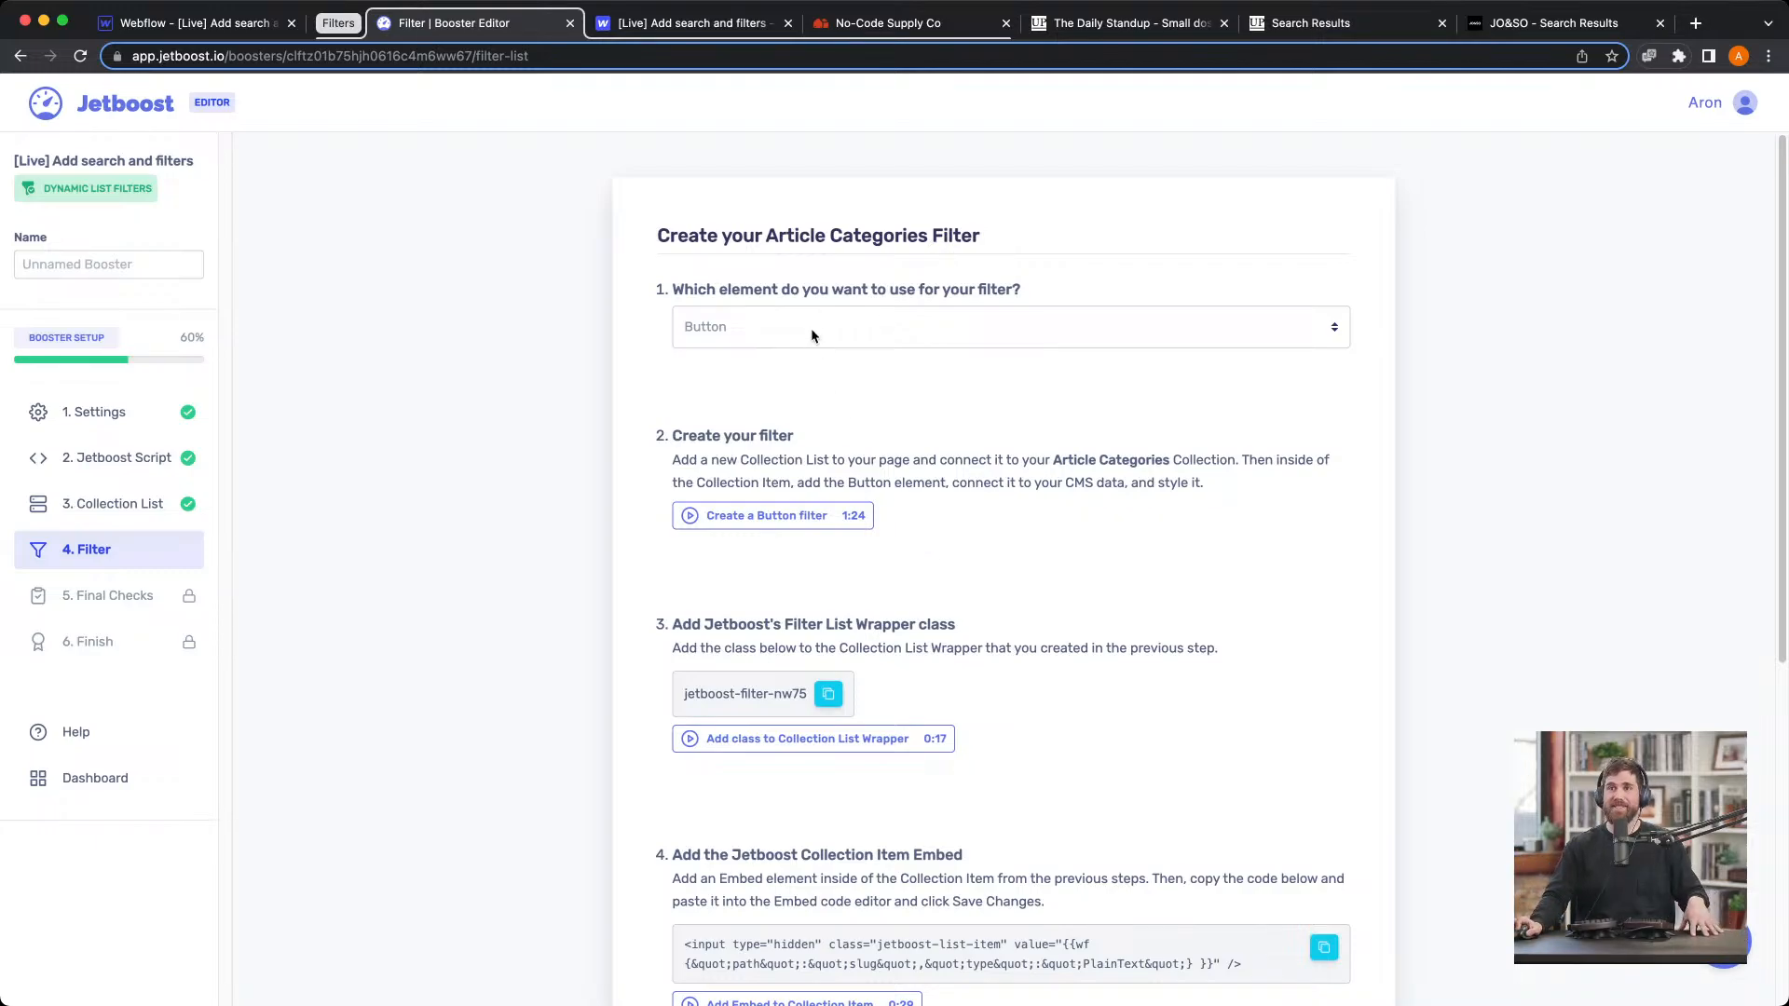
# Switch to Webflow and select the Collection List Wrapper that holds the category nav links in Nav categories row
pyautogui.click(135, 23)
pyautogui.click(396, 297)
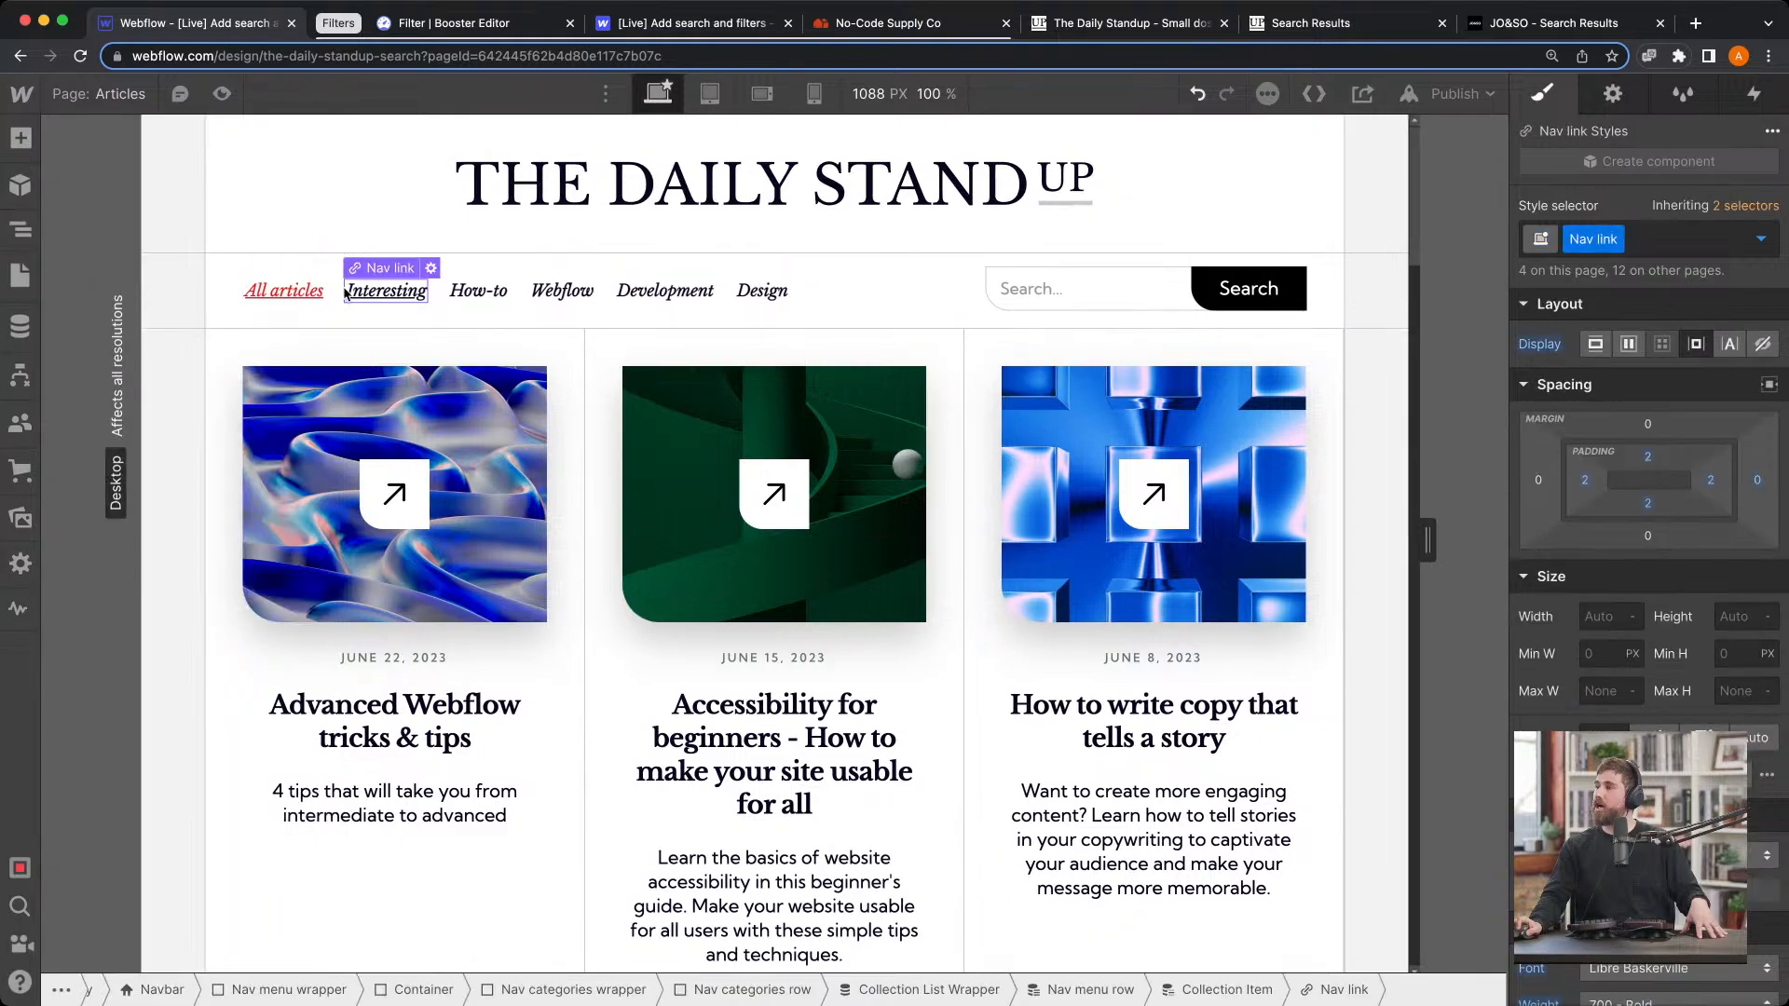
pyautogui.click(368, 313)
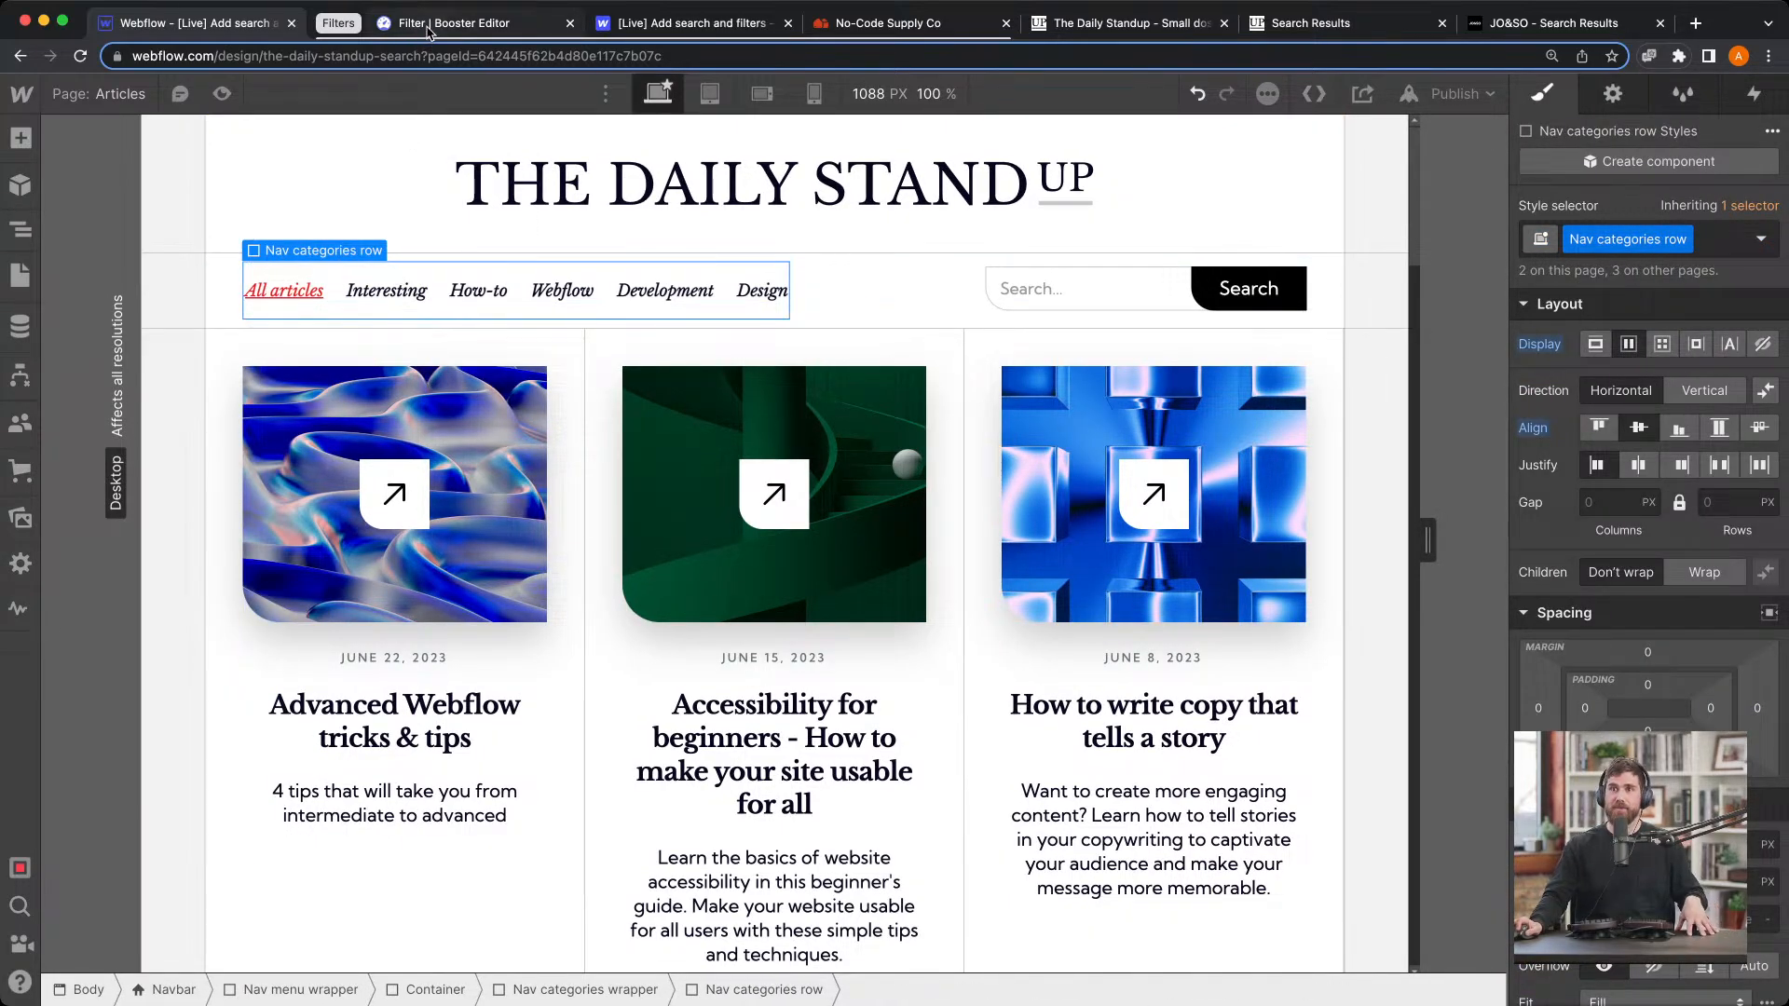
pyautogui.click(391, 299)
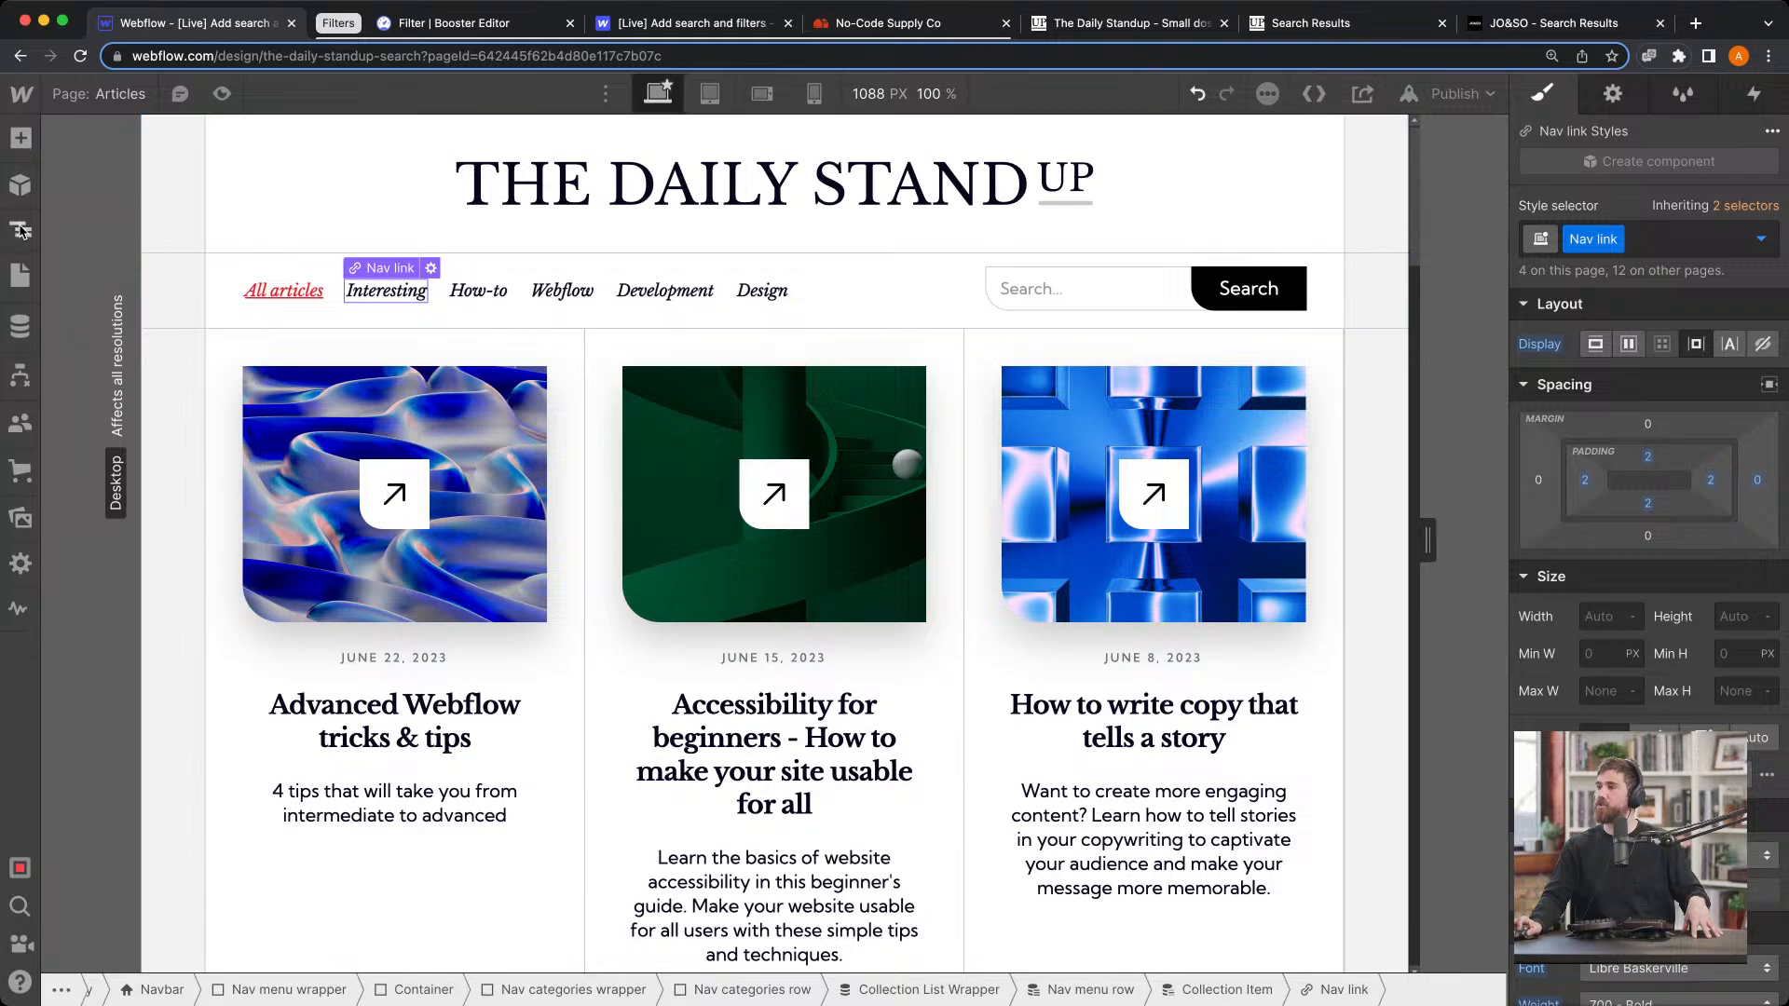
pyautogui.click(20, 230)
pyautogui.click(321, 407)
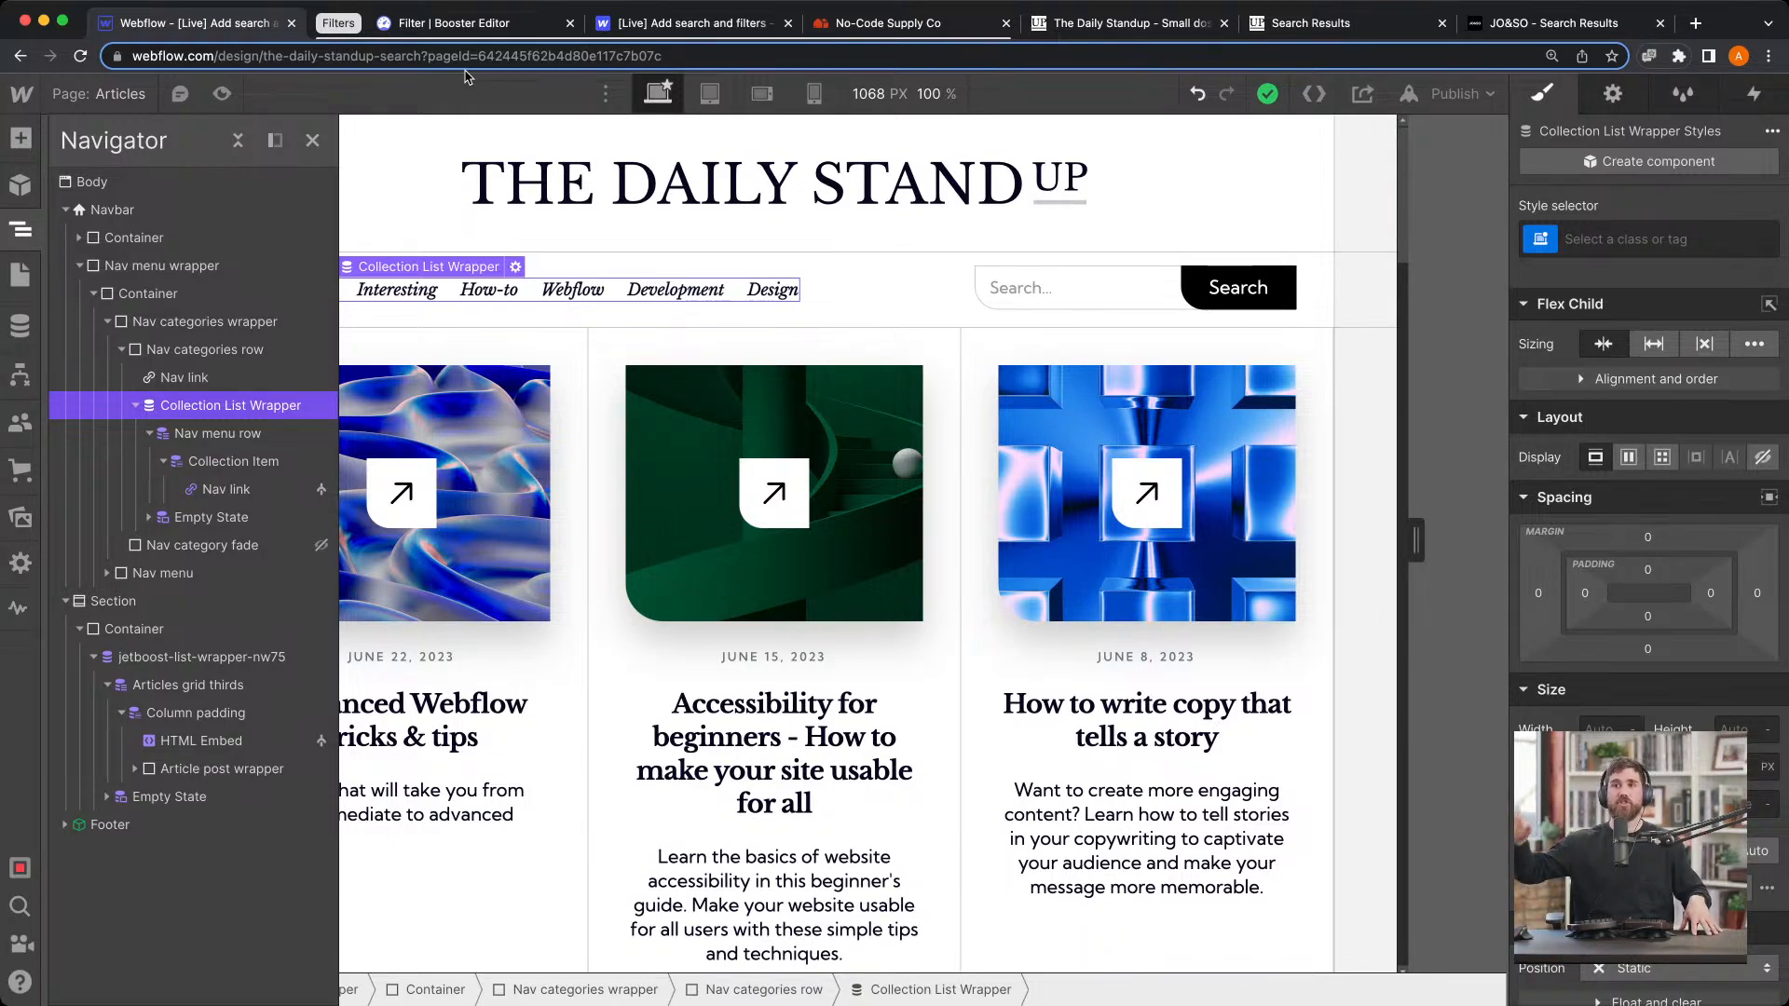
# Return to Jetboost, set the filter element to Link Block, and copy the jetboost-filter-nw75 wrapper class
pyautogui.click(499, 24)
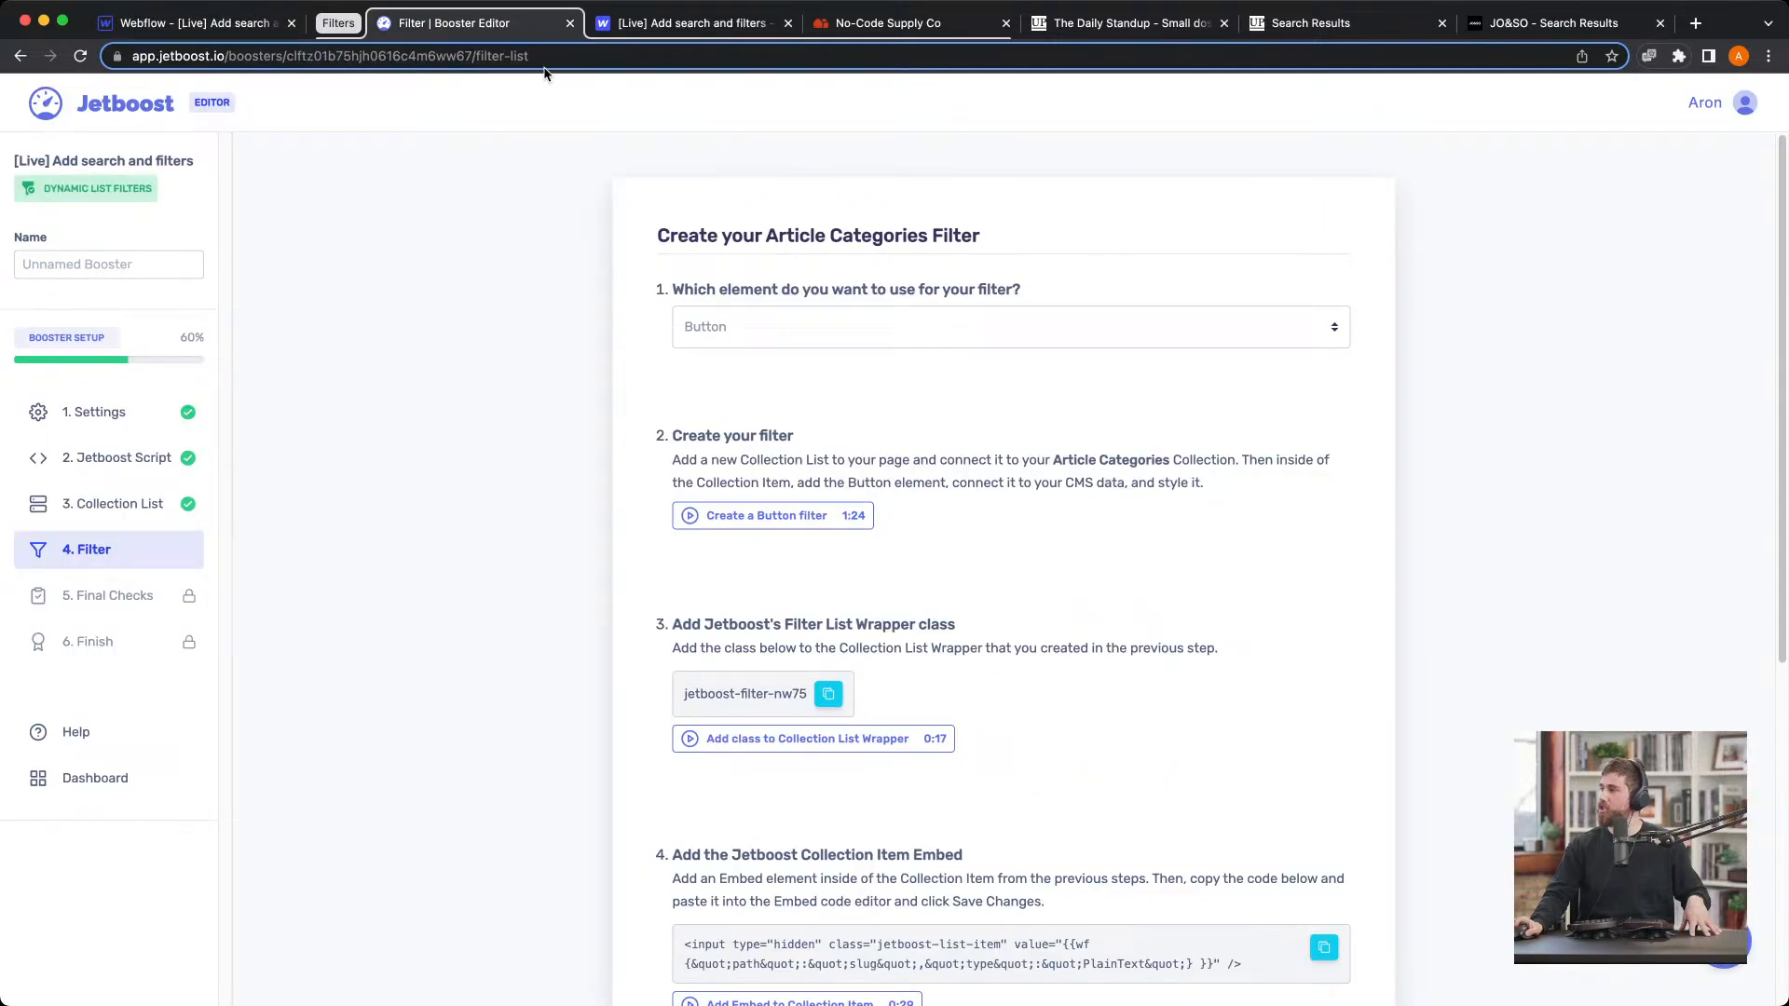
pyautogui.click(804, 350)
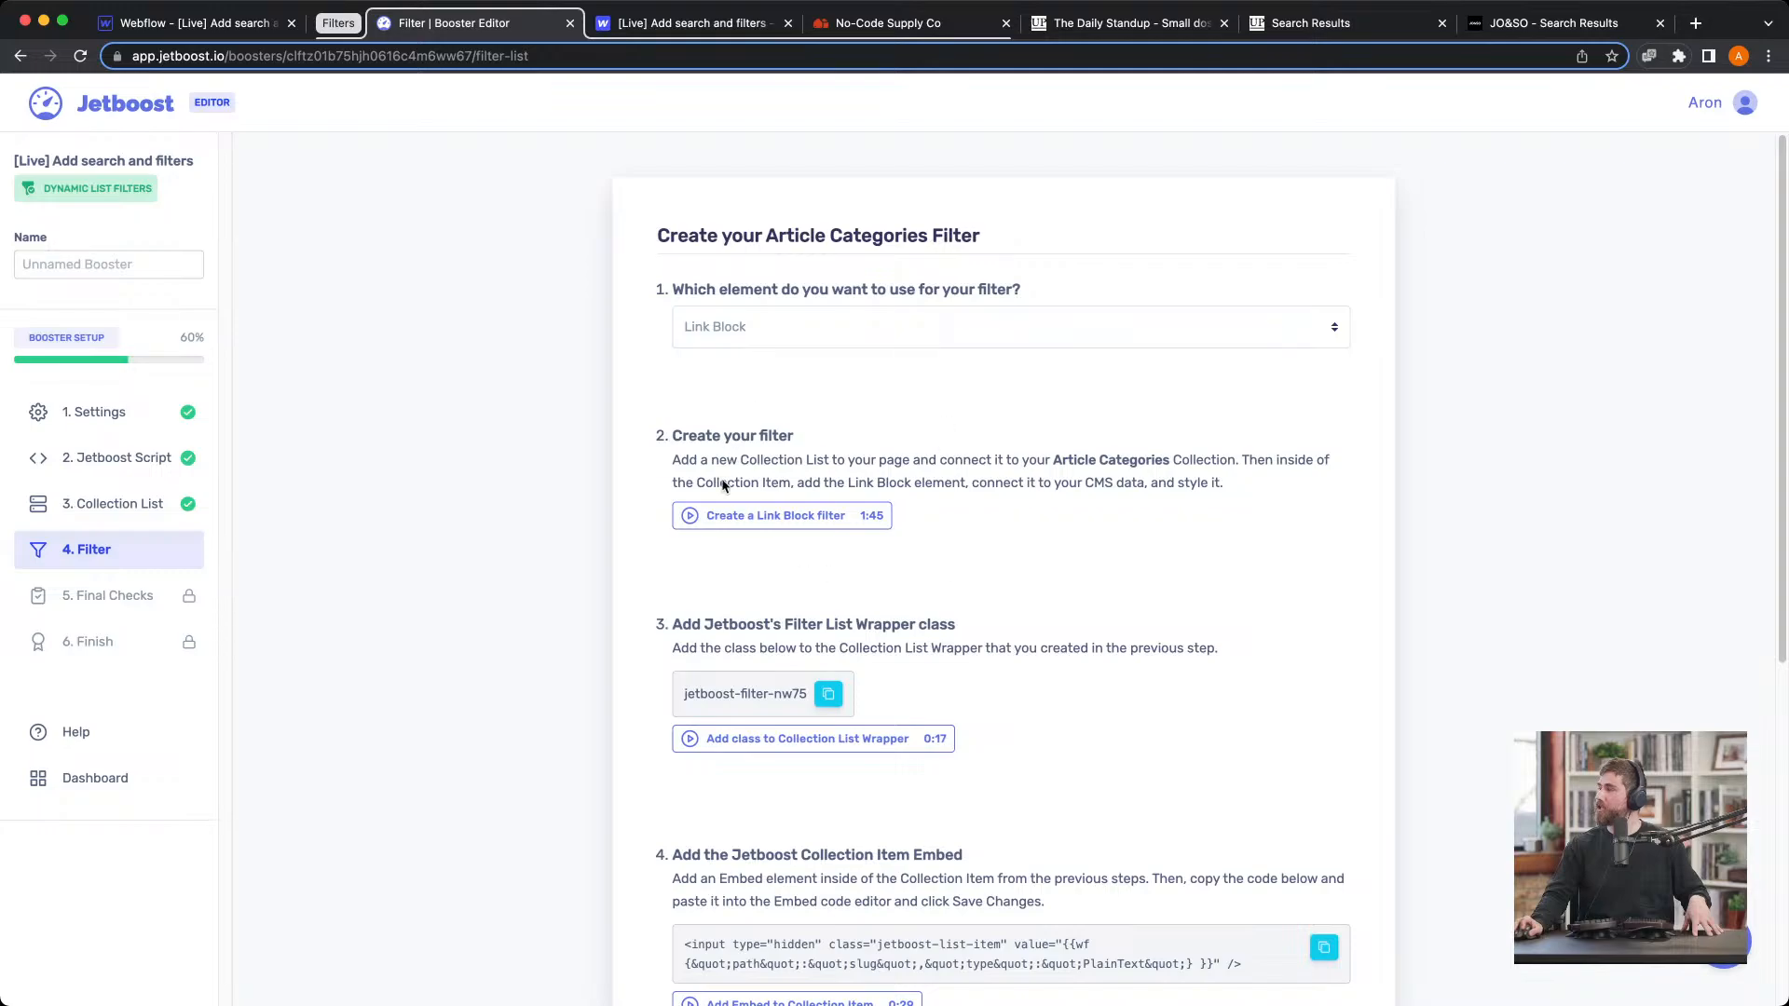
pyautogui.scroll(-1, 870, 469)
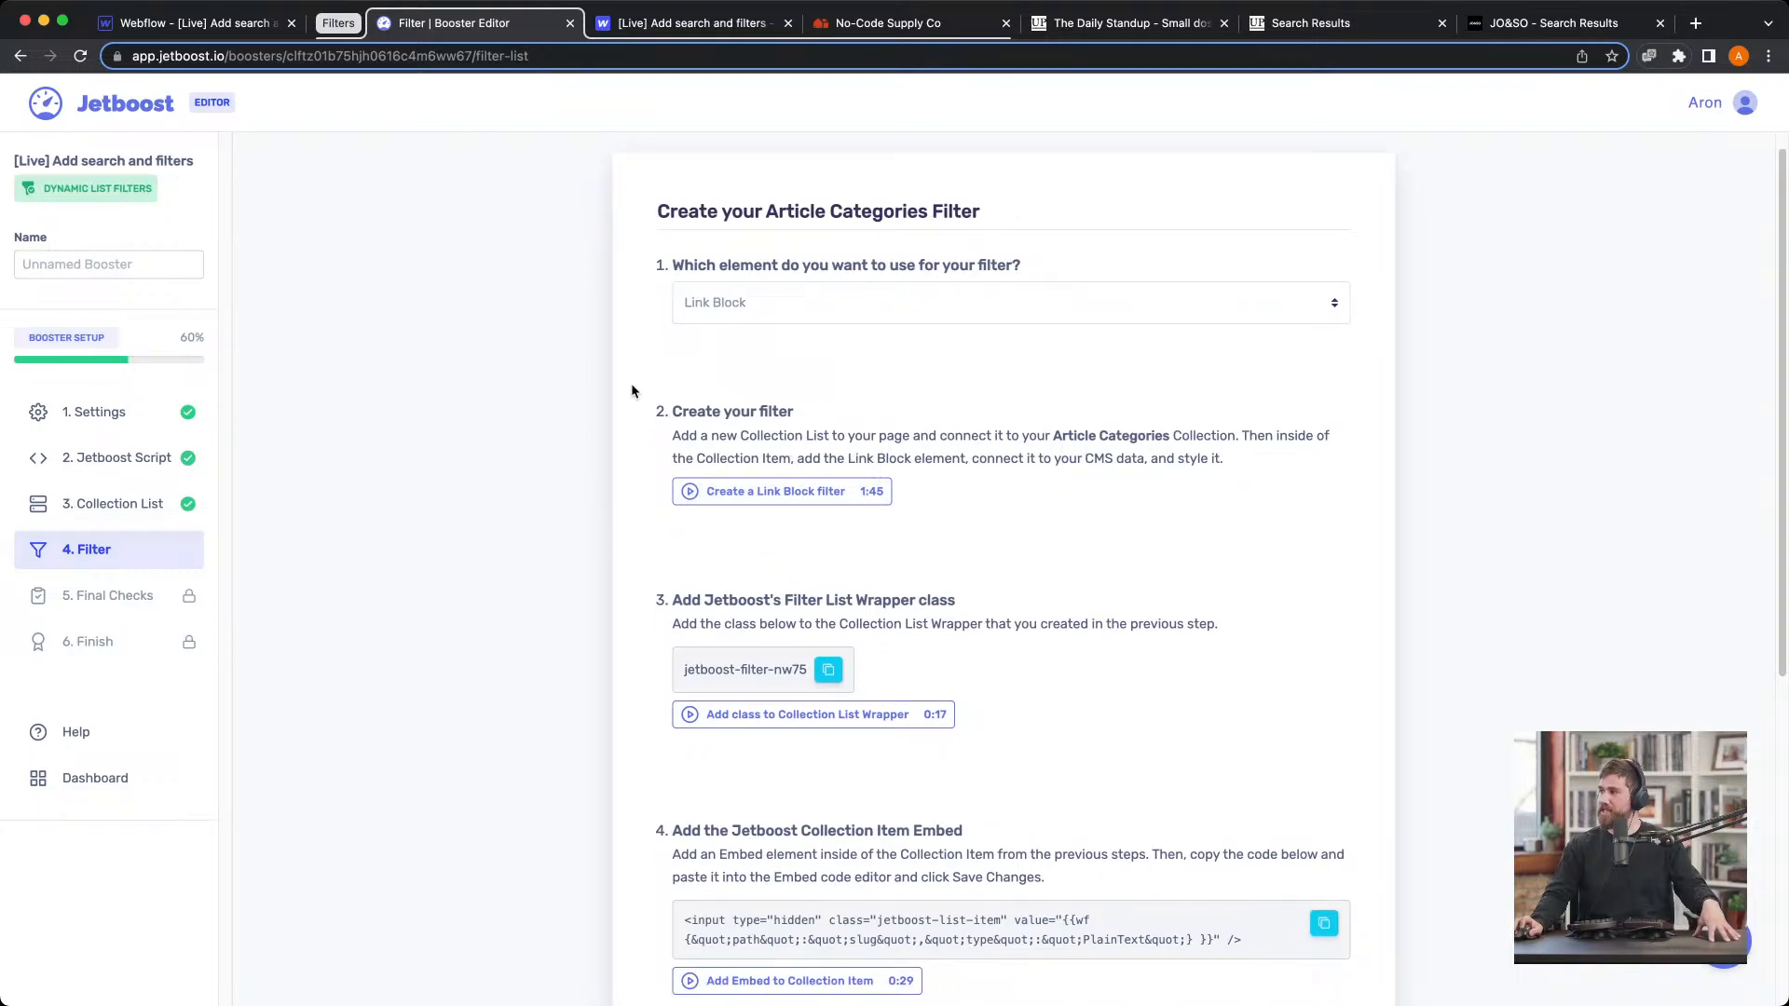
pyautogui.scroll(5, 867, 436)
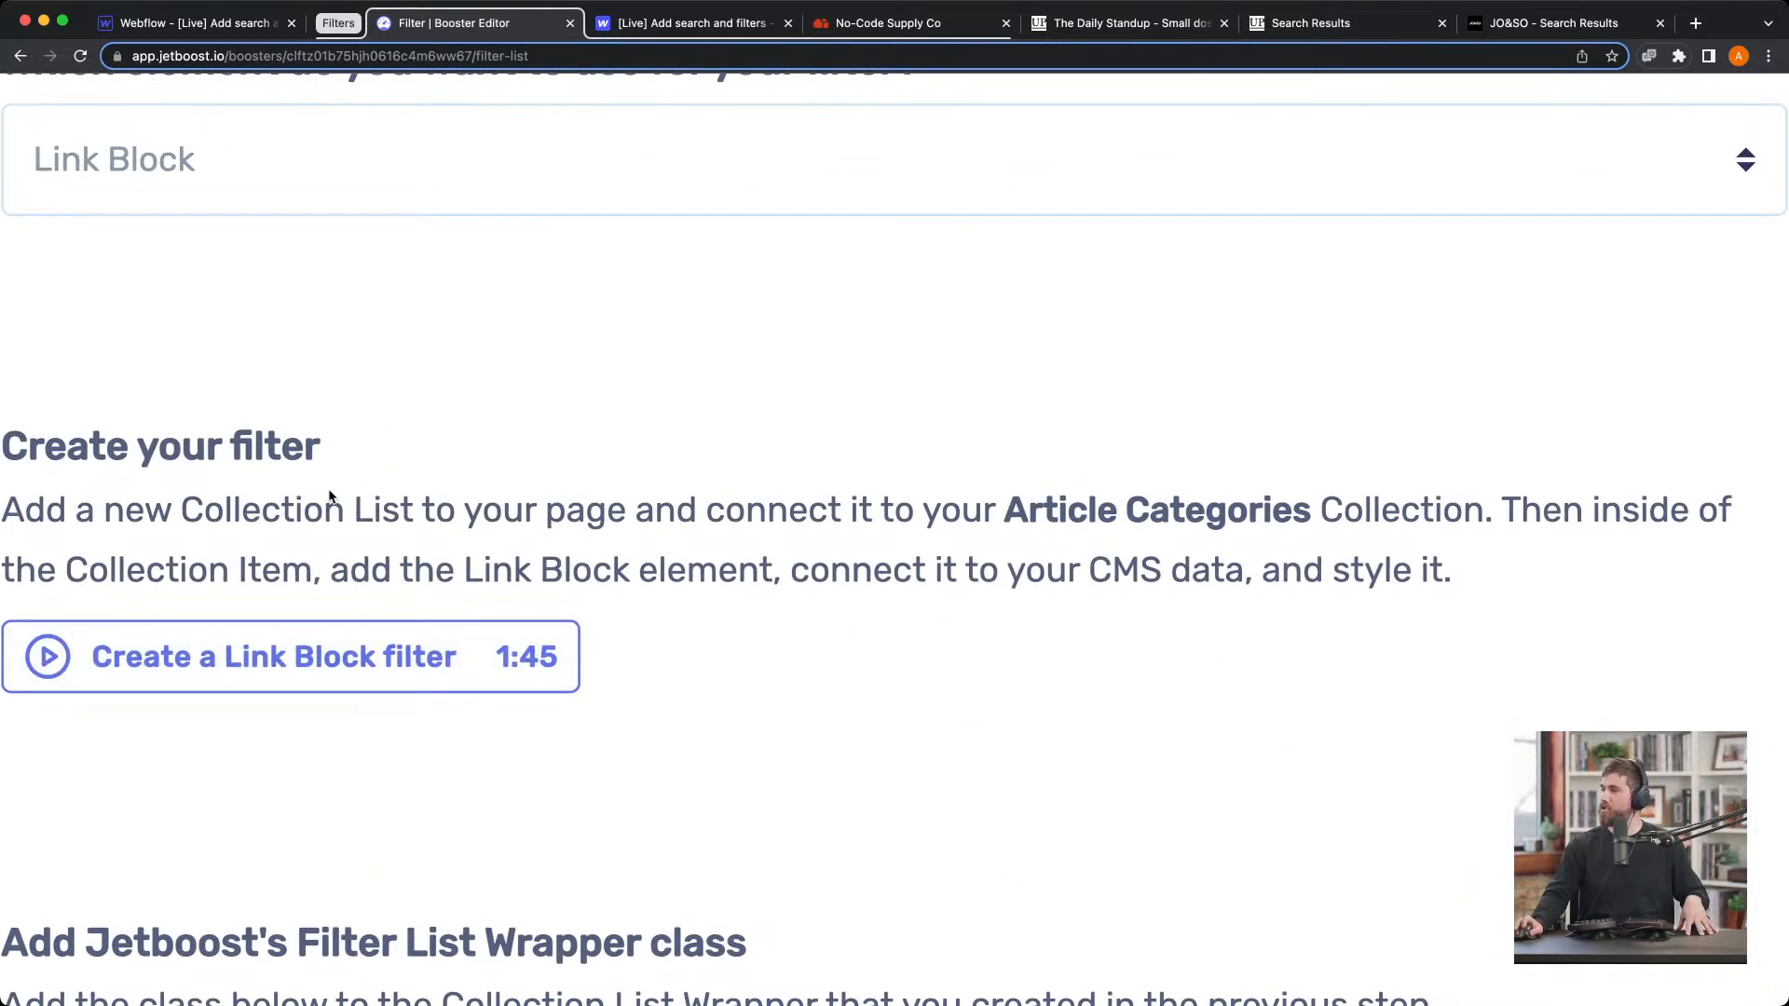
pyautogui.scroll(-5, 329, 496)
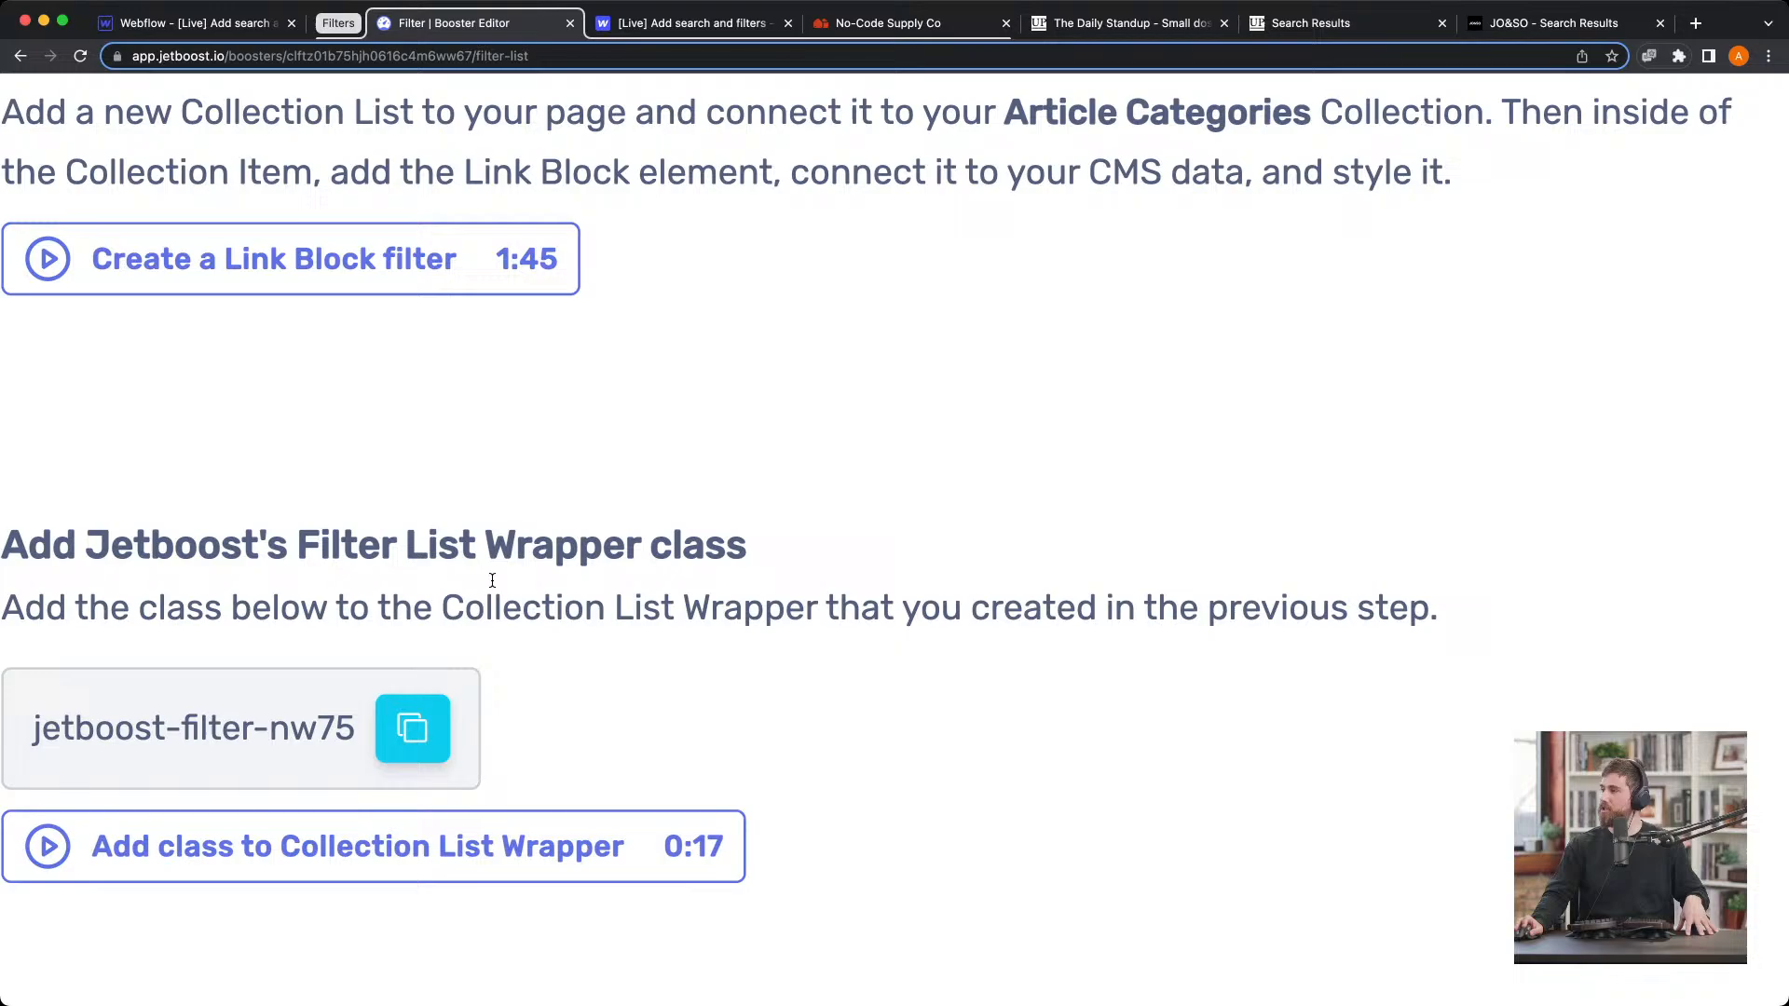
pyautogui.click(413, 729)
# Switch to Webflow and apply the class jetboost-filter-nw75 to the navbar's Collection List Wrapper
pyautogui.click(222, 28)
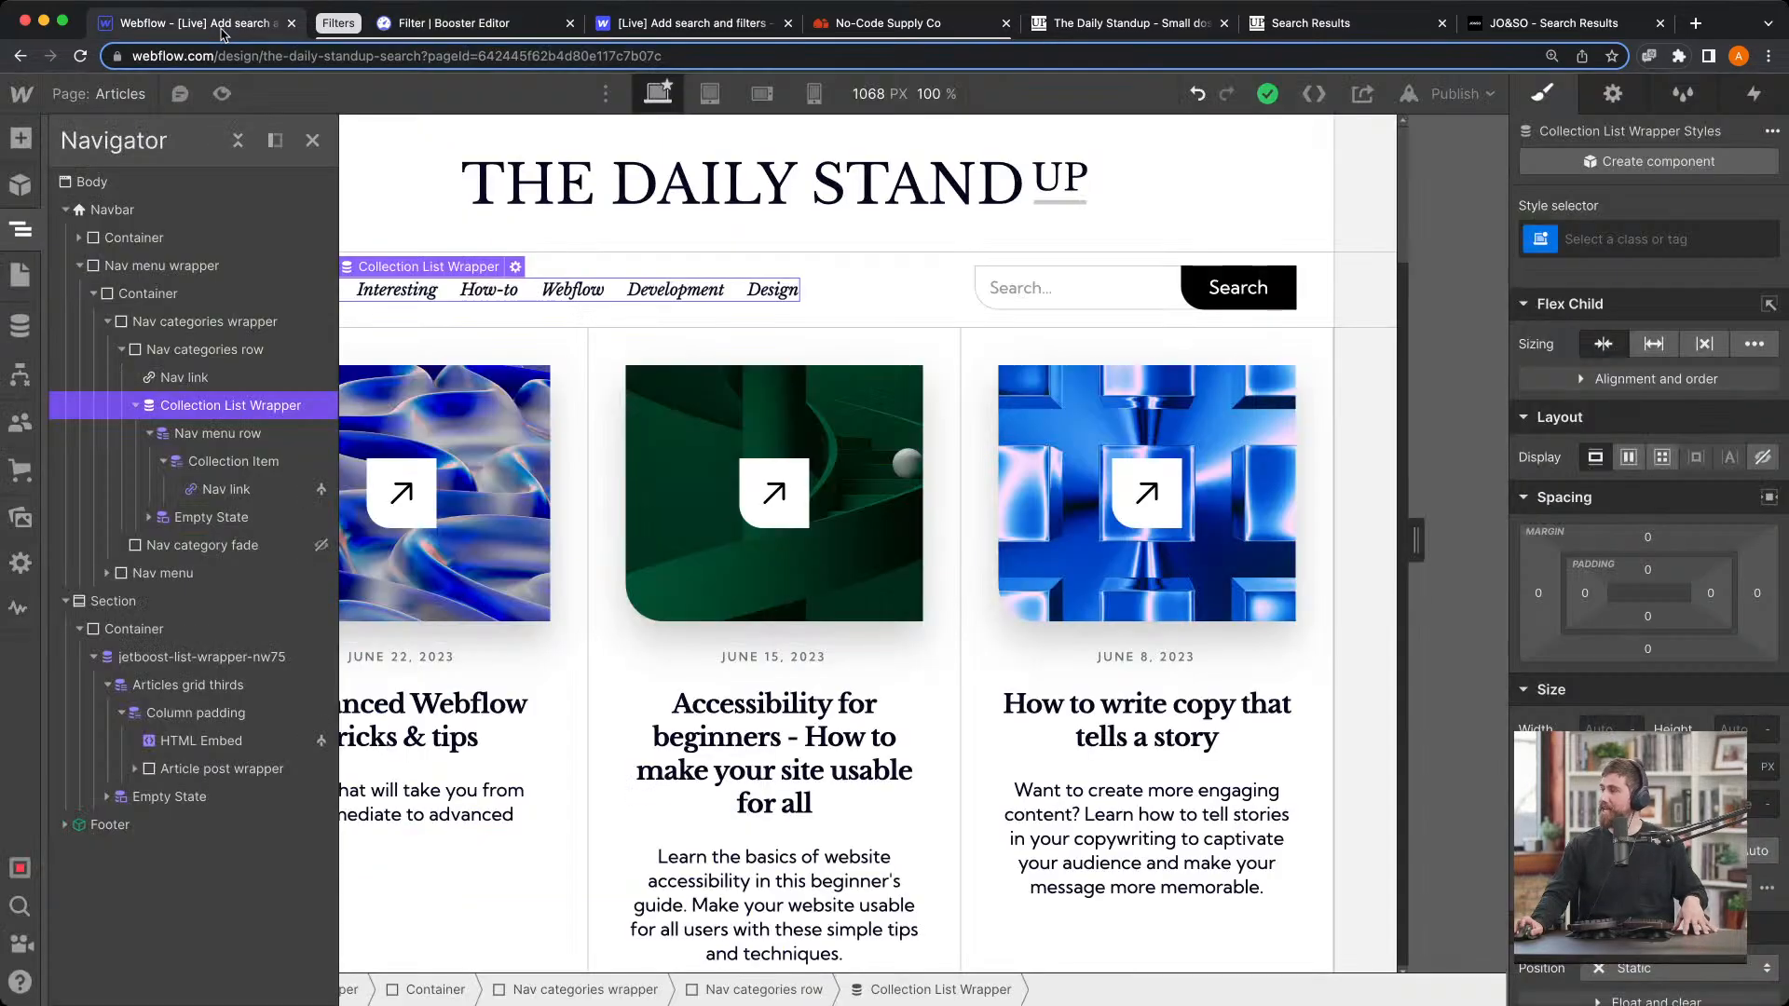
pyautogui.click(1672, 242)
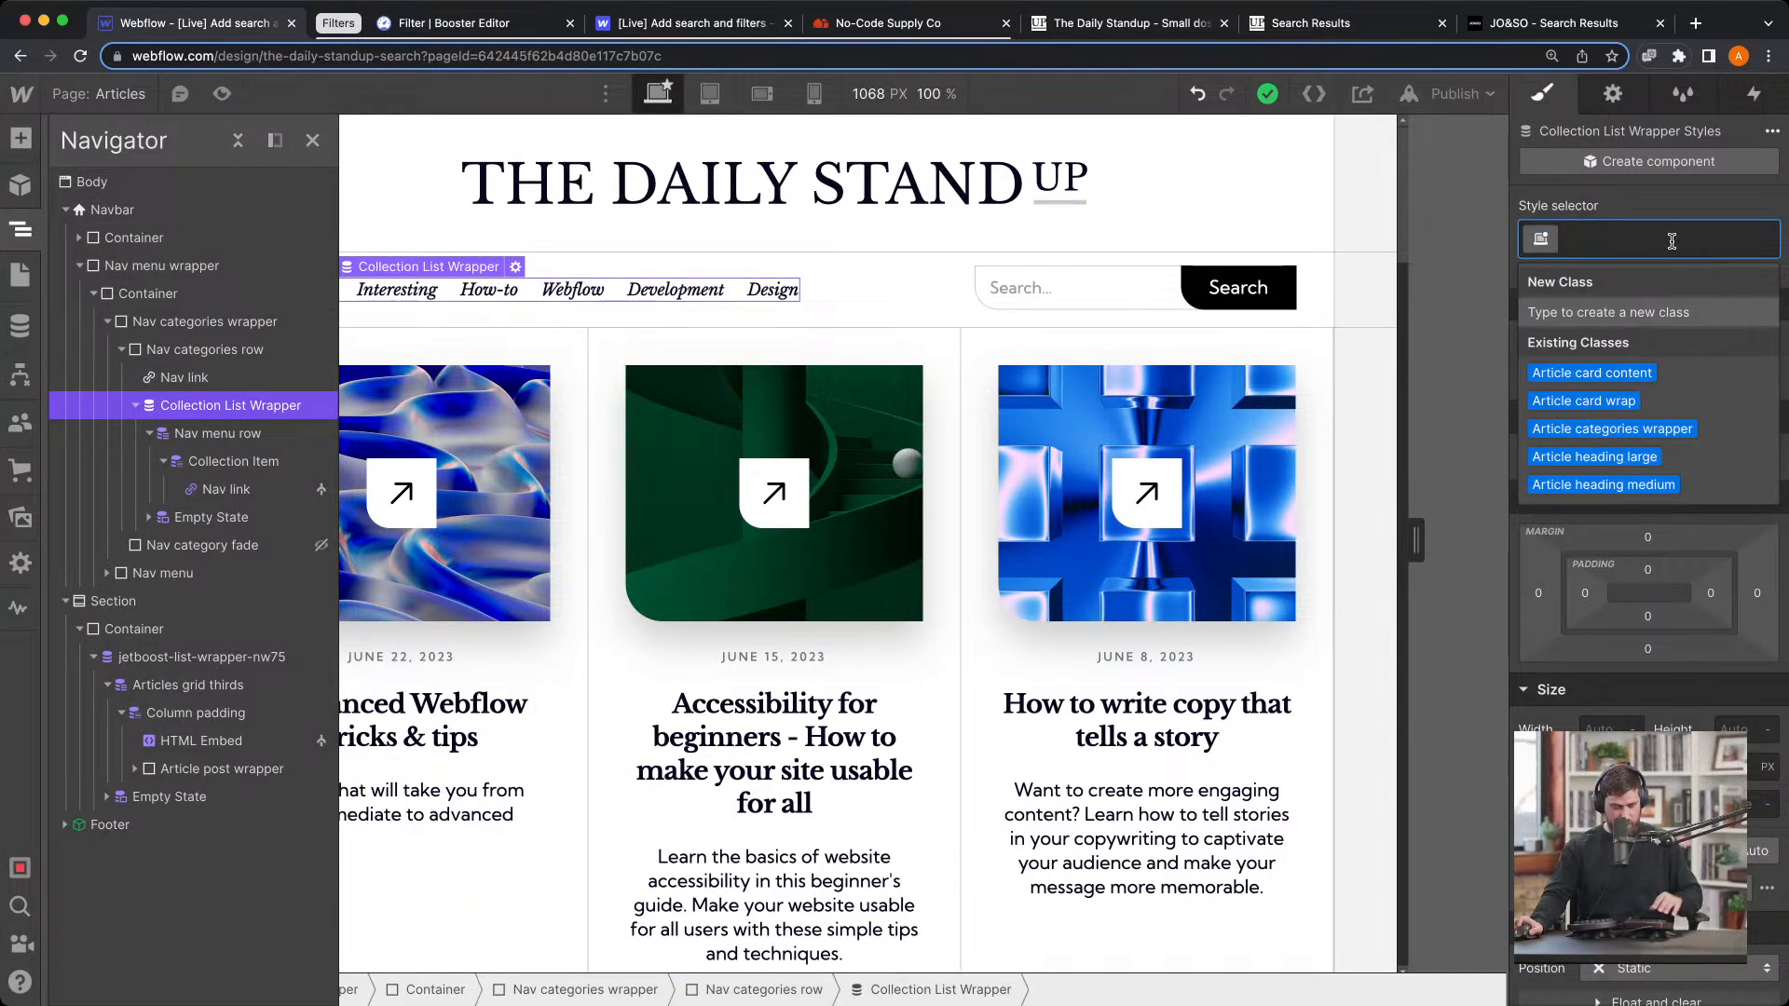
pyautogui.press('super+v')
pyautogui.press('Return')
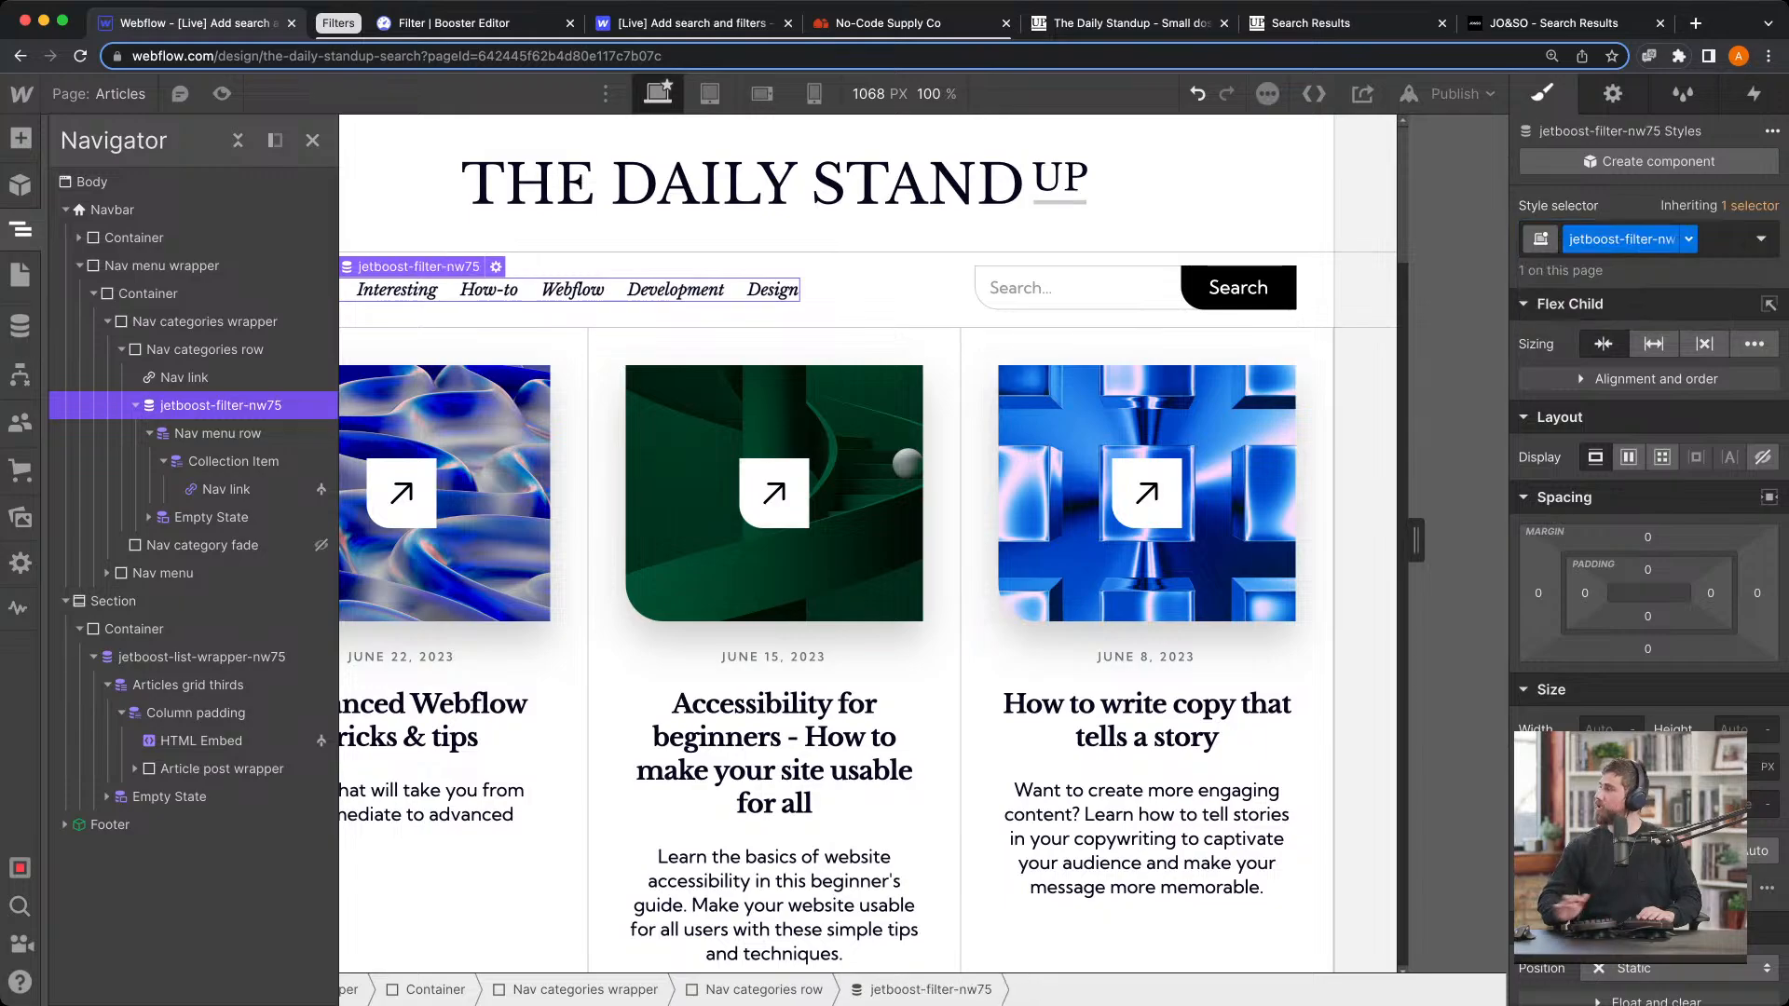
# Return to Jetboost and copy the Collection Item Embed code for the Article Categories filter
pyautogui.click(545, 23)
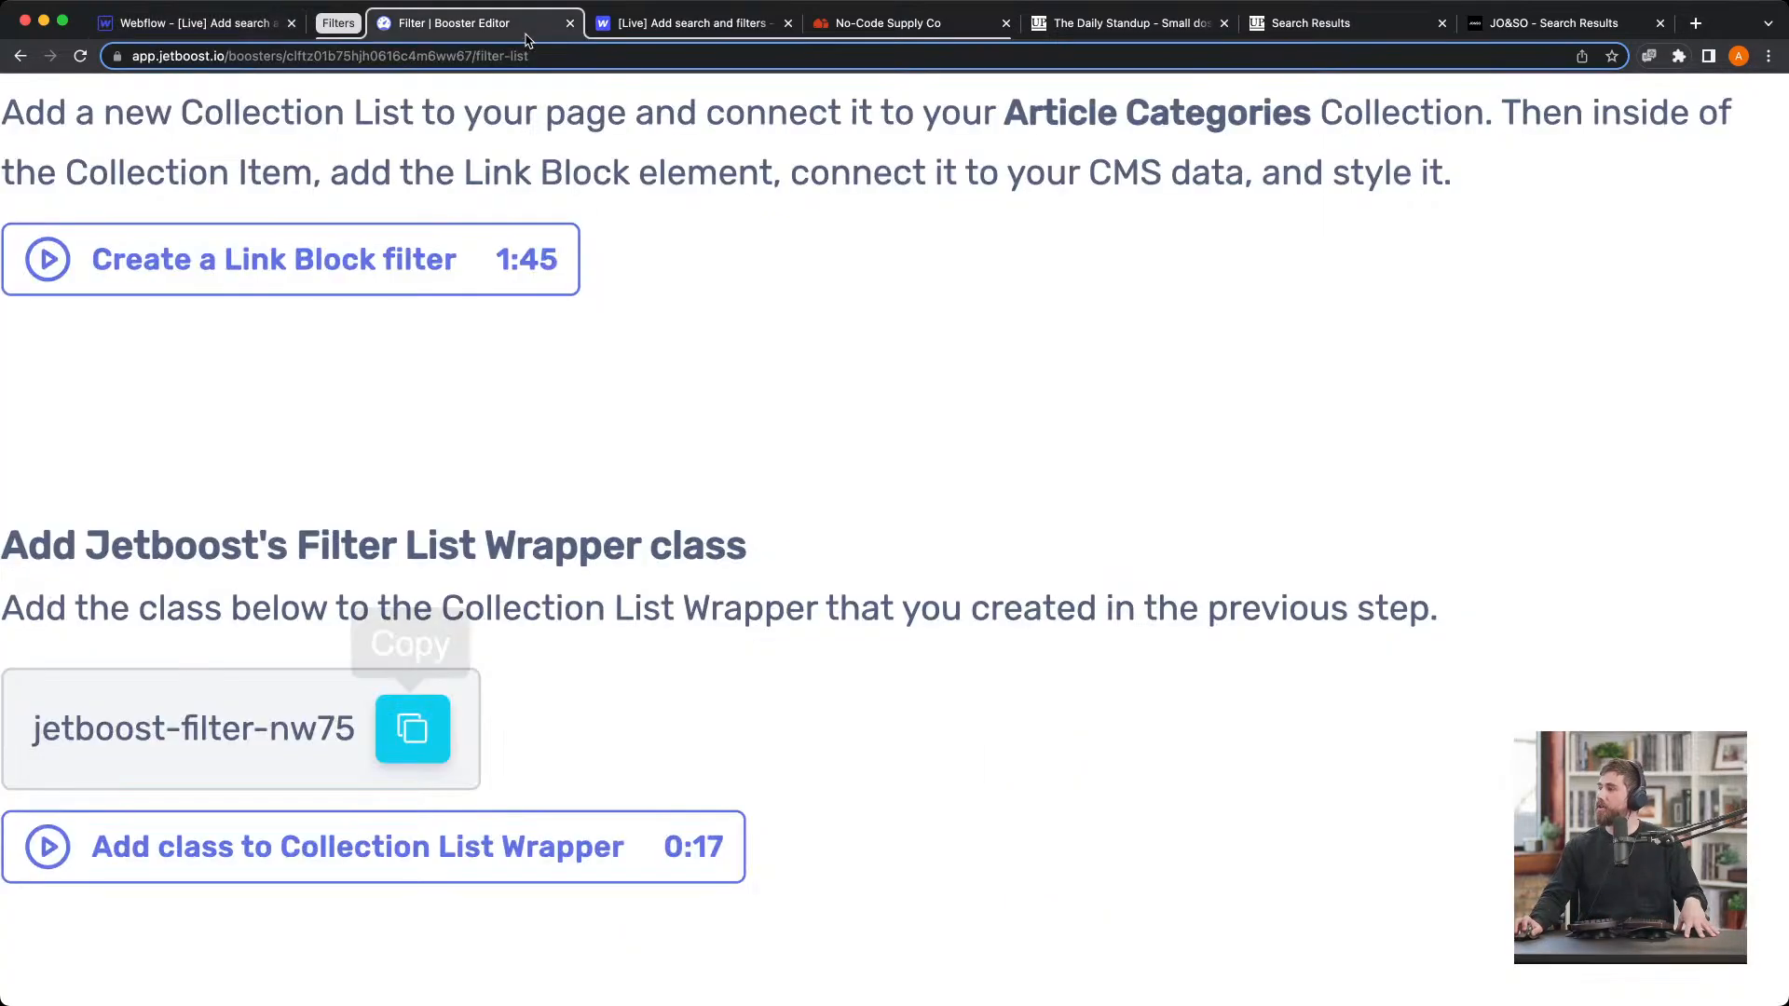
pyautogui.scroll(-5, 857, 458)
pyautogui.scroll(-3, 857, 460)
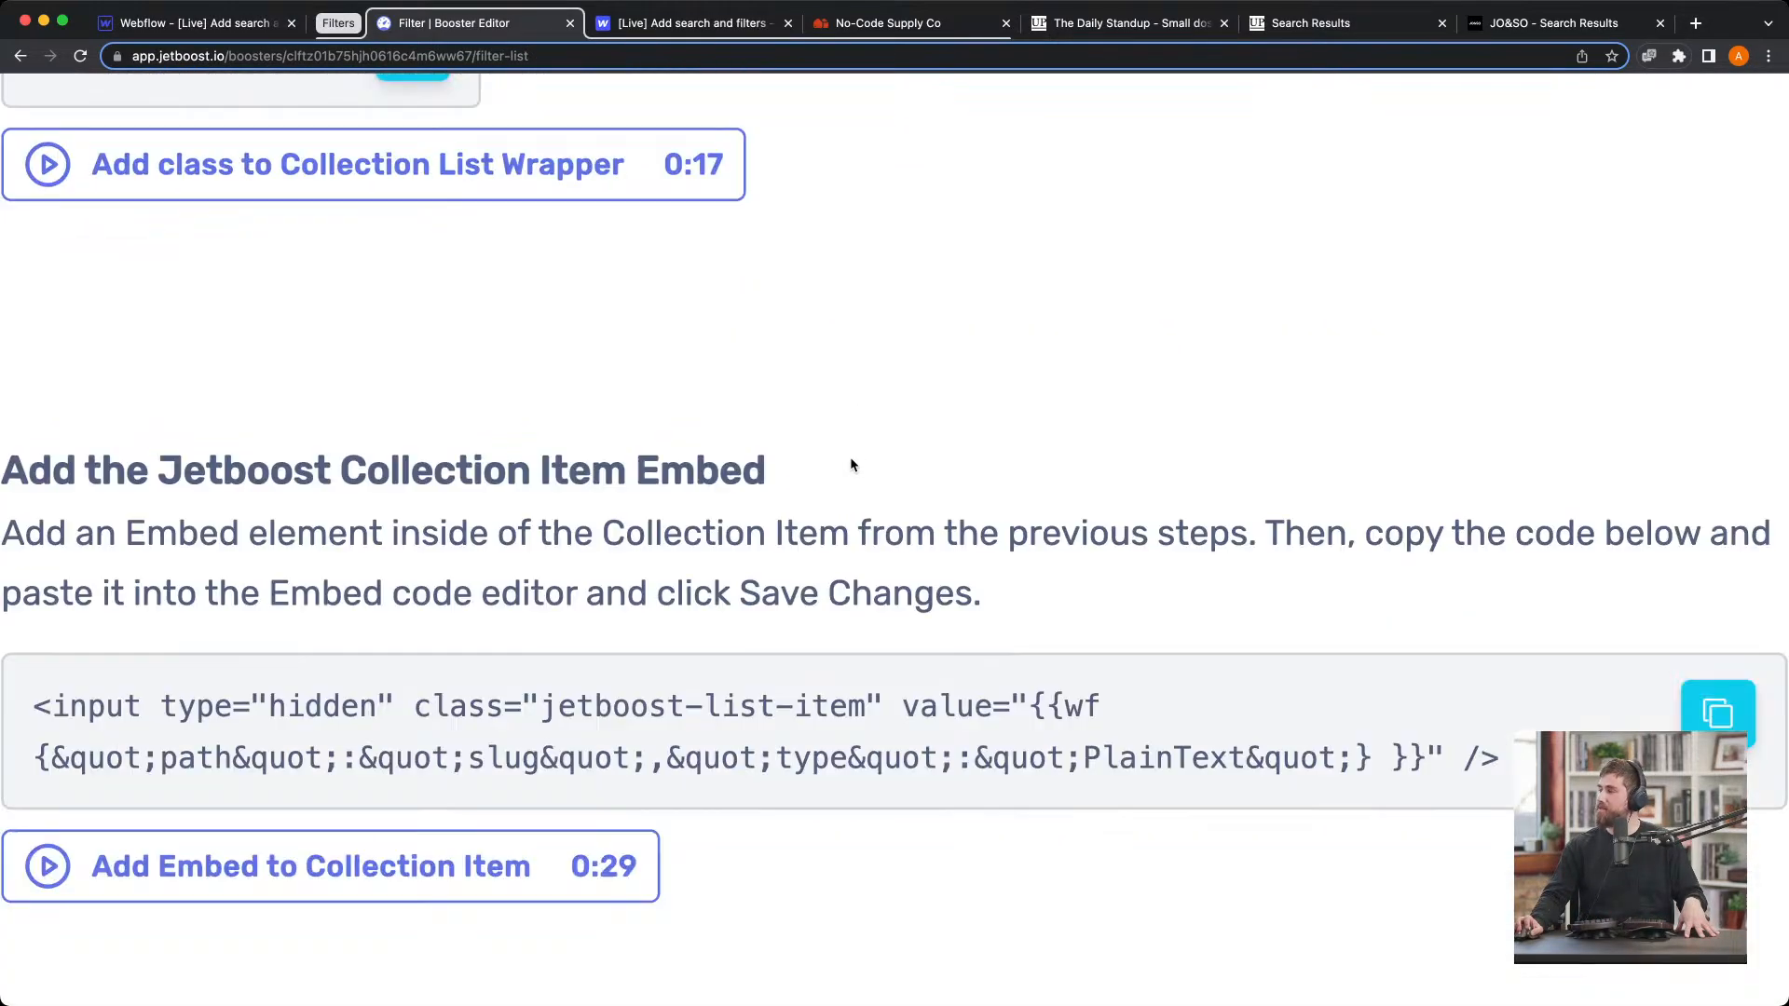
pyautogui.click(1717, 711)
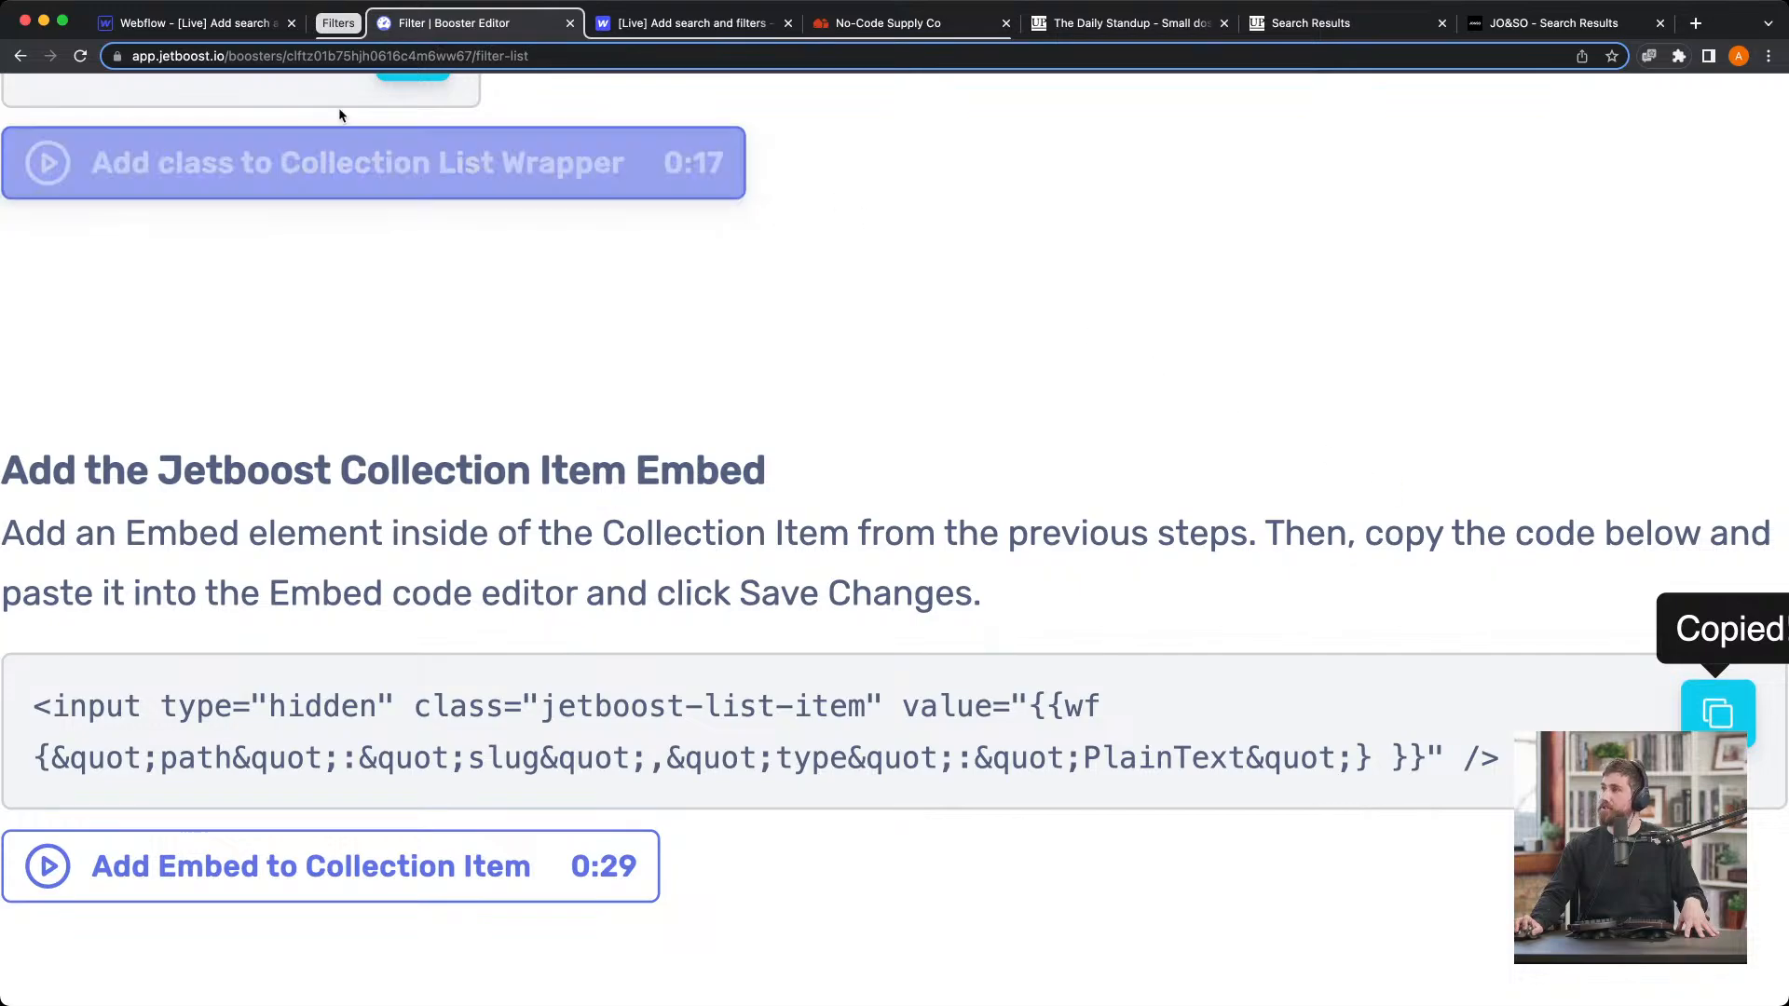
# In Webflow, add an Embed with the copied jetboost-list-item code to the navbar's Collection Item, placed above Nav link
pyautogui.click(196, 24)
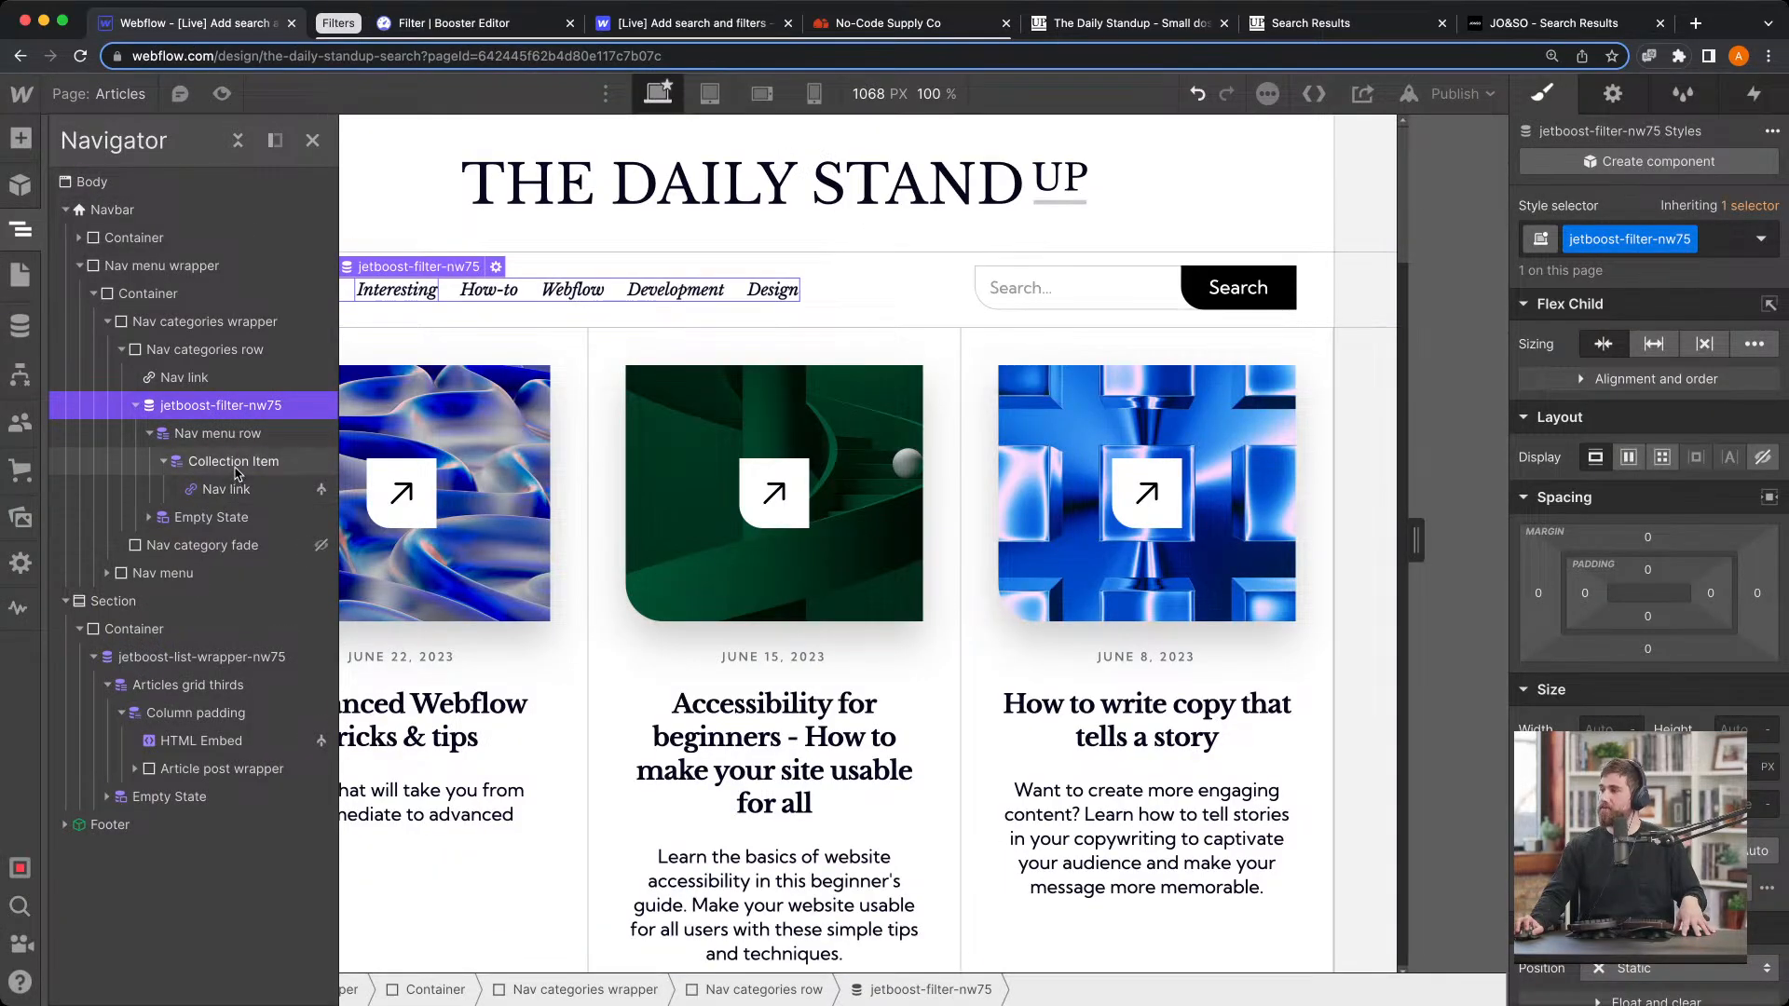
pyautogui.click(267, 461)
pyautogui.press('super+e')
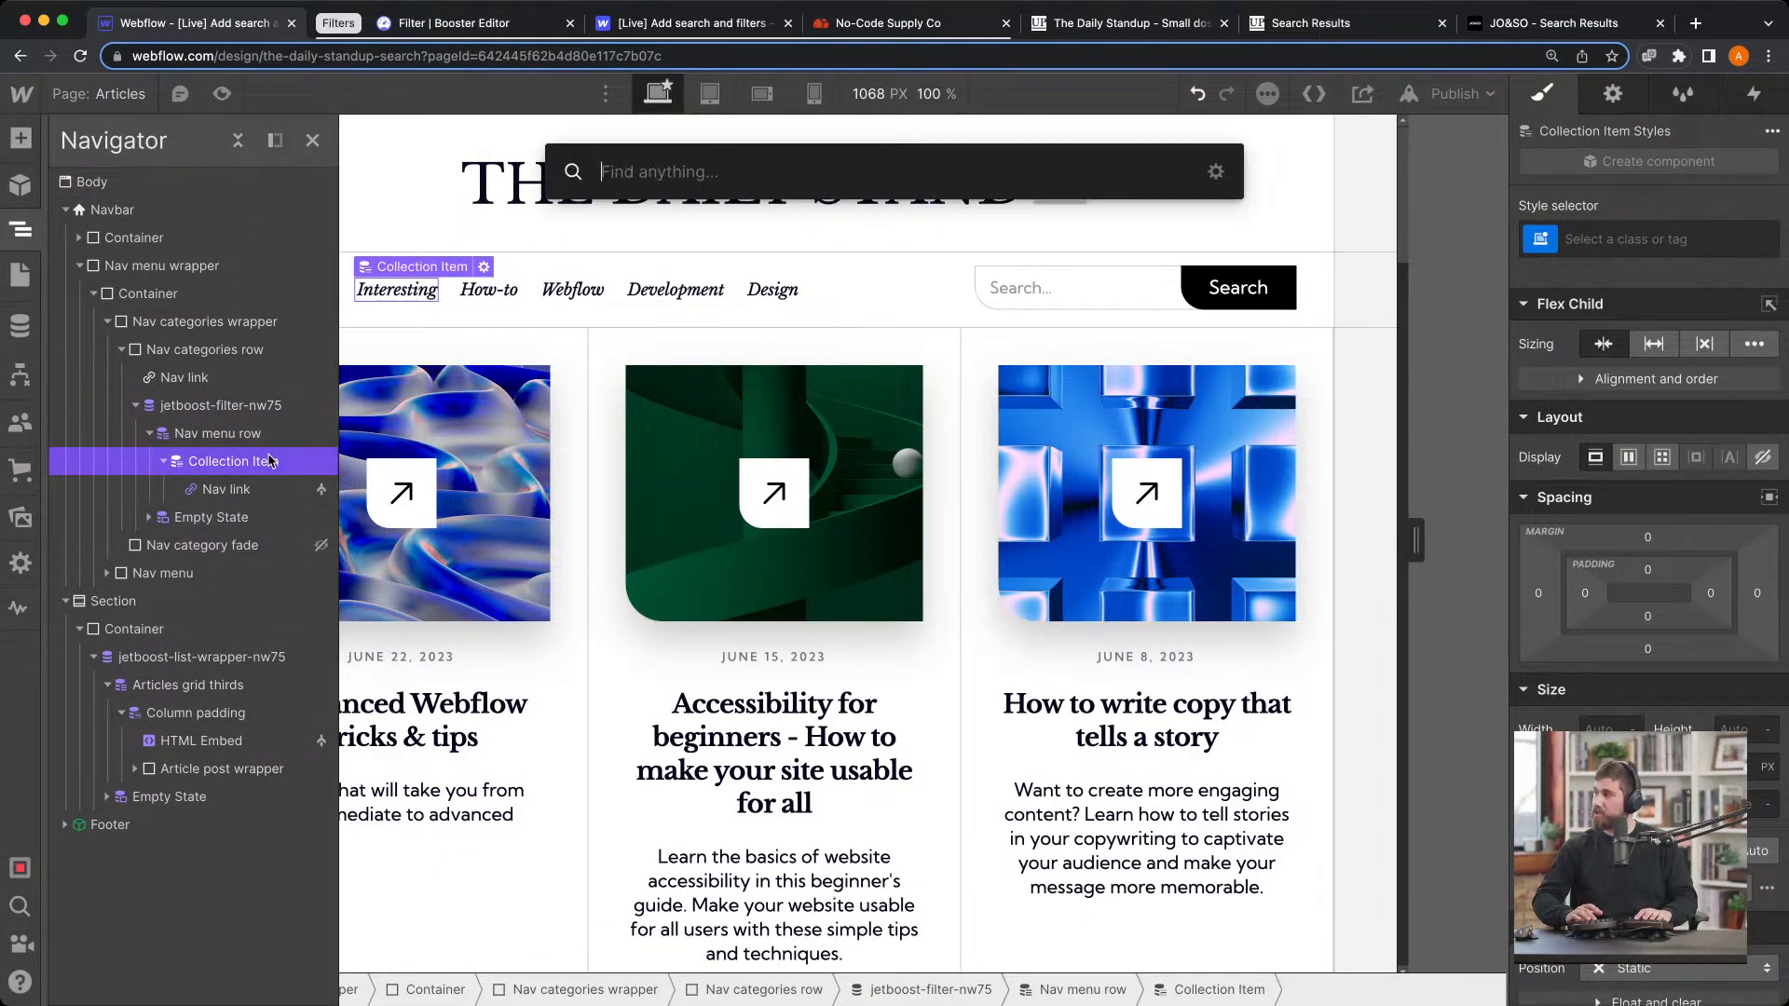
pyautogui.write('em')
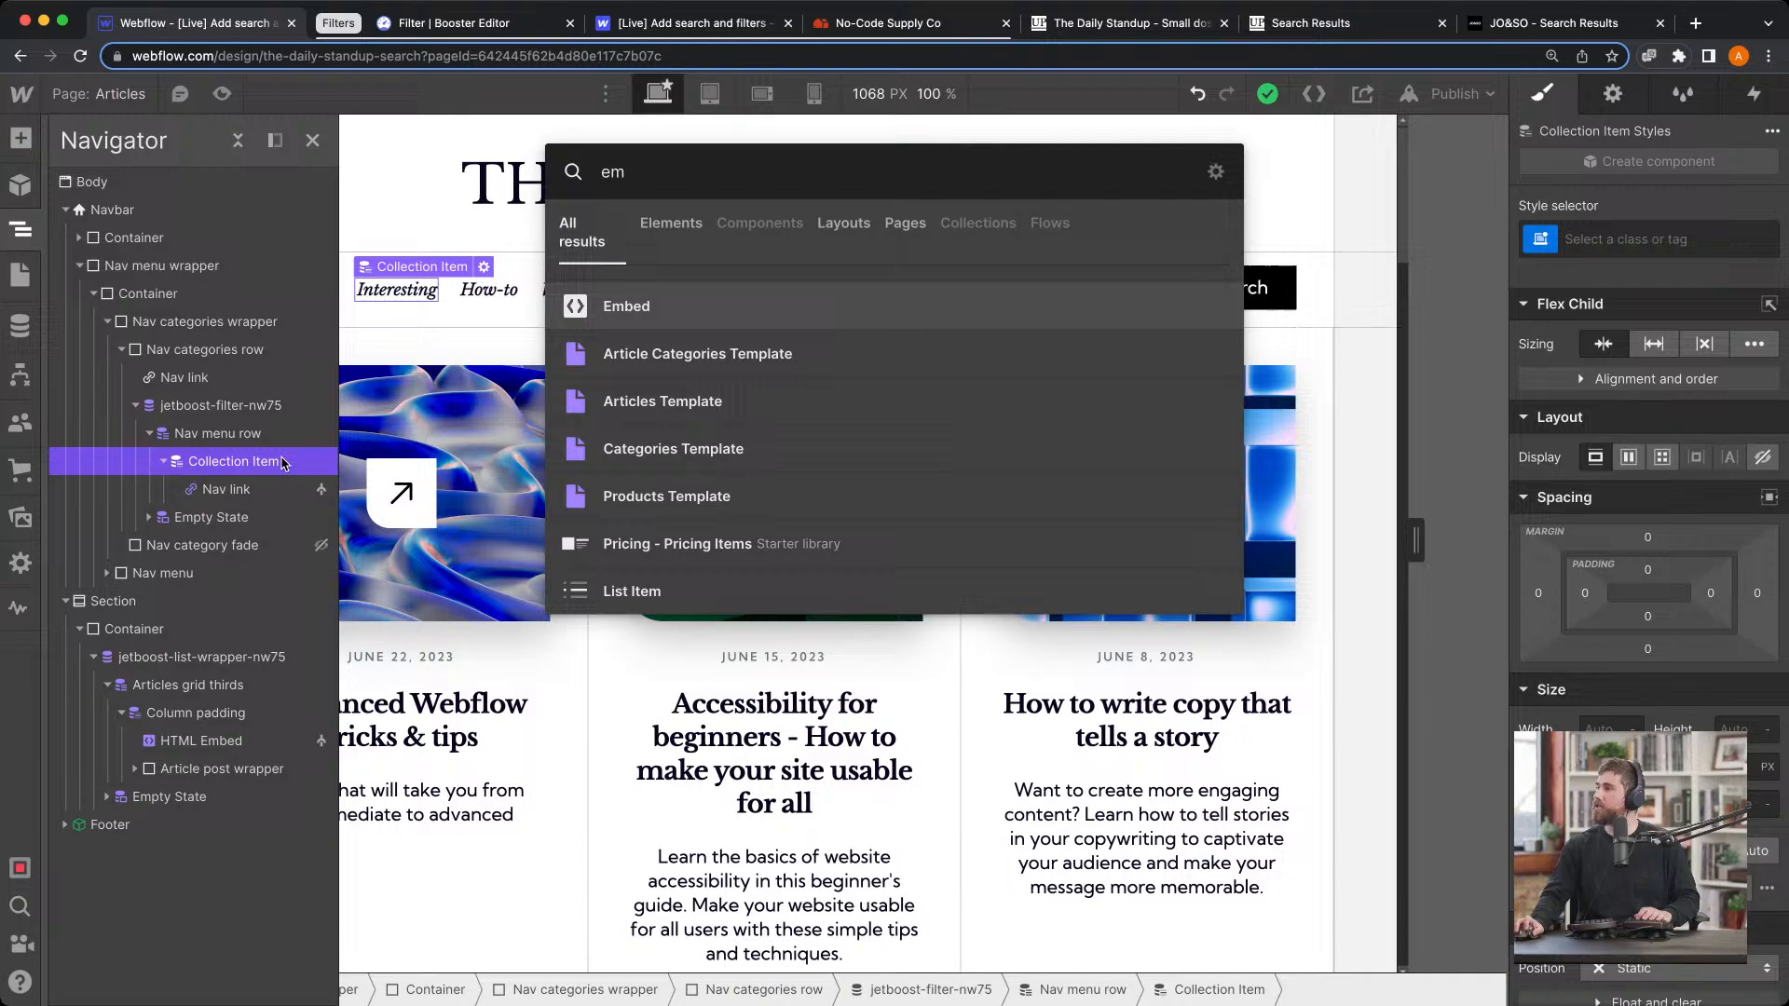
pyautogui.click(713, 308)
pyautogui.press('super+v')
pyautogui.click(1332, 897)
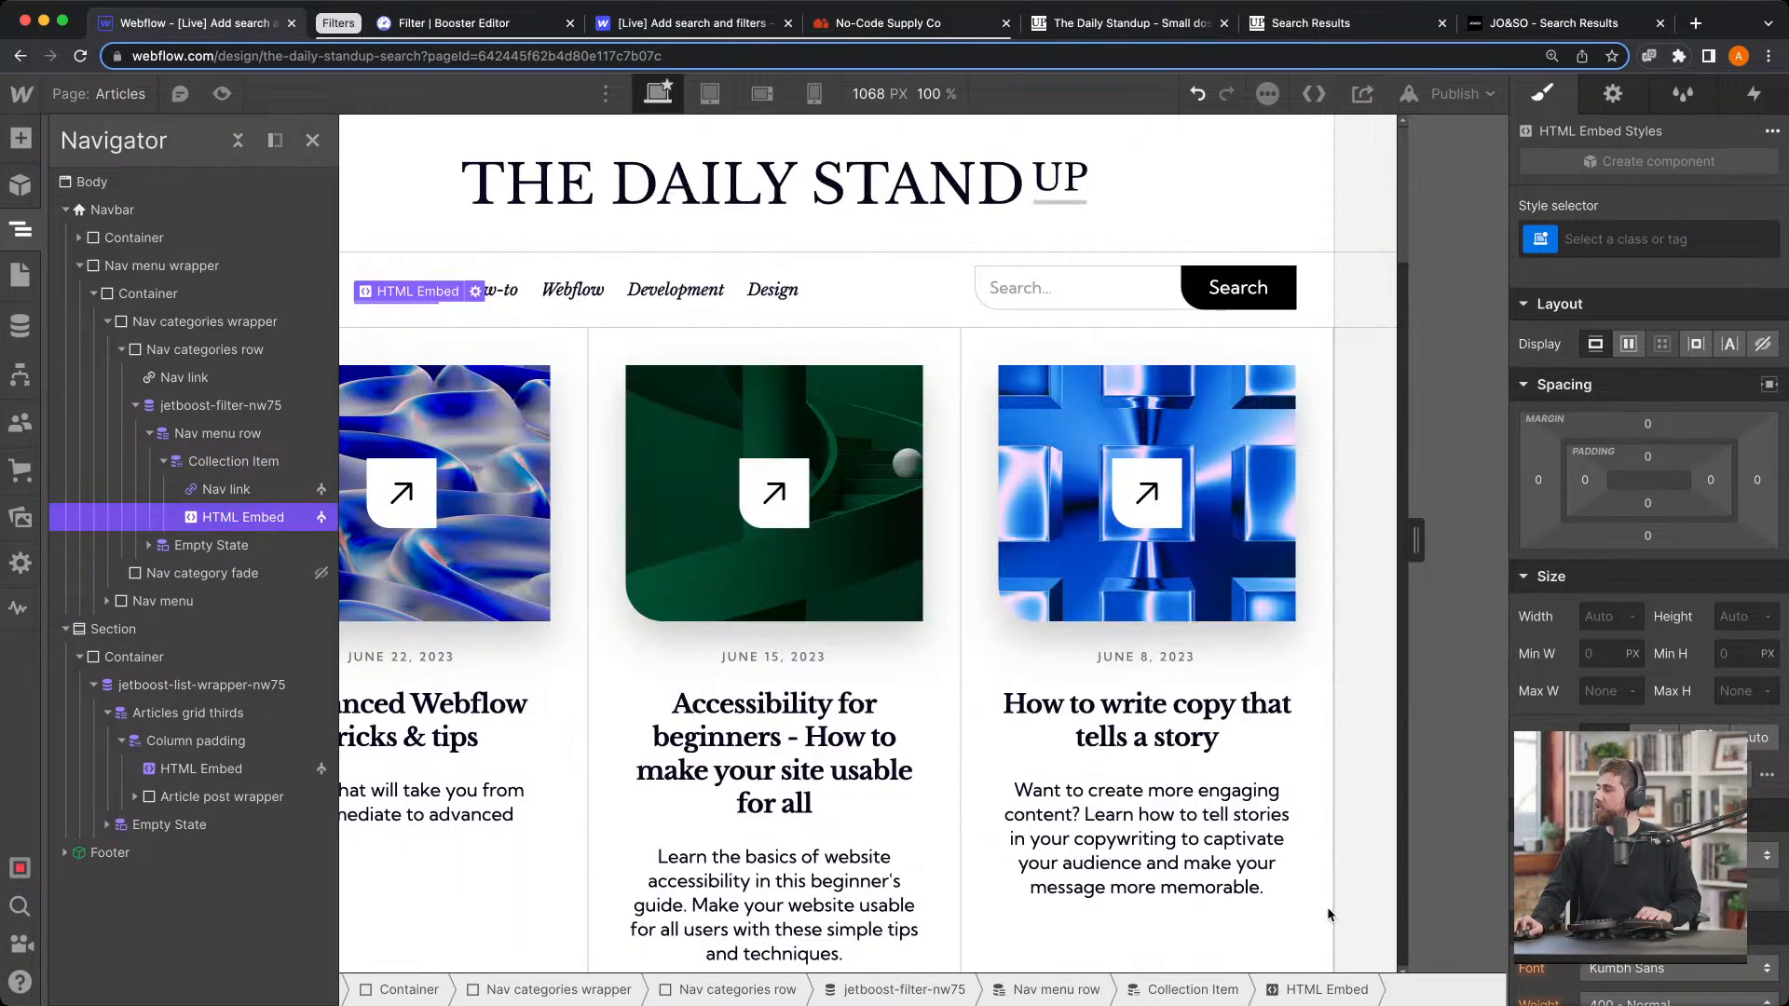
pyautogui.moveTo(272, 494); pyautogui.dragTo(270, 482)
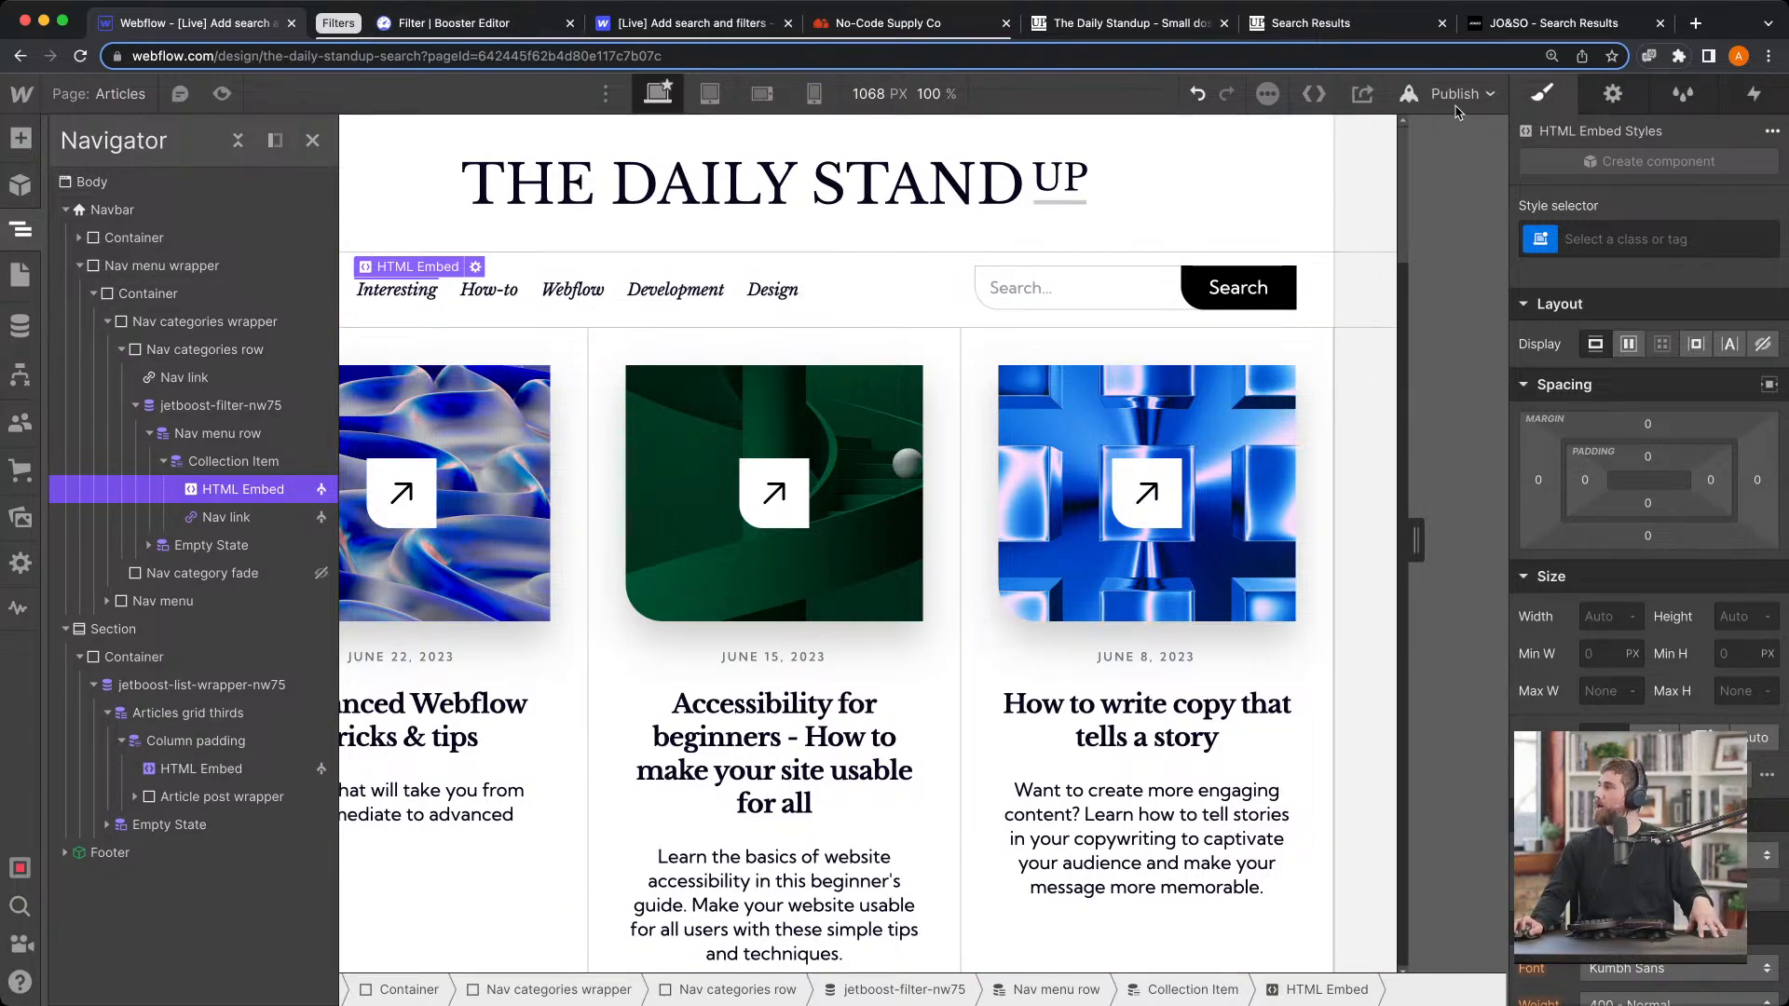
# Publish the site to its webflow.io domain and copy the jetboost-filter-active class from Jetboost
pyautogui.hotkey('shift', 'p')
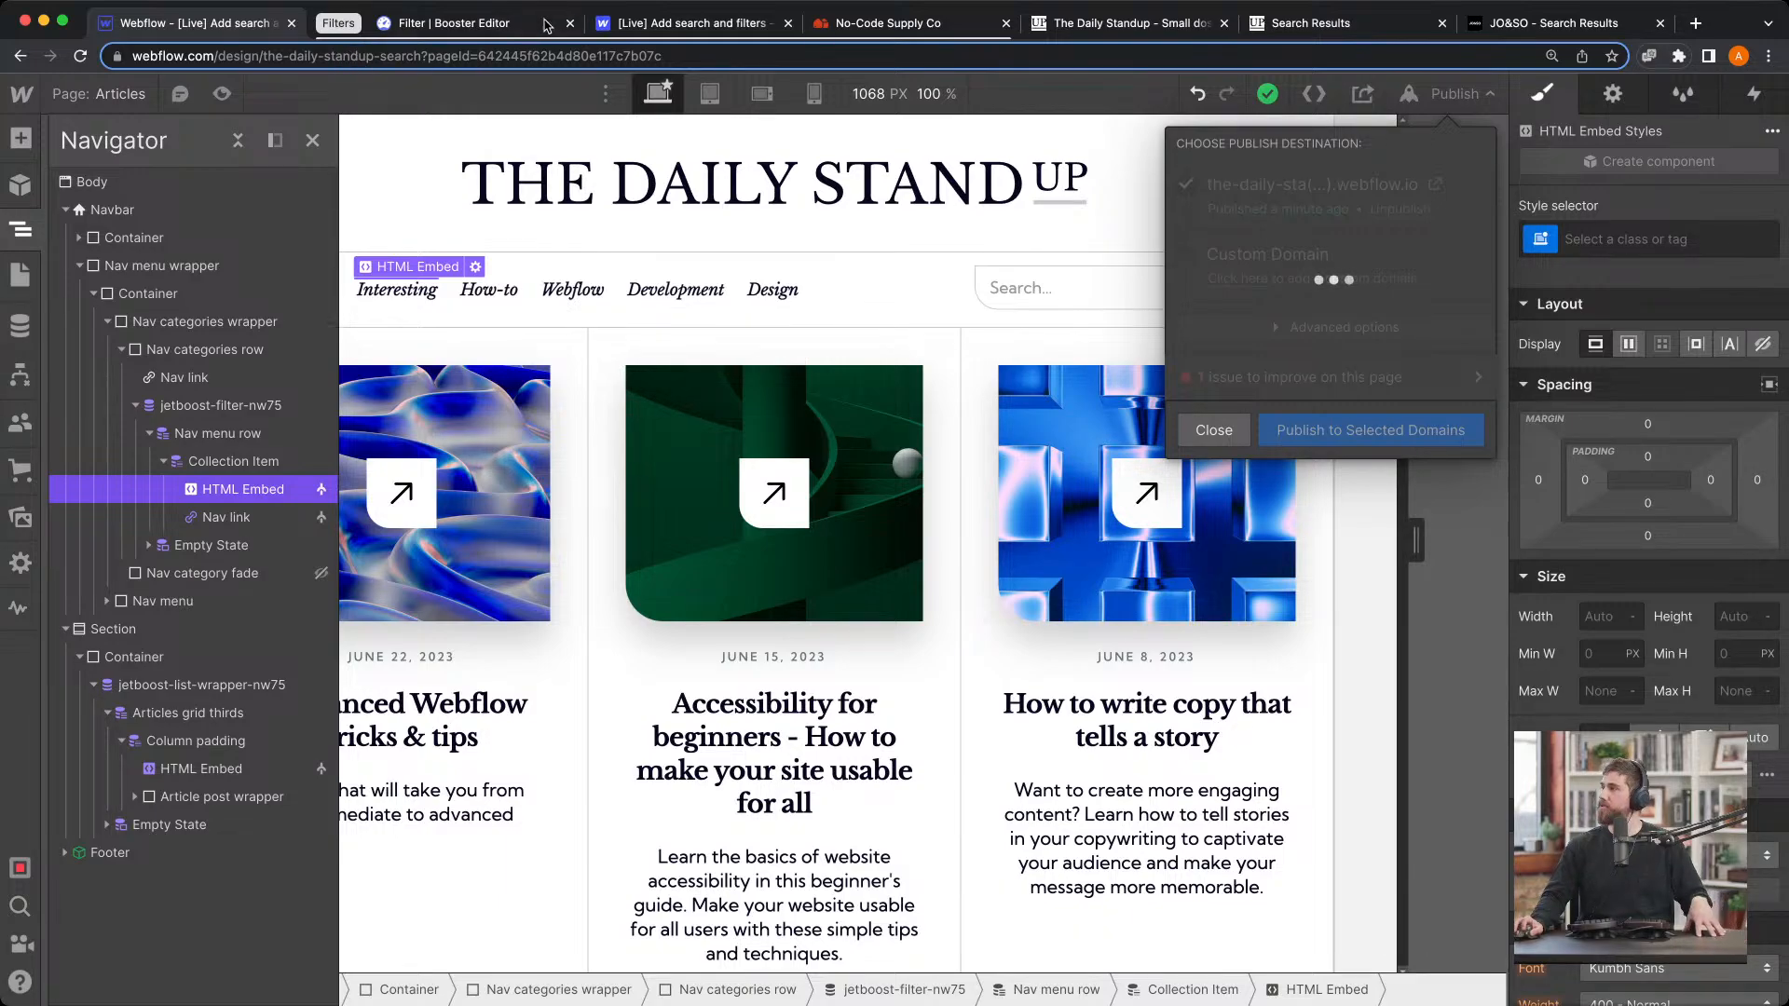
pyautogui.click(481, 25)
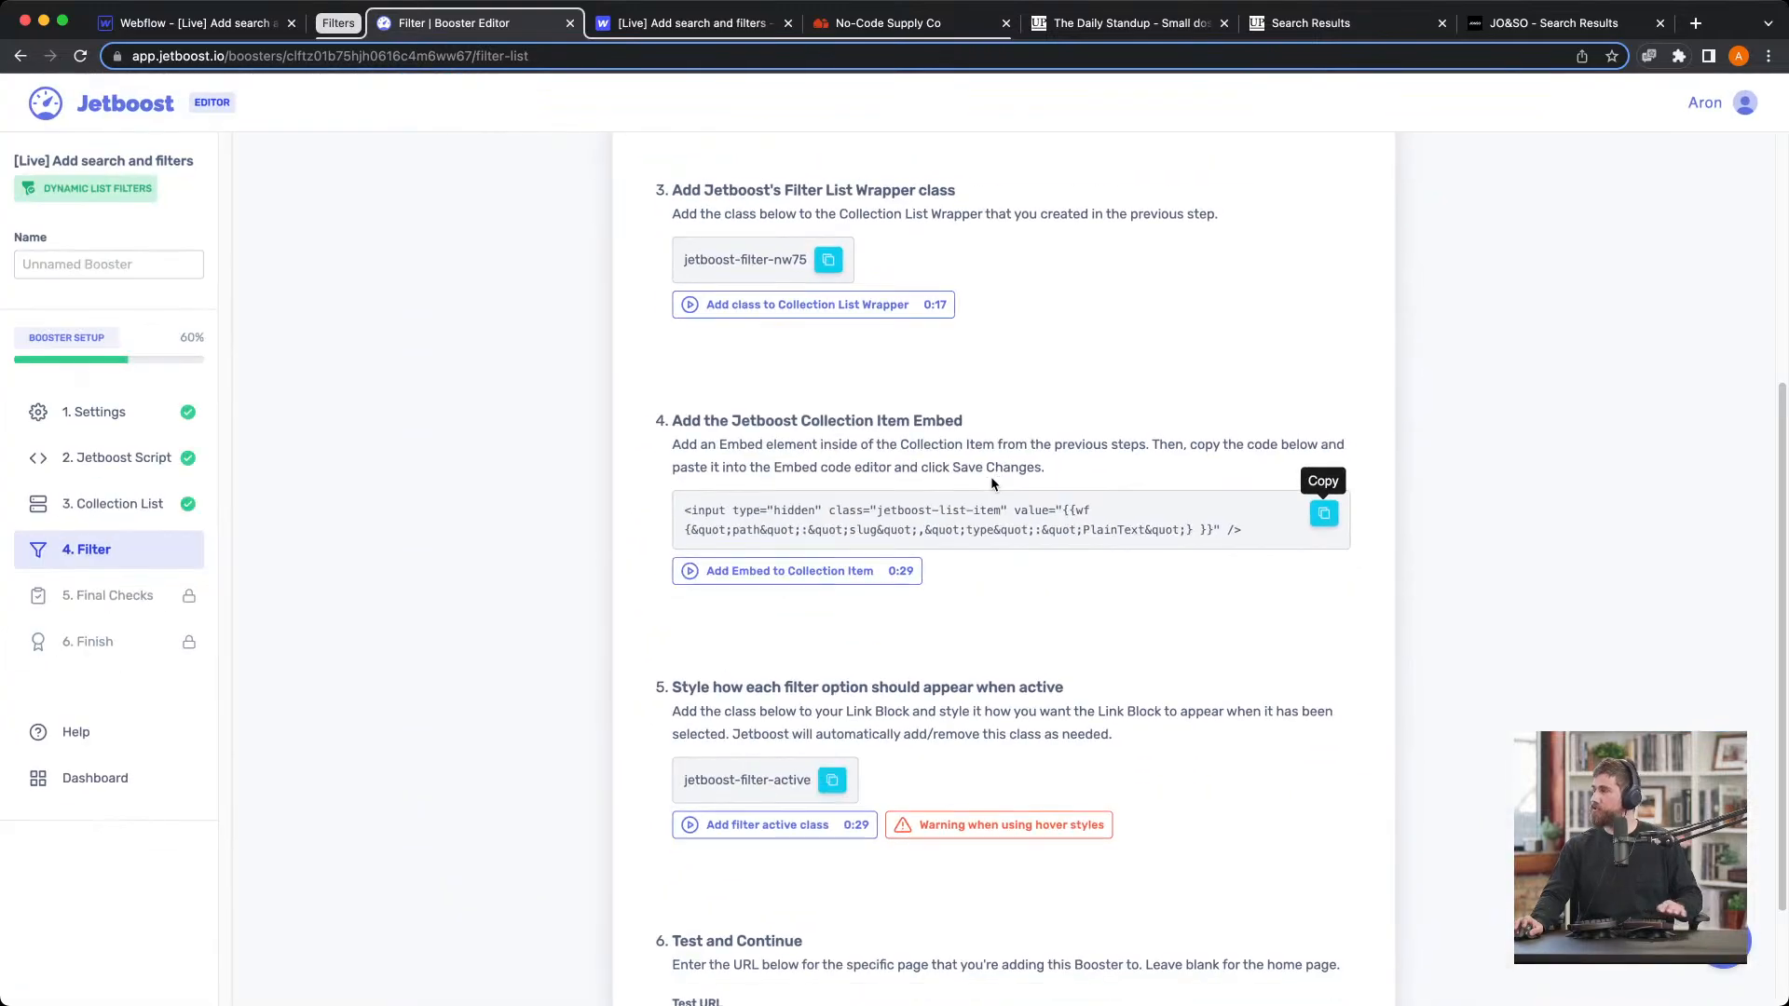
pyautogui.scroll(-3, 992, 477)
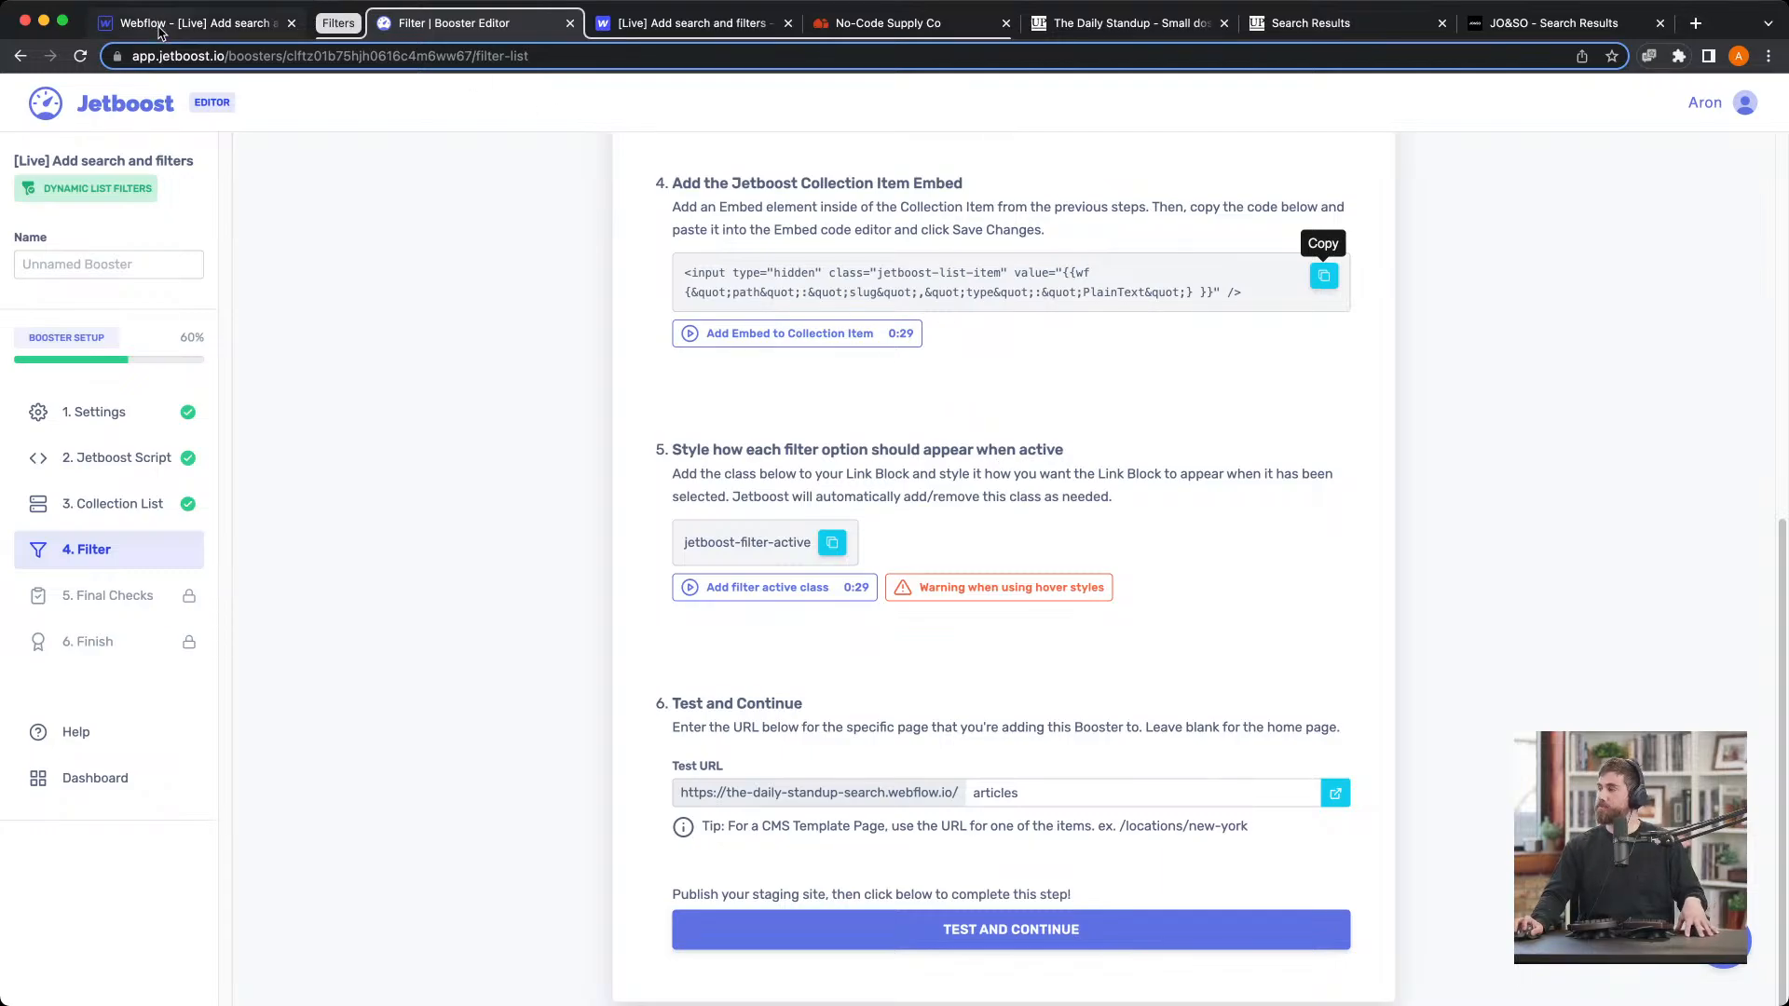
pyautogui.click(835, 556)
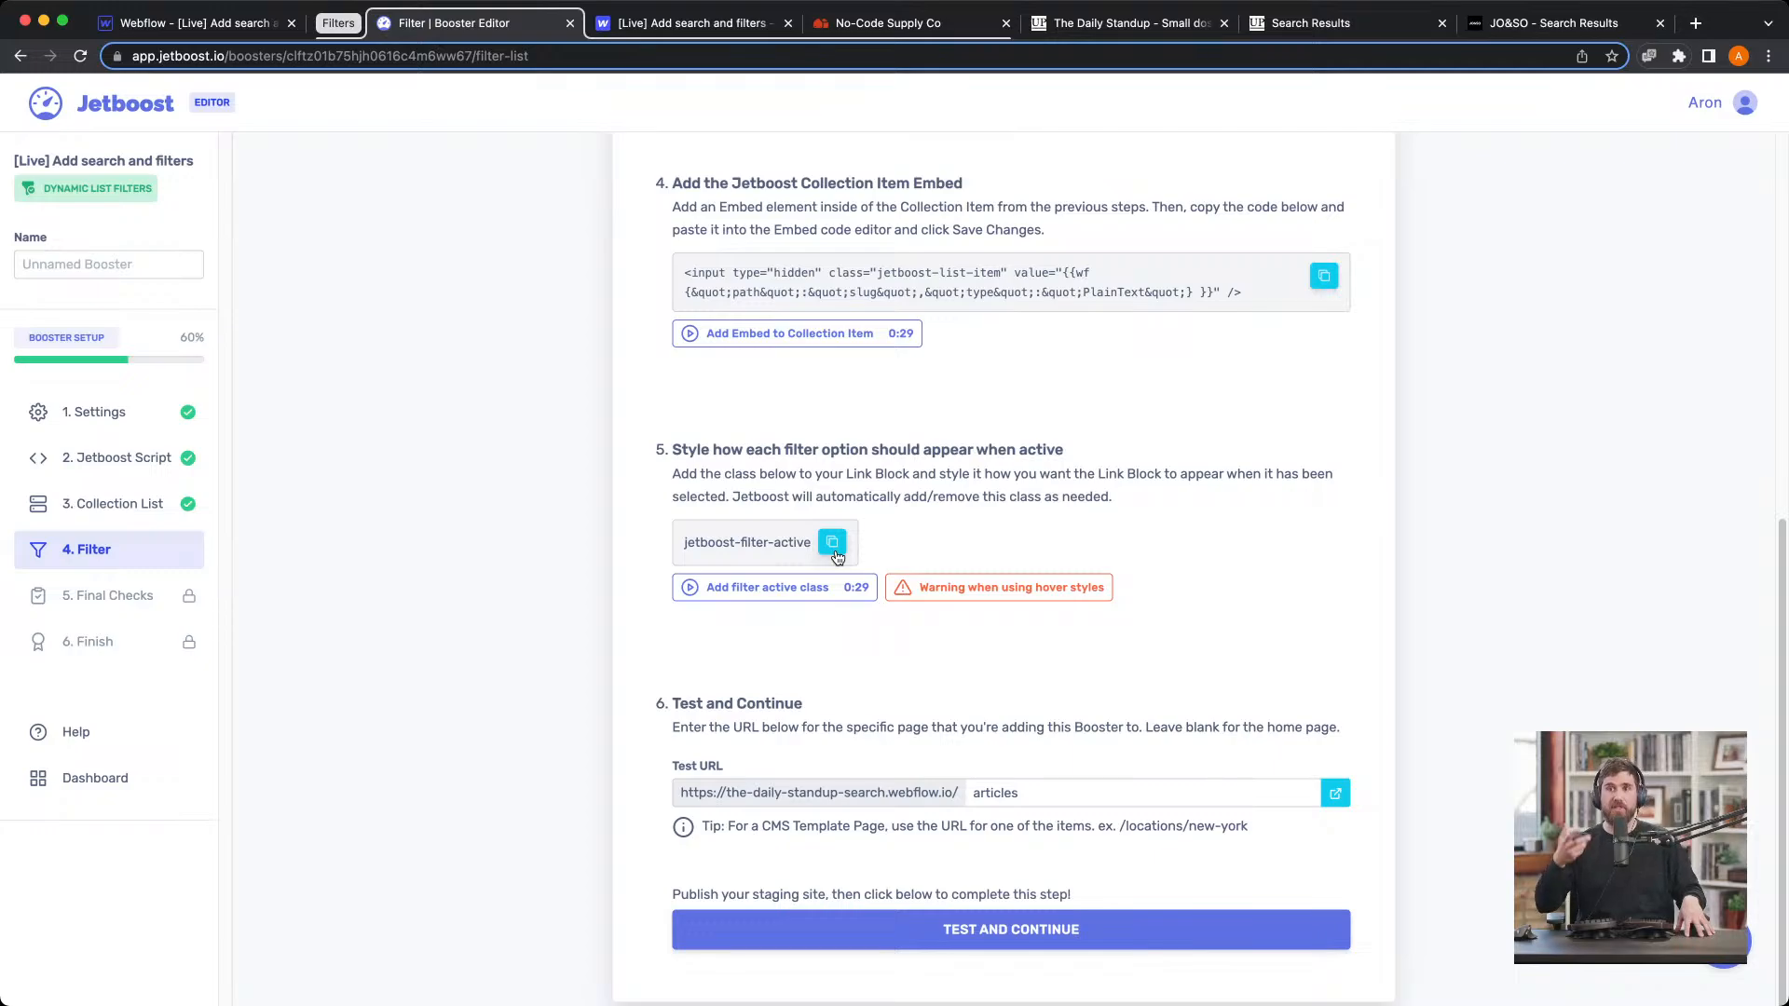
# Switch to Webflow, check the Style guide page, and return to the Articles page
pyautogui.click(226, 30)
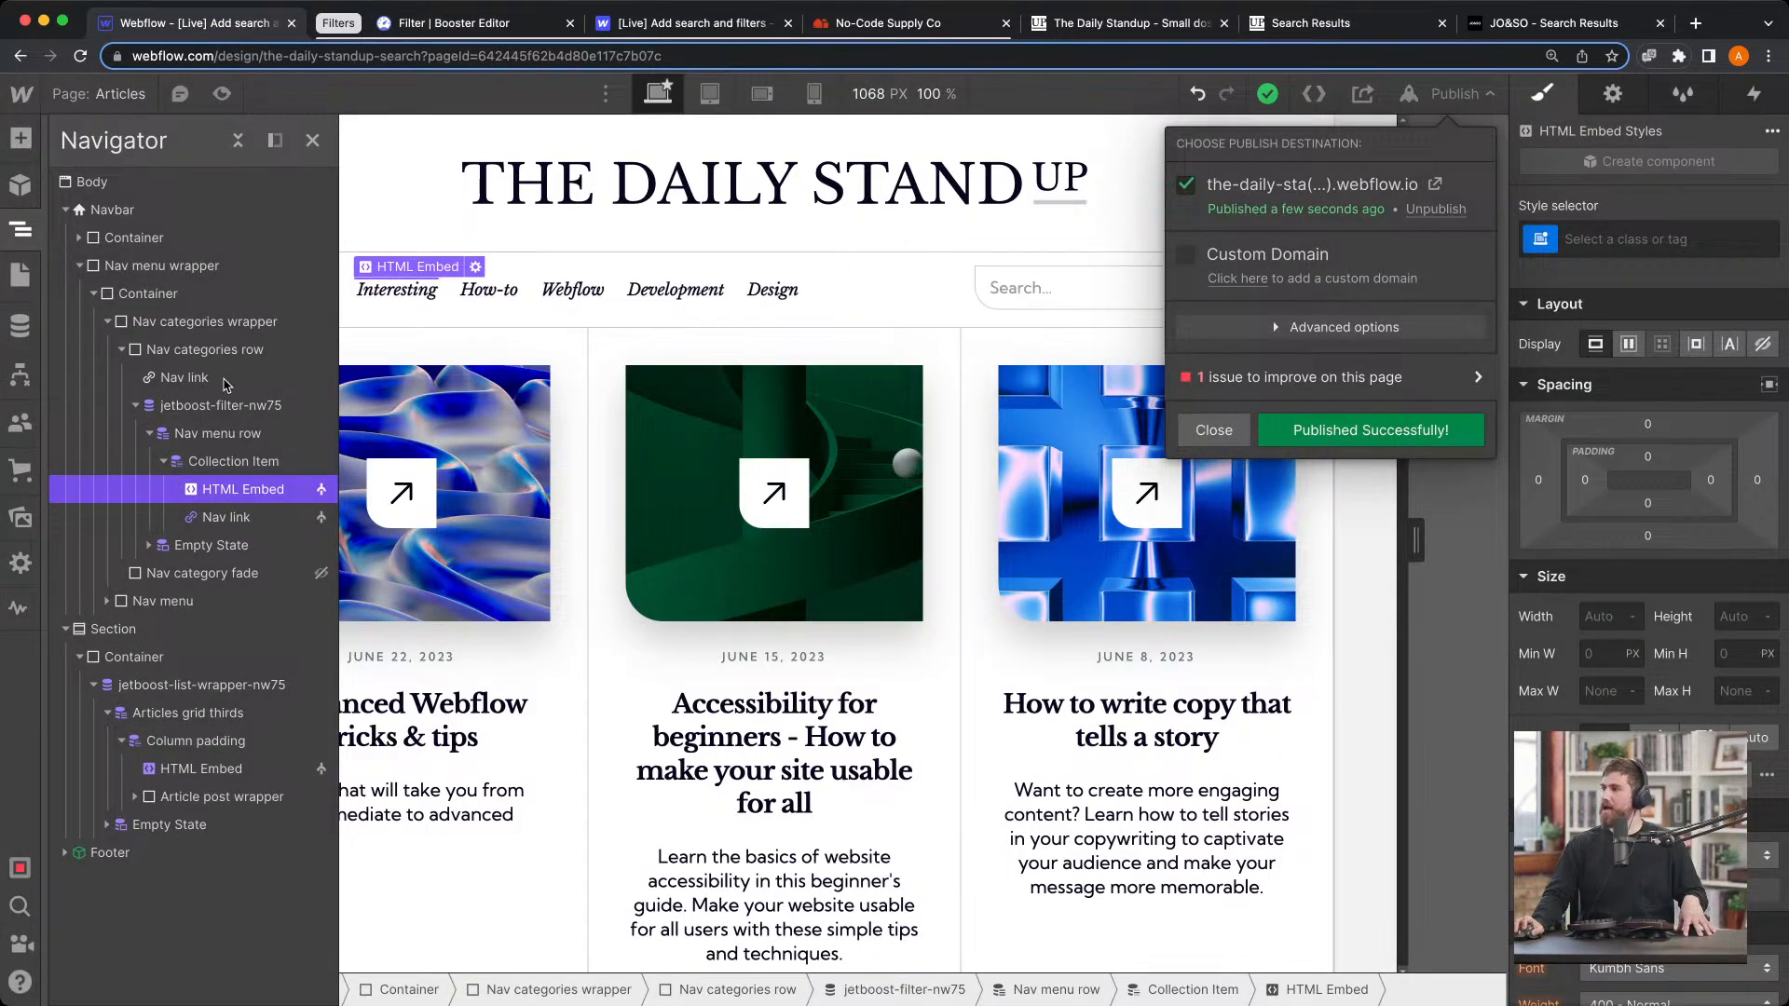
pyautogui.click(427, 294)
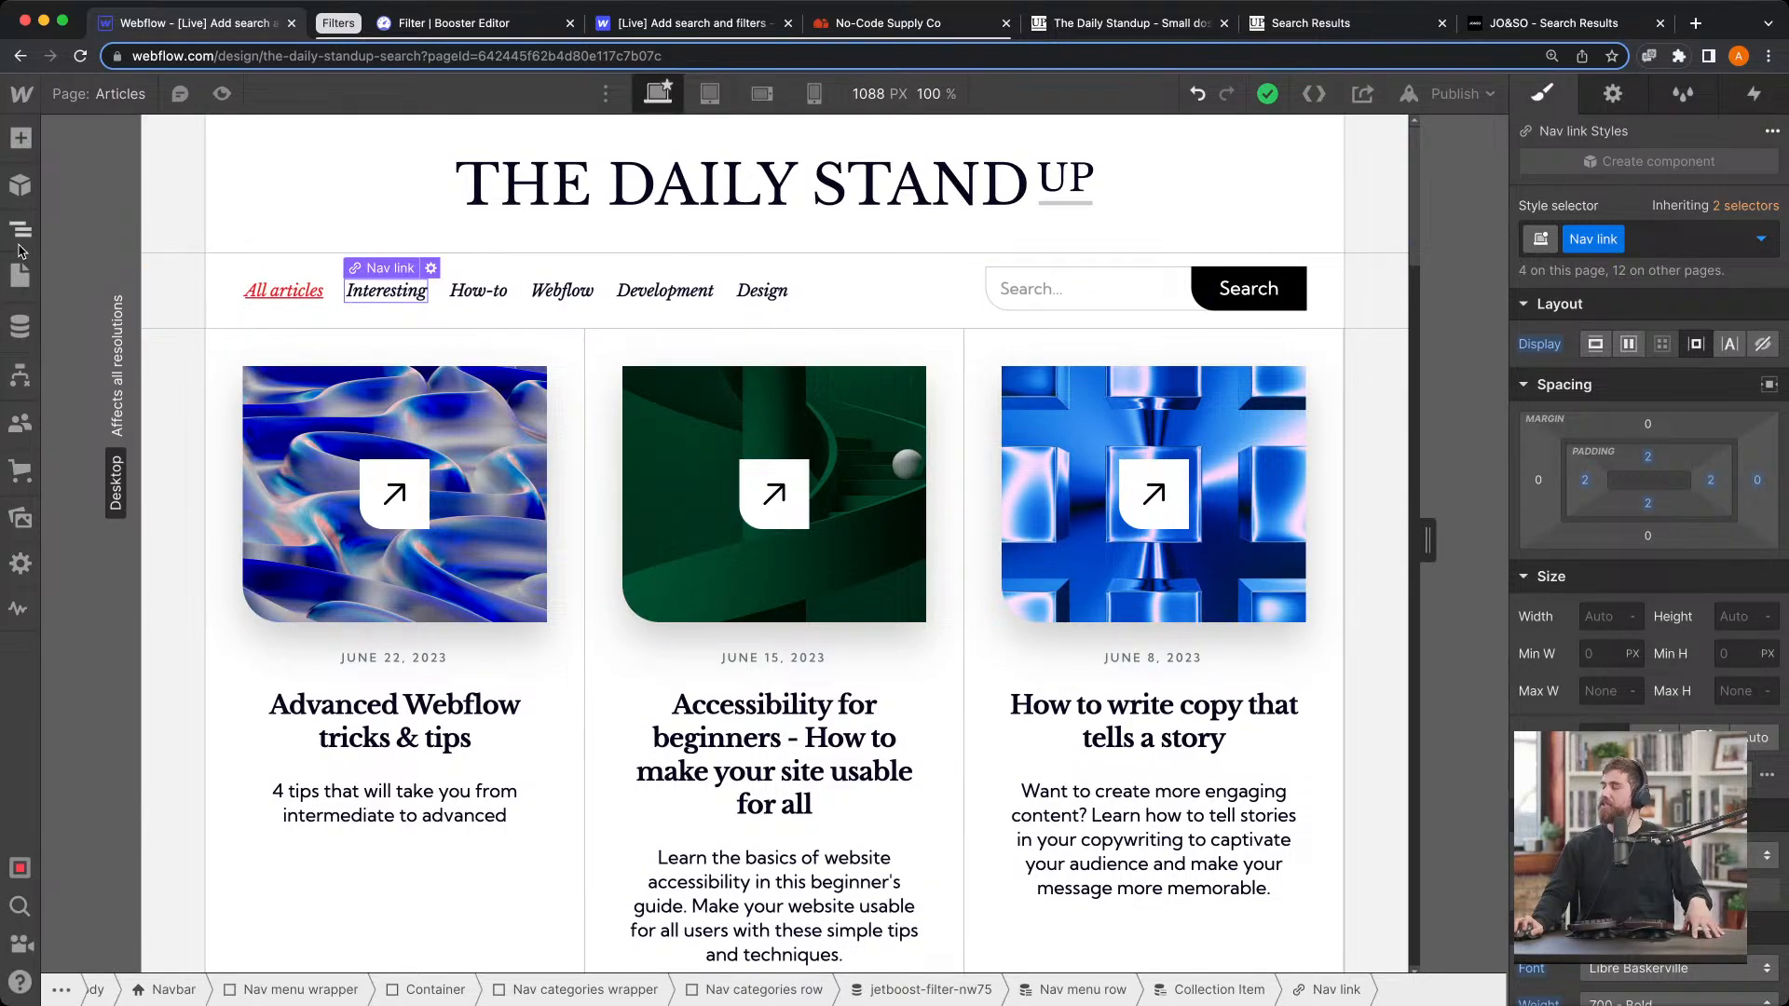
pyautogui.click(21, 231)
pyautogui.click(20, 275)
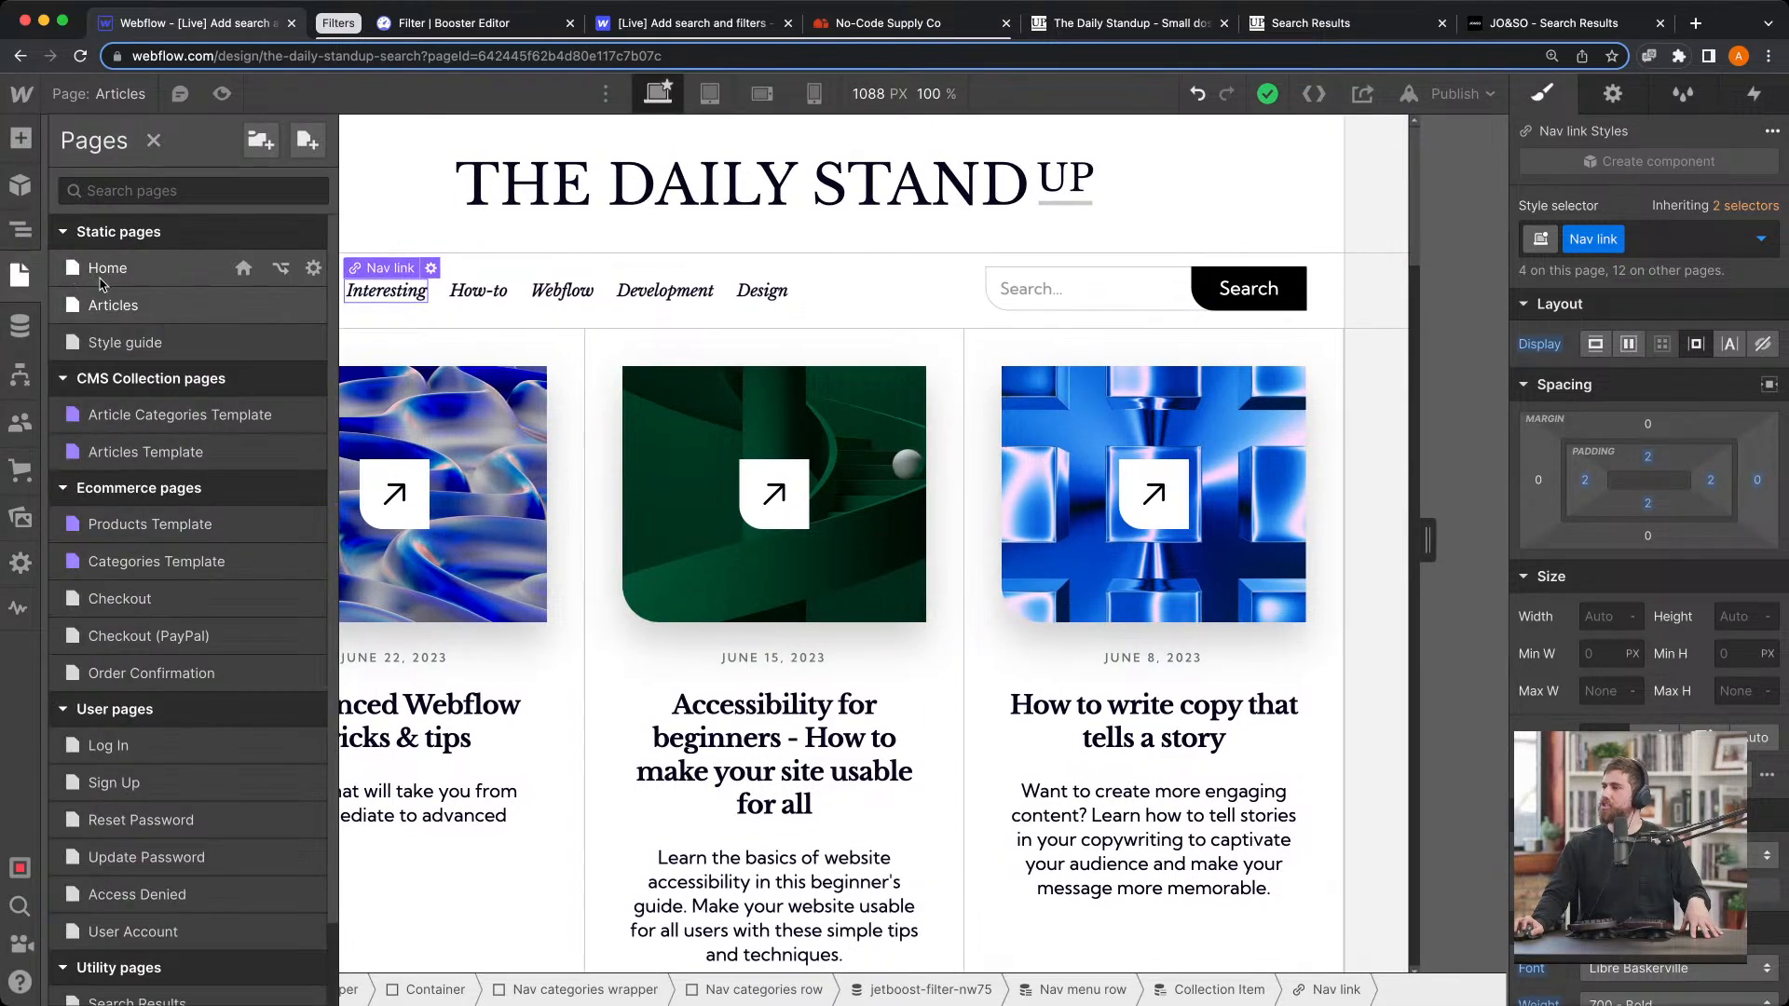
pyautogui.click(117, 343)
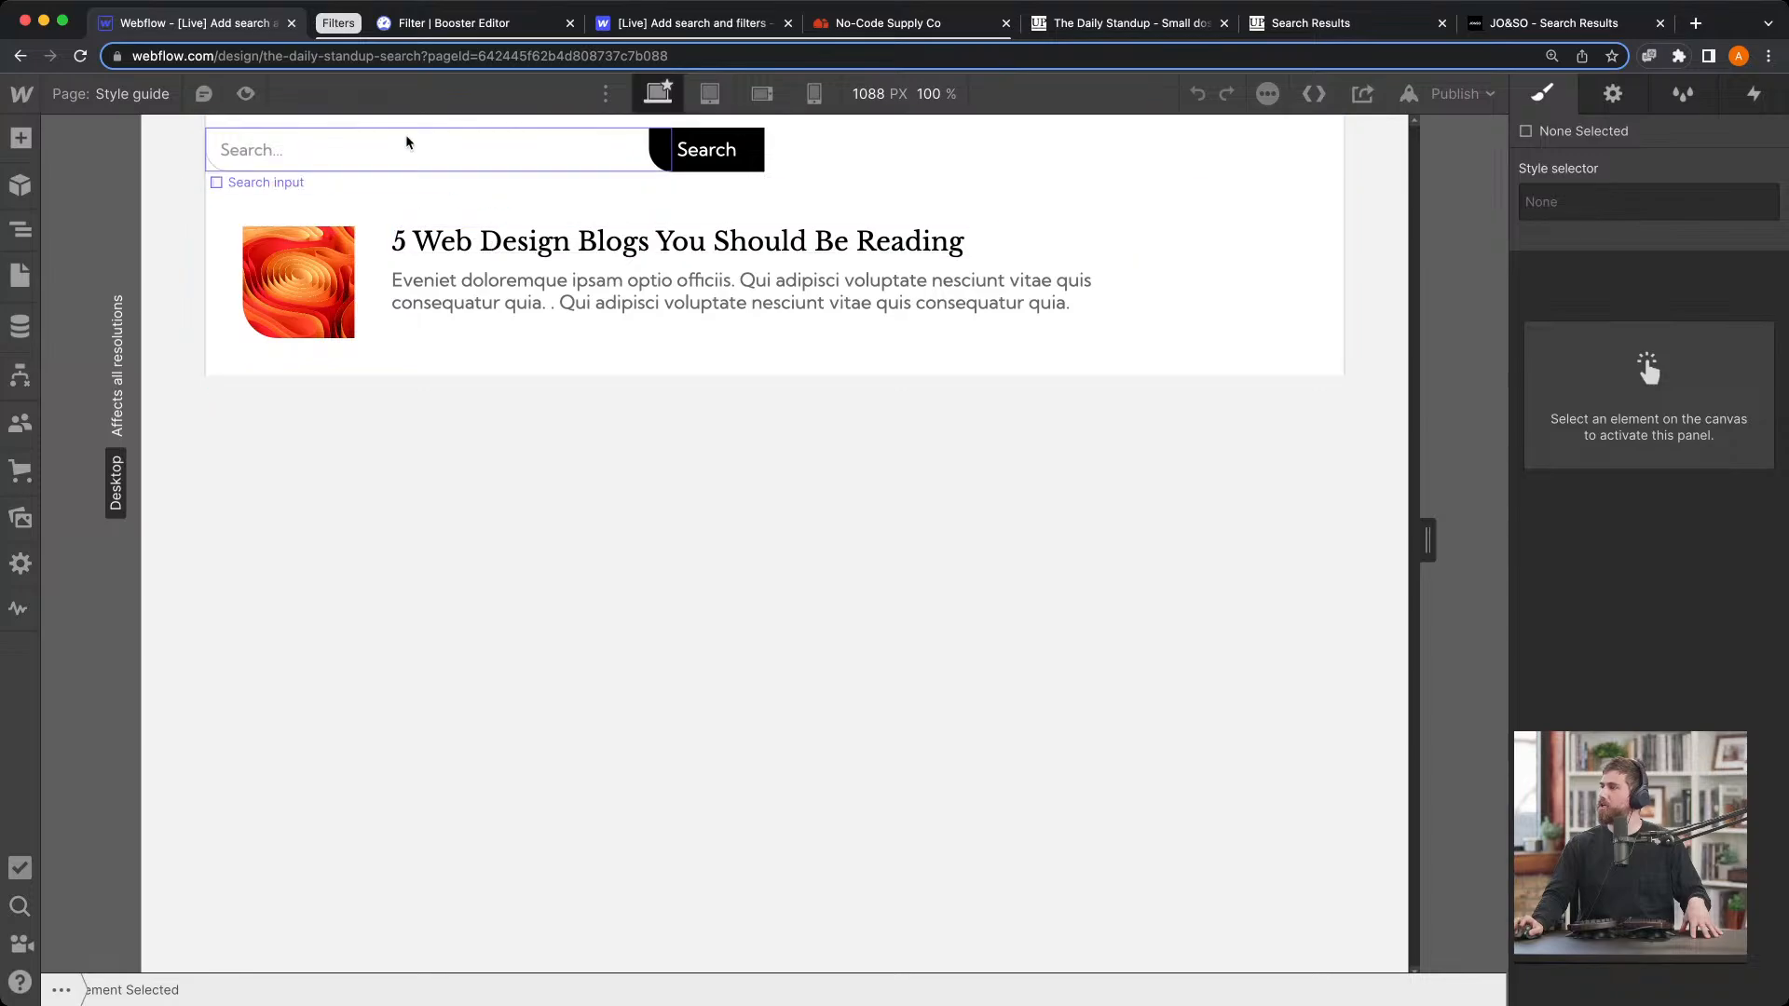
pyautogui.click(20, 231)
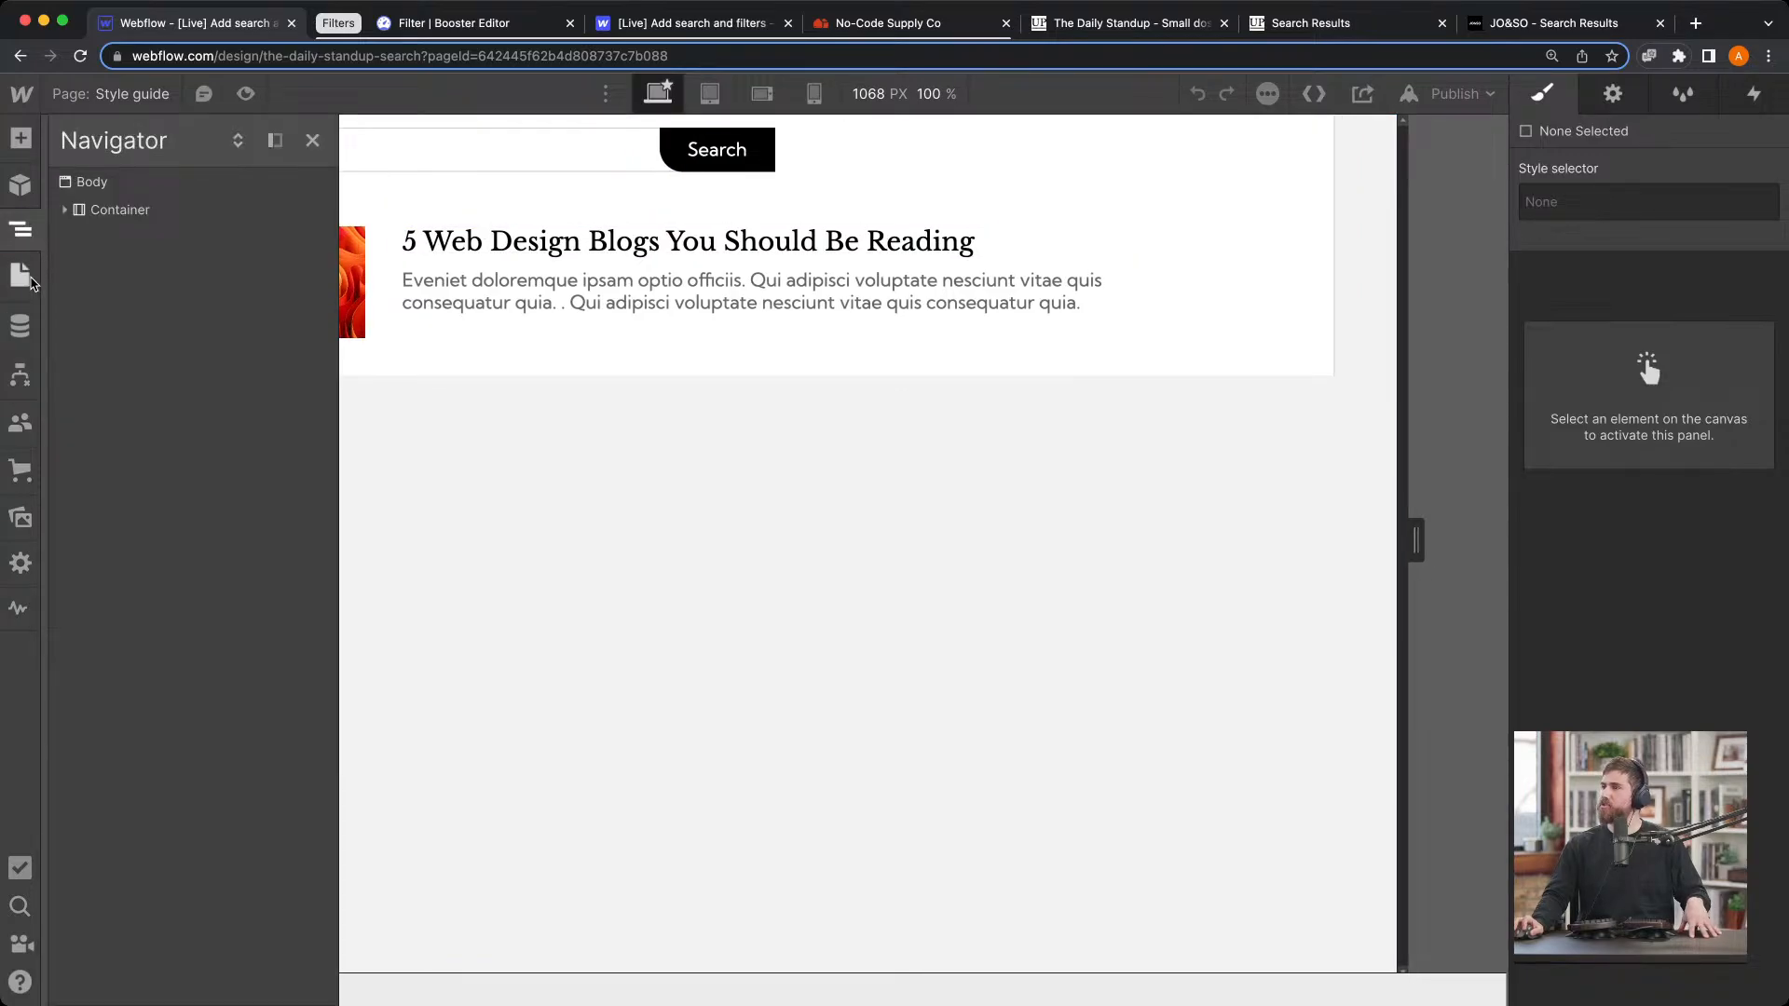
pyautogui.click(21, 275)
pyautogui.click(122, 300)
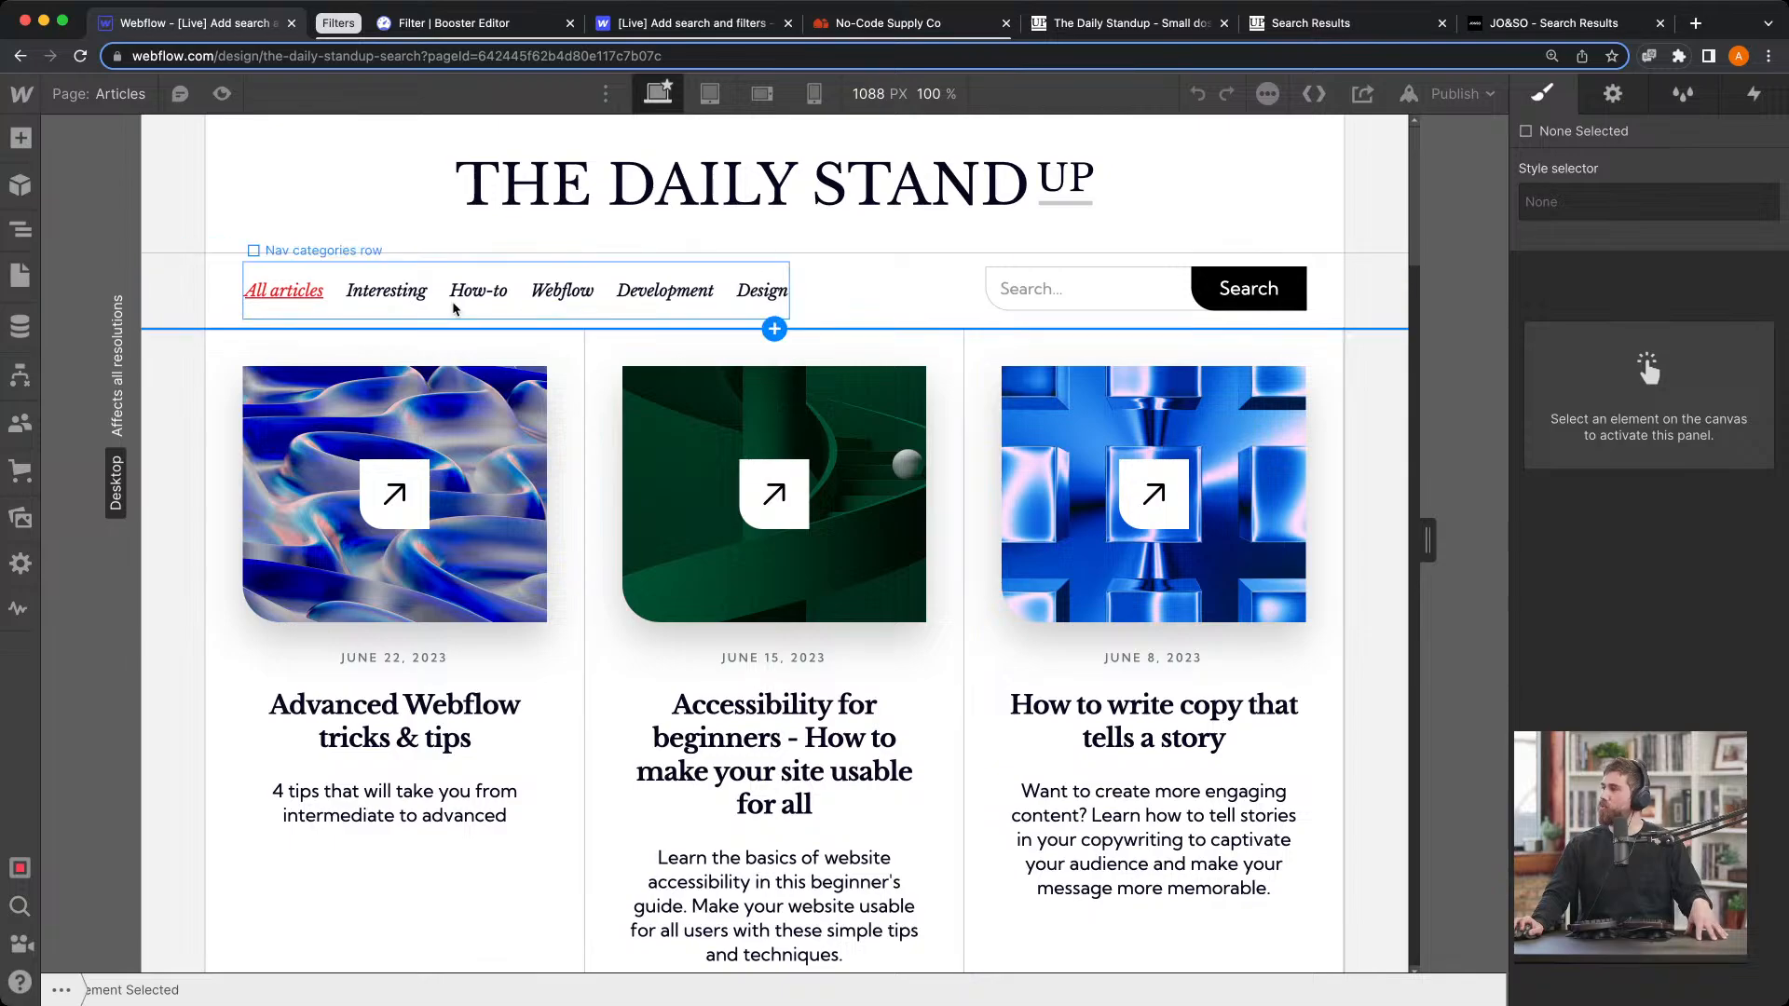
# Add the combo class jetboost-filter-active to the Interesting nav link in the navbar
pyautogui.click(384, 299)
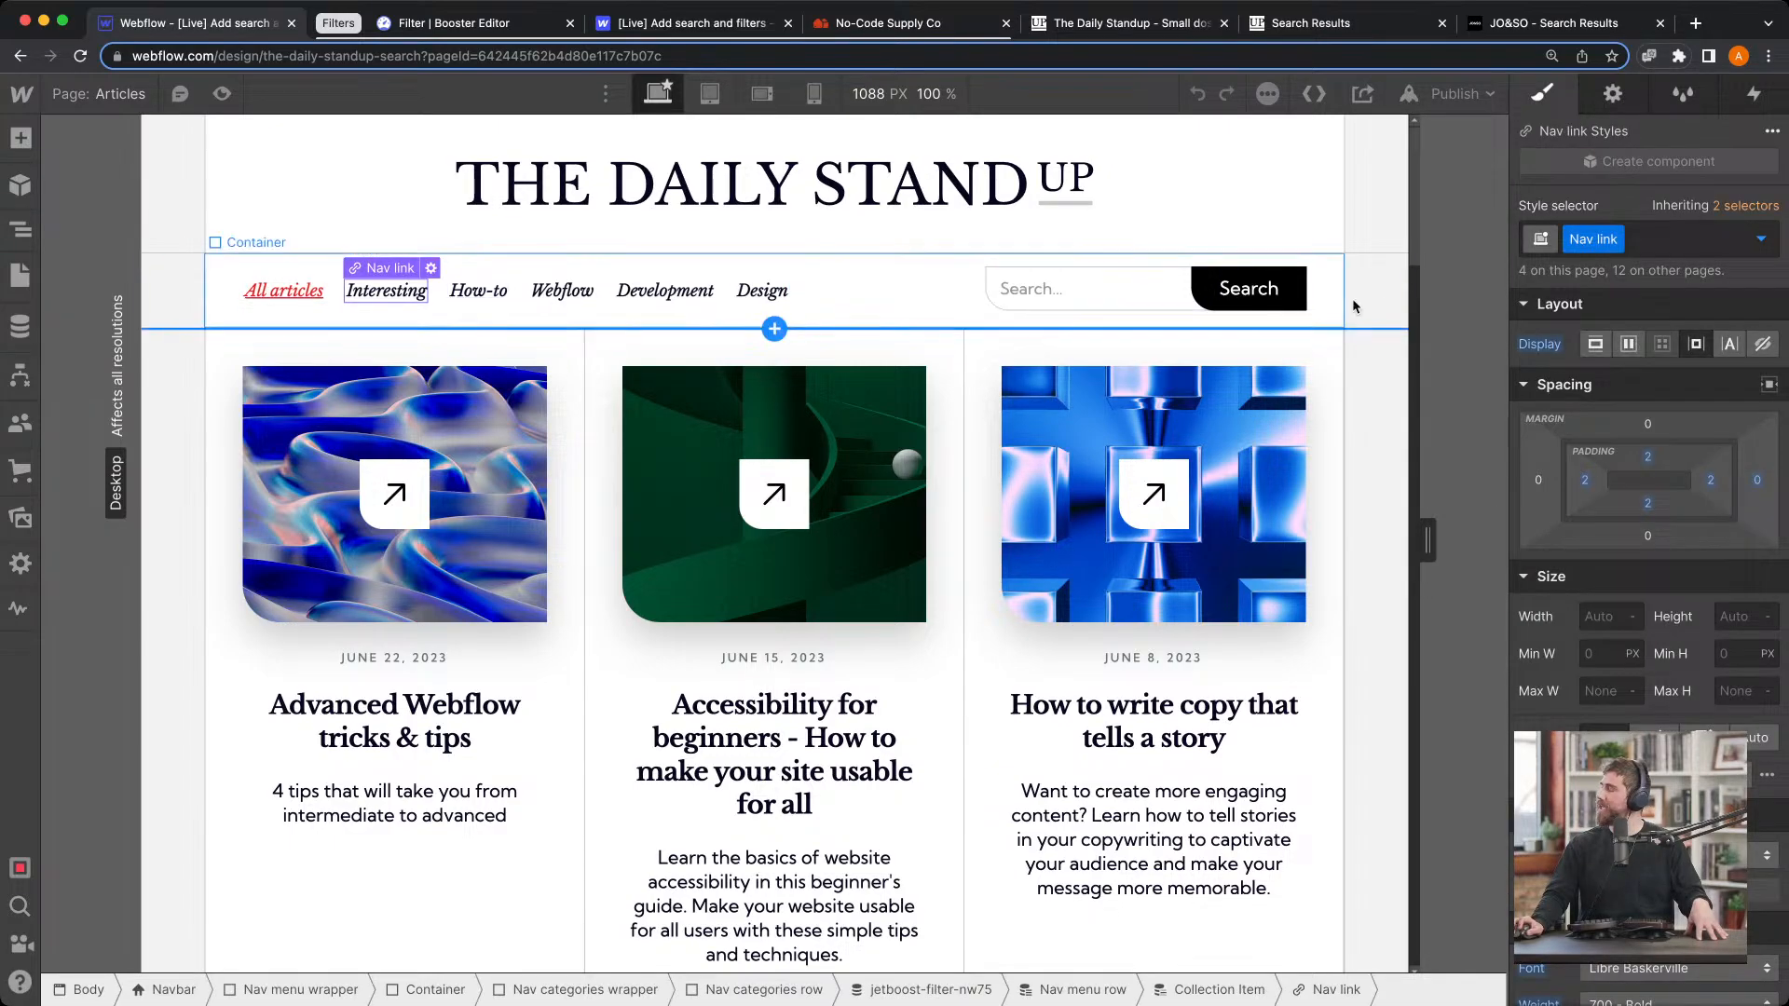
pyautogui.click(1742, 250)
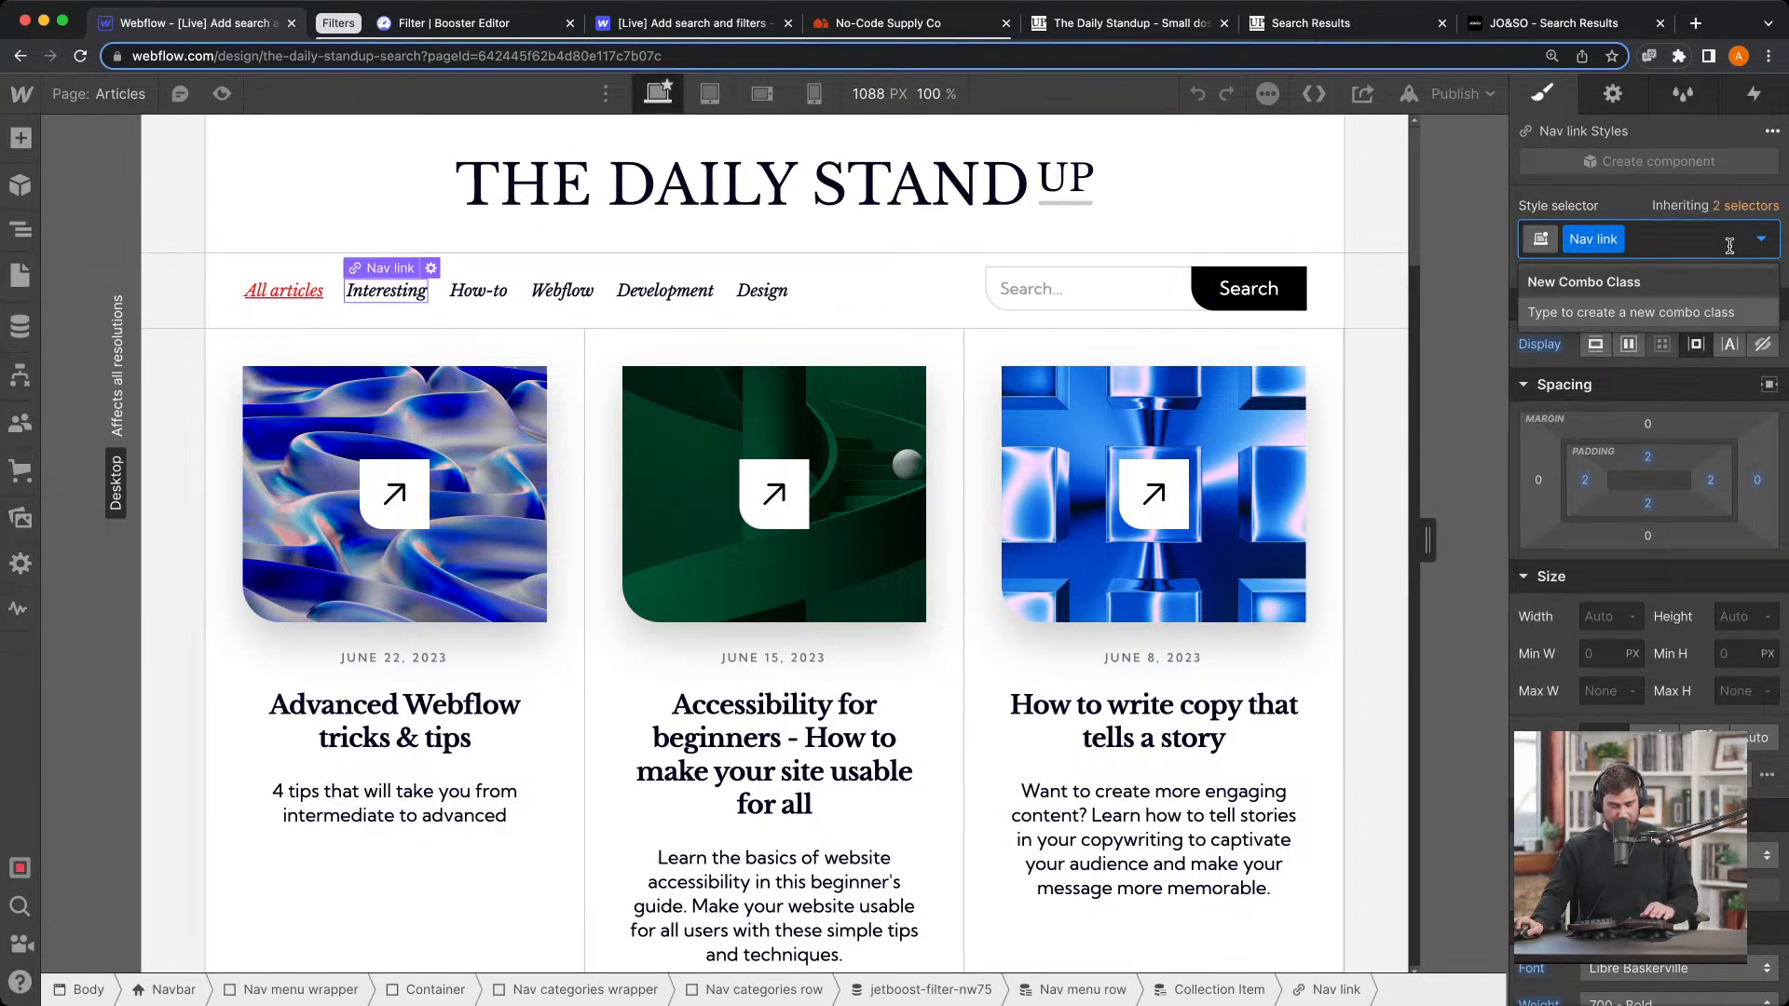
pyautogui.press('super+v')
pyautogui.press('Return')
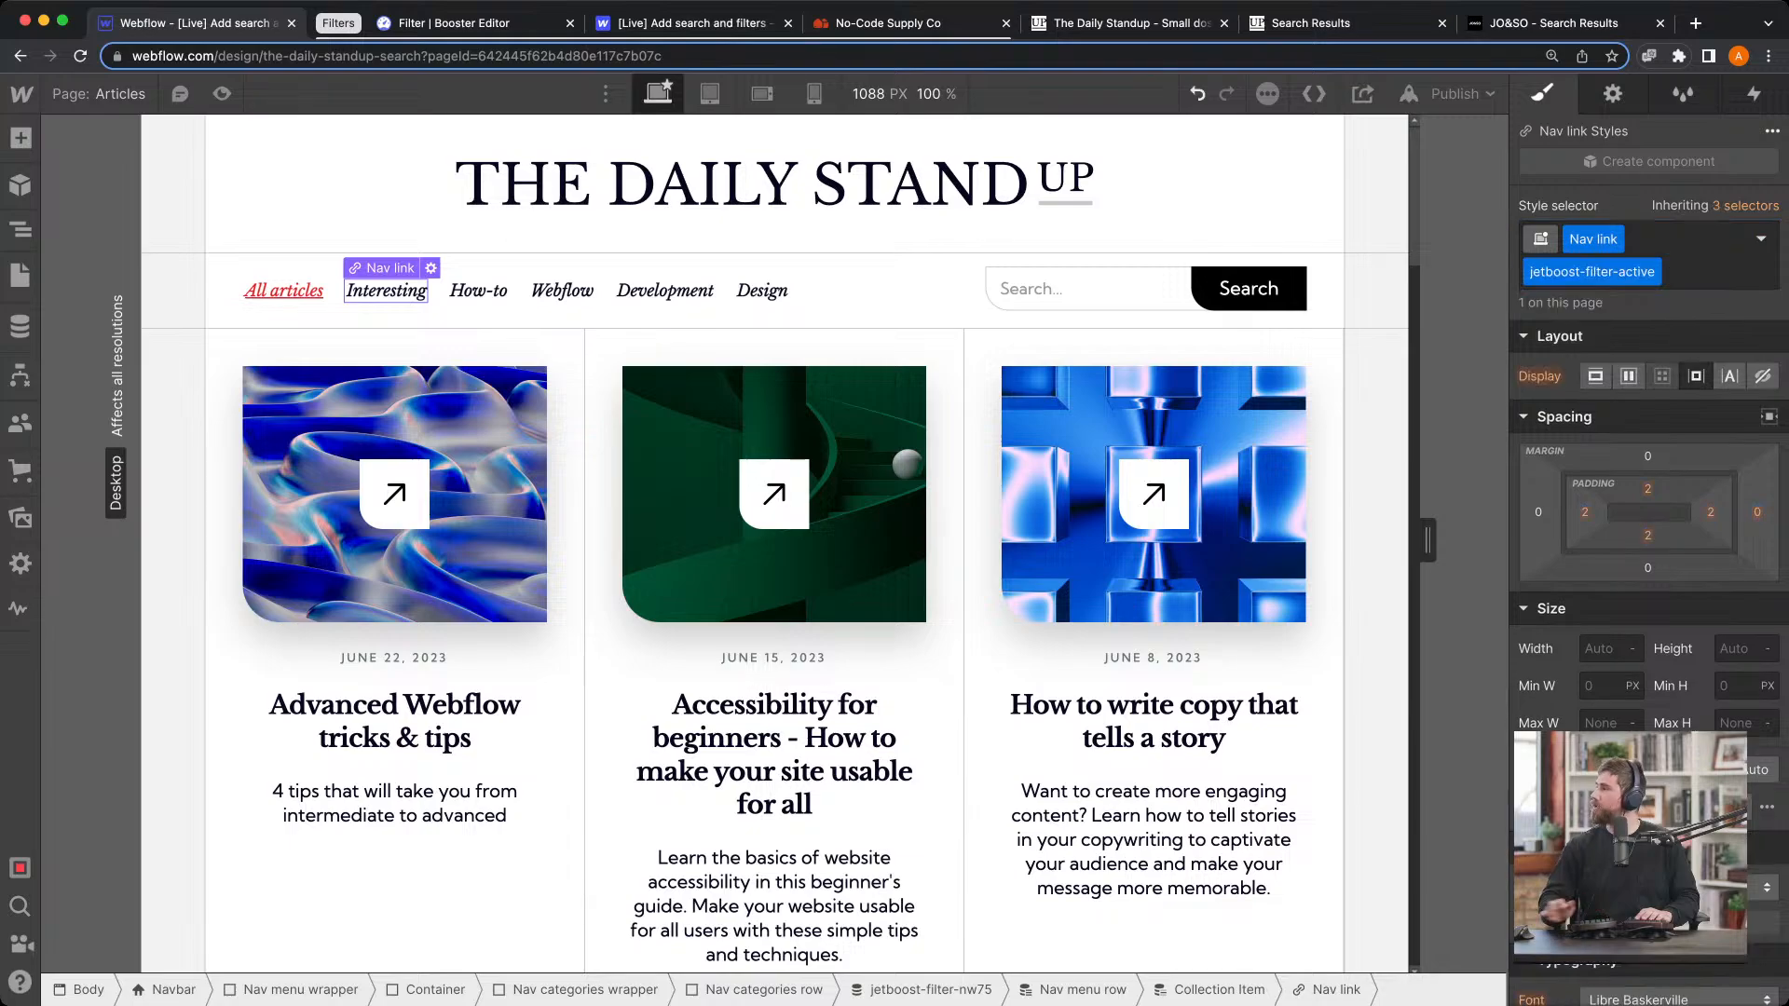
pyautogui.scroll(-2, 1675, 598)
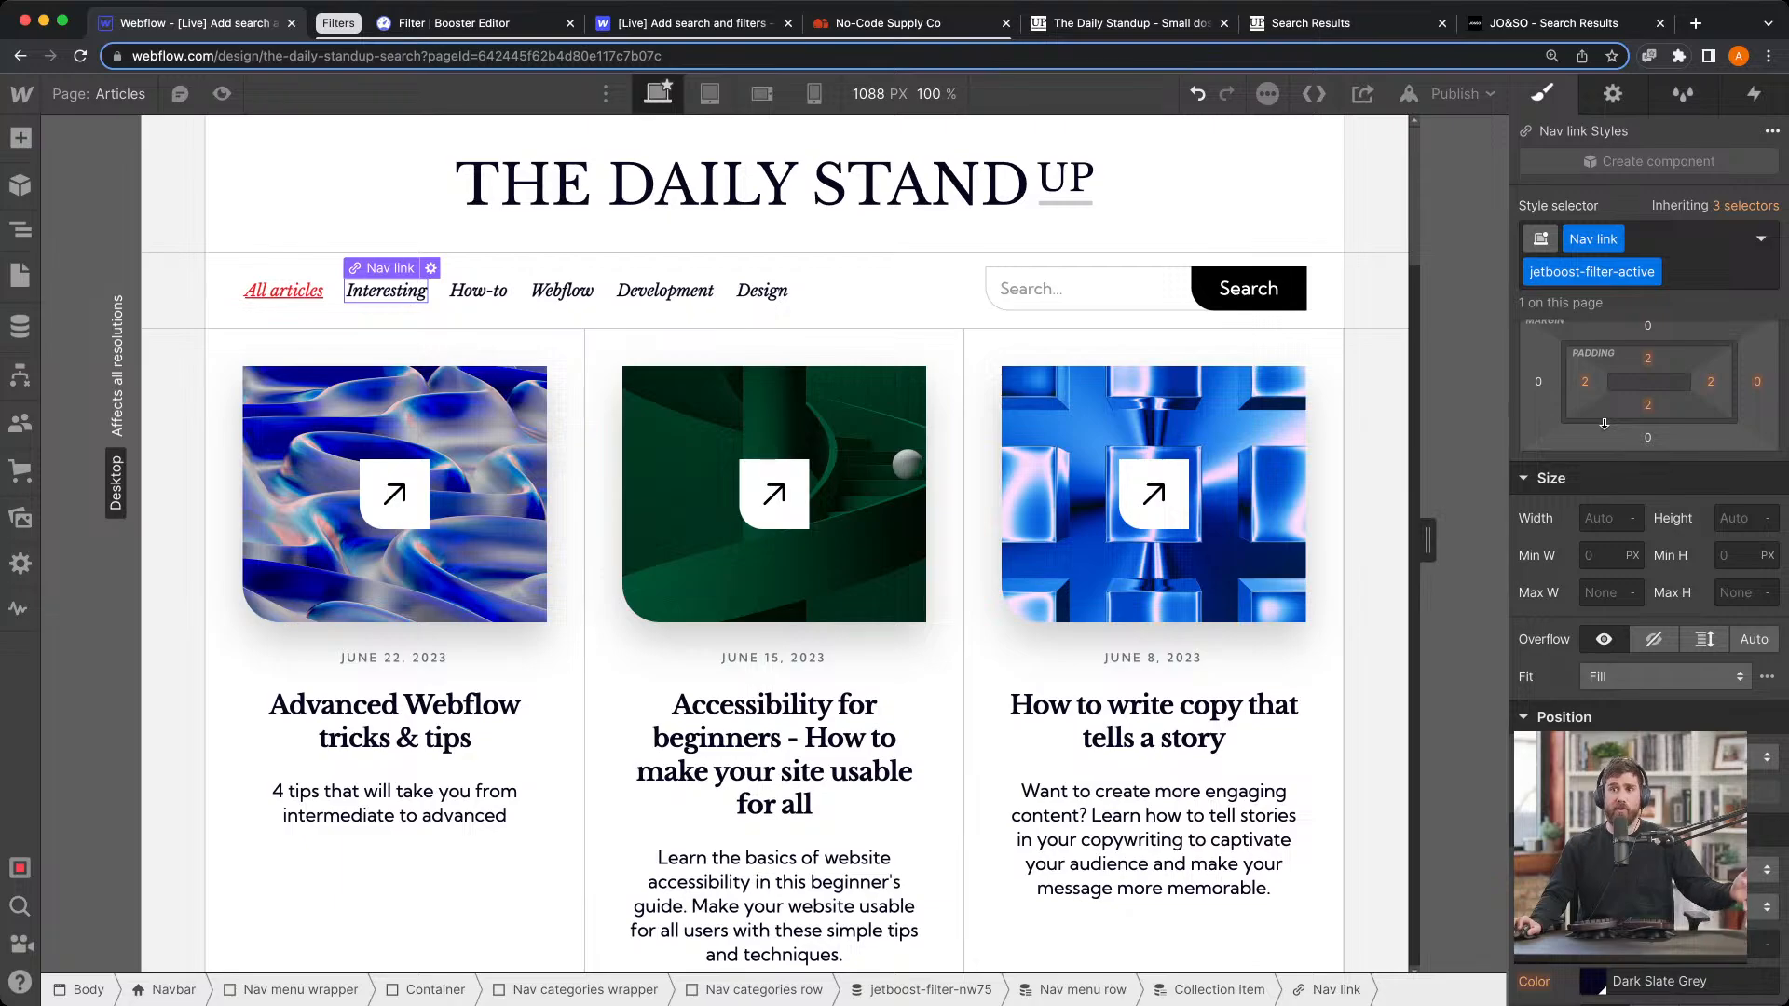
pyautogui.scroll(-10, 1640, 560)
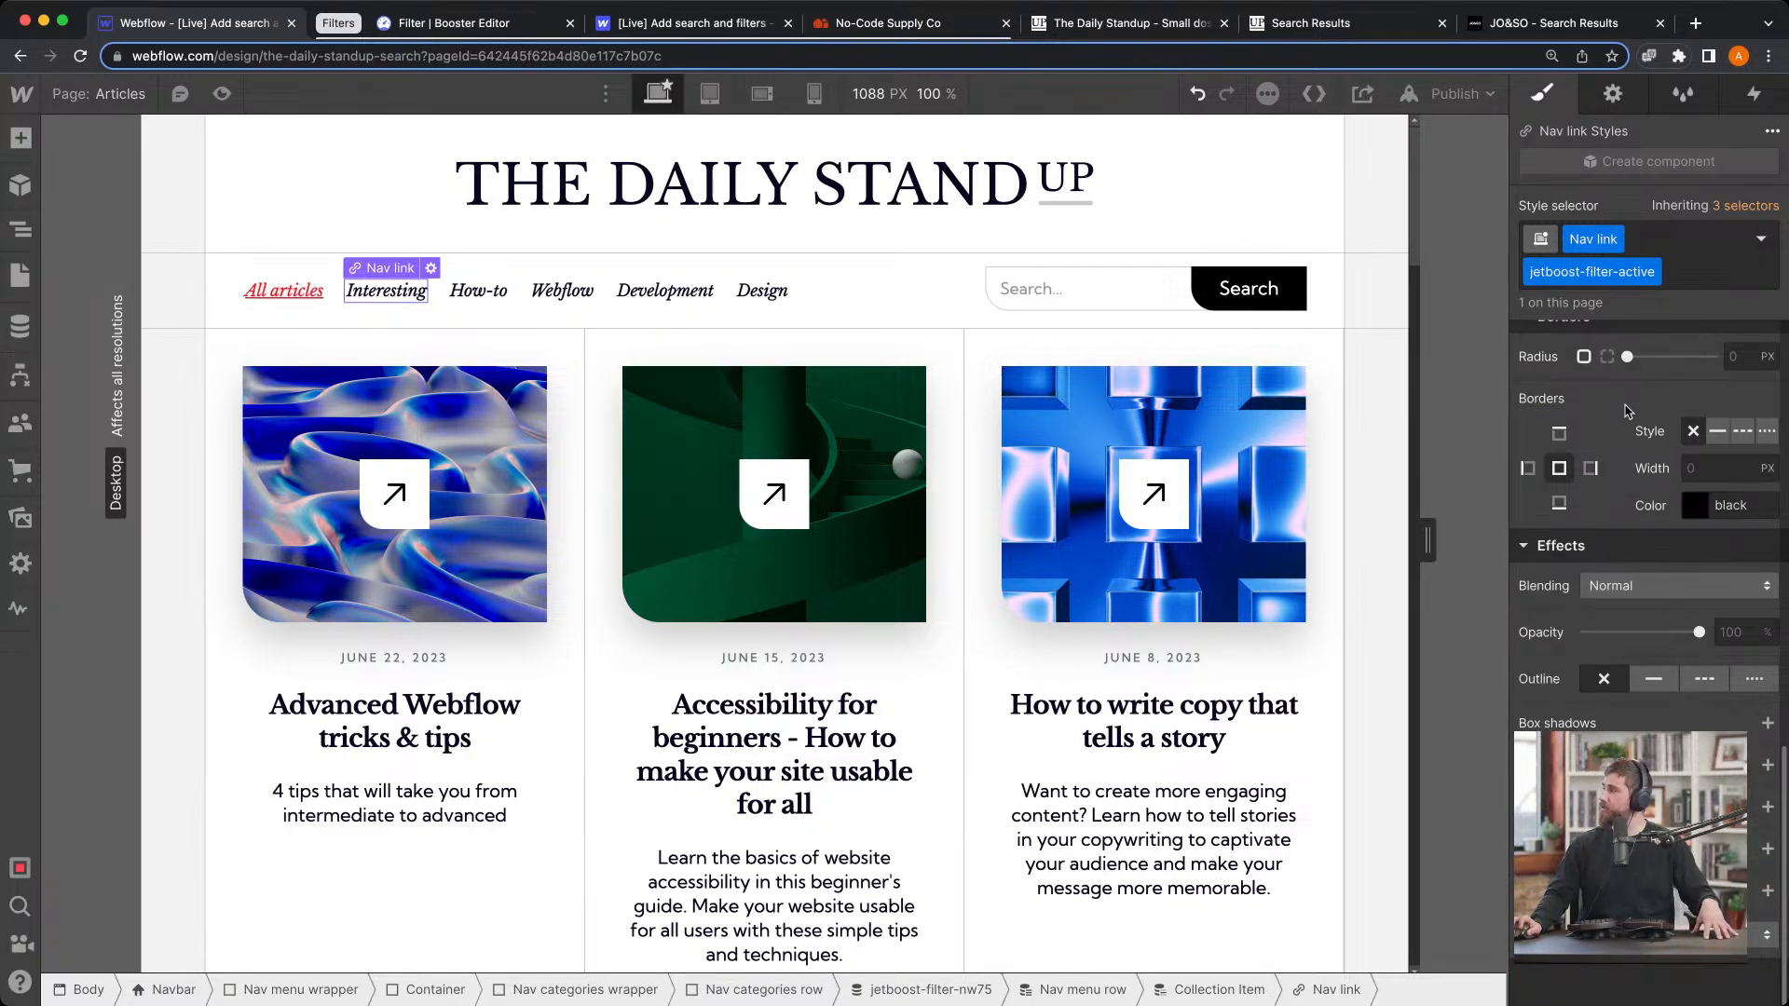
# Underline the text in the Nav link's jetboost-filter-active style and change its link type to URL with the address left blank
pyautogui.scroll(6, 1647, 560)
pyautogui.scroll(4, 1689, 471)
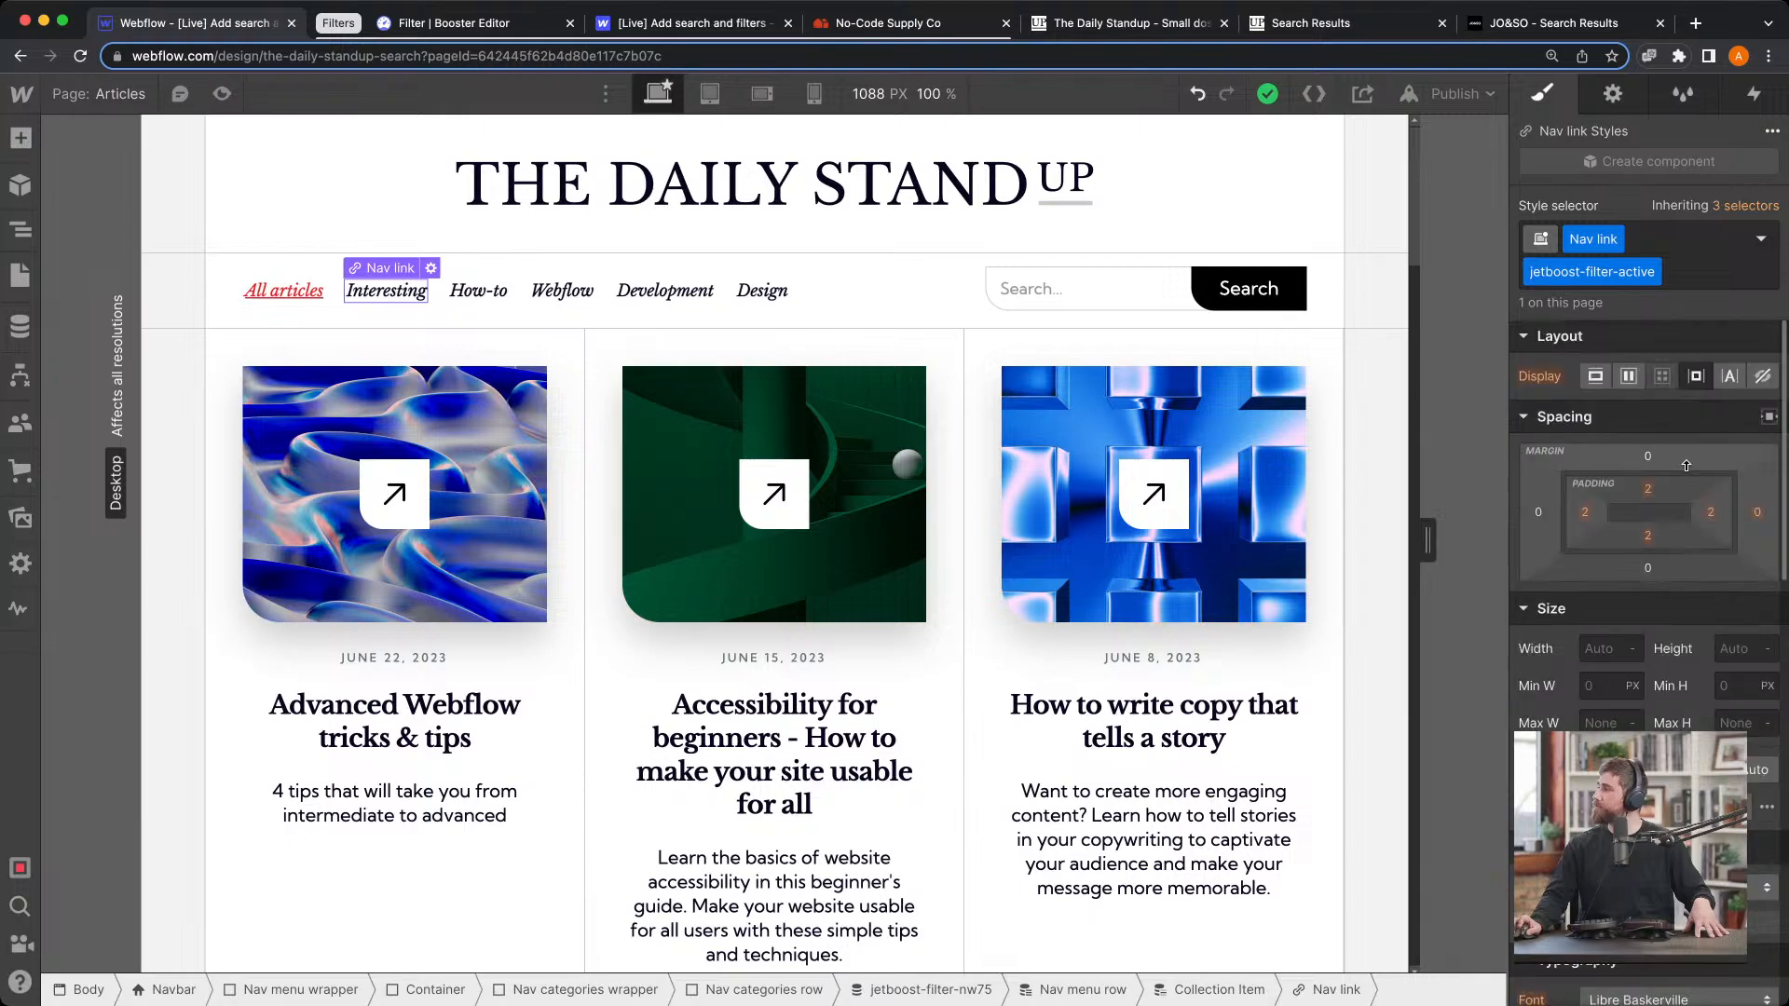
pyautogui.scroll(-8, 1689, 476)
pyautogui.scroll(5, 1694, 560)
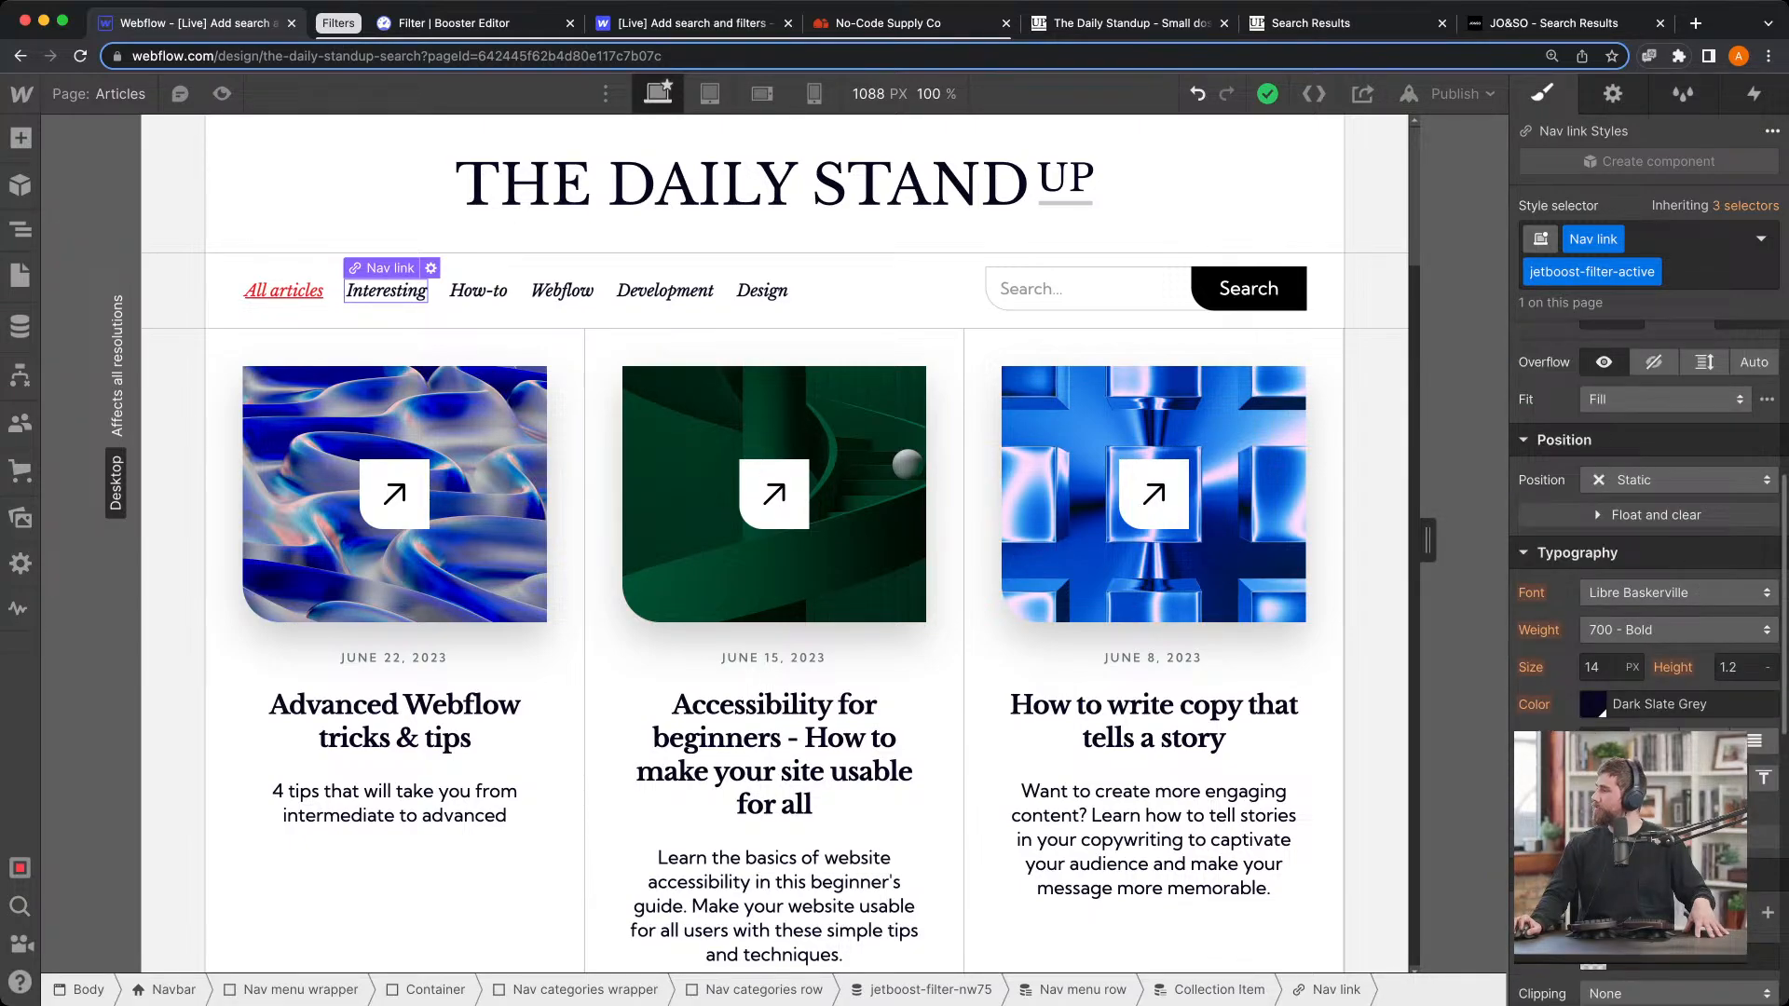
pyautogui.click(1733, 778)
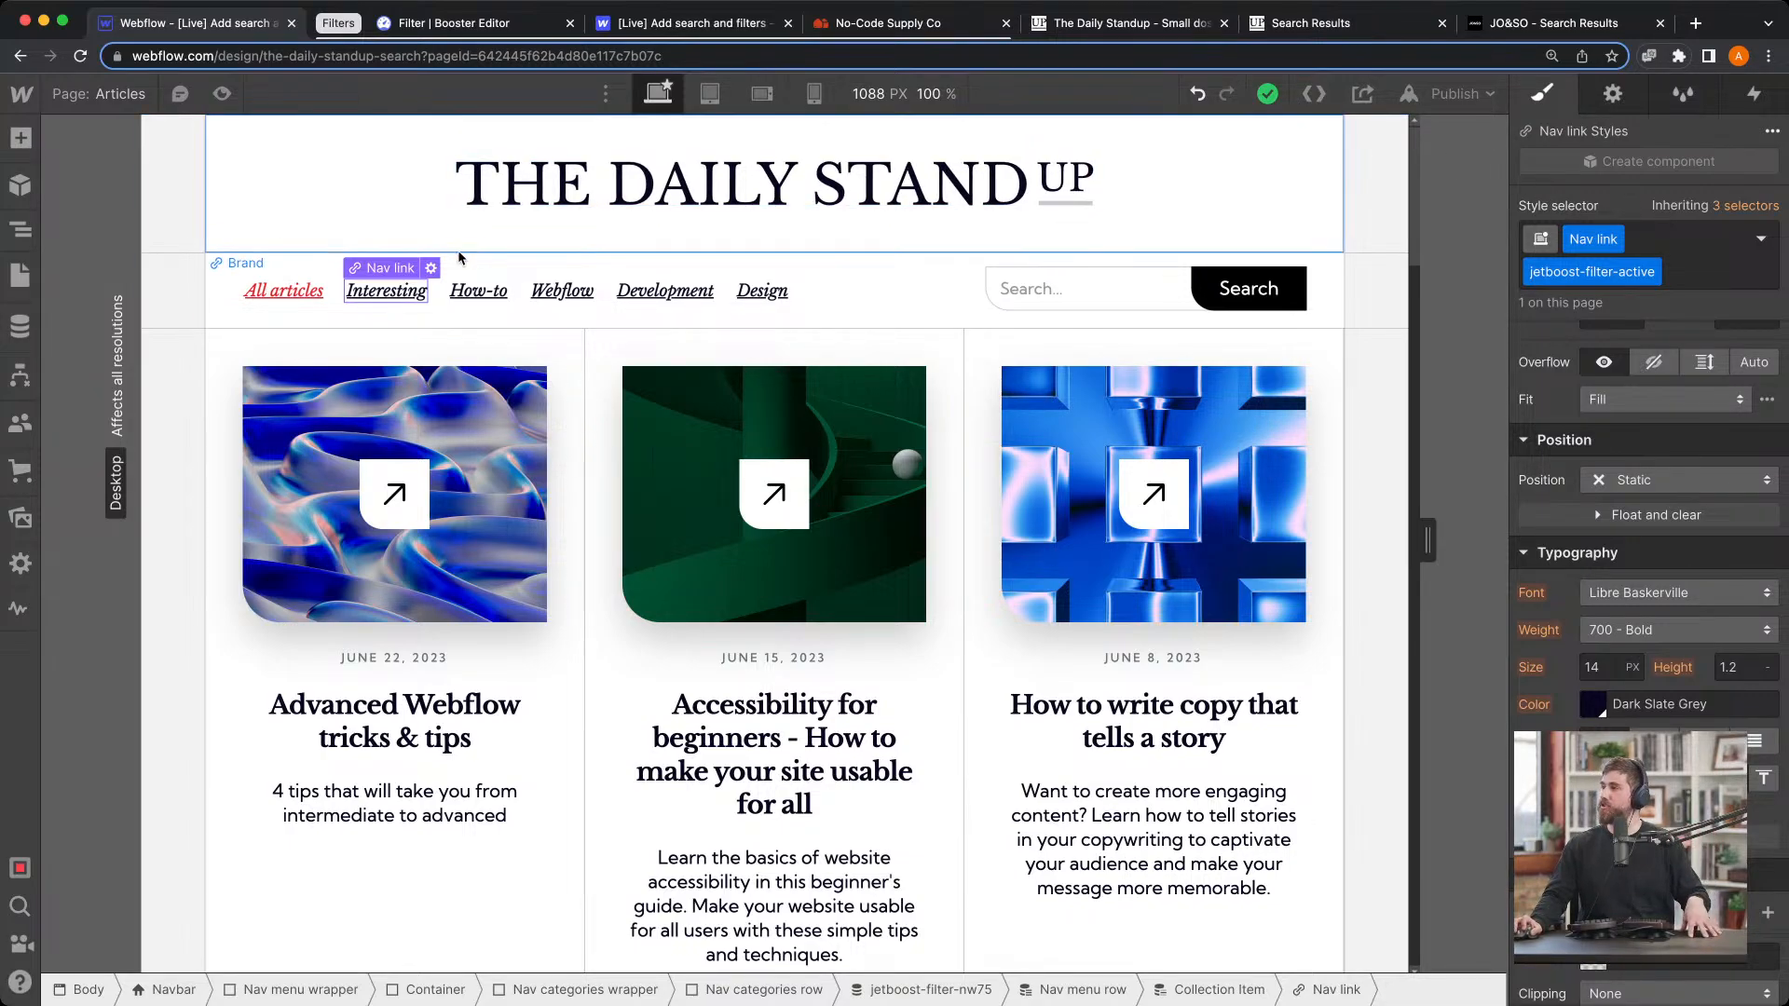
pyautogui.click(431, 269)
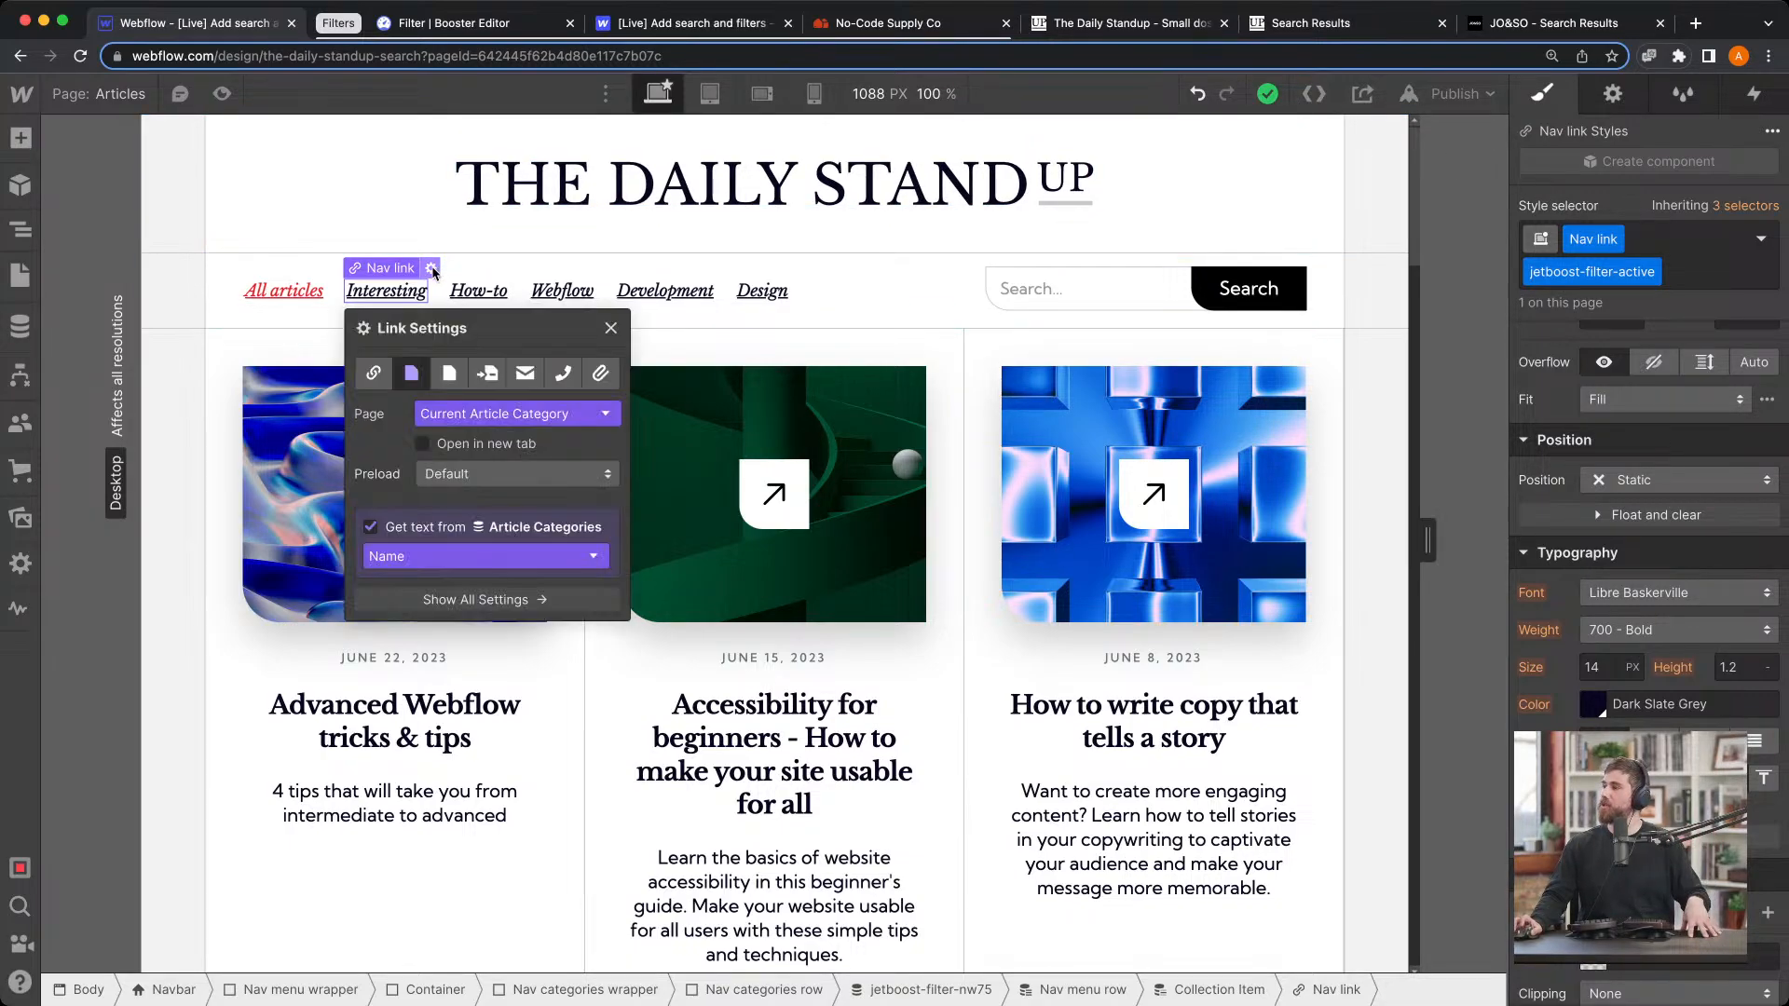
pyautogui.click(373, 373)
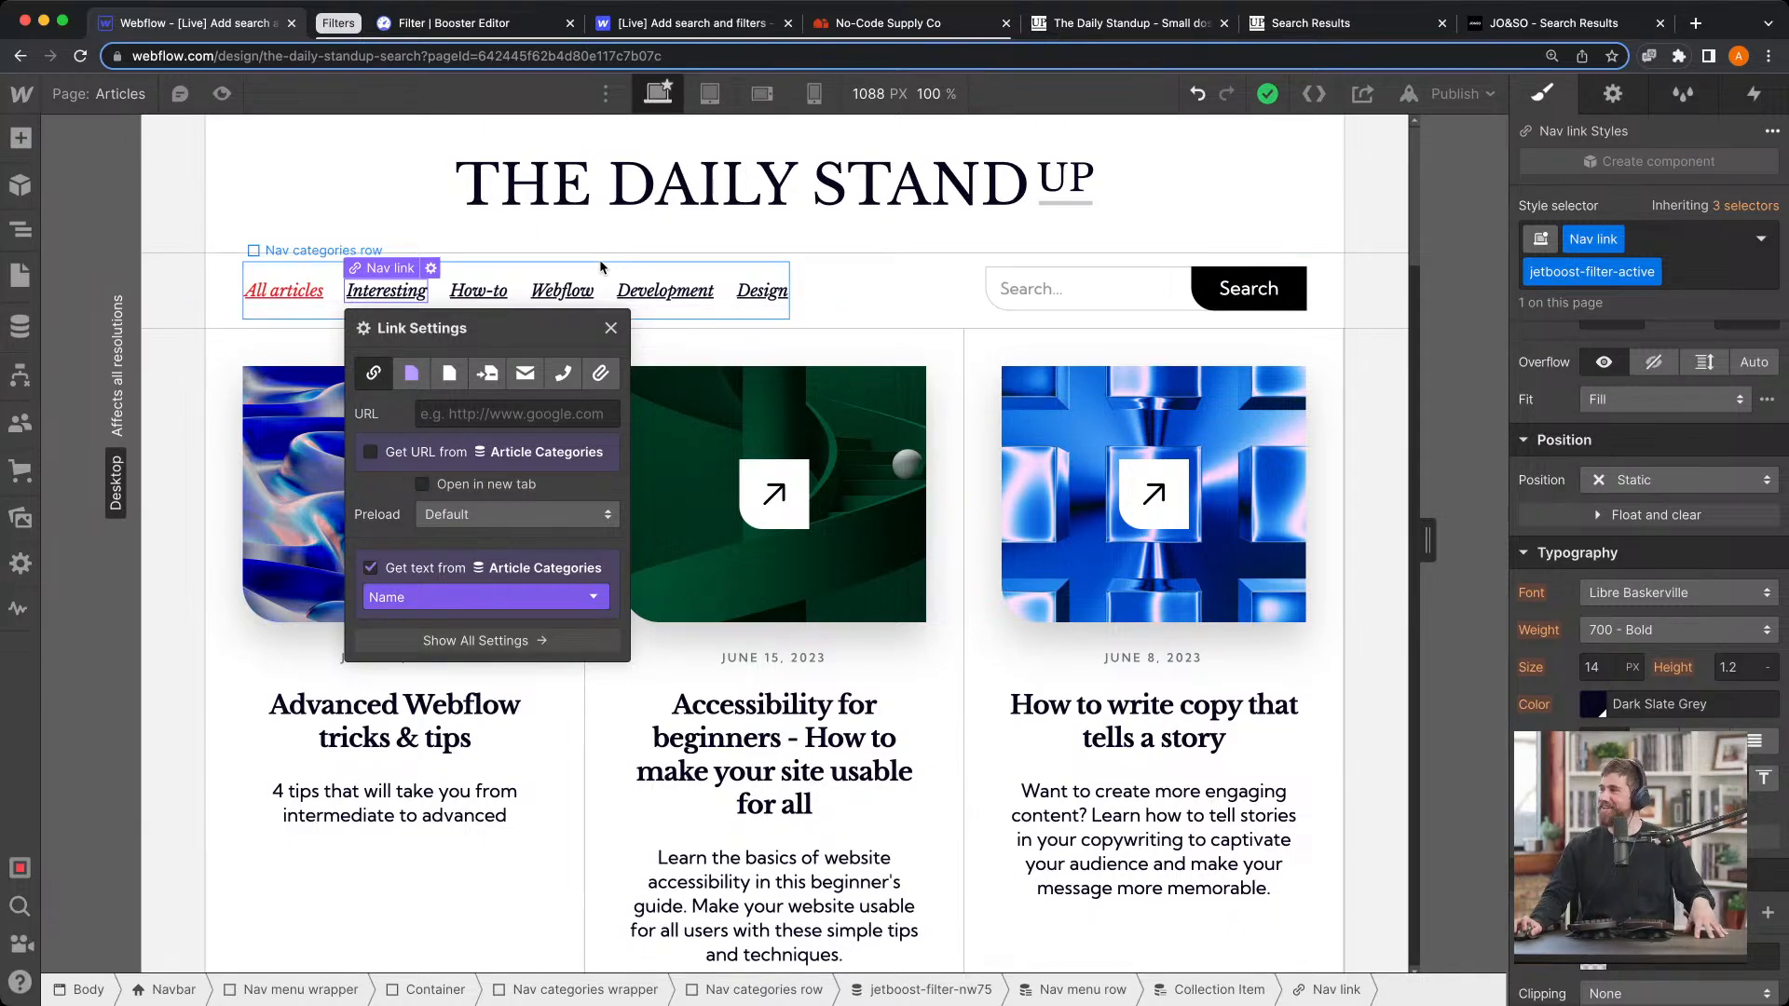
# Set the text color of the Nav link's jetboost-filter-active style to red #fd0409 and close the link settings
pyautogui.scroll(-5, 1711, 576)
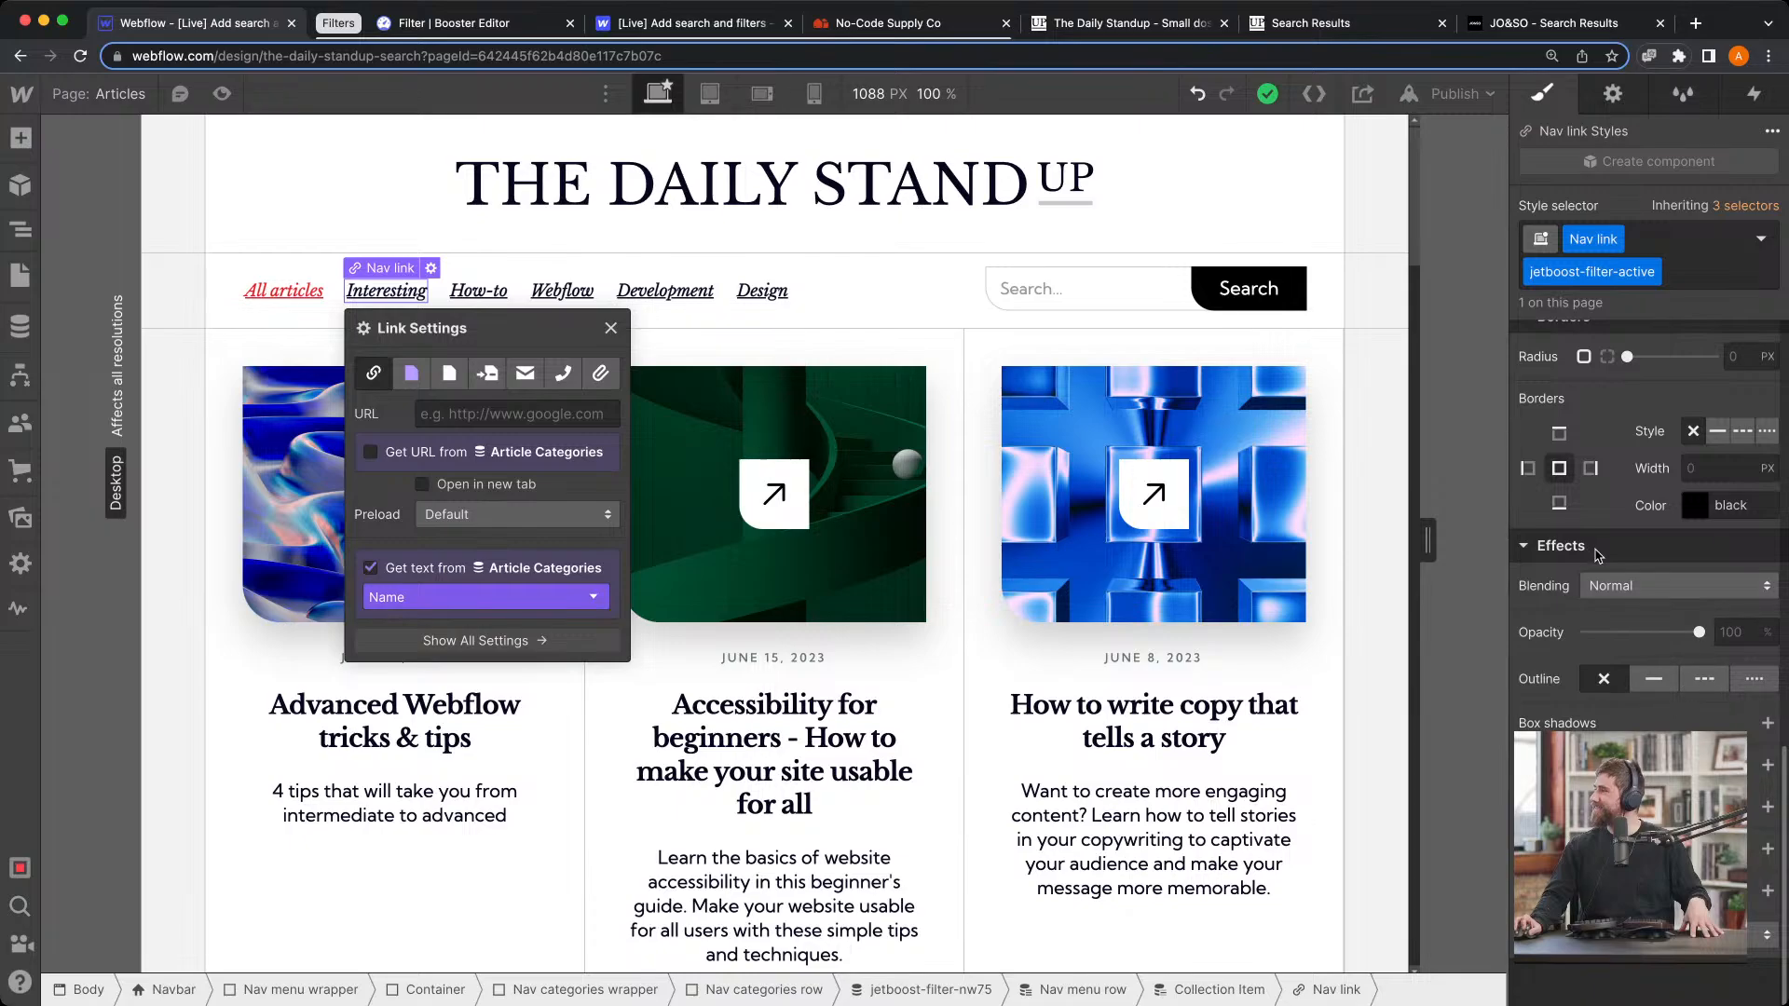
pyautogui.scroll(4, 1622, 578)
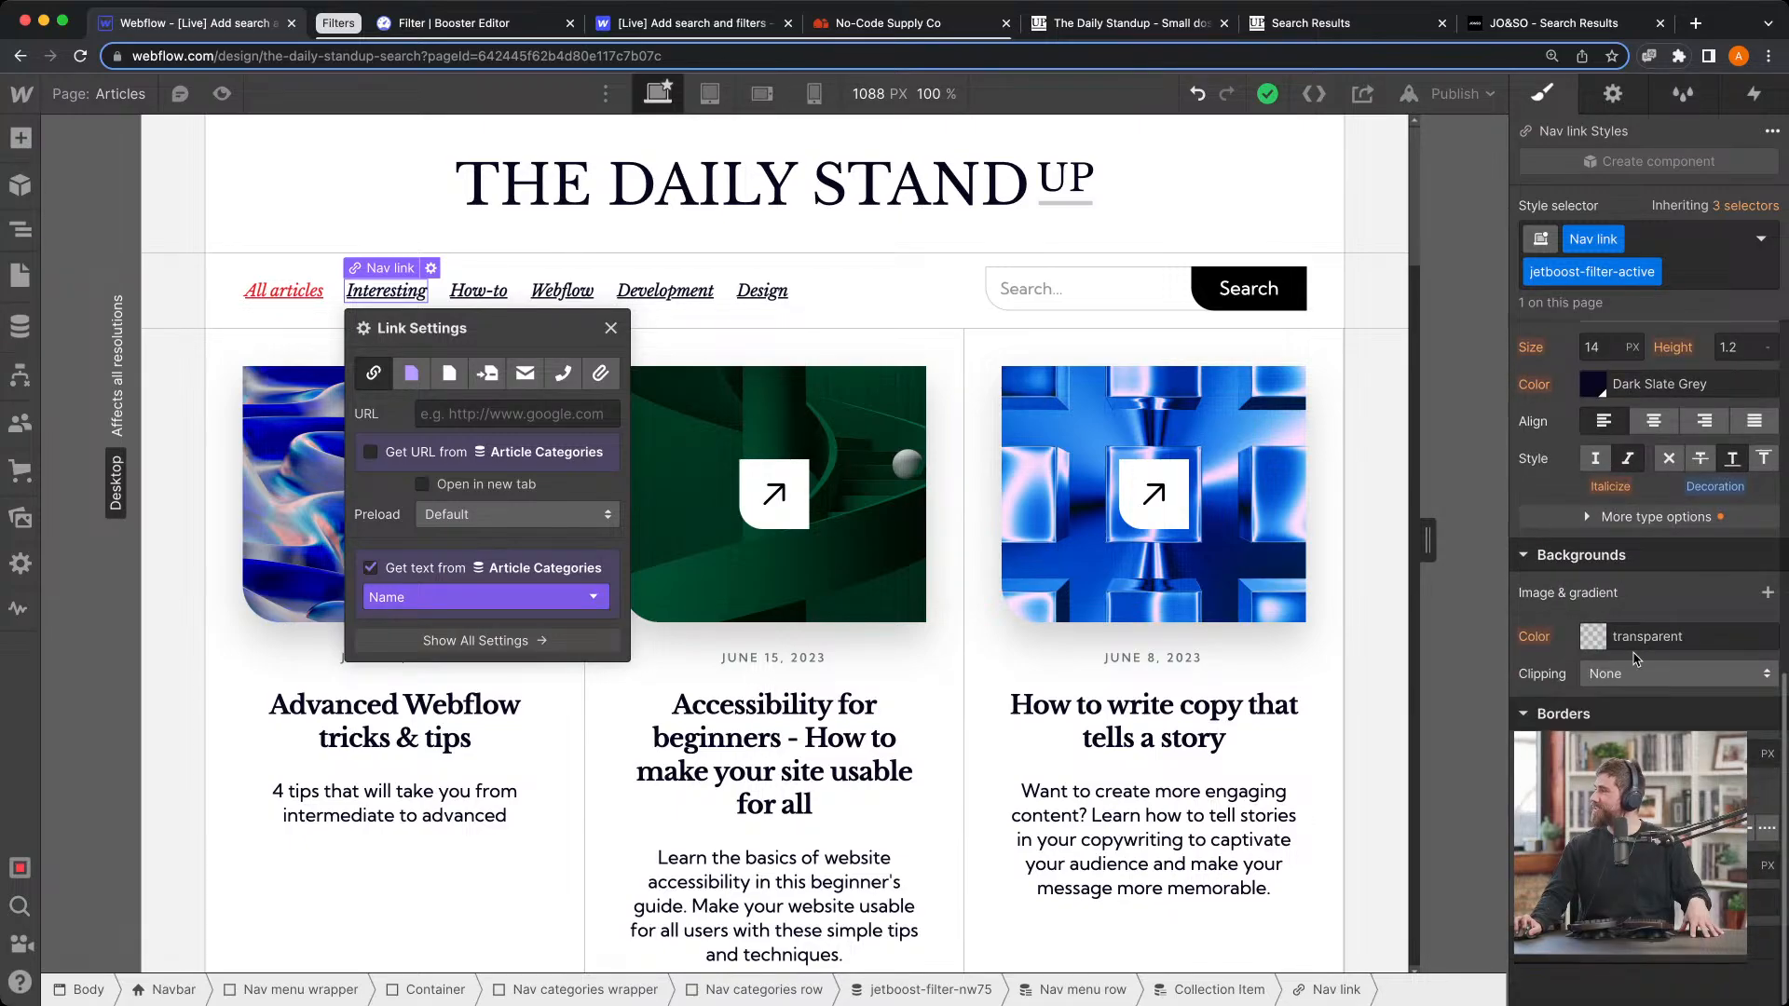
pyautogui.scroll(2, 1603, 540)
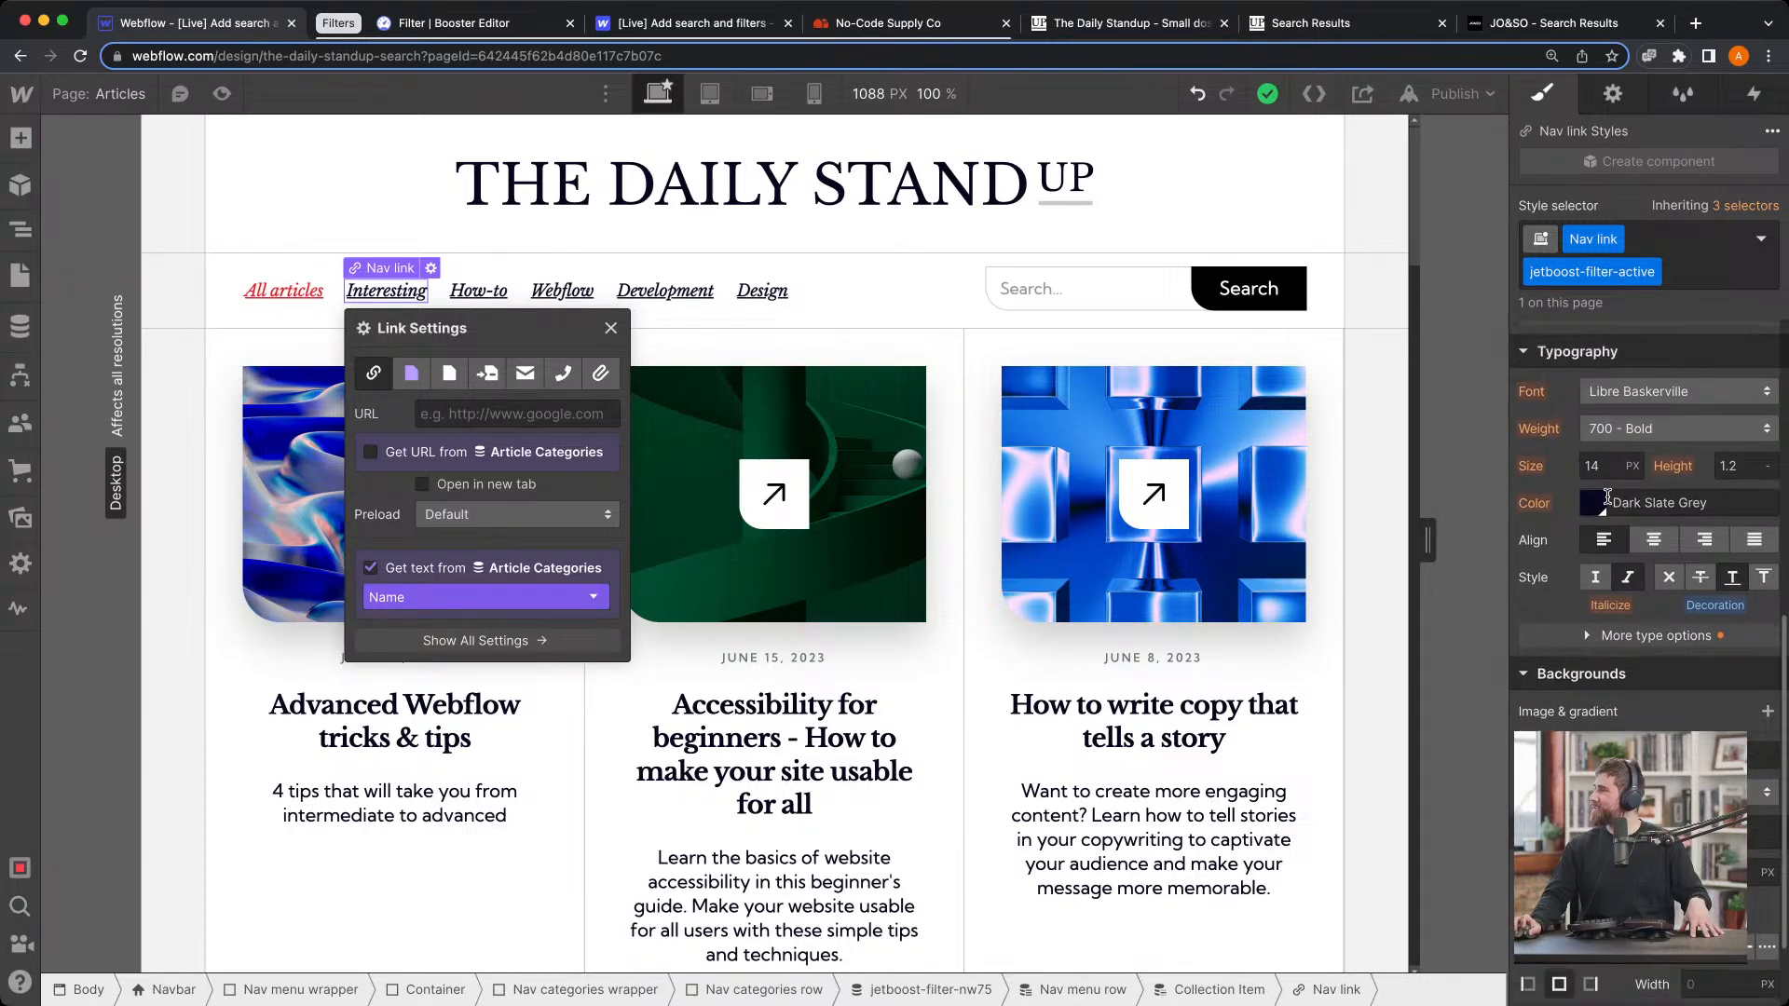
pyautogui.click(1595, 505)
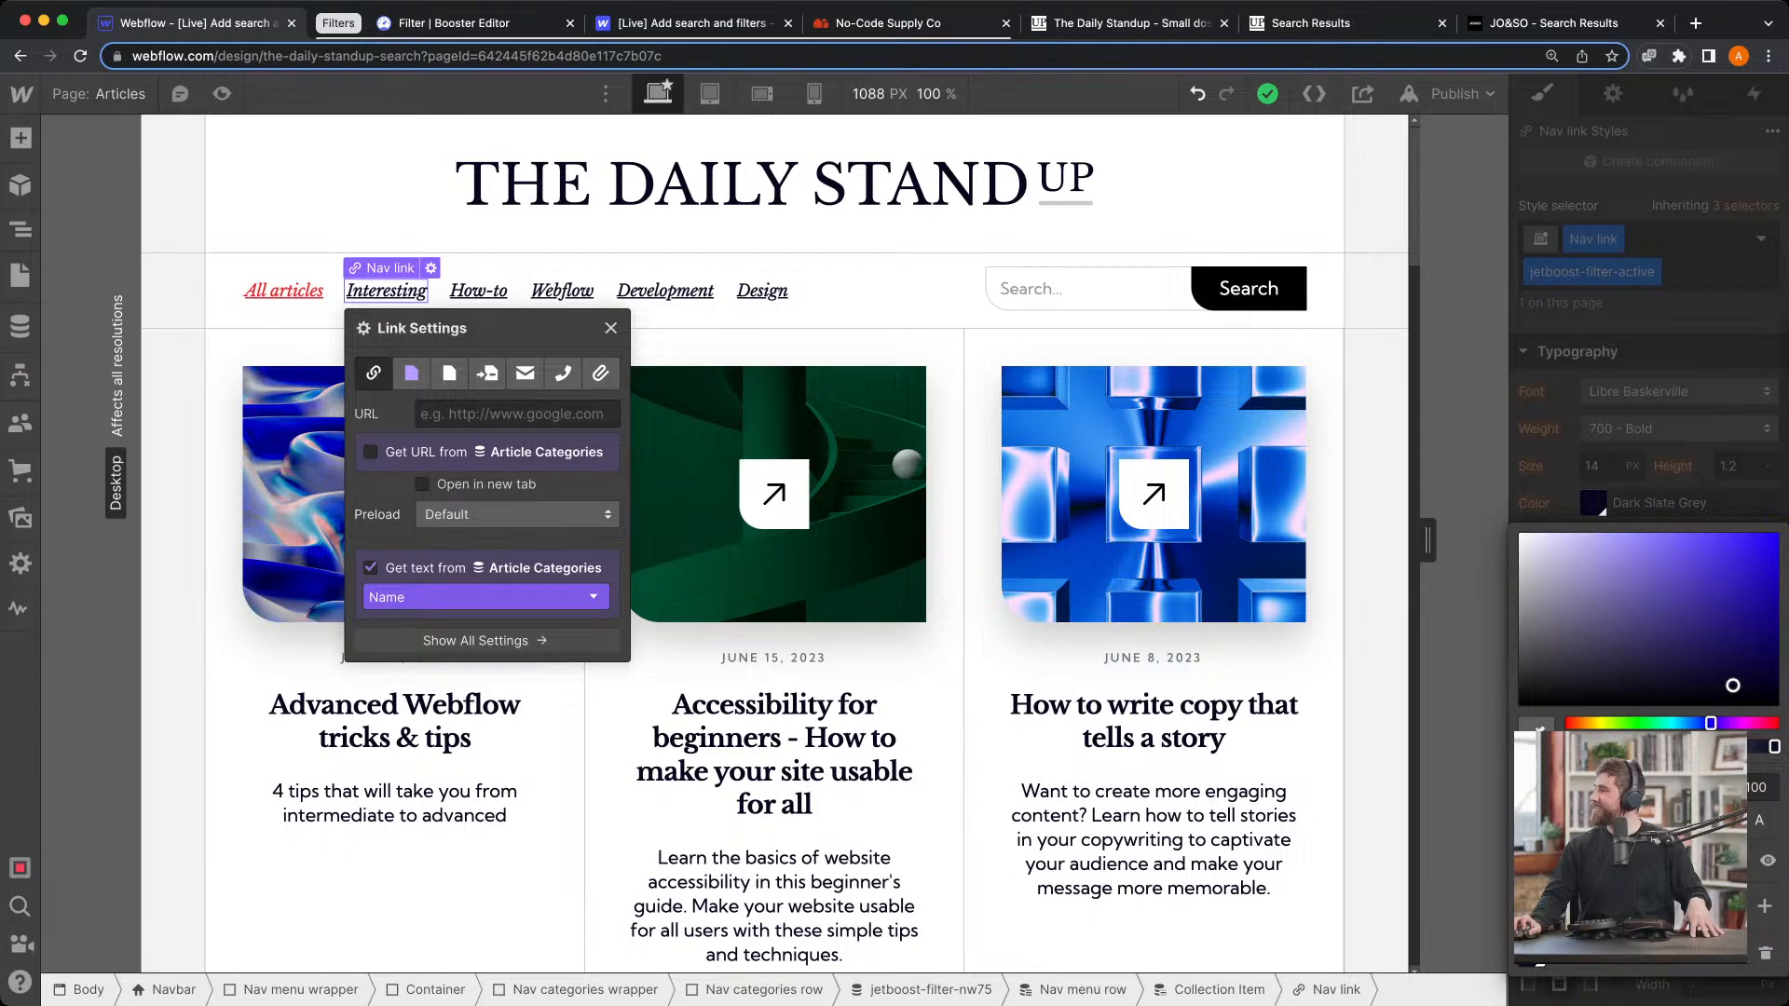
pyautogui.moveTo(1710, 723); pyautogui.dragTo(1775, 723)
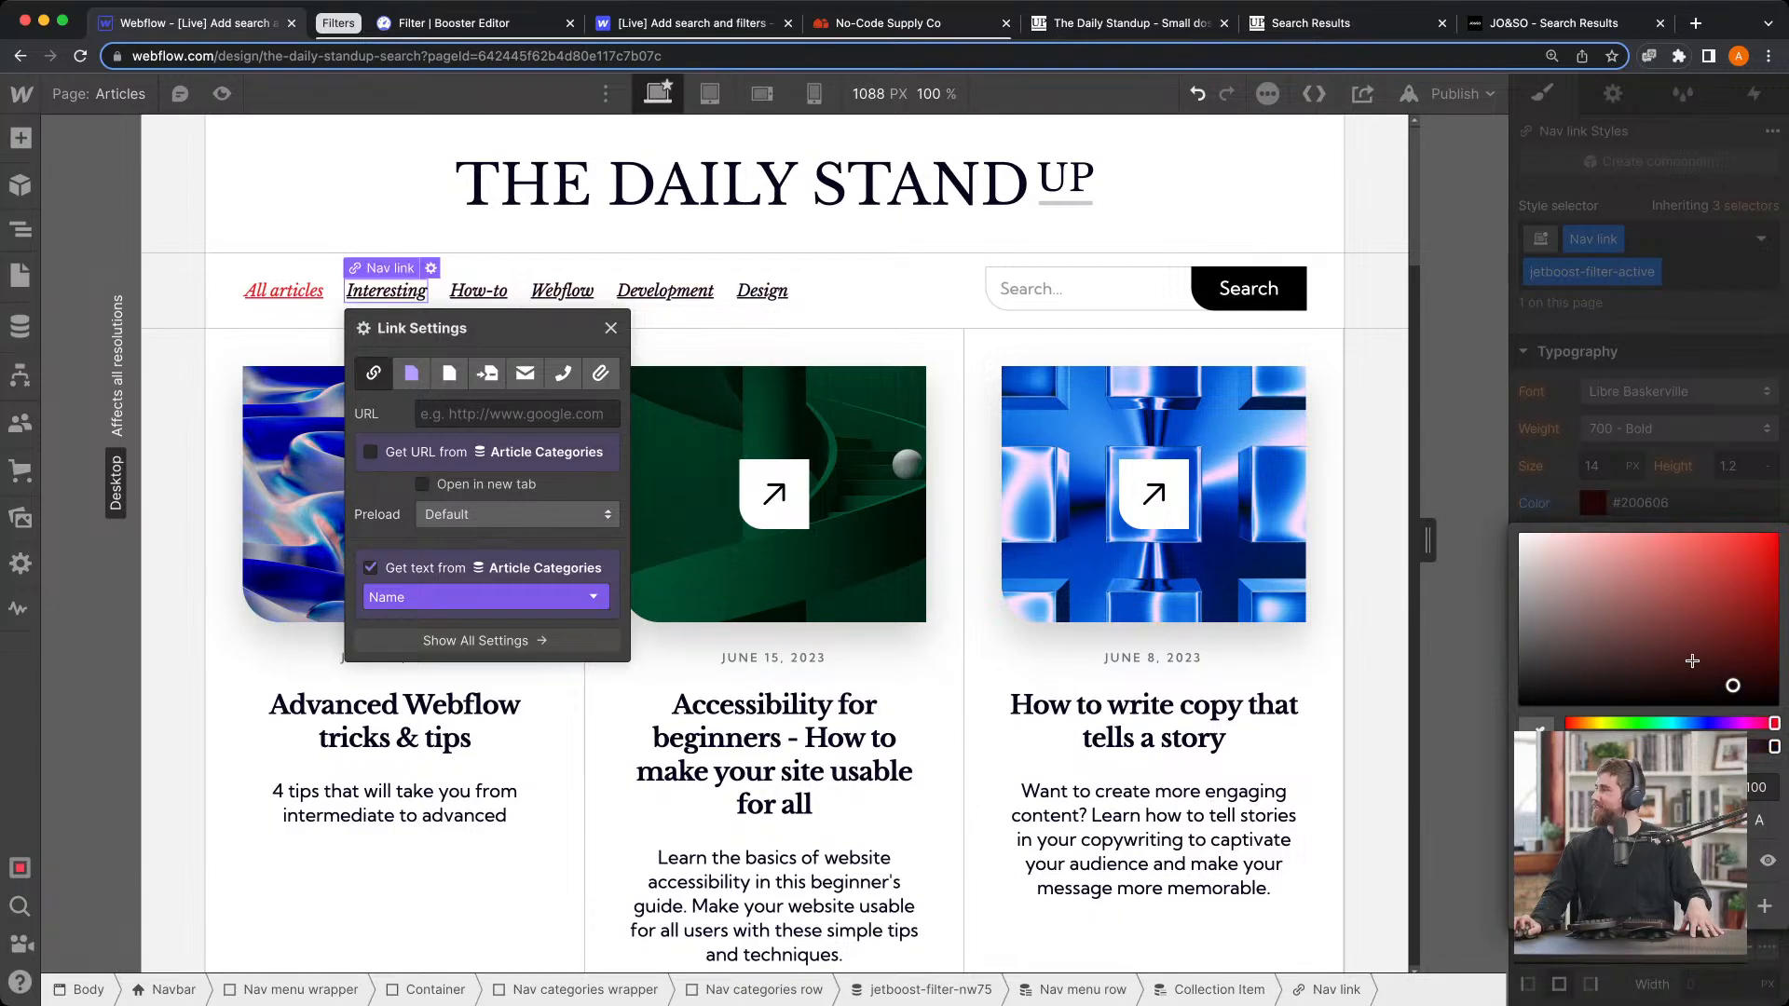
pyautogui.click(1677, 324)
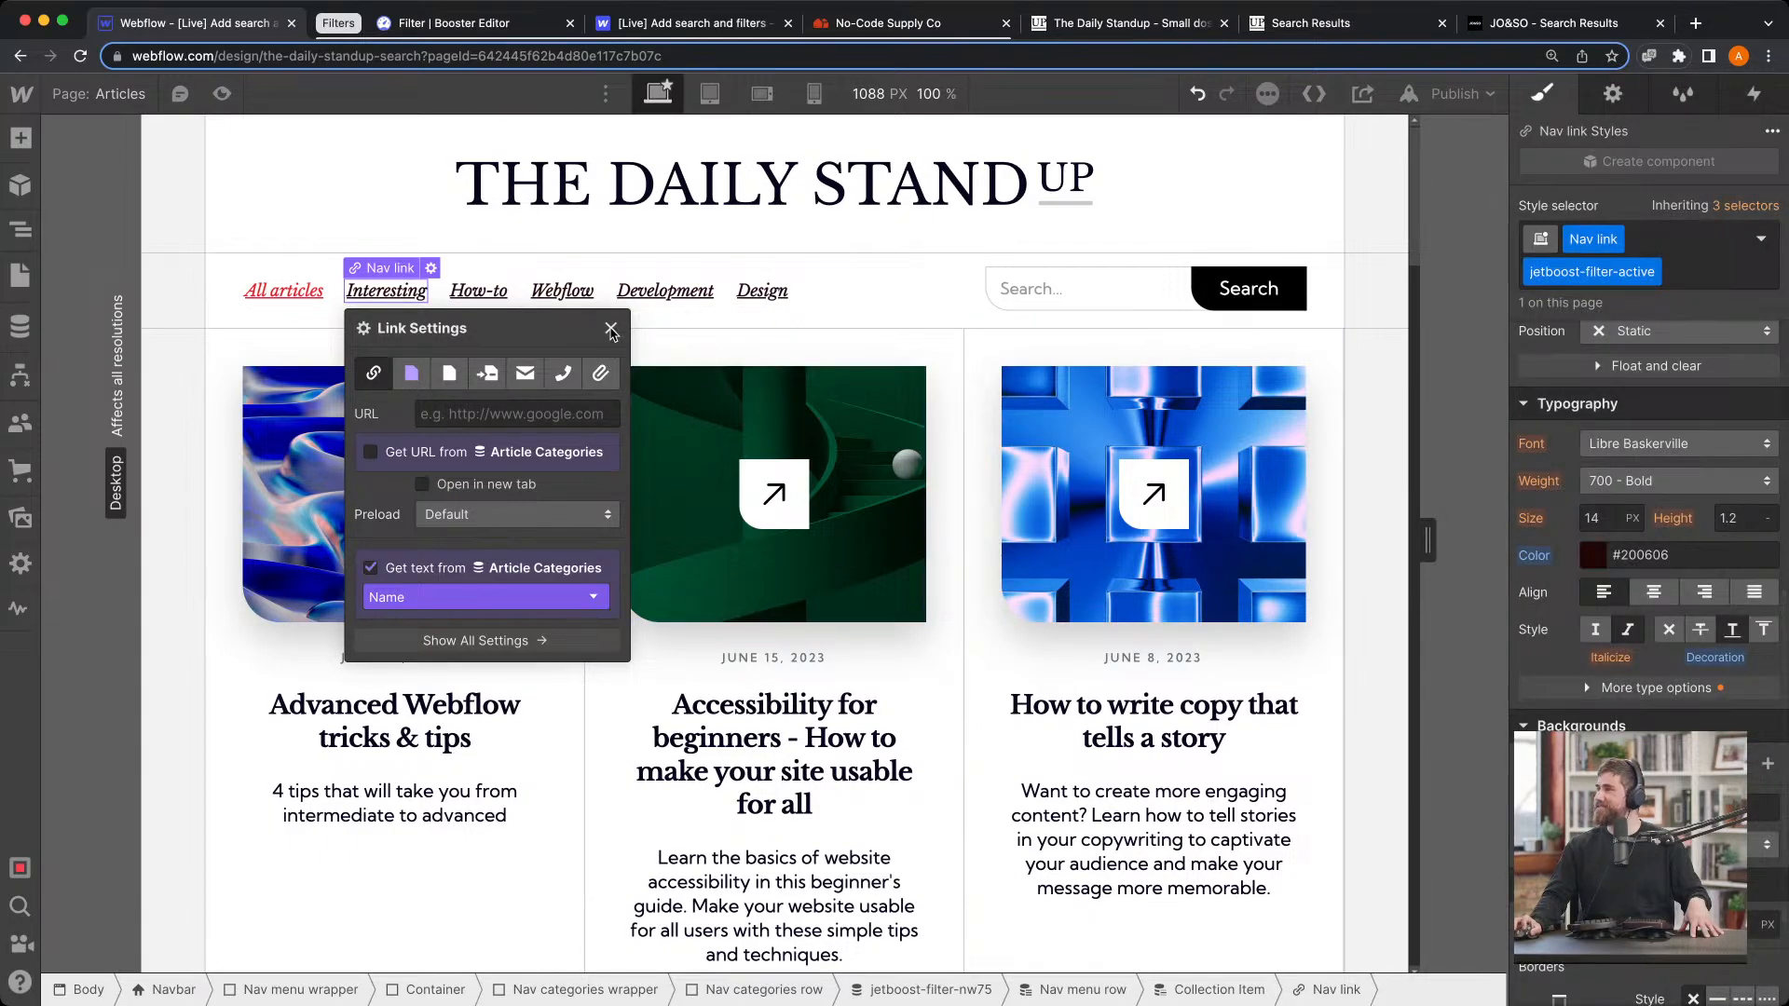
pyautogui.click(610, 328)
pyautogui.scroll(6, 1682, 723)
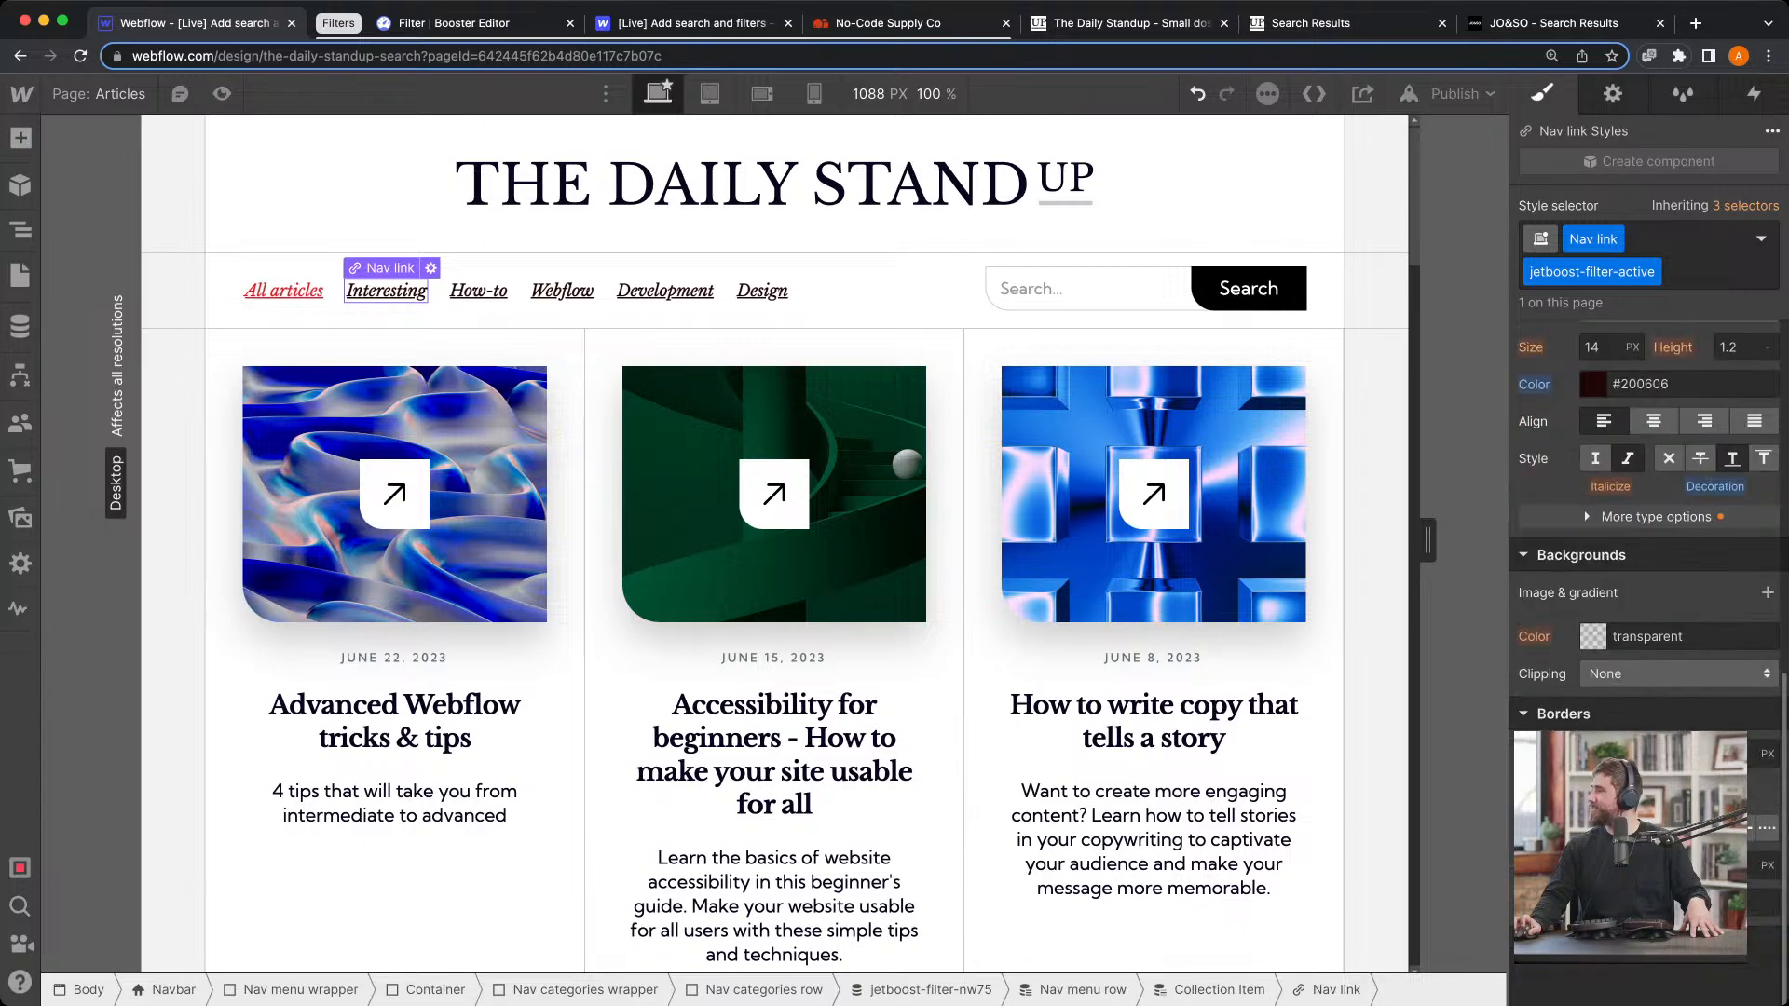
pyautogui.scroll(-5, 1640, 484)
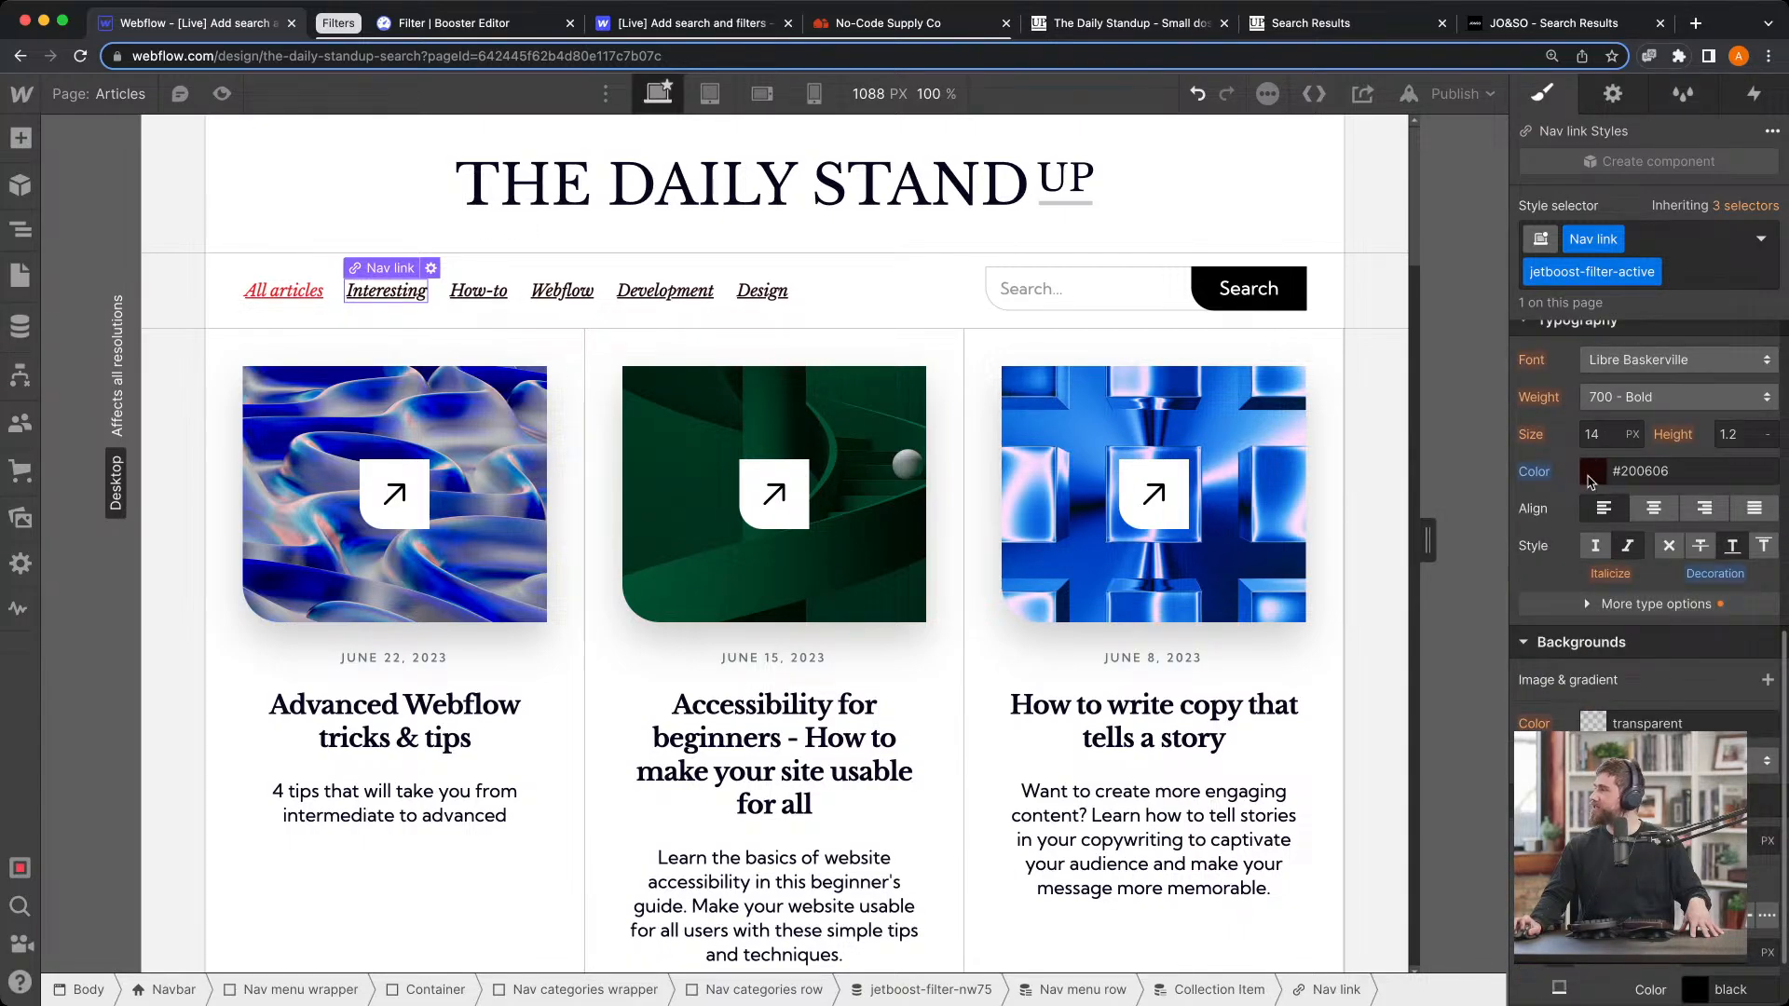
pyautogui.click(1590, 482)
pyautogui.moveTo(1734, 515); pyautogui.dragTo(1777, 503)
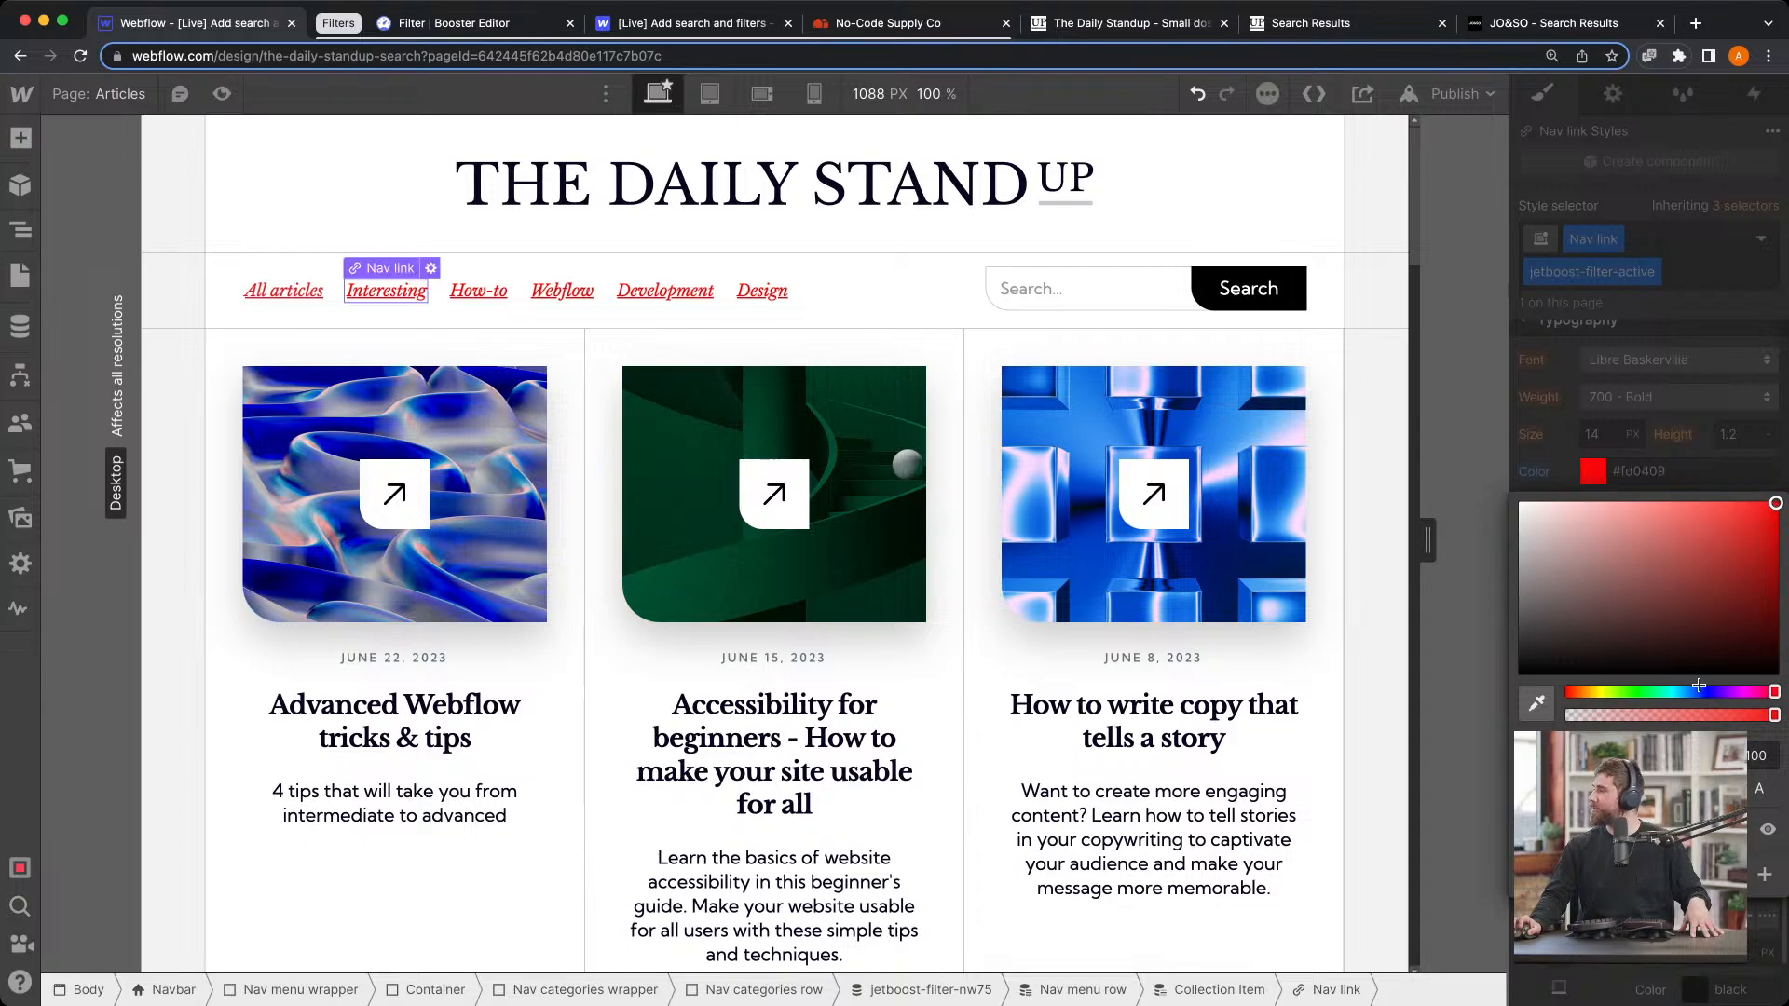
pyautogui.click(1578, 468)
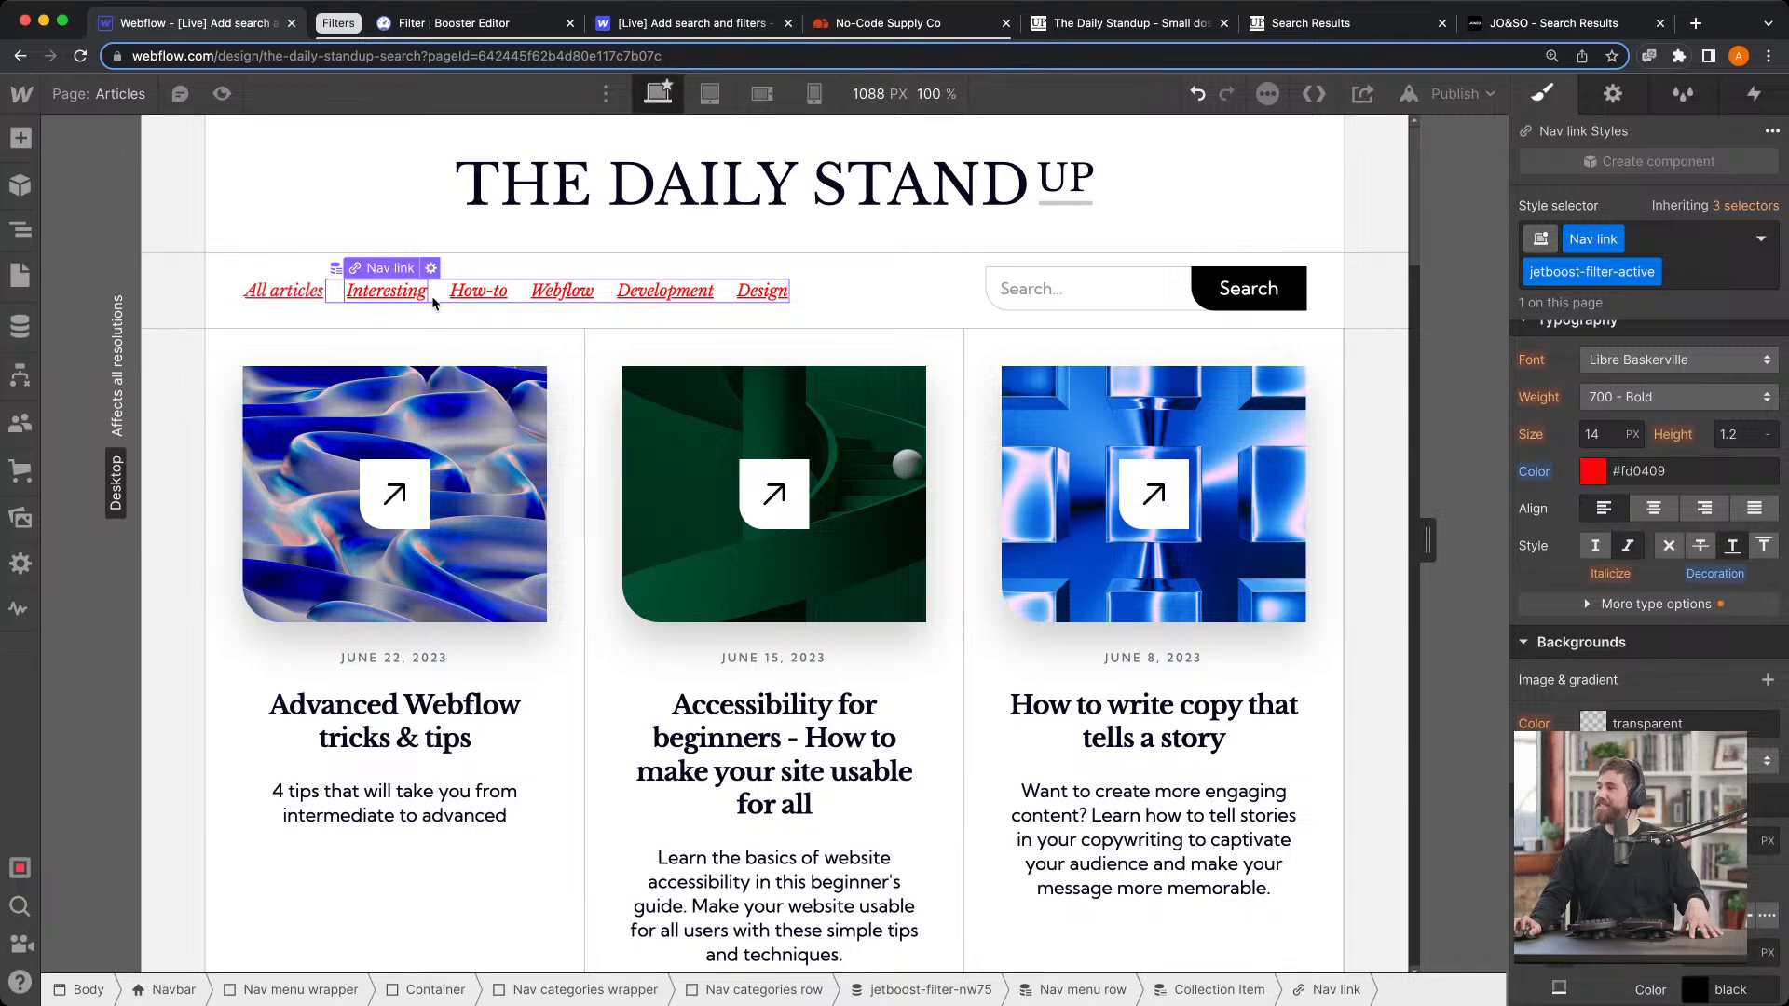
# Publish the site to its webflow.io domain, and in Jetboost complete the booster's Filter step and Final Checks
pyautogui.click(1458, 93)
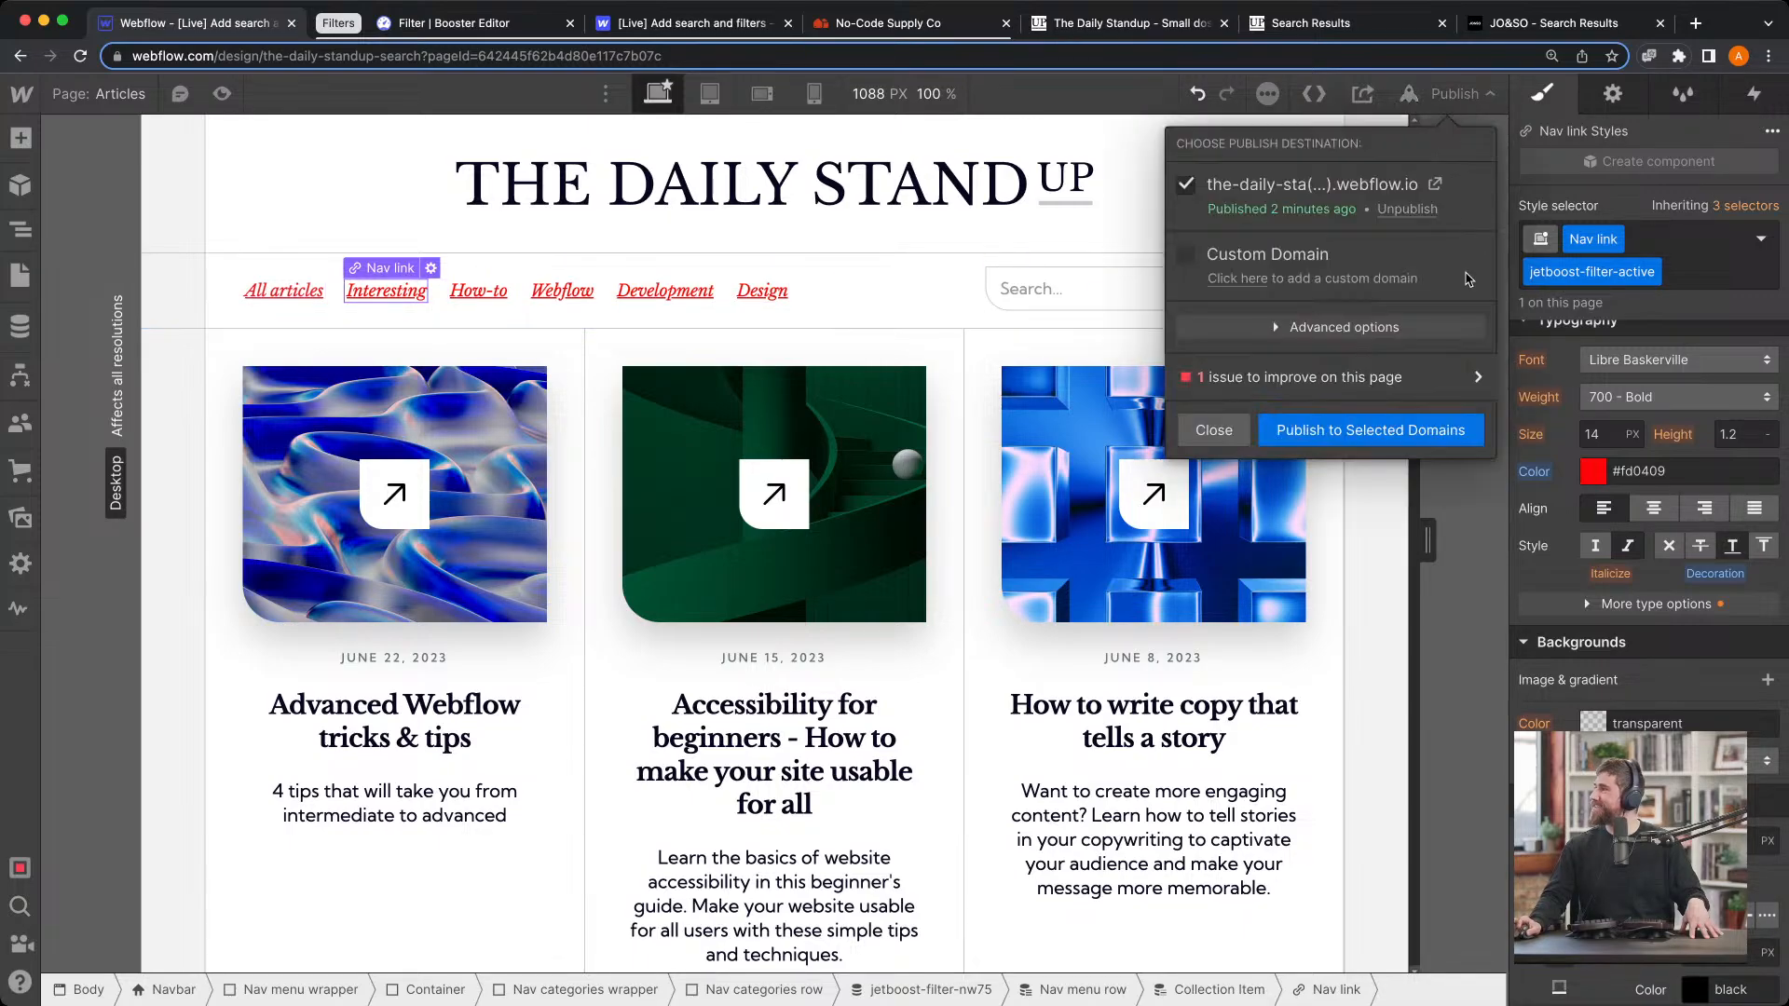
pyautogui.click(1407, 428)
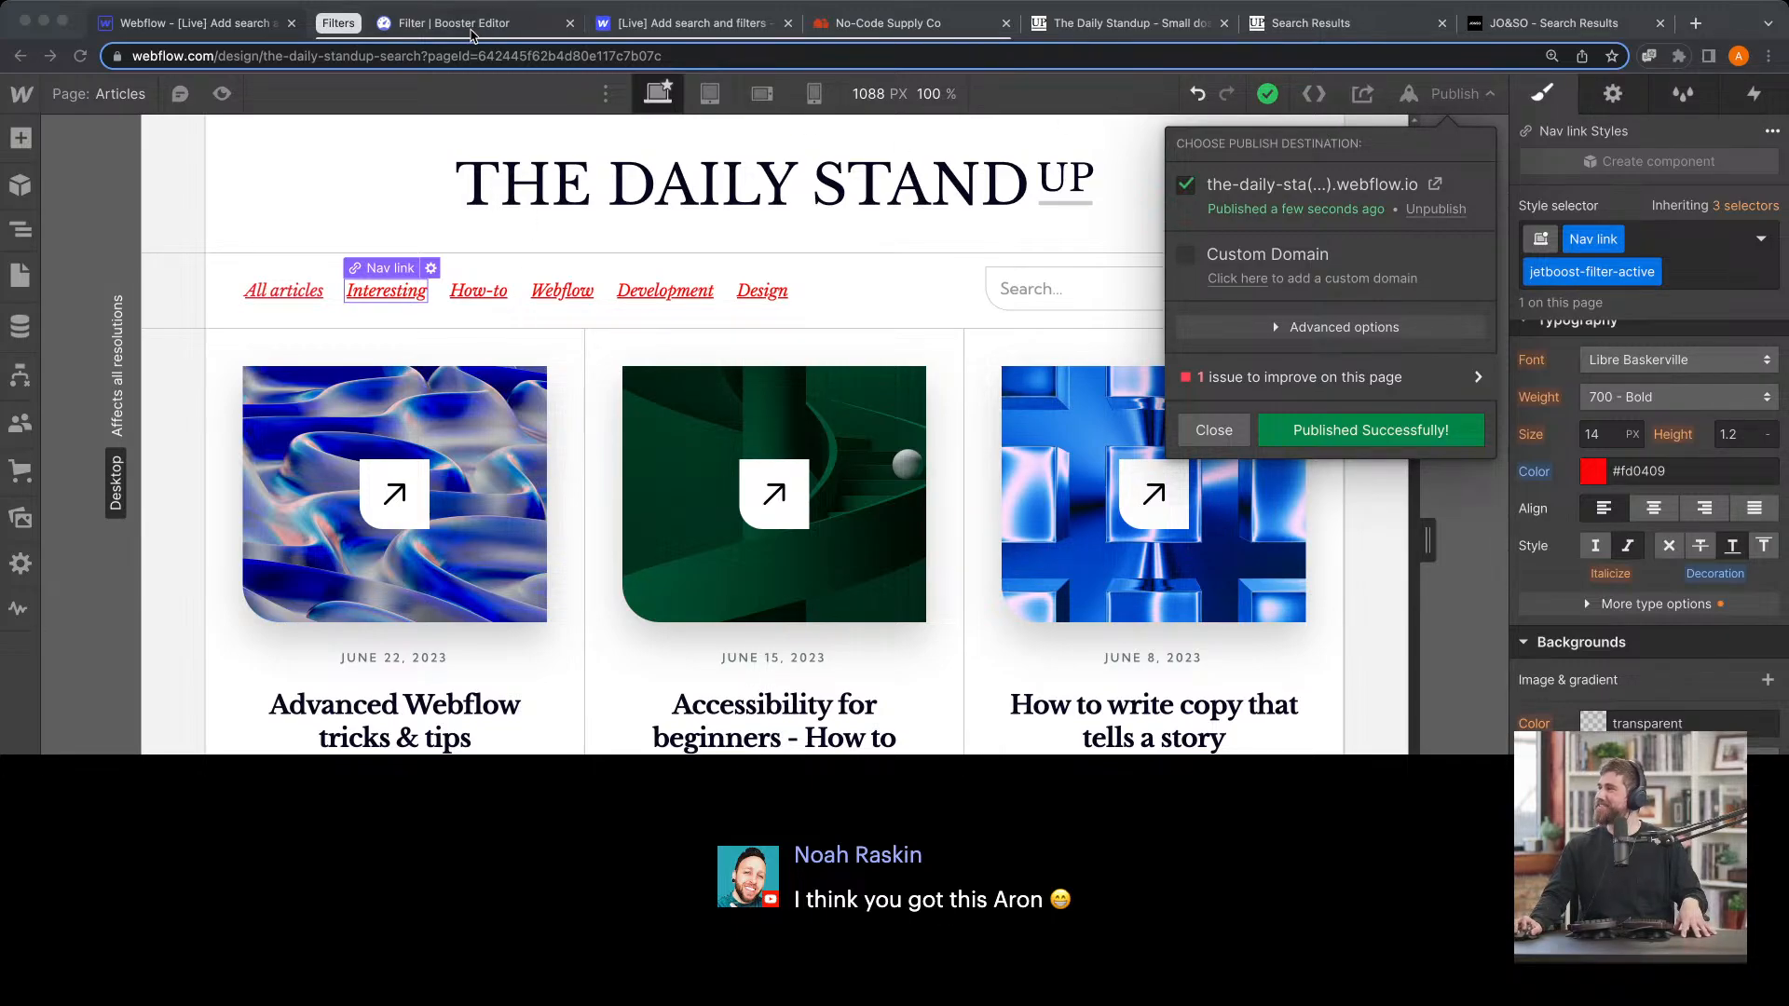
pyautogui.click(472, 33)
pyautogui.scroll(-1, 833, 517)
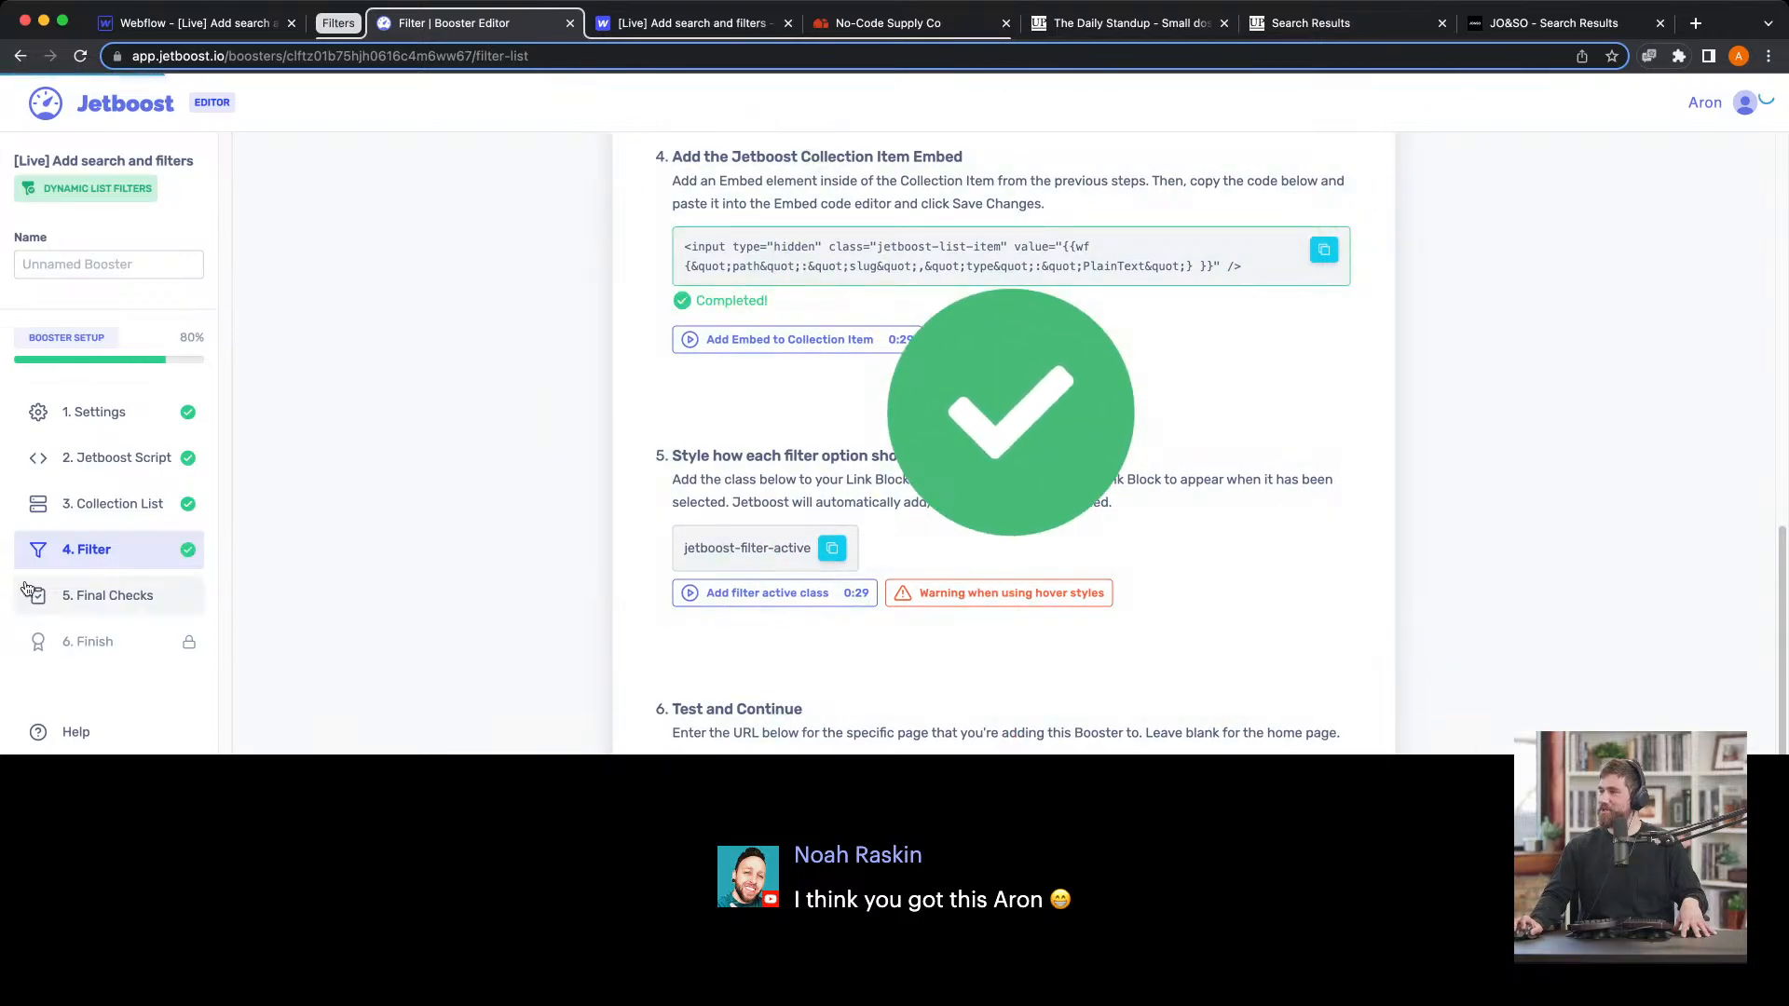
pyautogui.click(107, 596)
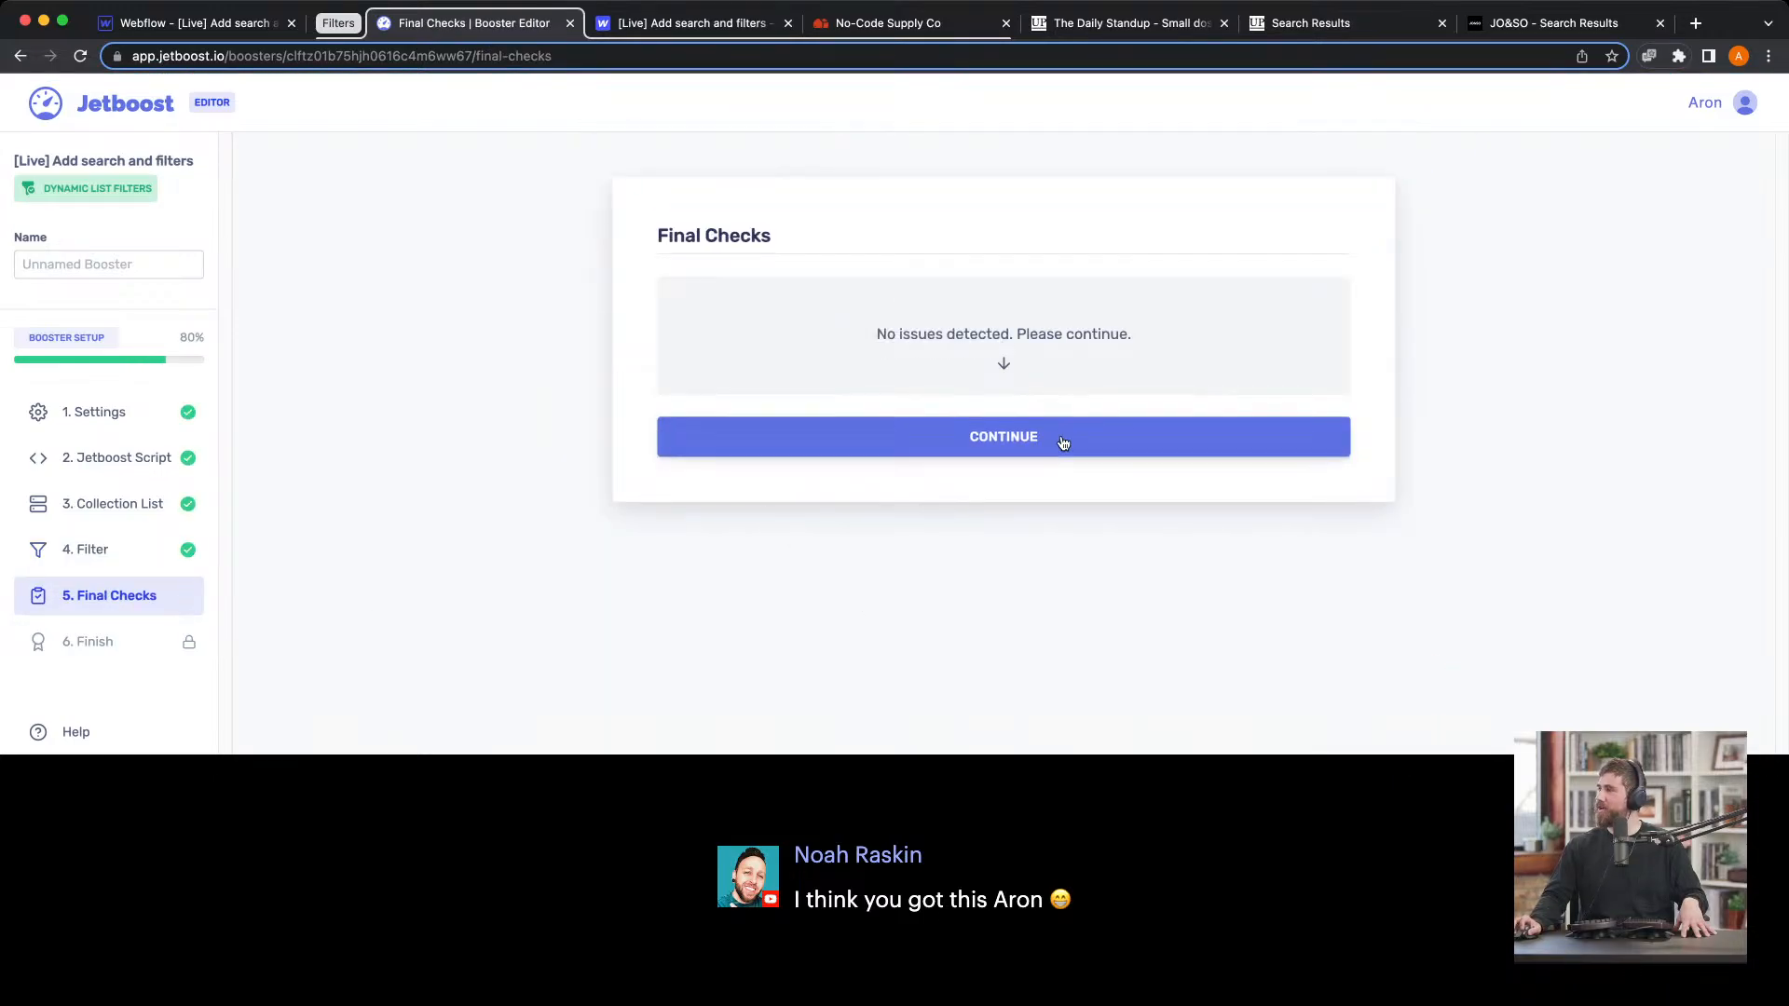
pyautogui.click(1062, 439)
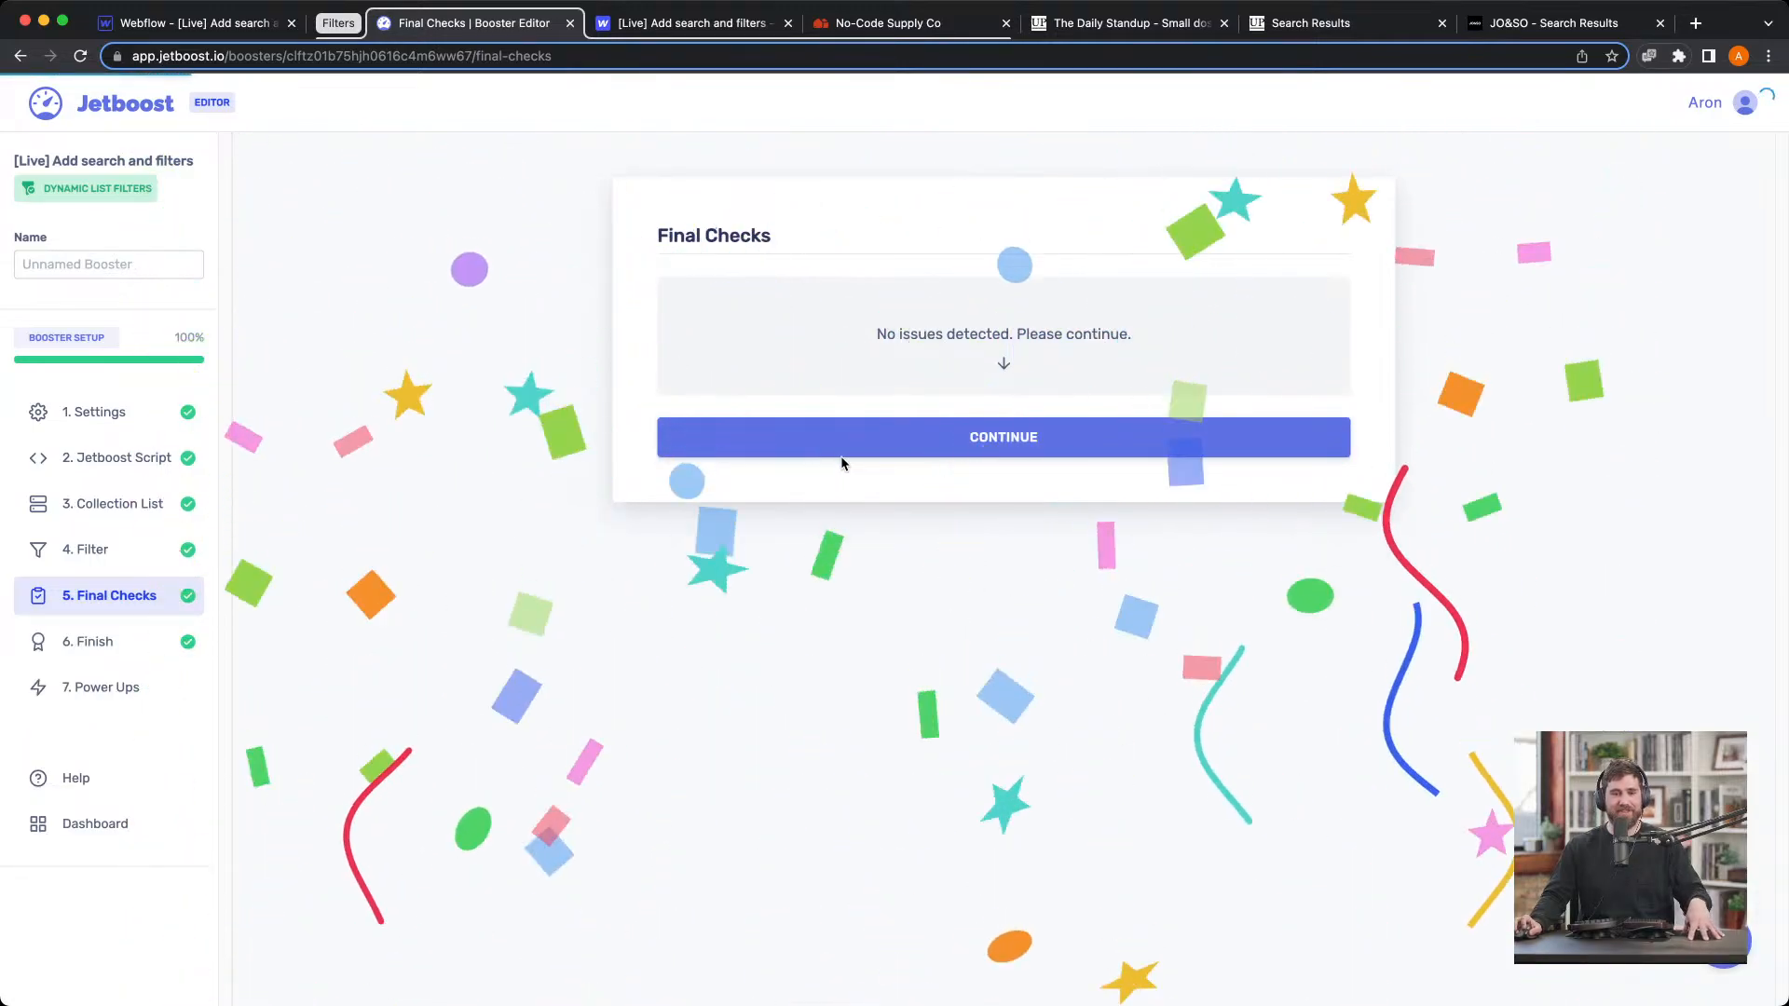
# Switch back to Webflow and open the published Articles page on its webflow.io domain
pyautogui.click(238, 31)
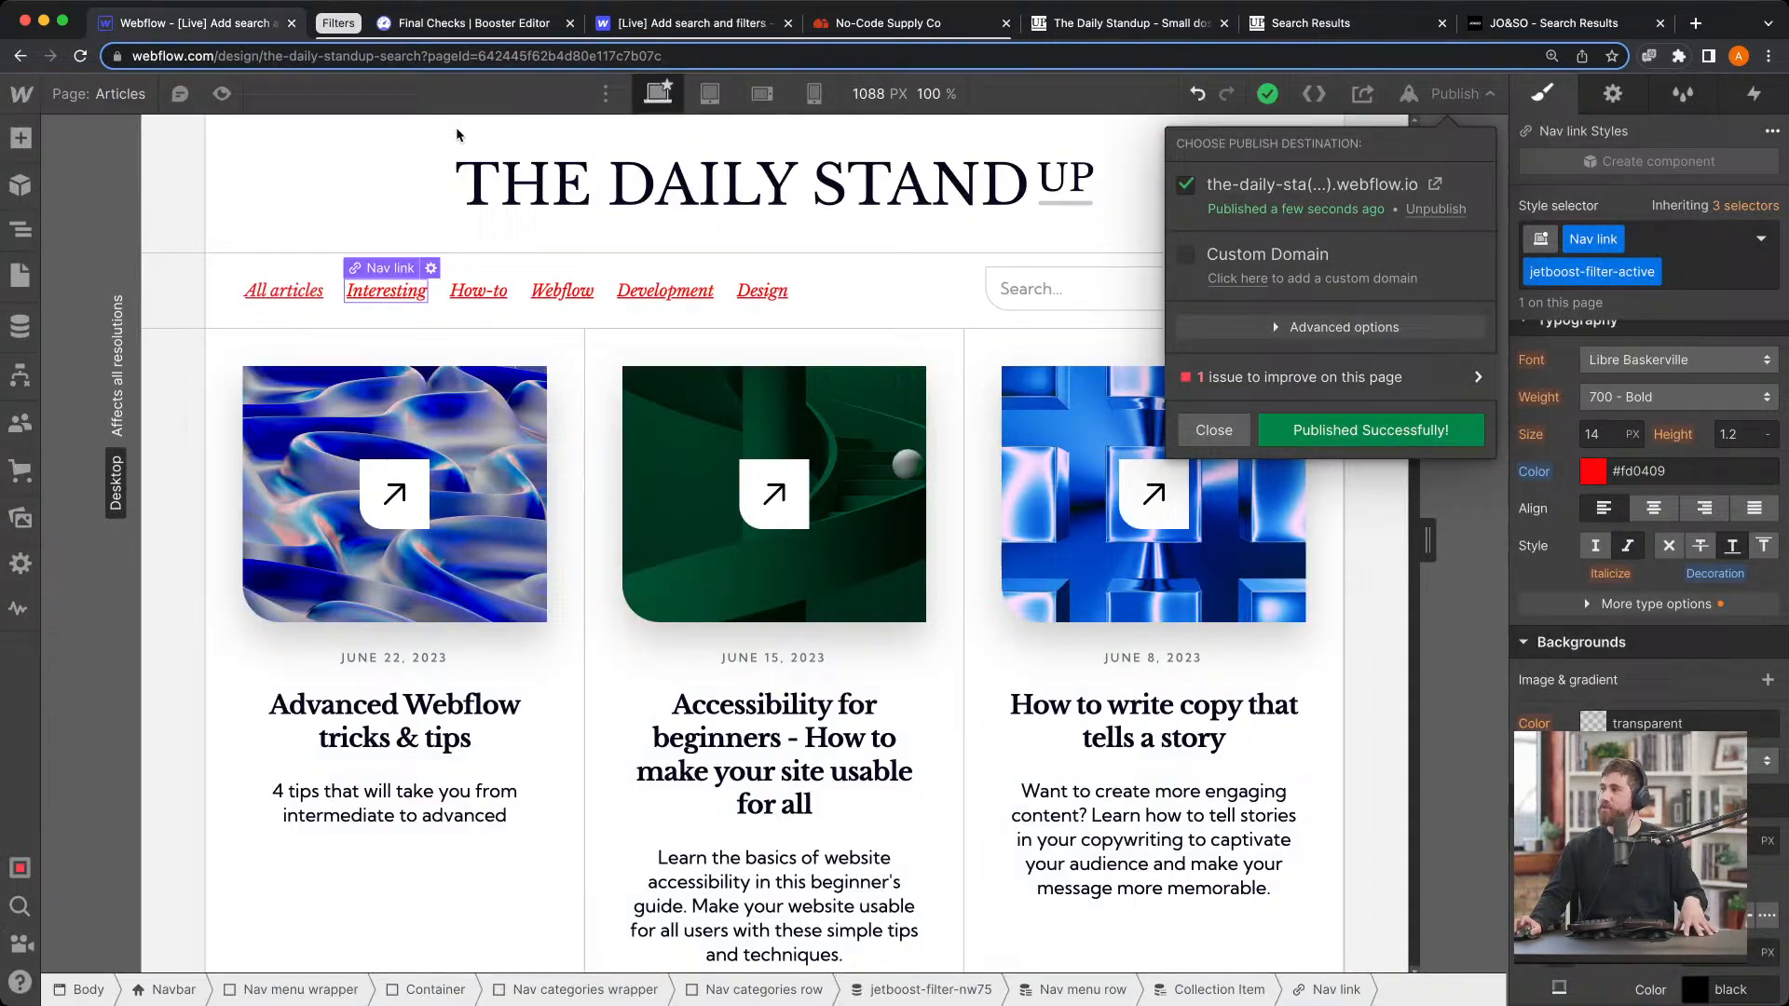
pyautogui.click(1461, 96)
pyautogui.click(1438, 183)
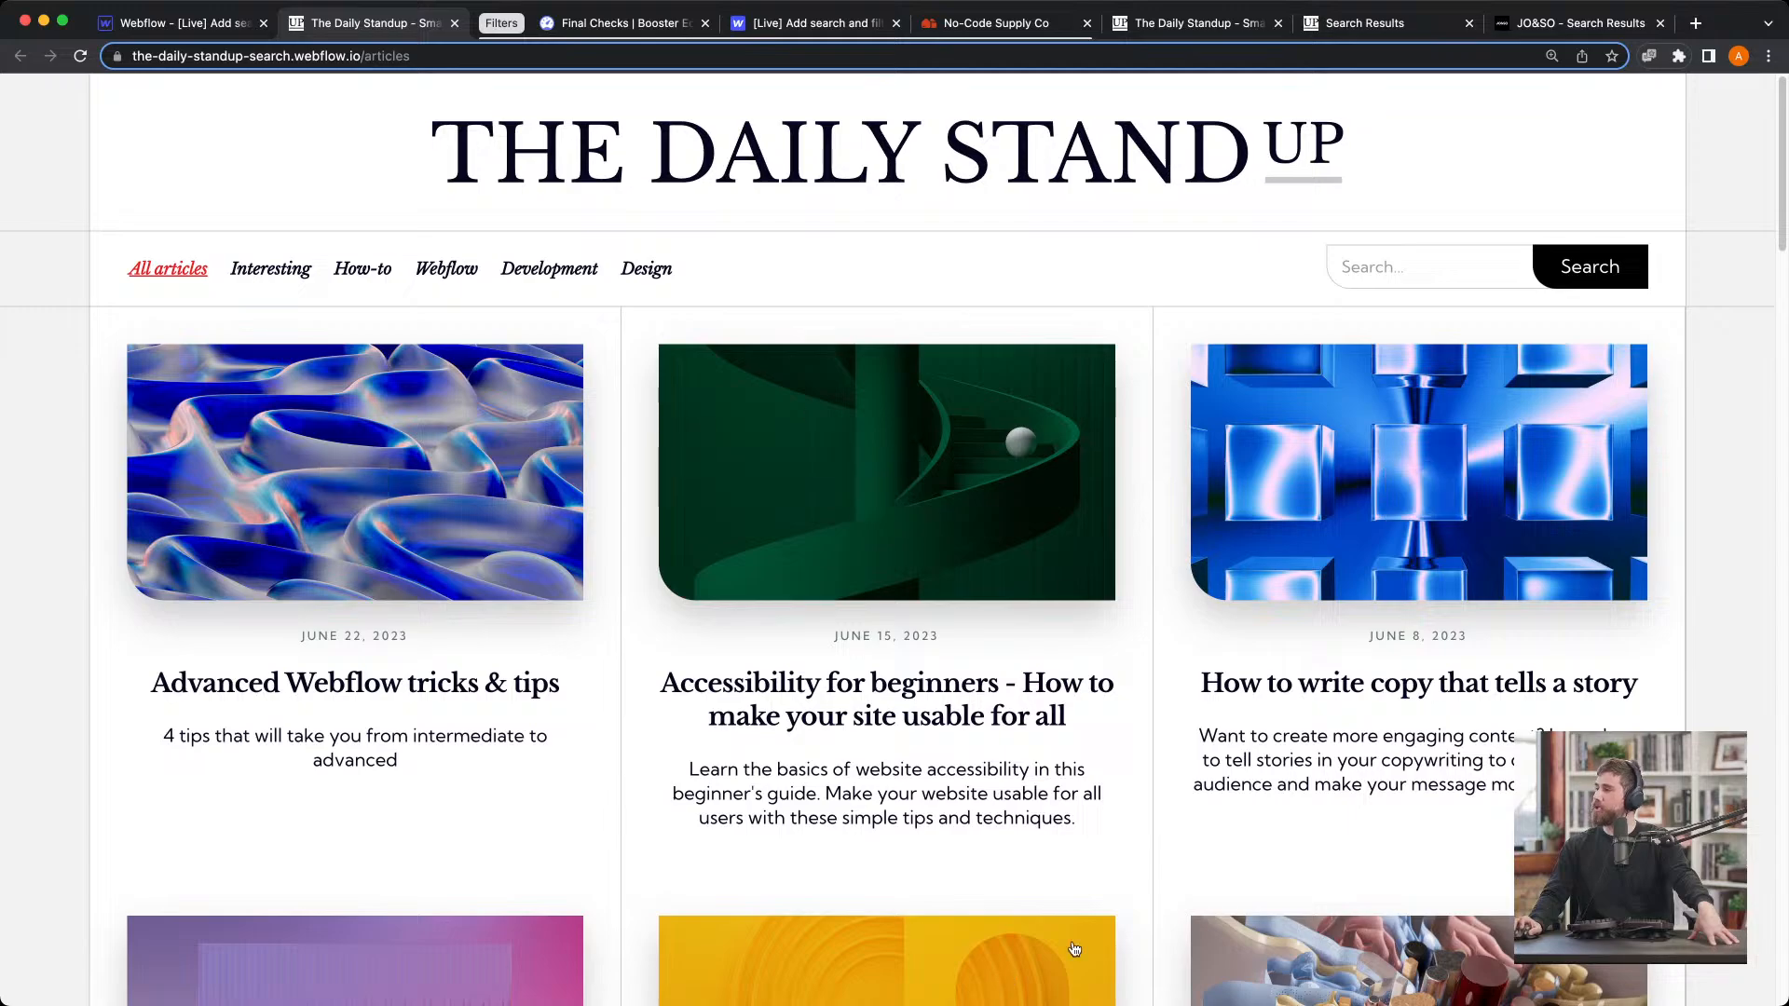
# Test the navbar category filters How-to, Development, Design, Interesting and Webflow on the live Articles page, ending on the Webflow articles
pyautogui.click(374, 273)
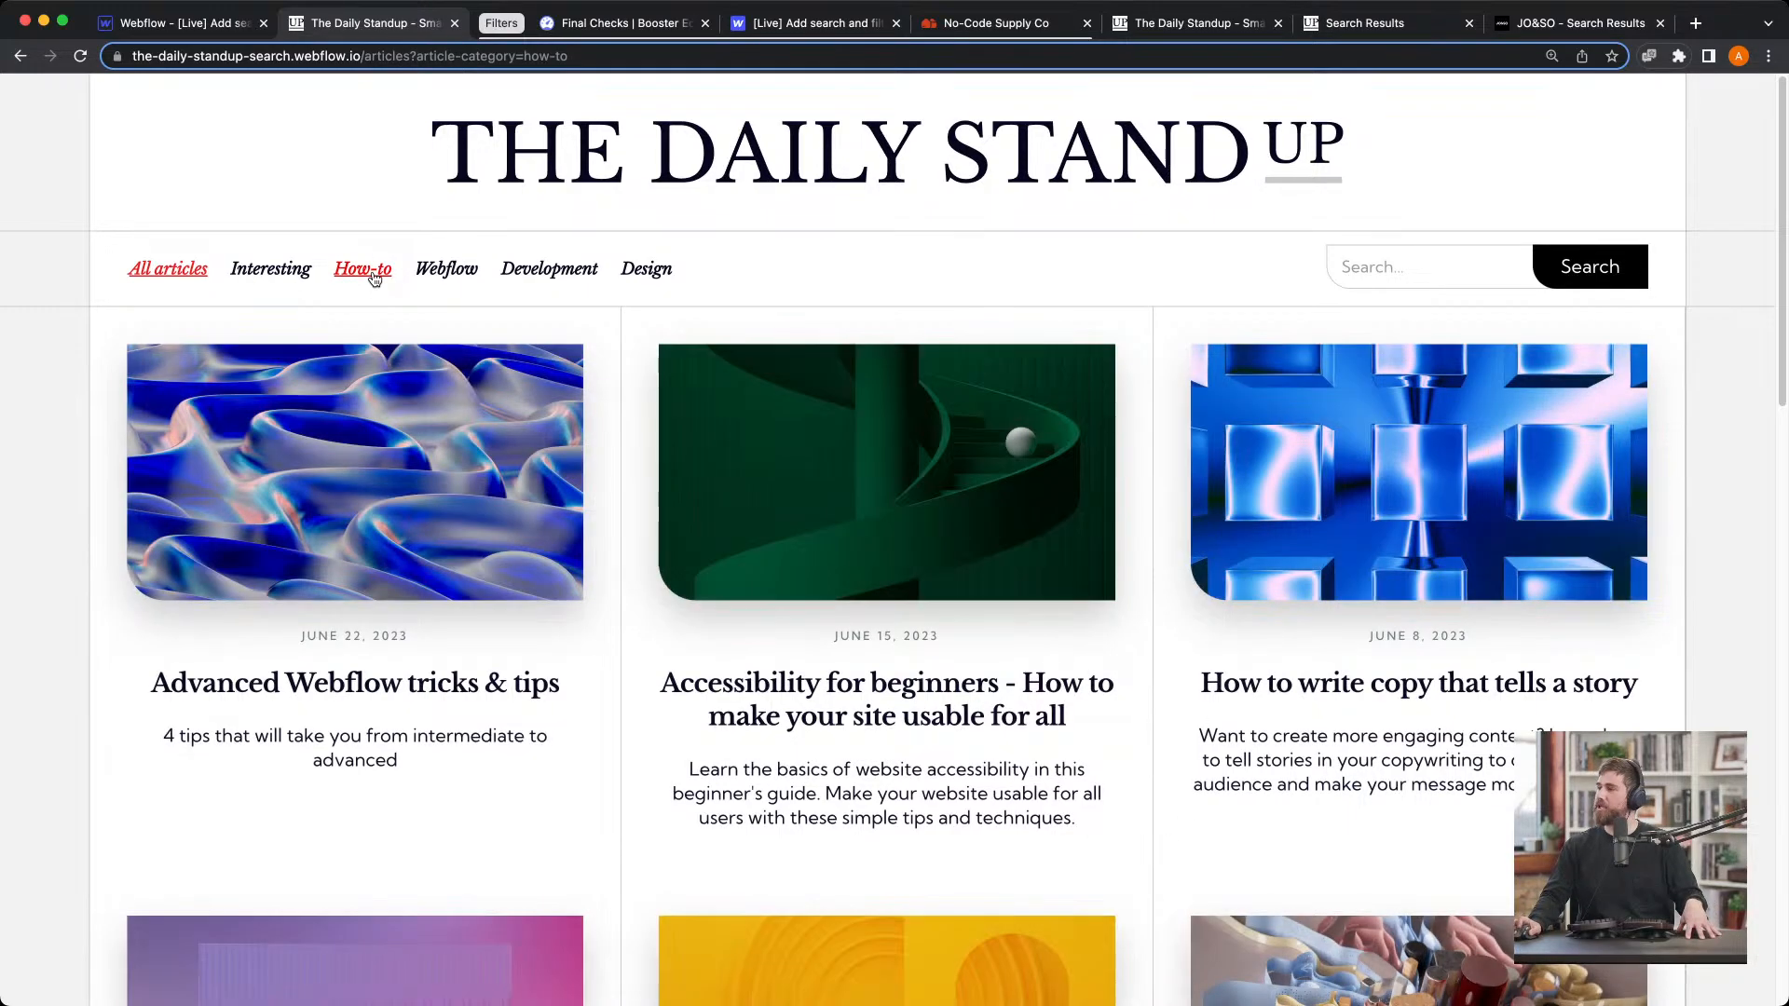
pyautogui.click(567, 278)
pyautogui.click(645, 275)
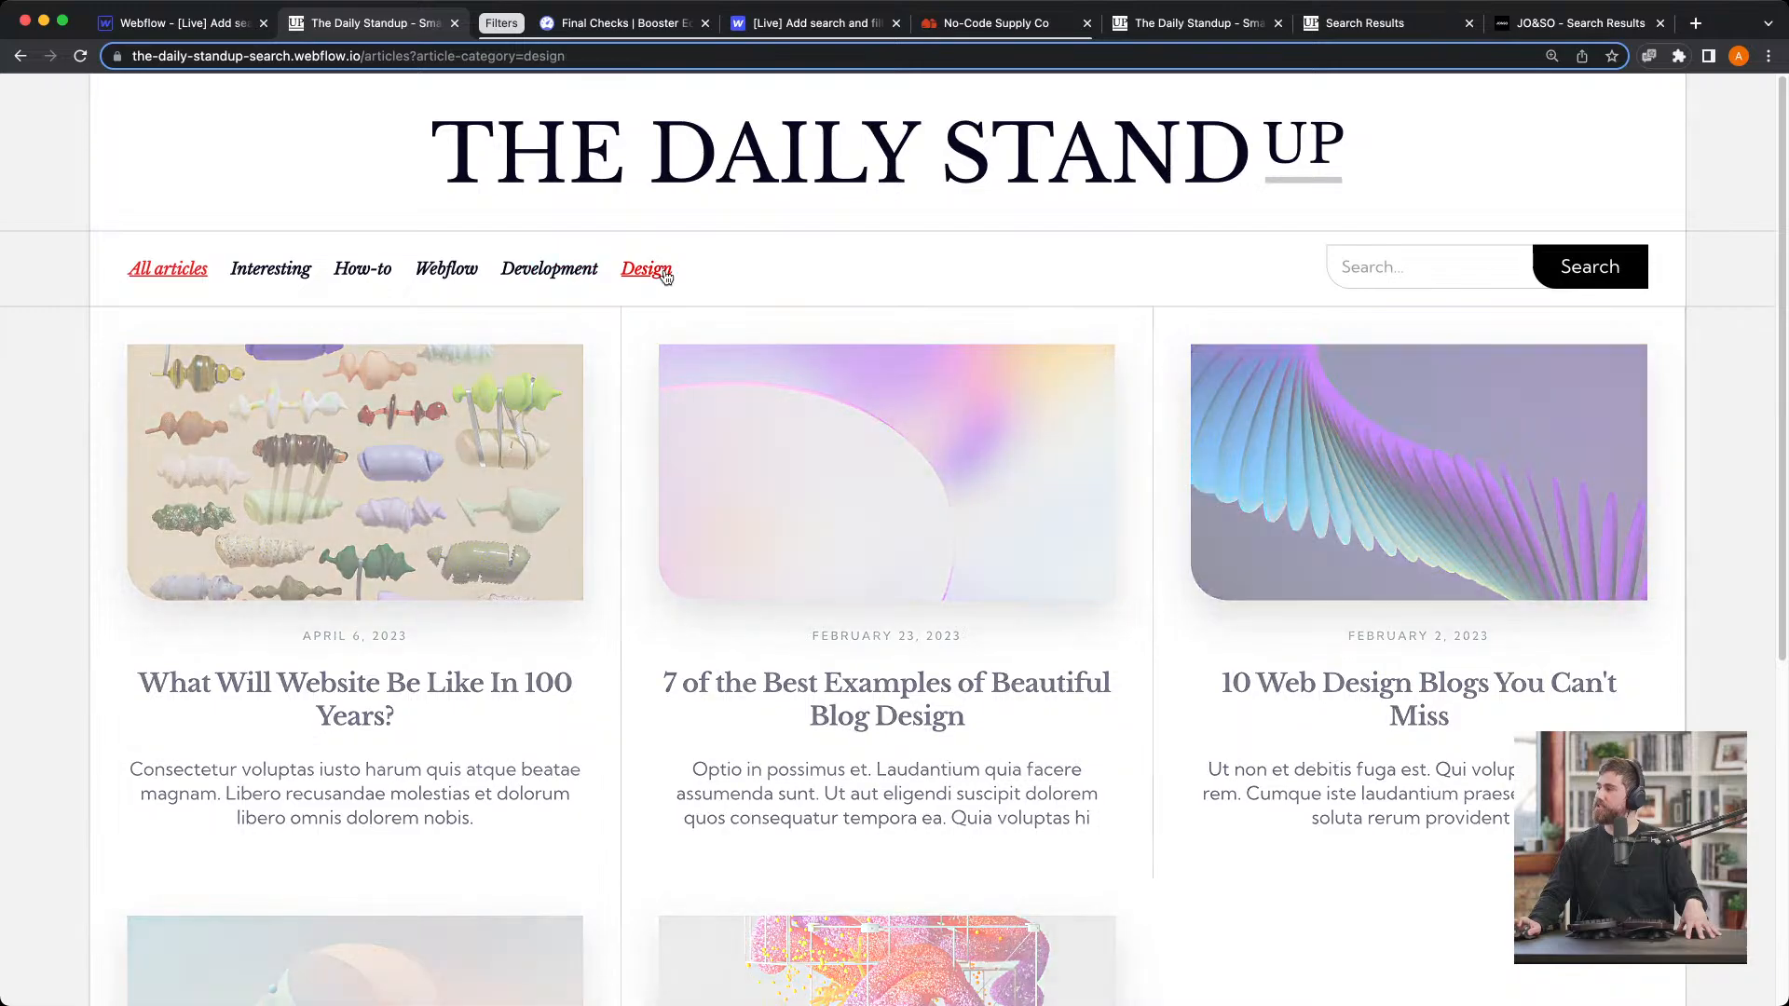
pyautogui.click(261, 279)
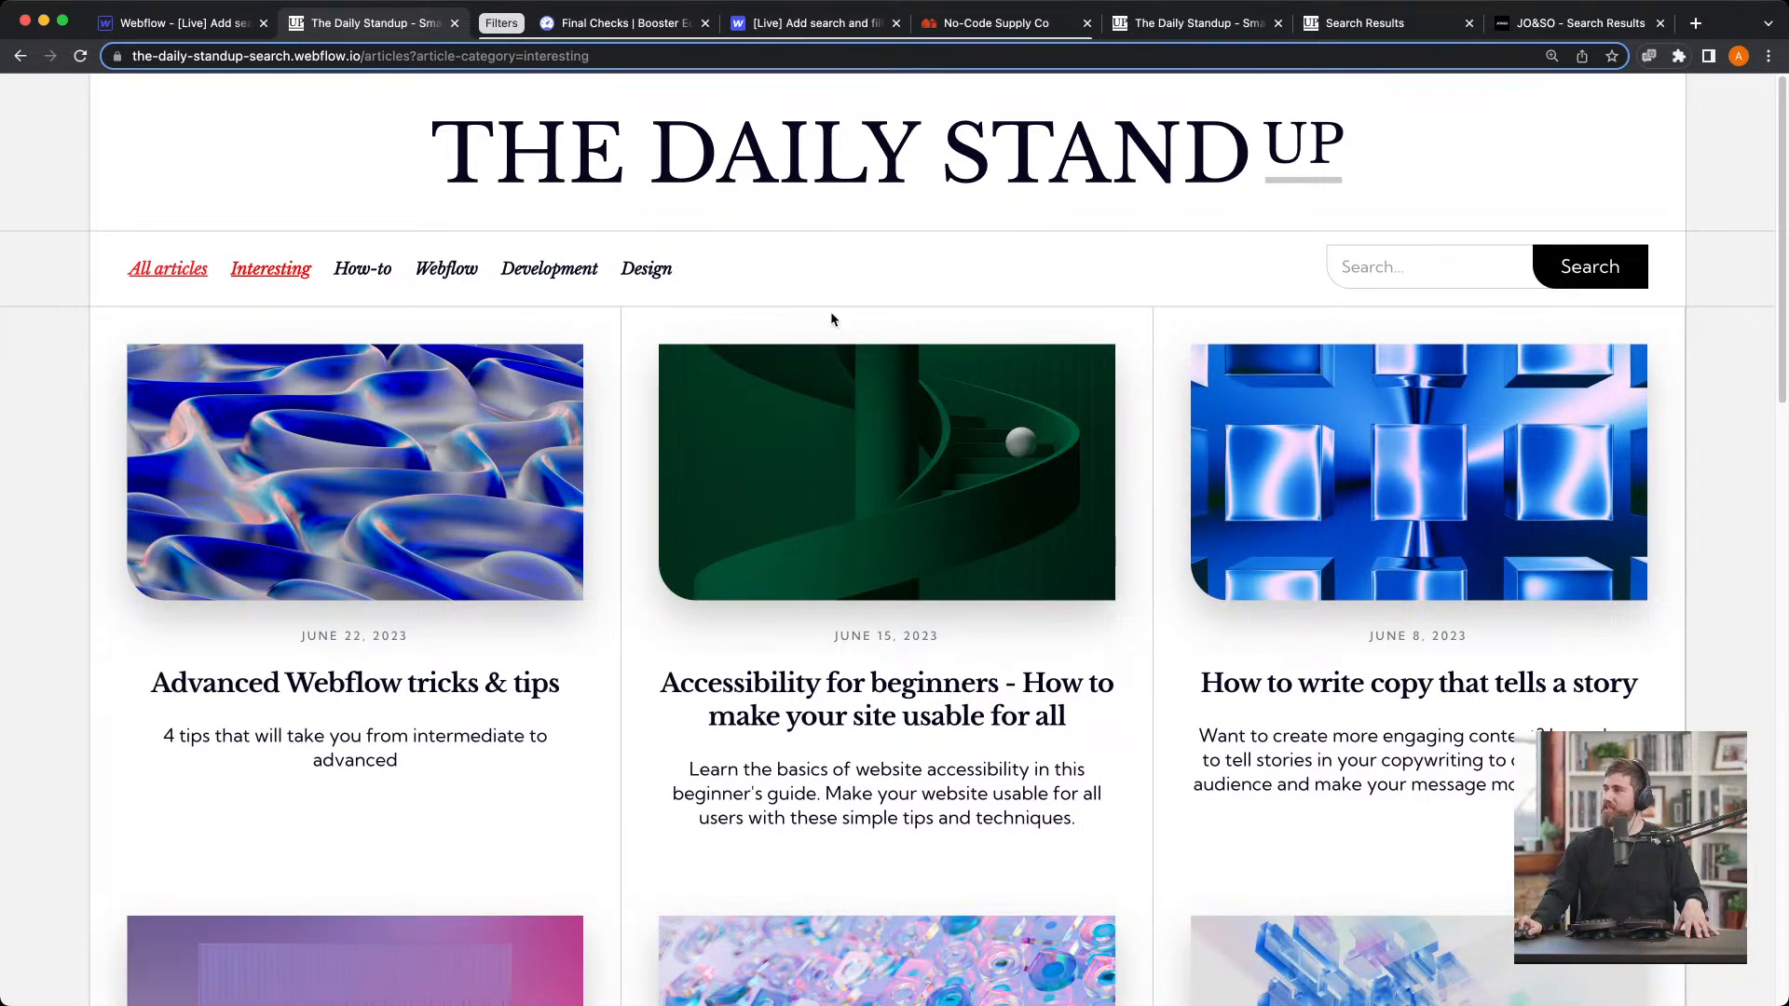
pyautogui.click(368, 274)
pyautogui.click(438, 280)
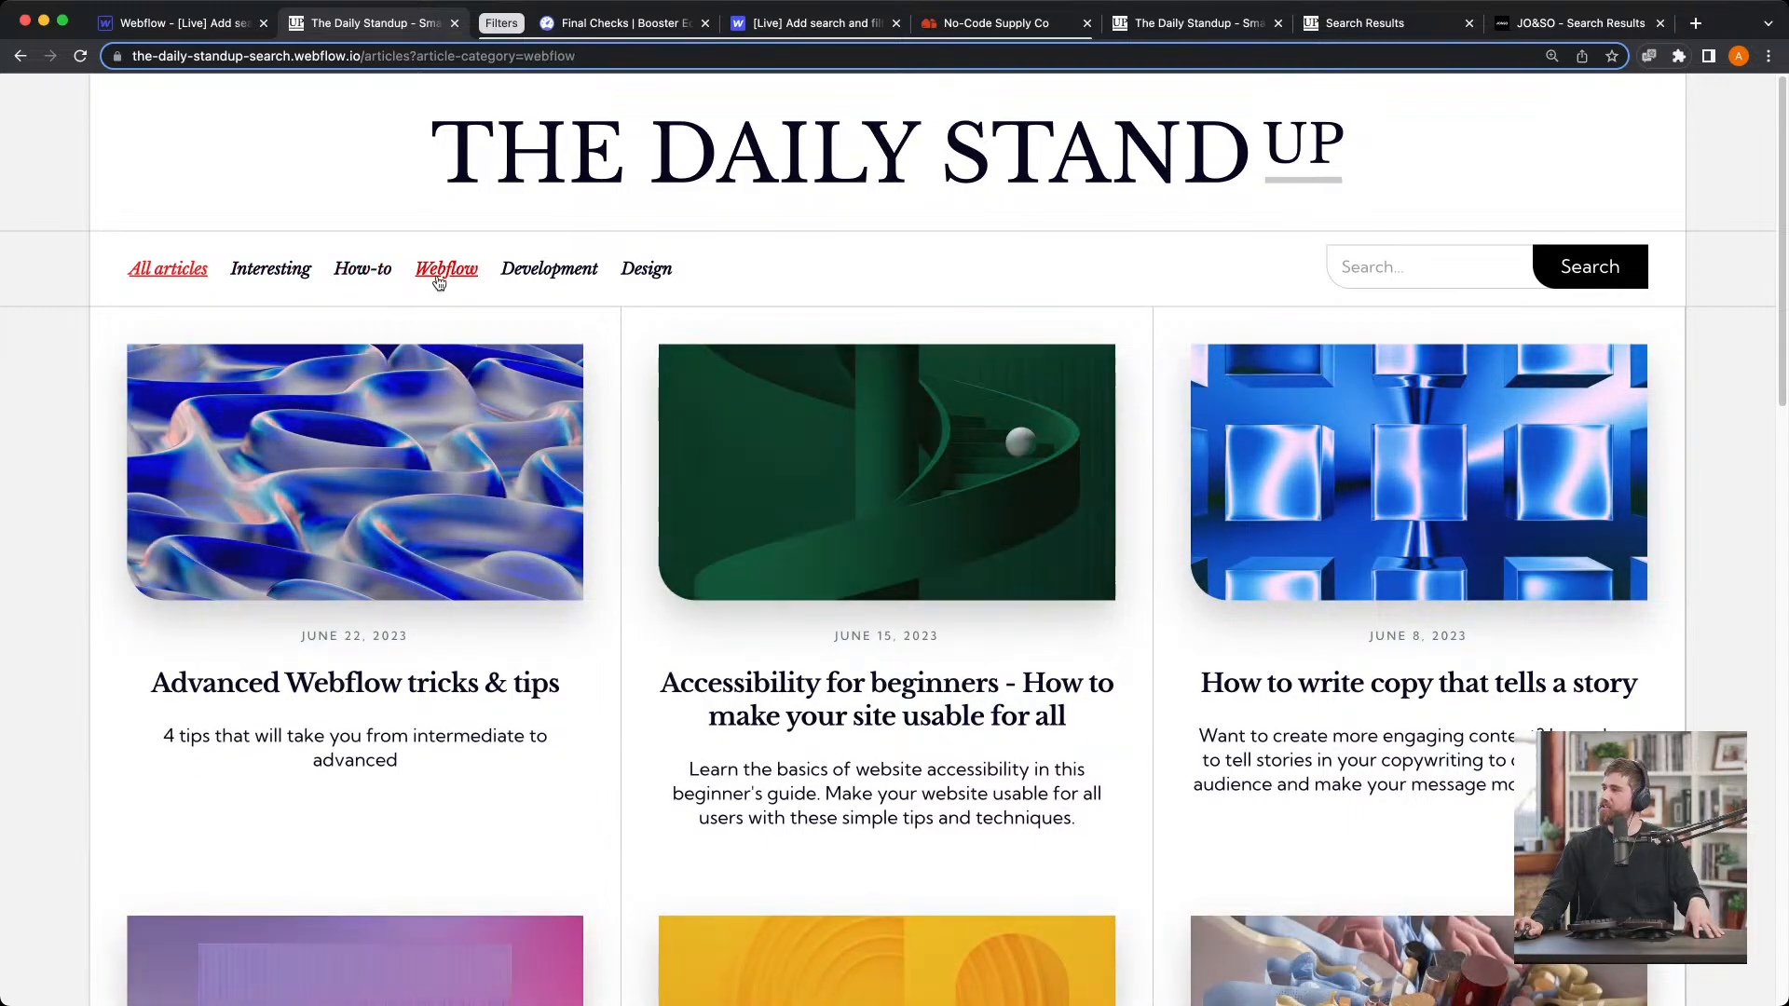
pyautogui.scroll(-2, 567, 789)
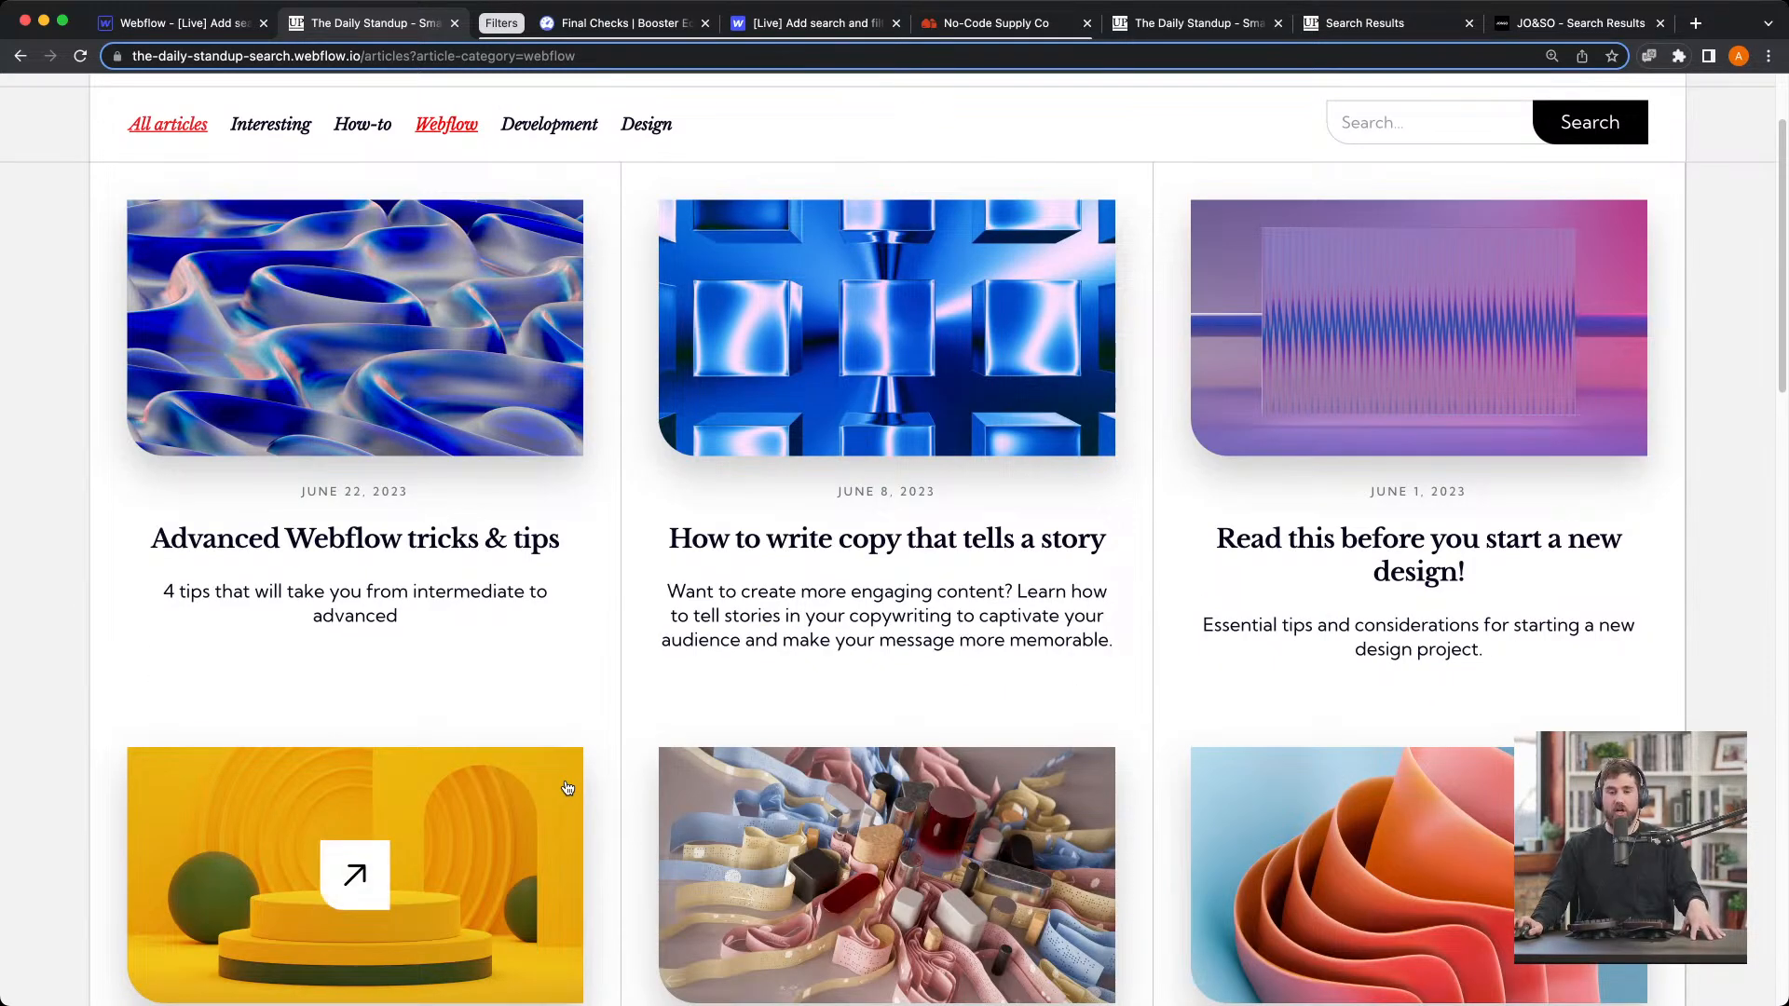
pyautogui.scroll(2, 567, 788)
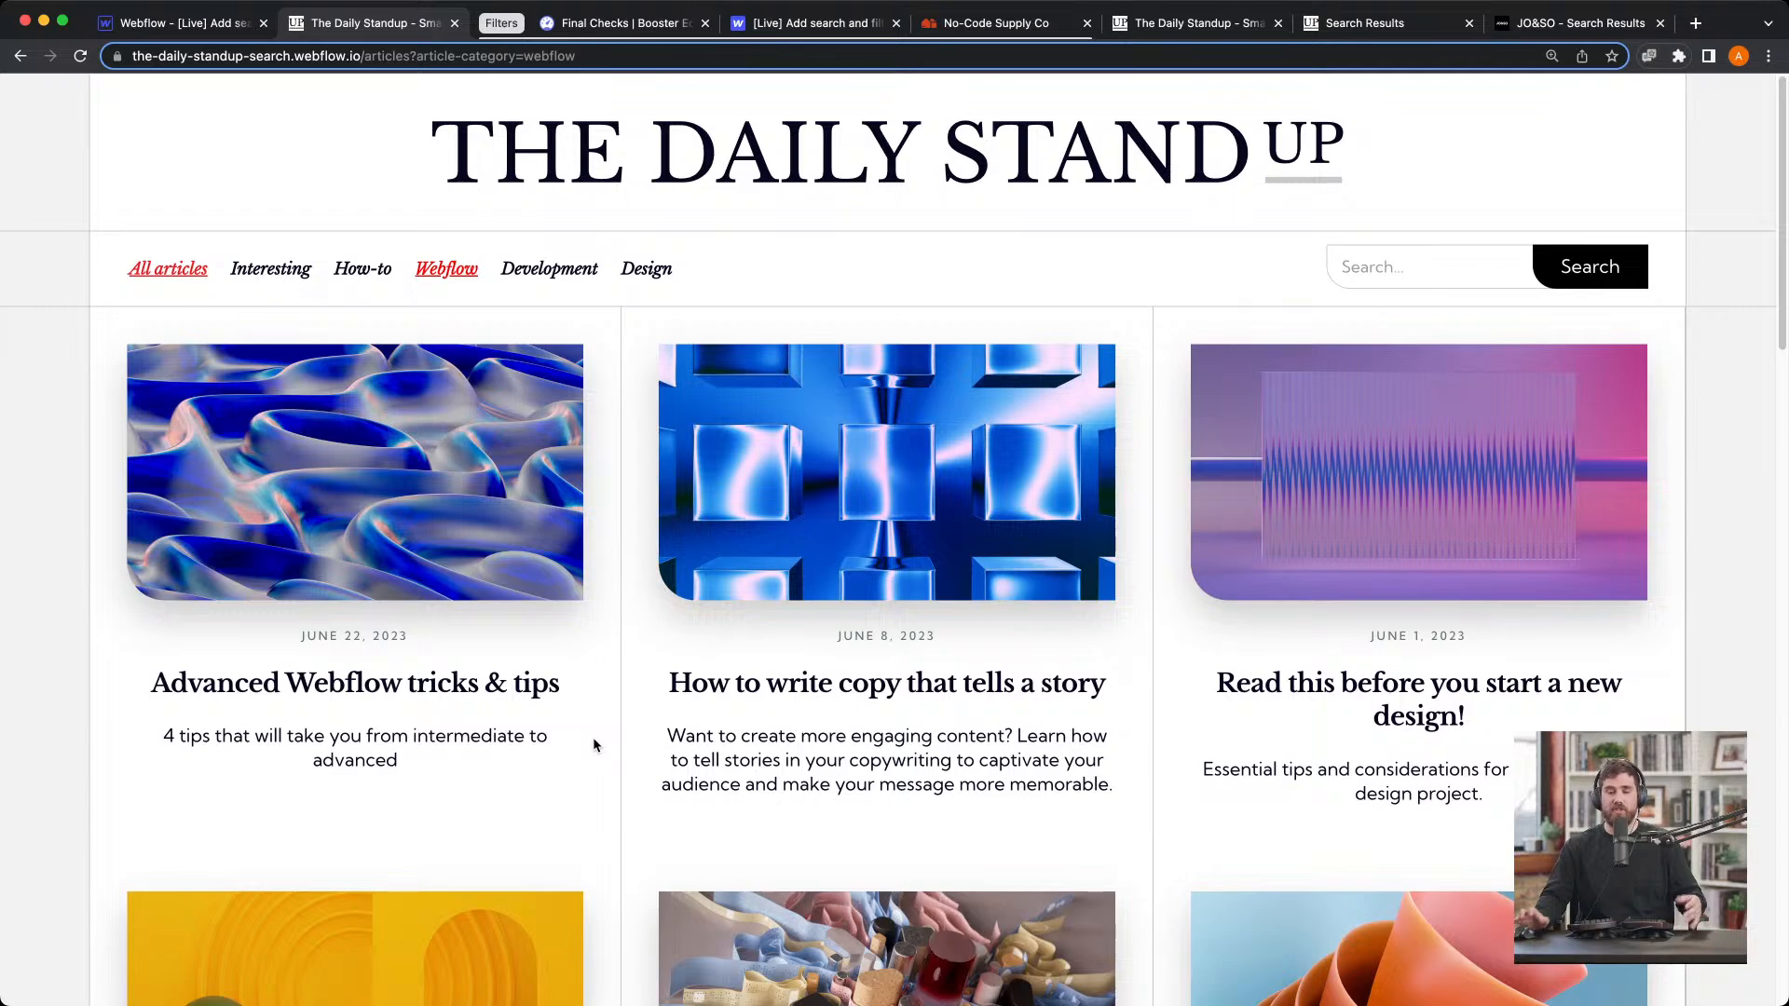